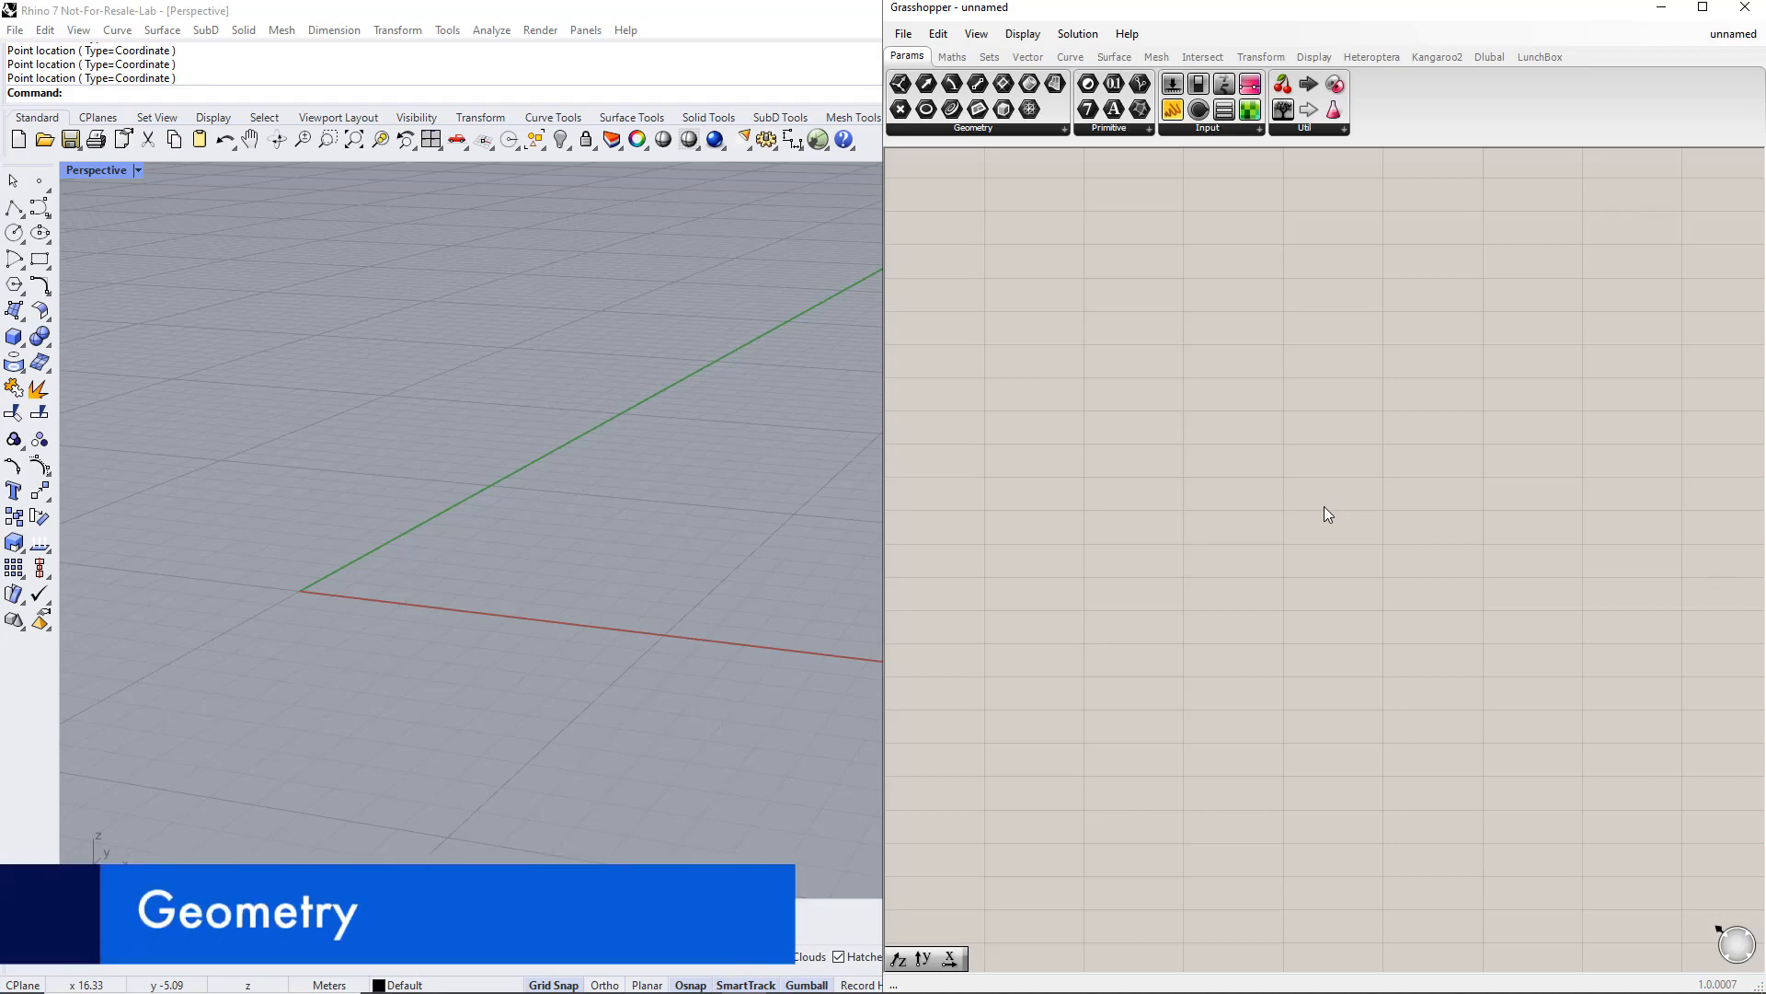
# Step: Add a Point parameter and set it to one point at the world origin in the Rhino viewport
pyautogui.doubleClick(1324, 507)
pyautogui.write('point')
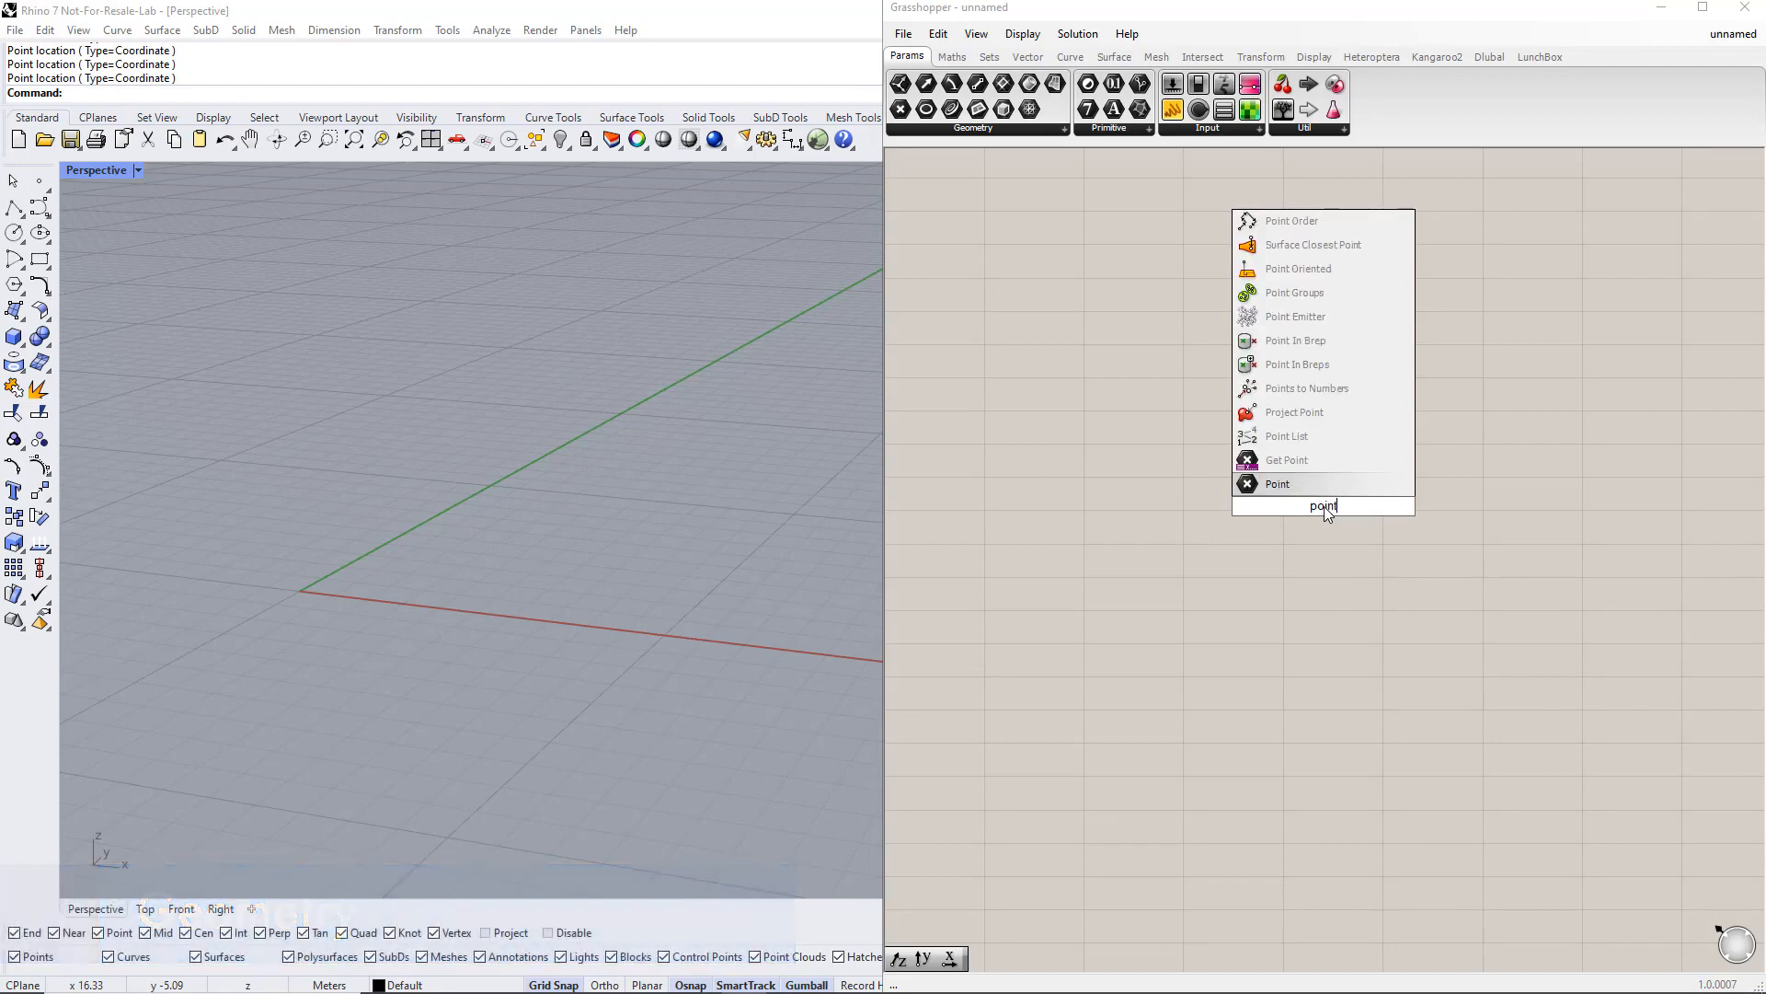
pyautogui.press('Return')
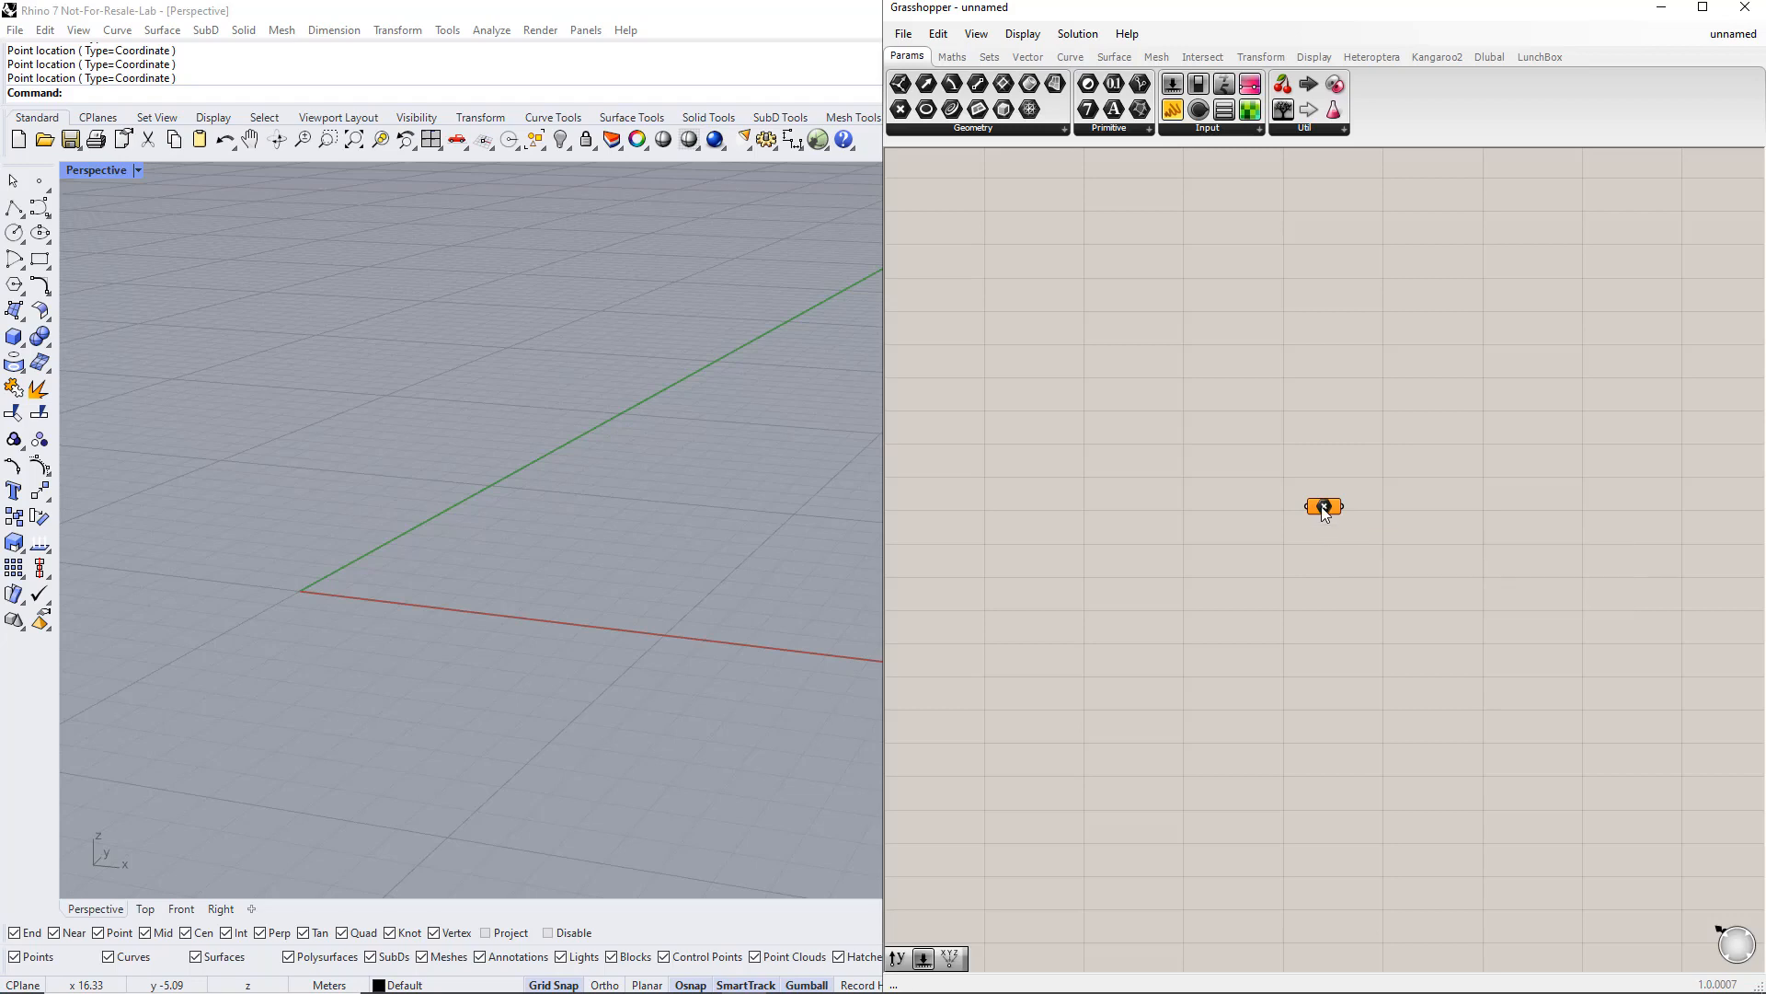
pyautogui.rightClick(1323, 512)
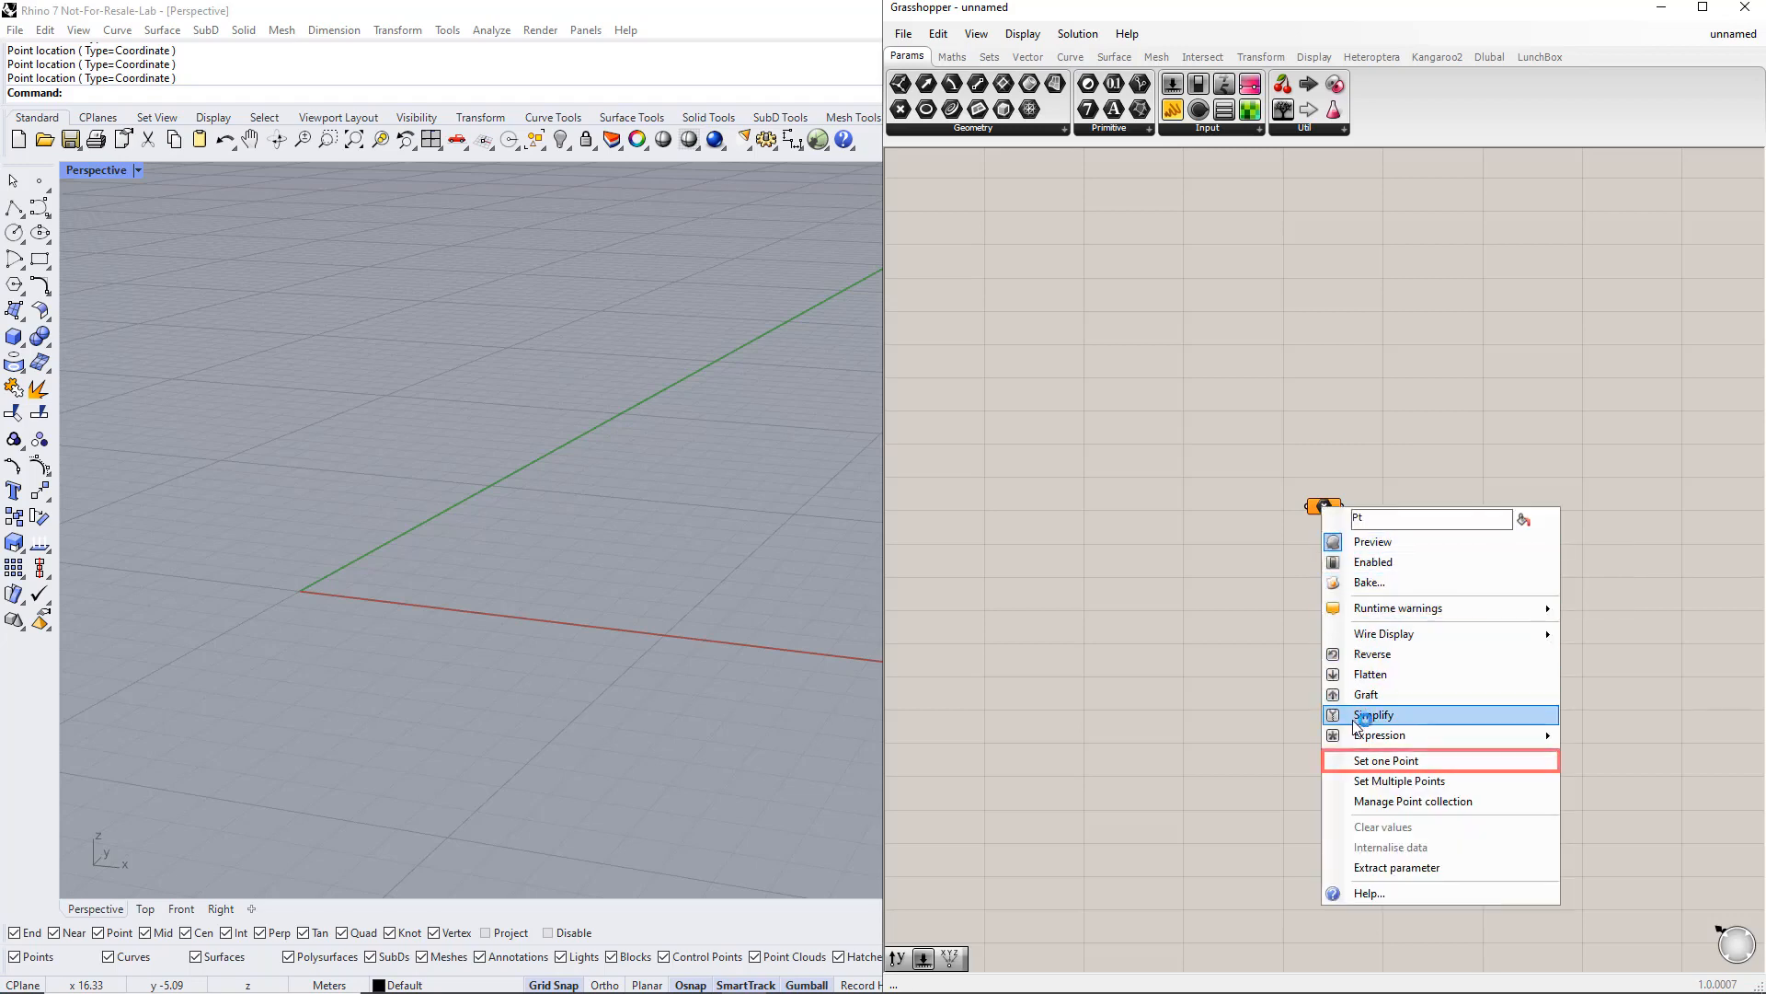
pyautogui.click(1361, 762)
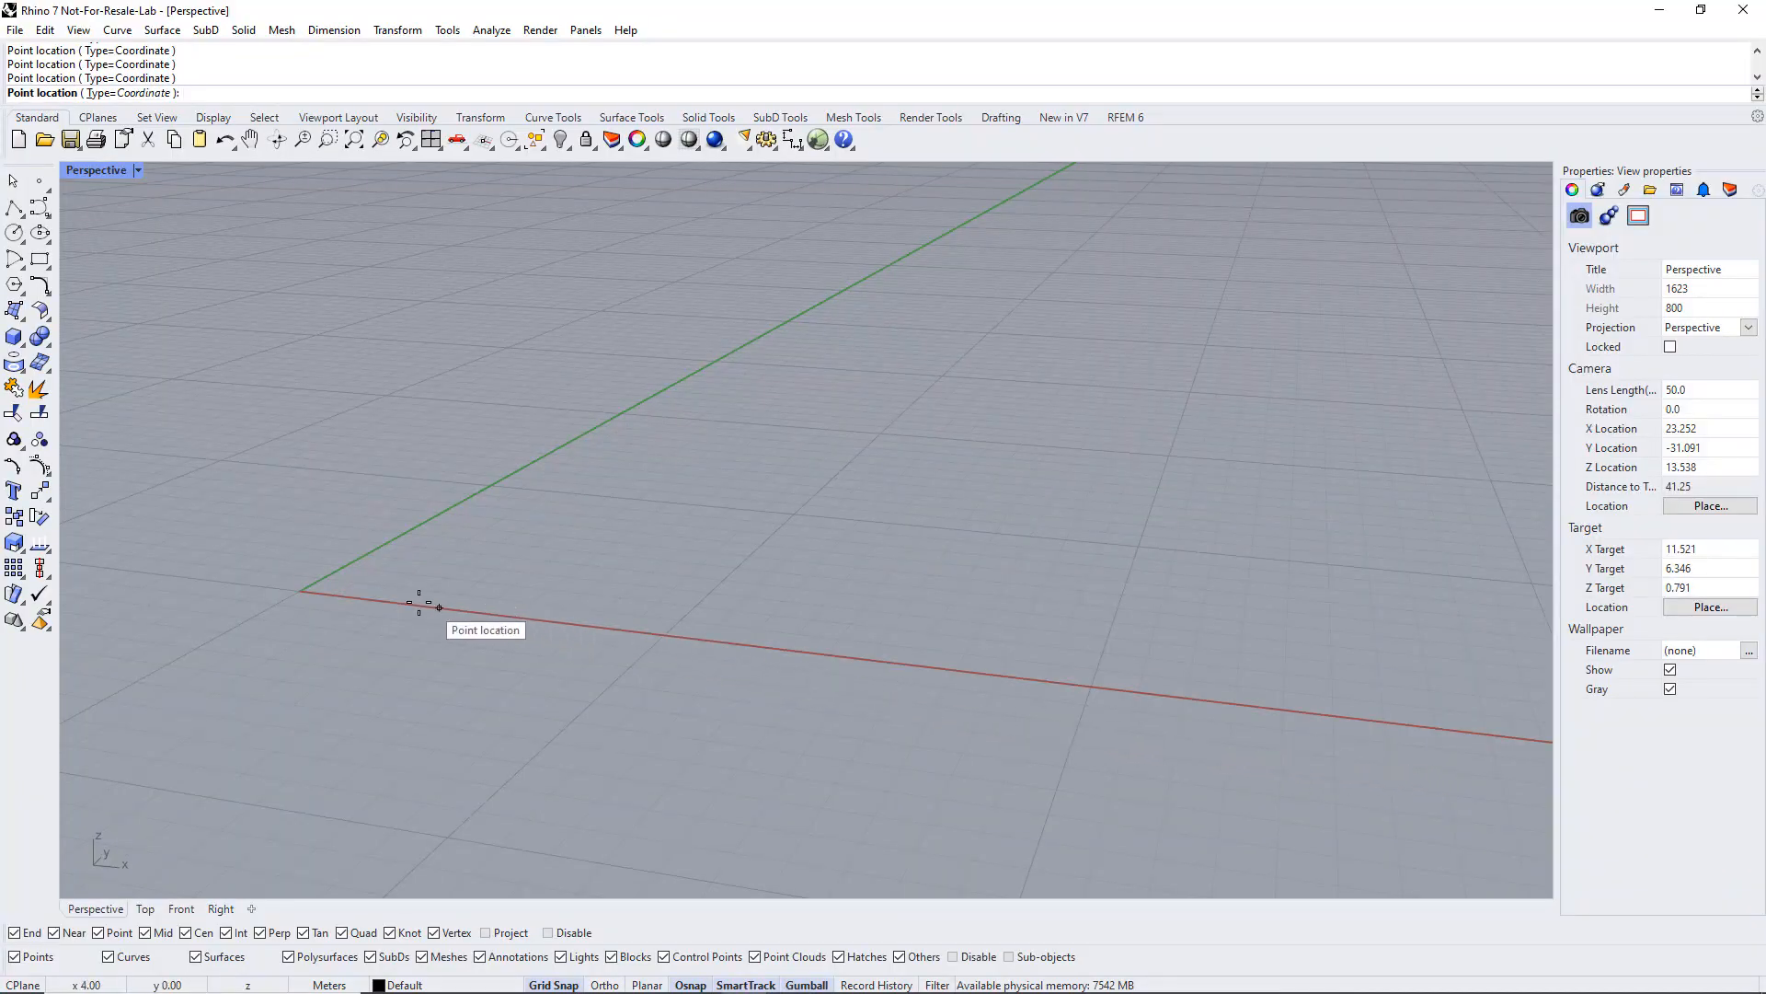
pyautogui.click(300, 590)
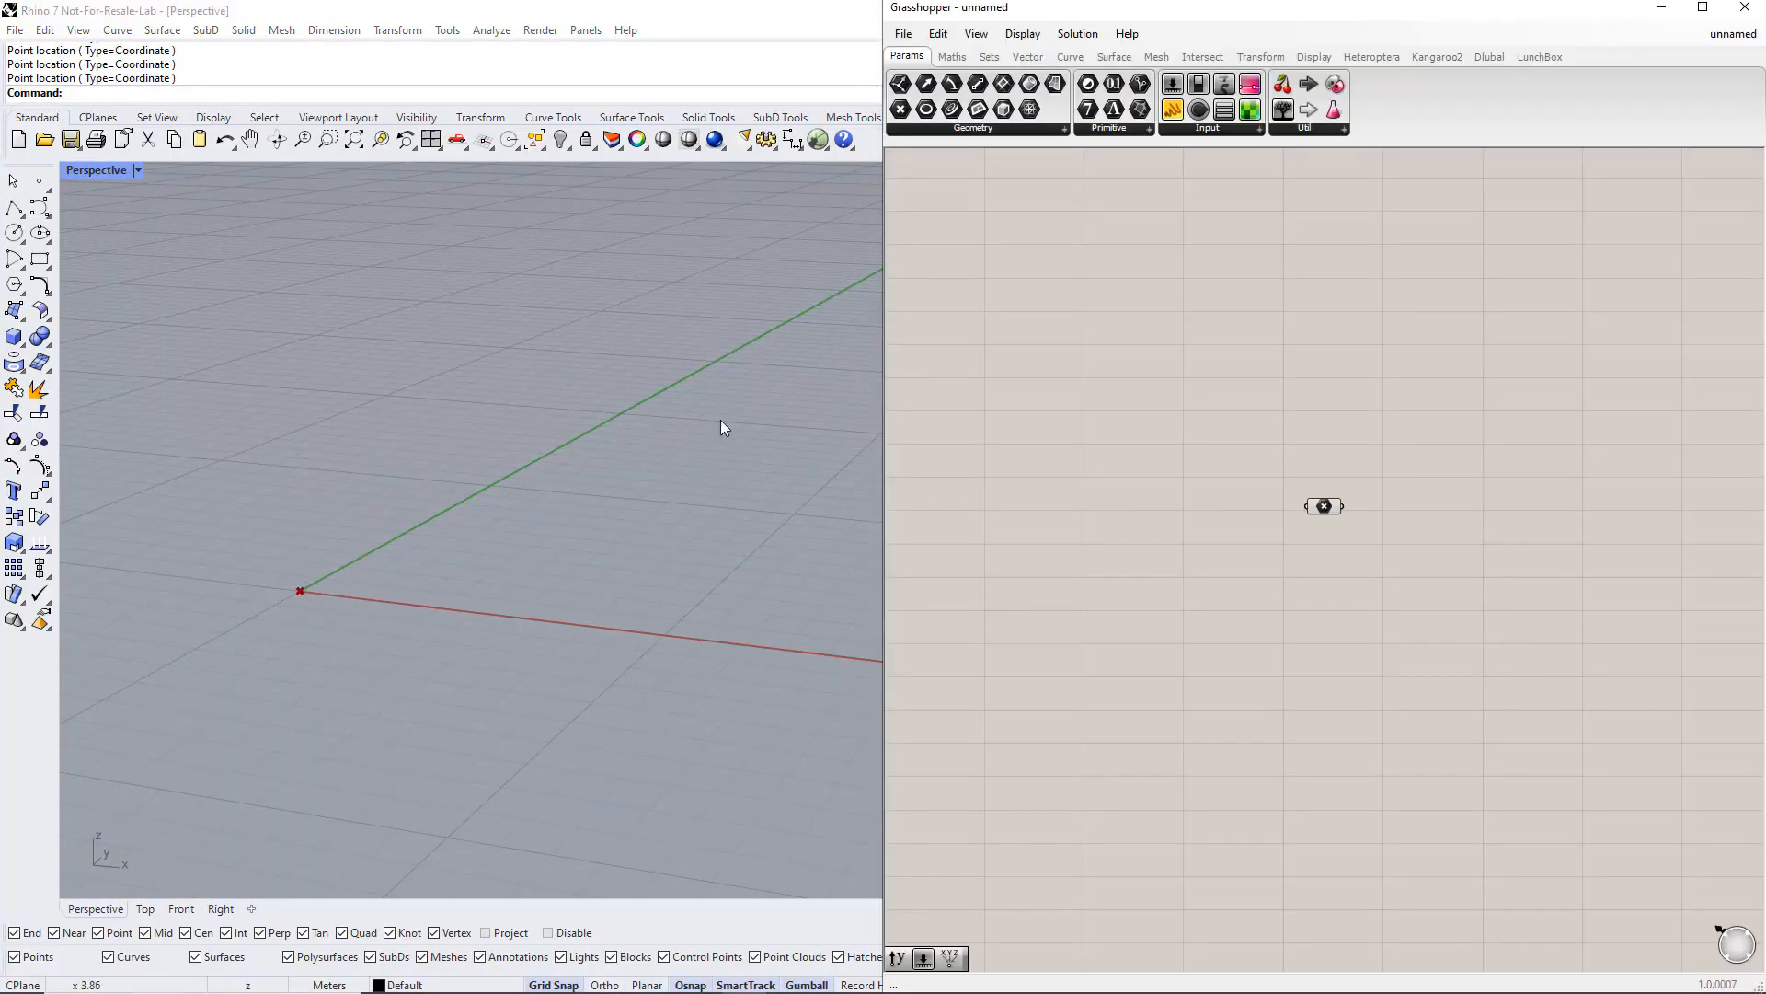
# Step: Connect a panel to the point to inspect its value, then delete the panel
pyautogui.moveTo(1182, 112); pyautogui.dragTo(1514, 519)
pyautogui.moveTo(1347, 506); pyautogui.dragTo(1461, 511)
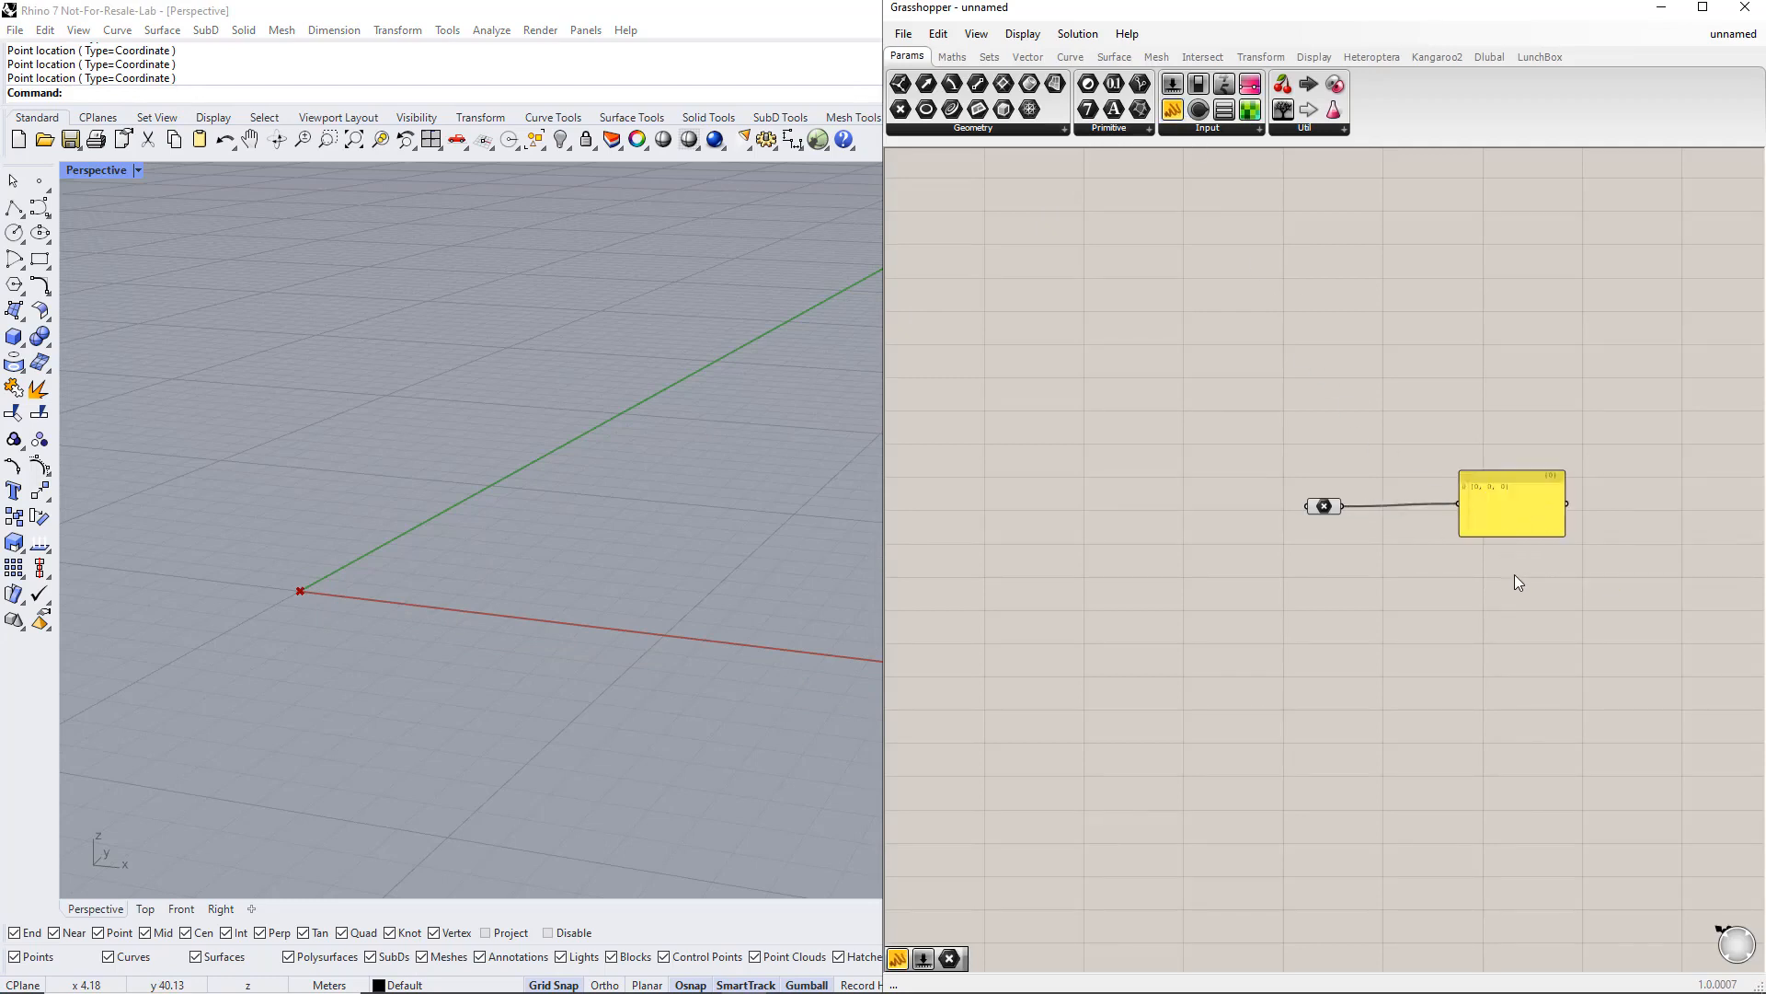
pyautogui.click(1482, 509)
pyautogui.press('Delete')
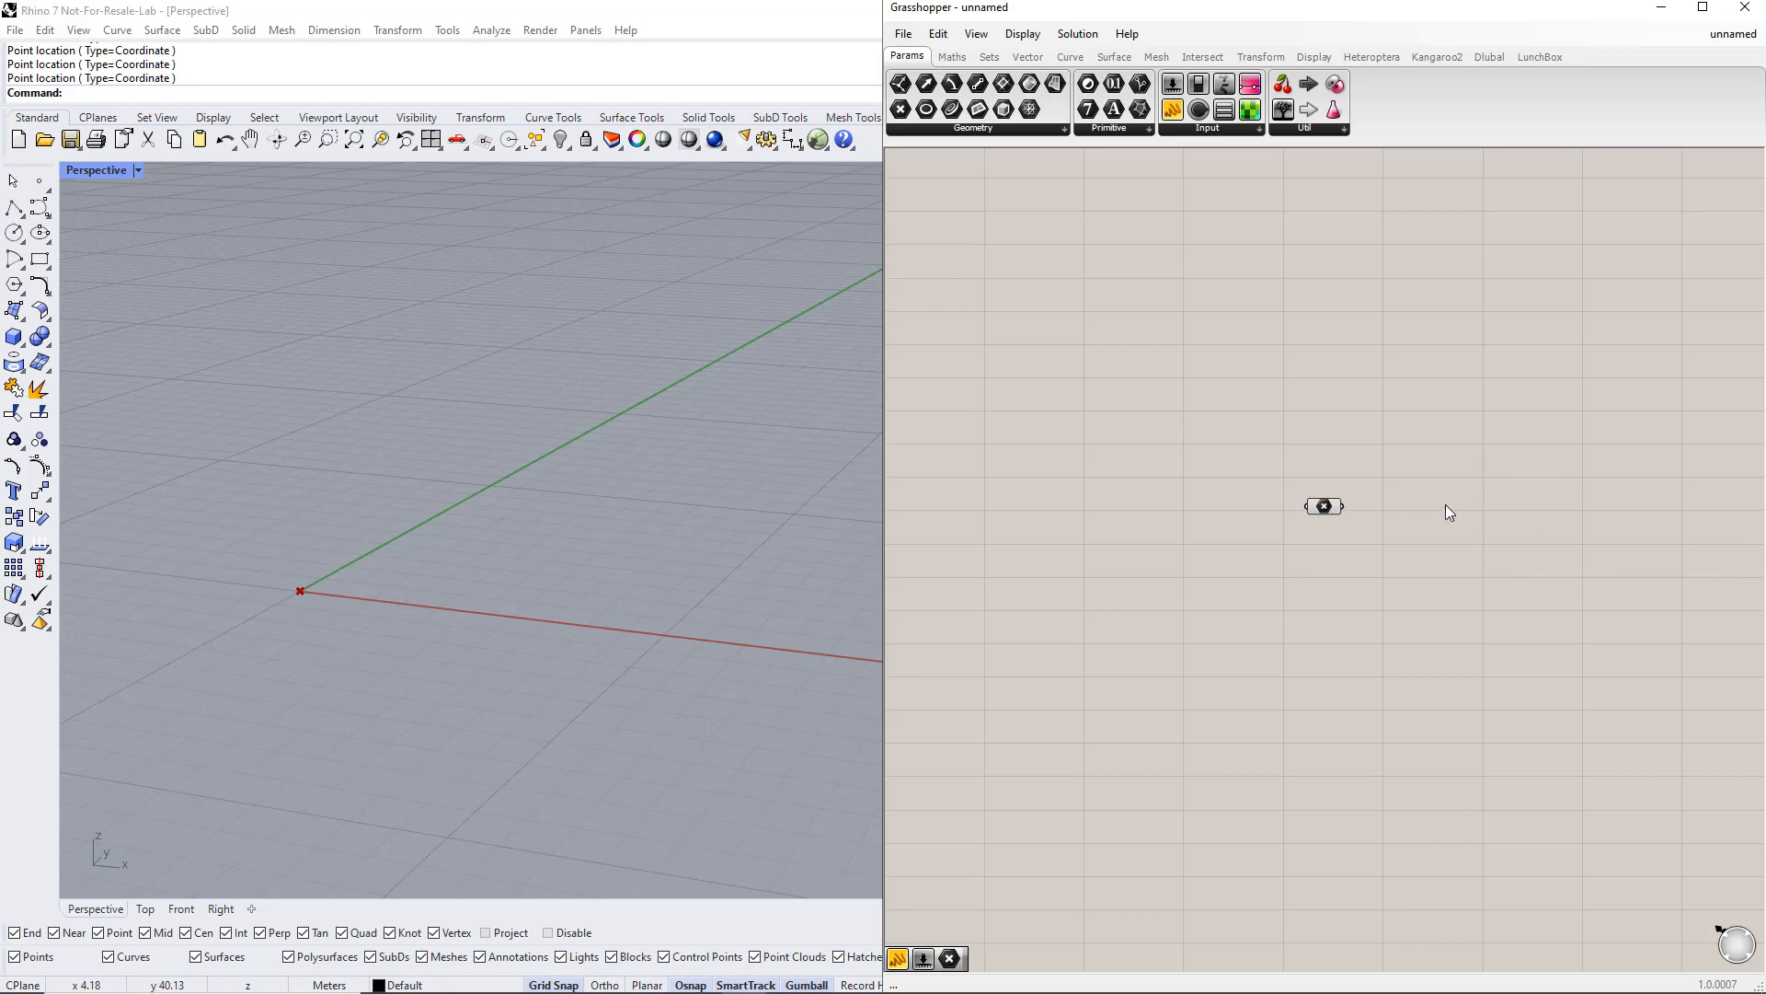
# Step: Add a Move component and connect the point to its geometry input
pyautogui.doubleClick(1446, 504)
pyautogui.write('move')
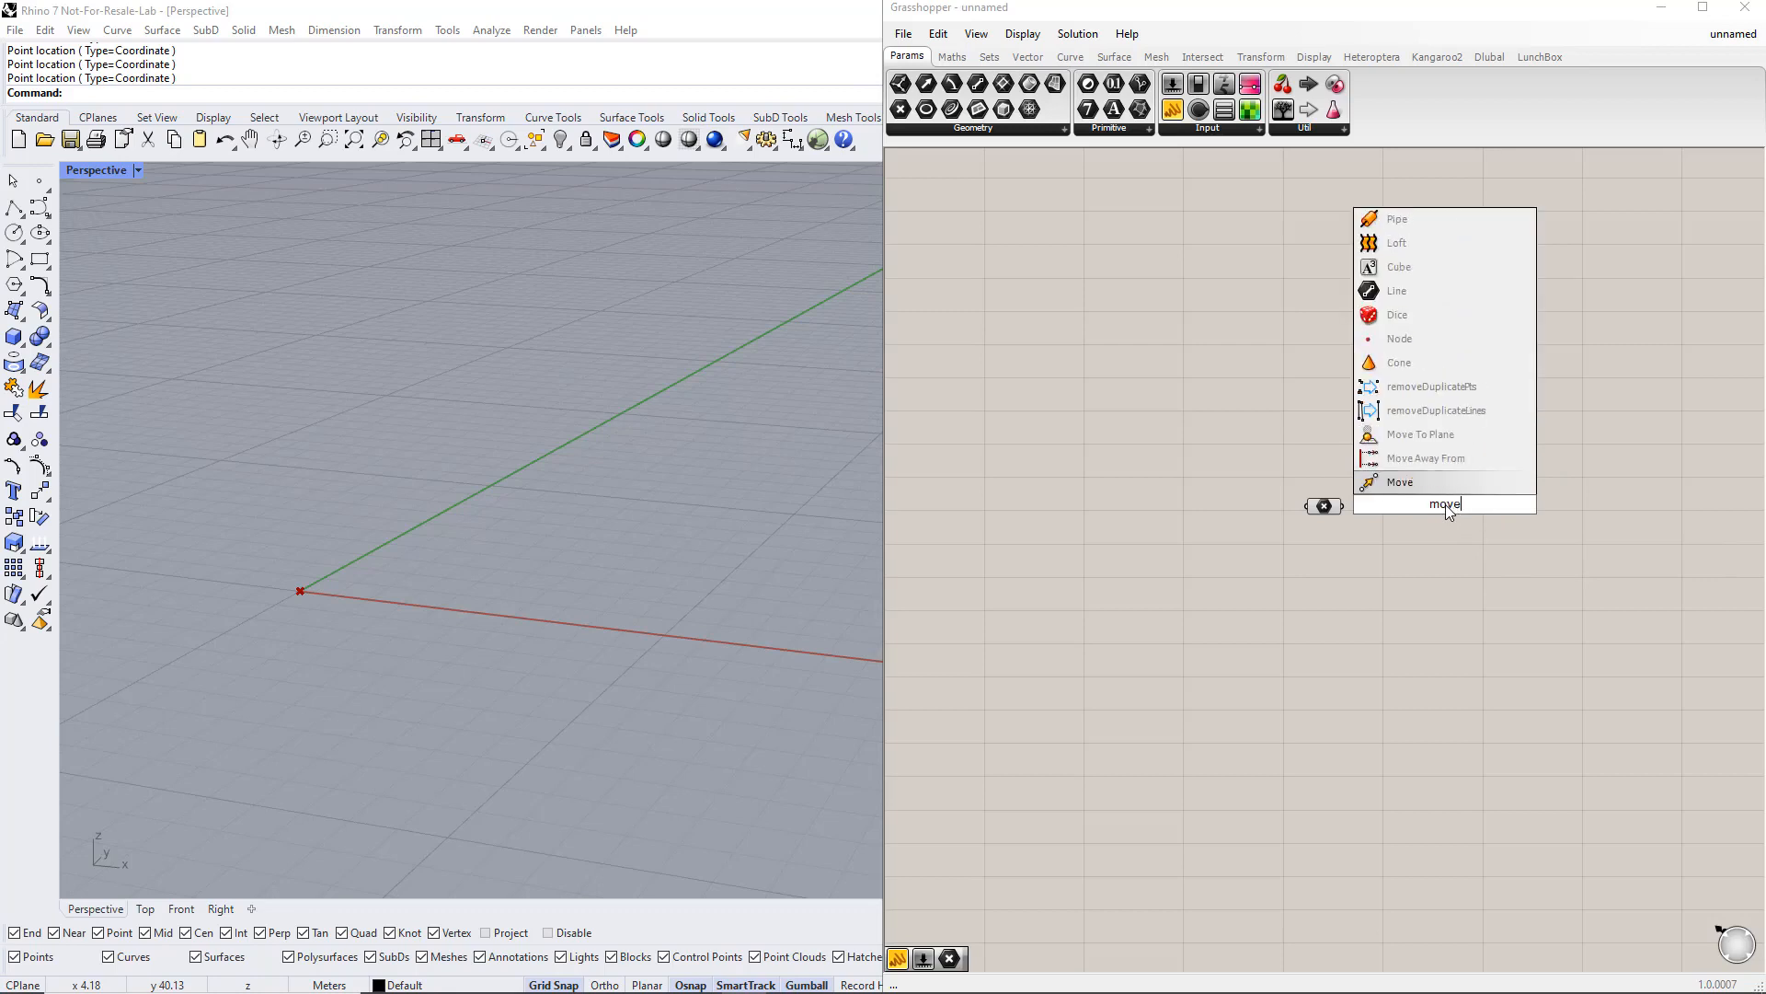
pyautogui.press('Return')
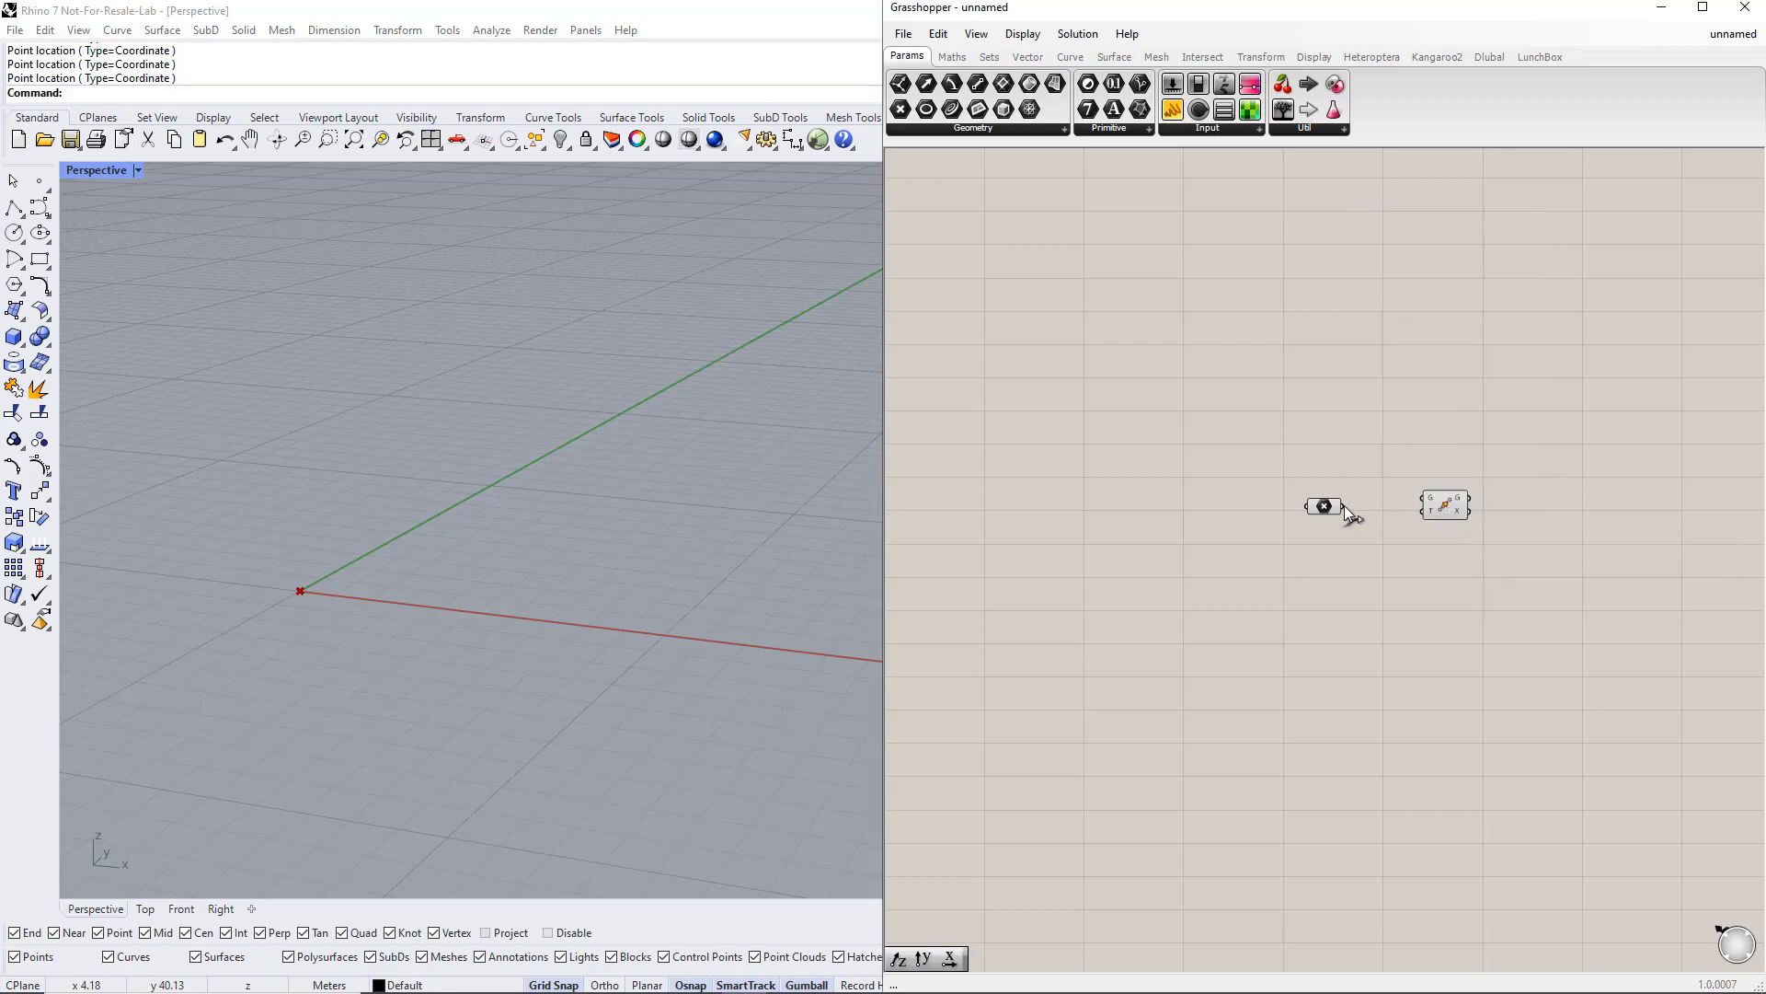
pyautogui.moveTo(1344, 505); pyautogui.dragTo(1425, 499)
# Step: Add a Unit Z vector and connect it to the Move component's motion input
pyautogui.doubleClick(1372, 556)
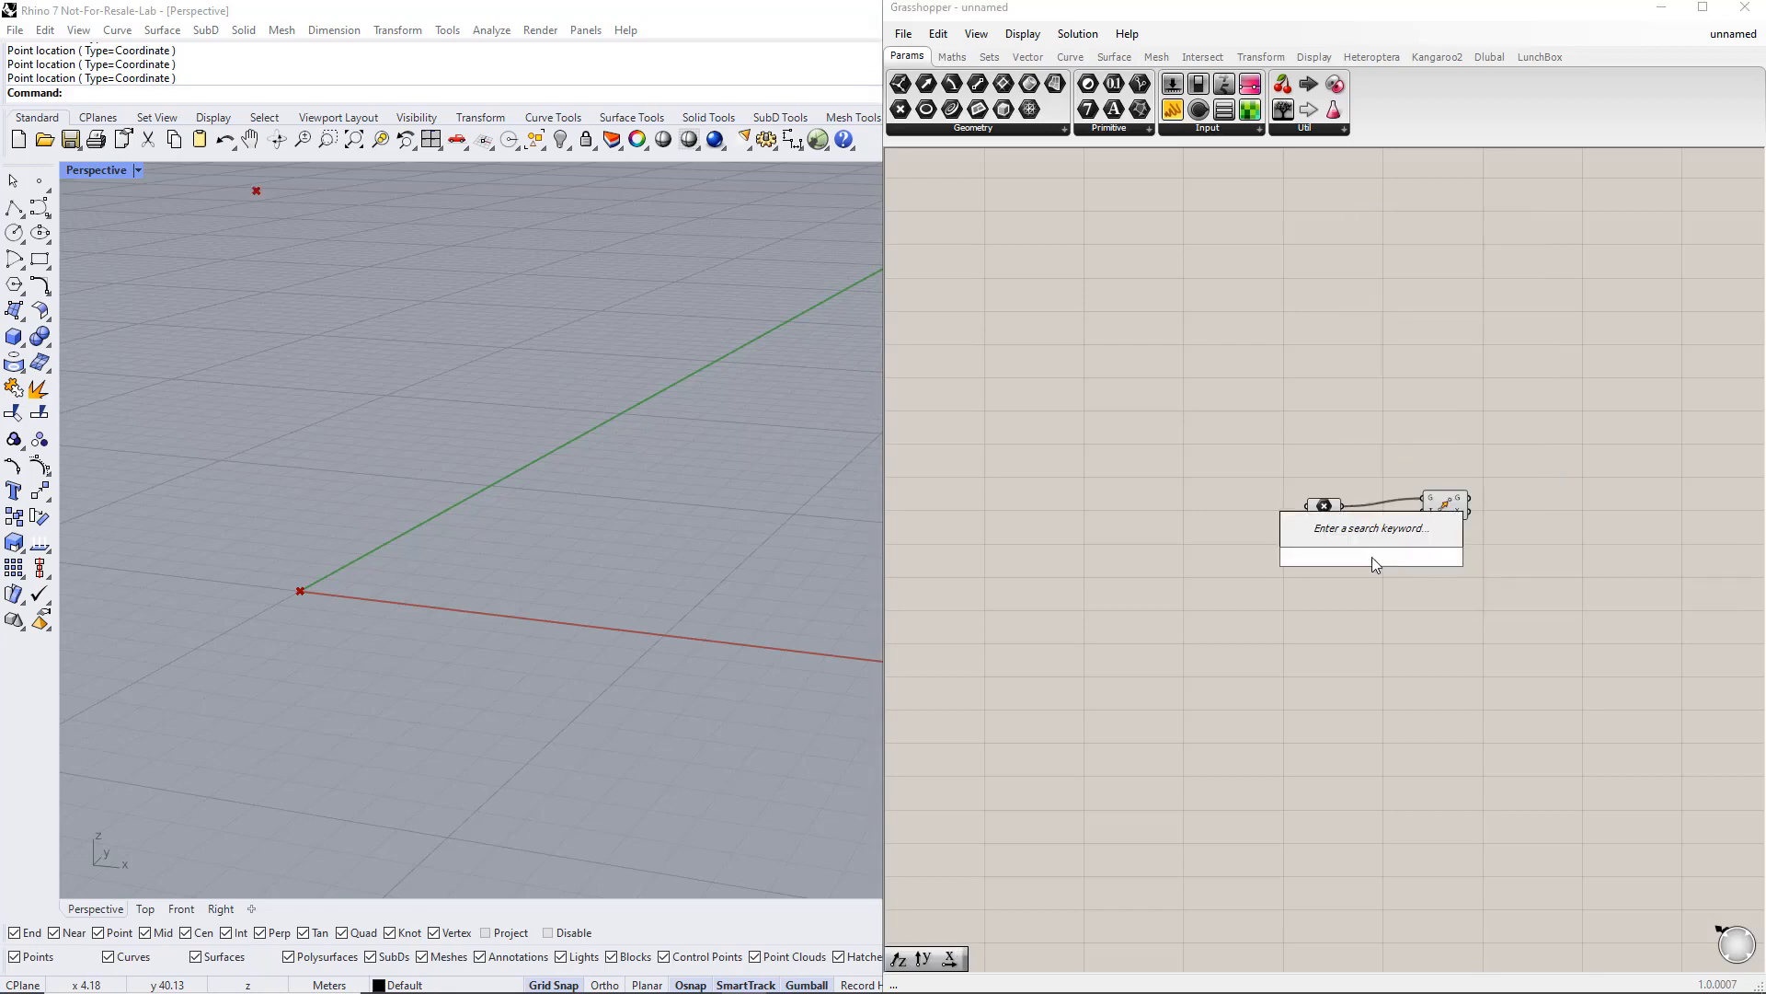
pyautogui.write('z')
pyautogui.press('Return')
pyautogui.moveTo(1396, 557); pyautogui.dragTo(1415, 515)
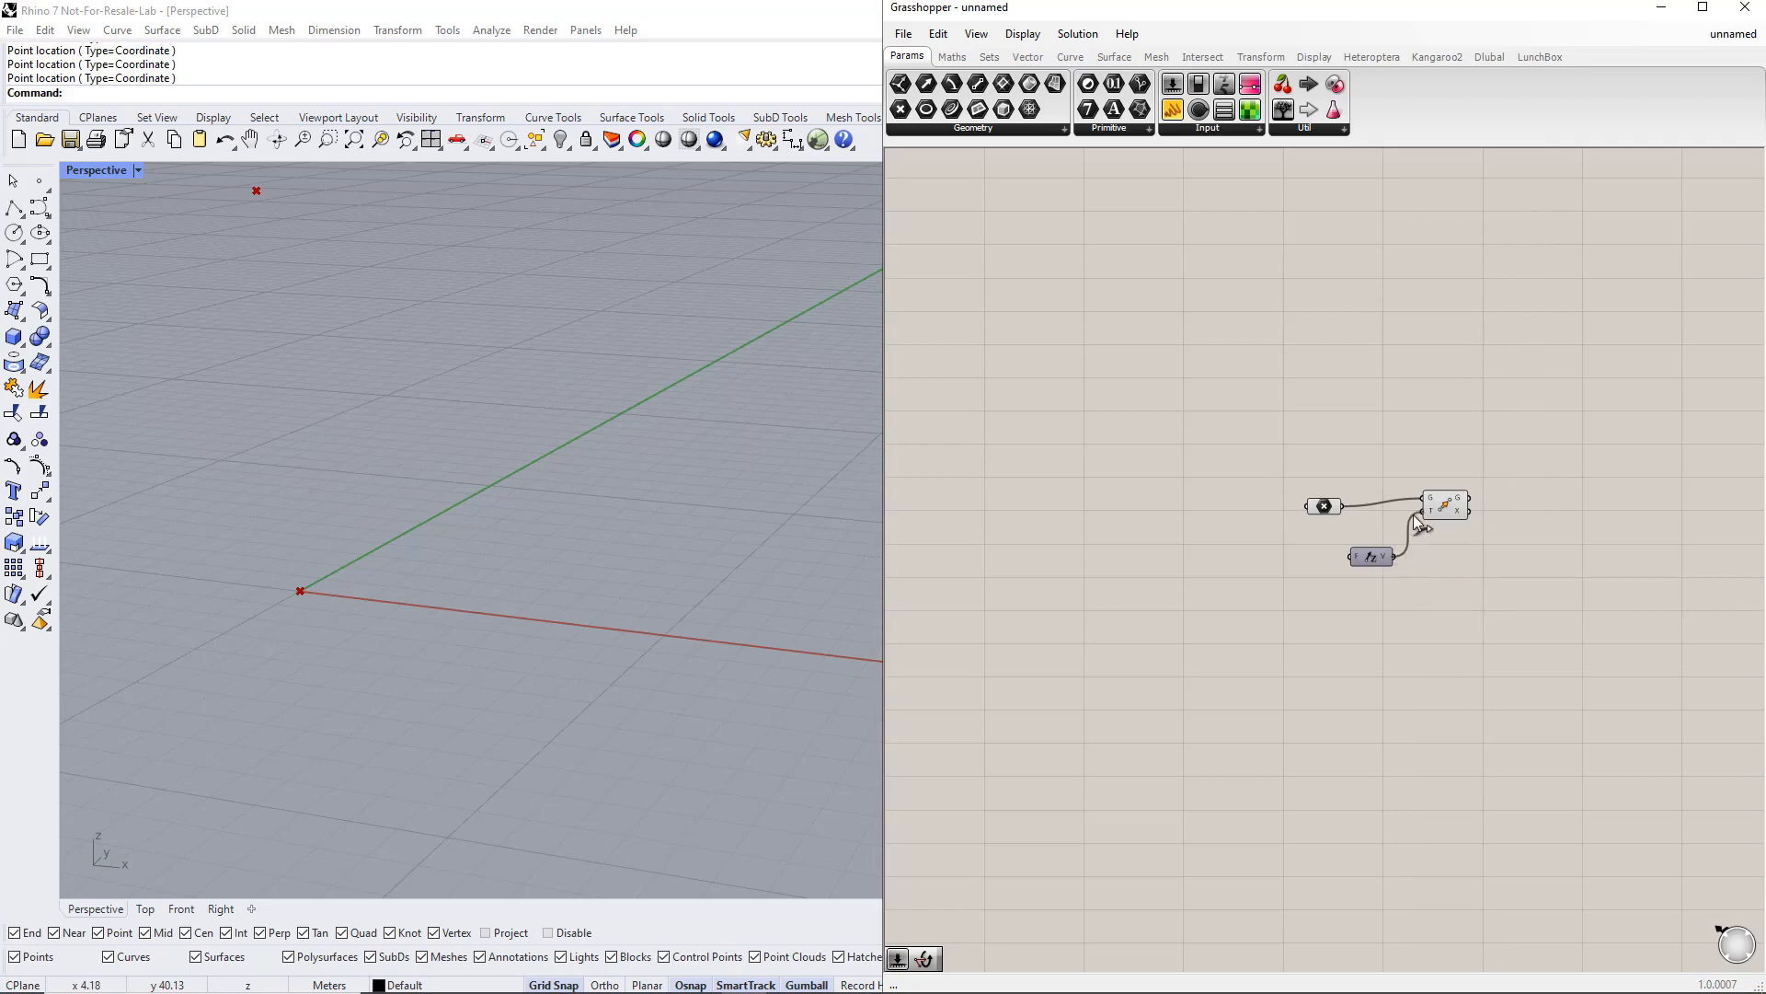
# Step: Add a 1 to 10 number slider named Height feeding the Unit Z factor, and adjust its value
pyautogui.click(1302, 551)
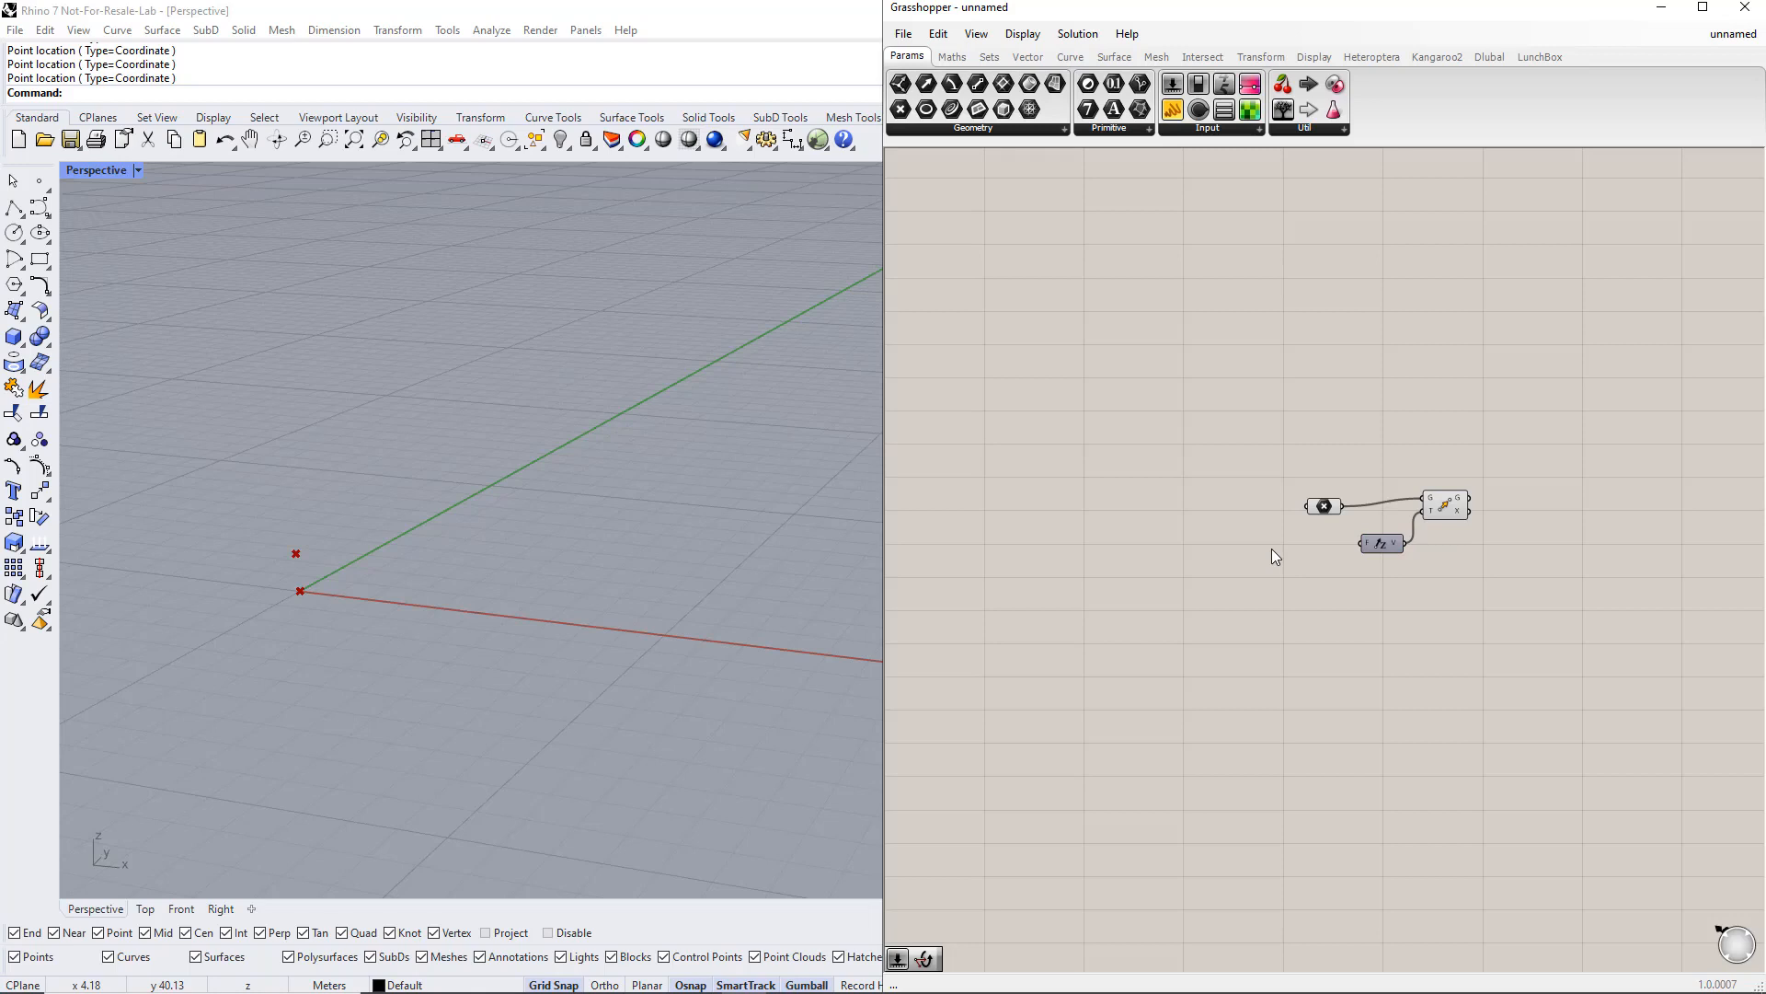
pyautogui.doubleClick(1273, 556)
pyautogui.write('1..10')
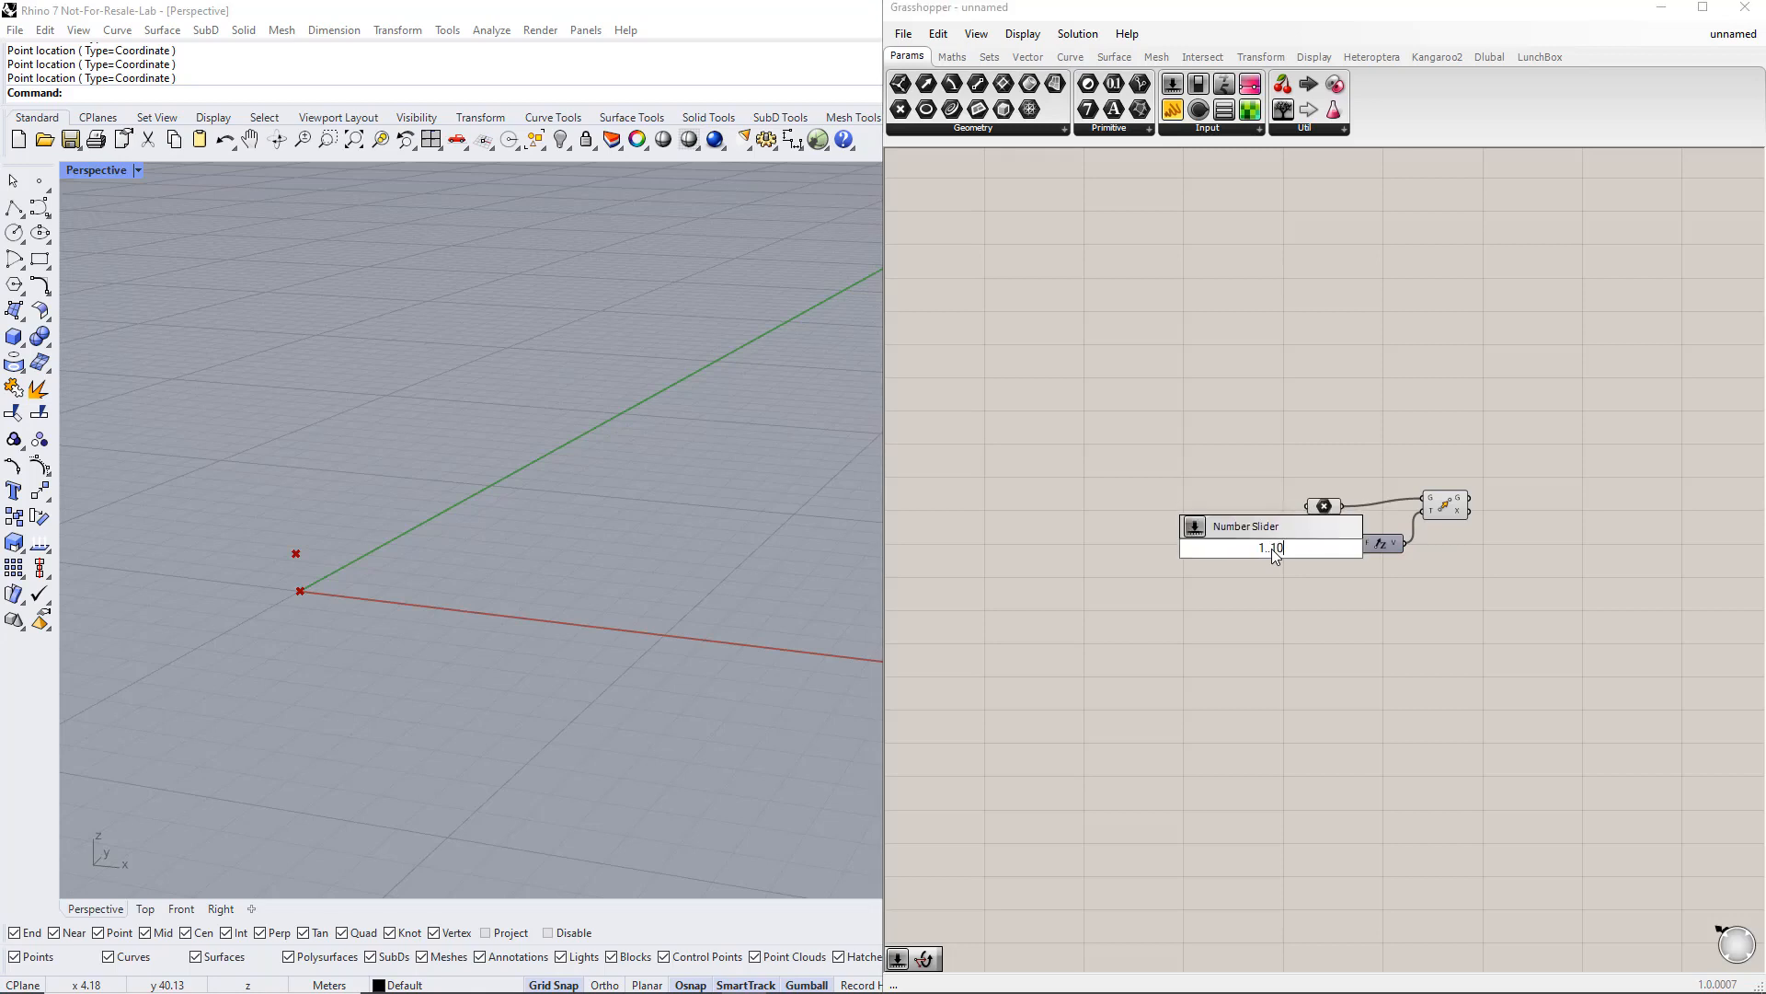
pyautogui.press('Return')
pyautogui.rightClick(1239, 549)
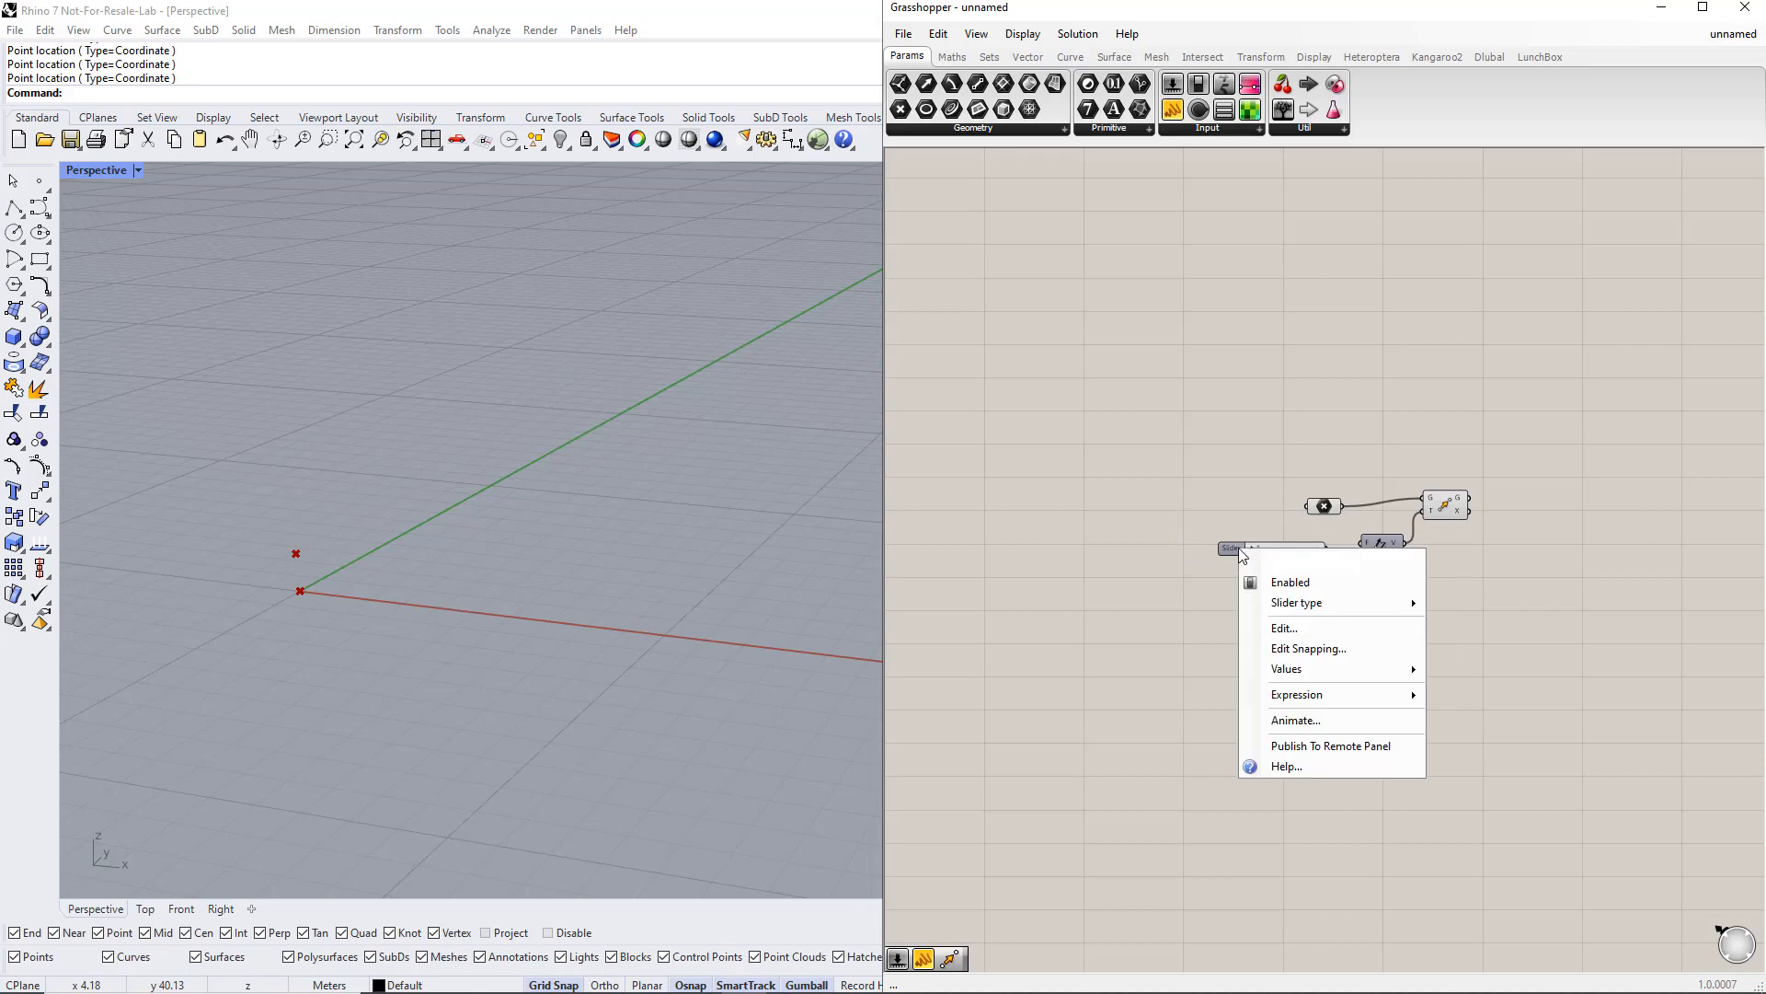
pyautogui.write('Height')
pyautogui.press('Return')
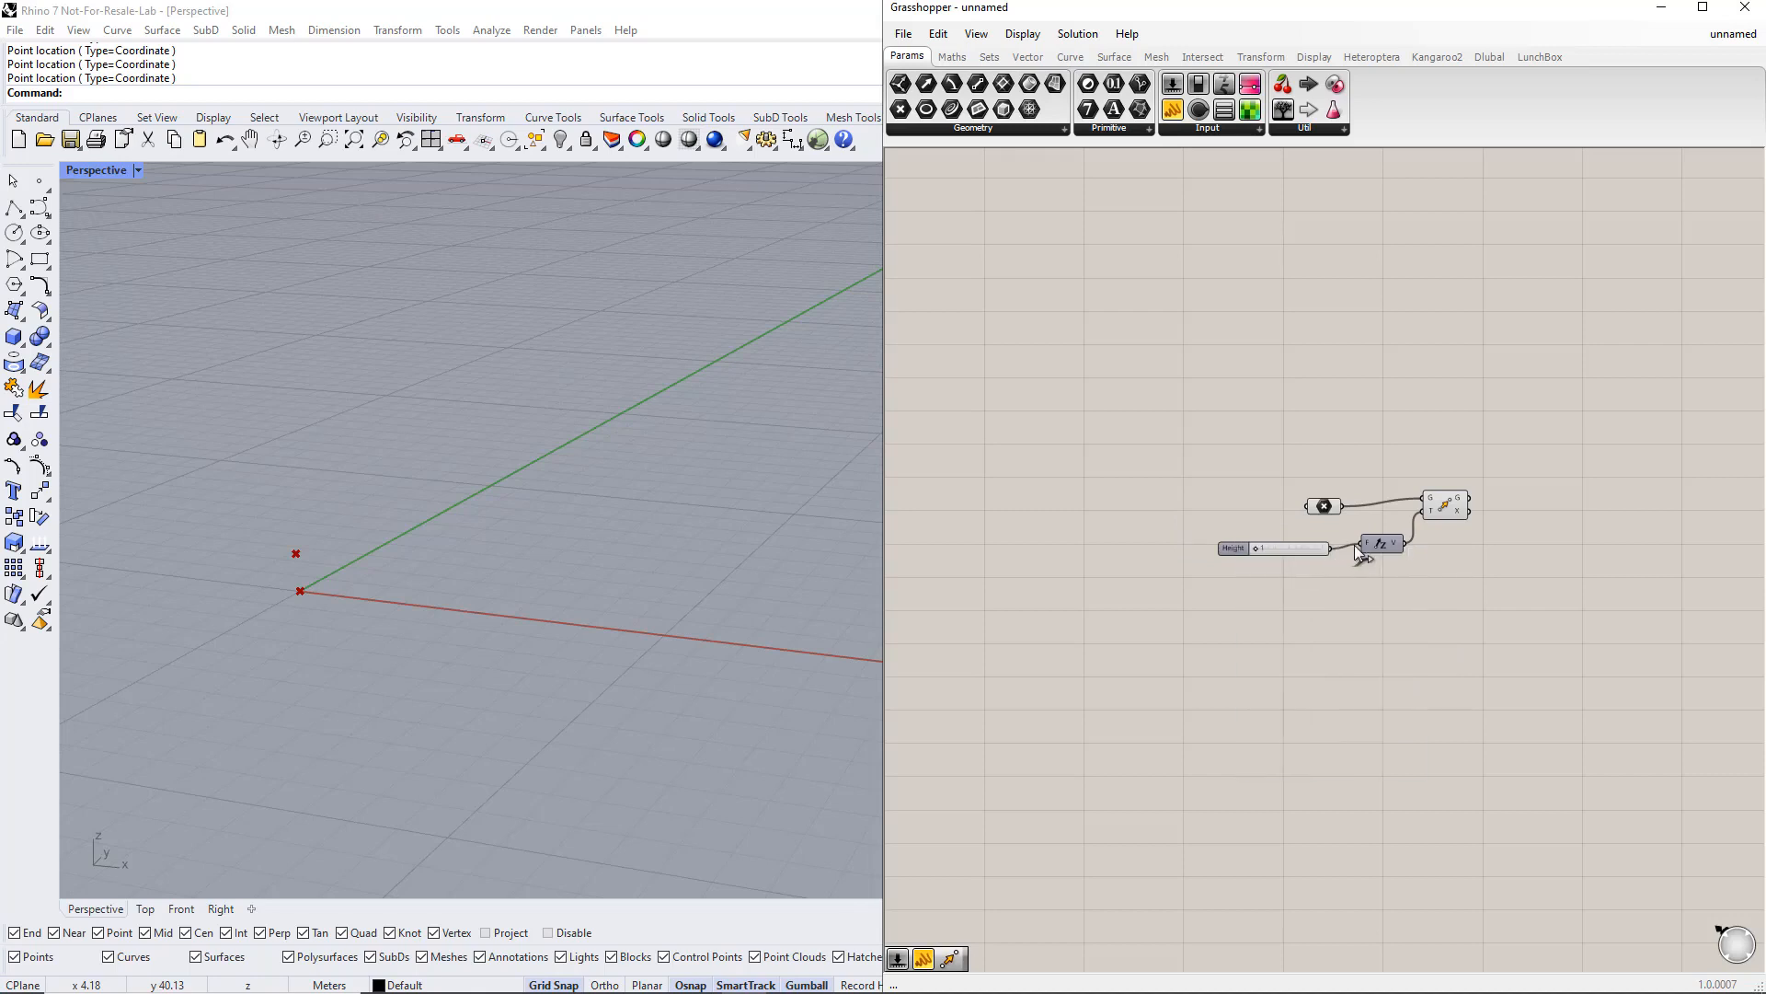
pyautogui.moveTo(1258, 550); pyautogui.dragTo(1271, 548)
# Step: Add a Line component joining the original point and the moved point
pyautogui.moveTo(1537, 546); pyautogui.dragTo(1448, 543, button='right')
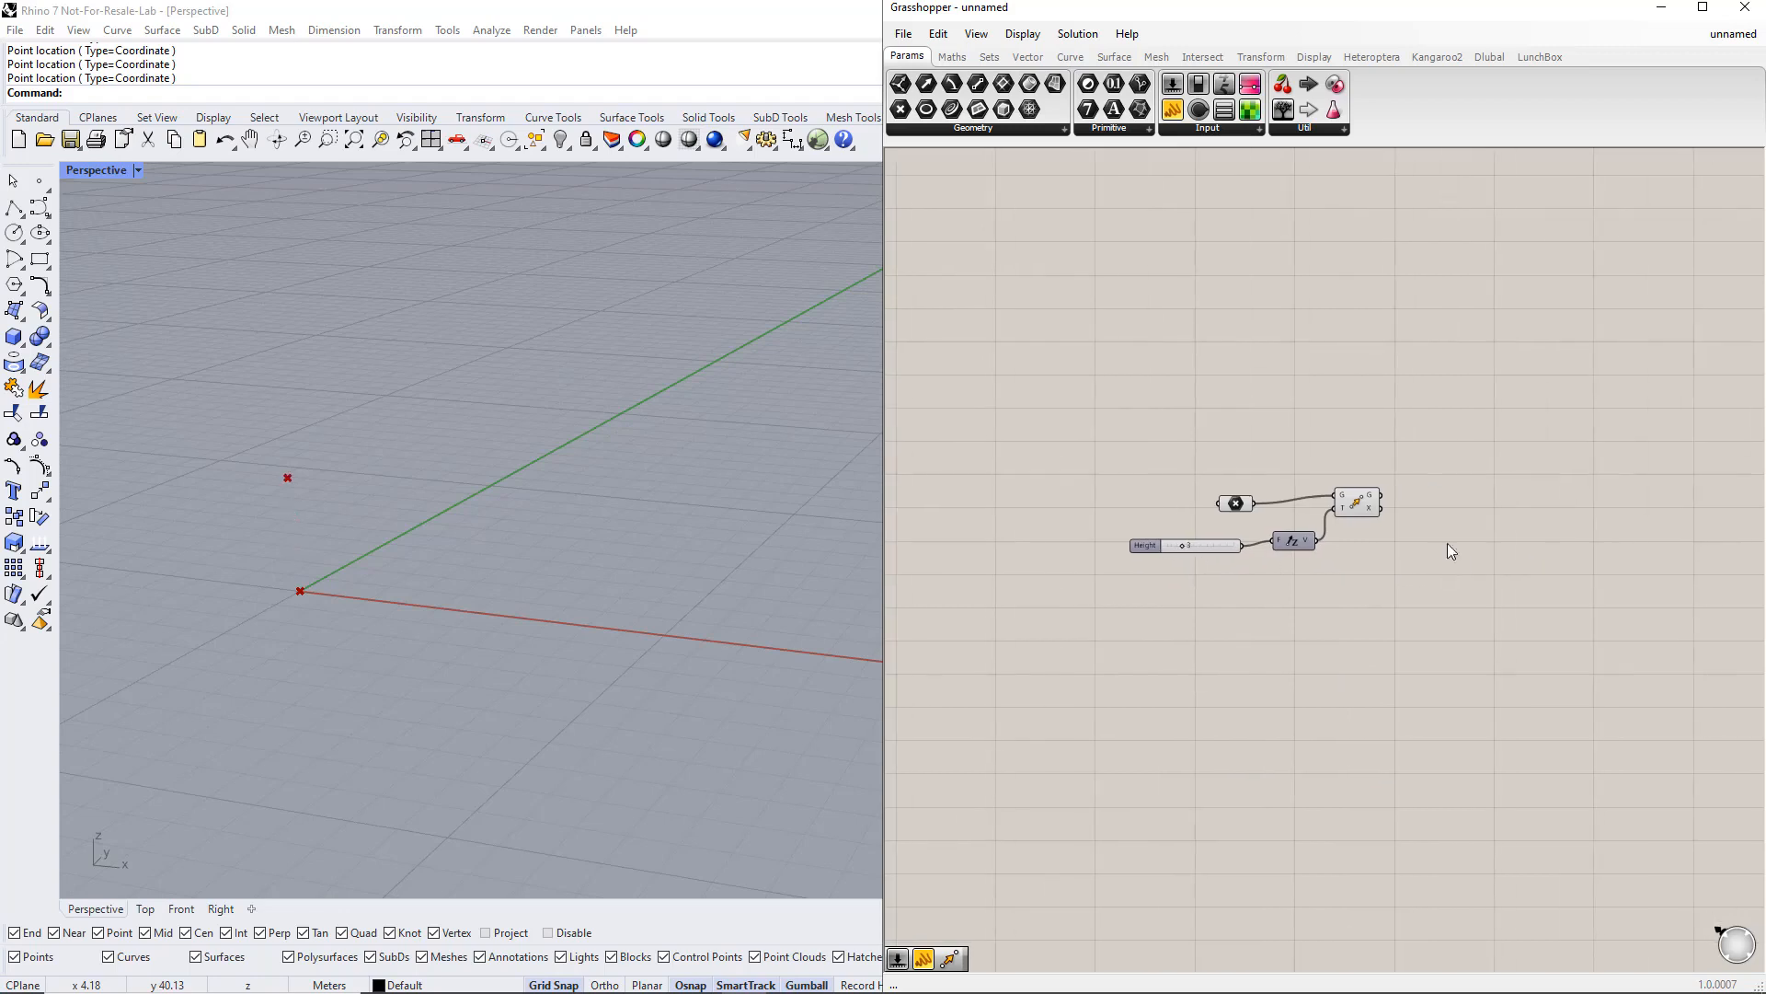
pyautogui.doubleClick(1464, 455)
pyautogui.write('line')
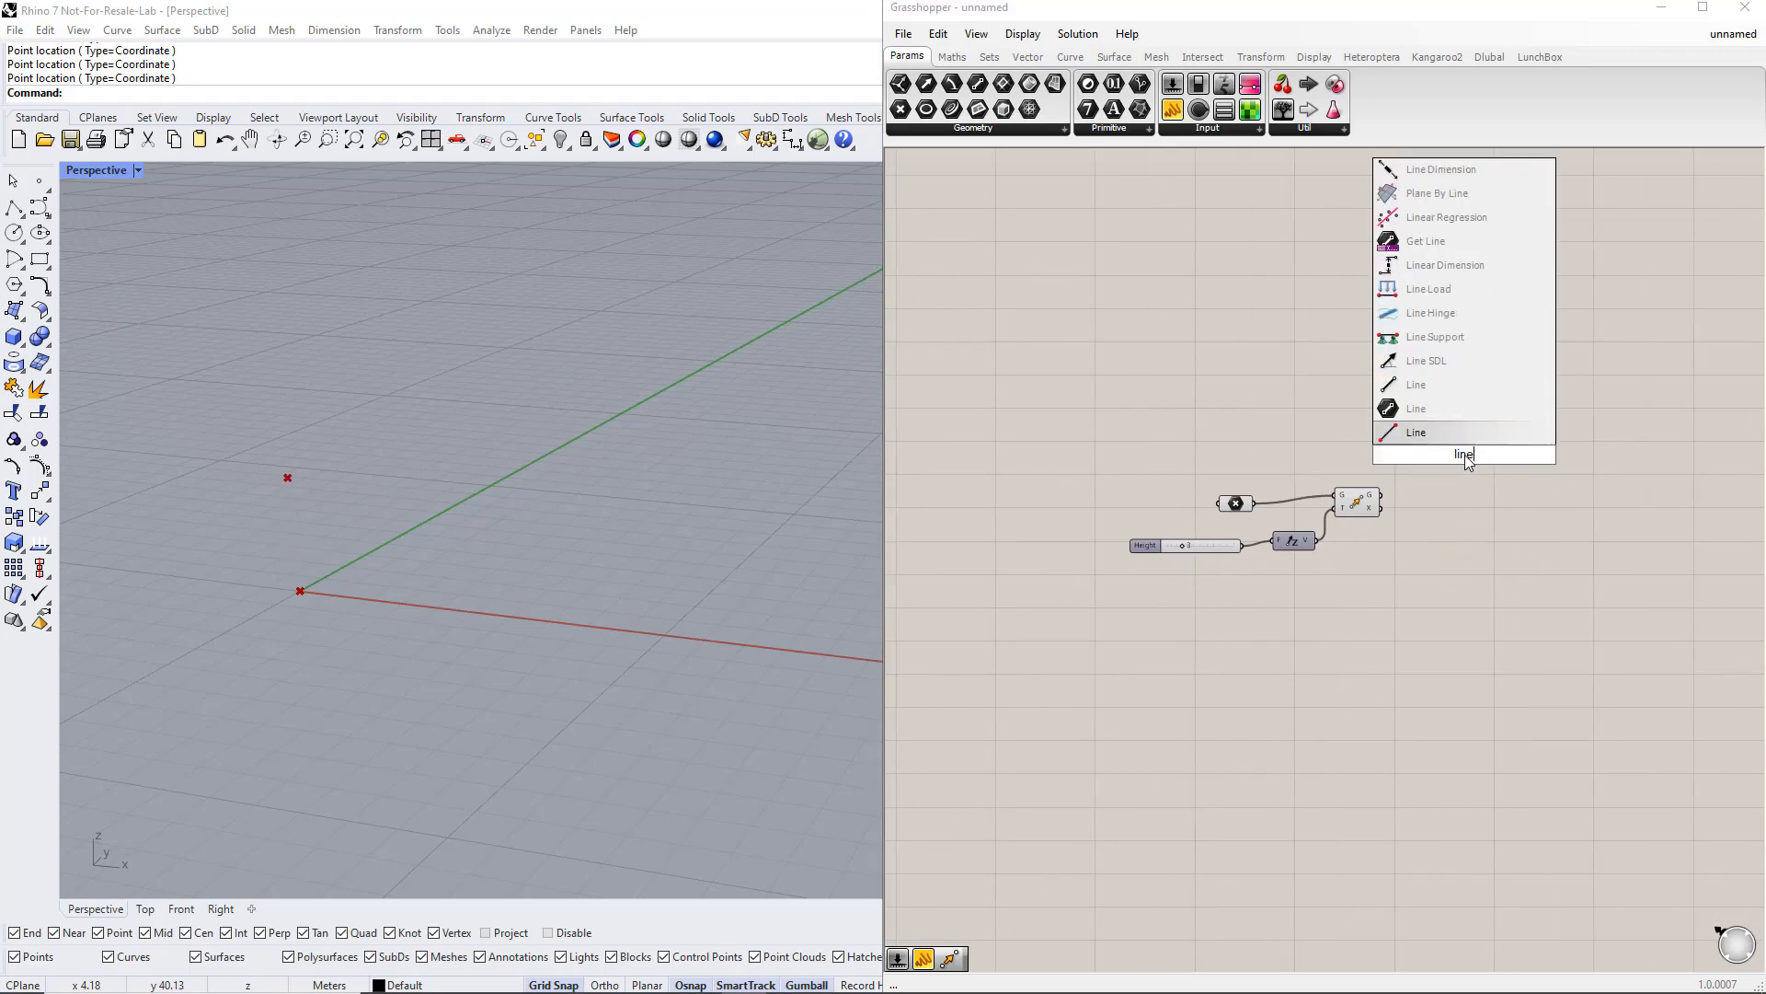
pyautogui.click(1448, 390)
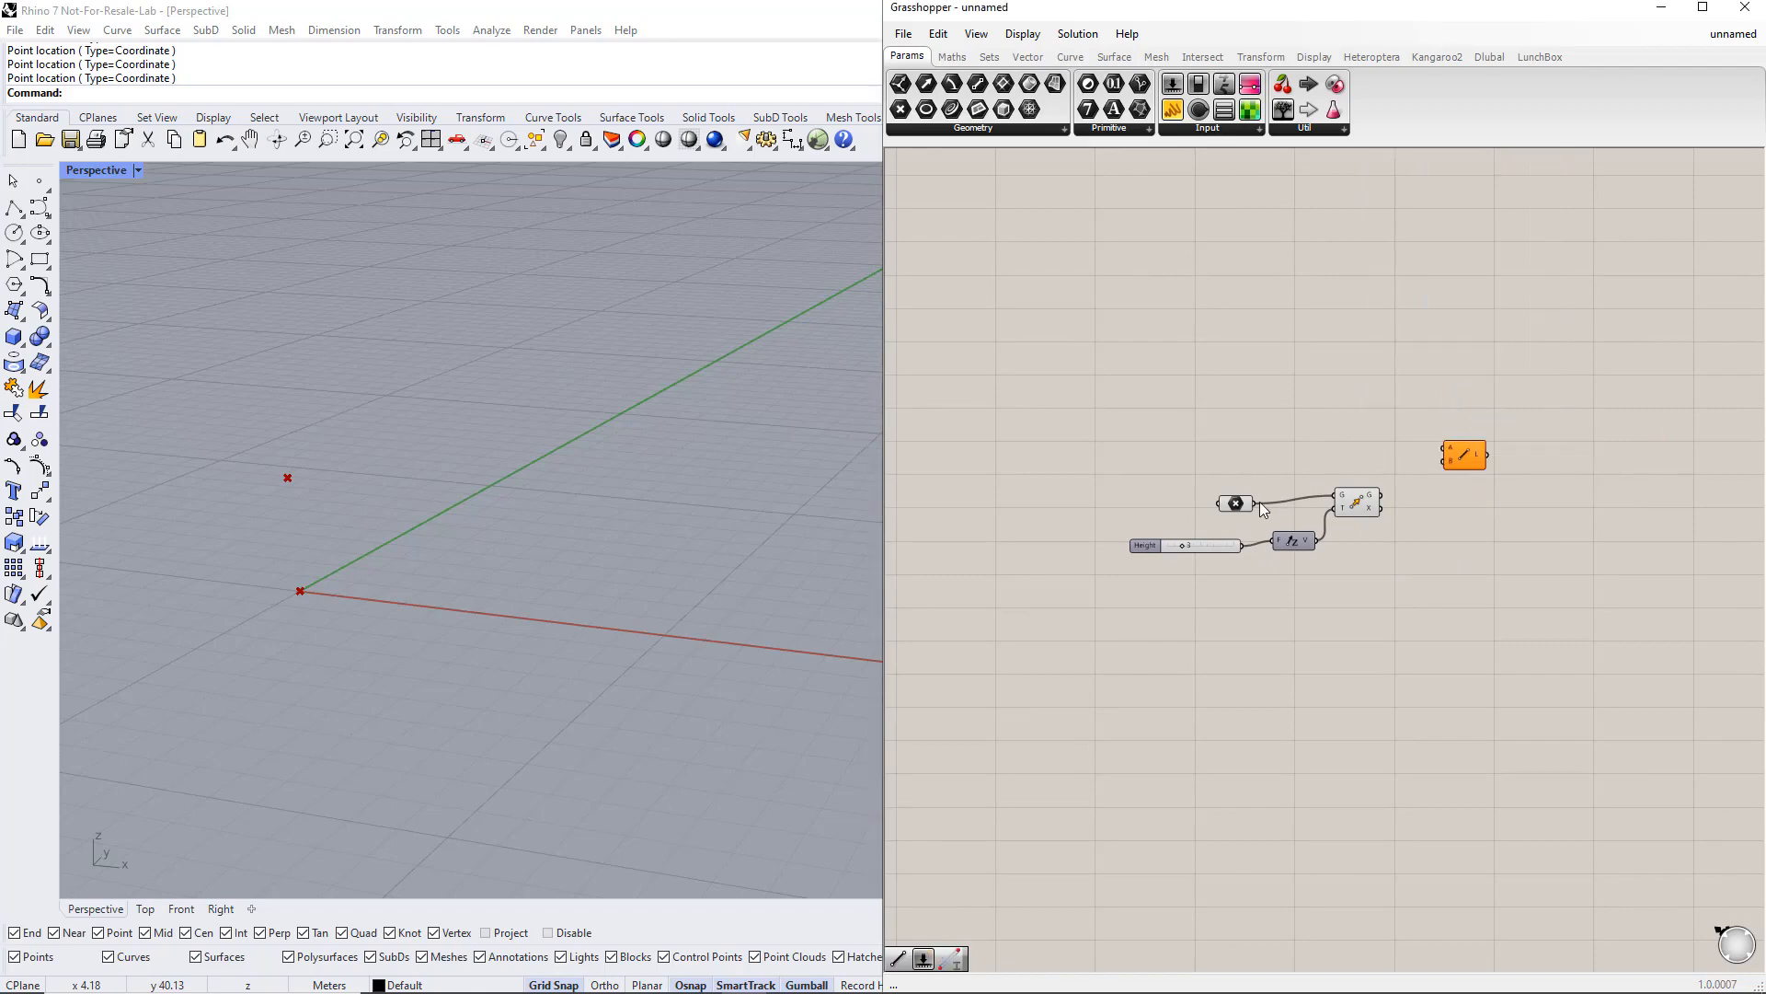
pyautogui.moveTo(1260, 503); pyautogui.dragTo(1444, 449)
pyautogui.moveTo(1379, 498); pyautogui.dragTo(1443, 460)
pyautogui.click(1477, 458)
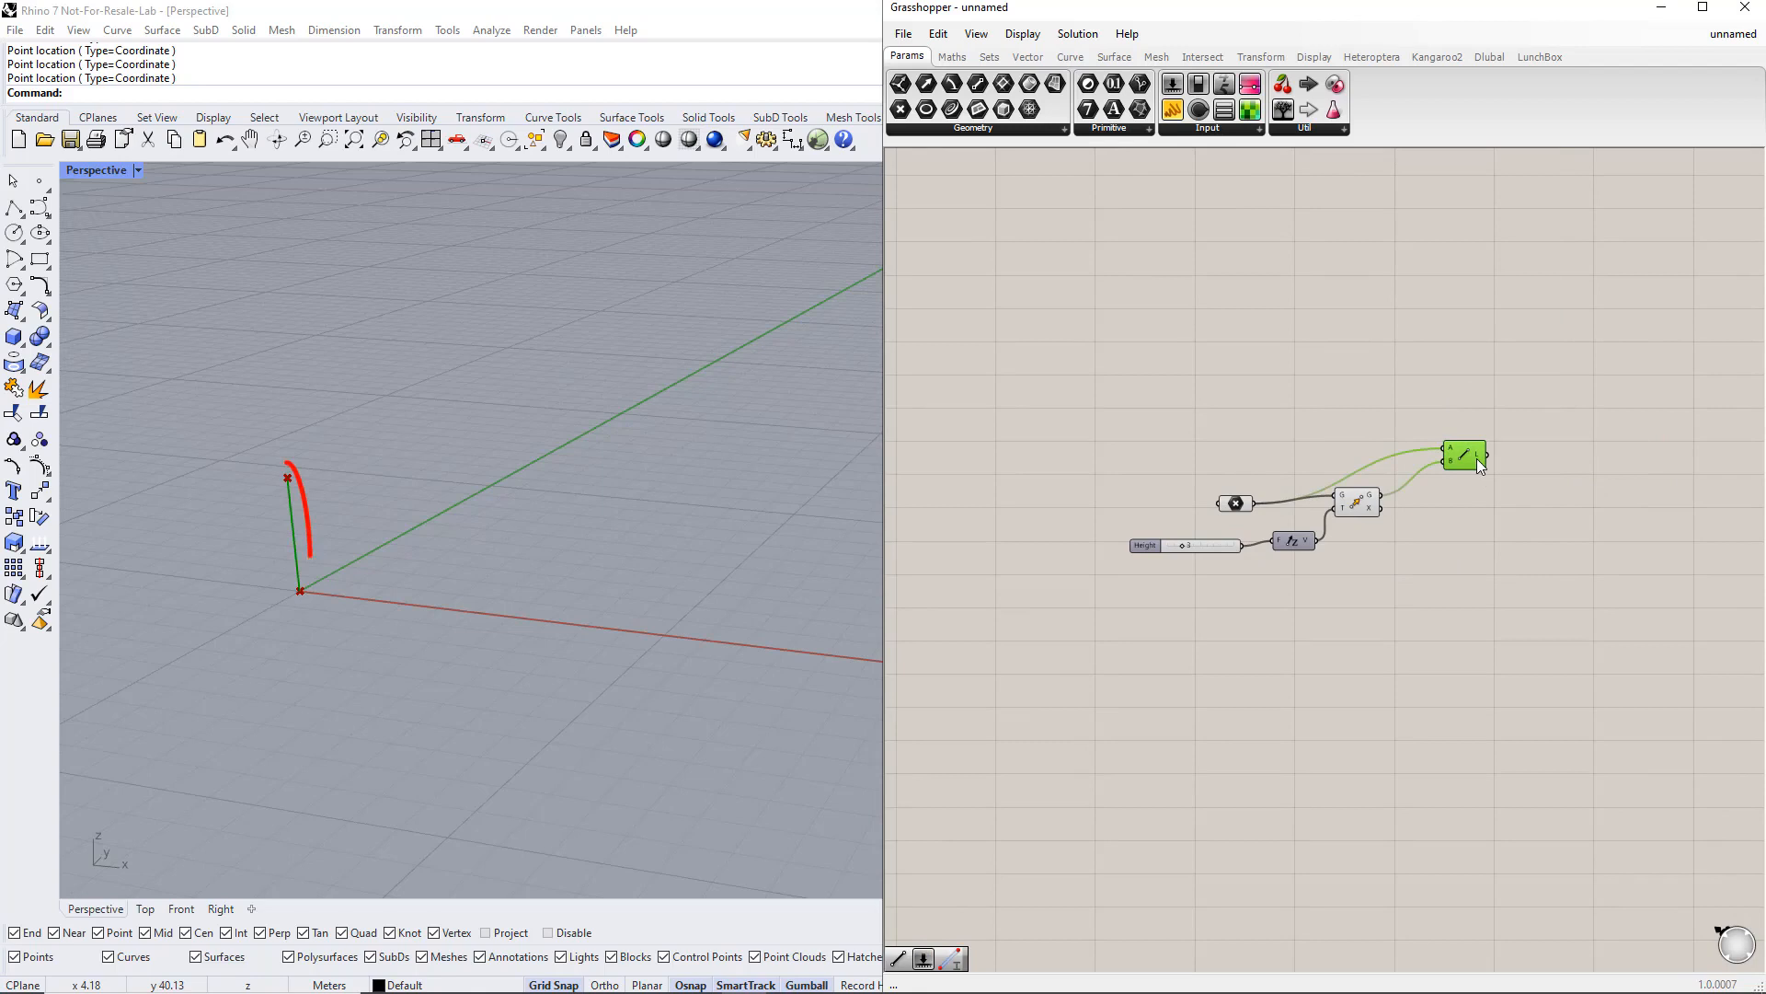
# Step: Add a second Move component beside the Line component
pyautogui.click(1485, 510)
pyautogui.moveTo(1551, 519); pyautogui.dragTo(1469, 513, button='right')
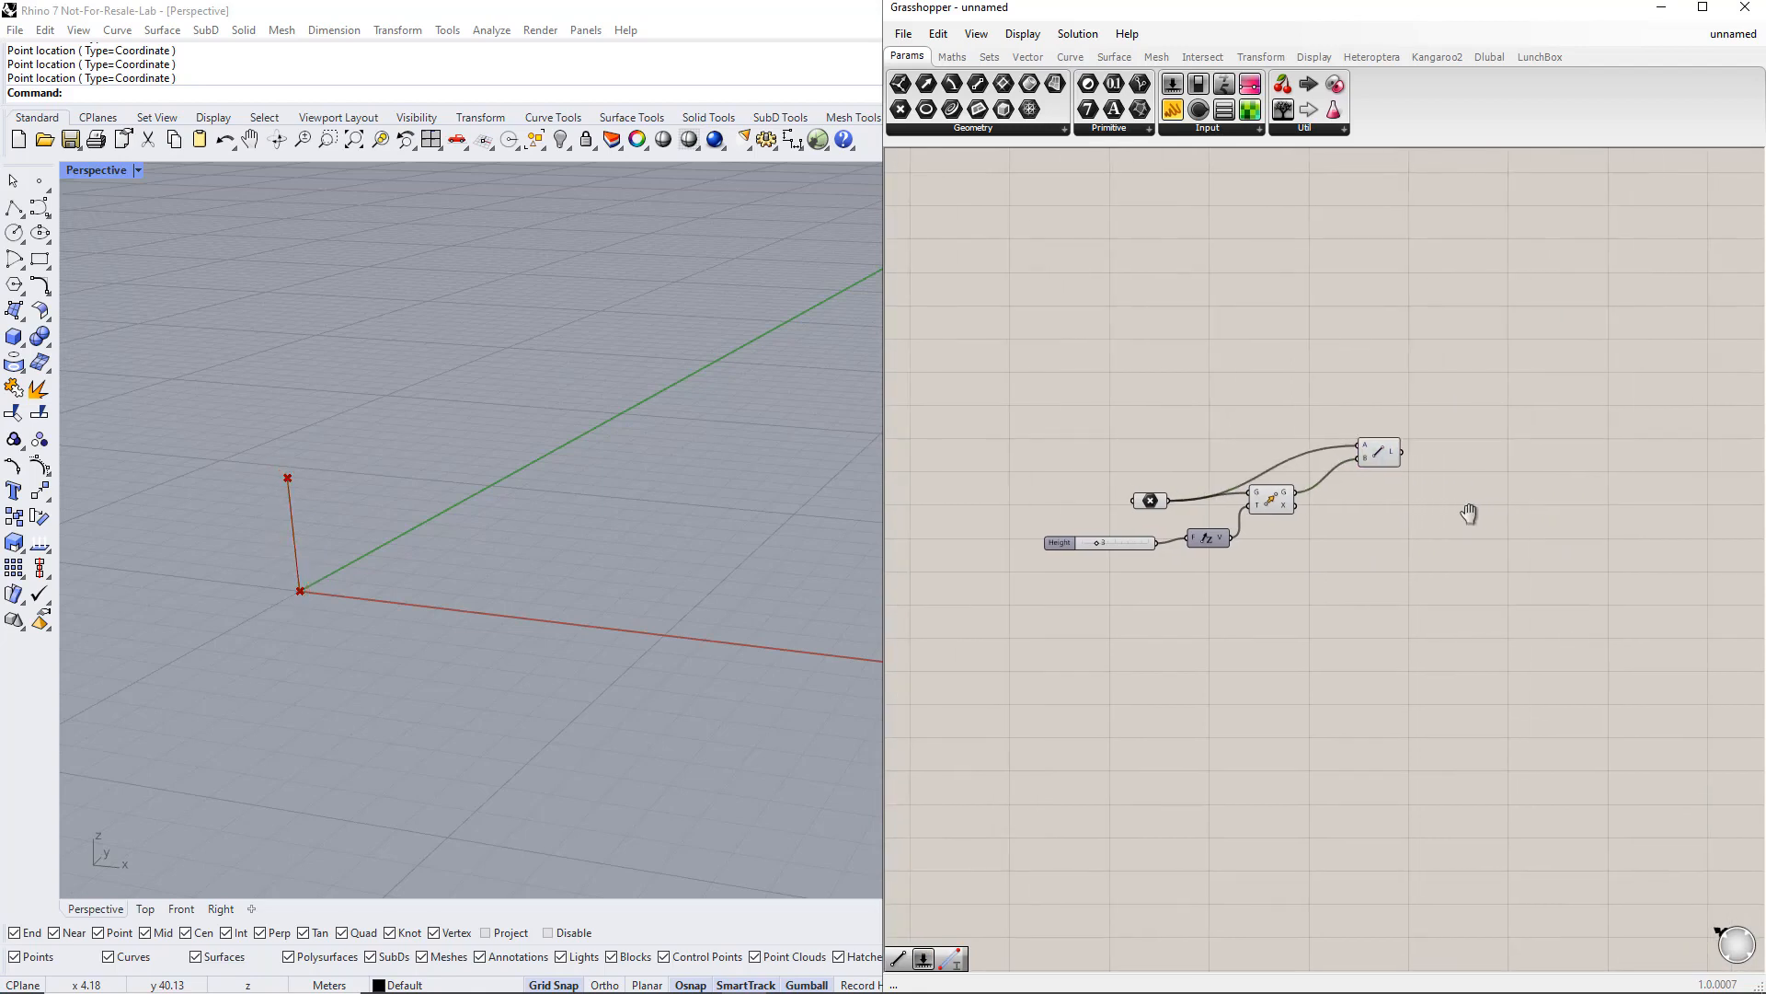
pyautogui.doubleClick(1514, 435)
pyautogui.write('move')
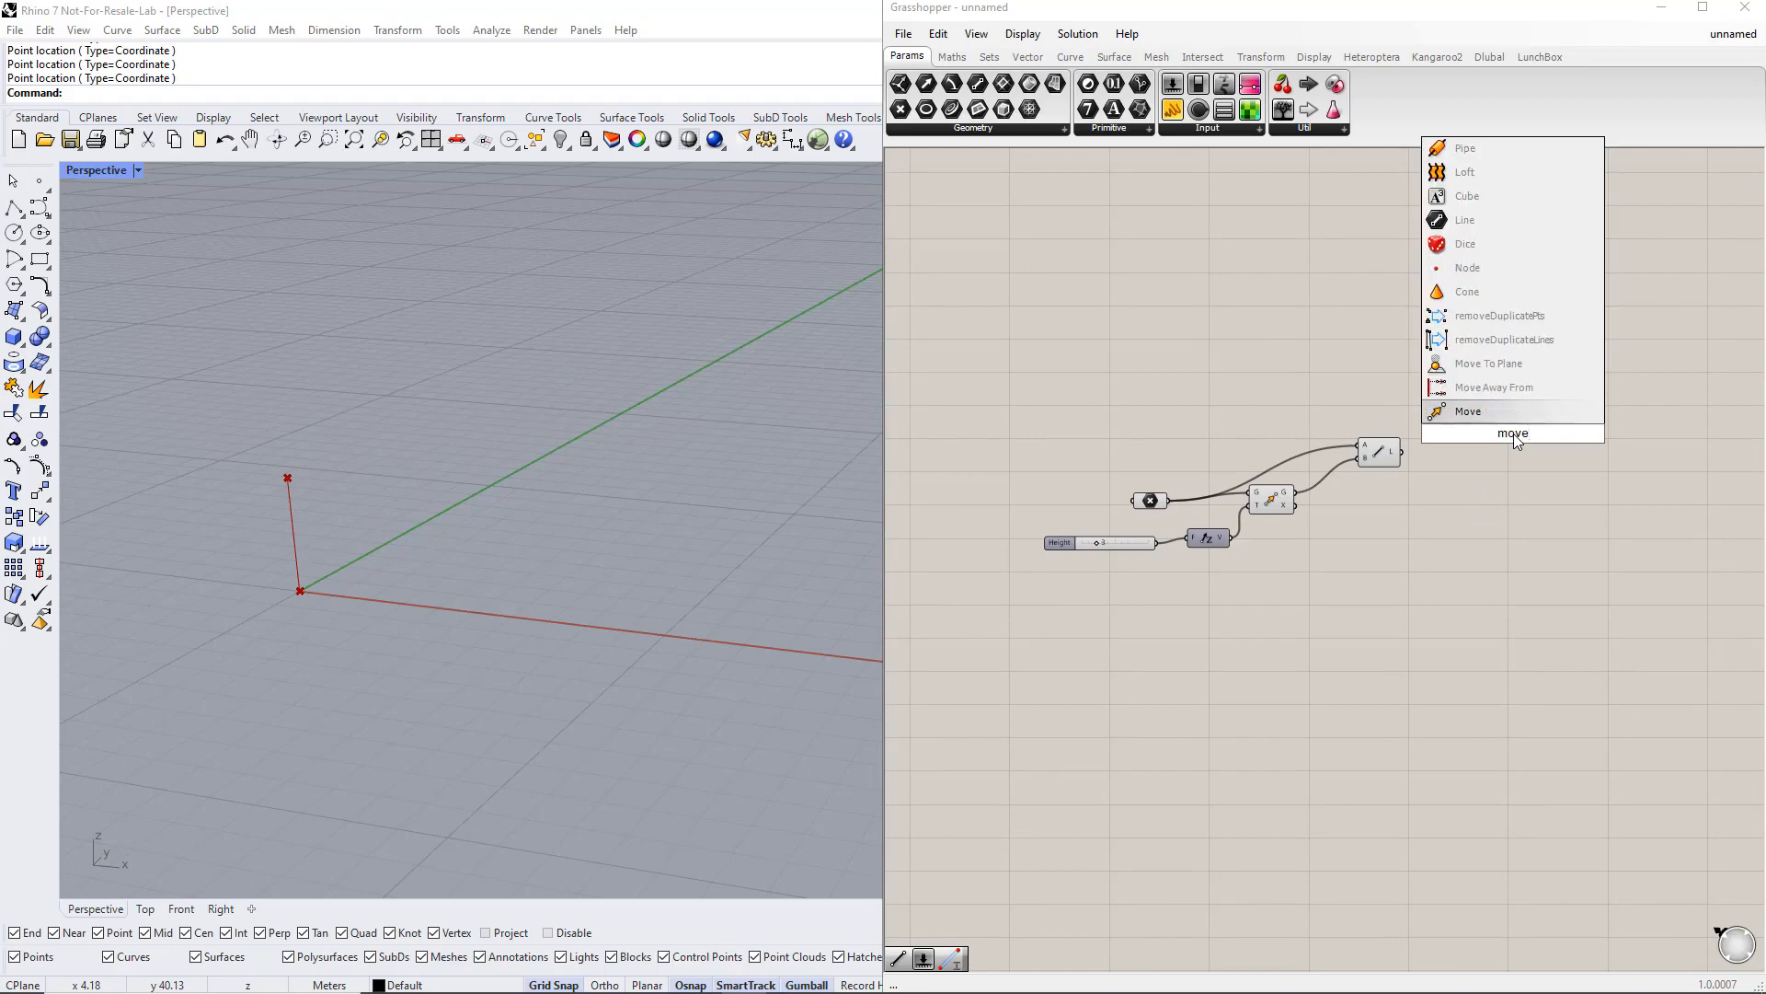
pyautogui.press('Return')
# Step: Add a Unit X vector and connect it and the line to the second Move component
pyautogui.doubleClick(1408, 415)
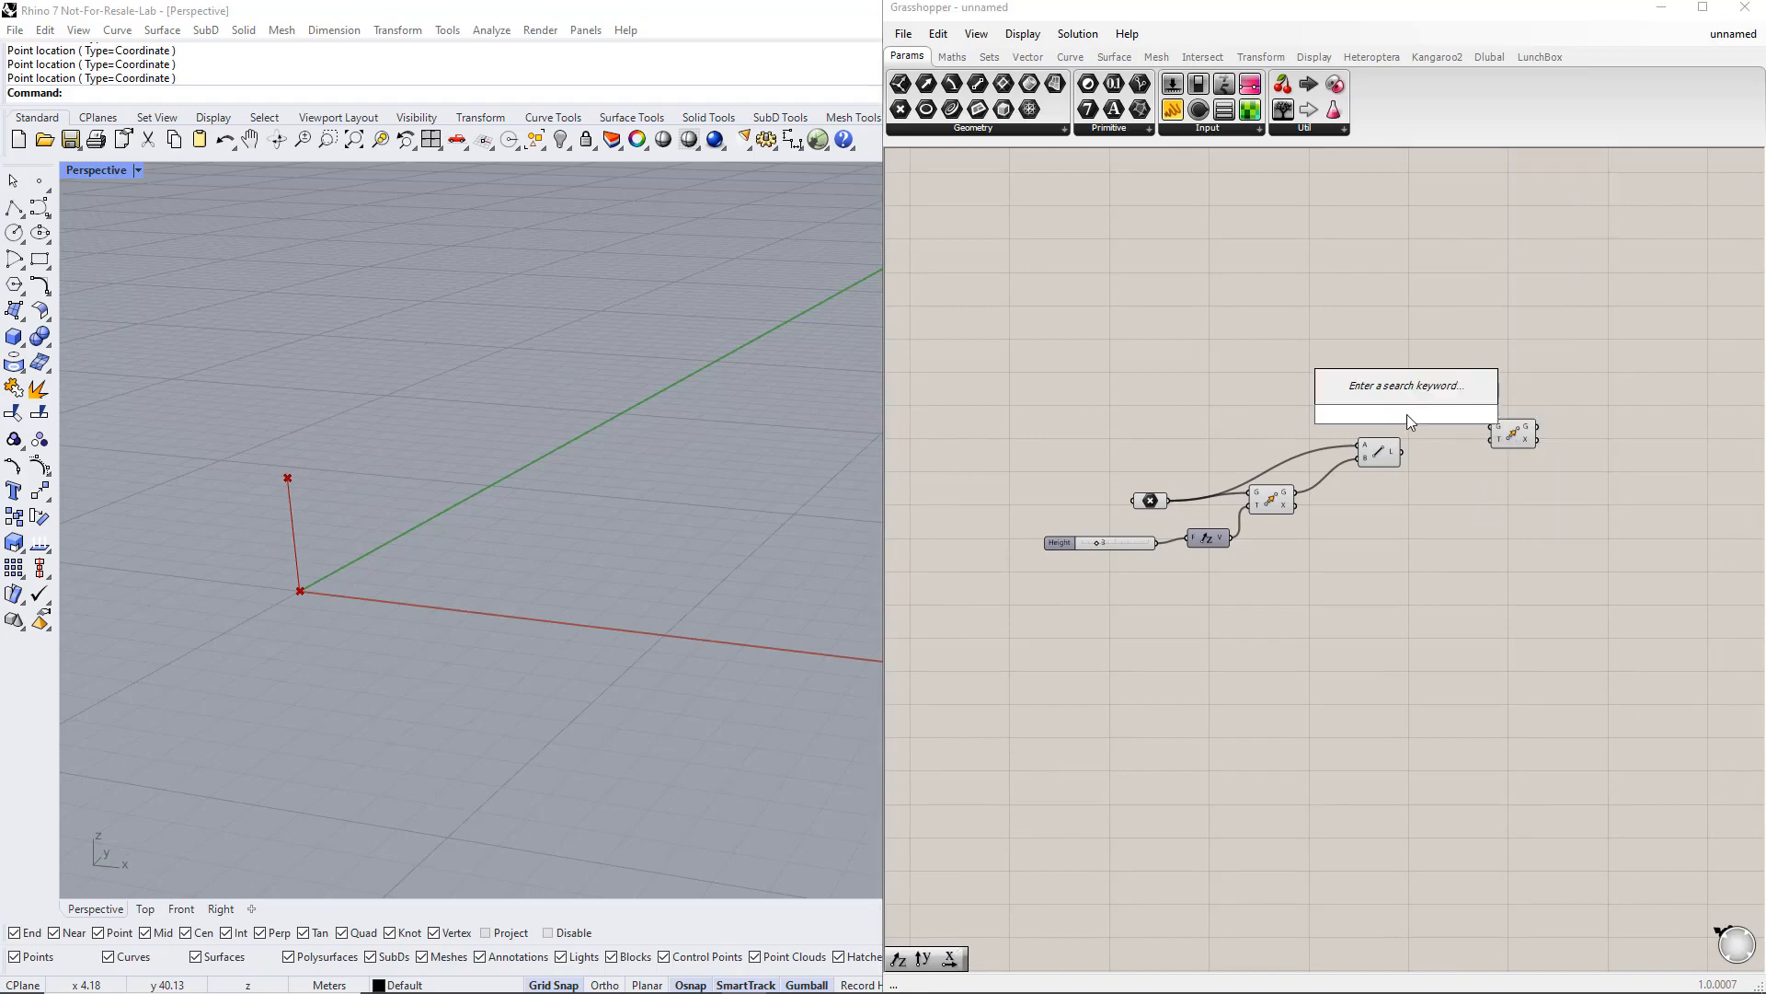
pyautogui.write('x')
pyautogui.press('Return')
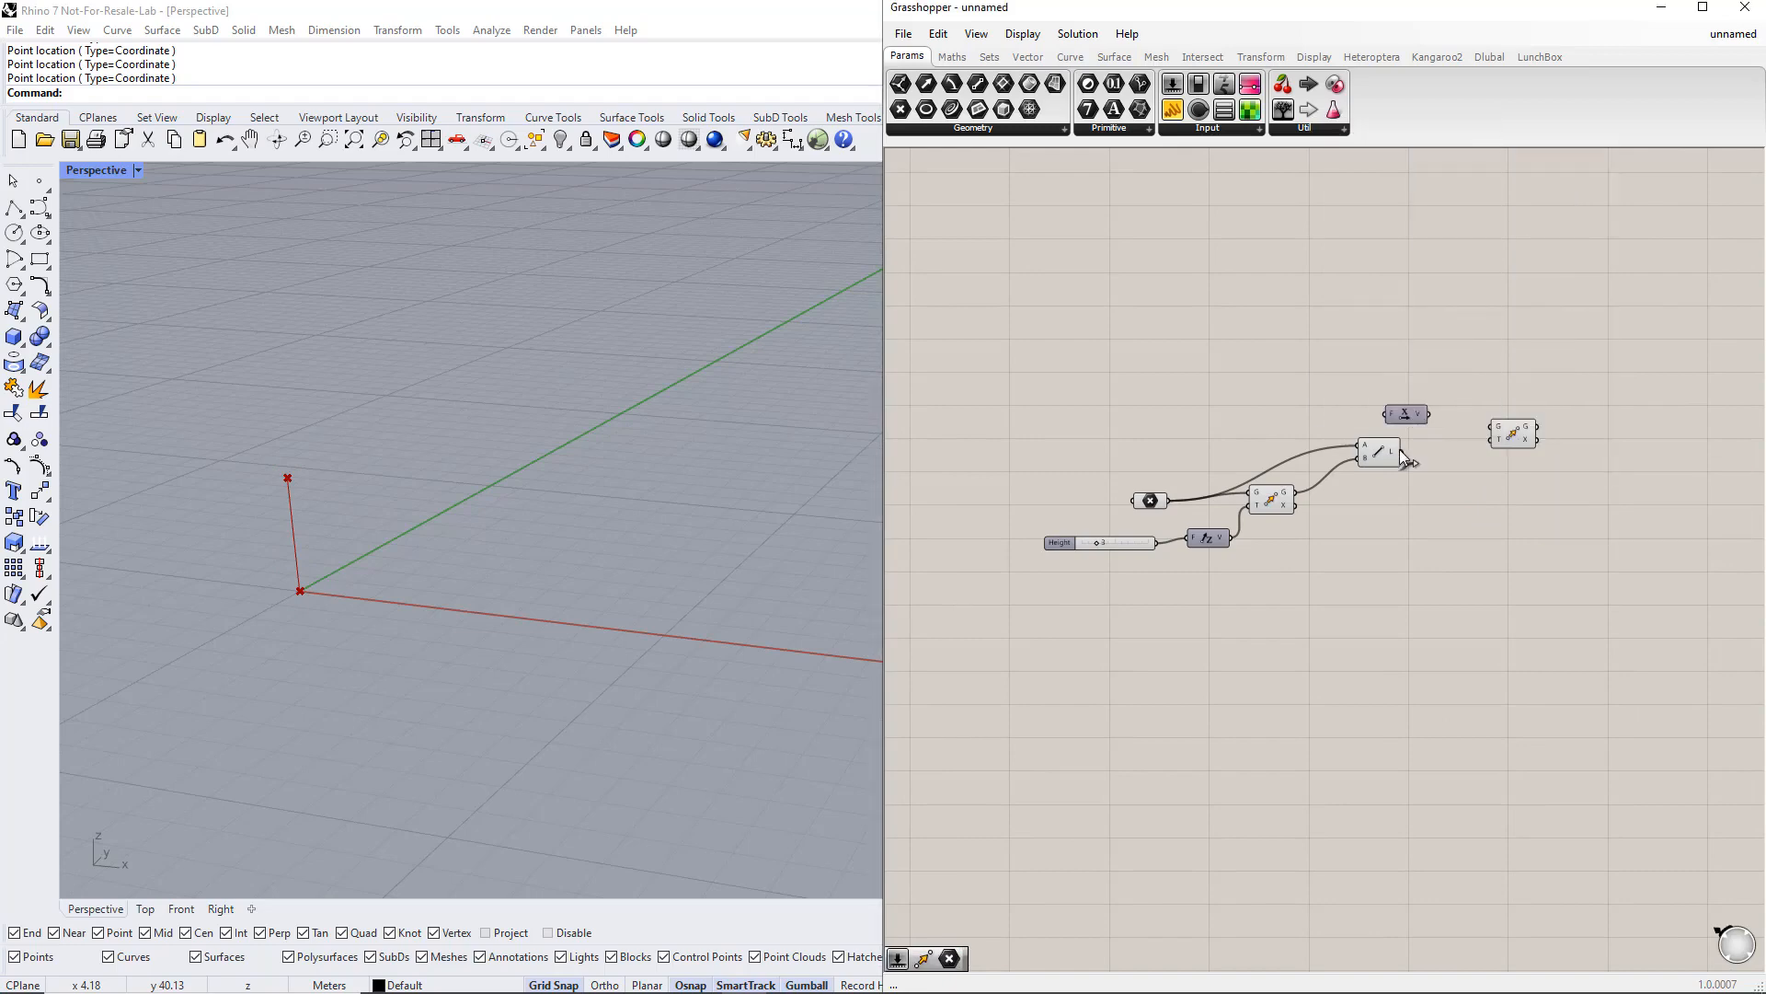
pyautogui.moveTo(1402, 453); pyautogui.dragTo(1463, 527)
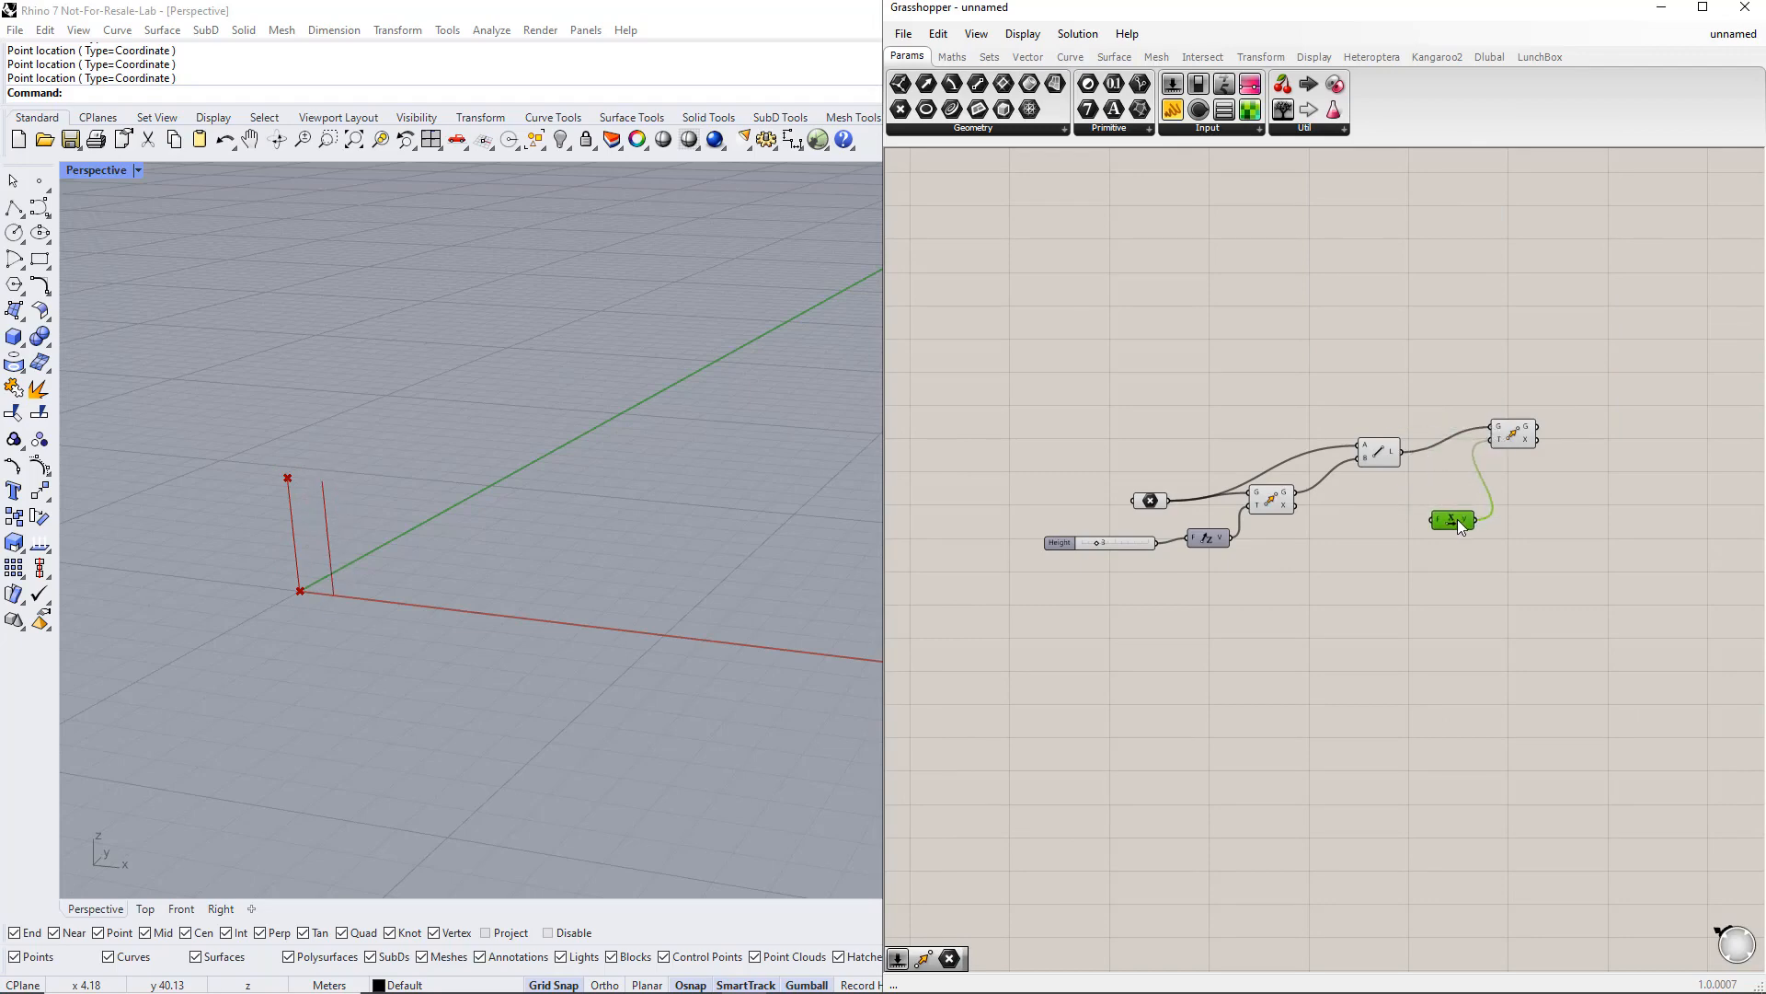
# Step: Add a 1 to 15 number slider named Length feeding the Unit X factor, and adjust its value
pyautogui.click(1344, 522)
pyautogui.doubleClick(1344, 522)
pyautogui.write('1')
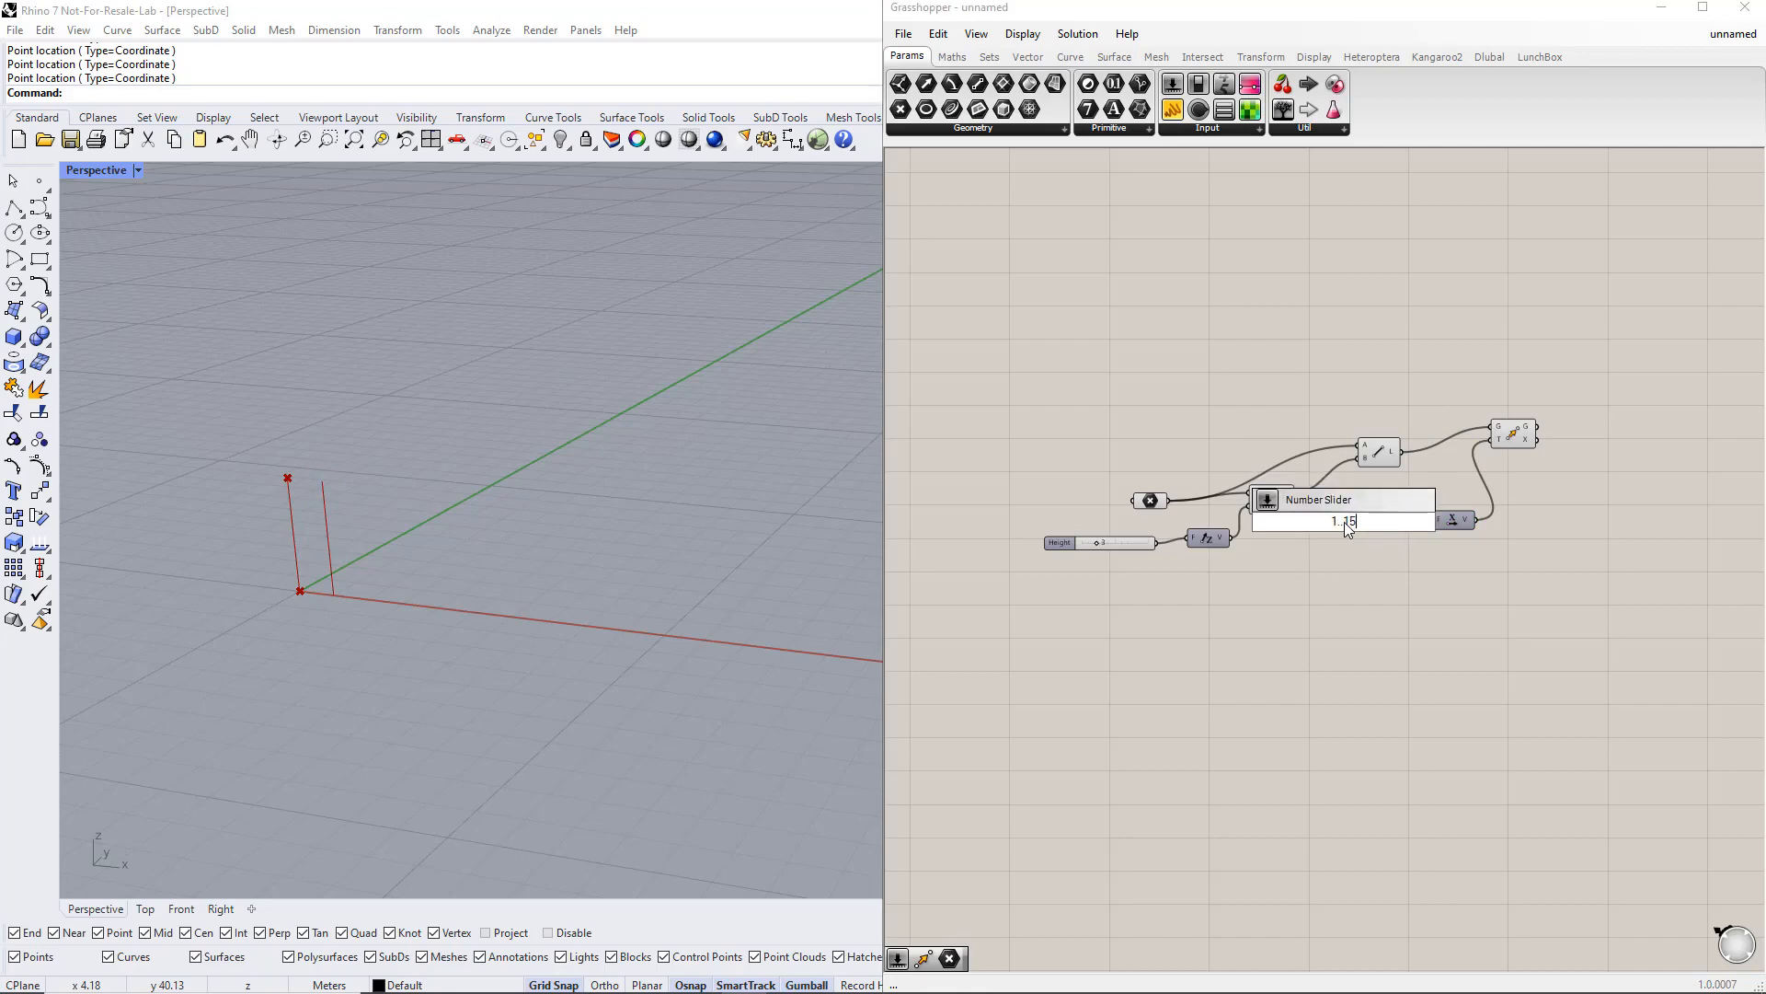
pyautogui.write('..15')
pyautogui.press('Return')
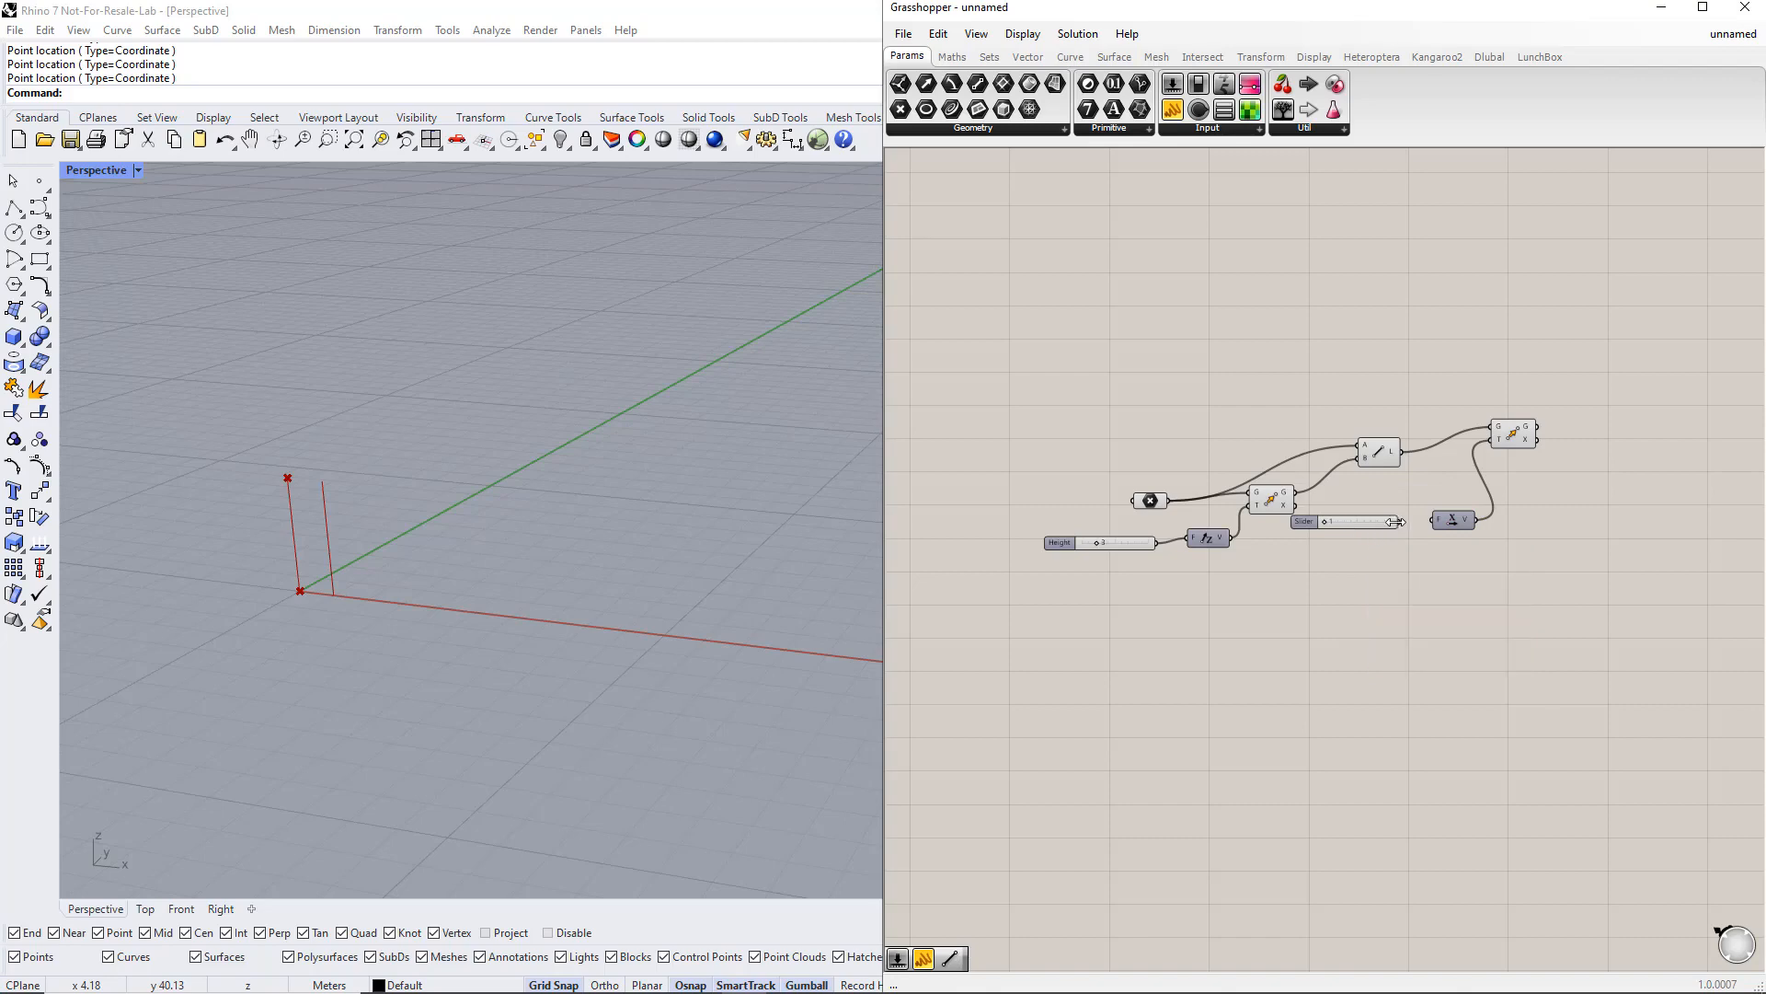
pyautogui.moveTo(1328, 520); pyautogui.dragTo(1345, 521)
pyautogui.rightClick(1345, 520)
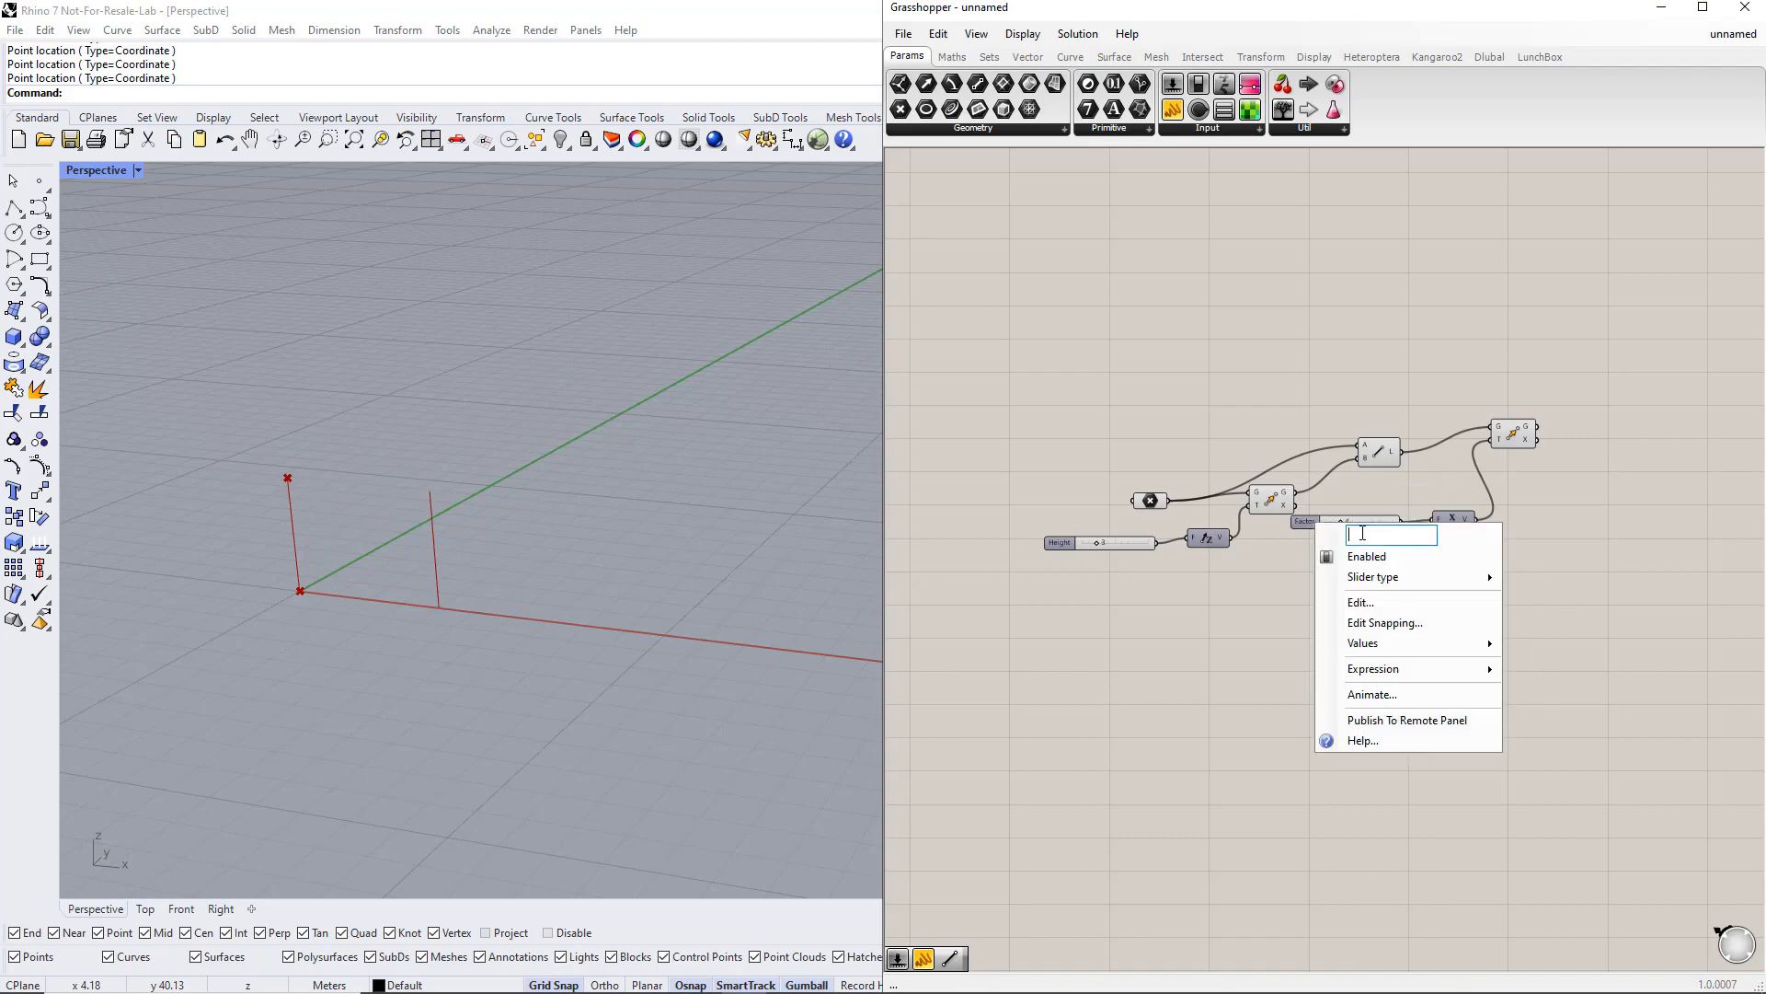
pyautogui.write('Length')
pyautogui.press('Return')
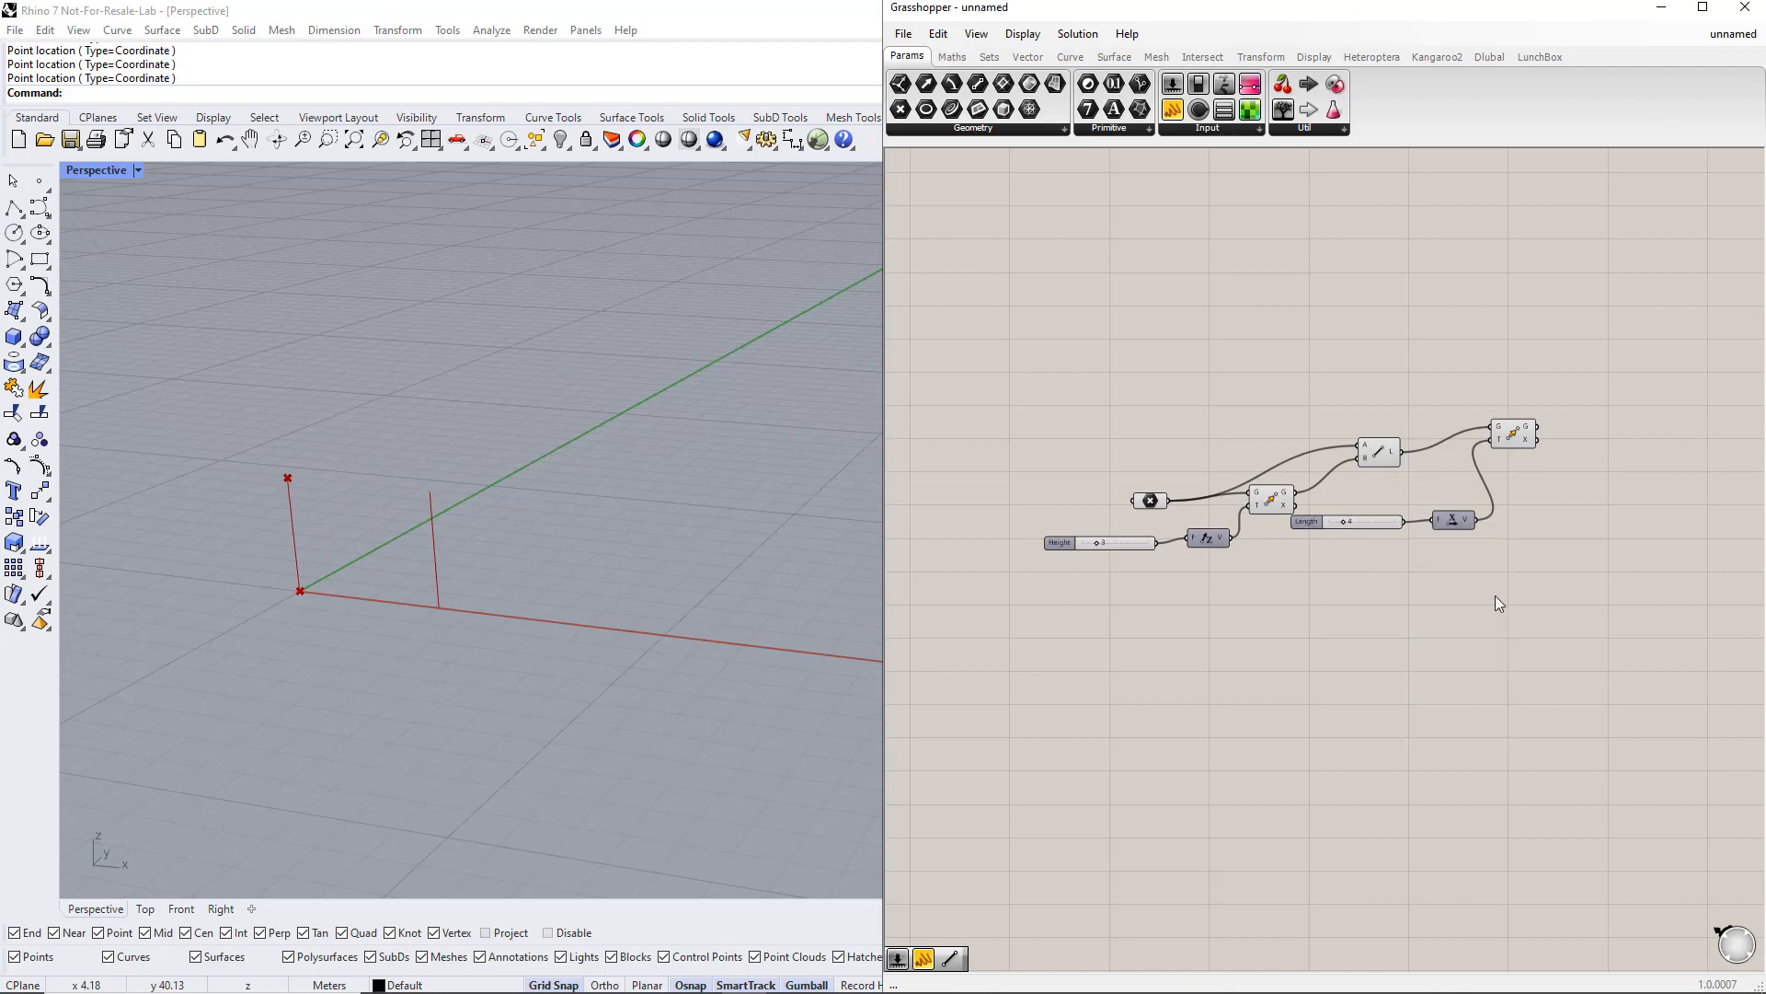
# Step: Copy the X-direction Move component twice and connect the base point and the raised point to the copies
pyautogui.moveTo(1595, 589); pyautogui.dragTo(1532, 569, button='right')
pyautogui.moveTo(1460, 414); pyautogui.dragTo(1470, 575)
pyautogui.moveTo(1105, 479); pyautogui.dragTo(1443, 478)
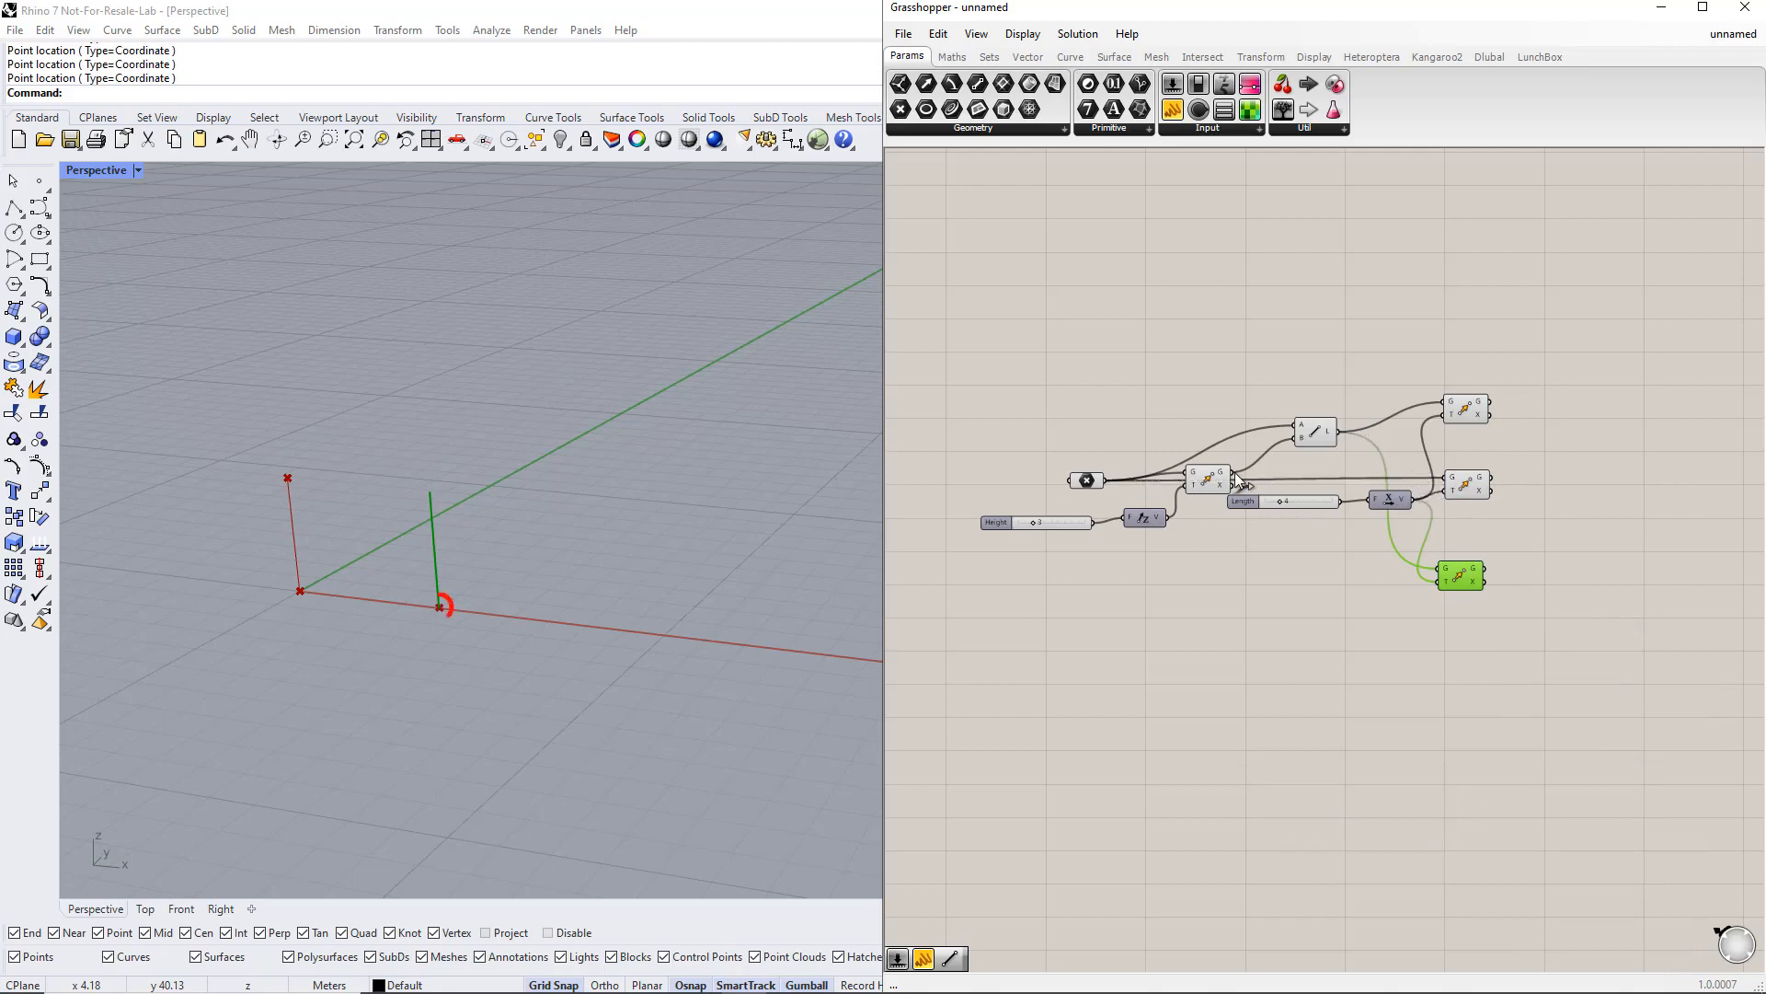
pyautogui.moveTo(1233, 473); pyautogui.dragTo(1438, 570)
# Step: Add another Move component above the existing ones
pyautogui.moveTo(1537, 617); pyautogui.dragTo(1424, 372)
pyautogui.click(1559, 477)
pyautogui.moveTo(1559, 476); pyautogui.dragTo(1462, 511, button='right')
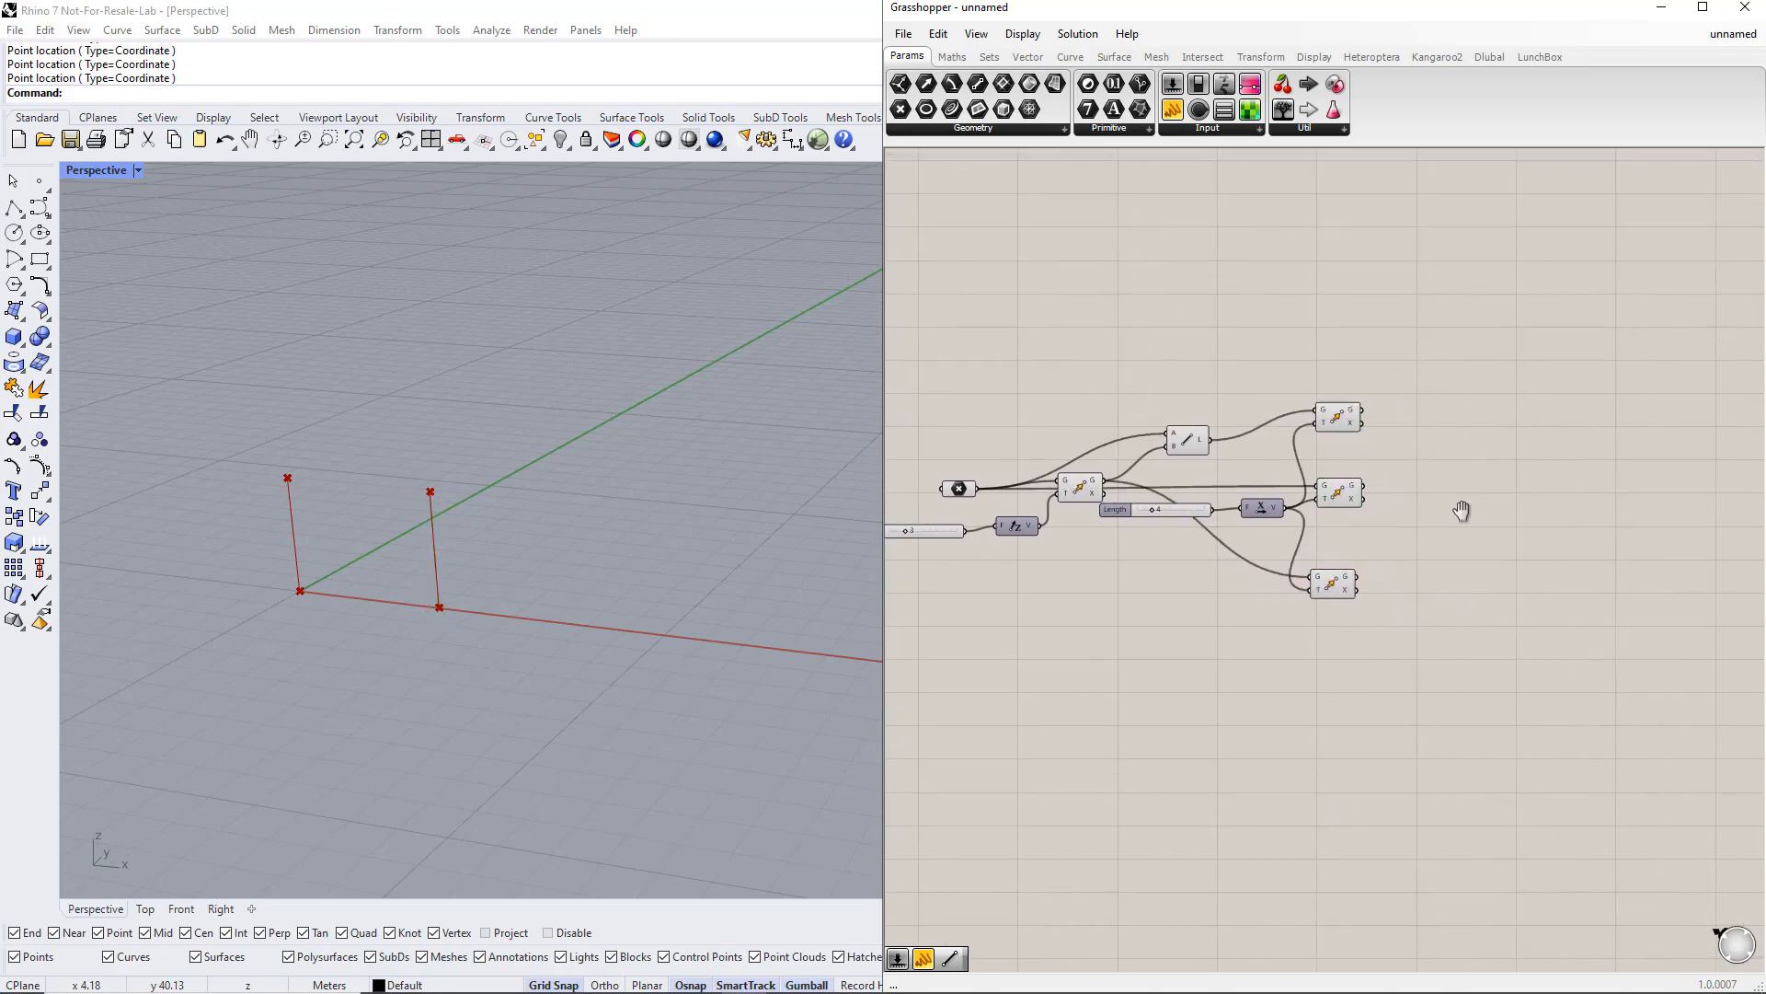
pyautogui.doubleClick(1466, 366)
pyautogui.write('move')
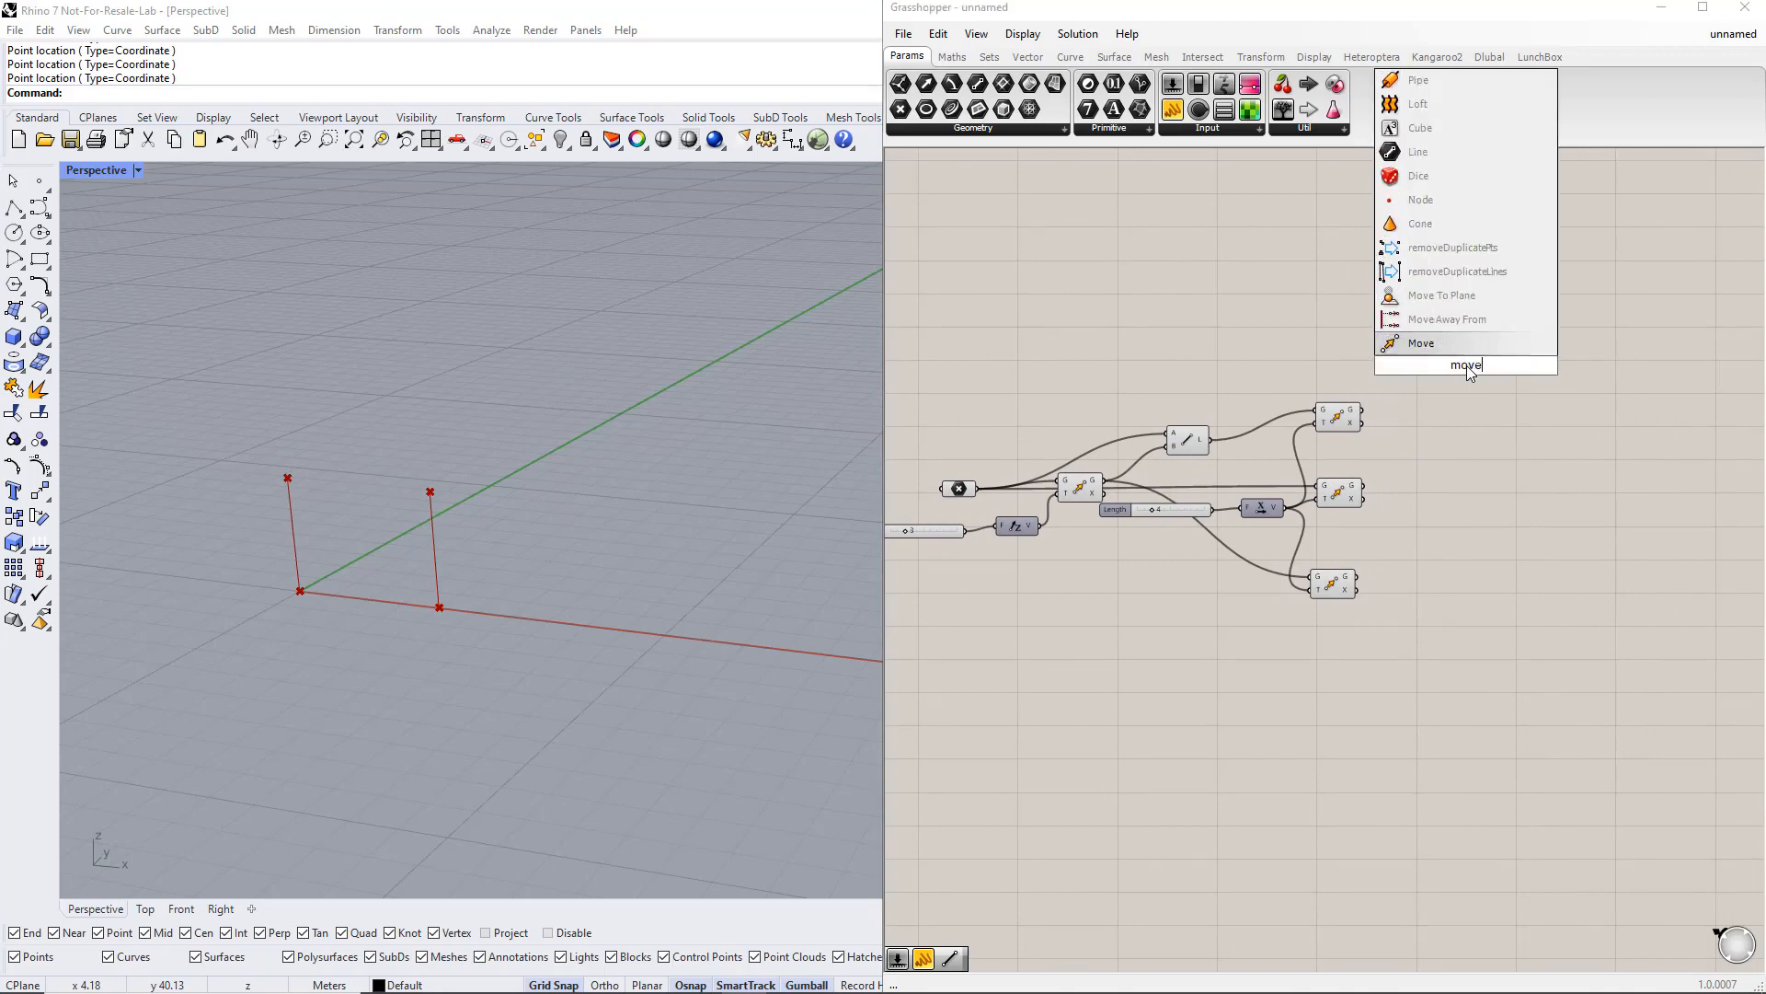
pyautogui.press('Return')
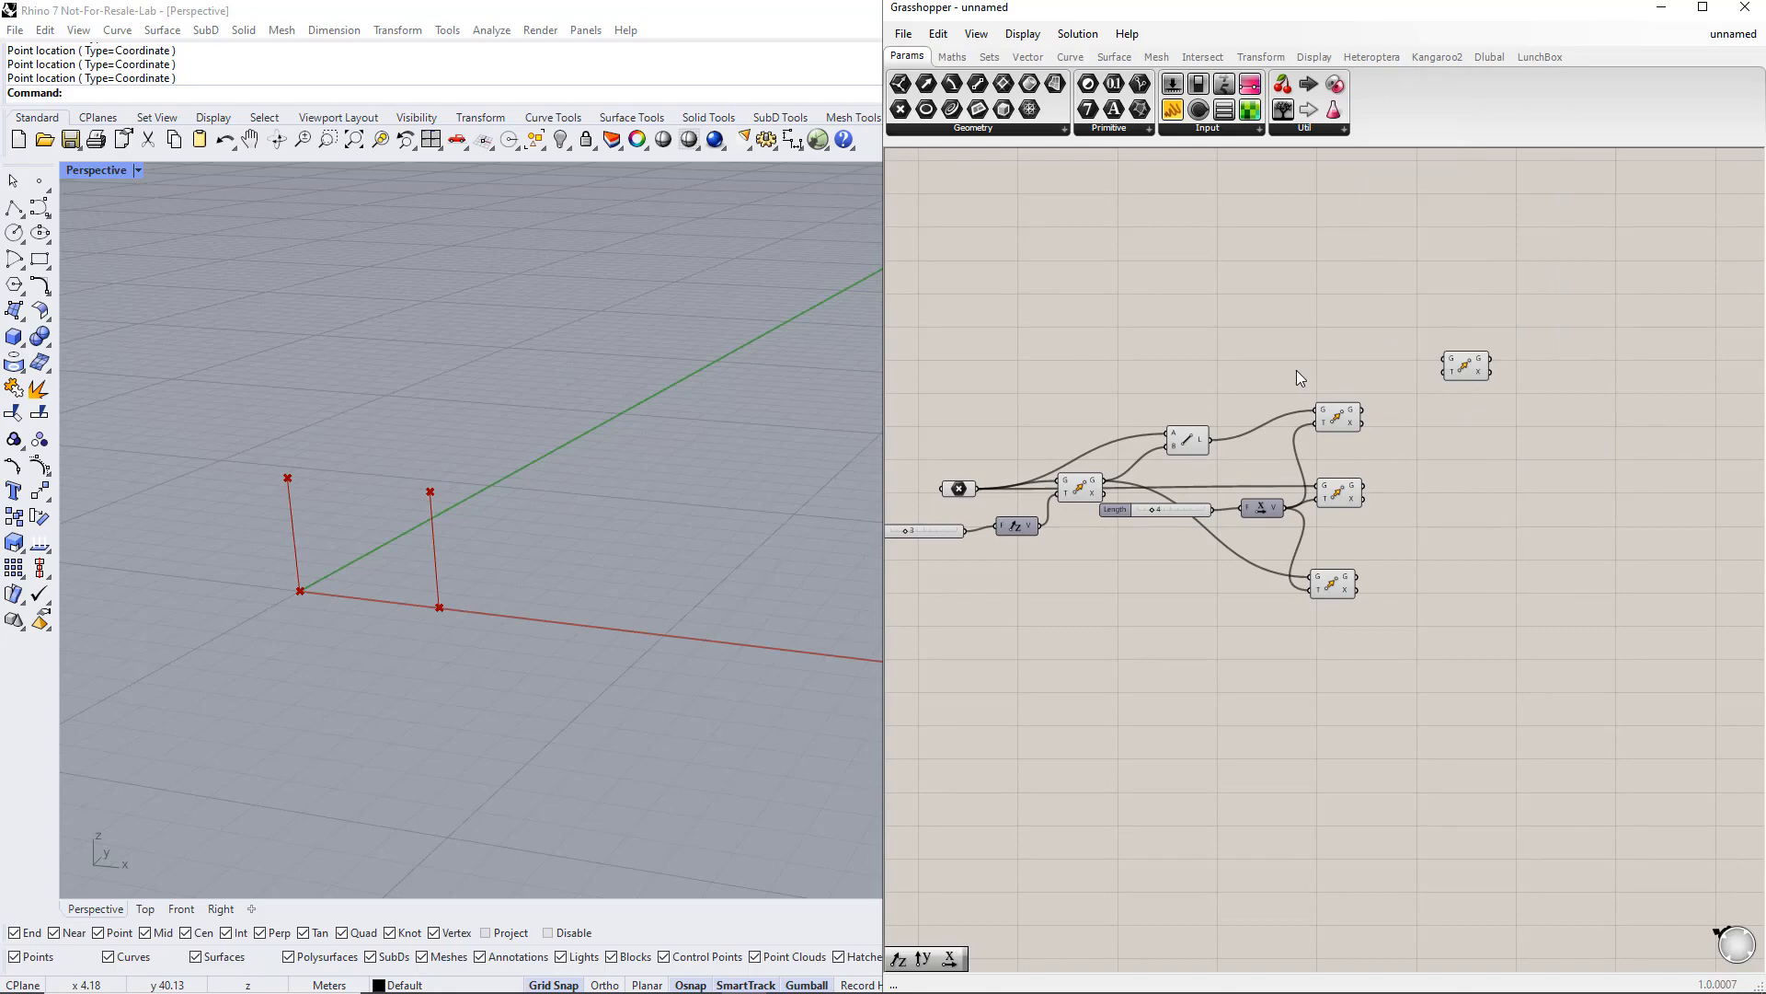
# Step: Add a Unit Y vector and connect it and the line to the new Move component
pyautogui.doubleClick(1323, 364)
pyautogui.write('y')
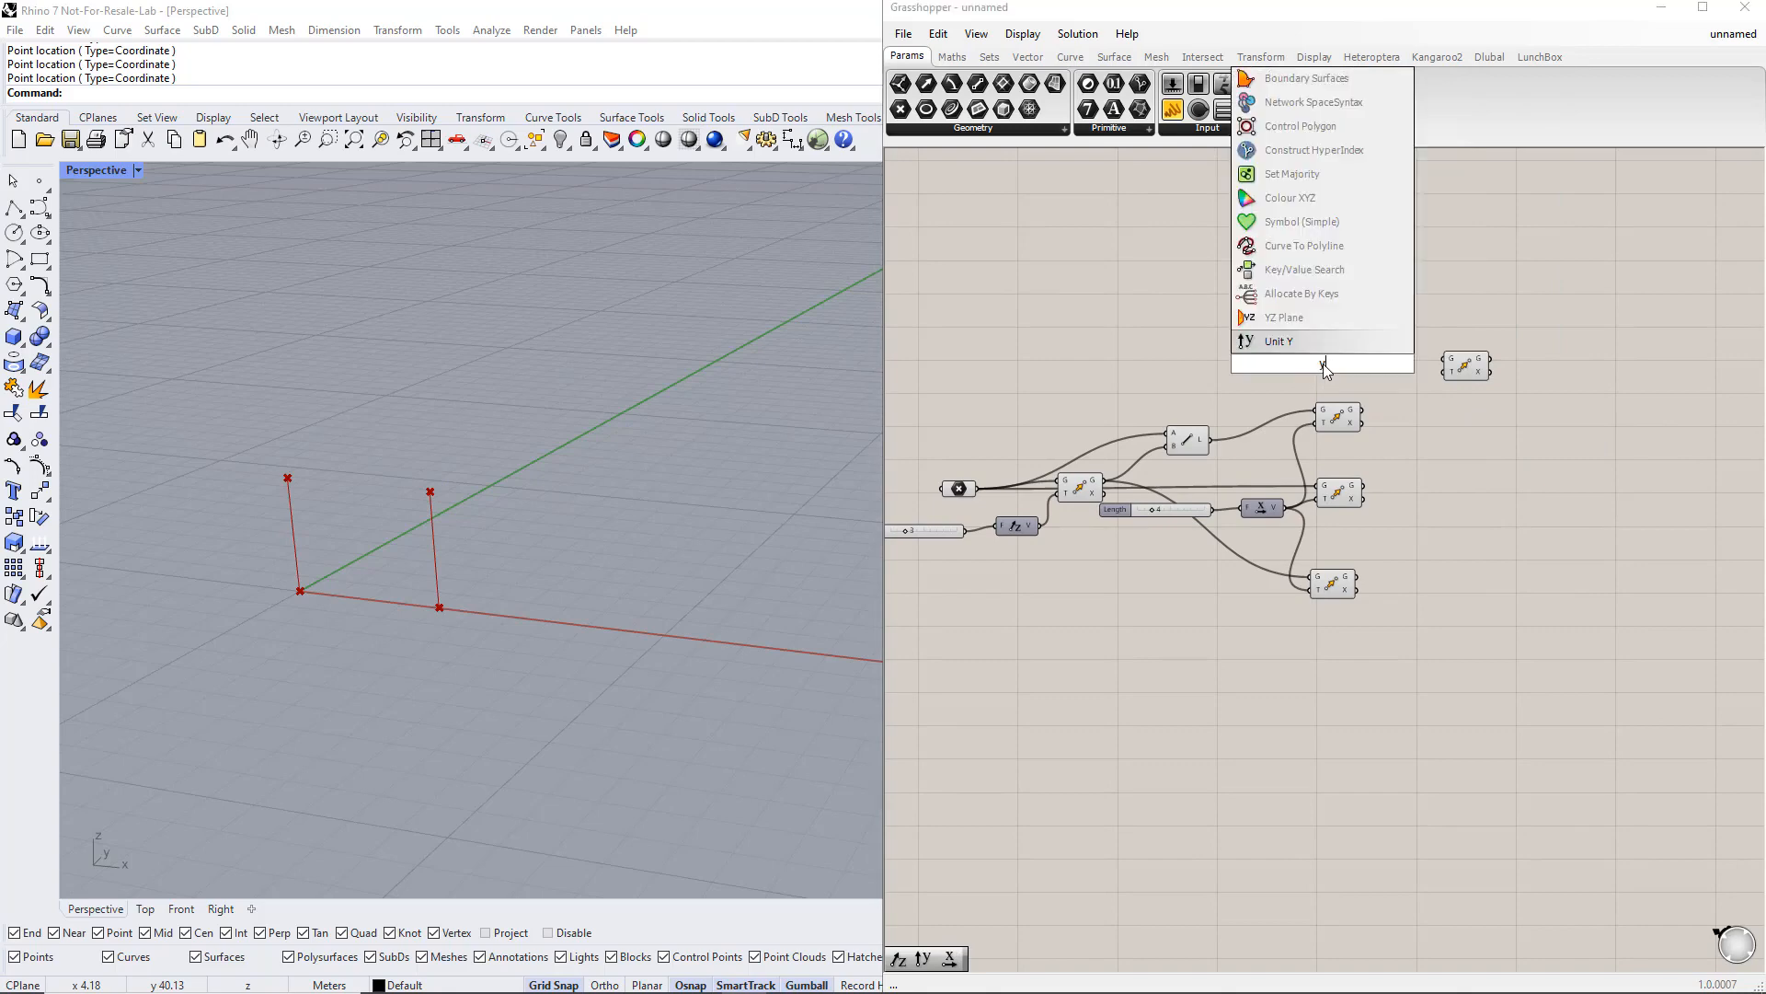
pyautogui.press('Return')
pyautogui.moveTo(1350, 363); pyautogui.dragTo(1441, 379)
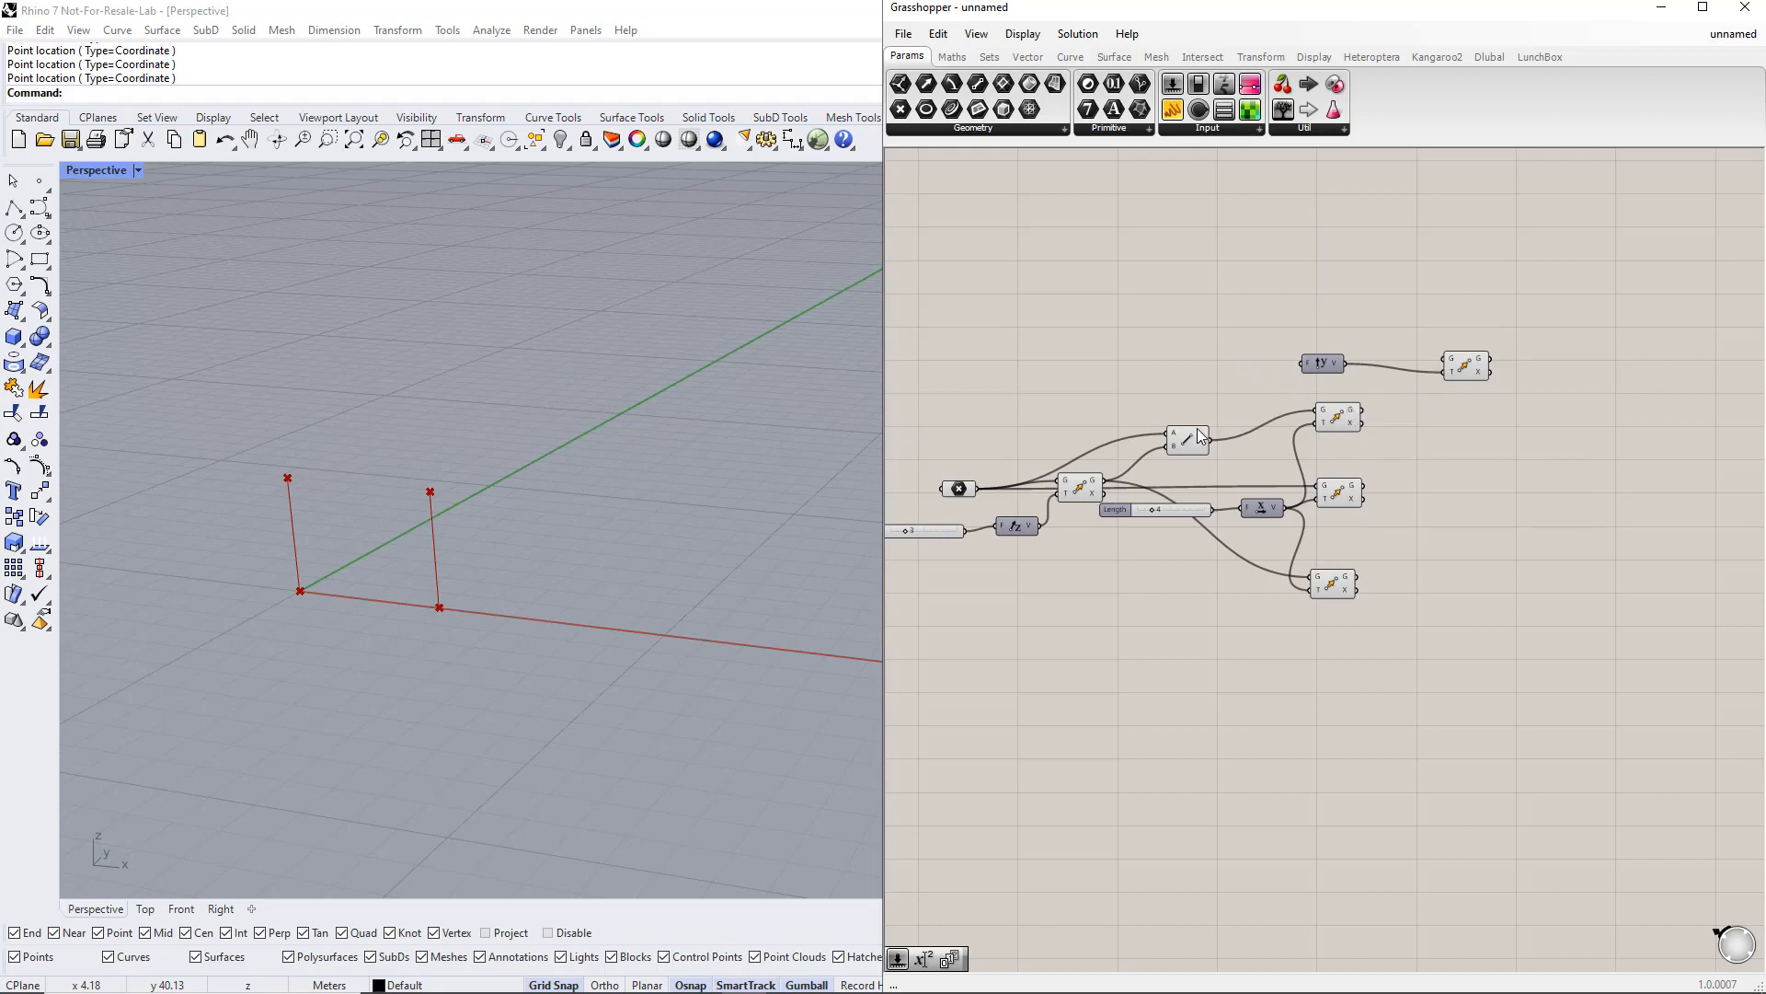
pyautogui.moveTo(1211, 440); pyautogui.dragTo(1444, 360)
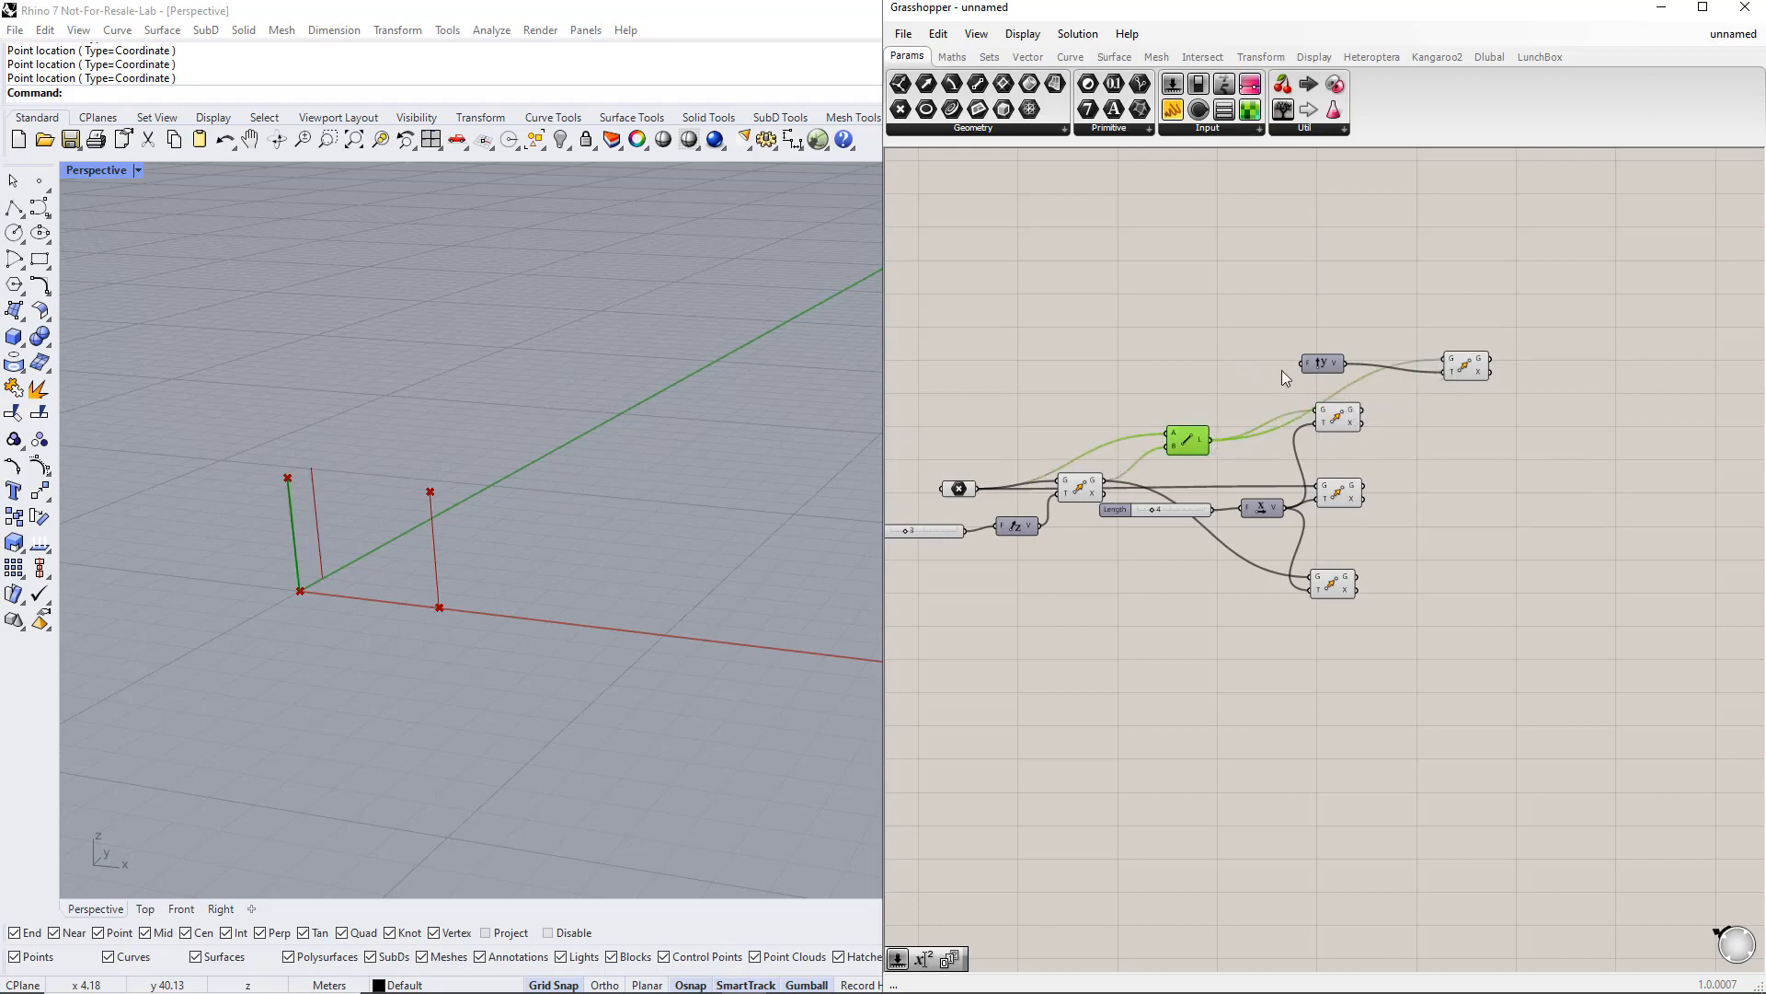
# Step: Add a 1 to 10 number slider named Width for the Unit Y factor and adjust its value
pyautogui.doubleClick(1214, 363)
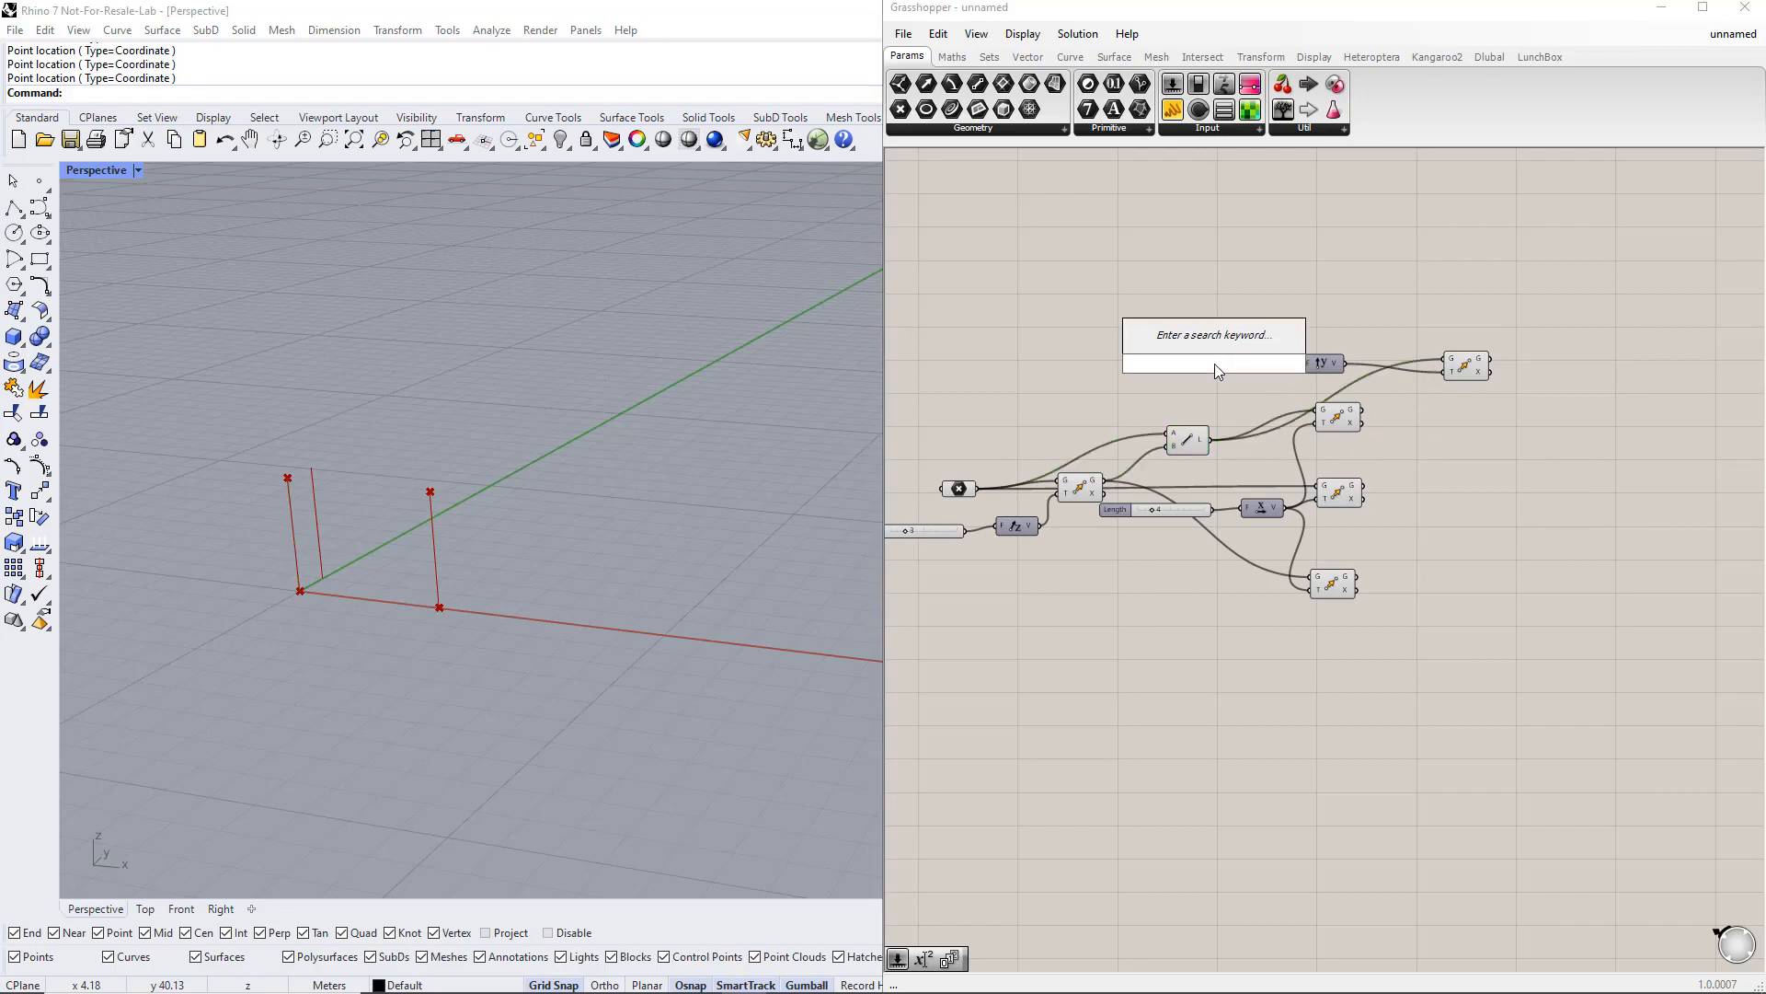
pyautogui.write('1..10')
pyautogui.press('Return')
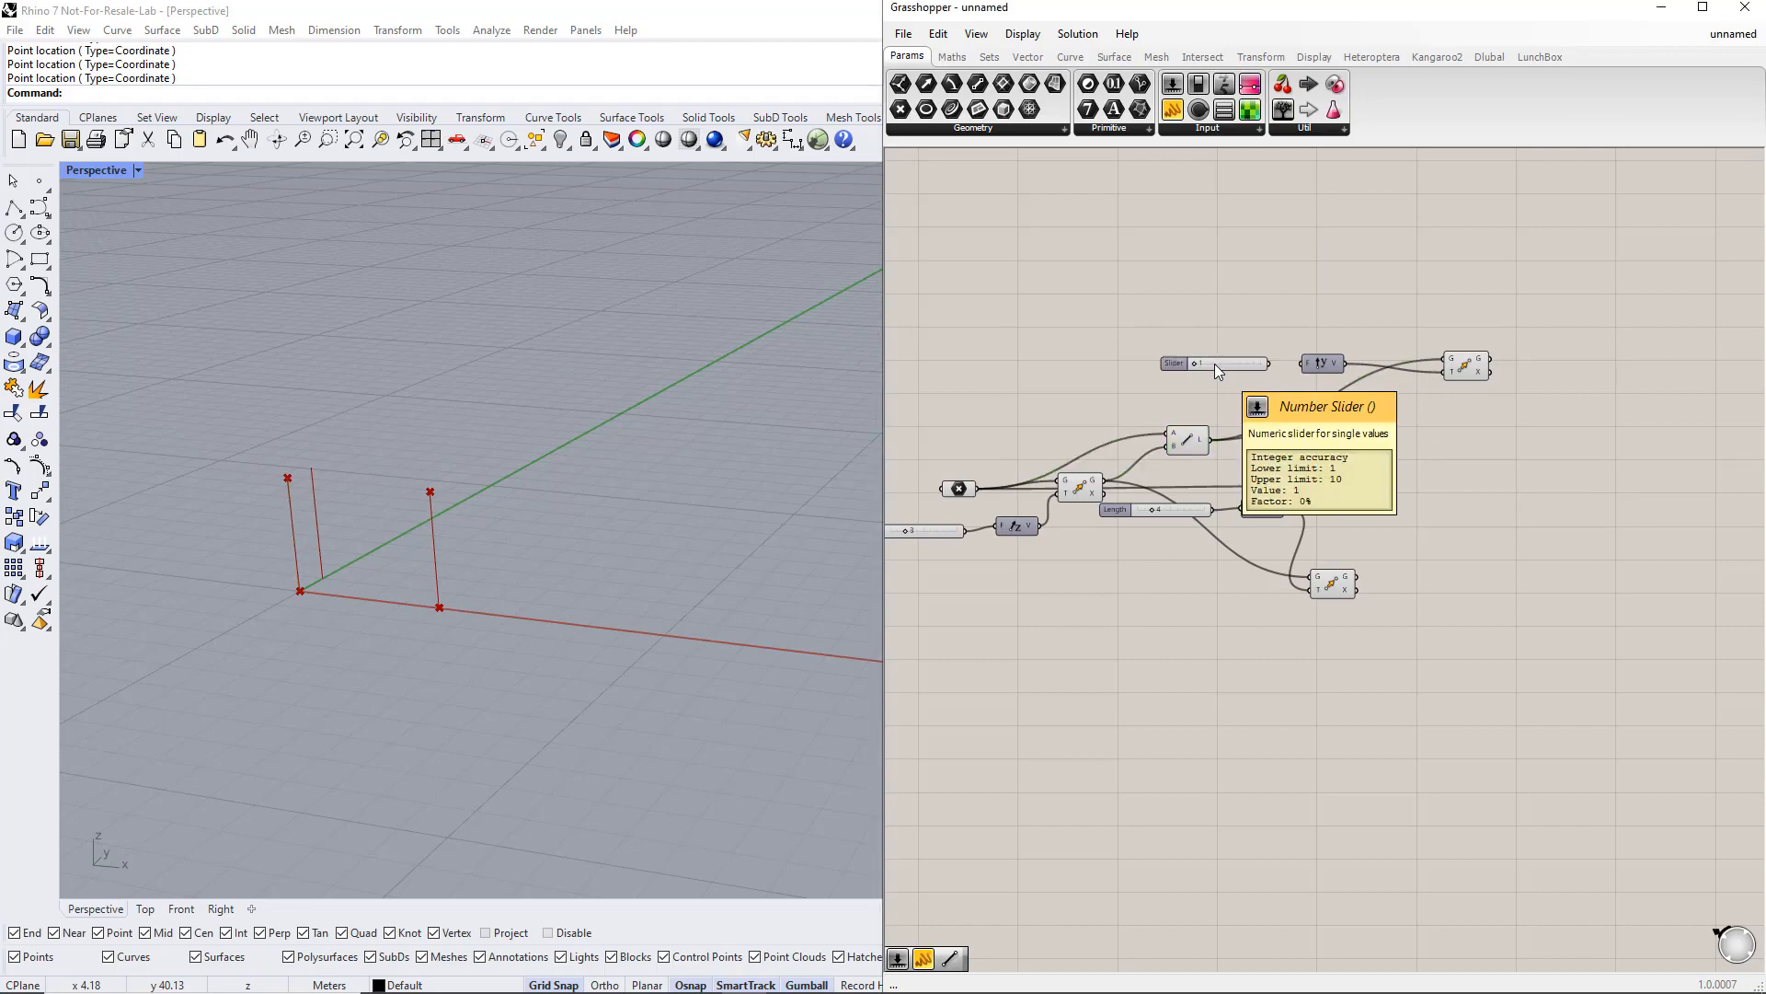
pyautogui.rightClick(1181, 362)
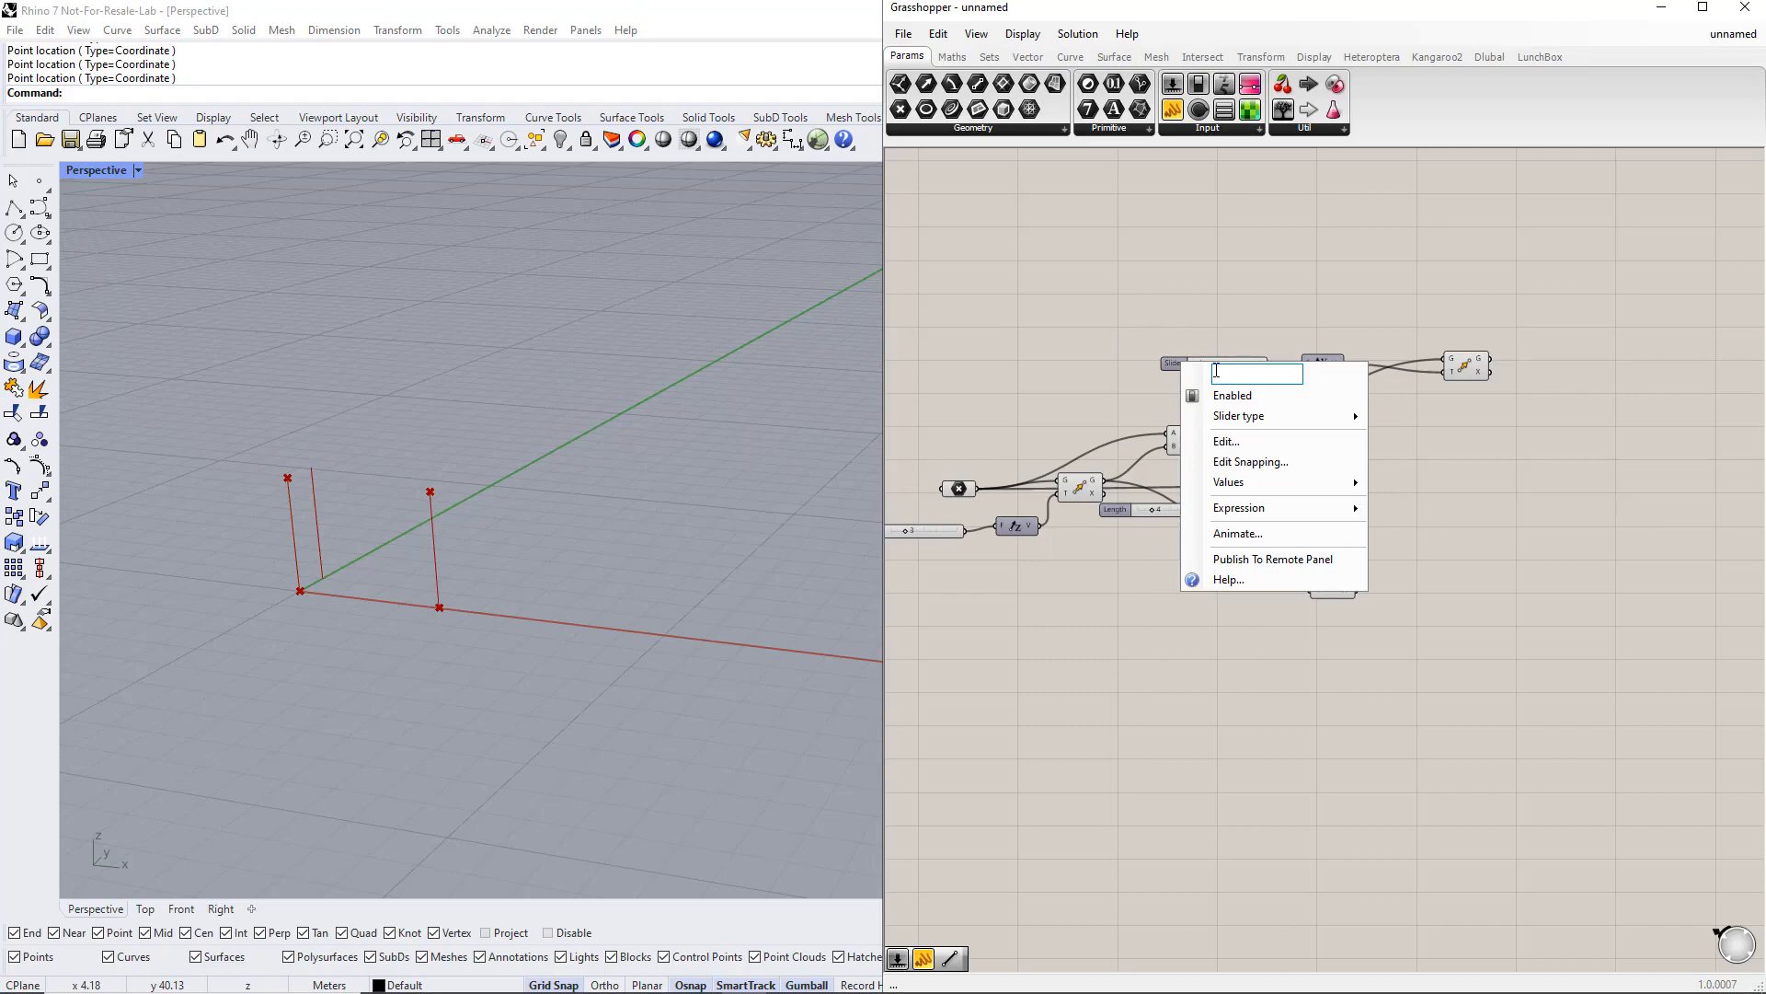
pyautogui.write('Width')
pyautogui.press('Return')
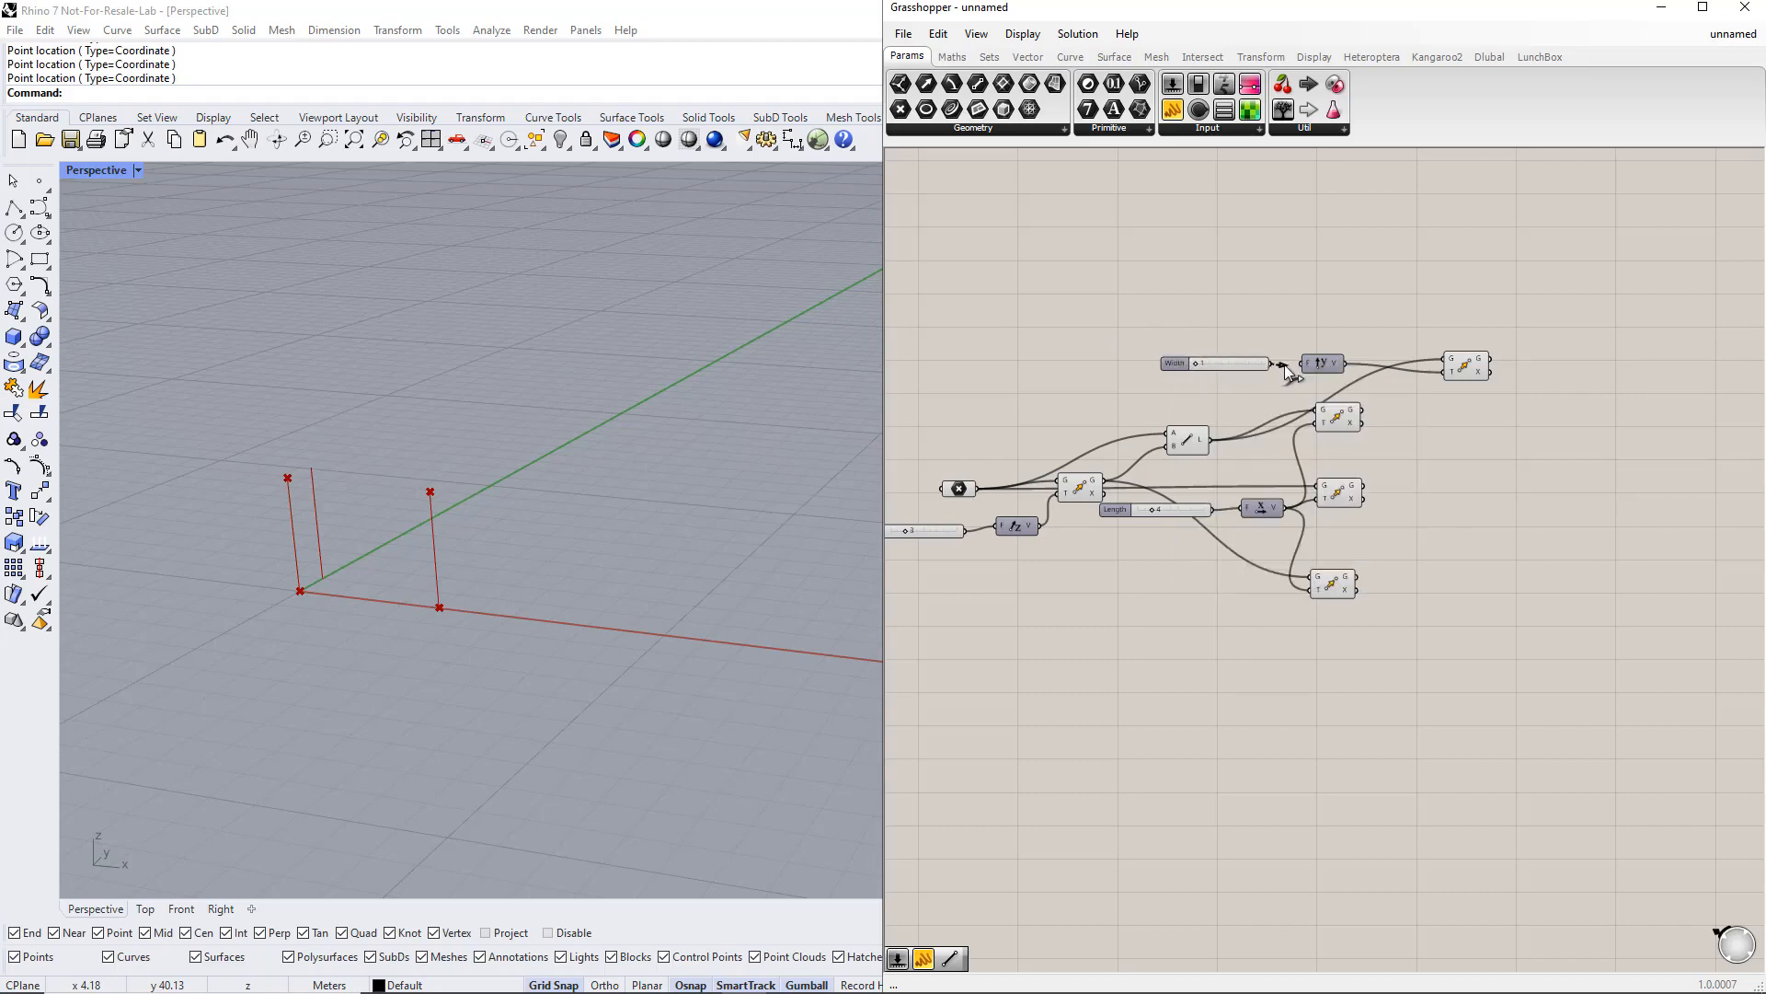
pyautogui.moveTo(1196, 363); pyautogui.dragTo(1211, 362)
pyautogui.moveTo(1501, 454); pyautogui.dragTo(1485, 419, button='right')
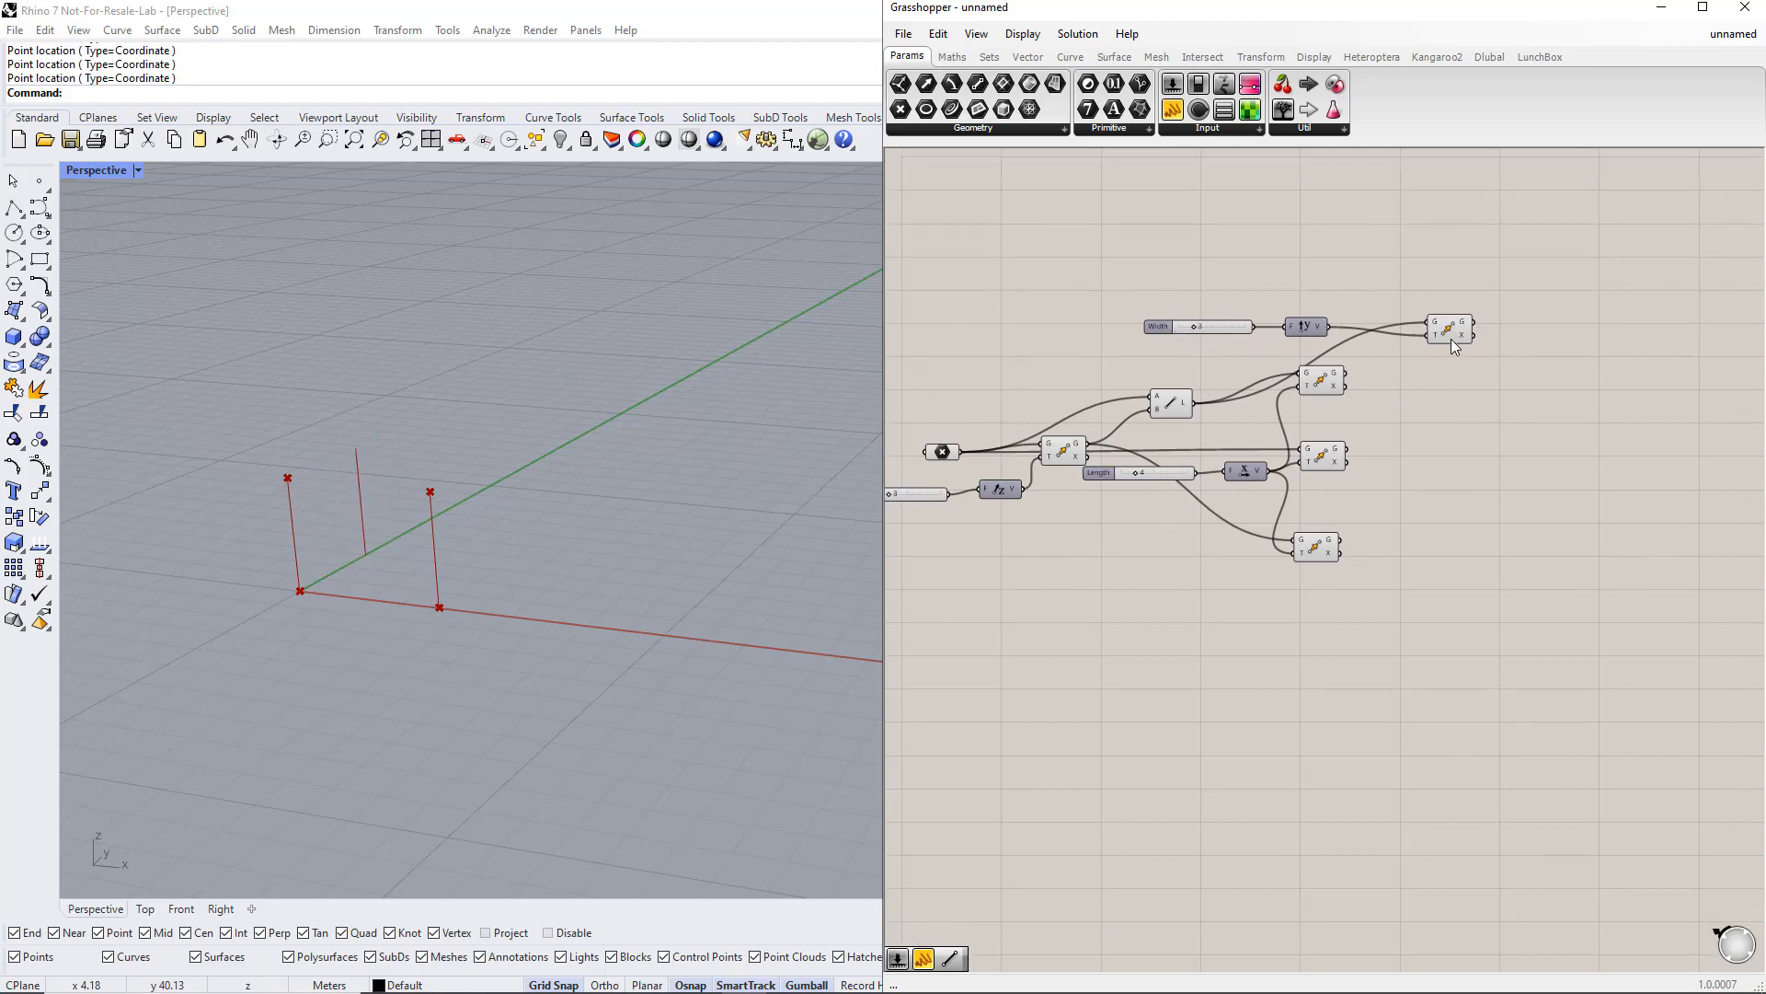
# Step: Duplicate the Y-direction Move component several times and connect the base and moved points to the copies
pyautogui.moveTo(1450, 336); pyautogui.dragTo(1476, 368)
pyautogui.keyDown('alt'); pyautogui.click(1476, 306); pyautogui.keyUp('alt')
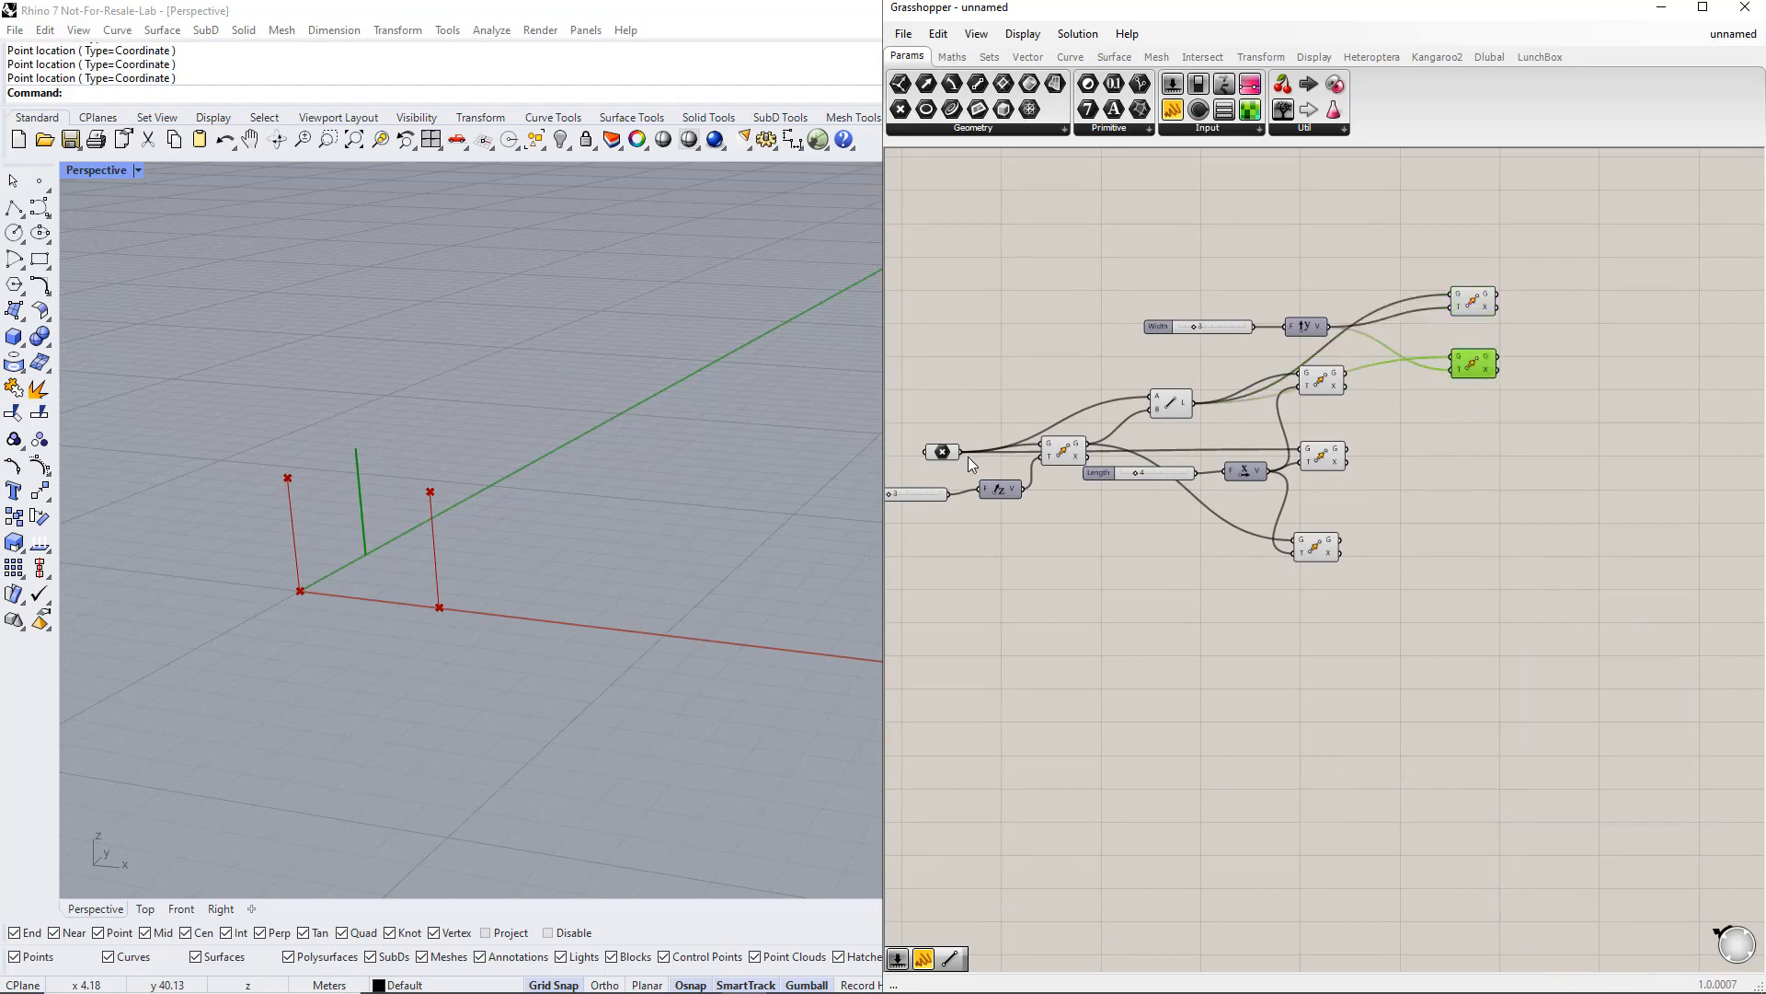
pyautogui.moveTo(959, 451); pyautogui.dragTo(1470, 426)
pyautogui.moveTo(1088, 444); pyautogui.dragTo(1476, 496)
pyautogui.moveTo(1357, 379); pyautogui.dragTo(1470, 561)
pyautogui.moveTo(1349, 453); pyautogui.dragTo(1455, 561)
pyautogui.keyDown('alt'); pyautogui.moveTo(1470, 563); pyautogui.dragTo(1478, 633); pyautogui.keyUp('alt')
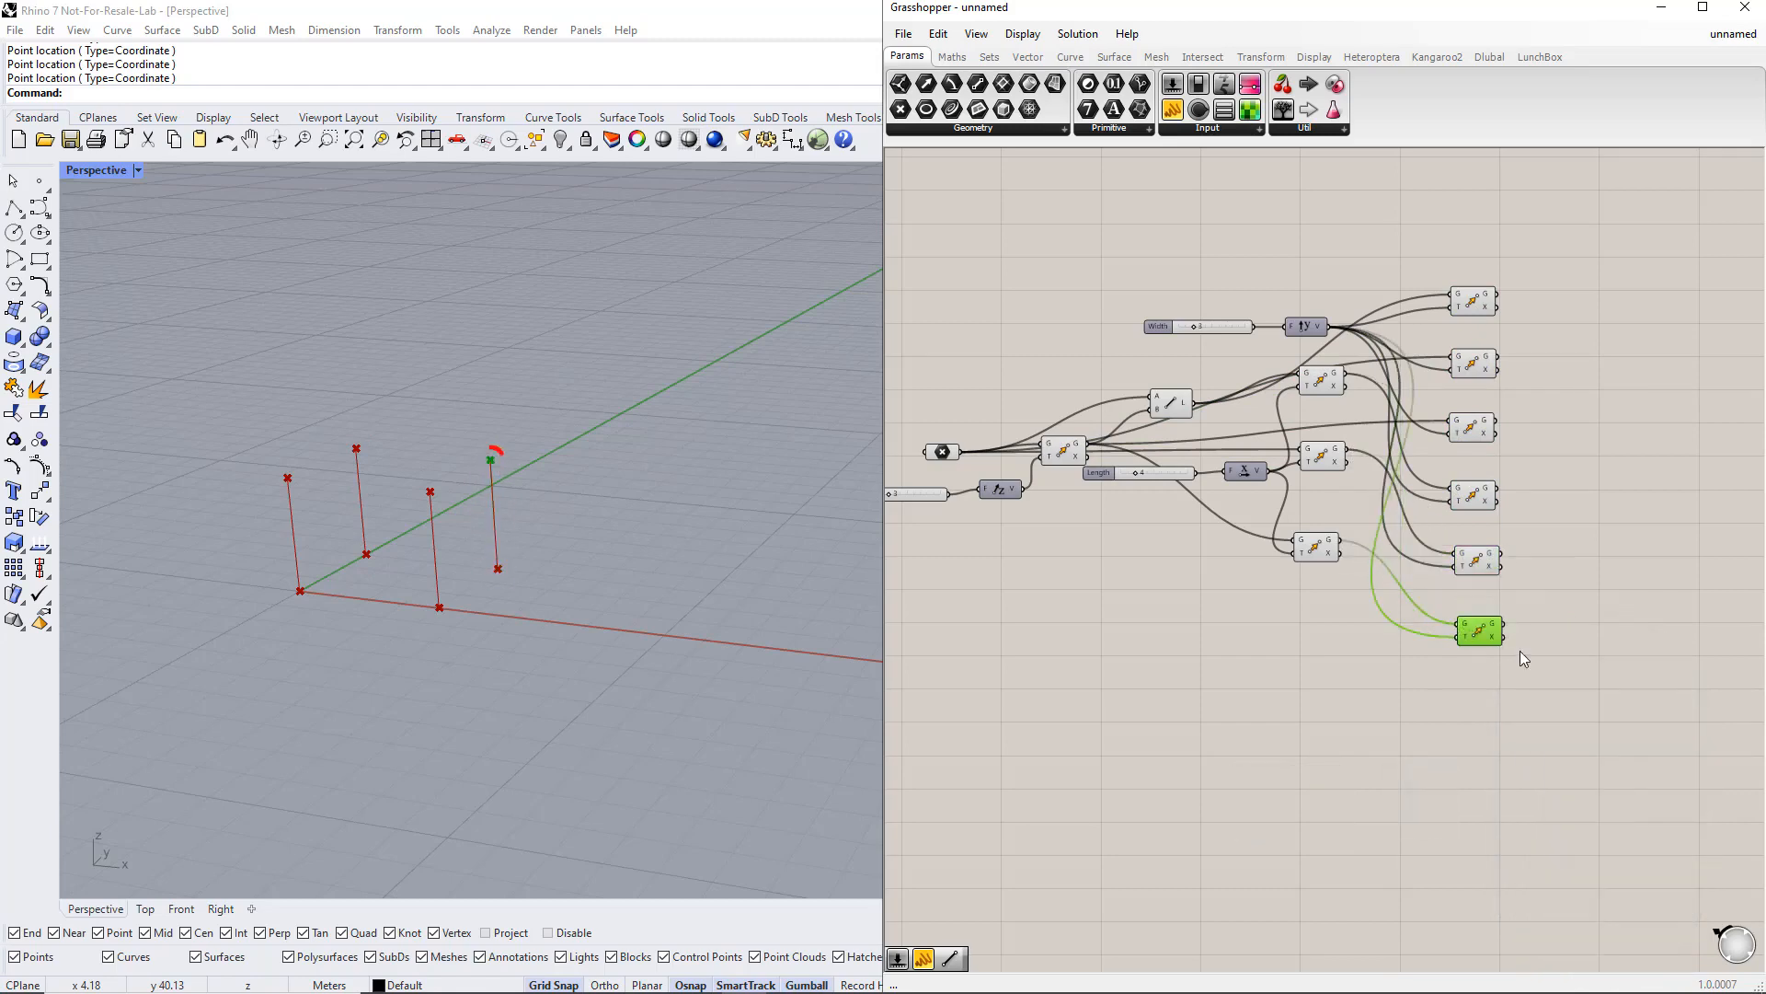
# Step: Select the Move components one at a time to check which point each one produces
pyautogui.moveTo(1570, 675); pyautogui.dragTo(1483, 263)
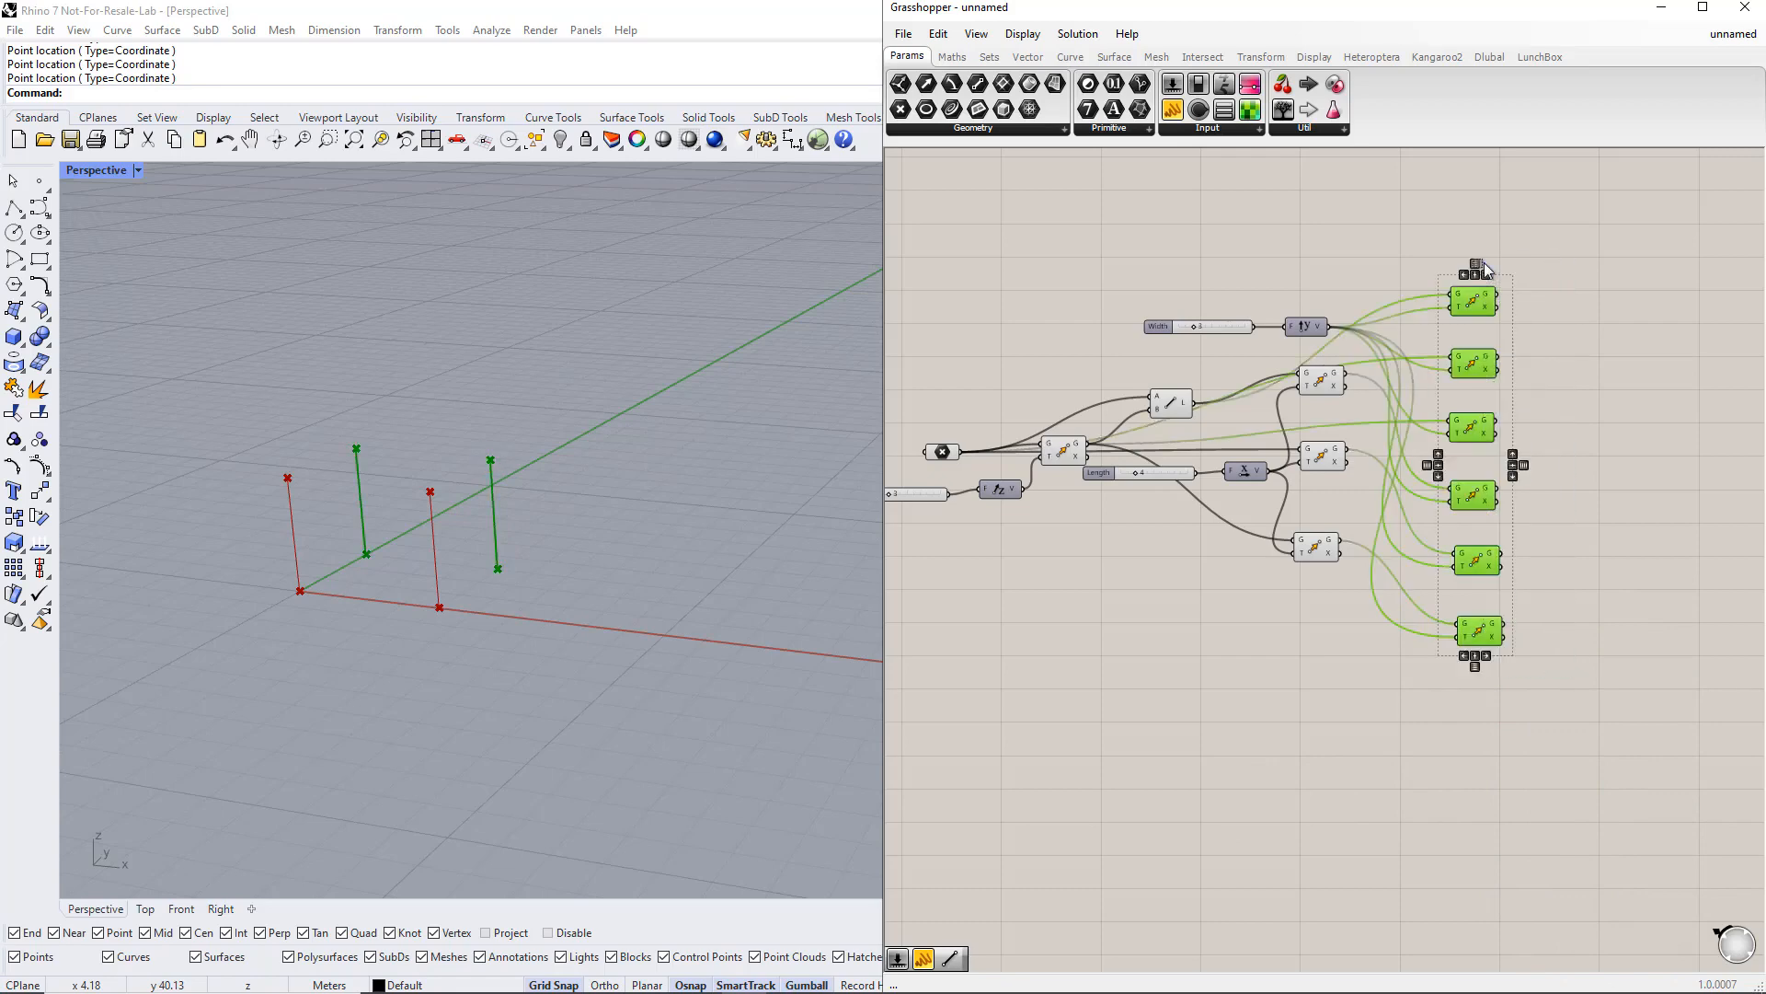
pyautogui.click(1570, 476)
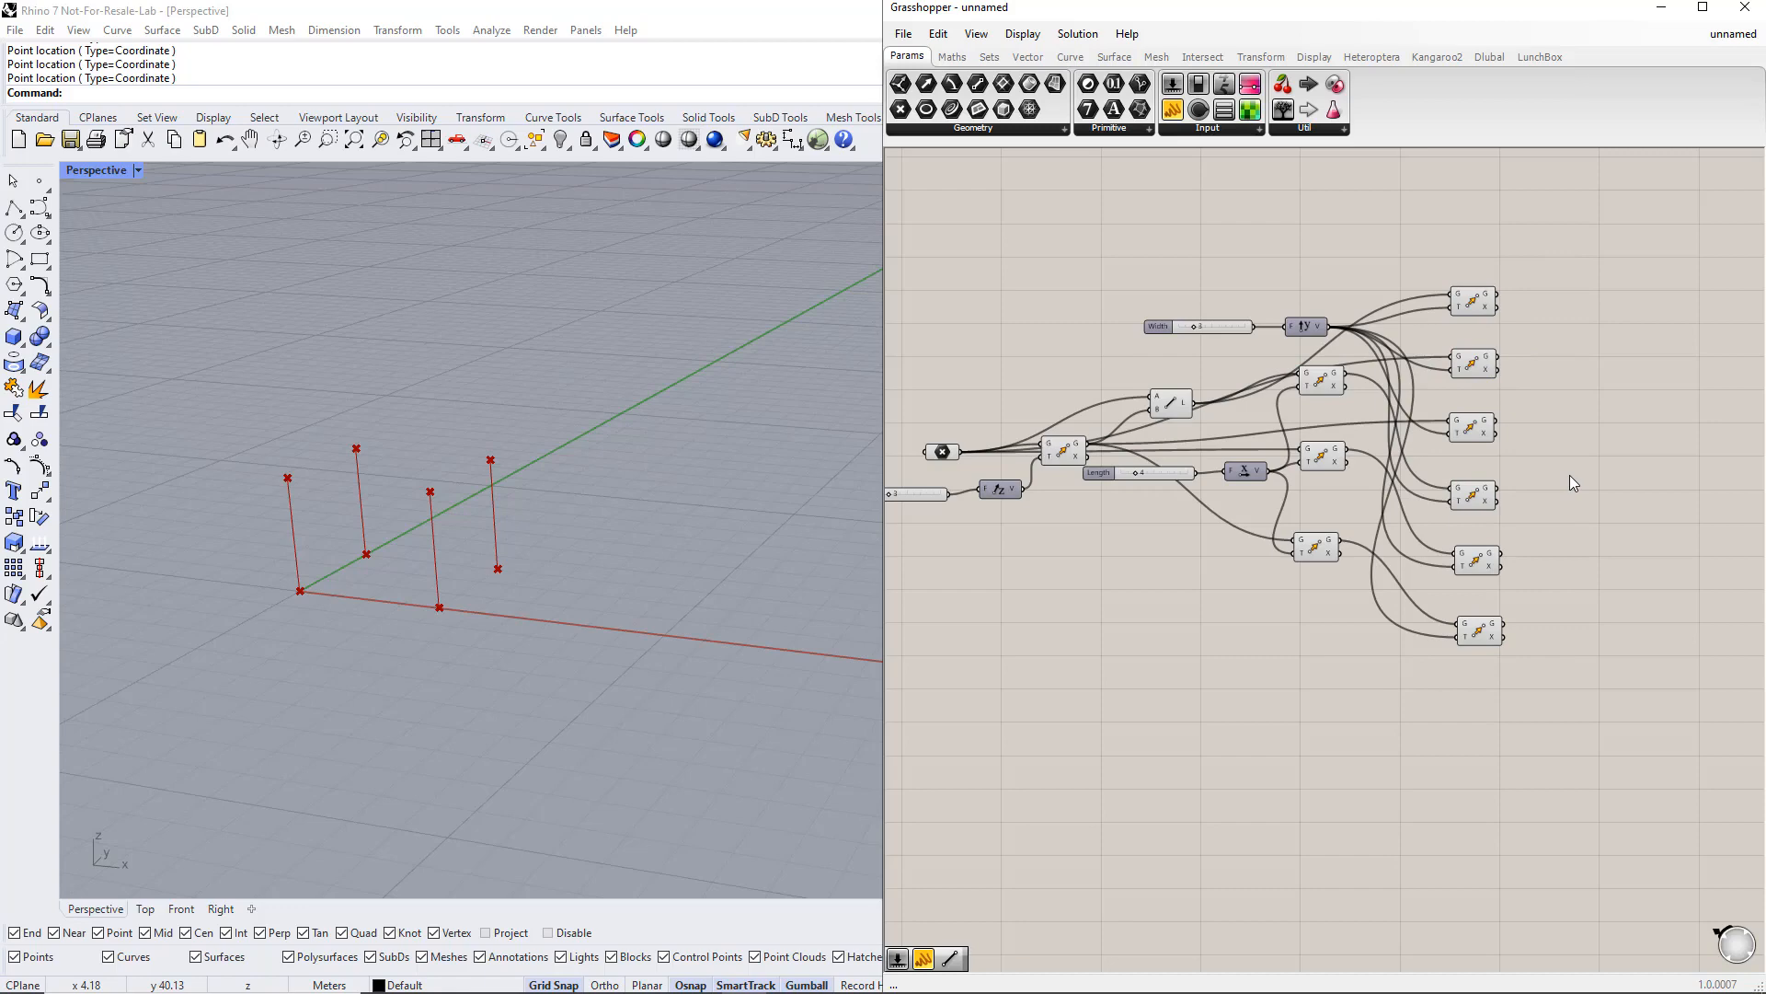
pyautogui.click(1070, 449)
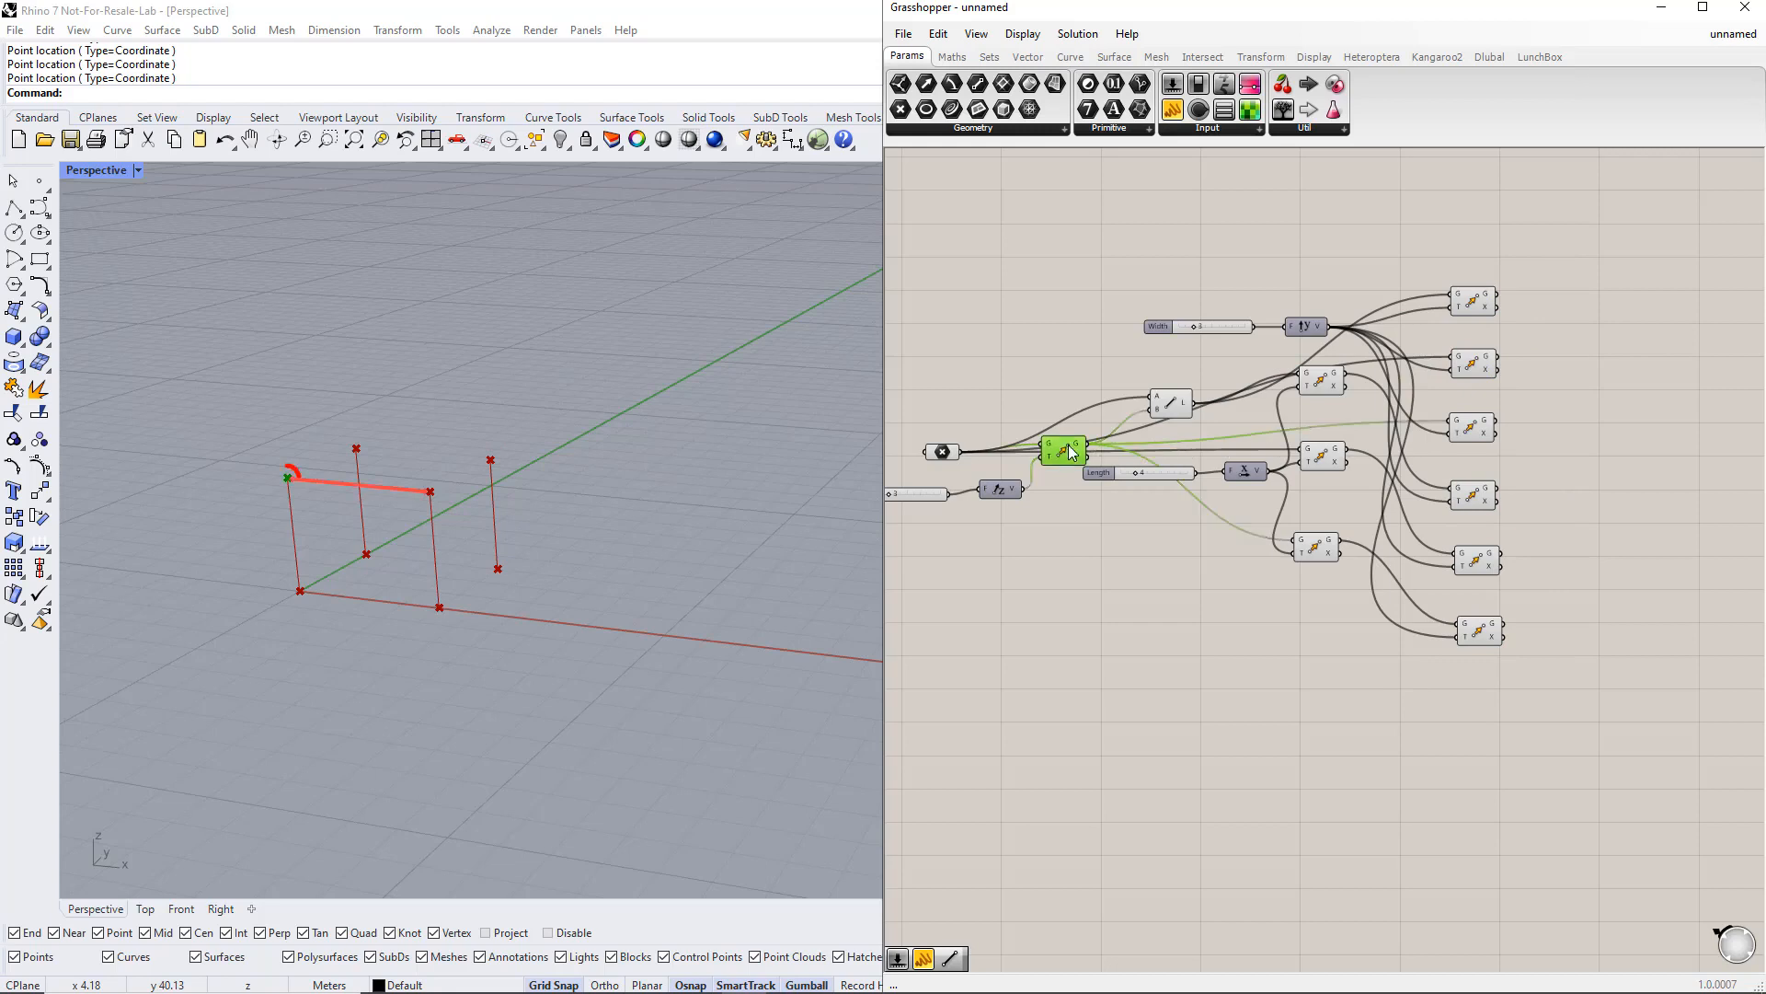
pyautogui.click(1314, 546)
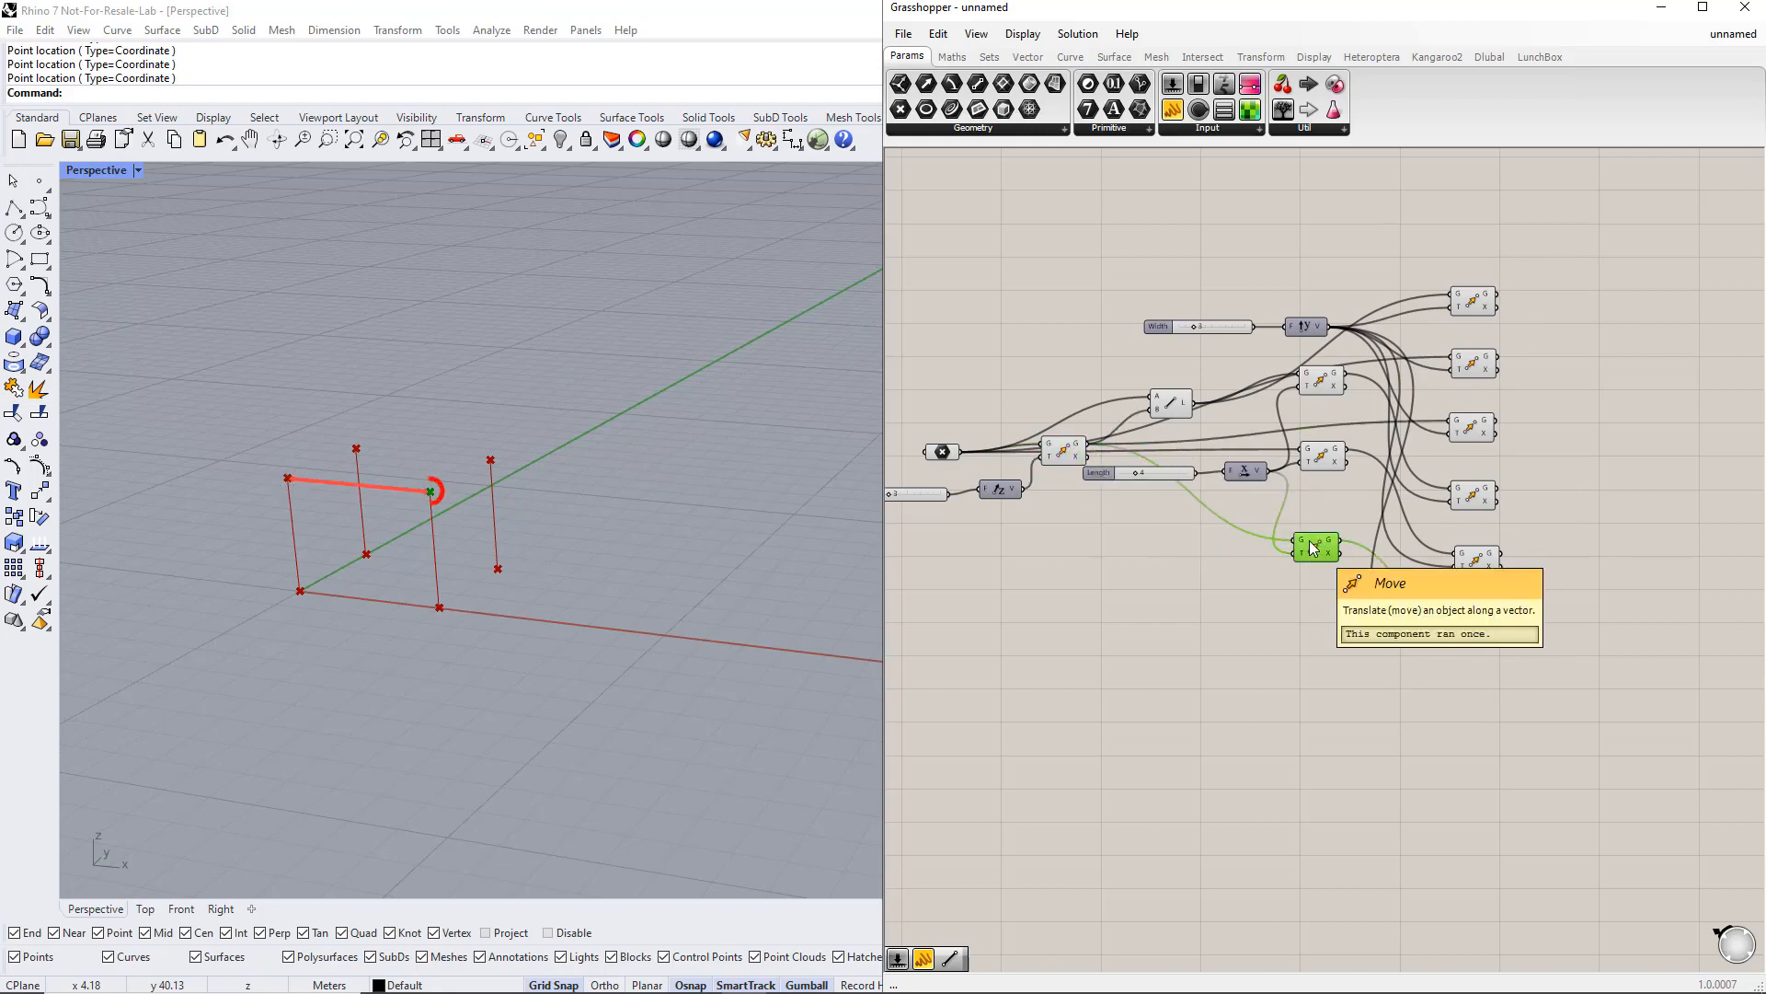
pyautogui.click(1472, 429)
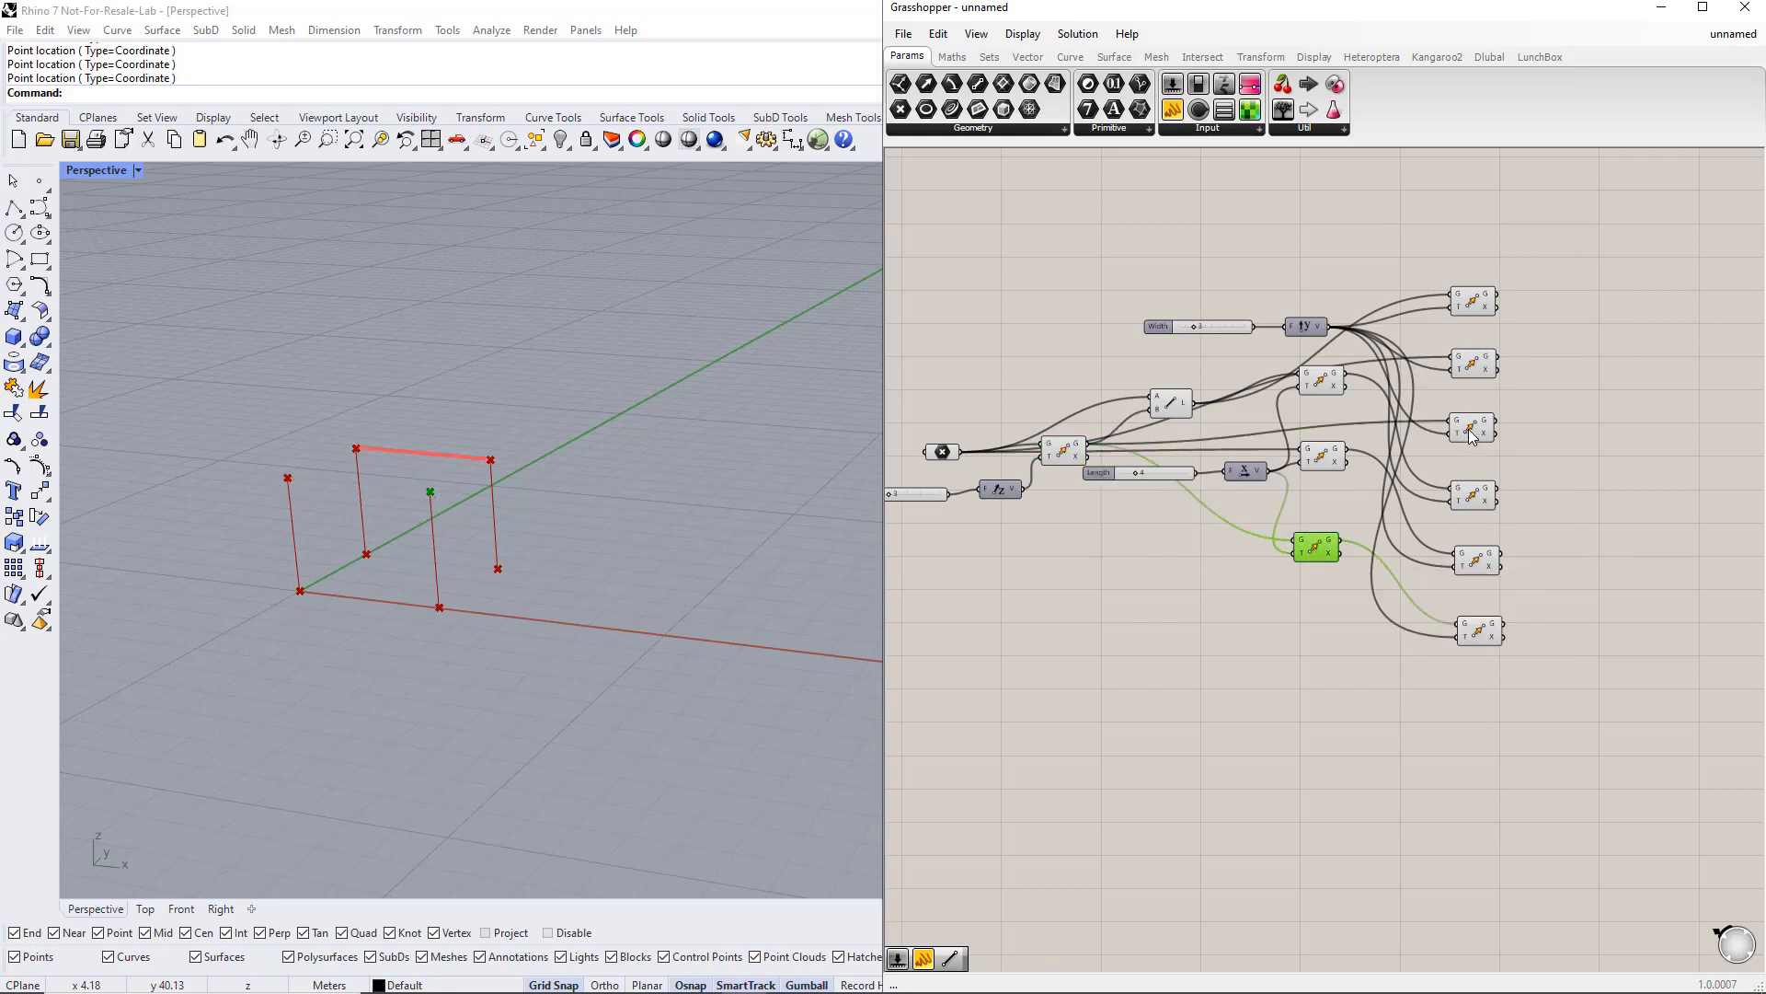
pyautogui.click(1481, 633)
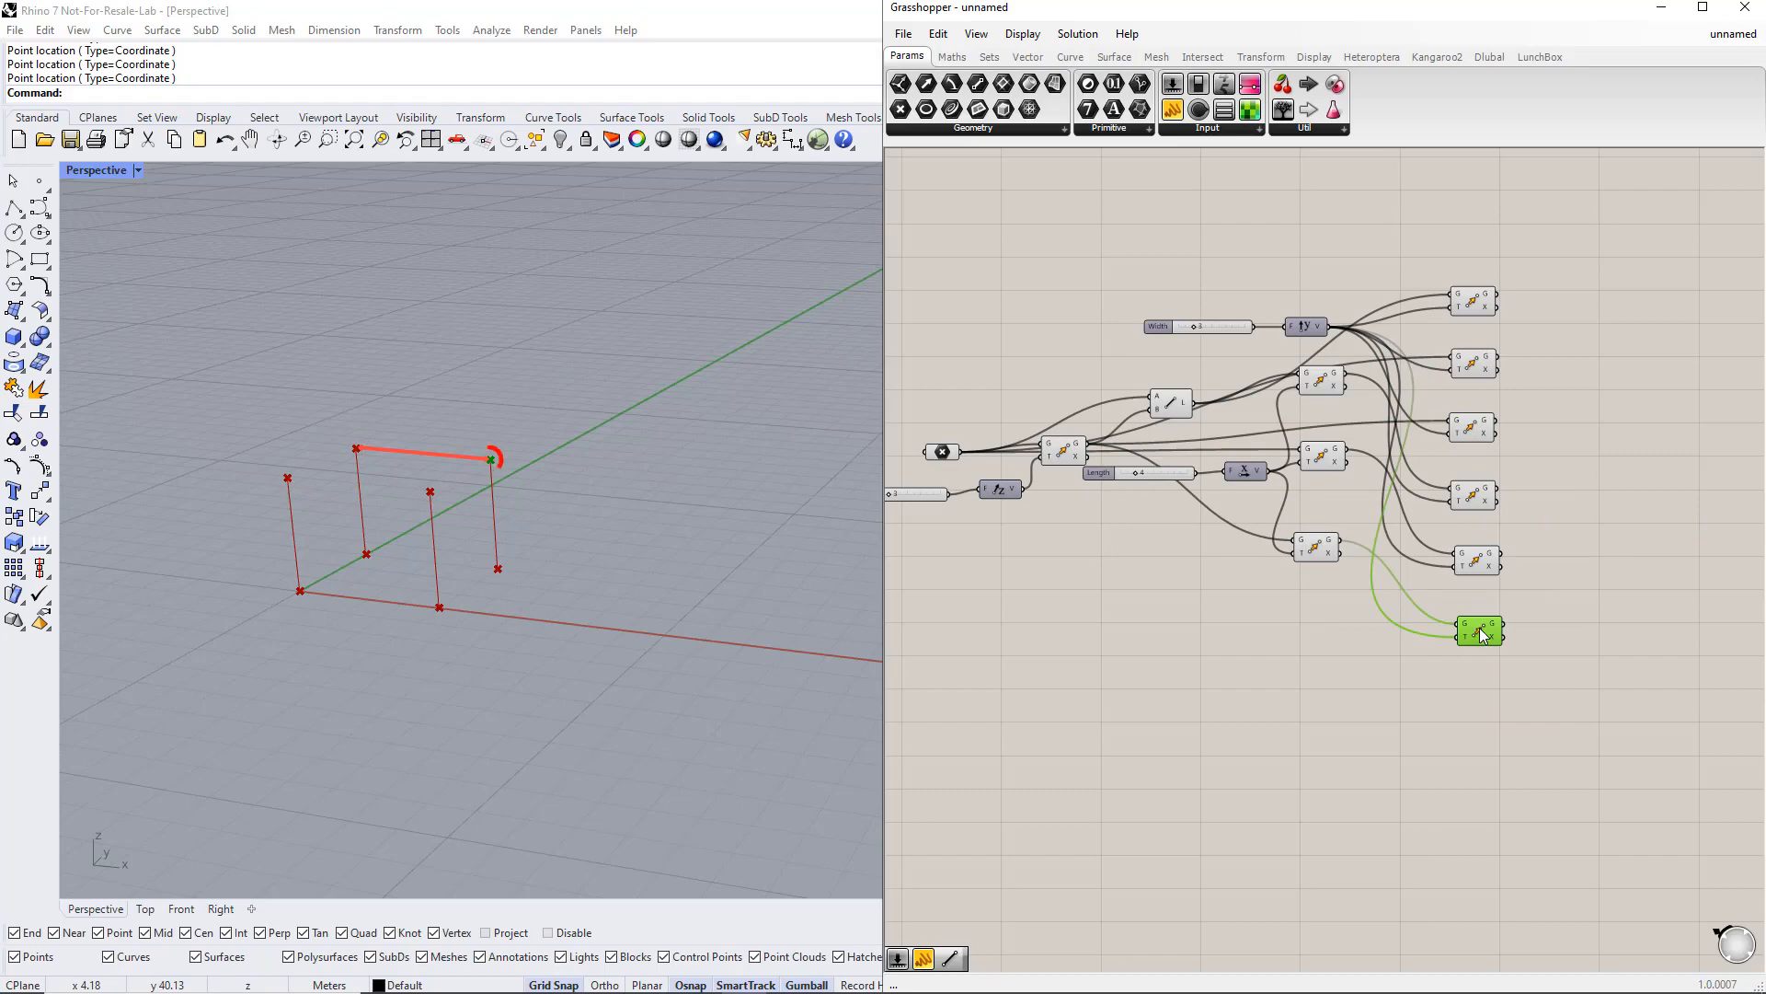
# Step: Add a Line component and connect two of the moved points as its start and end
pyautogui.doubleClick(1586, 416)
pyautogui.write('li')
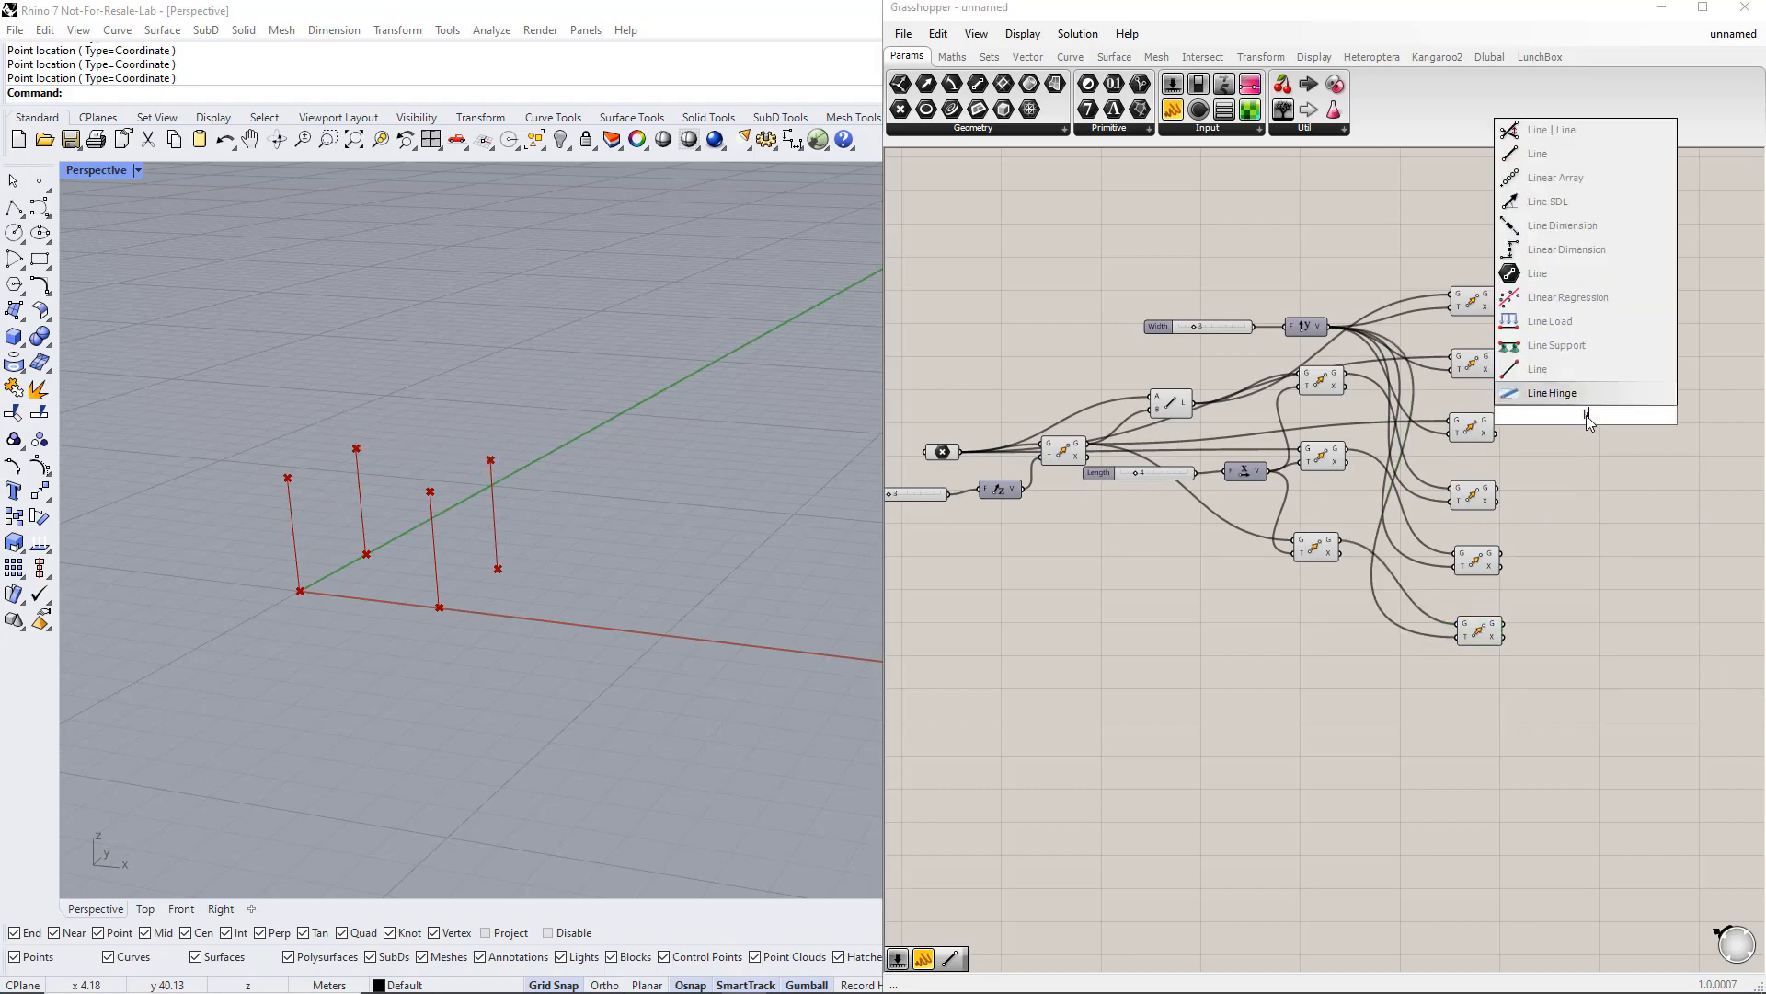
pyautogui.write('ne')
pyautogui.click(1581, 392)
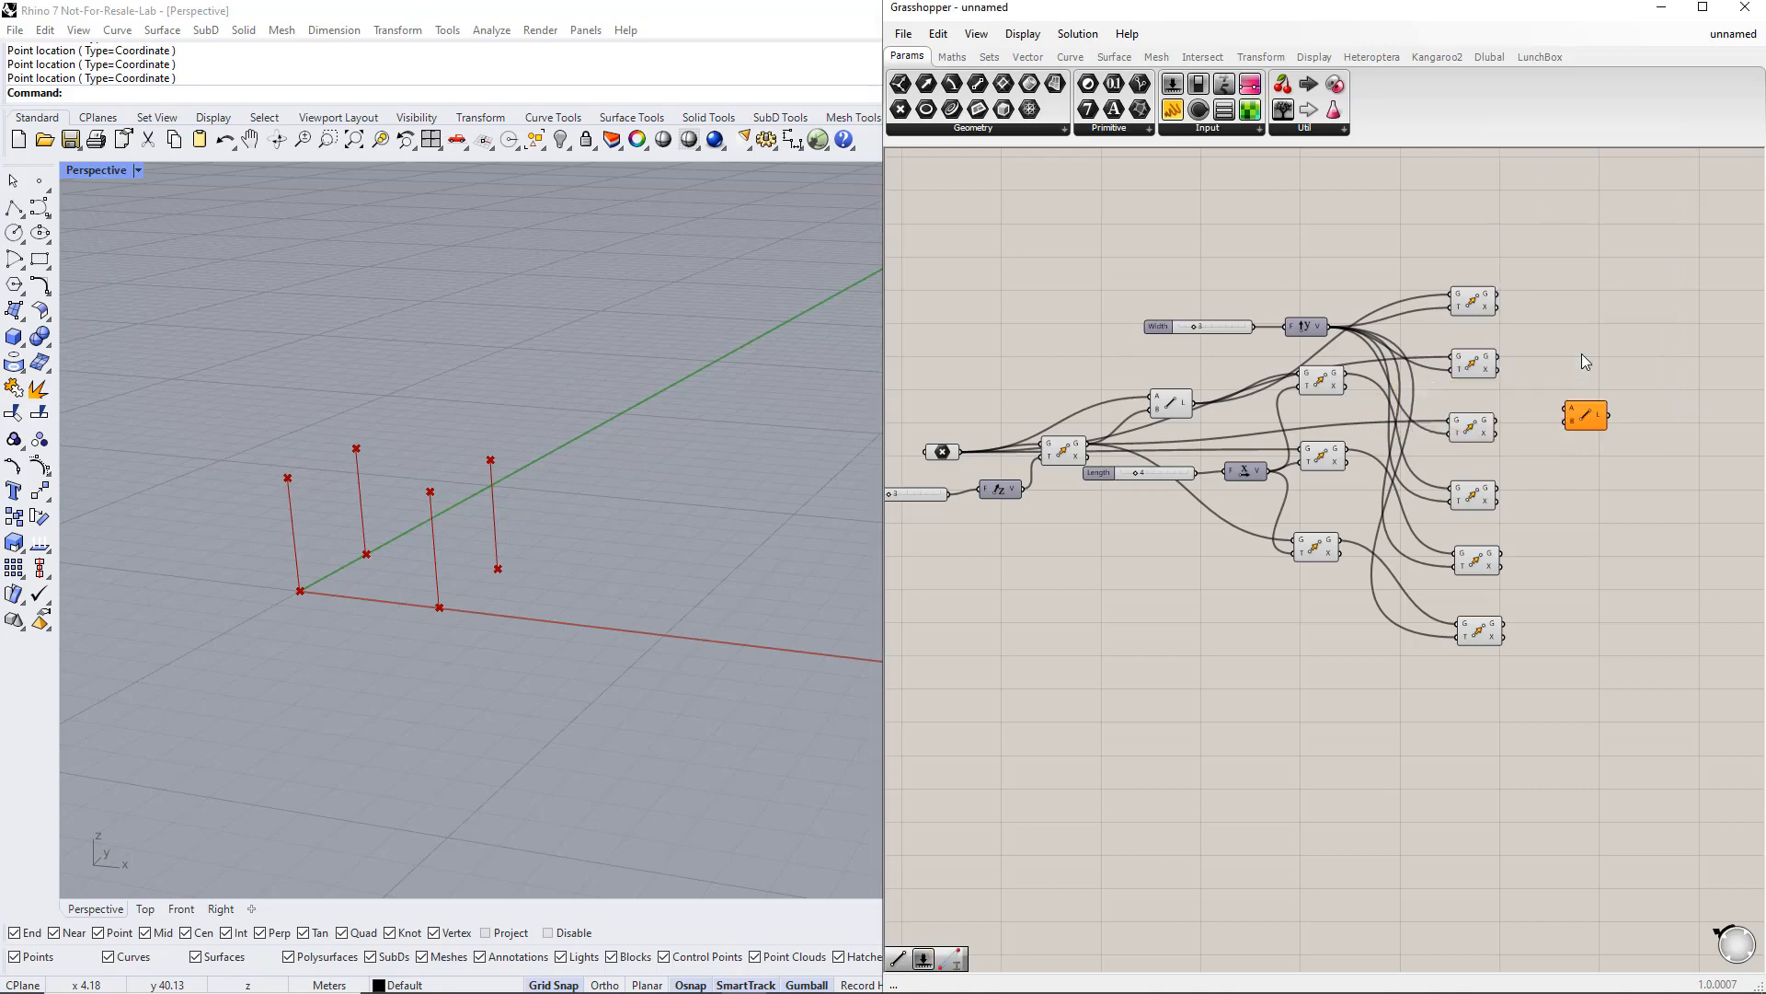
pyautogui.moveTo(1089, 443); pyautogui.dragTo(1565, 411)
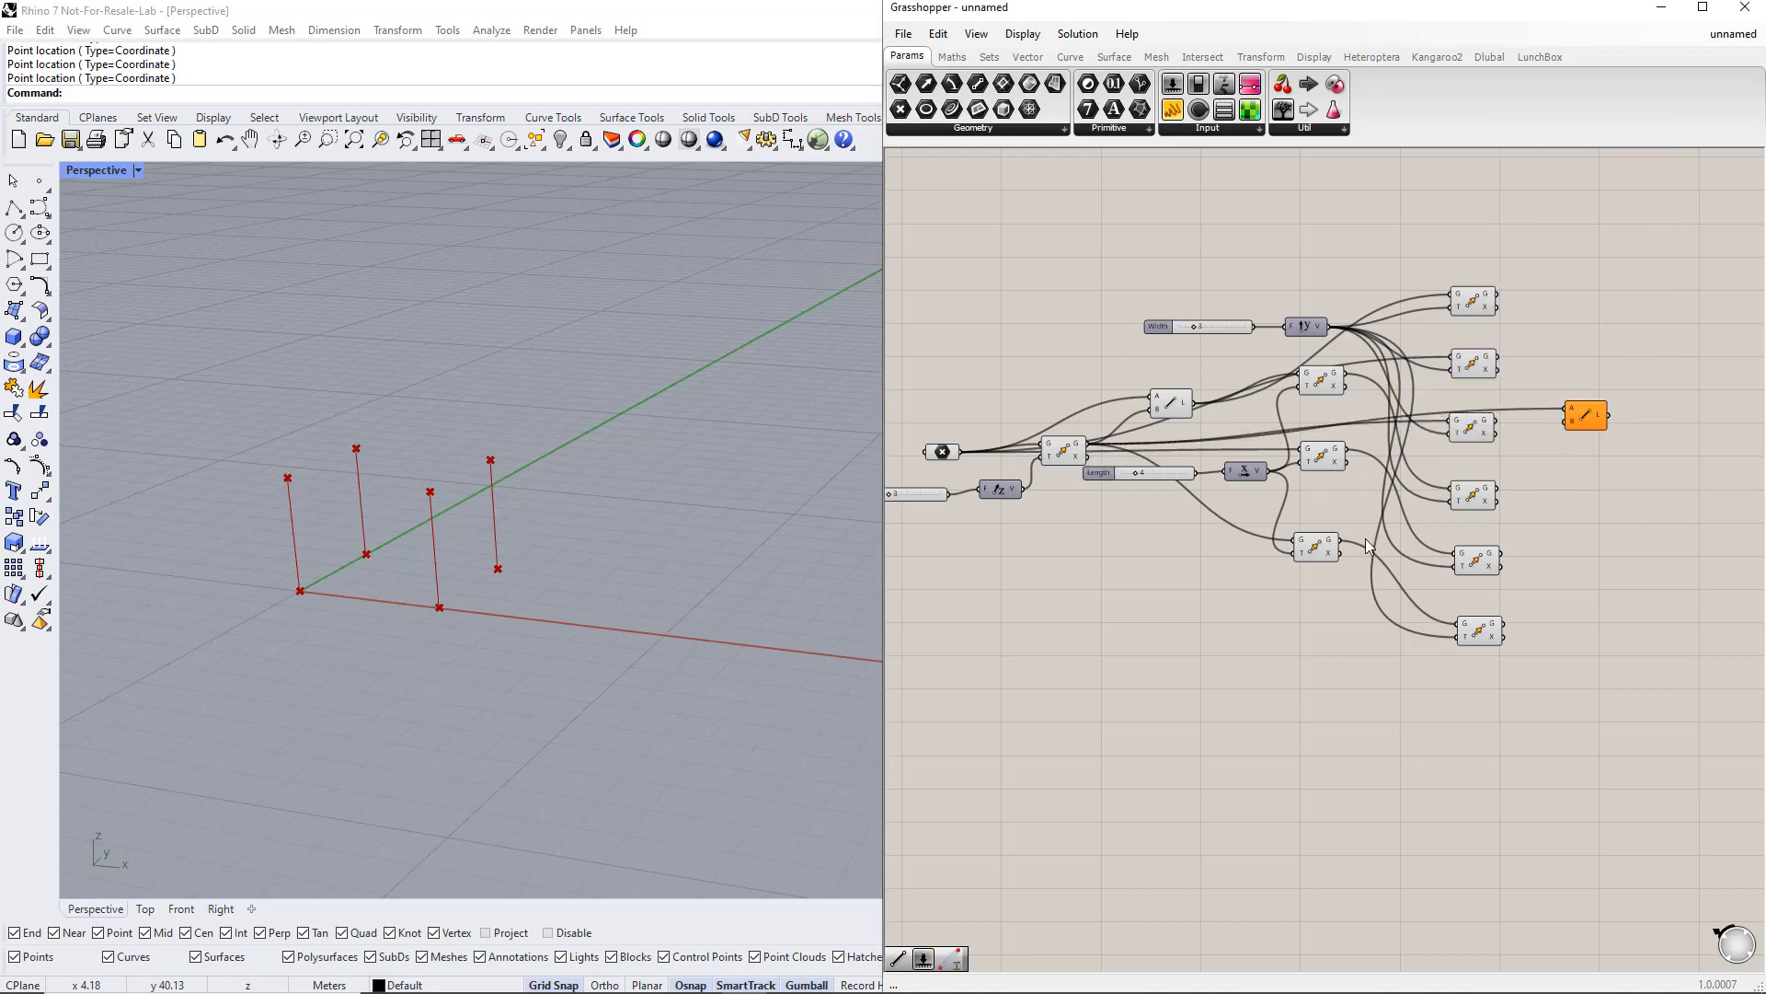
pyautogui.moveTo(1341, 540); pyautogui.dragTo(1597, 418)
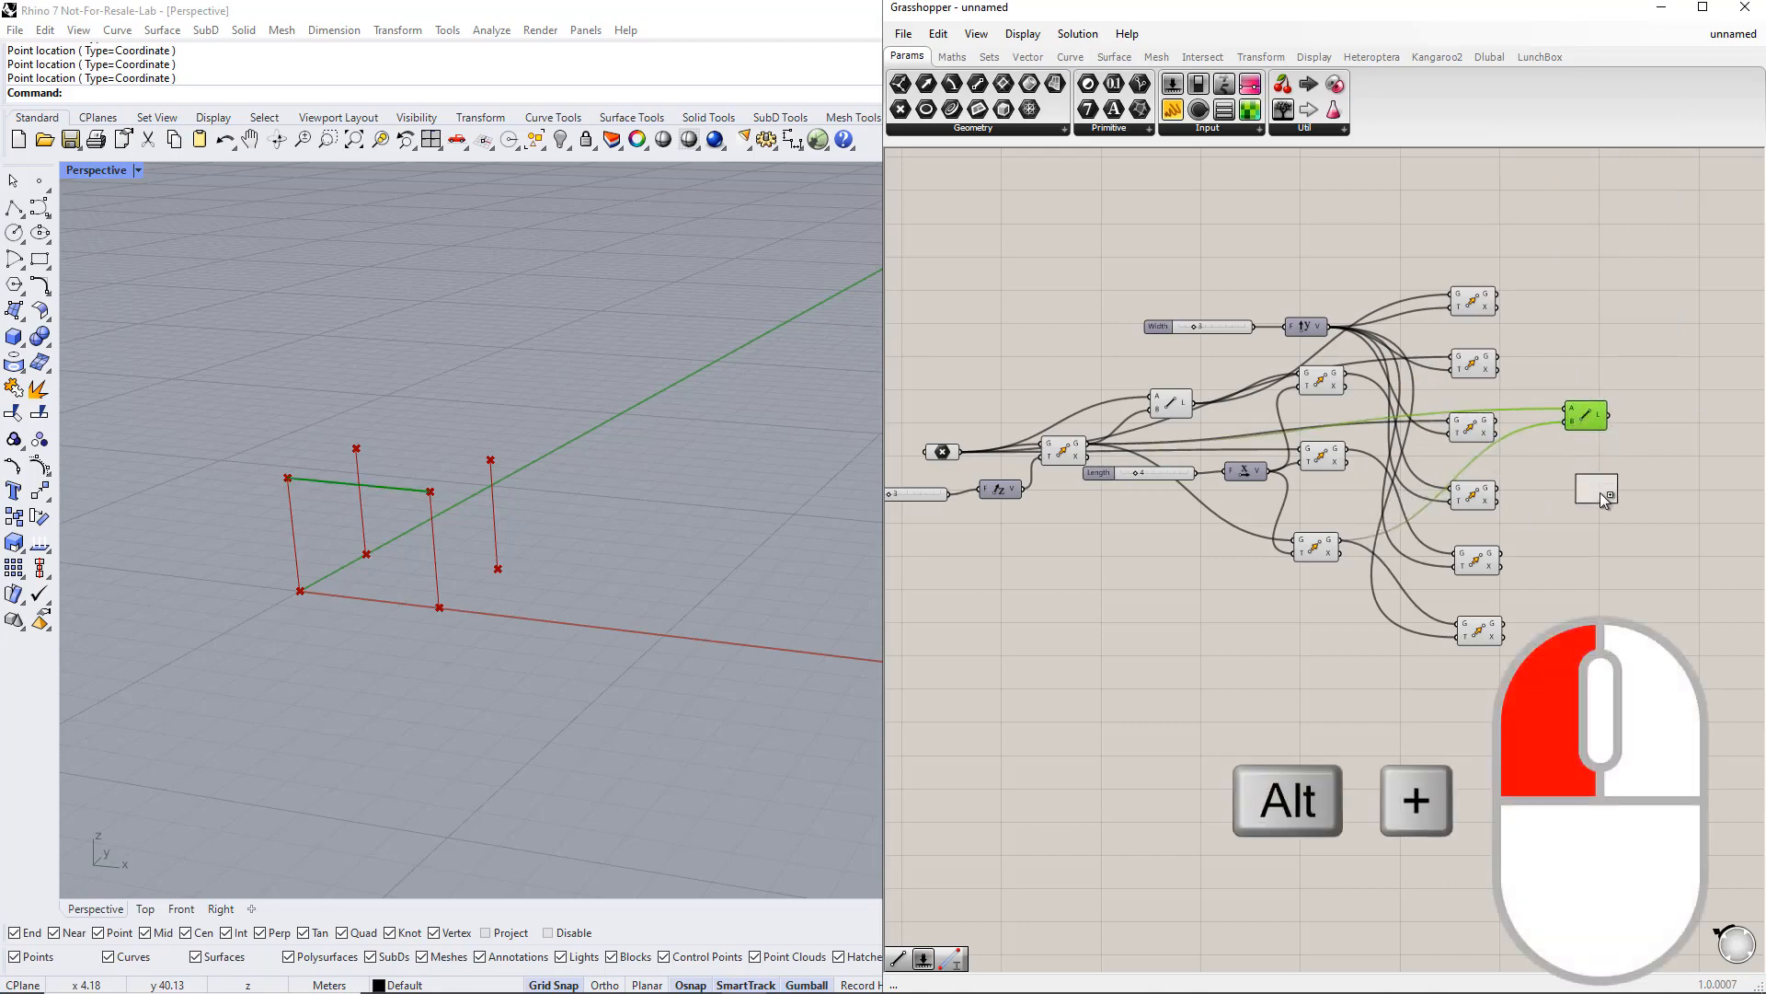
# Step: Copy the Line component and connect another pair of moved points to the copy
pyautogui.keyDown('alt'); pyautogui.moveTo(1601, 493); pyautogui.dragTo(1600, 493); pyautogui.keyUp('alt')
pyautogui.moveTo(1498, 421); pyautogui.dragTo(1574, 483)
pyautogui.moveTo(1505, 626); pyautogui.dragTo(1575, 495)
pyautogui.click(1656, 484)
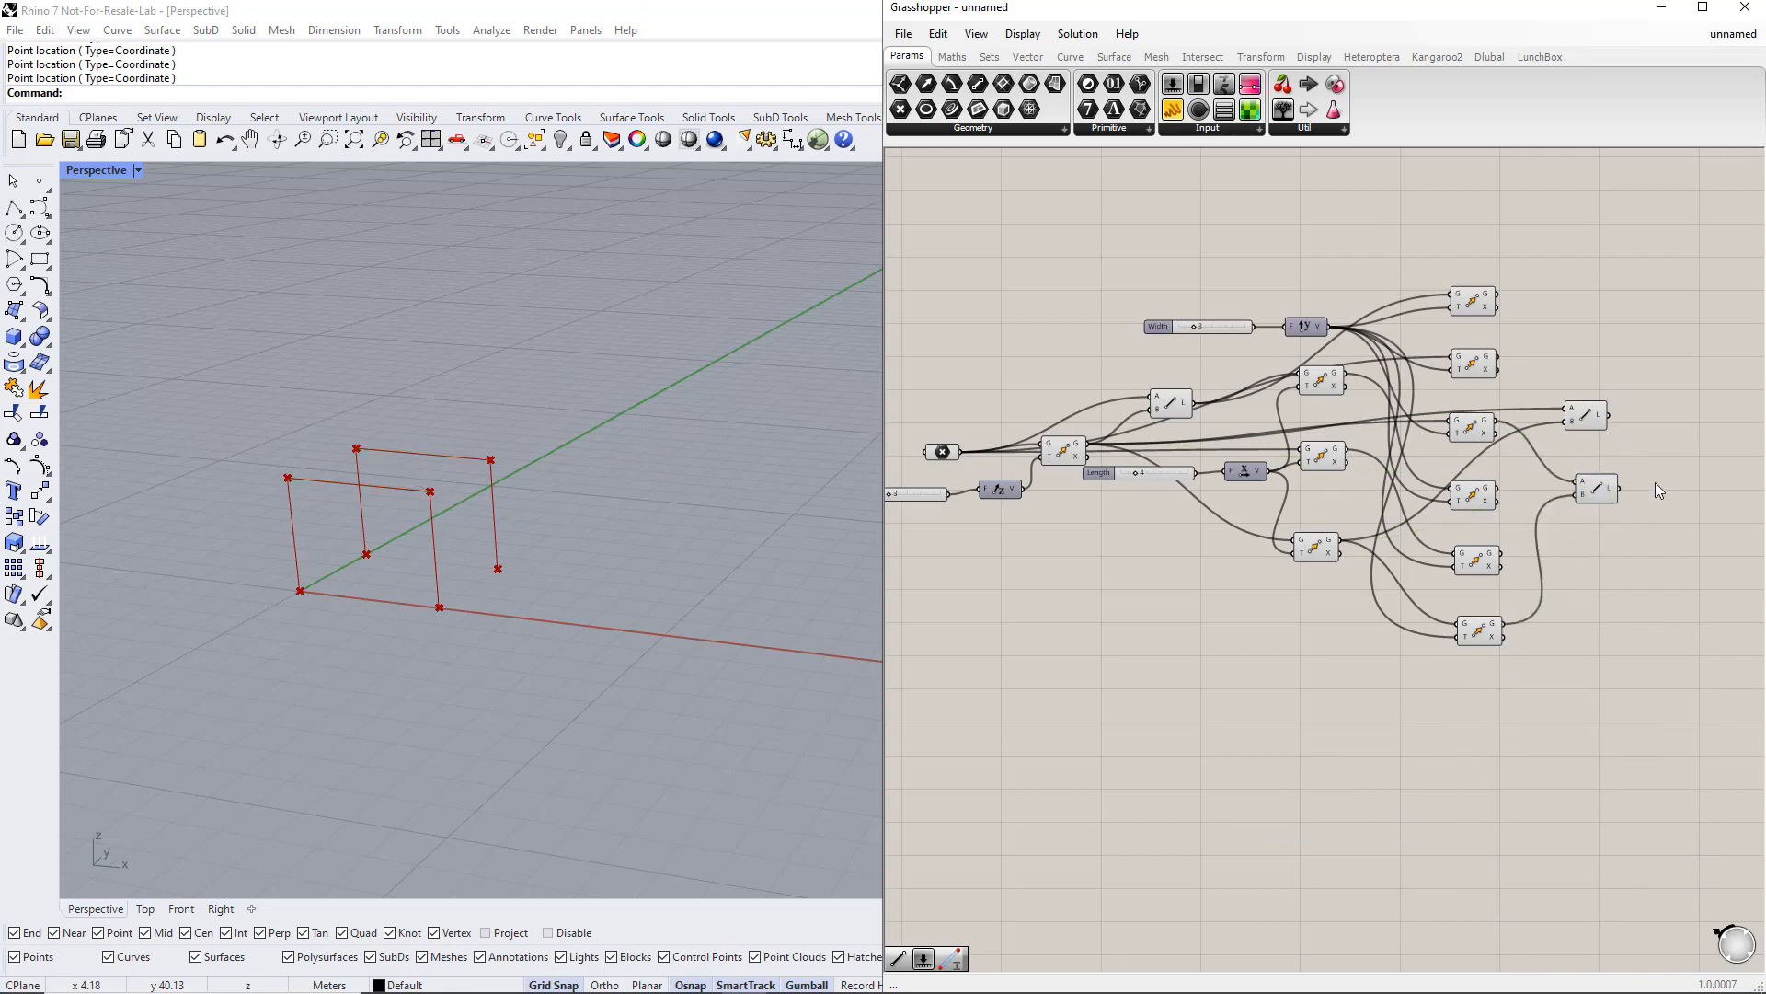
pyautogui.moveTo(1656, 482); pyautogui.dragTo(1538, 480, button='right')
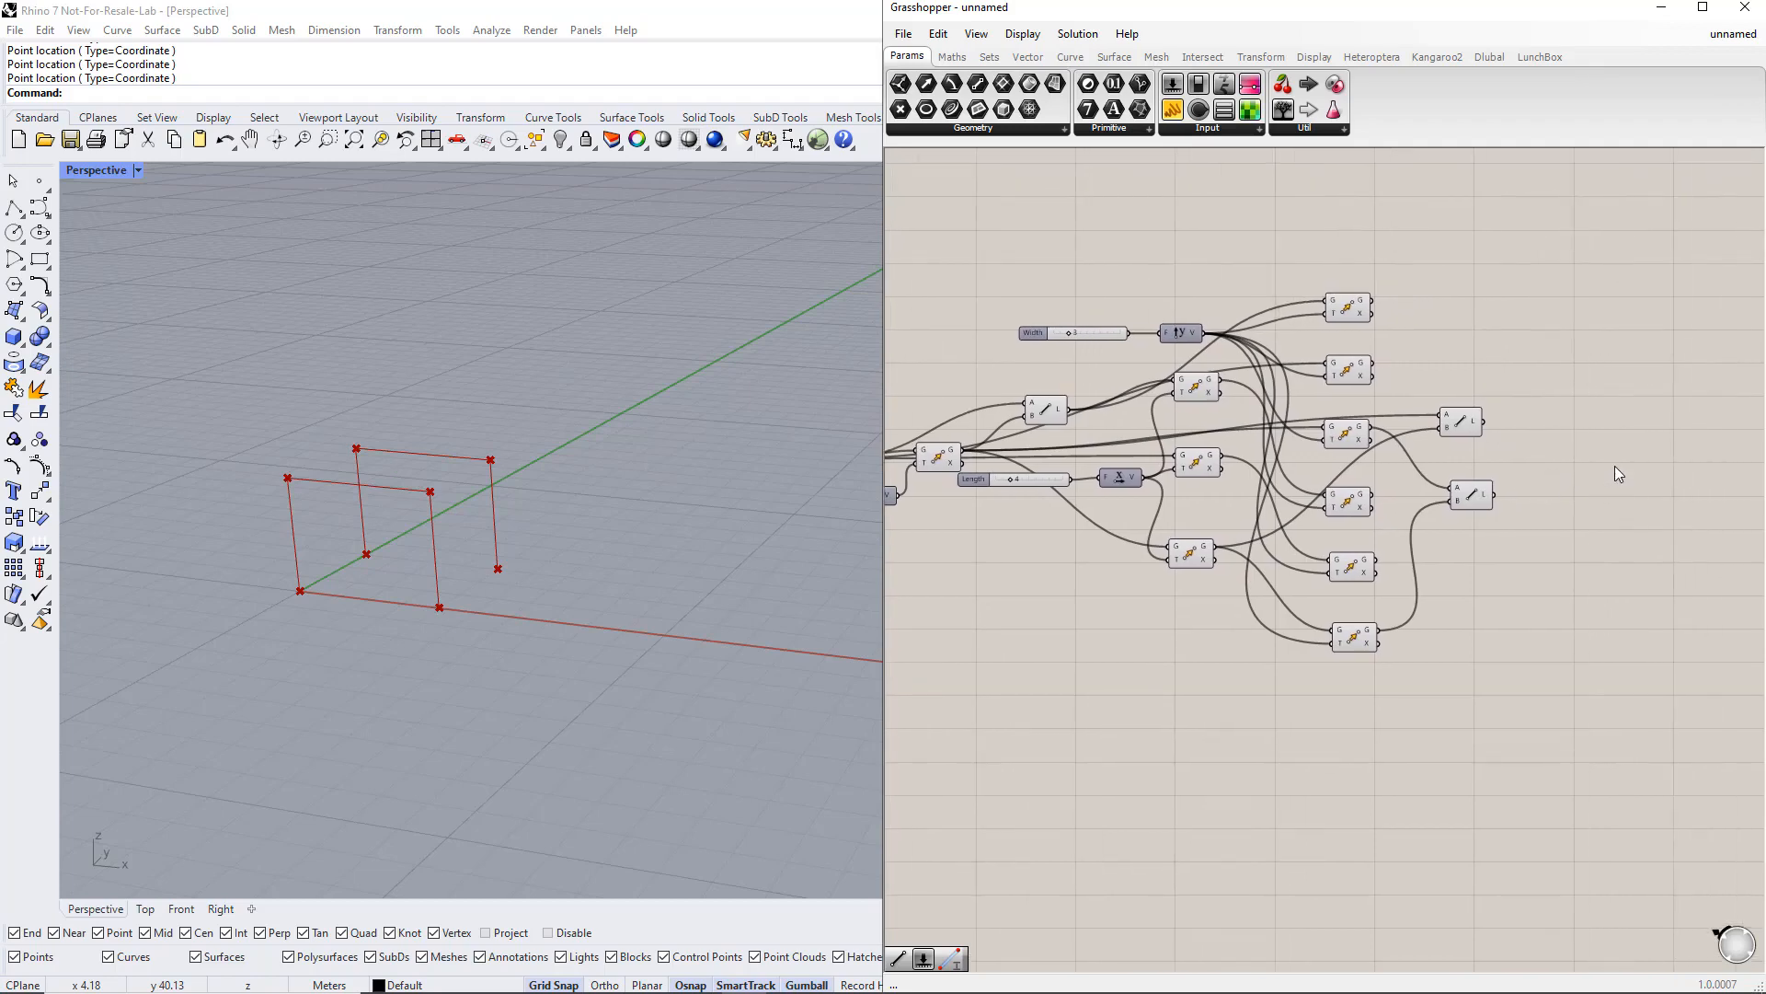
# Step: Add a Divide Curve component and connect the first line to its curve input
pyautogui.doubleClick(1609, 455)
pyautogui.write('d')
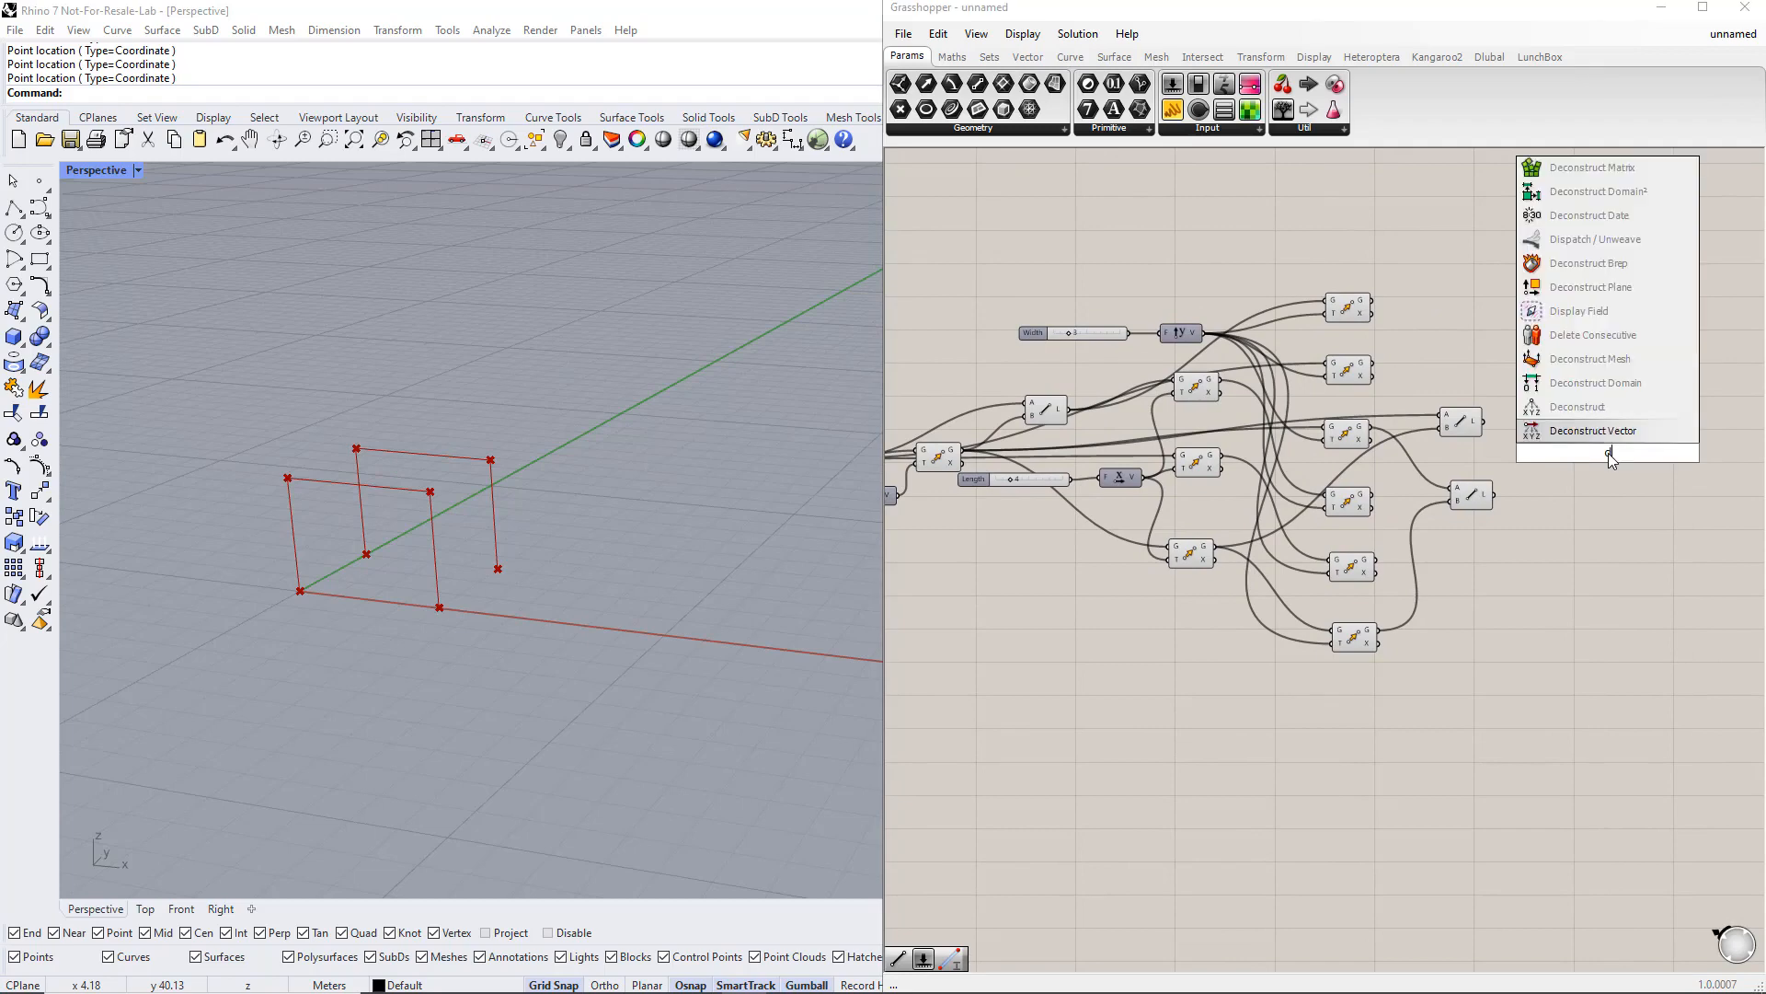
pyautogui.write('ivide curve')
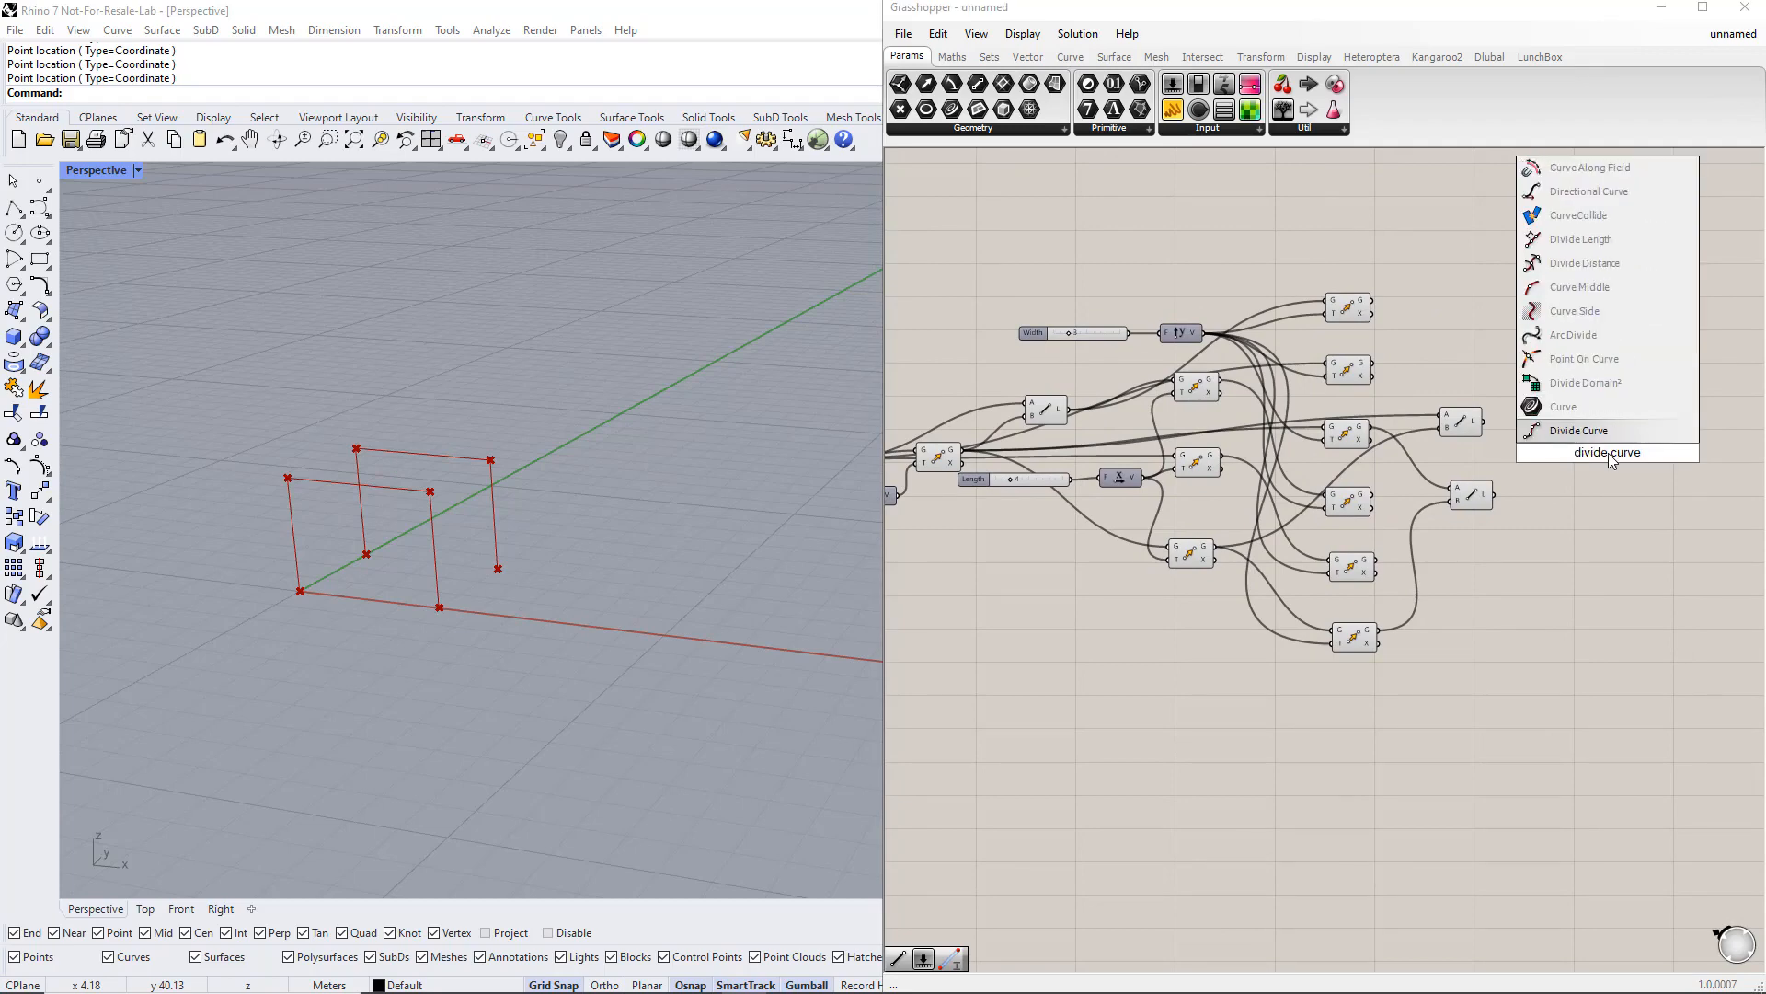
pyautogui.press('Return')
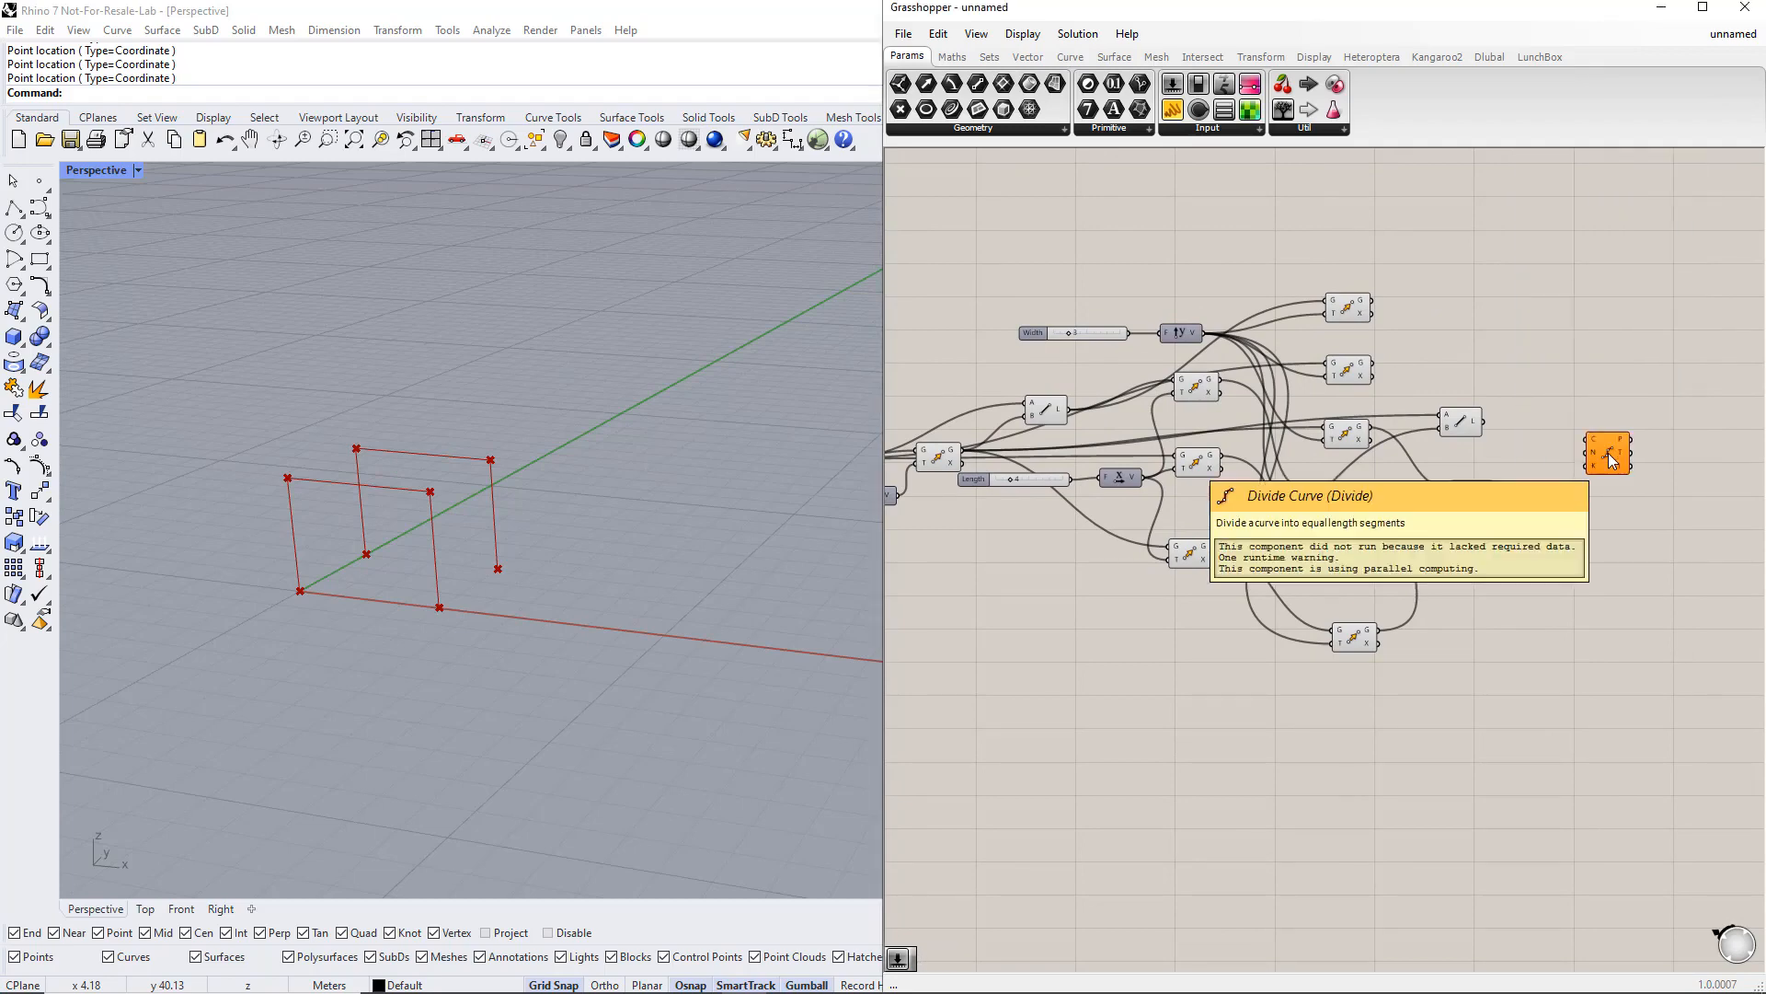
pyautogui.moveTo(1608, 453); pyautogui.dragTo(1613, 426)
pyautogui.moveTo(1487, 422); pyautogui.dragTo(1598, 415)
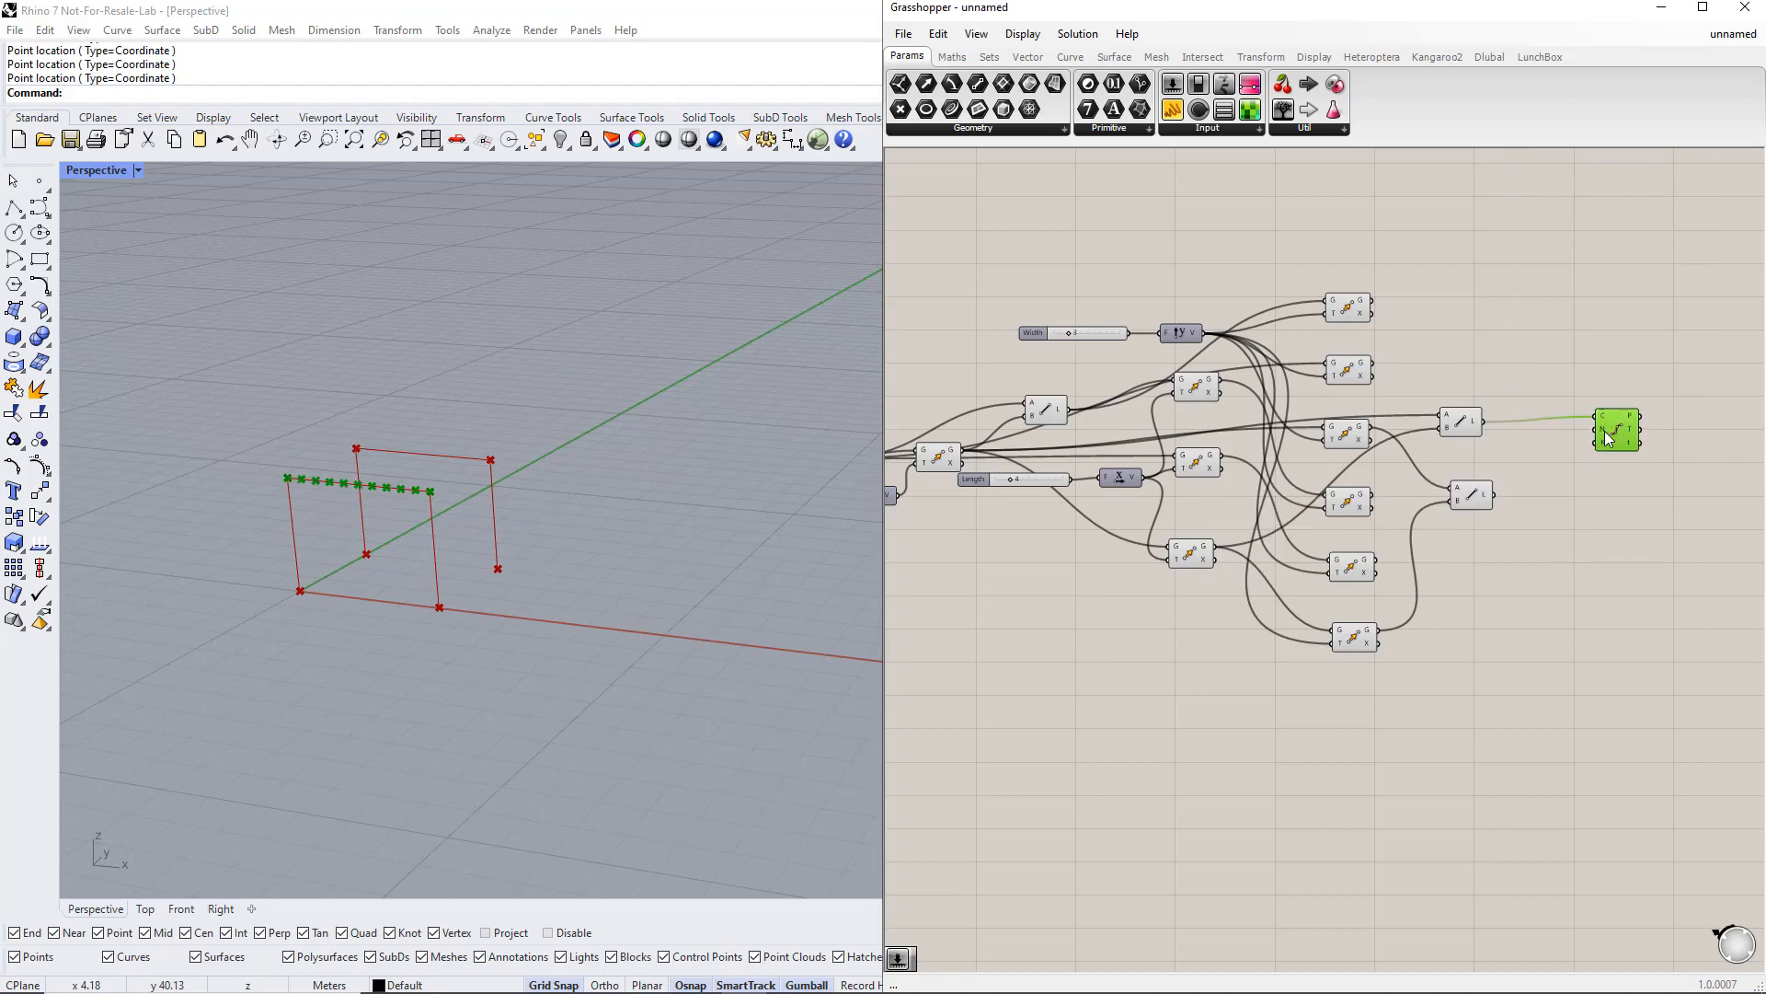
pyautogui.moveTo(1607, 432)
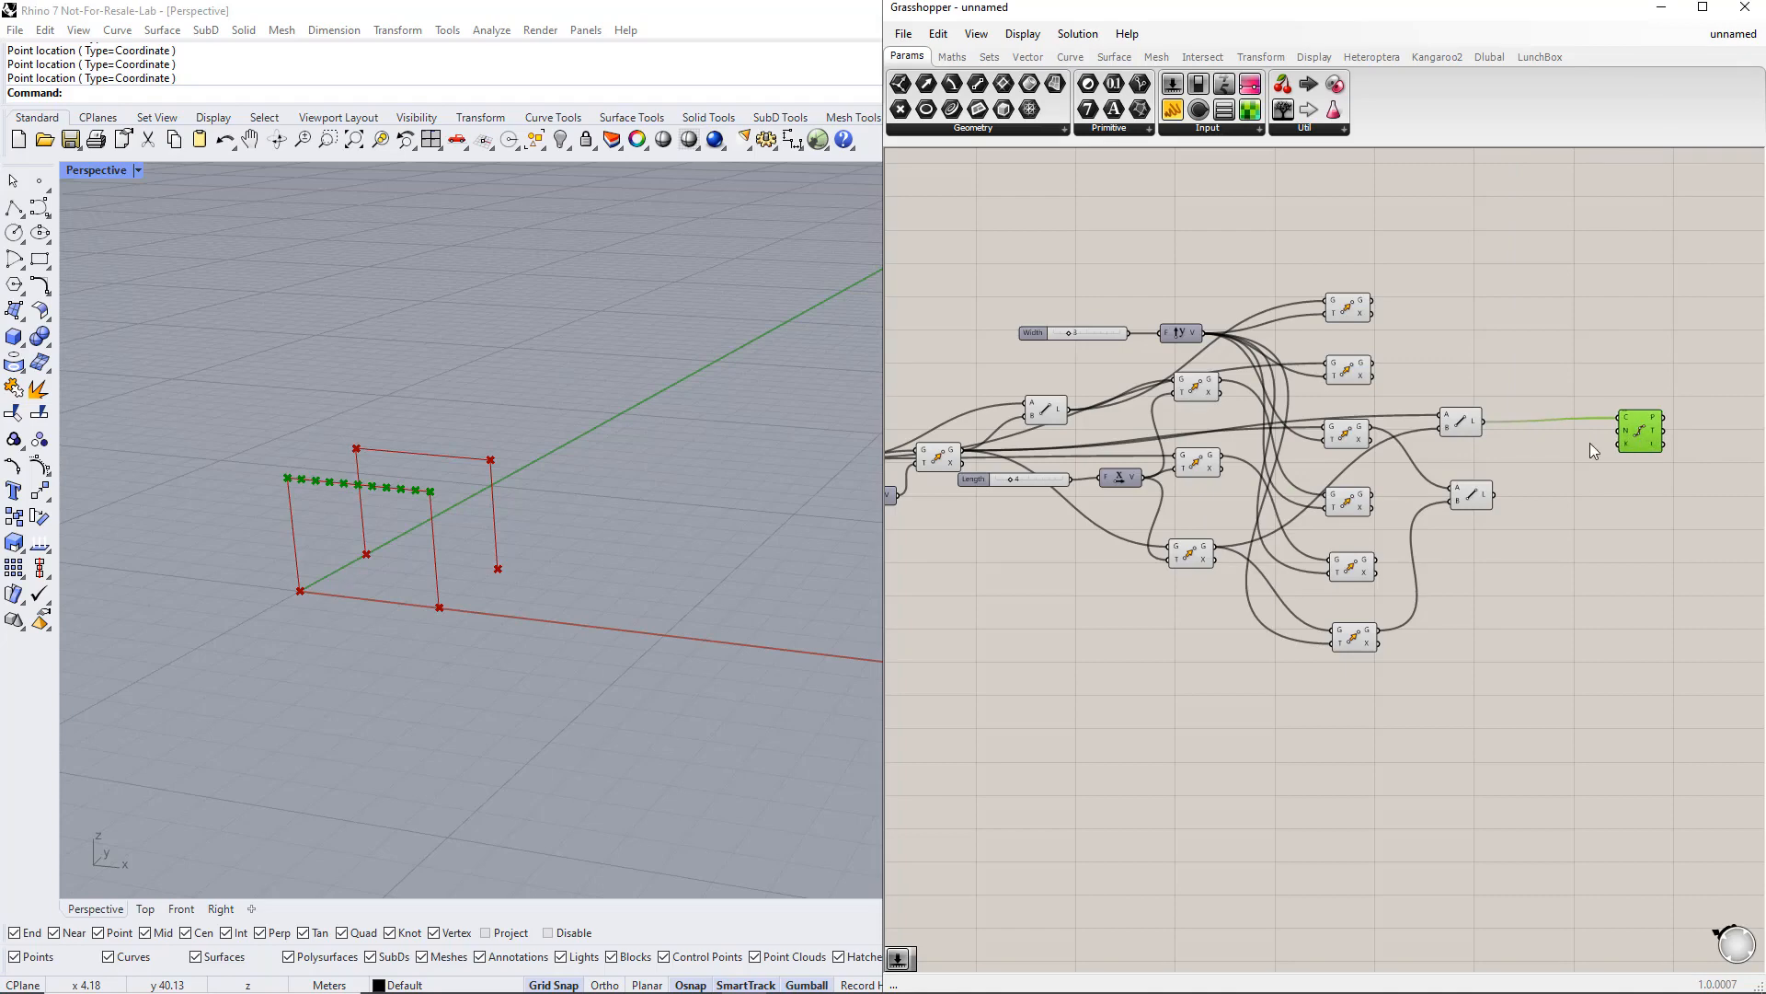
# Step: Add a number slider and connect it to the Divide Curve segment count
pyautogui.doubleClick(1576, 446)
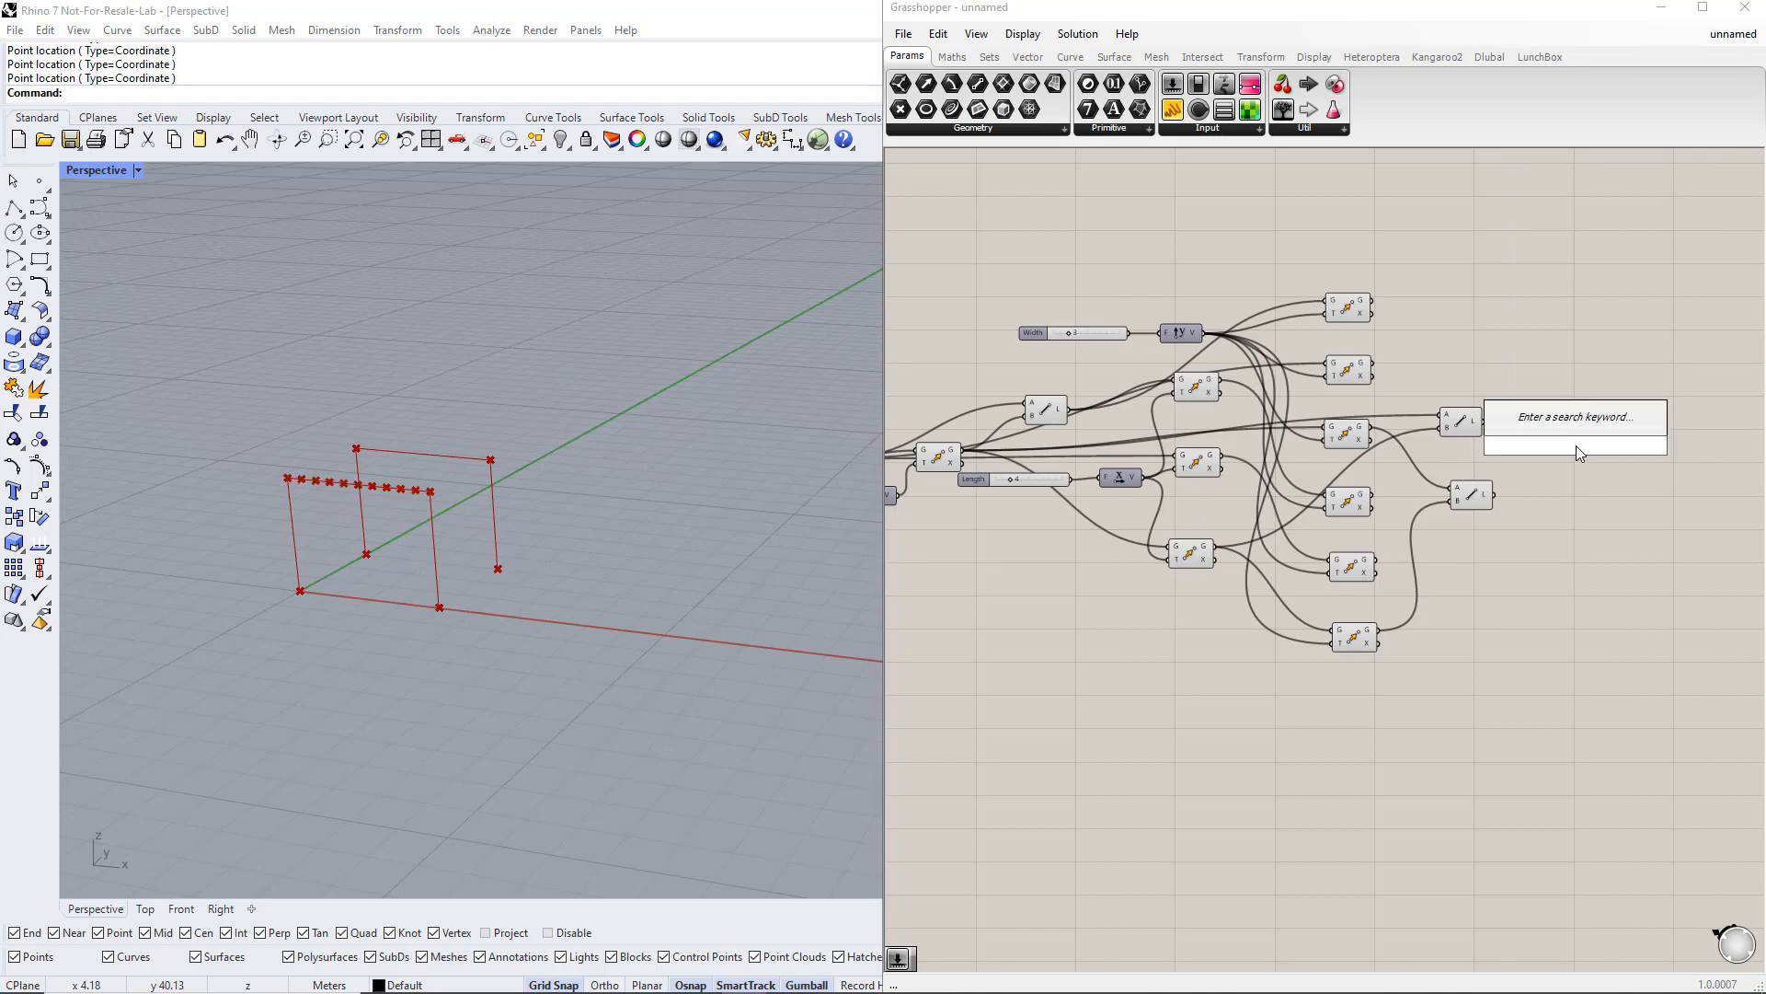
pyautogui.write('1.15')
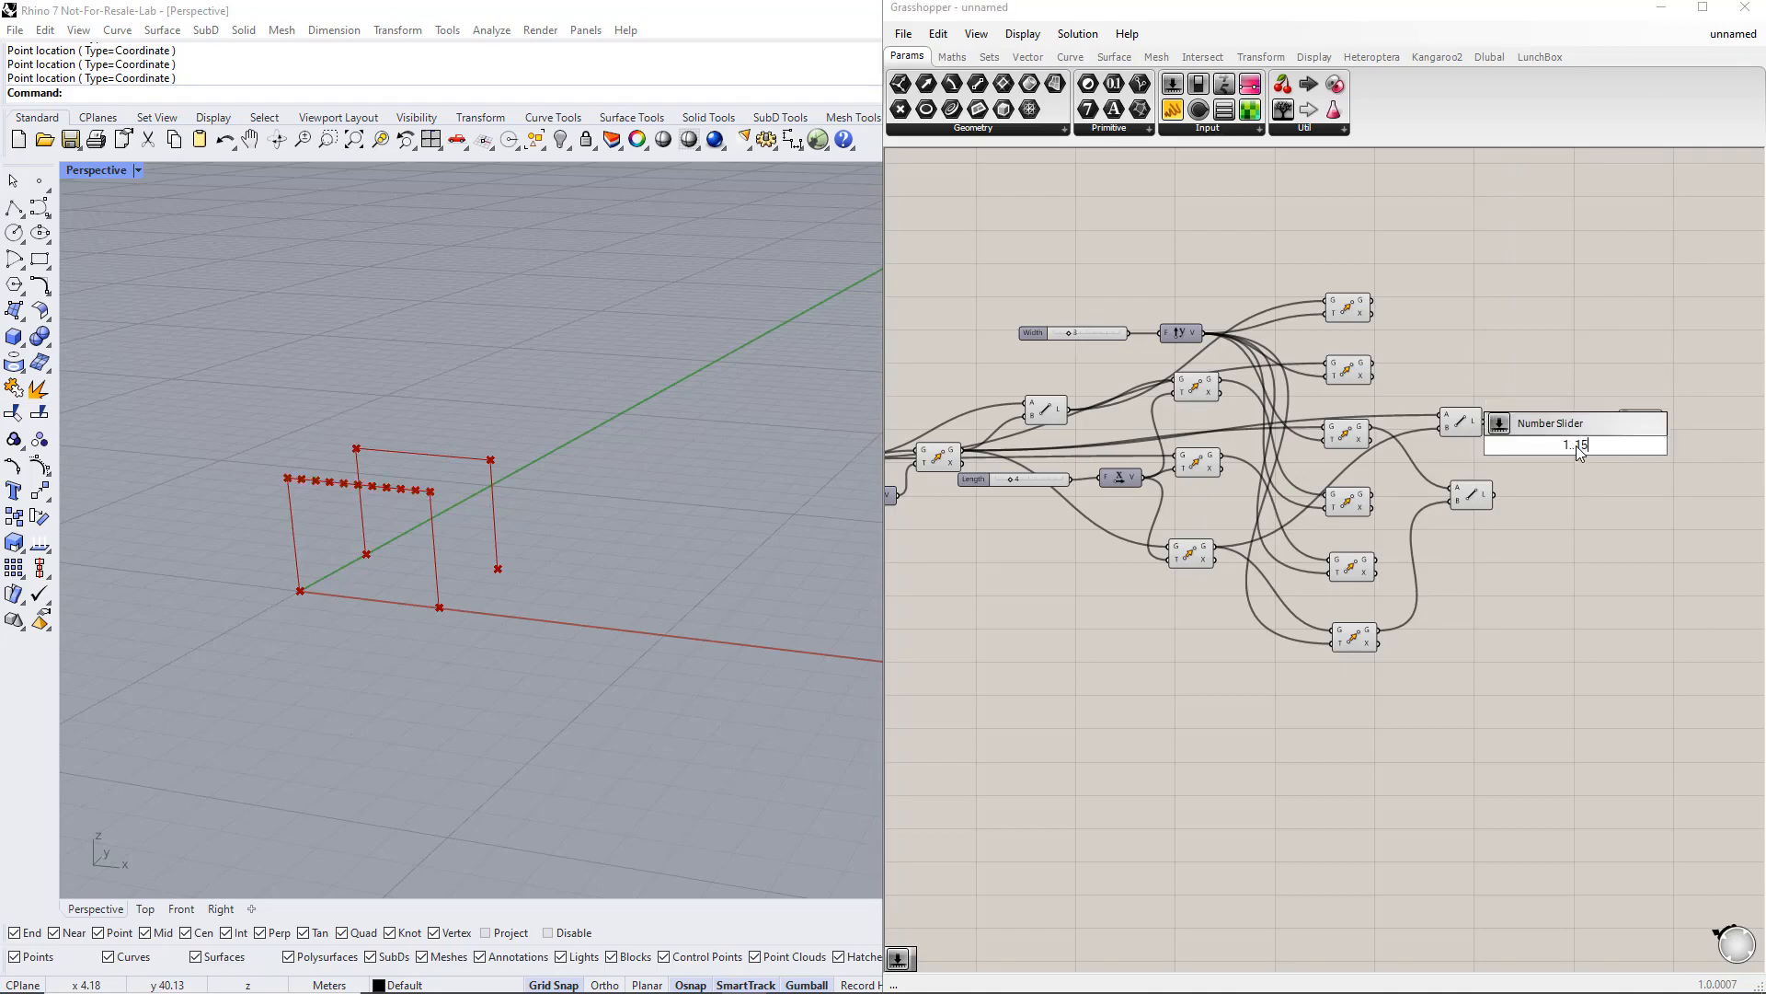
pyautogui.press('Return')
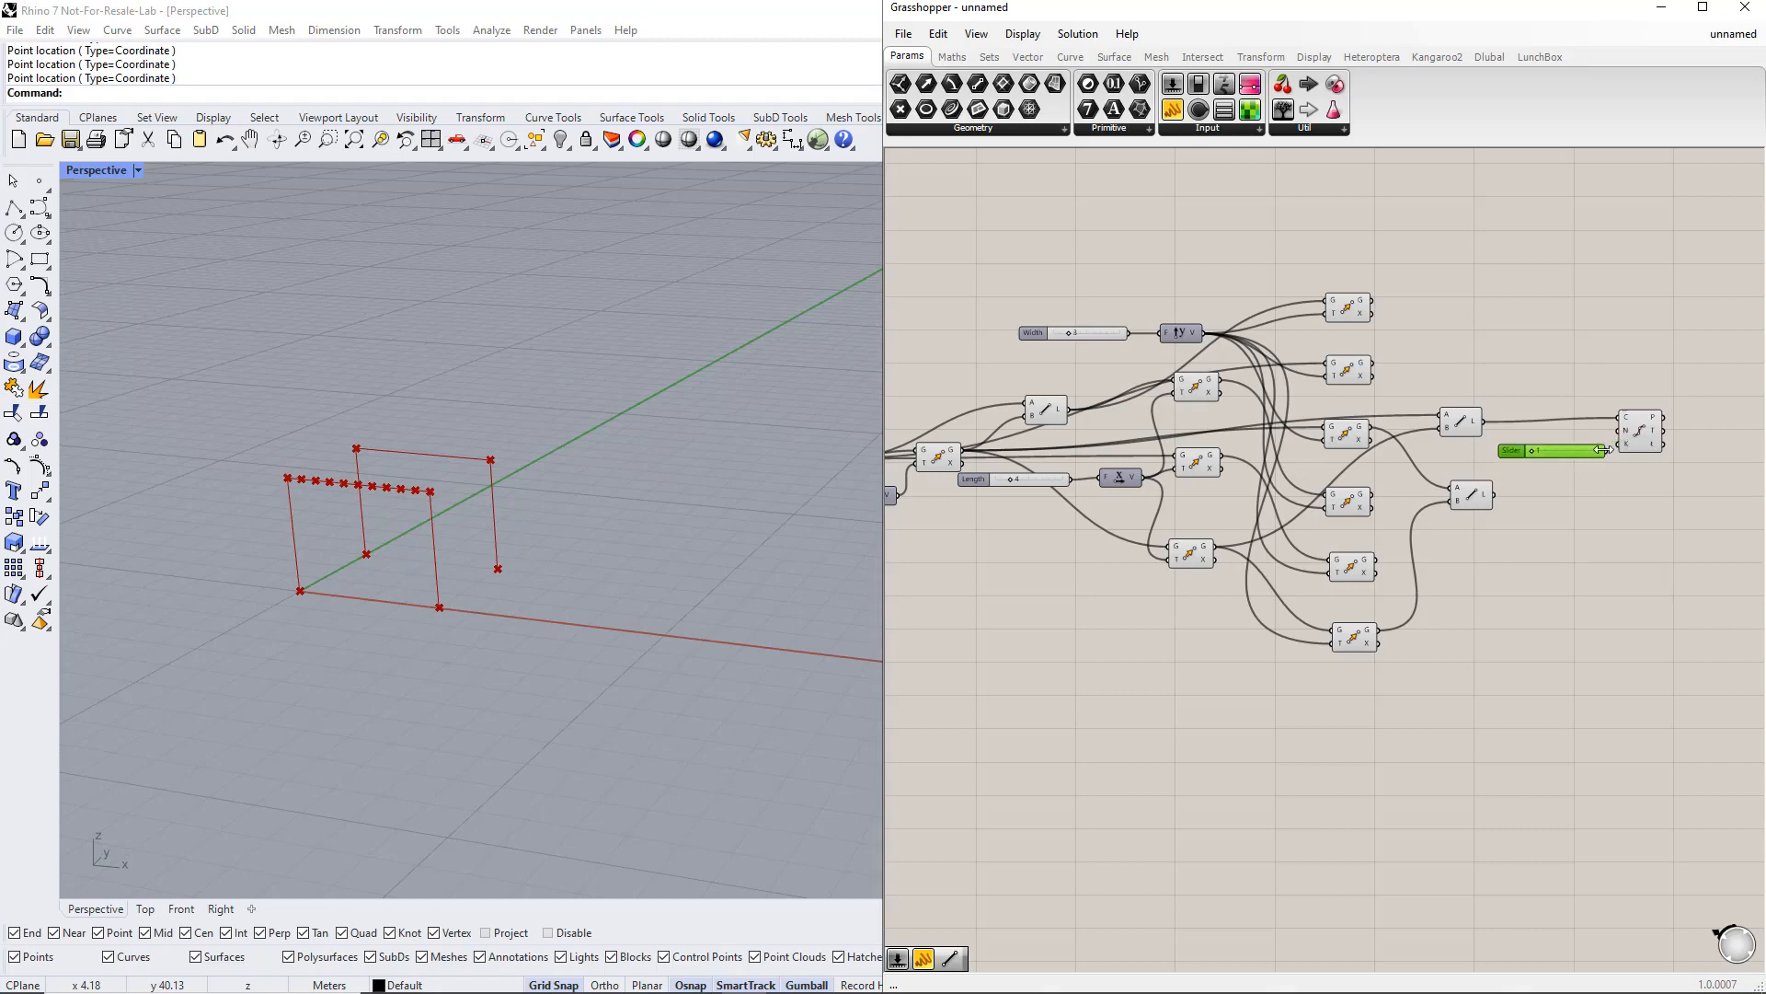
pyautogui.moveTo(1612, 429); pyautogui.dragTo(1619, 449)
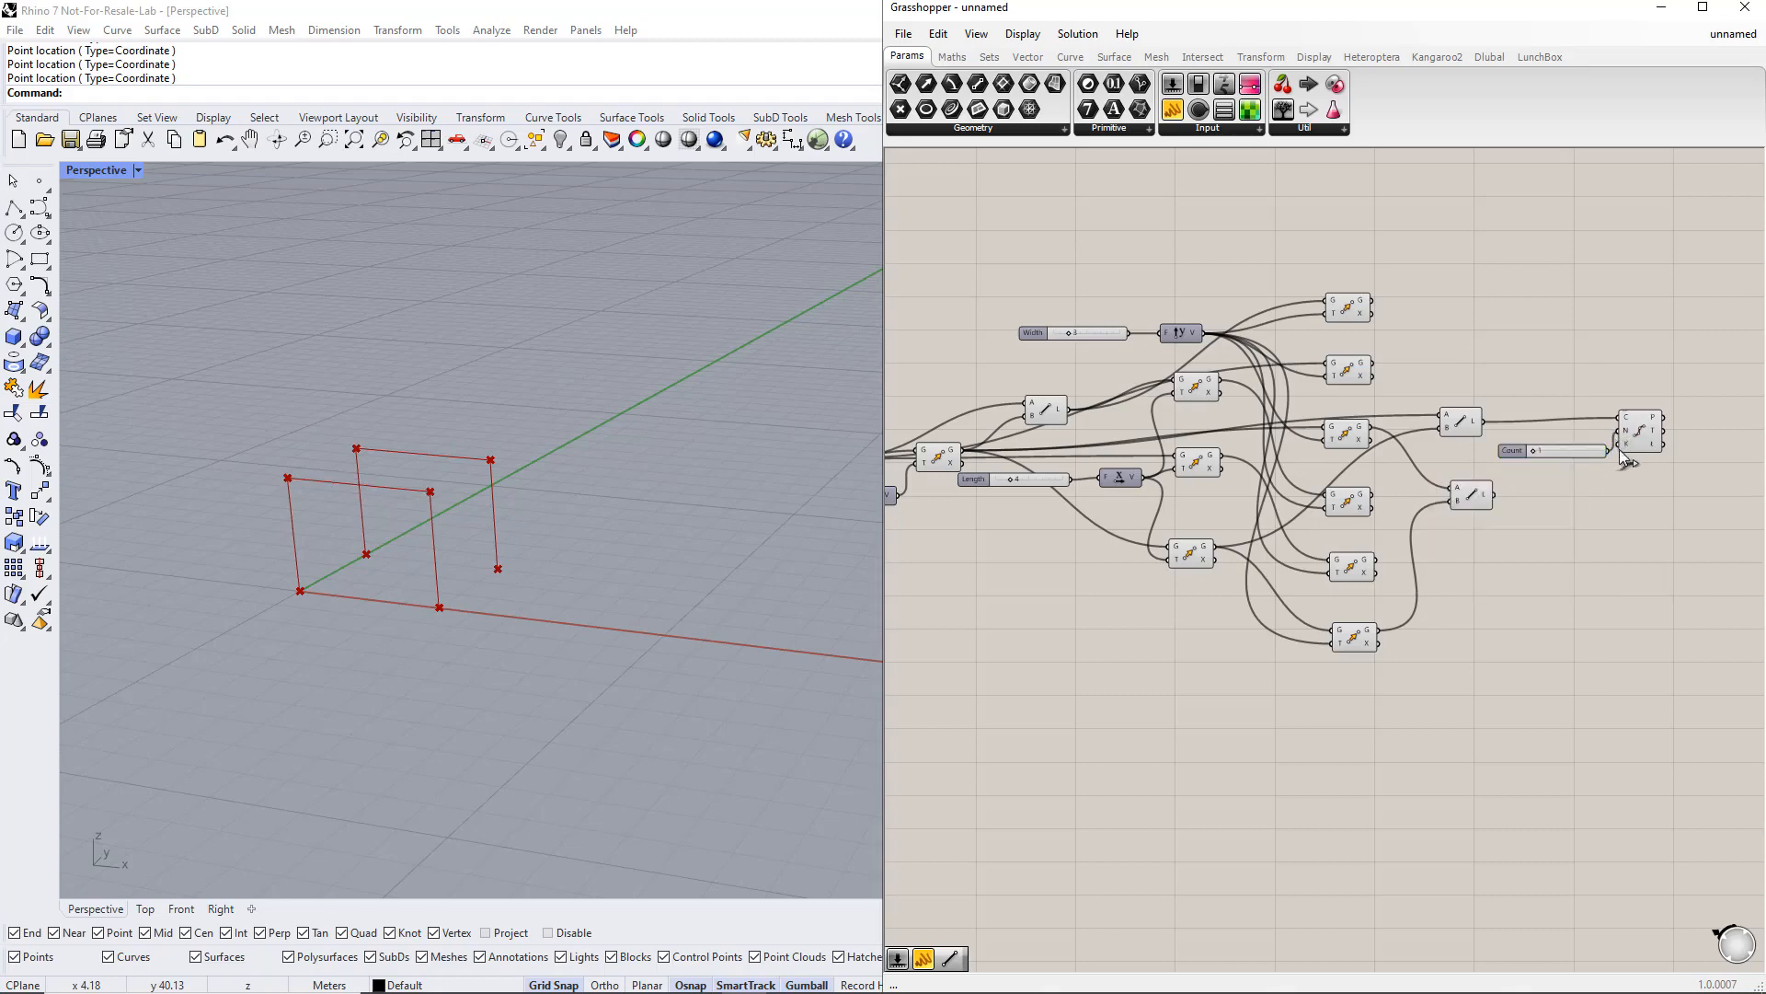
# Step: Rename the new slider to Number of Segments
pyautogui.rightClick(1515, 451)
pyautogui.write('Num')
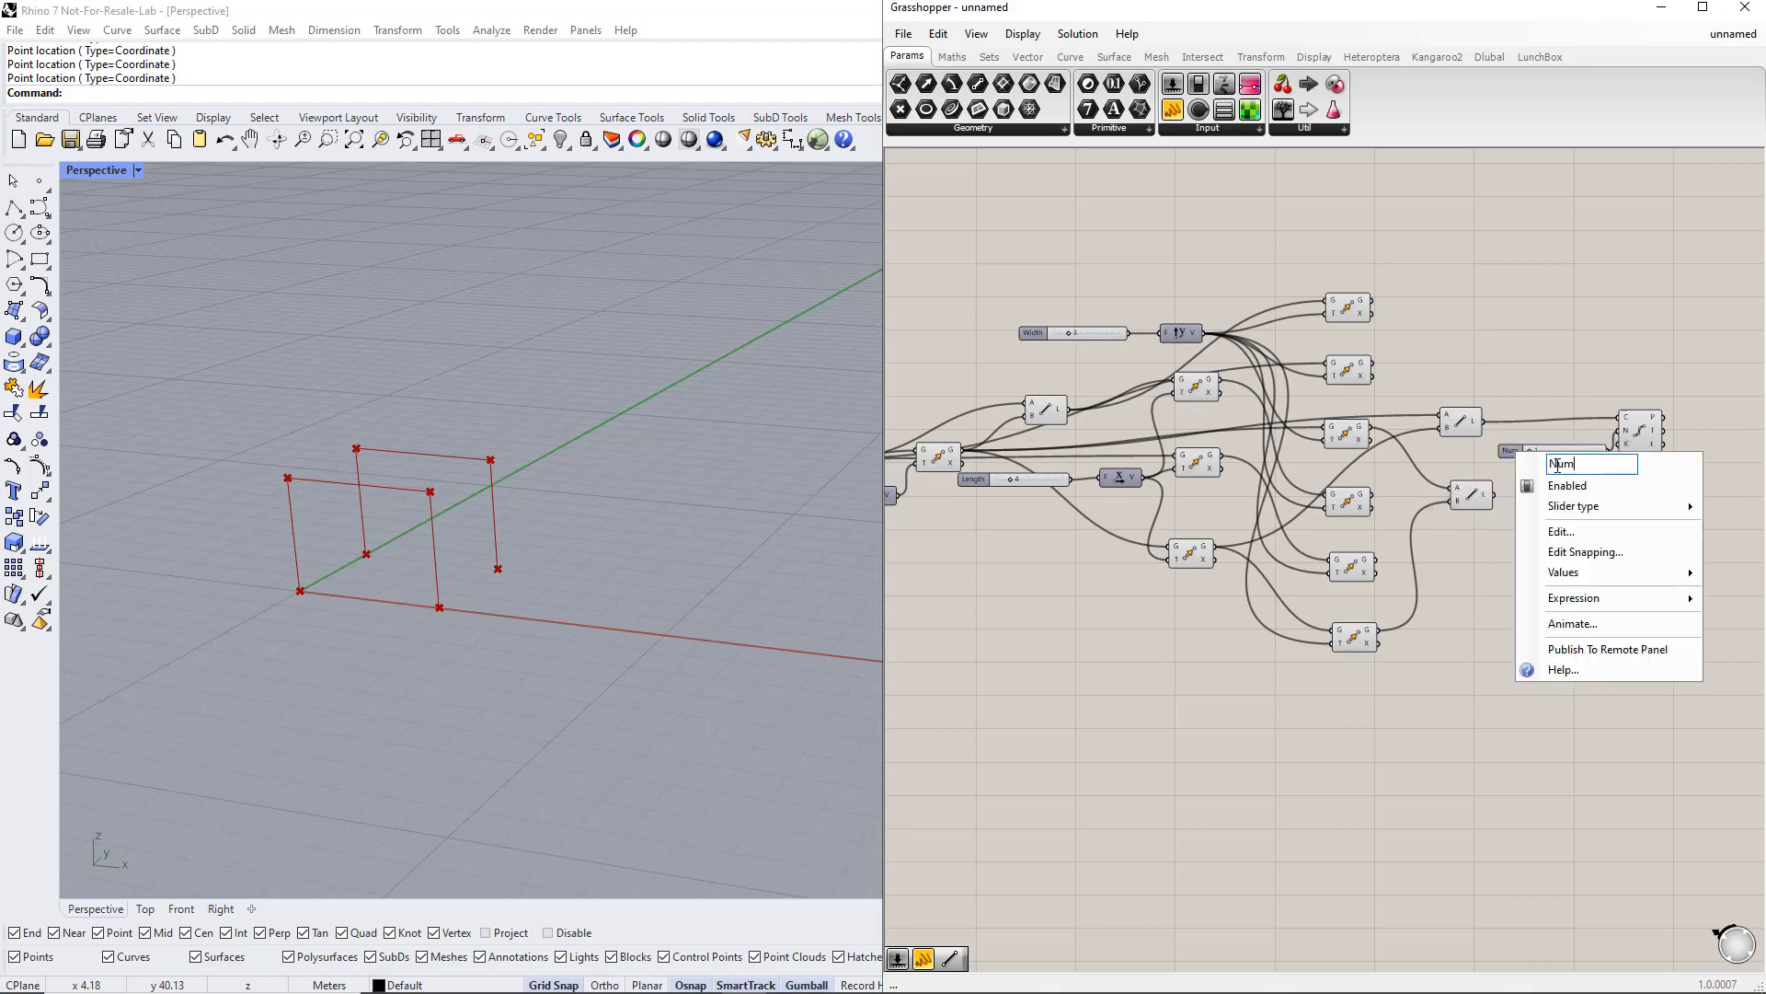
pyautogui.write('ber of Segments')
pyautogui.press('Return')
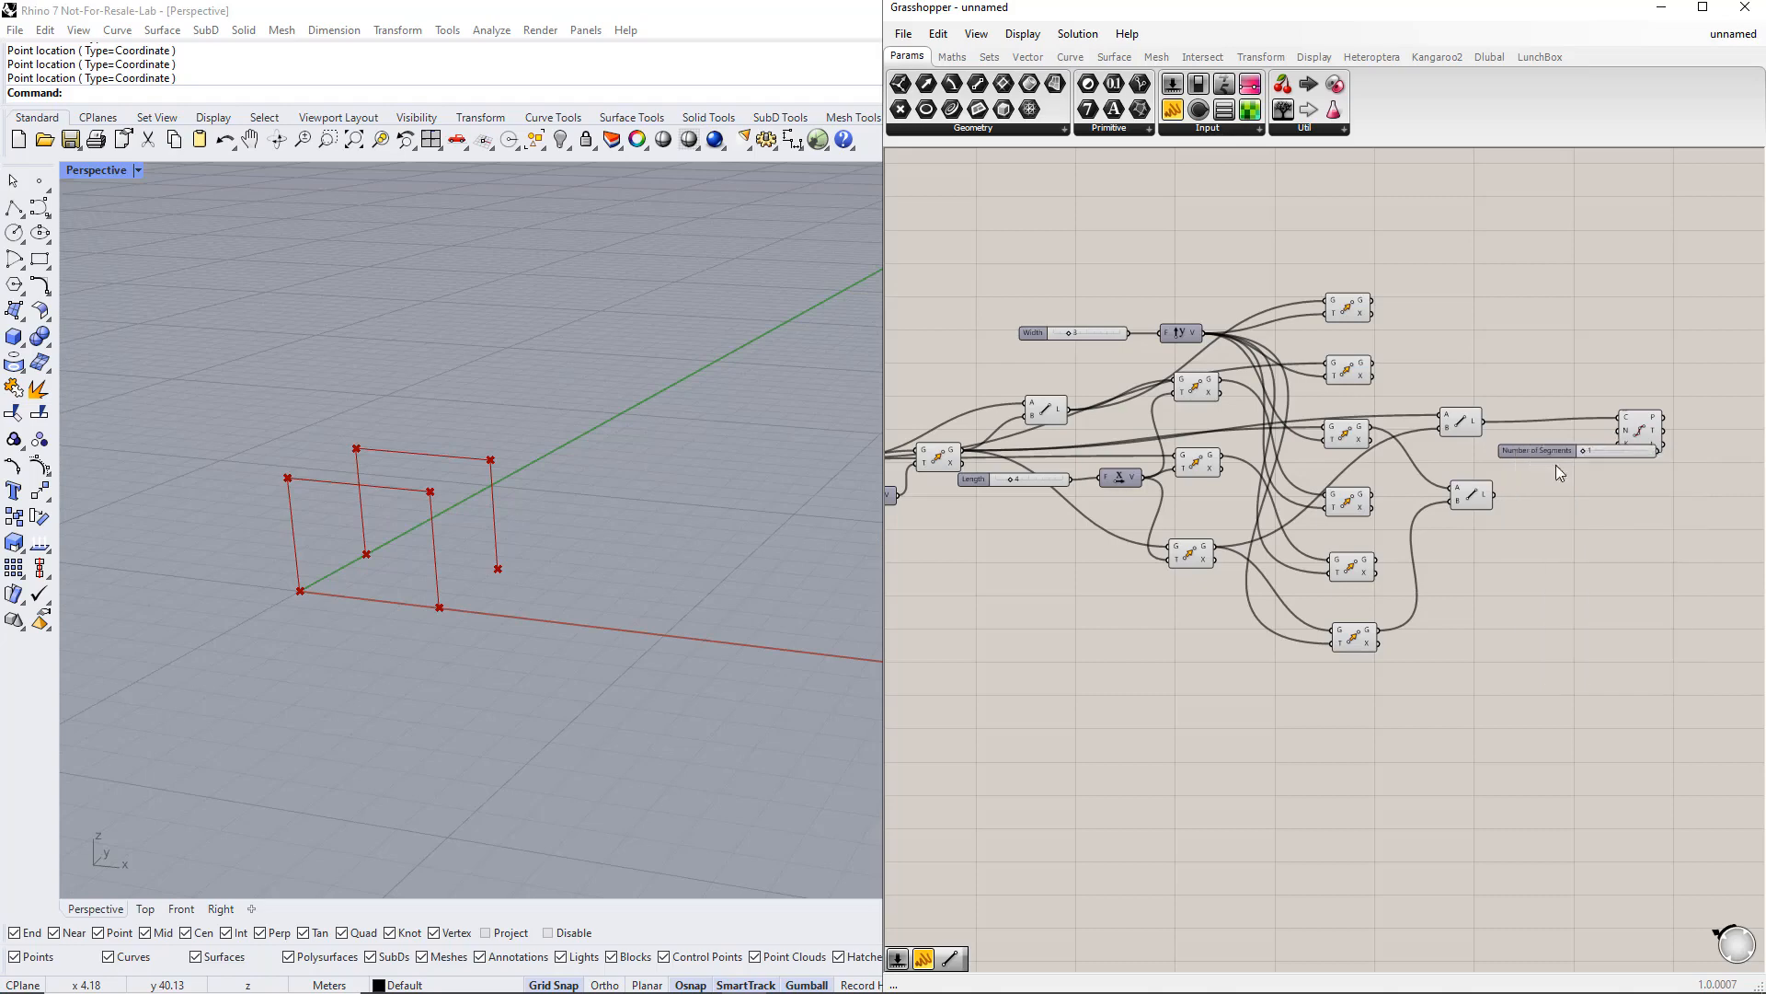
# Step: Duplicate the Divide Curve component for the second line and connect the Number of Segments slider to it
pyautogui.moveTo(1626, 442); pyautogui.dragTo(1495, 495)
pyautogui.click(1669, 549)
pyautogui.moveTo(1671, 550); pyautogui.dragTo(1435, 540, button='right')
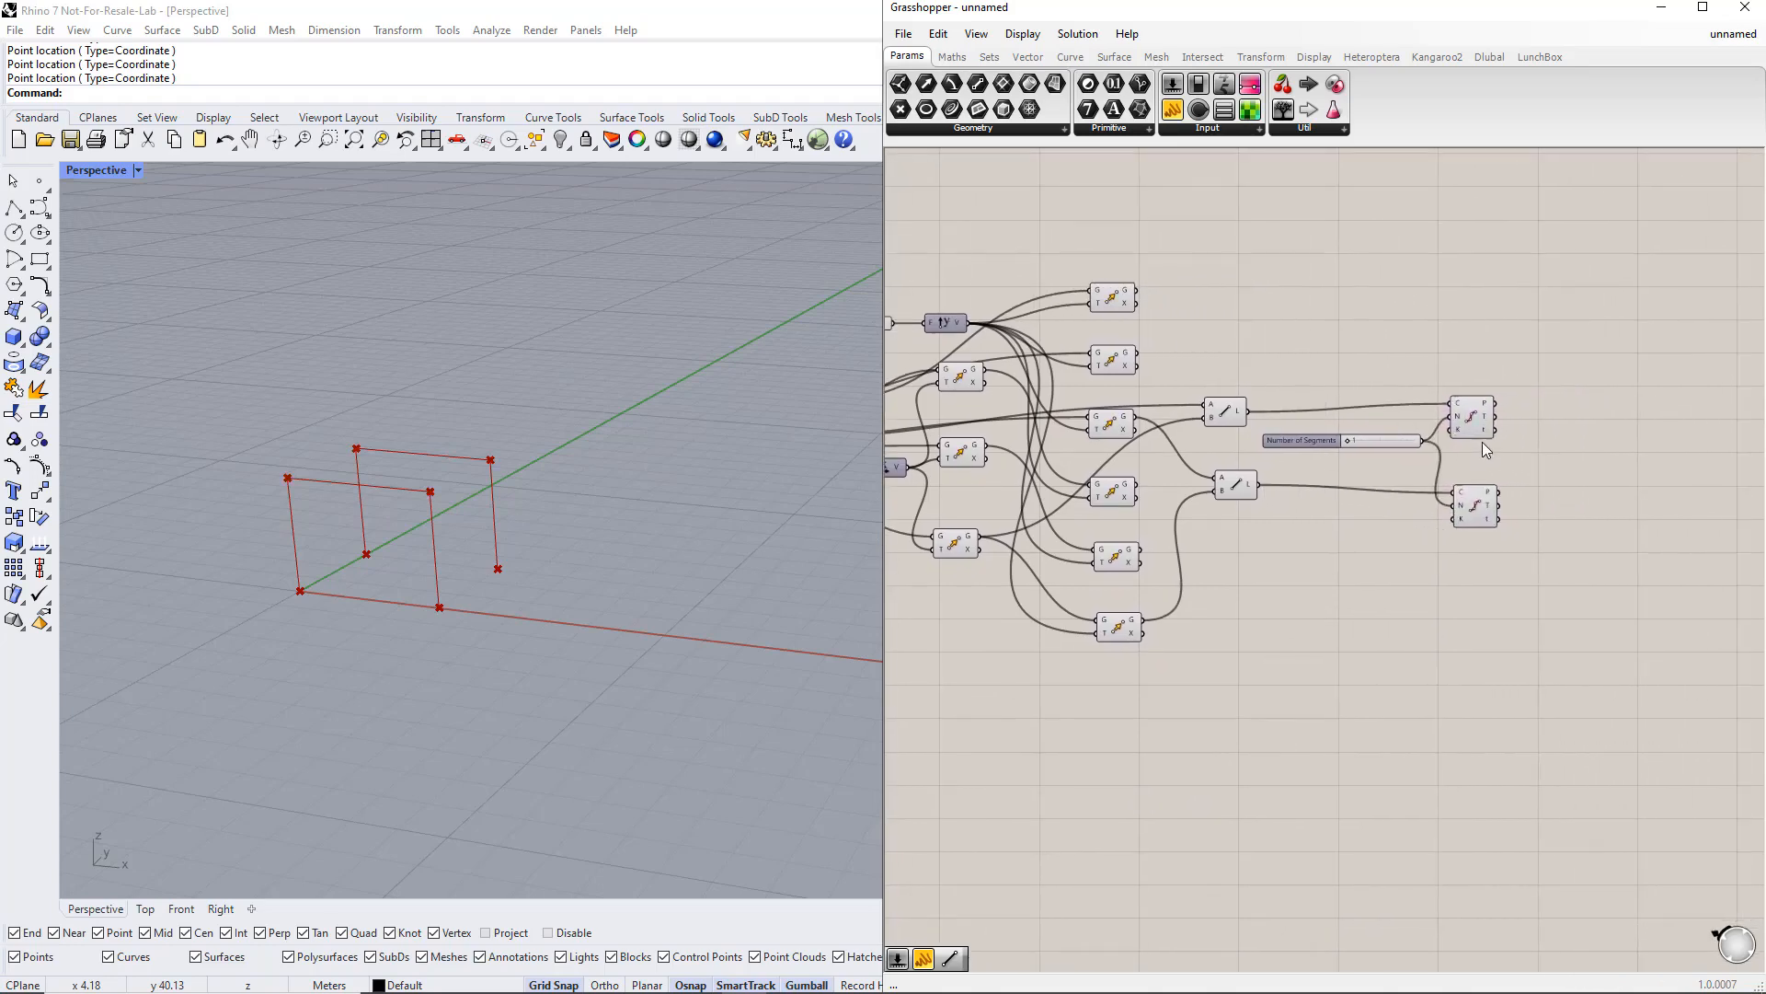
pyautogui.moveTo(1478, 426); pyautogui.dragTo(1489, 417)
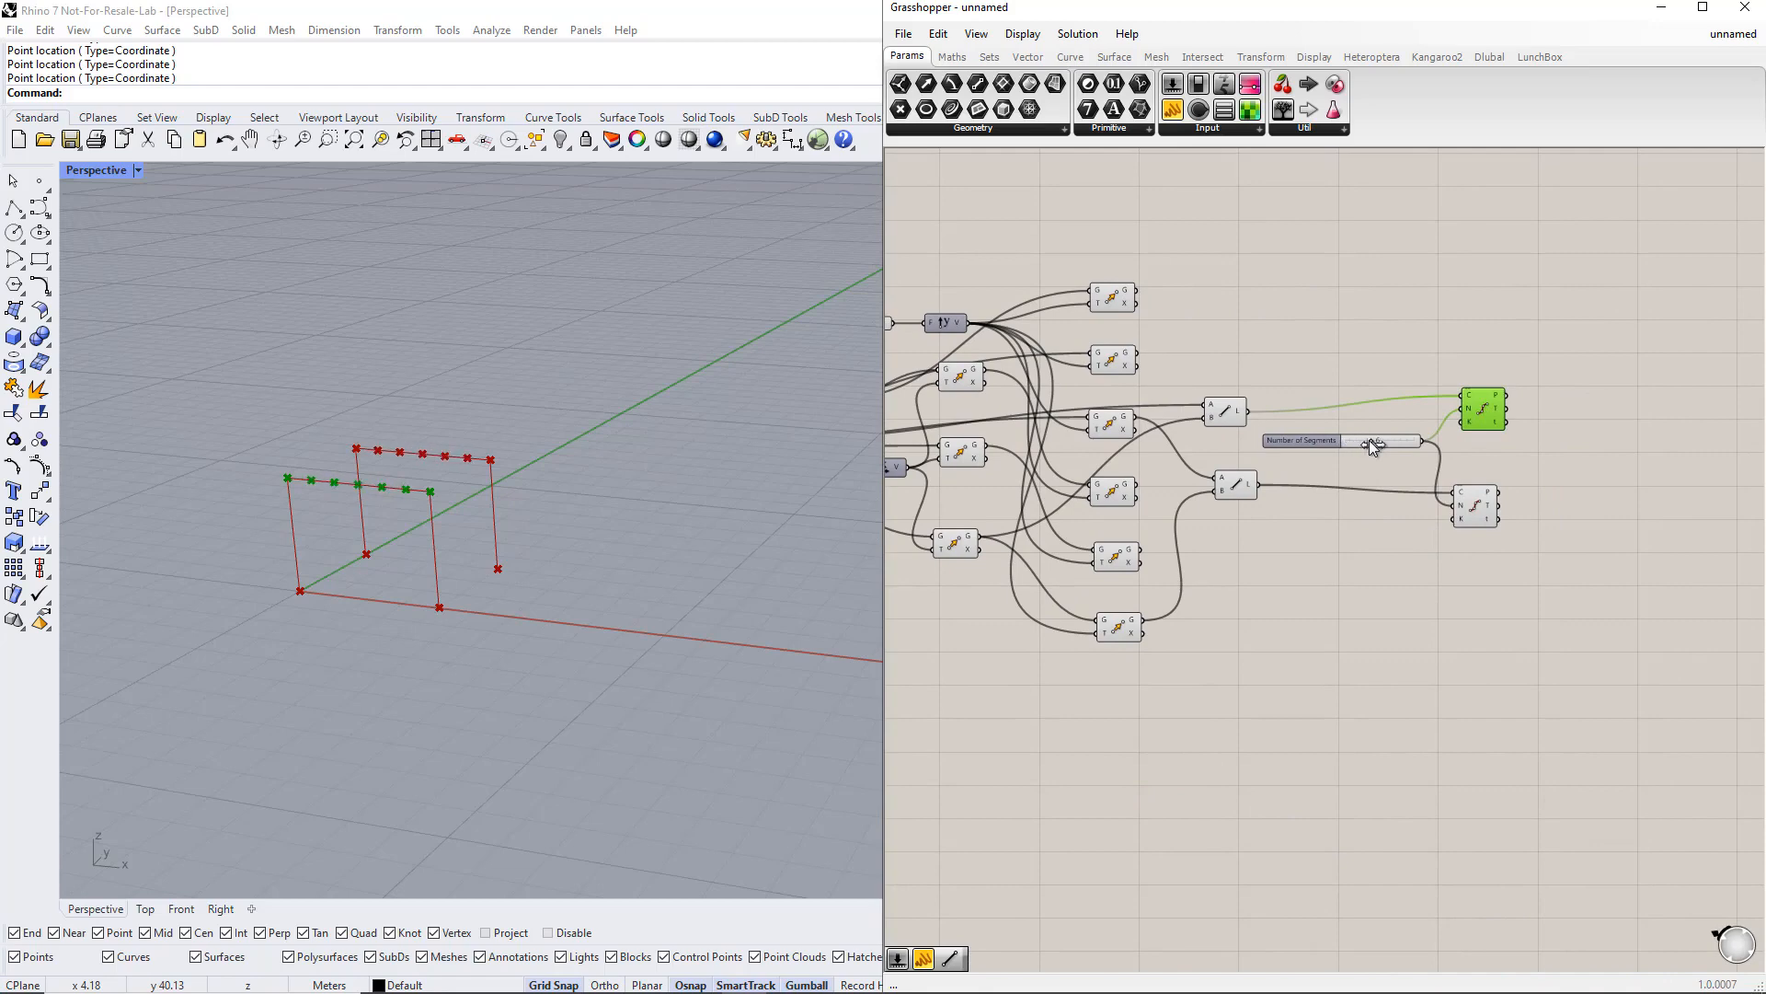
# Step: Set the Number of Segments slider to 4
pyautogui.moveTo(1370, 447); pyautogui.dragTo(1360, 442)
pyautogui.click(1570, 469)
pyautogui.moveTo(1570, 469); pyautogui.dragTo(1479, 463, button='right')
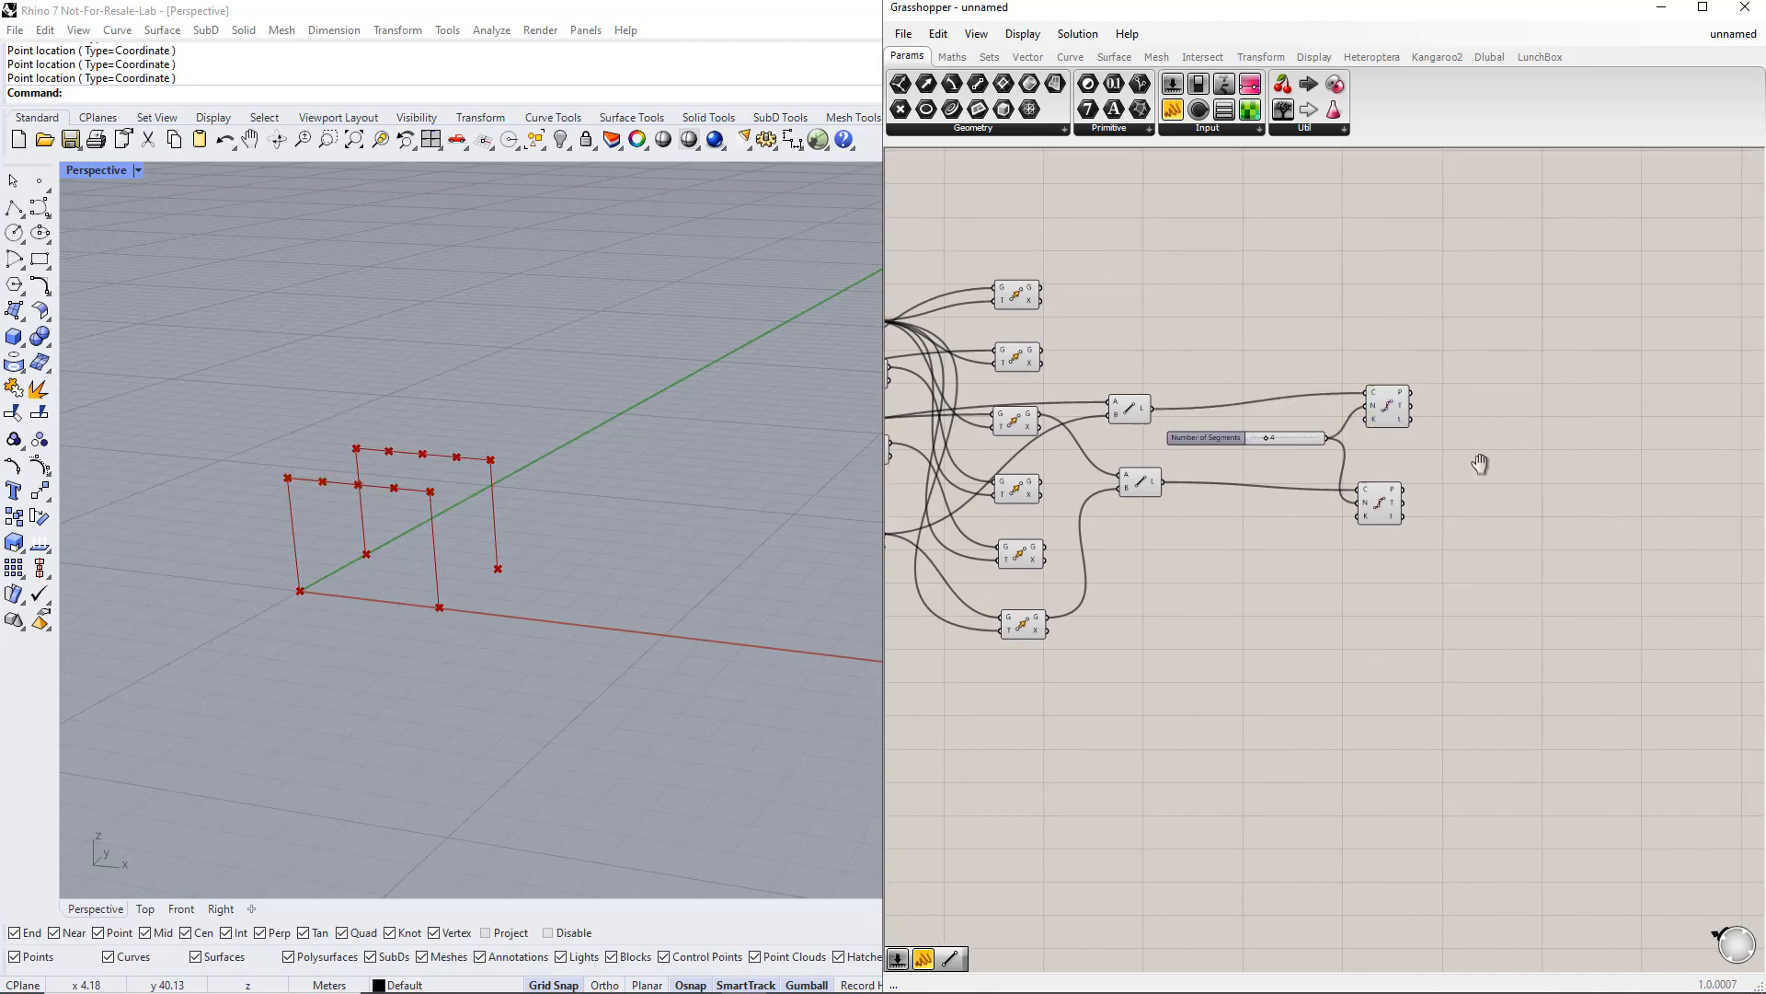
# Step: Add another Line component next to the Divide Curve components
pyautogui.doubleClick(1487, 456)
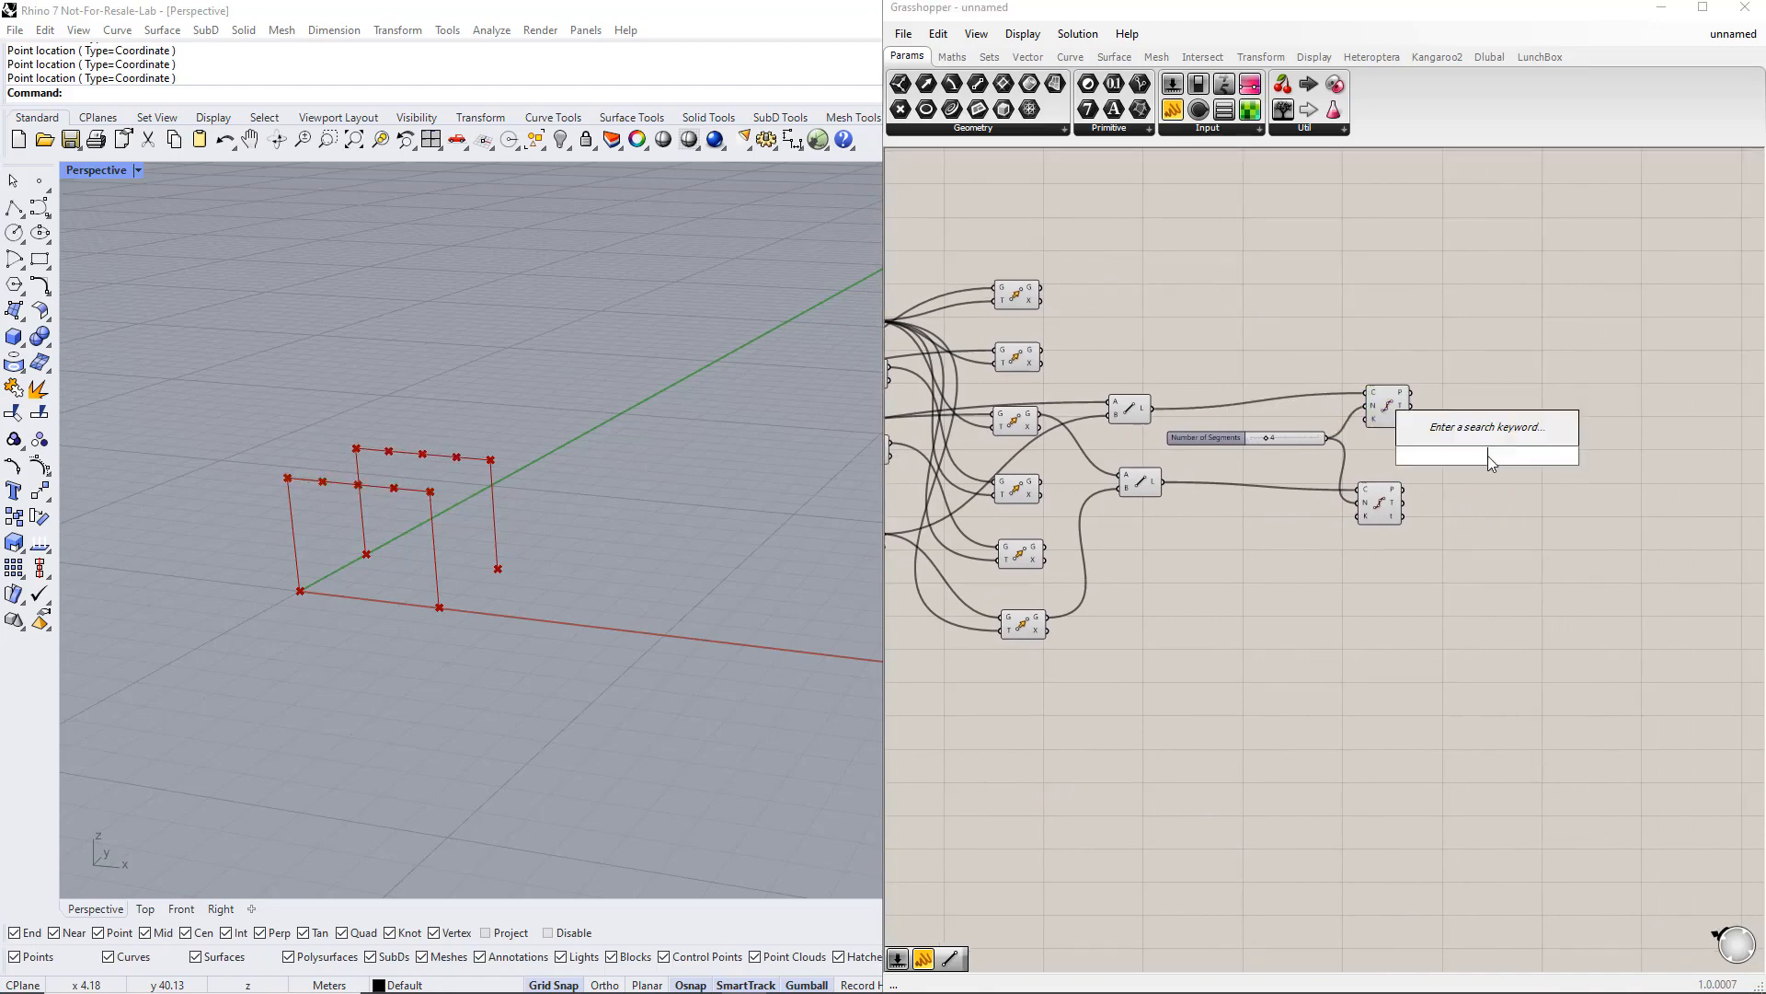
pyautogui.write('line')
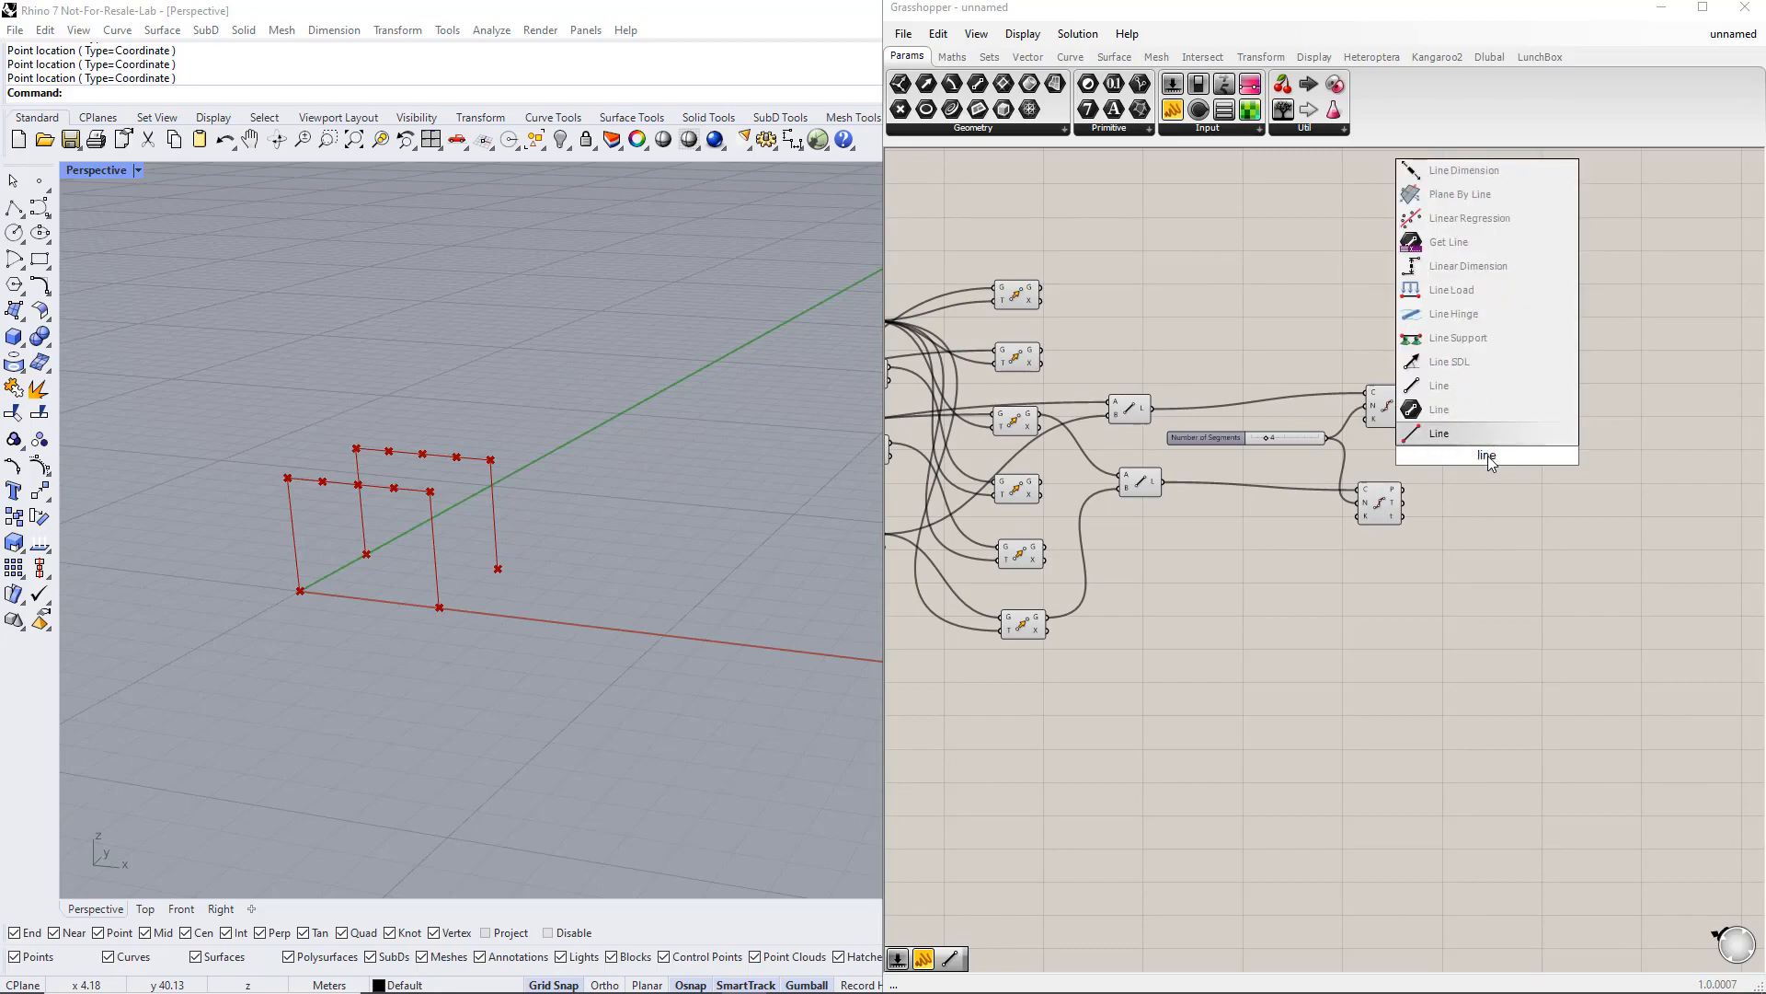
pyautogui.press('Return')
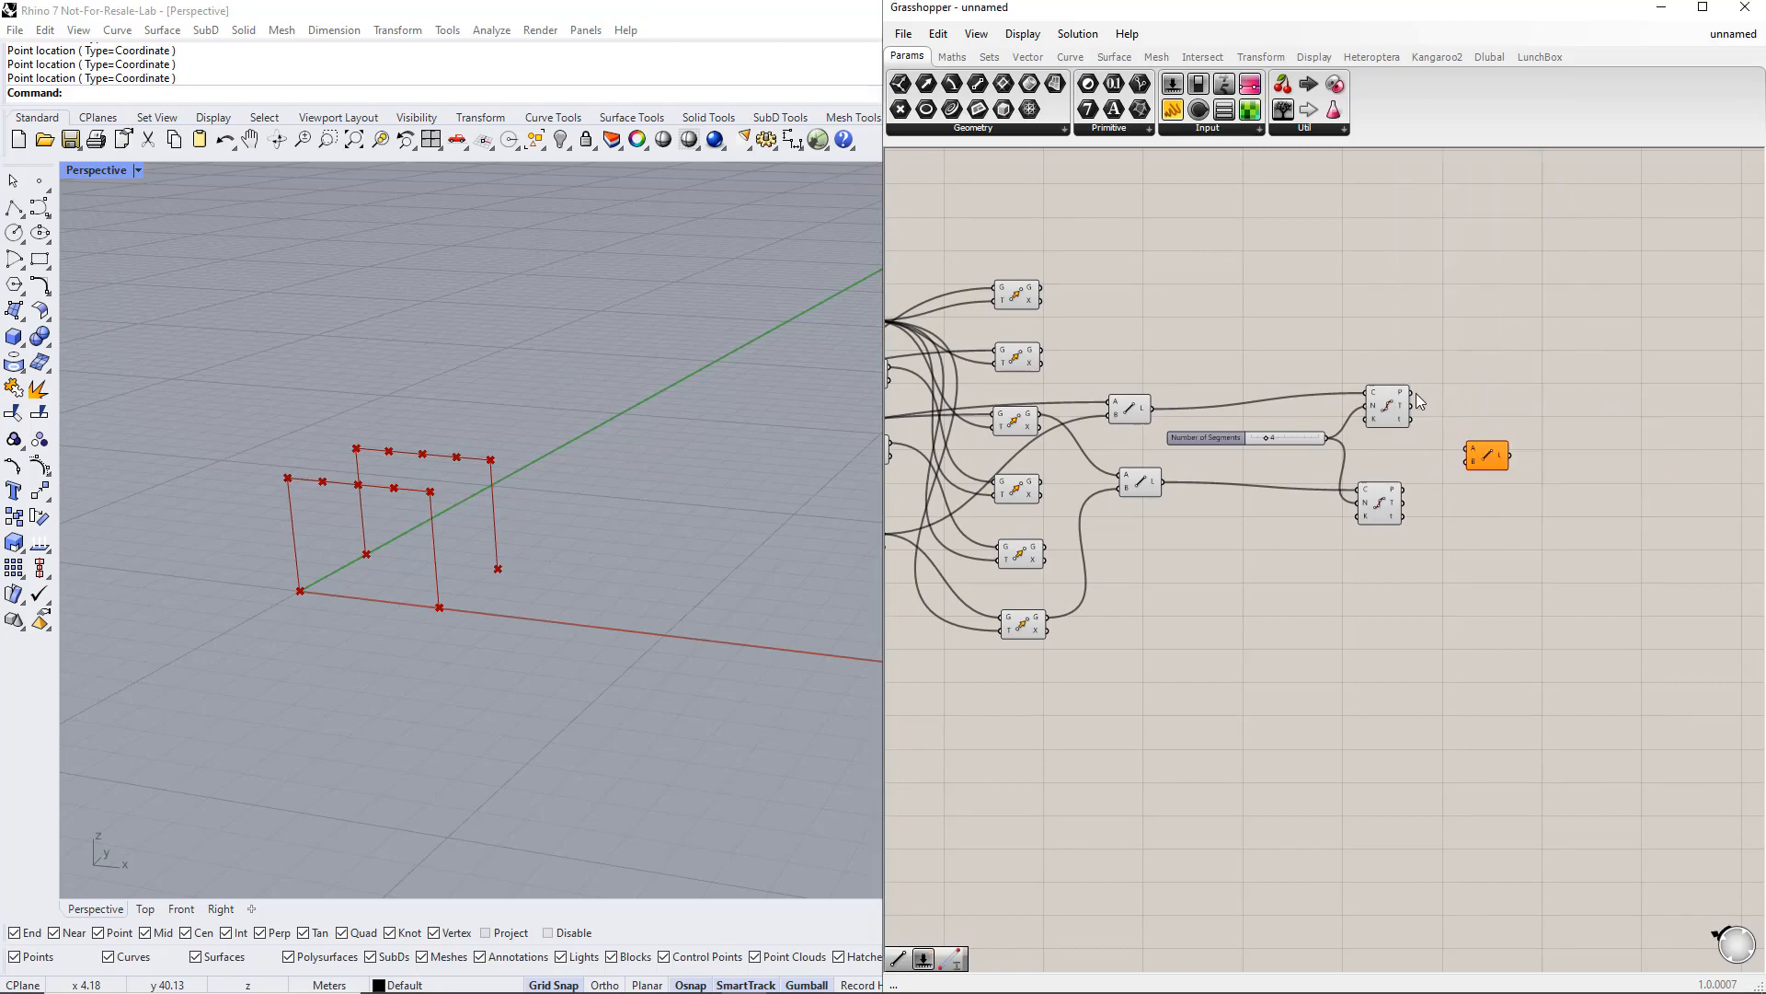
# Step: Connect the division points of both Divide Curve components to the new Line component's inputs
pyautogui.moveTo(1412, 392); pyautogui.dragTo(1466, 464)
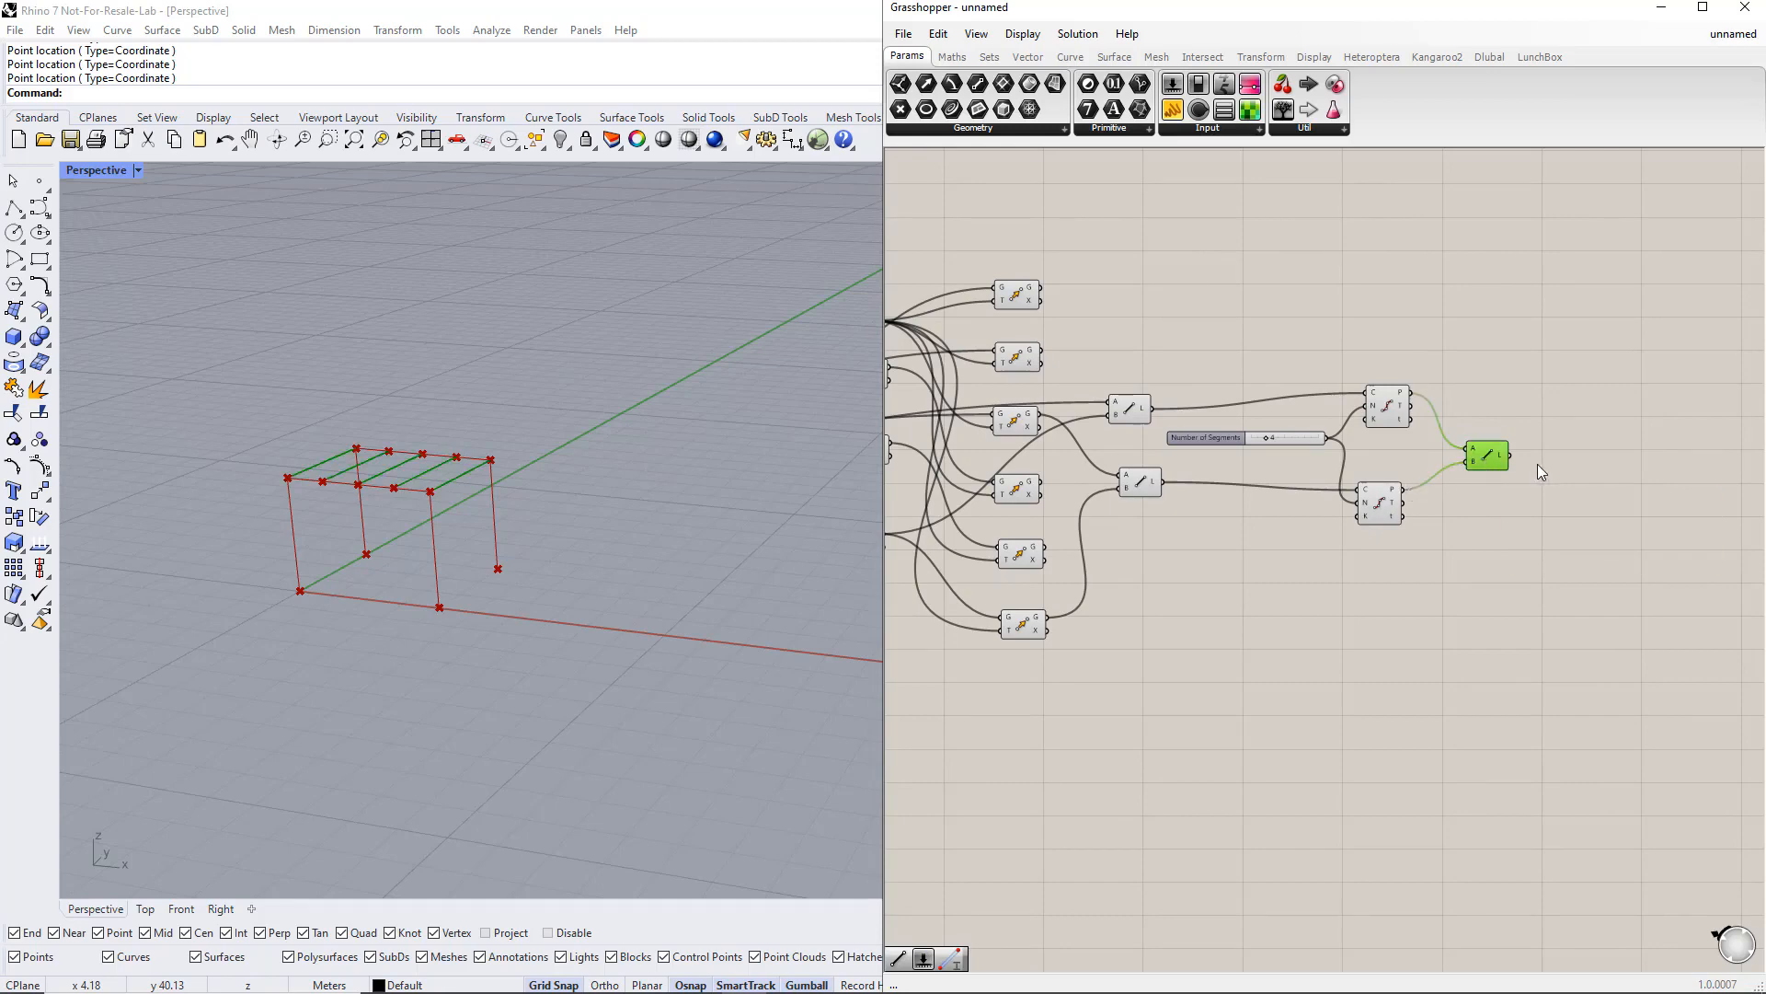
pyautogui.click(1560, 463)
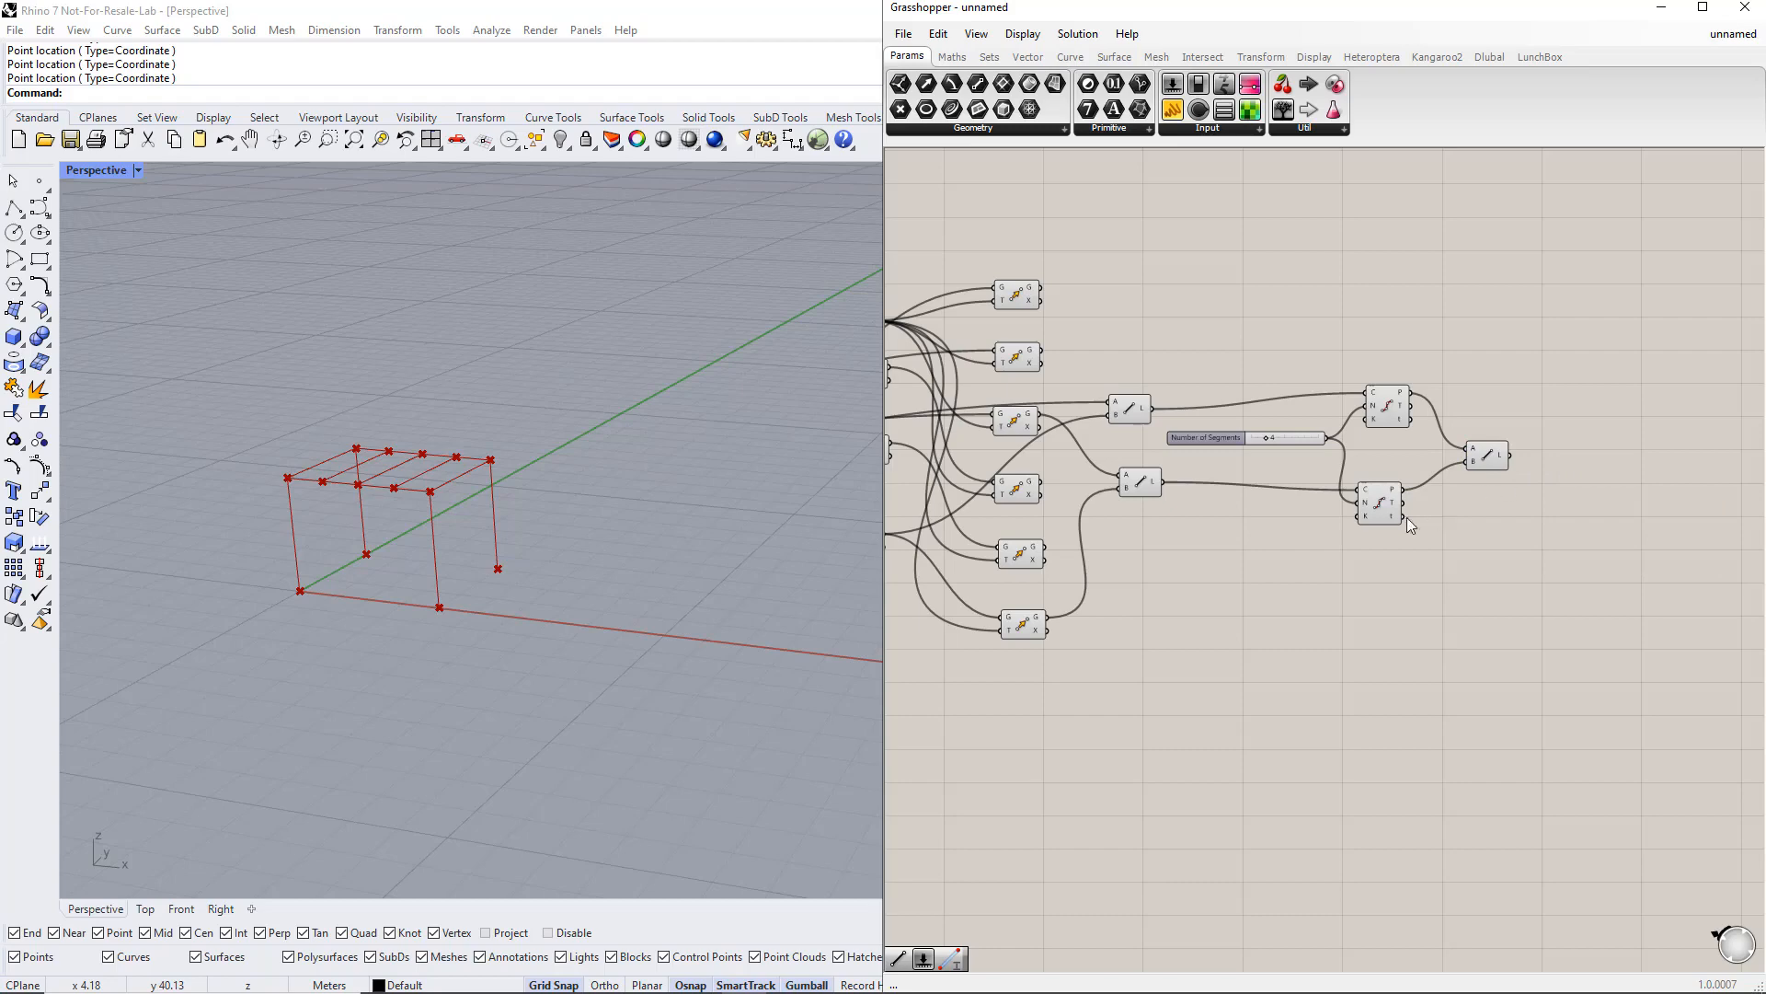
# Step: Add a Move component below the existing definition
pyautogui.moveTo(1154, 633); pyautogui.dragTo(1485, 682, button='right')
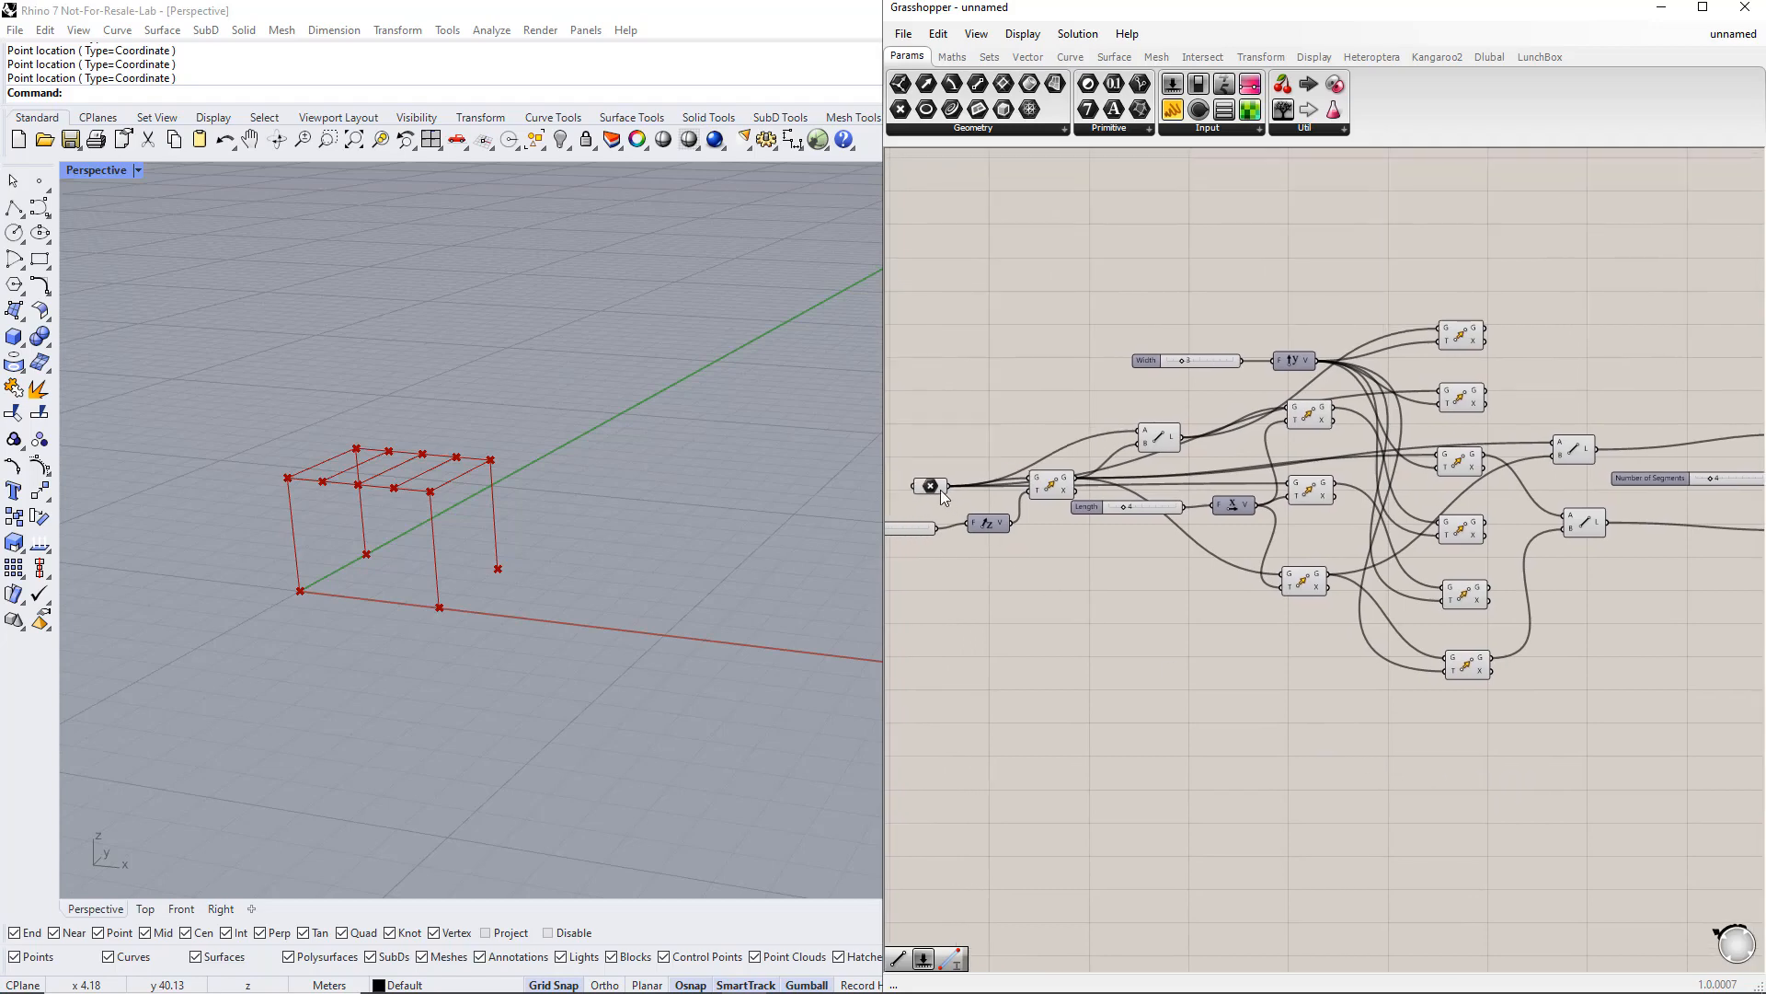
pyautogui.click(941, 491)
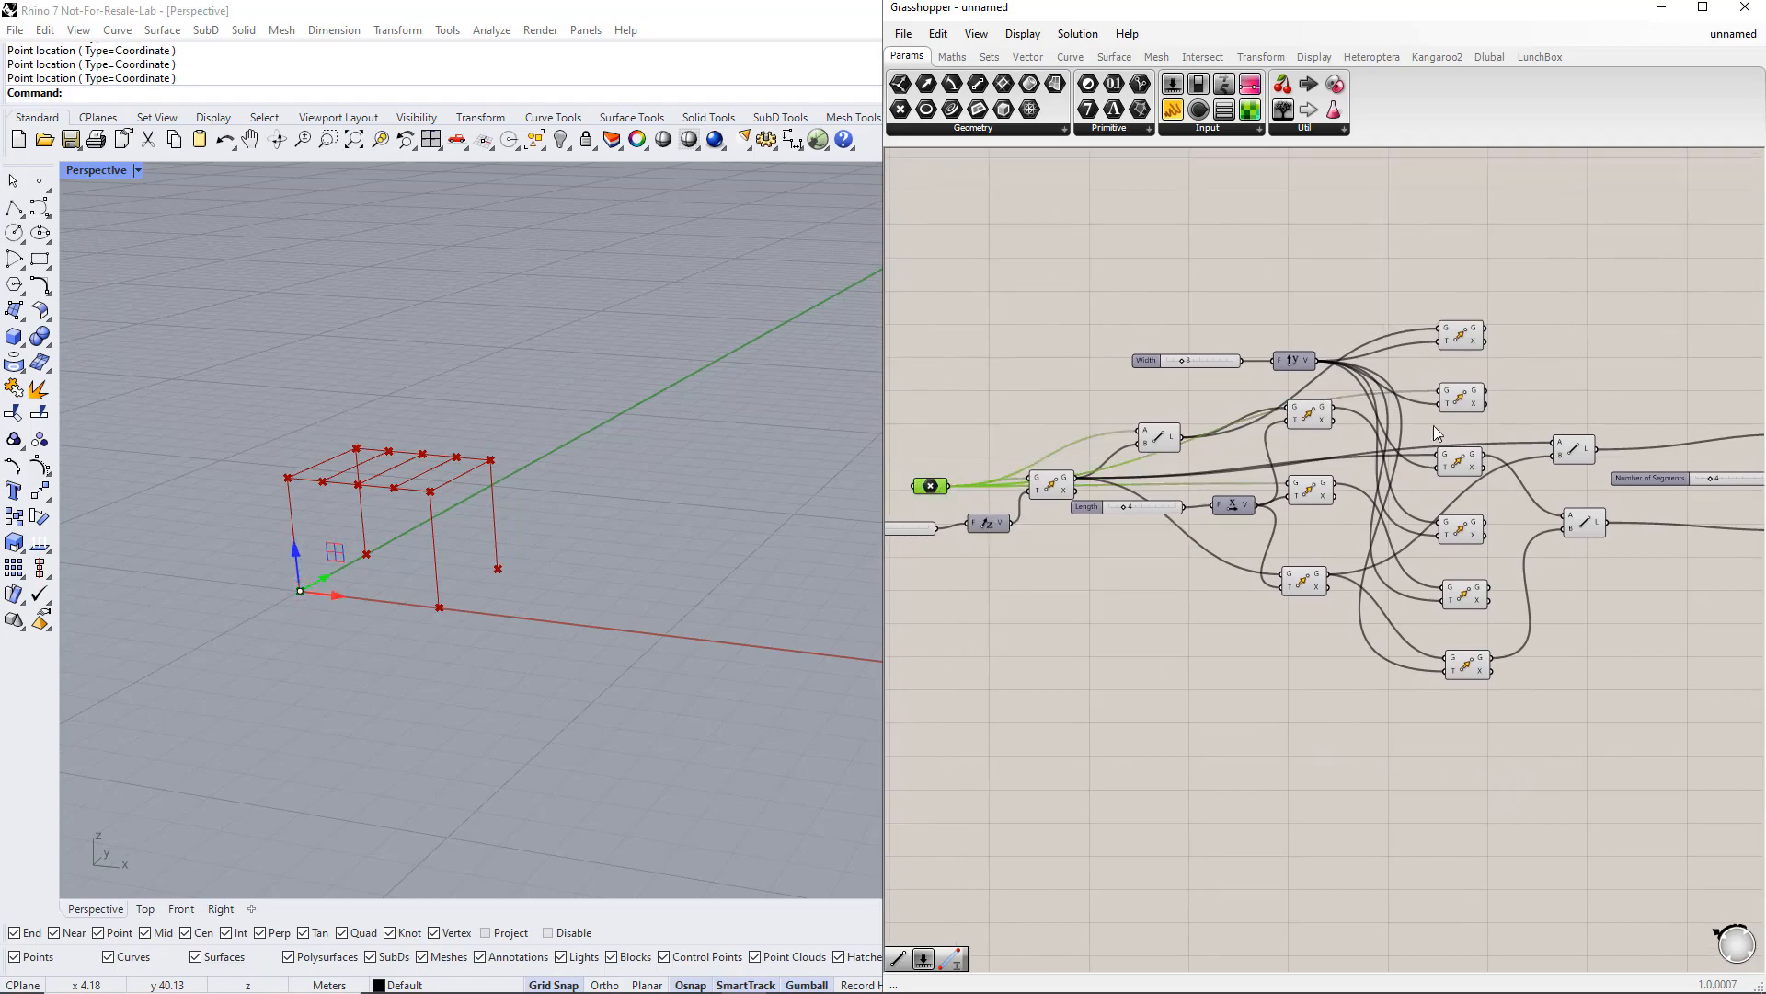
pyautogui.keyDown('shift'); pyautogui.click(1458, 397); pyautogui.keyUp('shift')
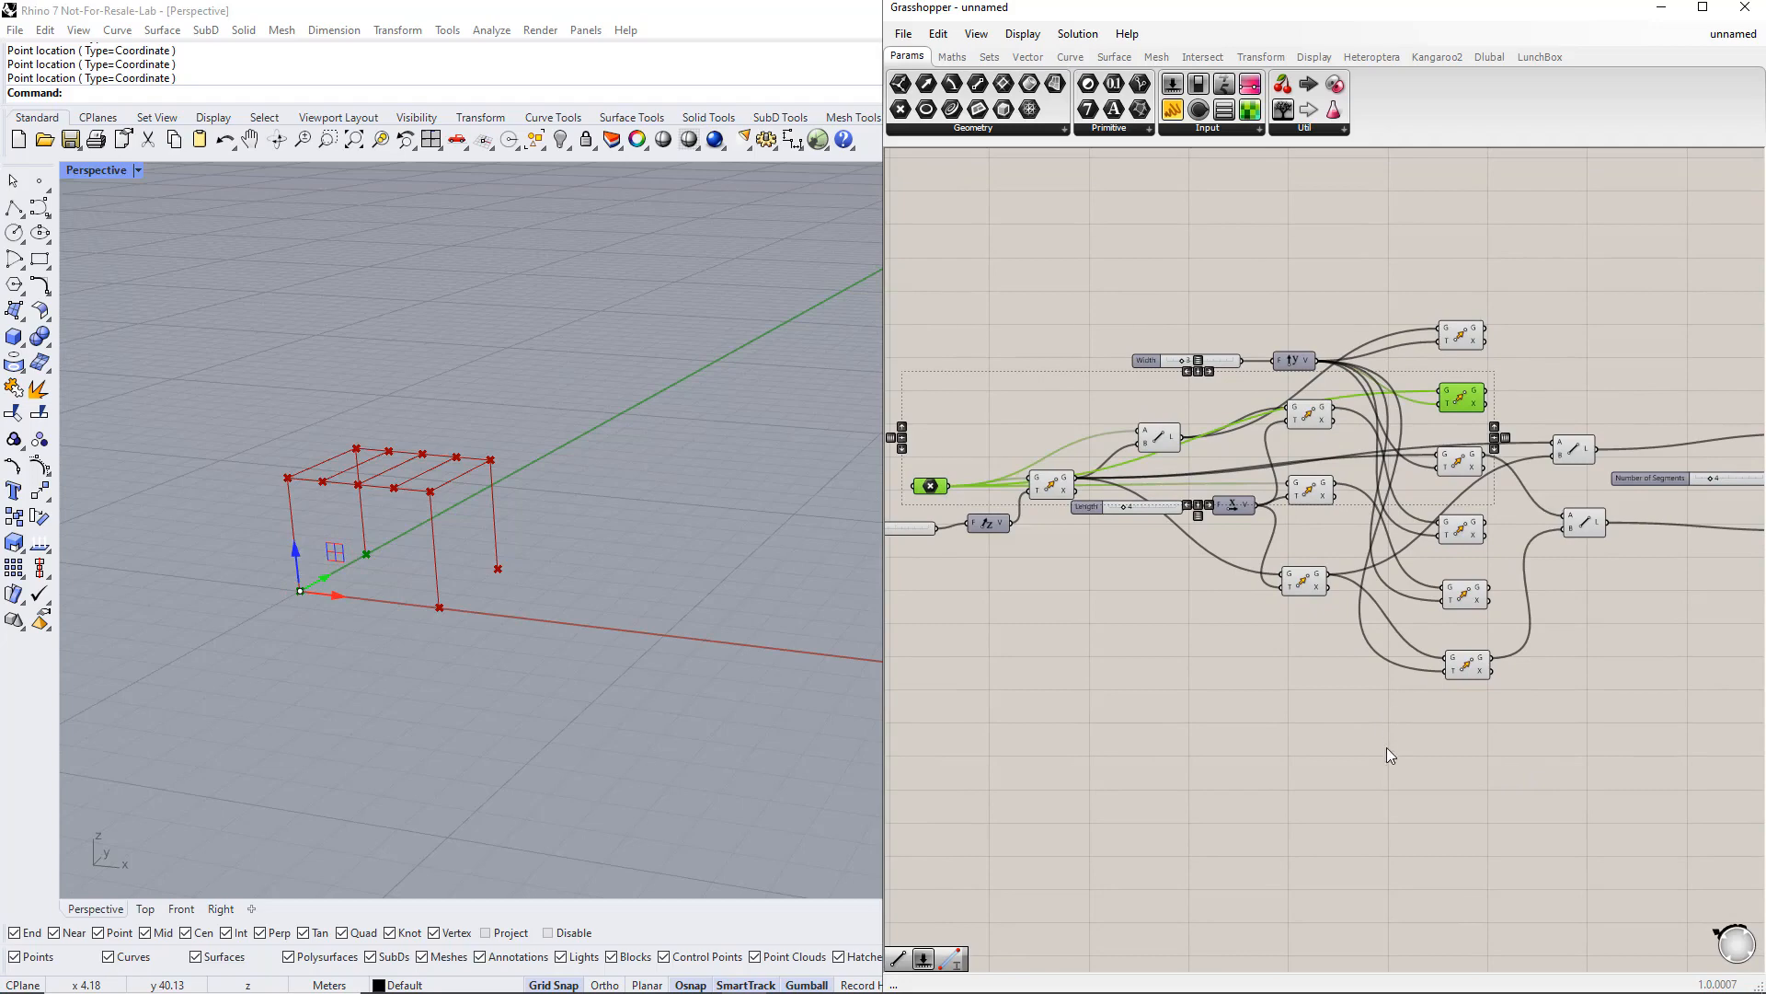
pyautogui.doubleClick(1299, 726)
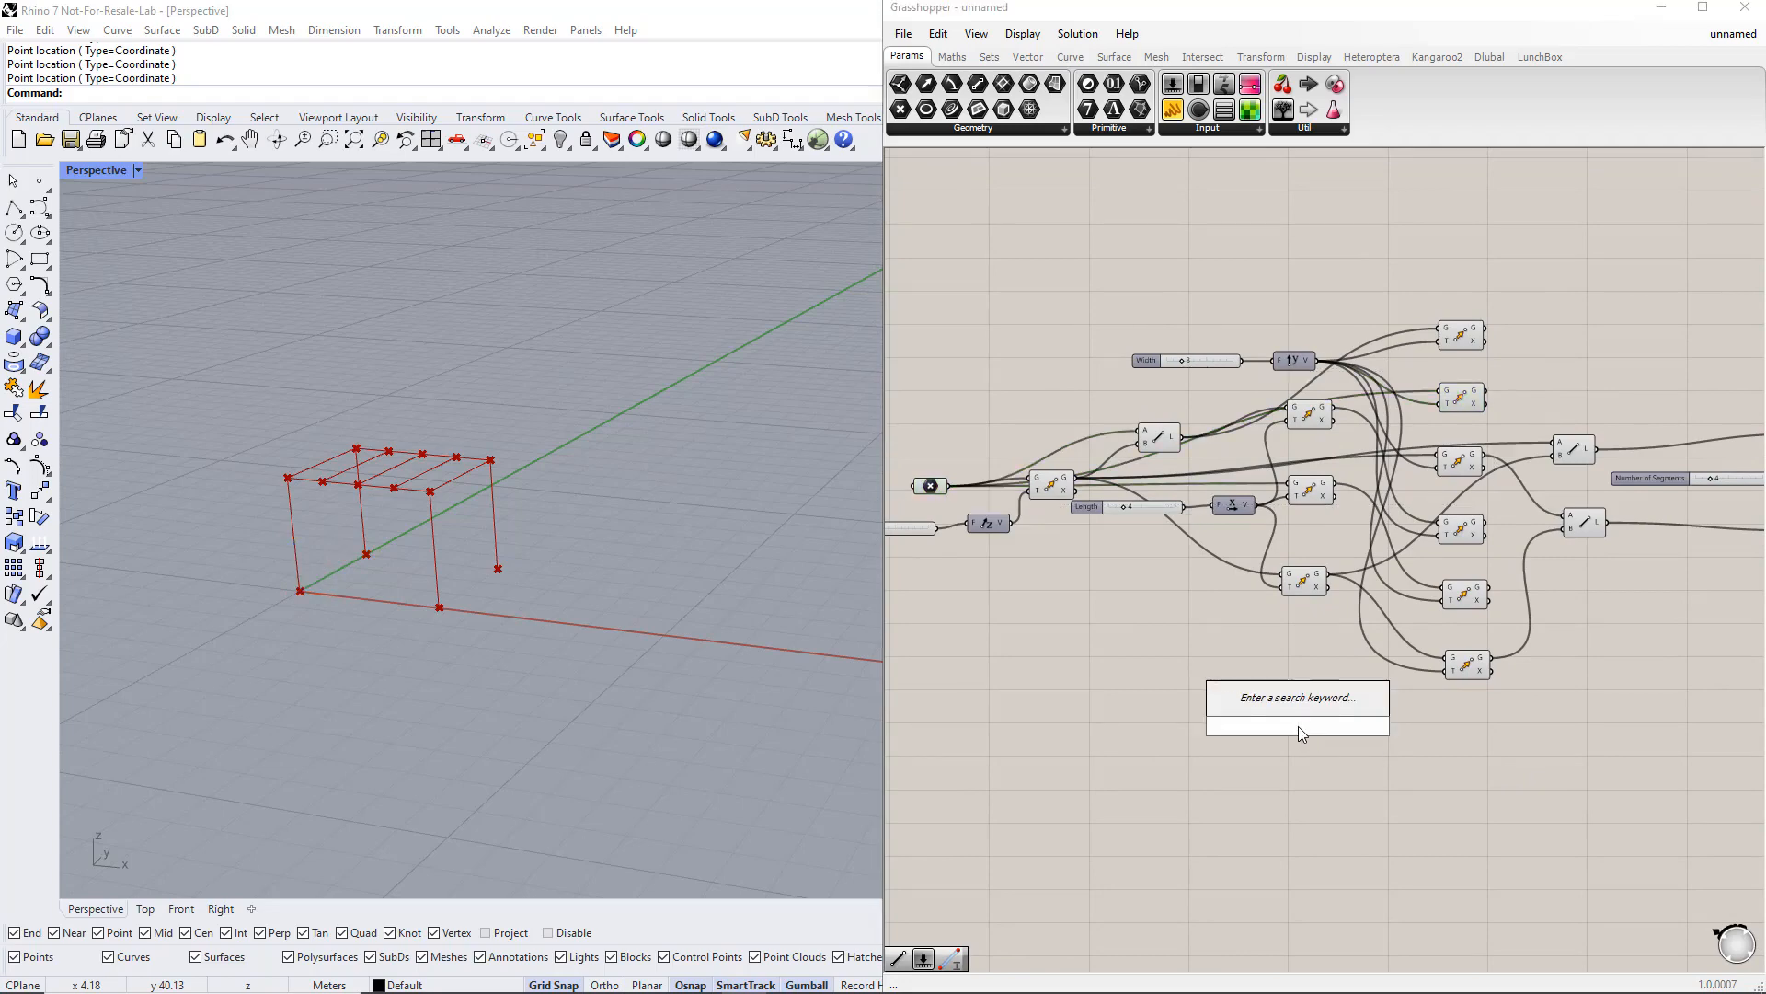
pyautogui.write('move')
pyautogui.press('Return')
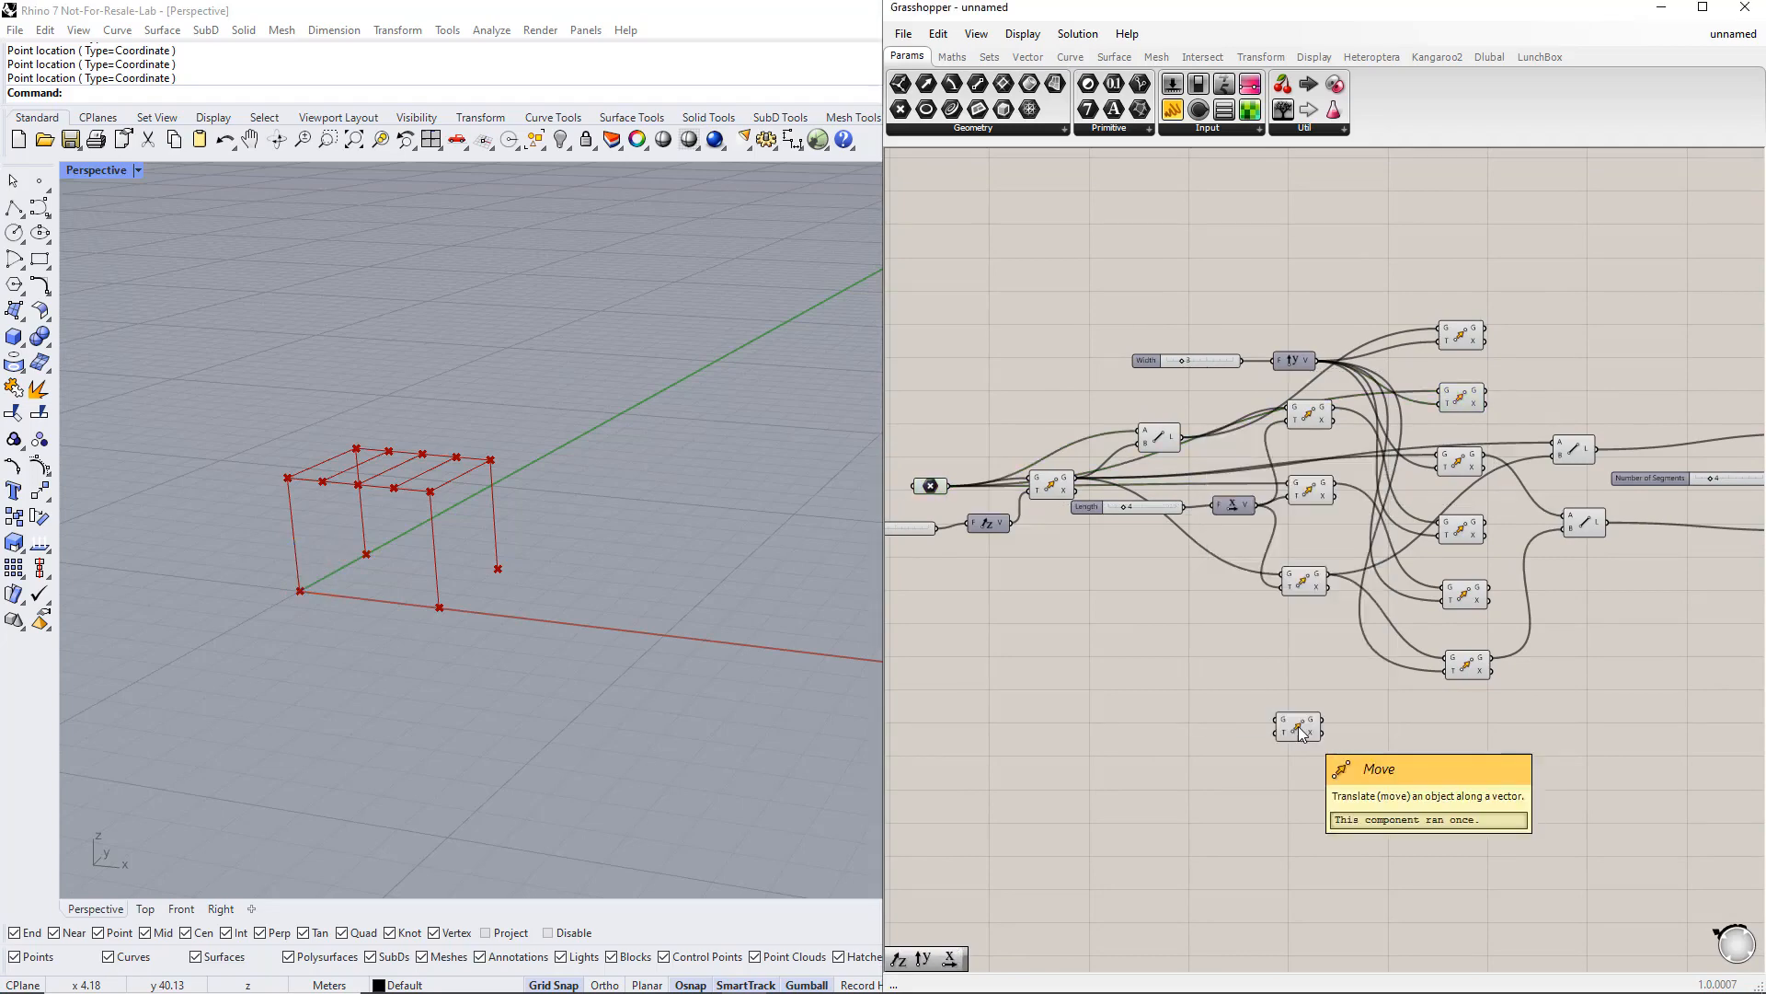
# Step: Add a Unit X vector feeding the Move's motion input, and connect the base point to its geometry input
pyautogui.doubleClick(1192, 717)
pyautogui.write('unit x')
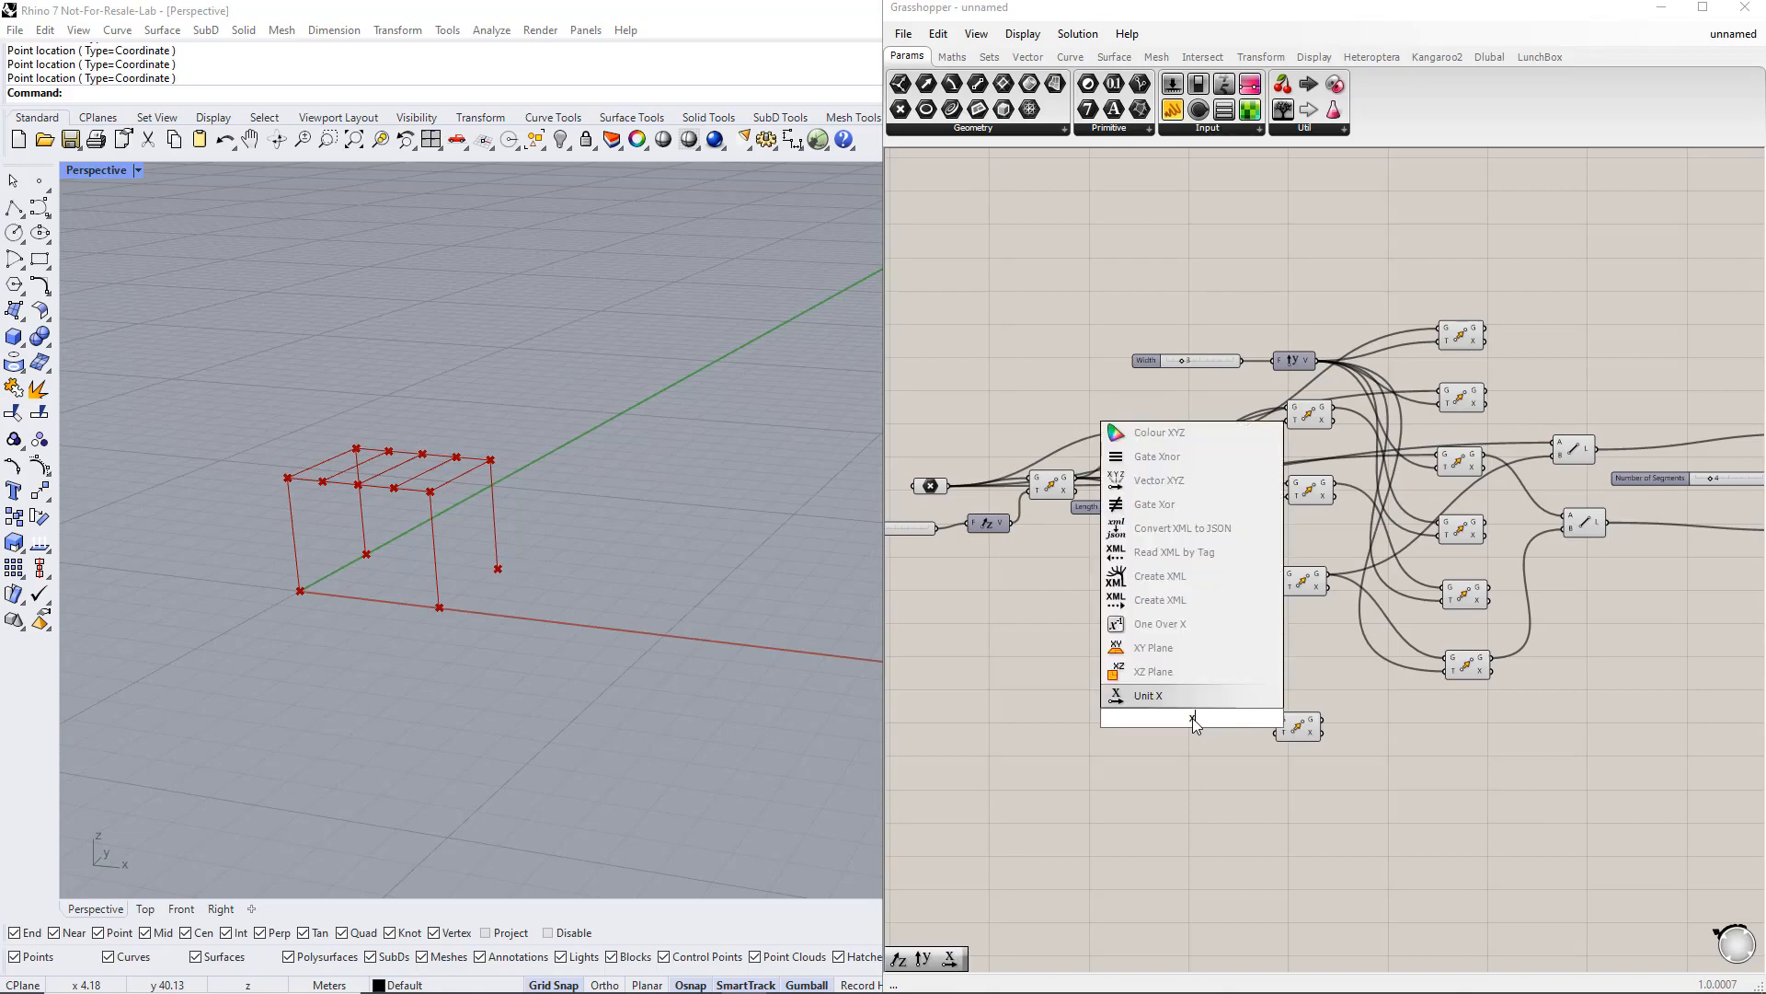
pyautogui.press('Return')
pyautogui.moveTo(1214, 719); pyautogui.dragTo(1277, 733)
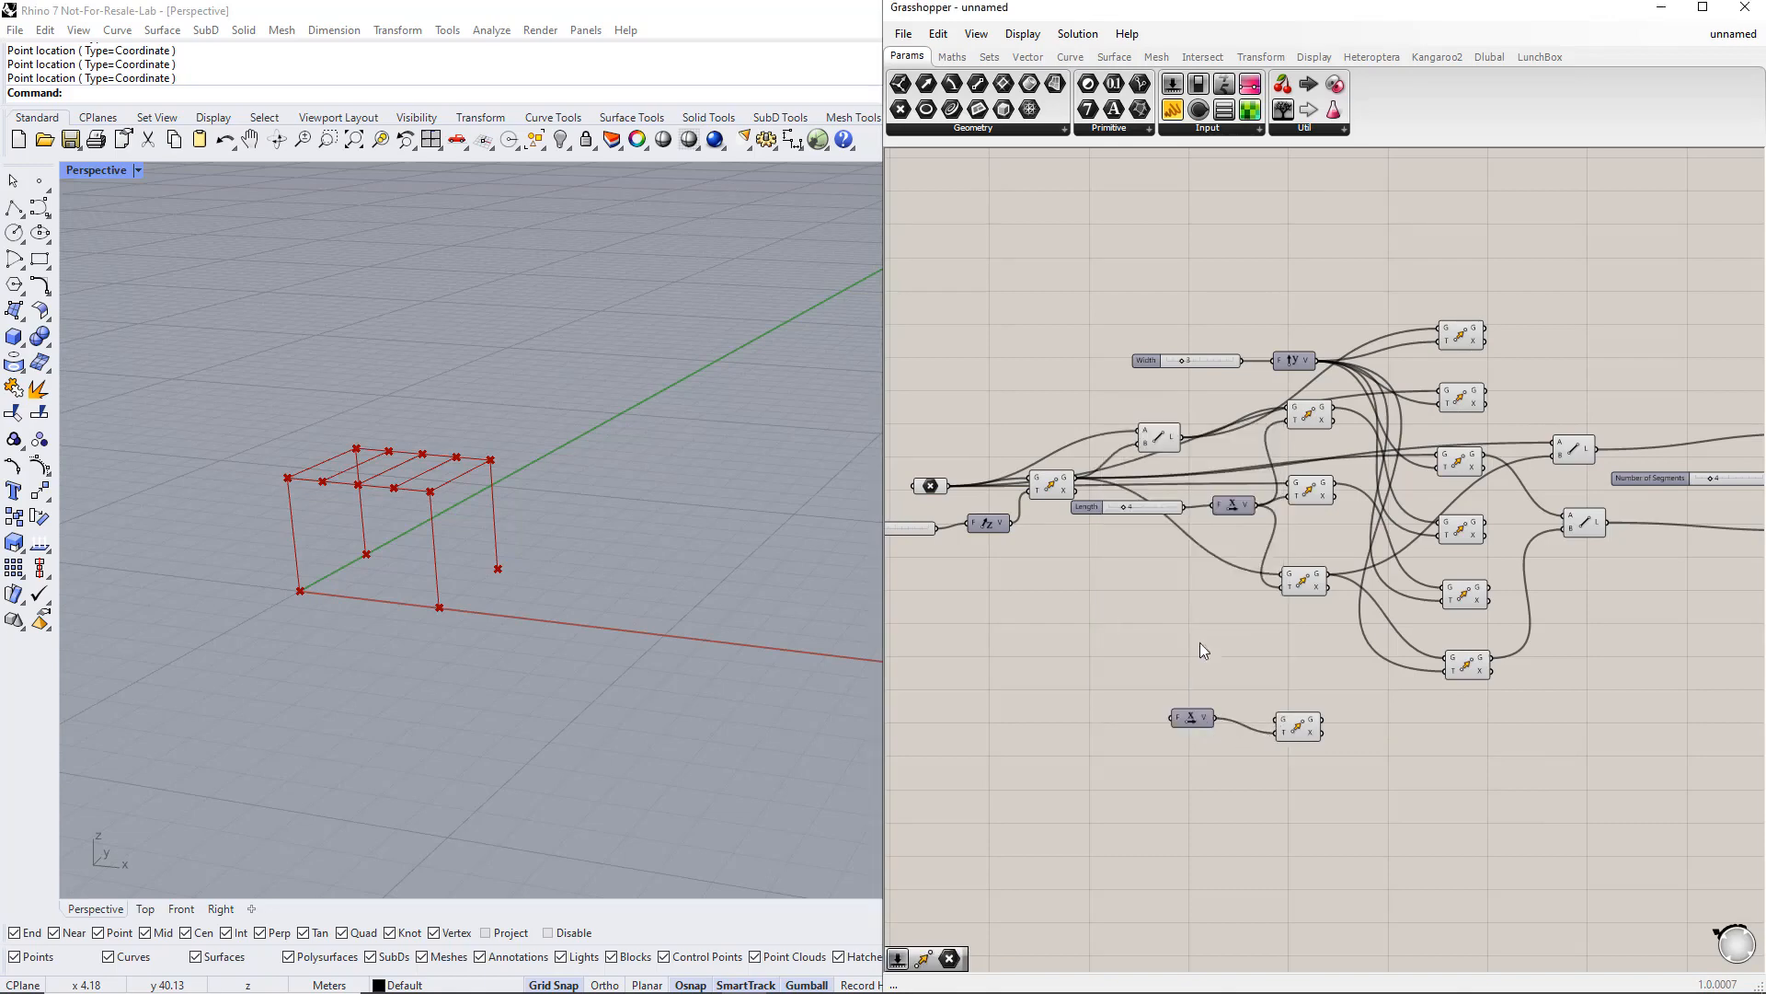
pyautogui.moveTo(957, 488); pyautogui.dragTo(1228, 732)
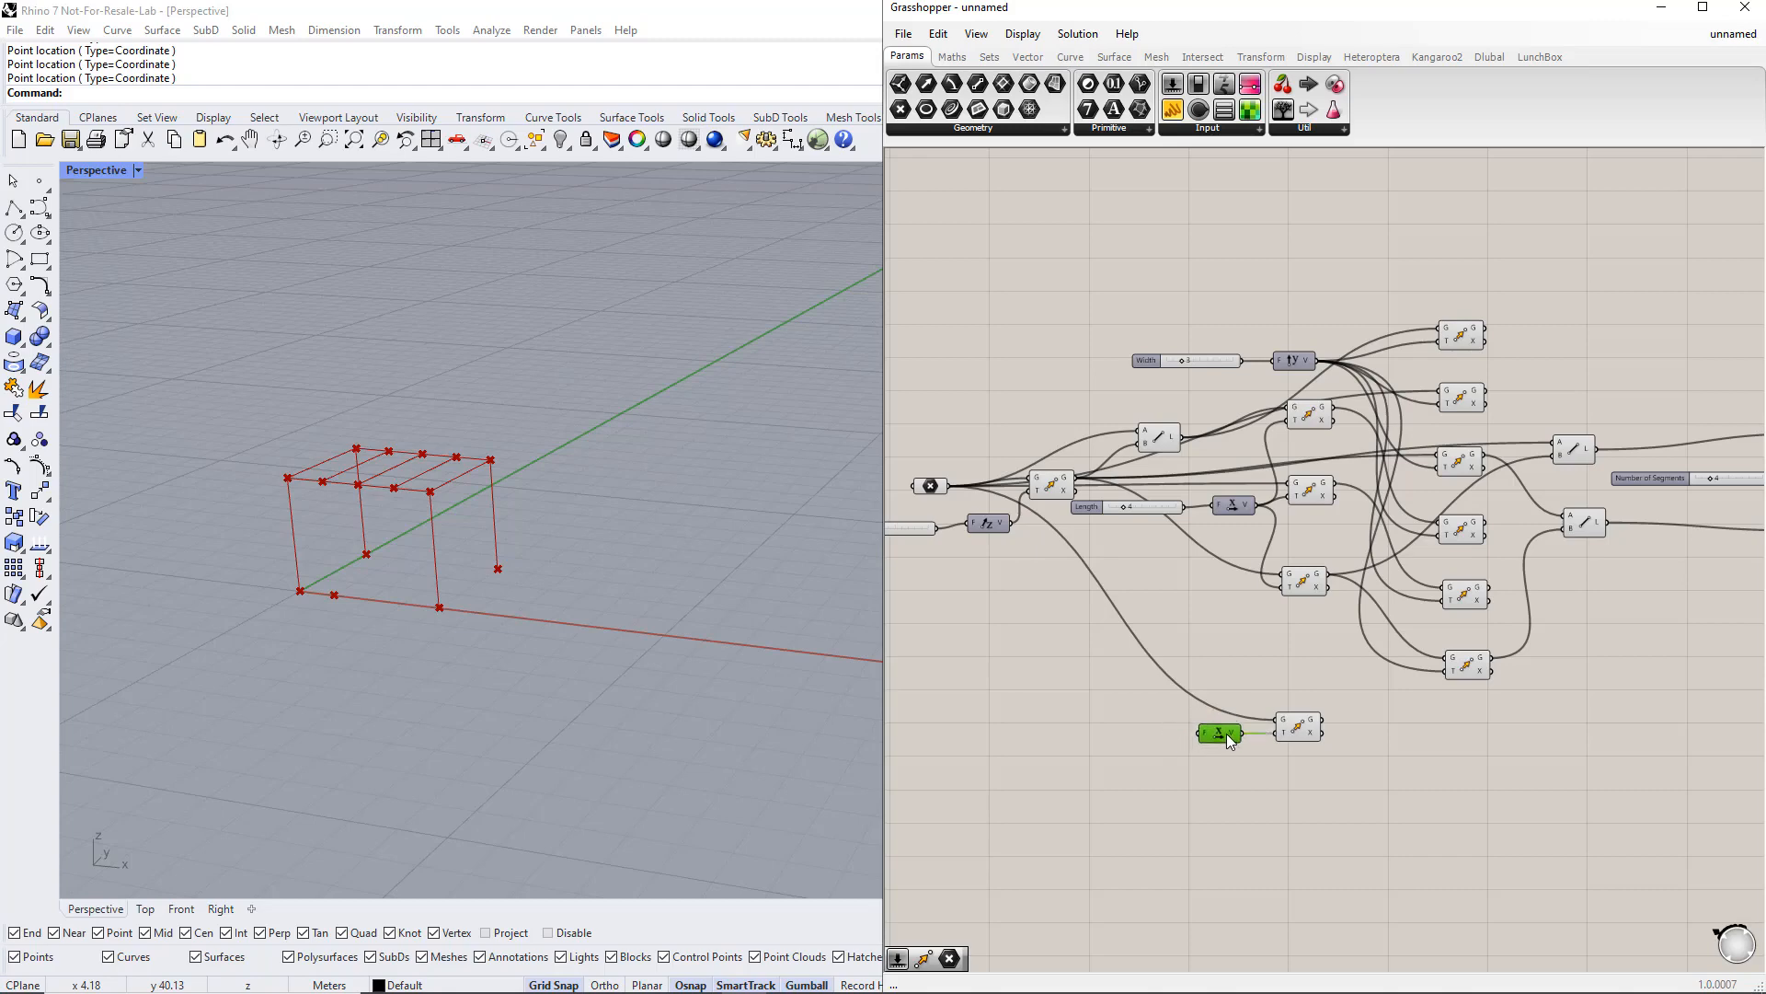
# Step: Create a number slider ranging from 0 to 5
pyautogui.doubleClick(1098, 737)
pyautogui.write('0')
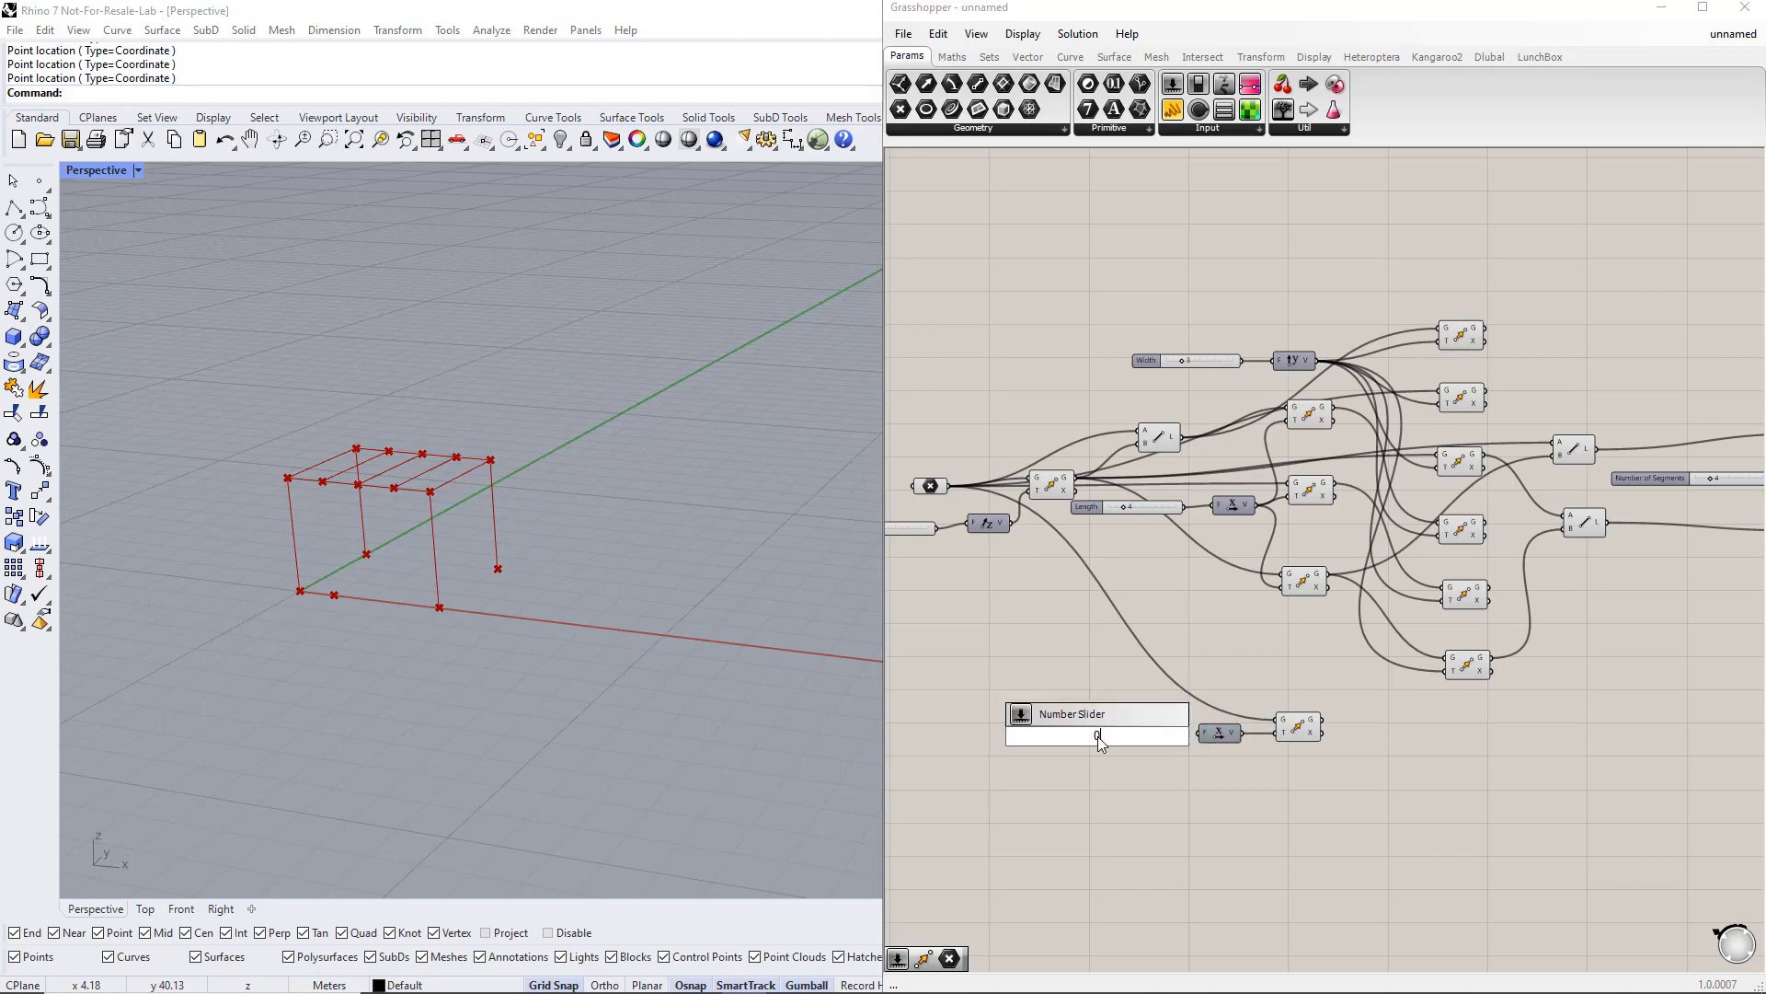
pyautogui.write('.5')
pyautogui.press('Return')
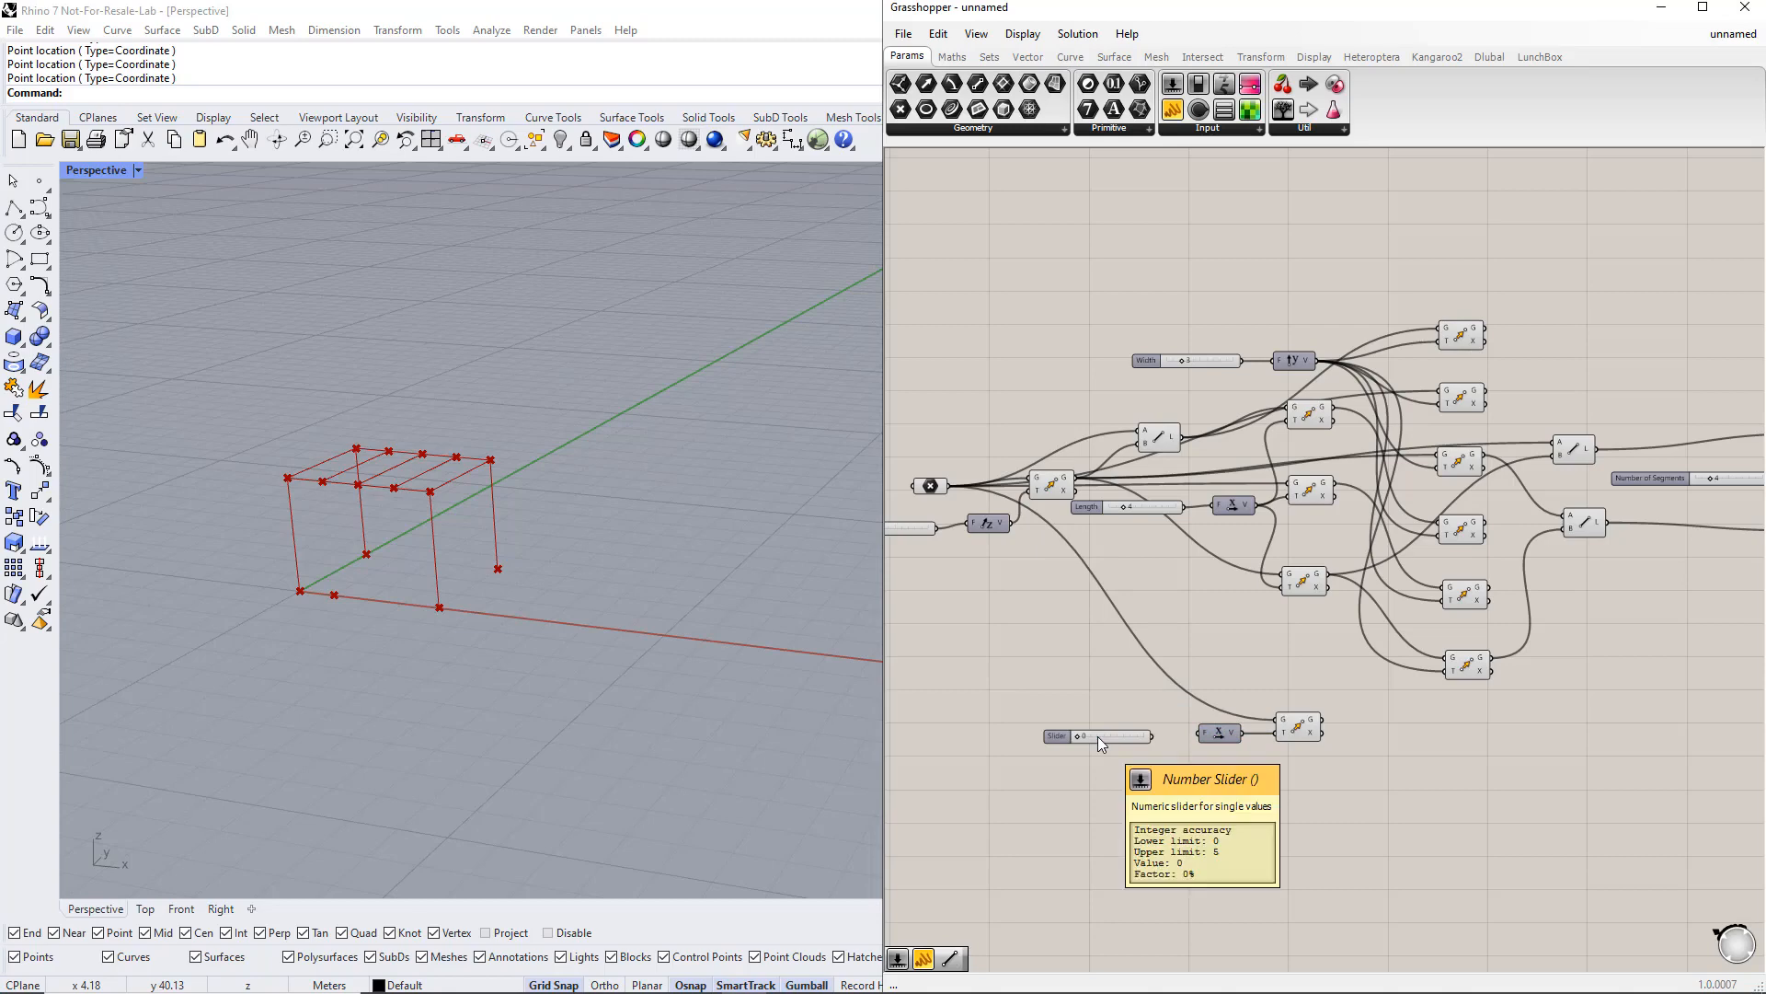
# Step: Rename the new slider to Distance and connect it to the Unit X factor input
pyautogui.rightClick(1060, 738)
pyautogui.write('D')
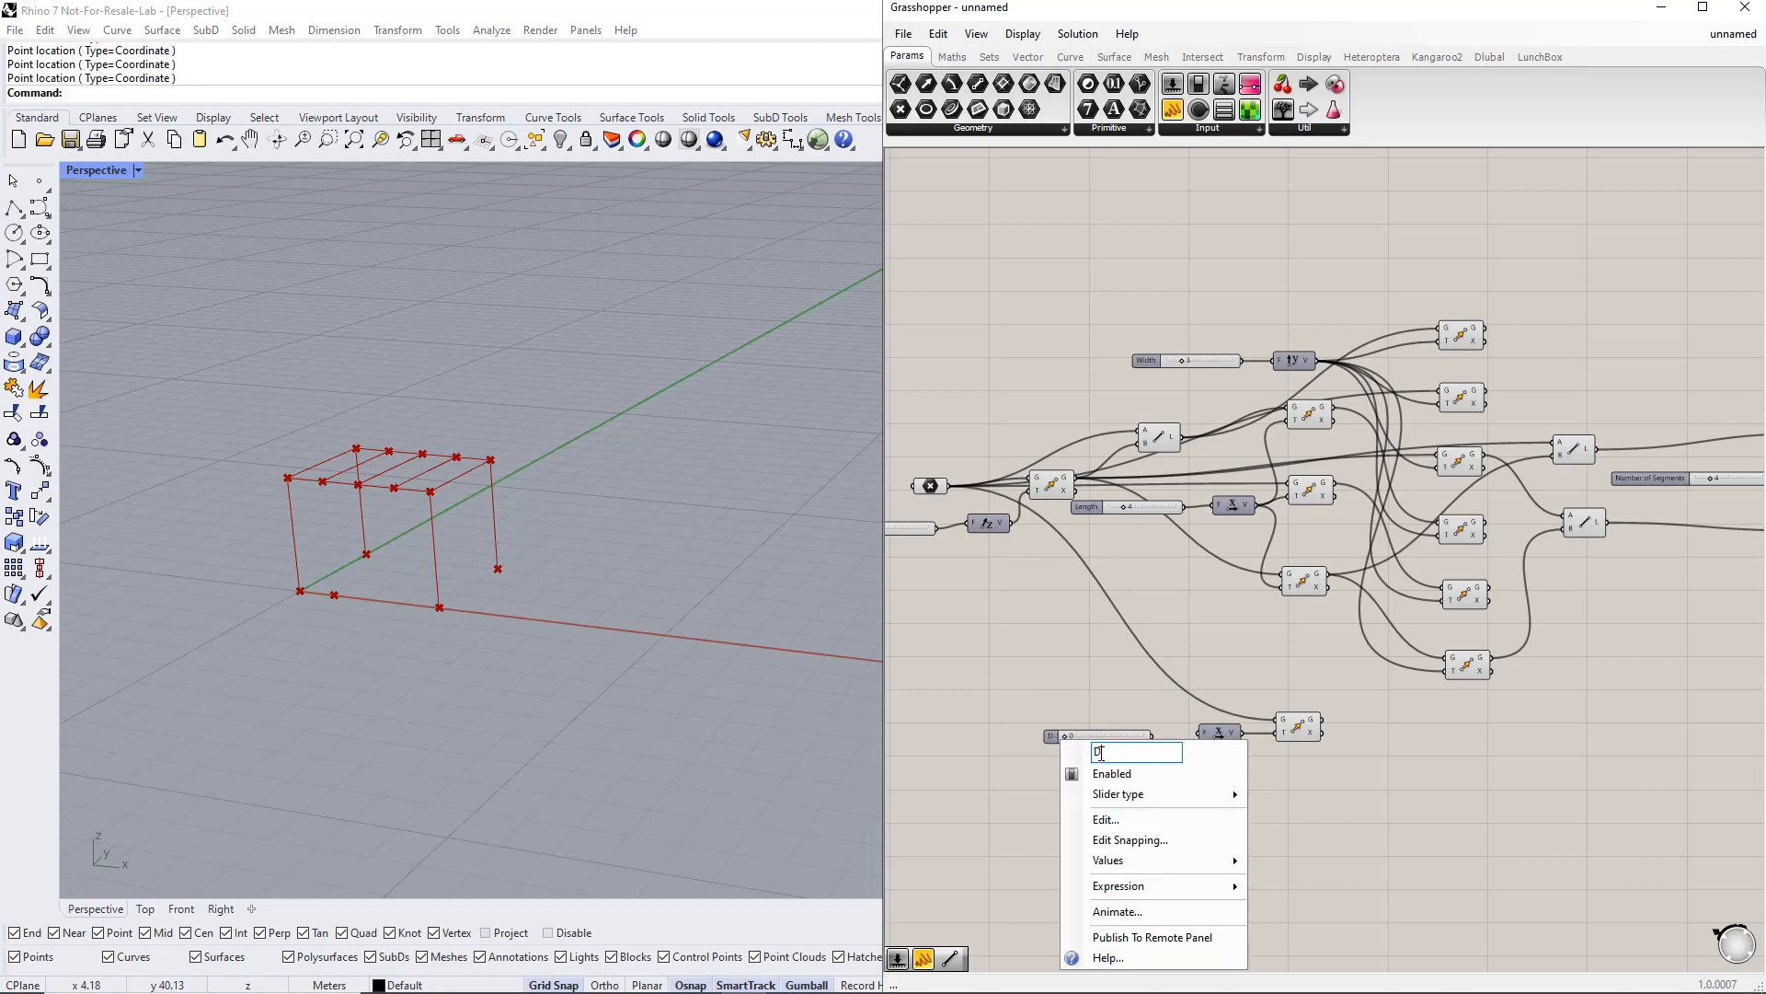
pyautogui.write('istance')
pyautogui.press('Return')
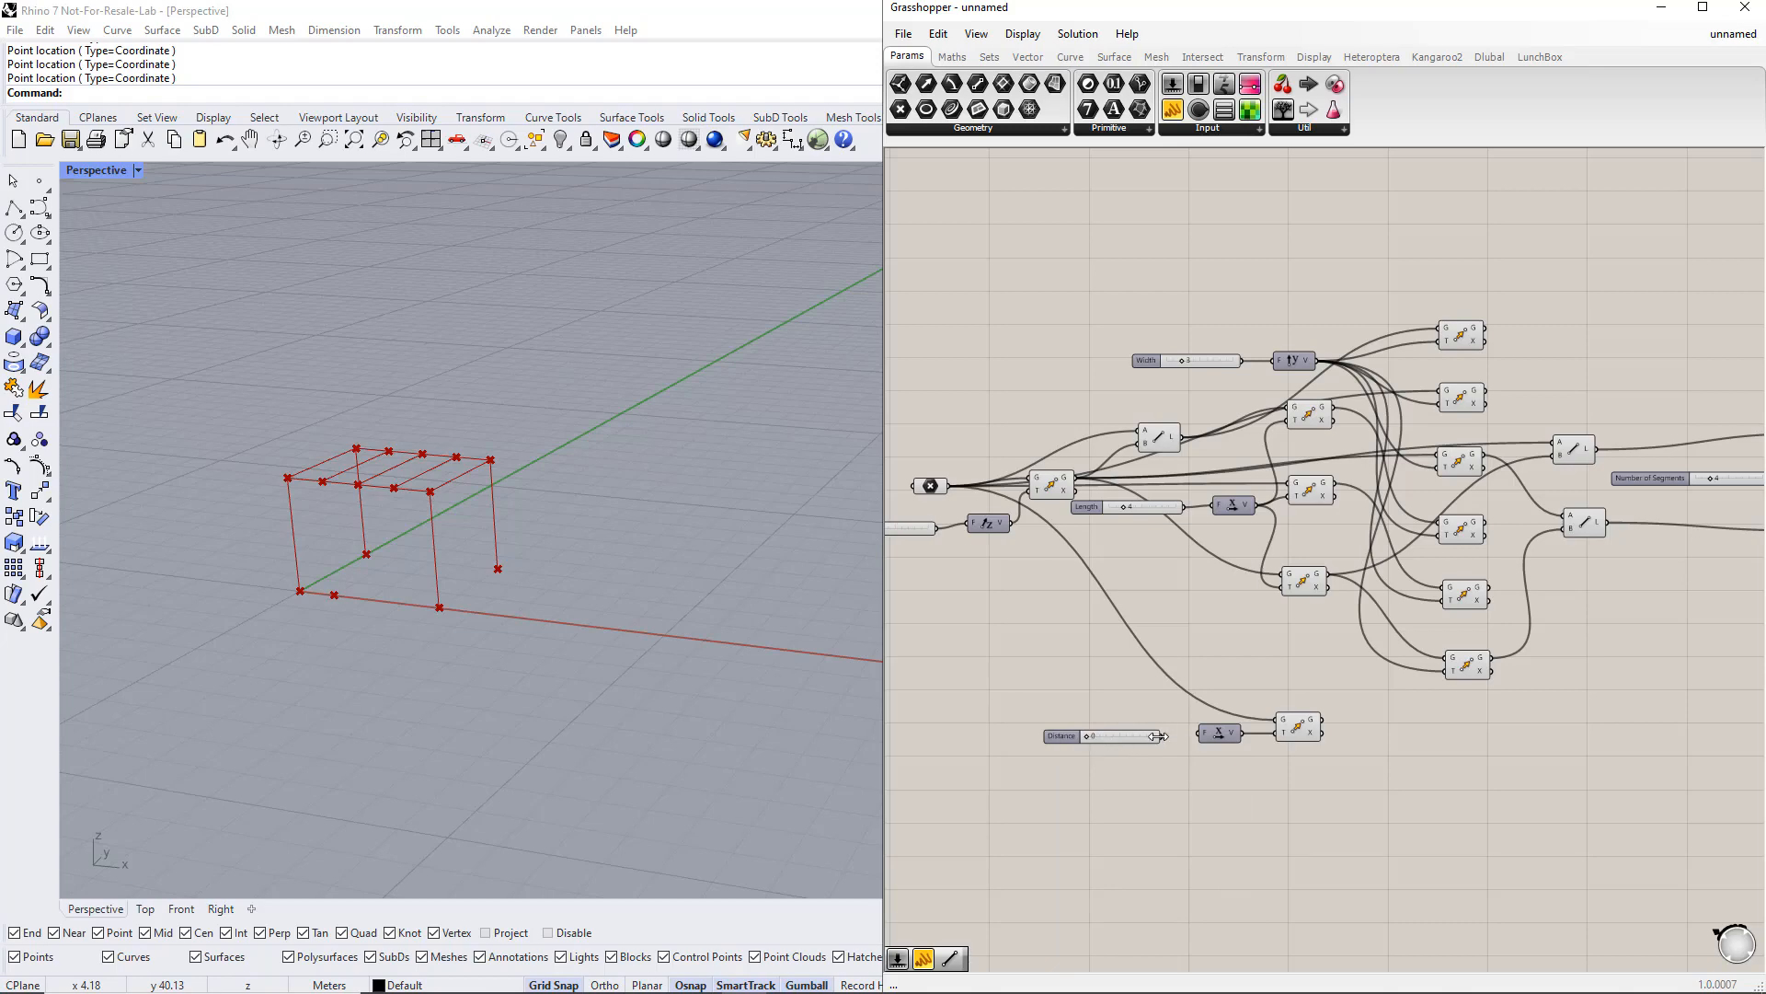
pyautogui.moveTo(1161, 736); pyautogui.dragTo(1198, 733)
# Step: Apply the expression -x to the Move component's motion input
pyautogui.rightClick(1285, 733)
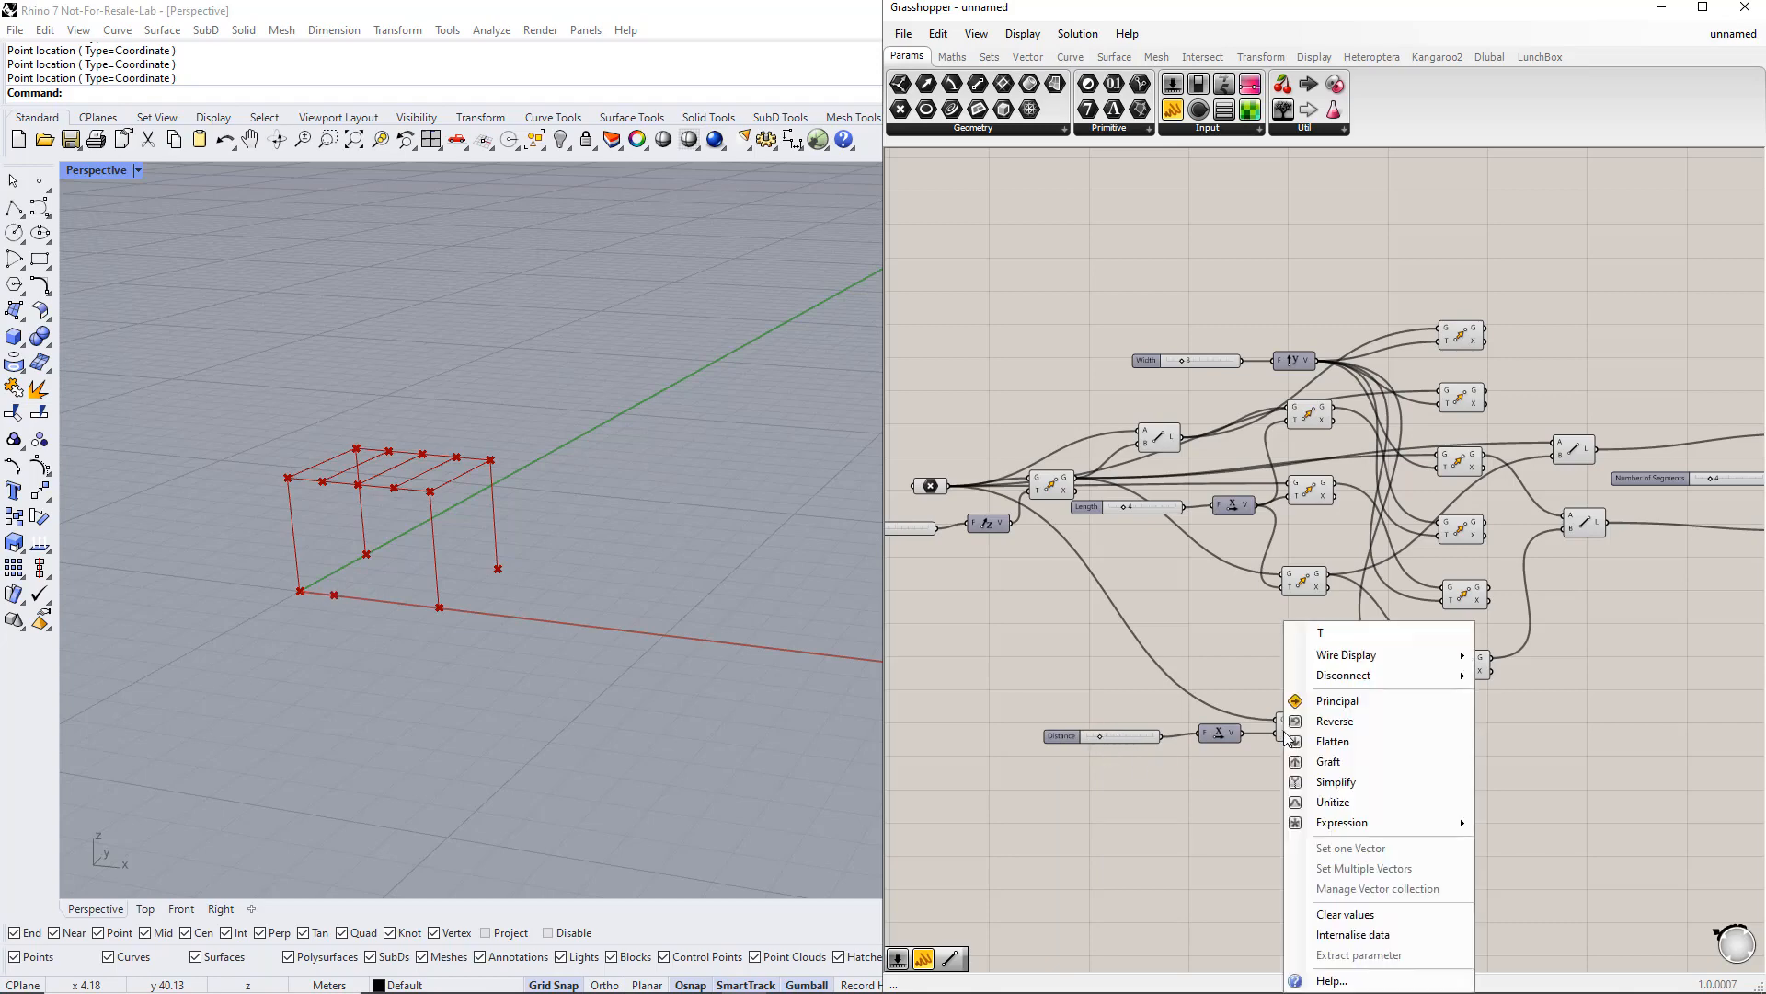
pyautogui.moveTo(1396, 828)
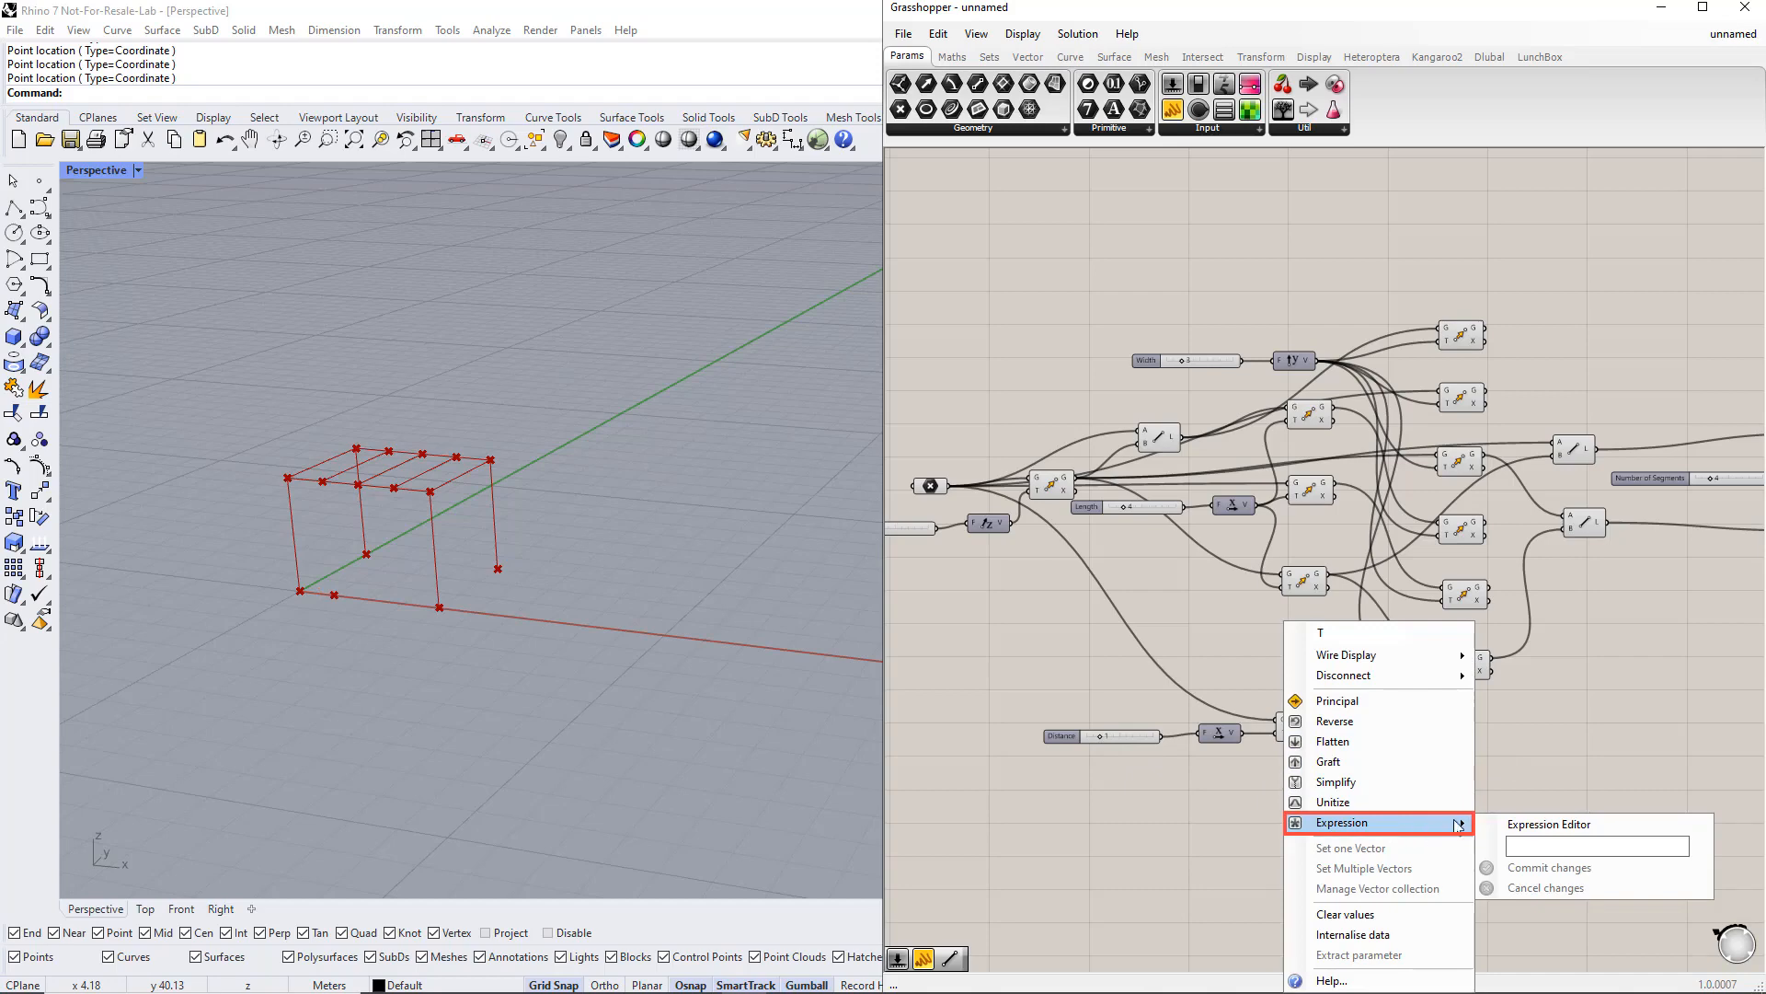
pyautogui.click(1525, 847)
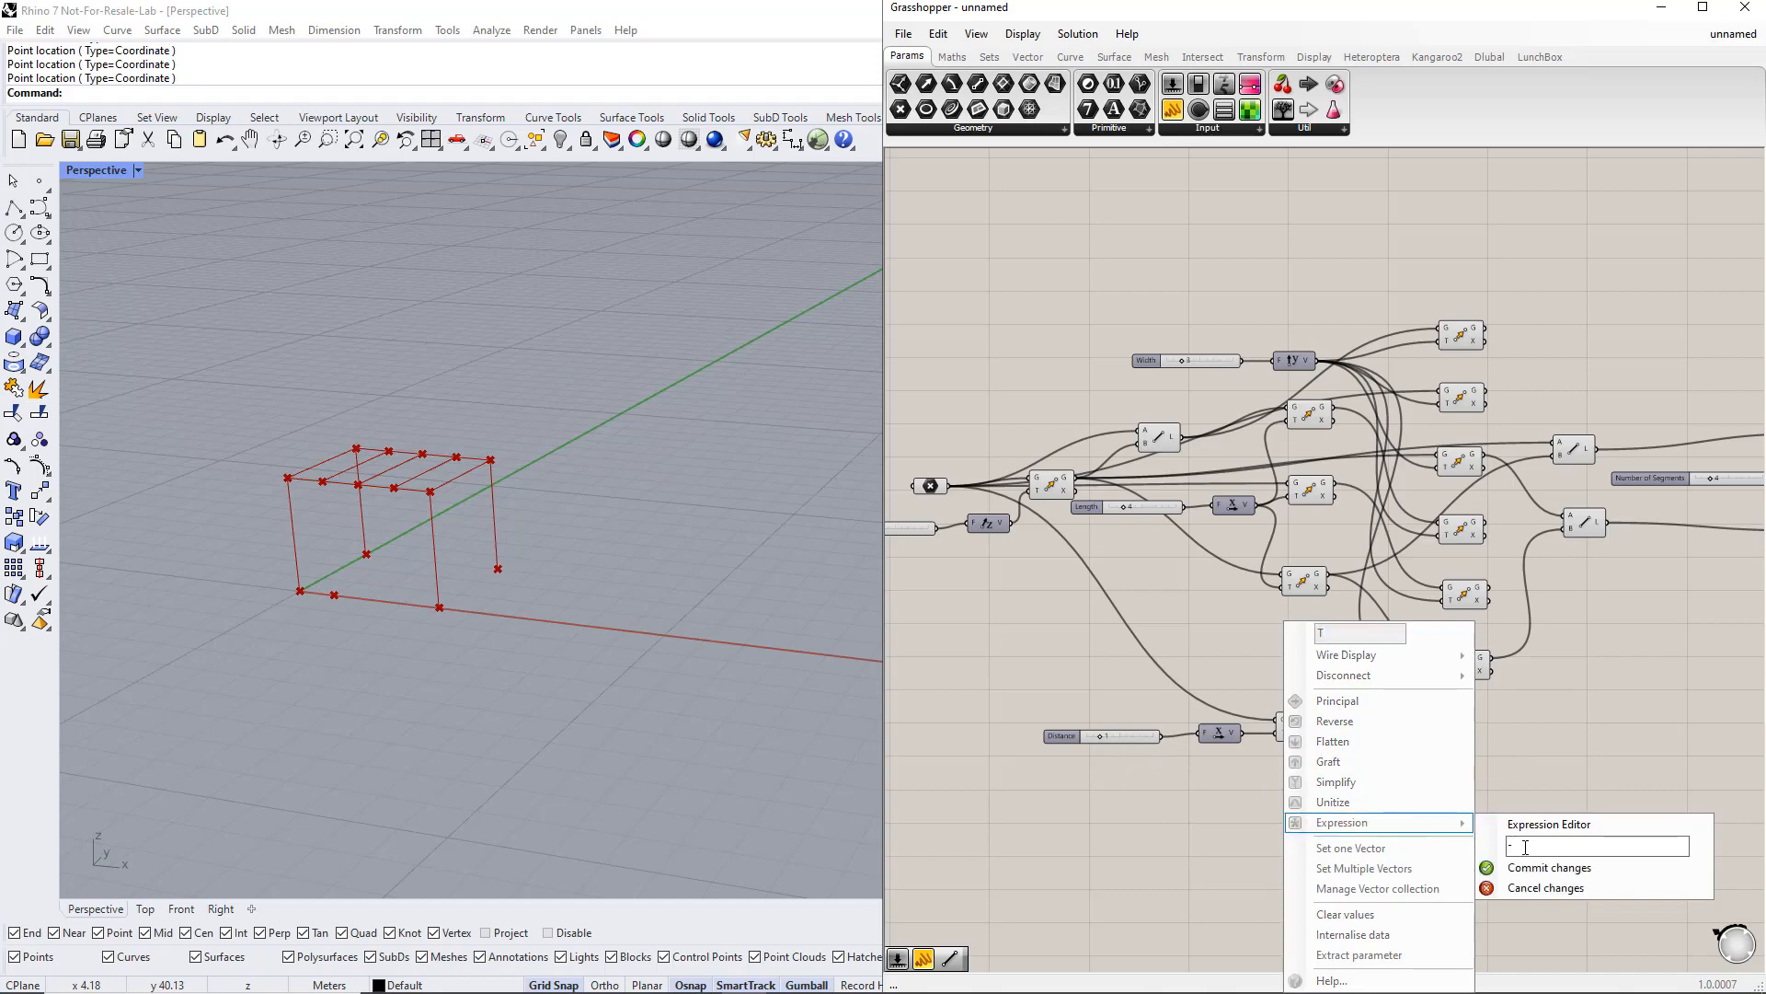
pyautogui.write('-x')
pyautogui.click(1530, 868)
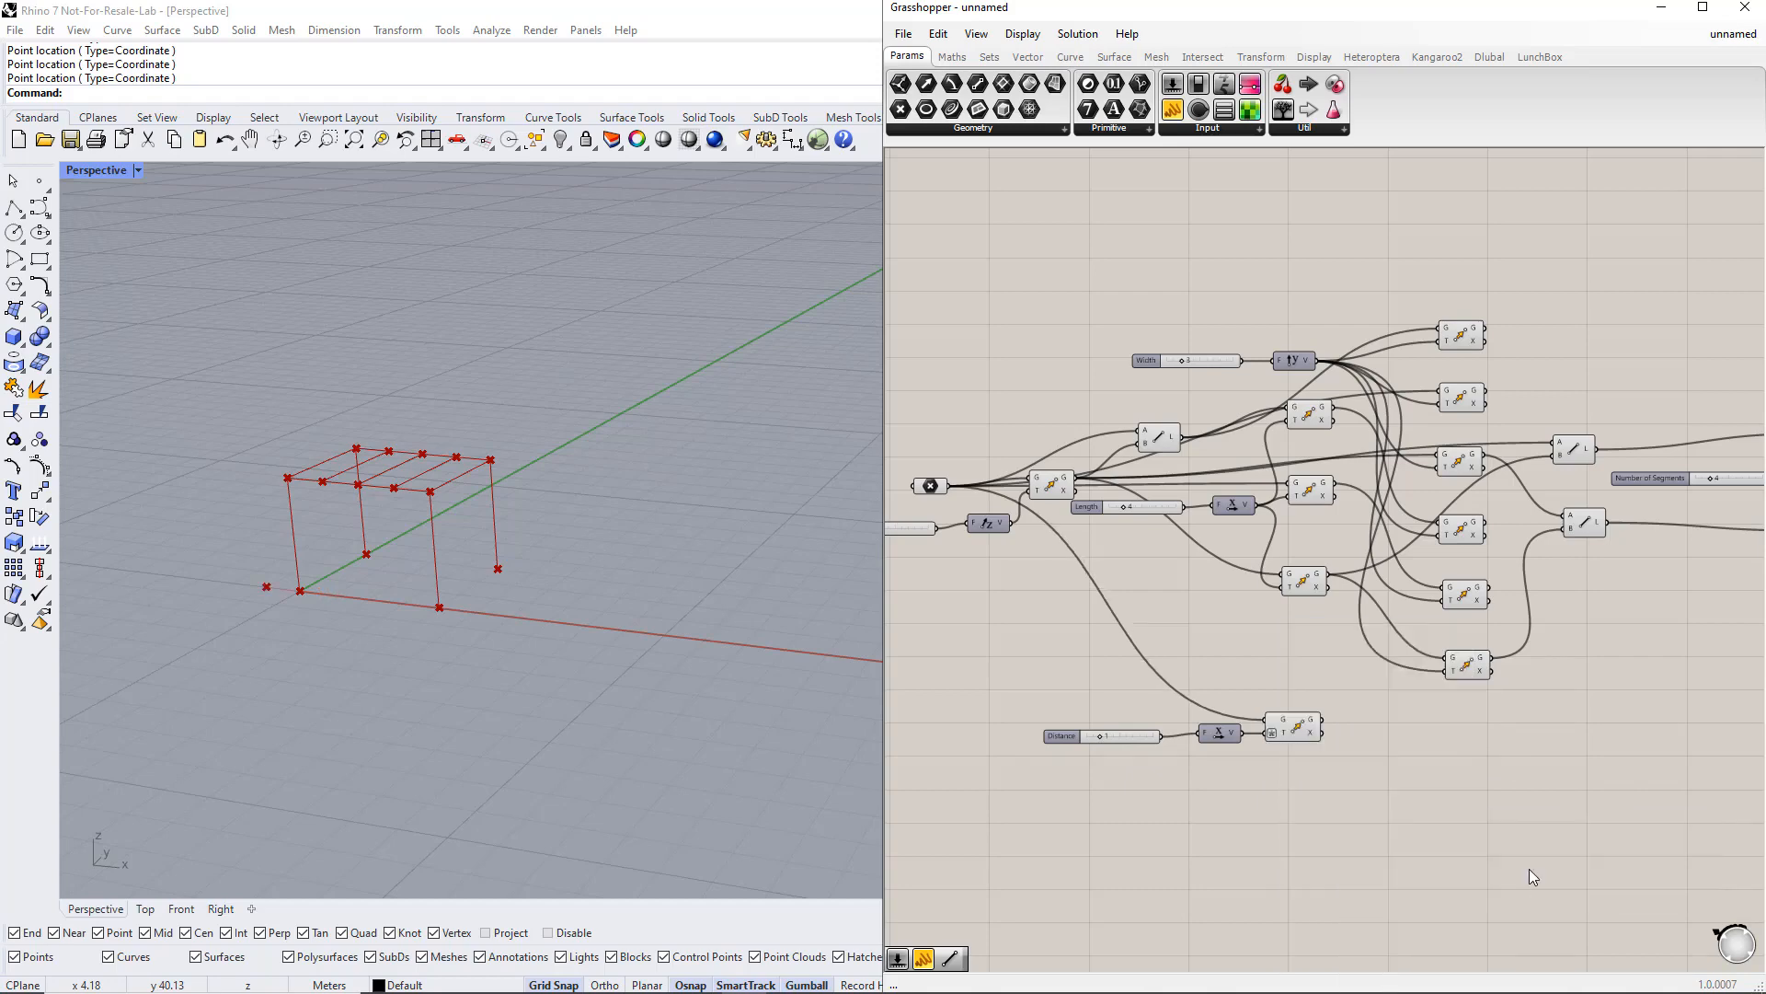
# Step: Set the Distance slider to about 2.592
pyautogui.rightClick(1069, 738)
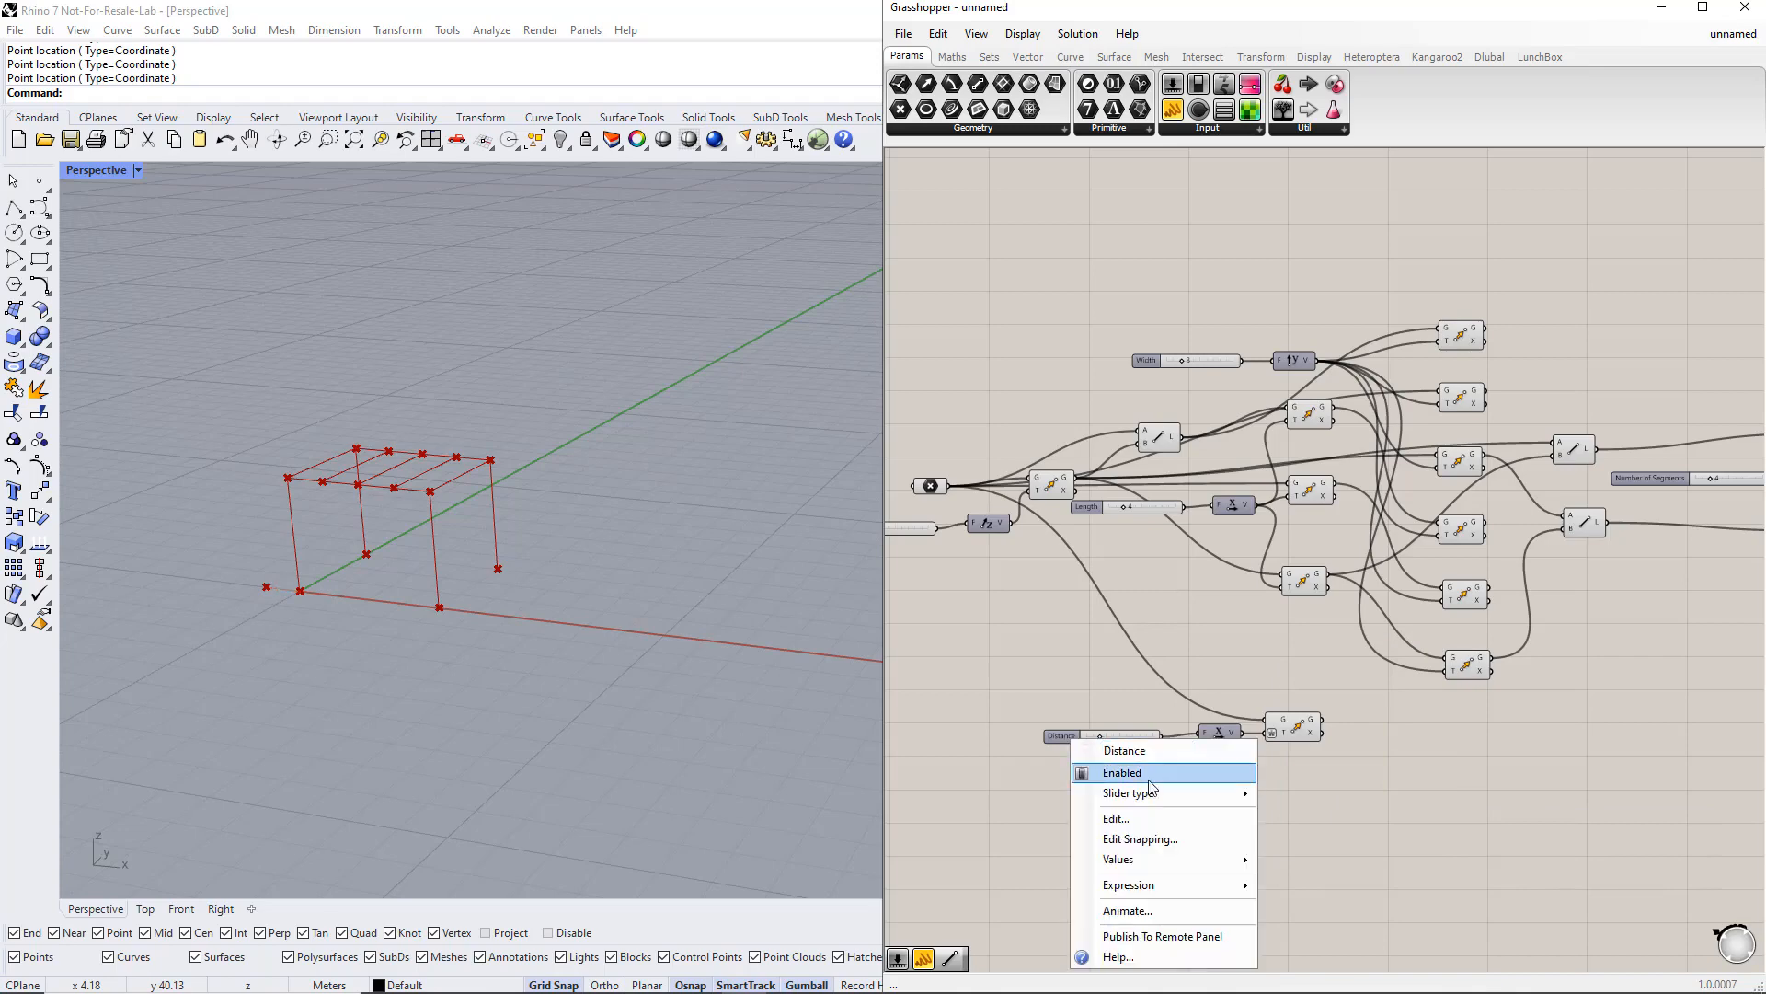
pyautogui.moveTo(1118, 792)
pyautogui.click(1288, 789)
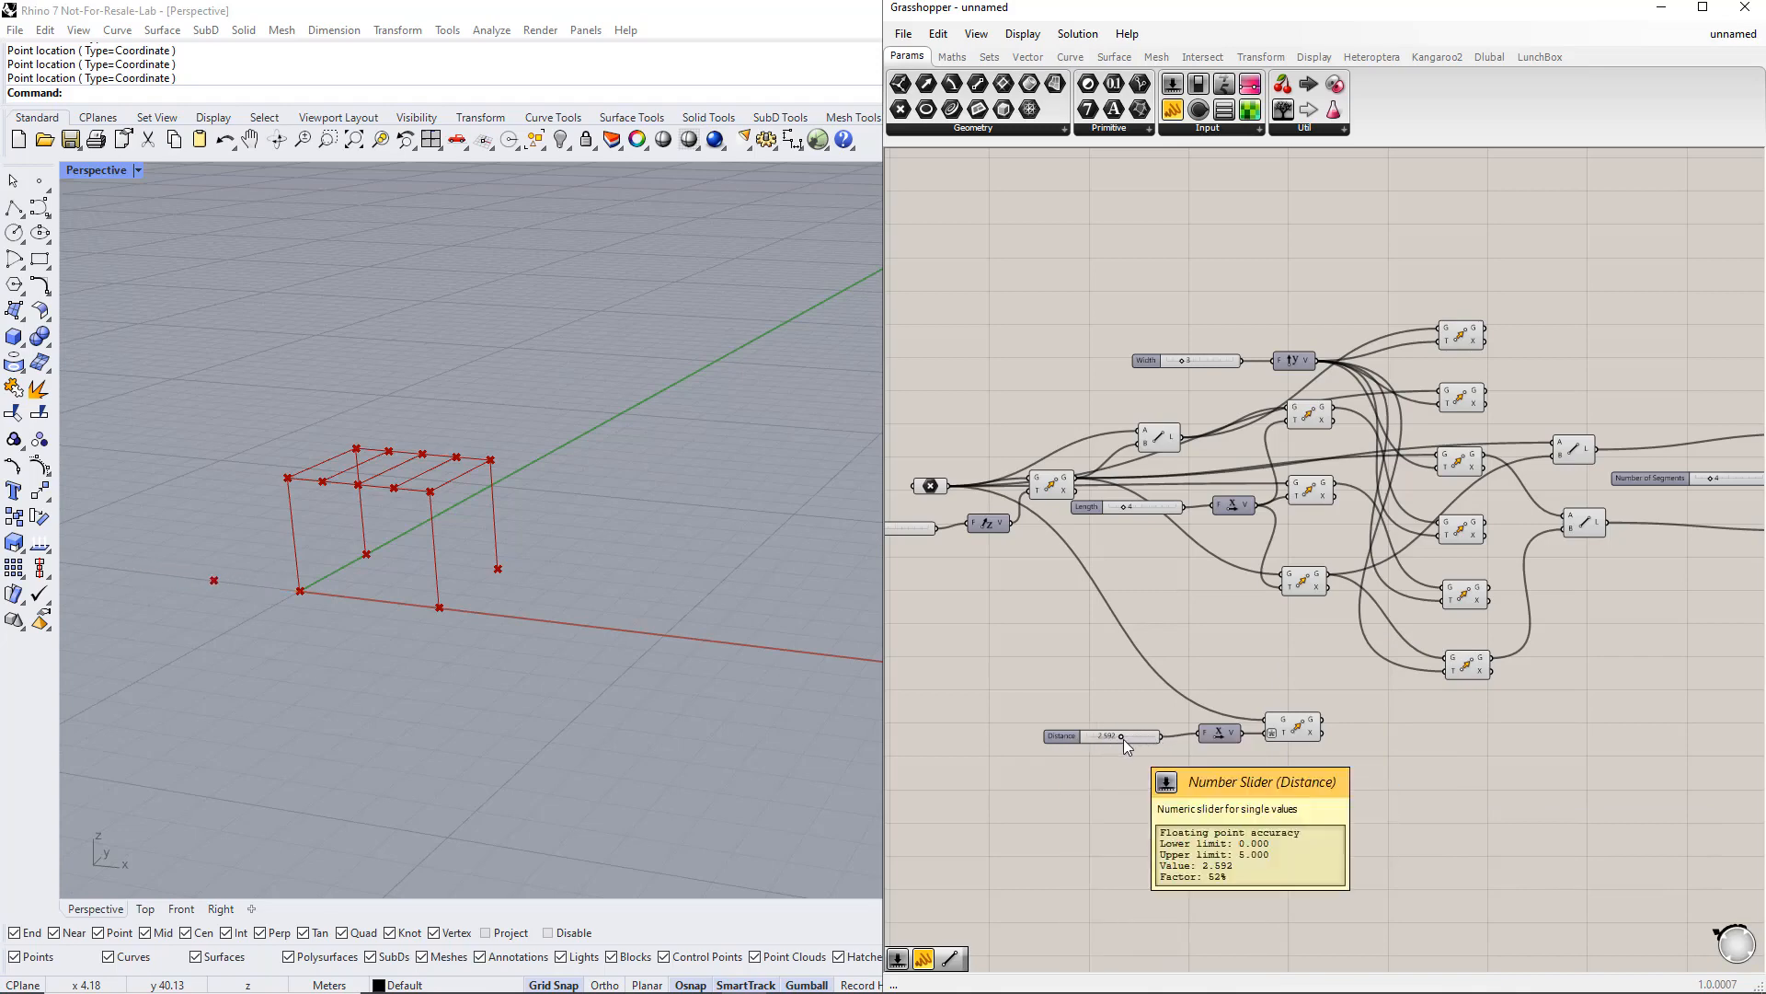
# Step: Duplicate the Move component and connect another moved corner point as its geometry
pyautogui.moveTo(1302, 727); pyautogui.dragTo(1338, 780)
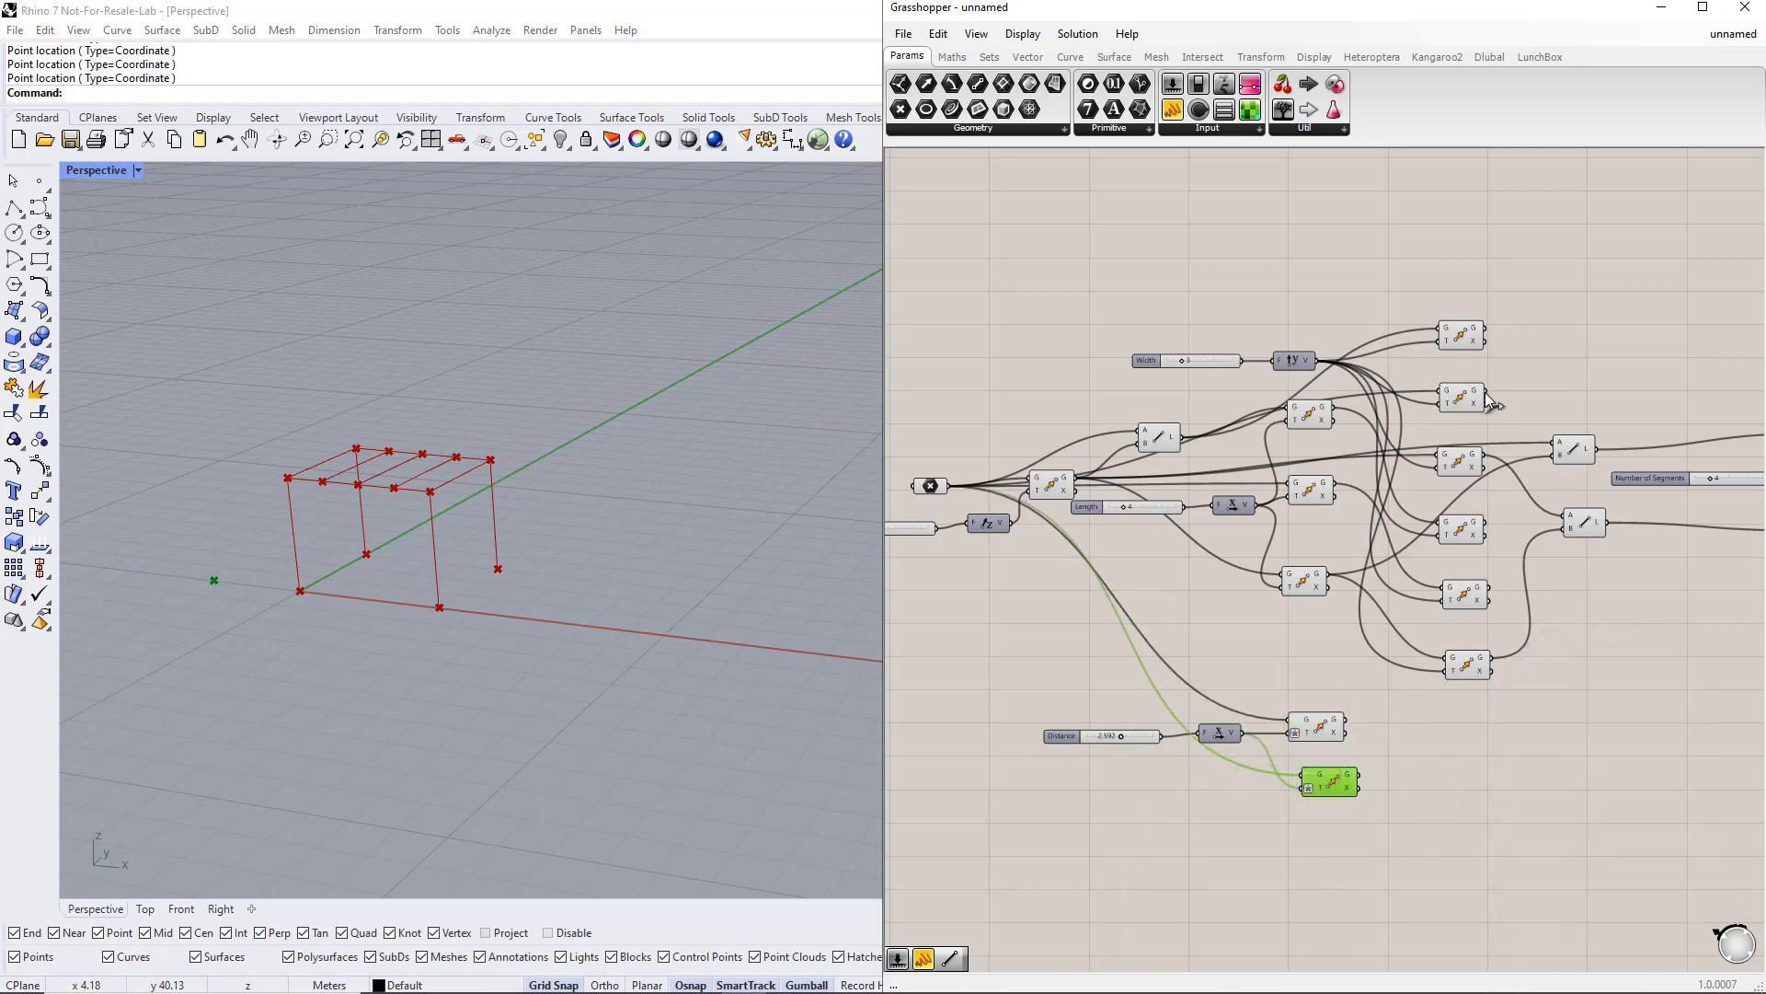
pyautogui.moveTo(1483, 391); pyautogui.dragTo(1375, 728)
pyautogui.click(1521, 764)
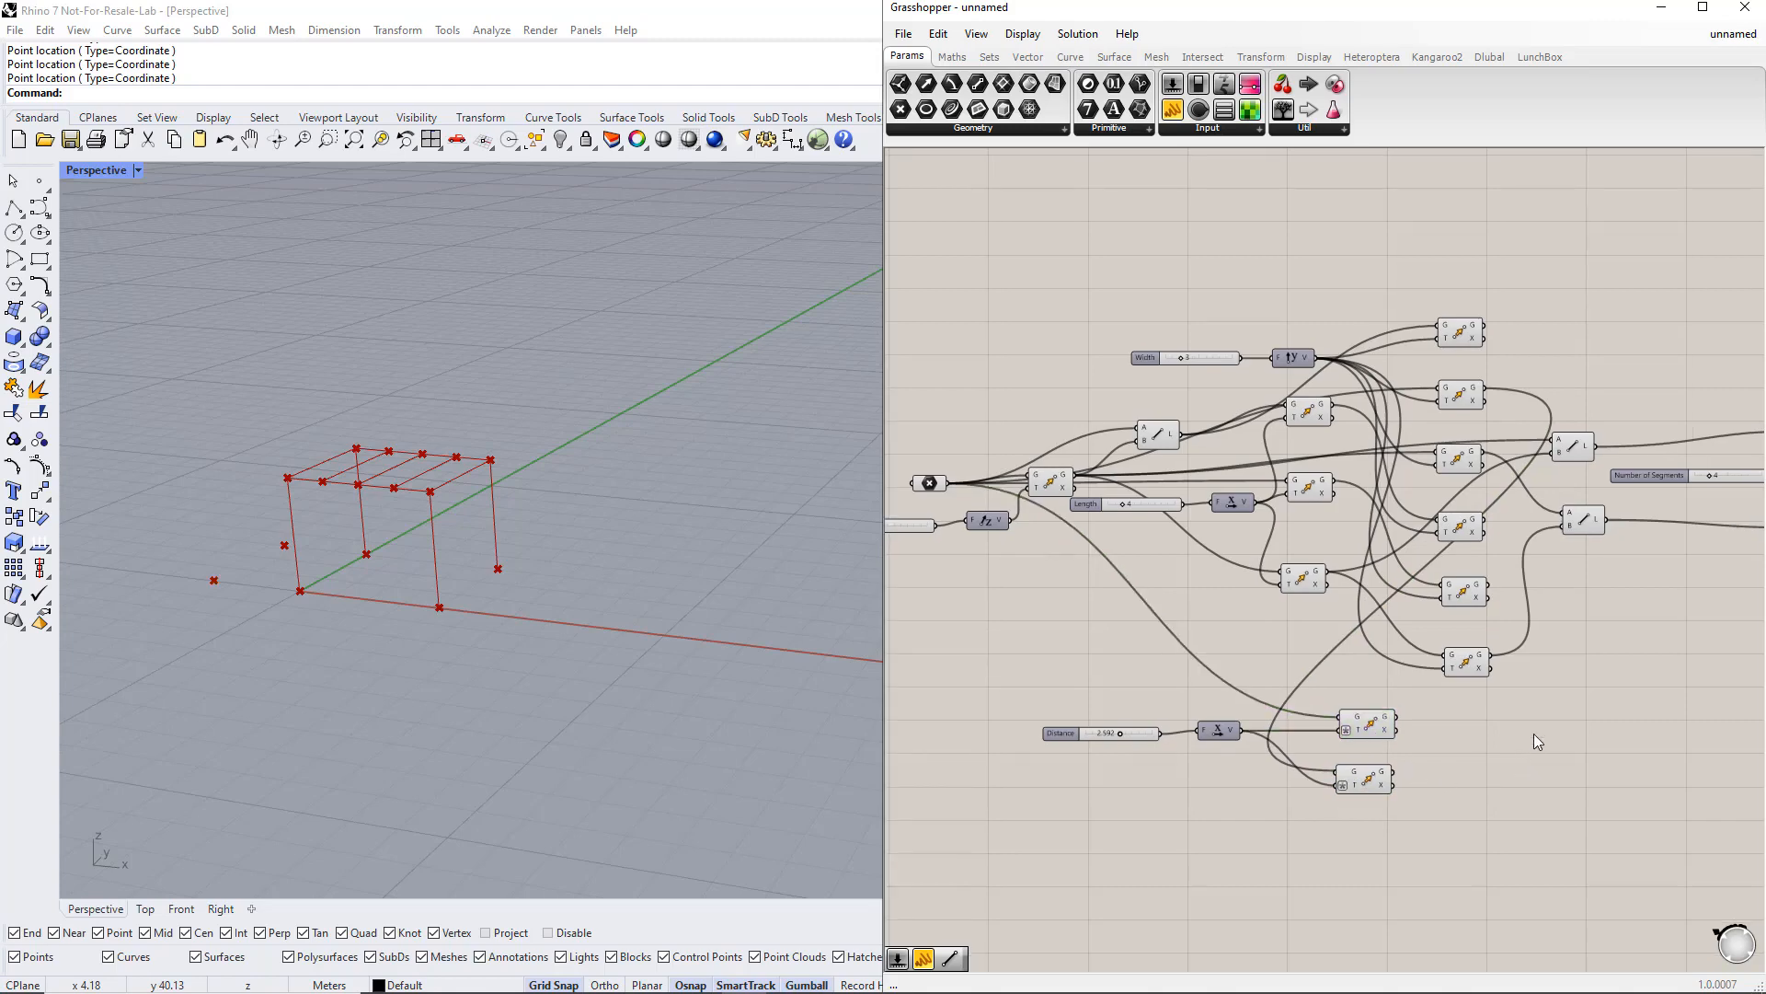
# Step: Add a Line component joining the first moved point to the base point
pyautogui.doubleClick(1525, 726)
pyautogui.write('line')
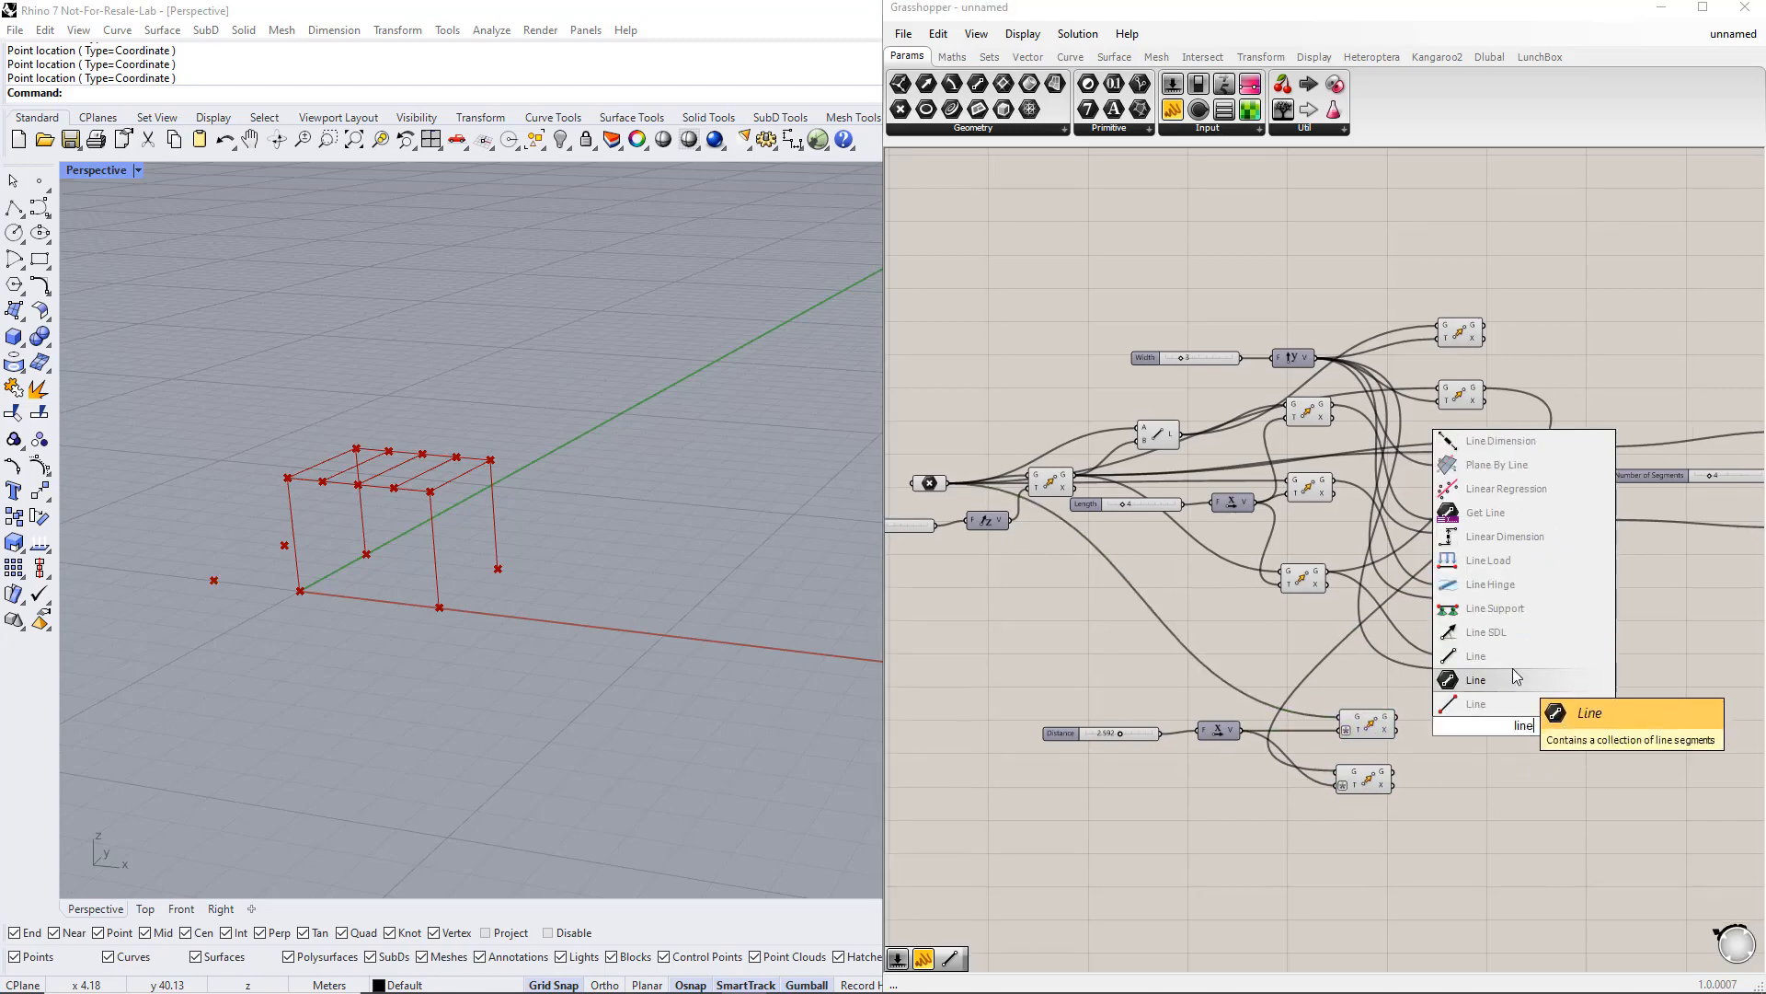
pyautogui.click(1512, 674)
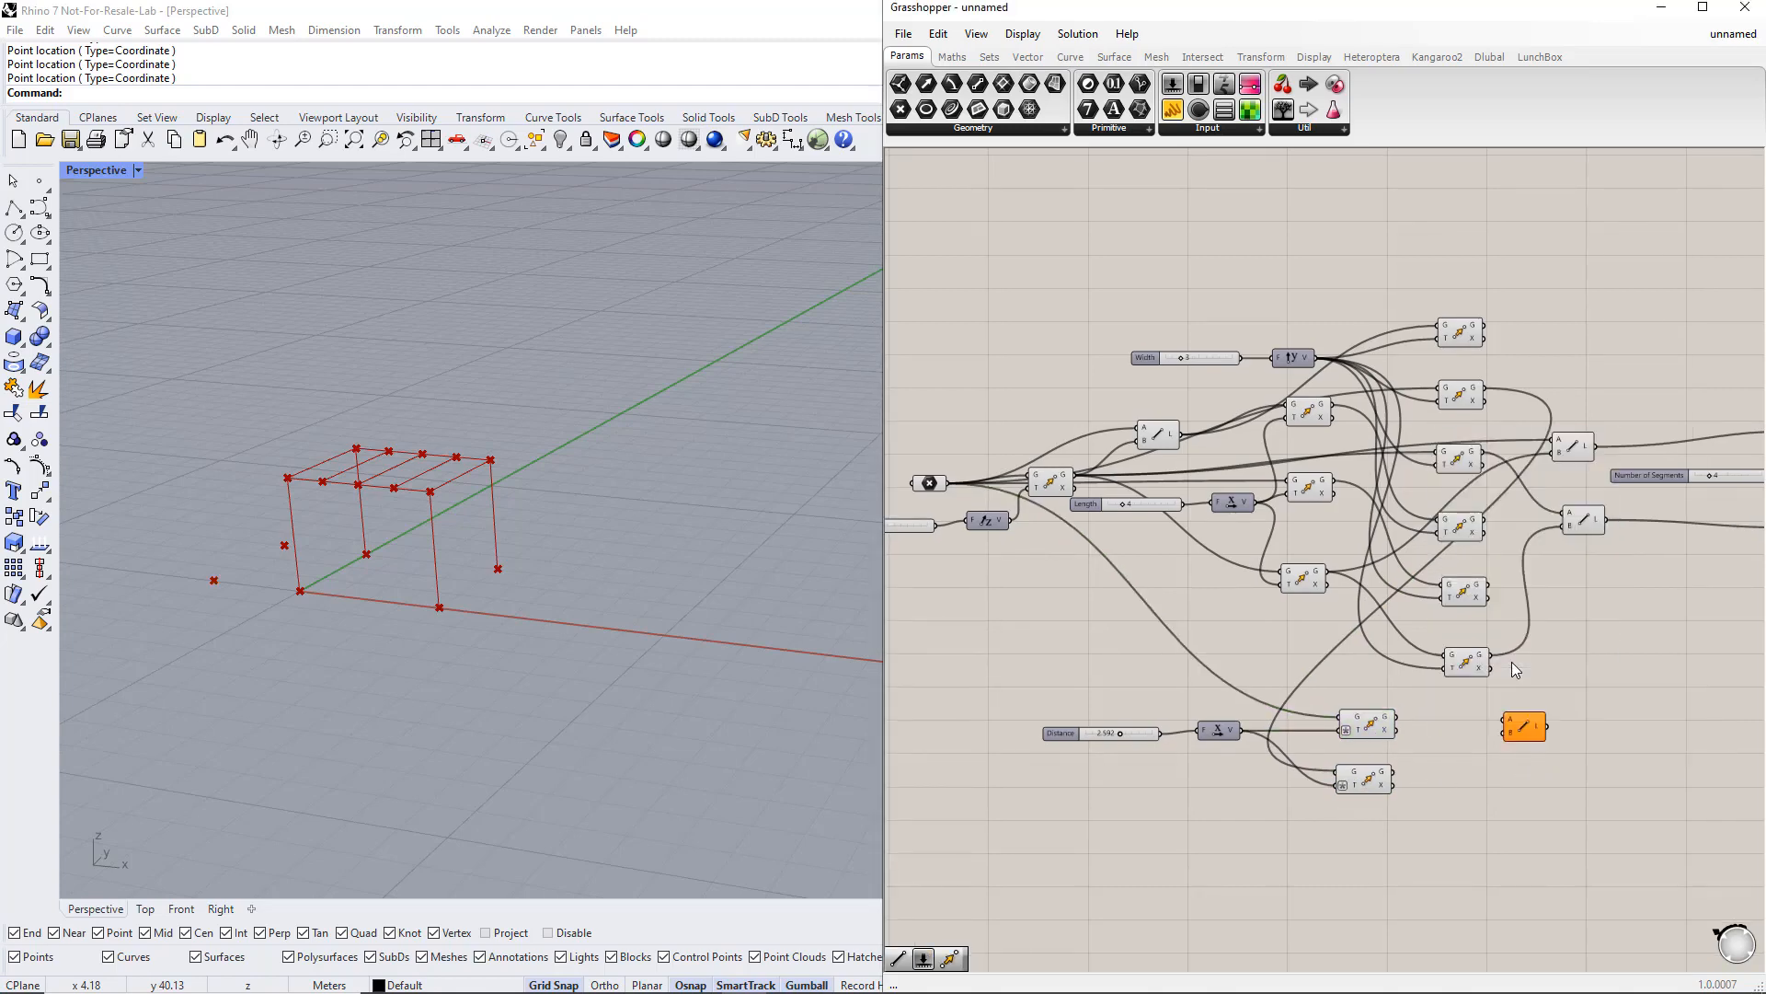
pyautogui.click(1365, 727)
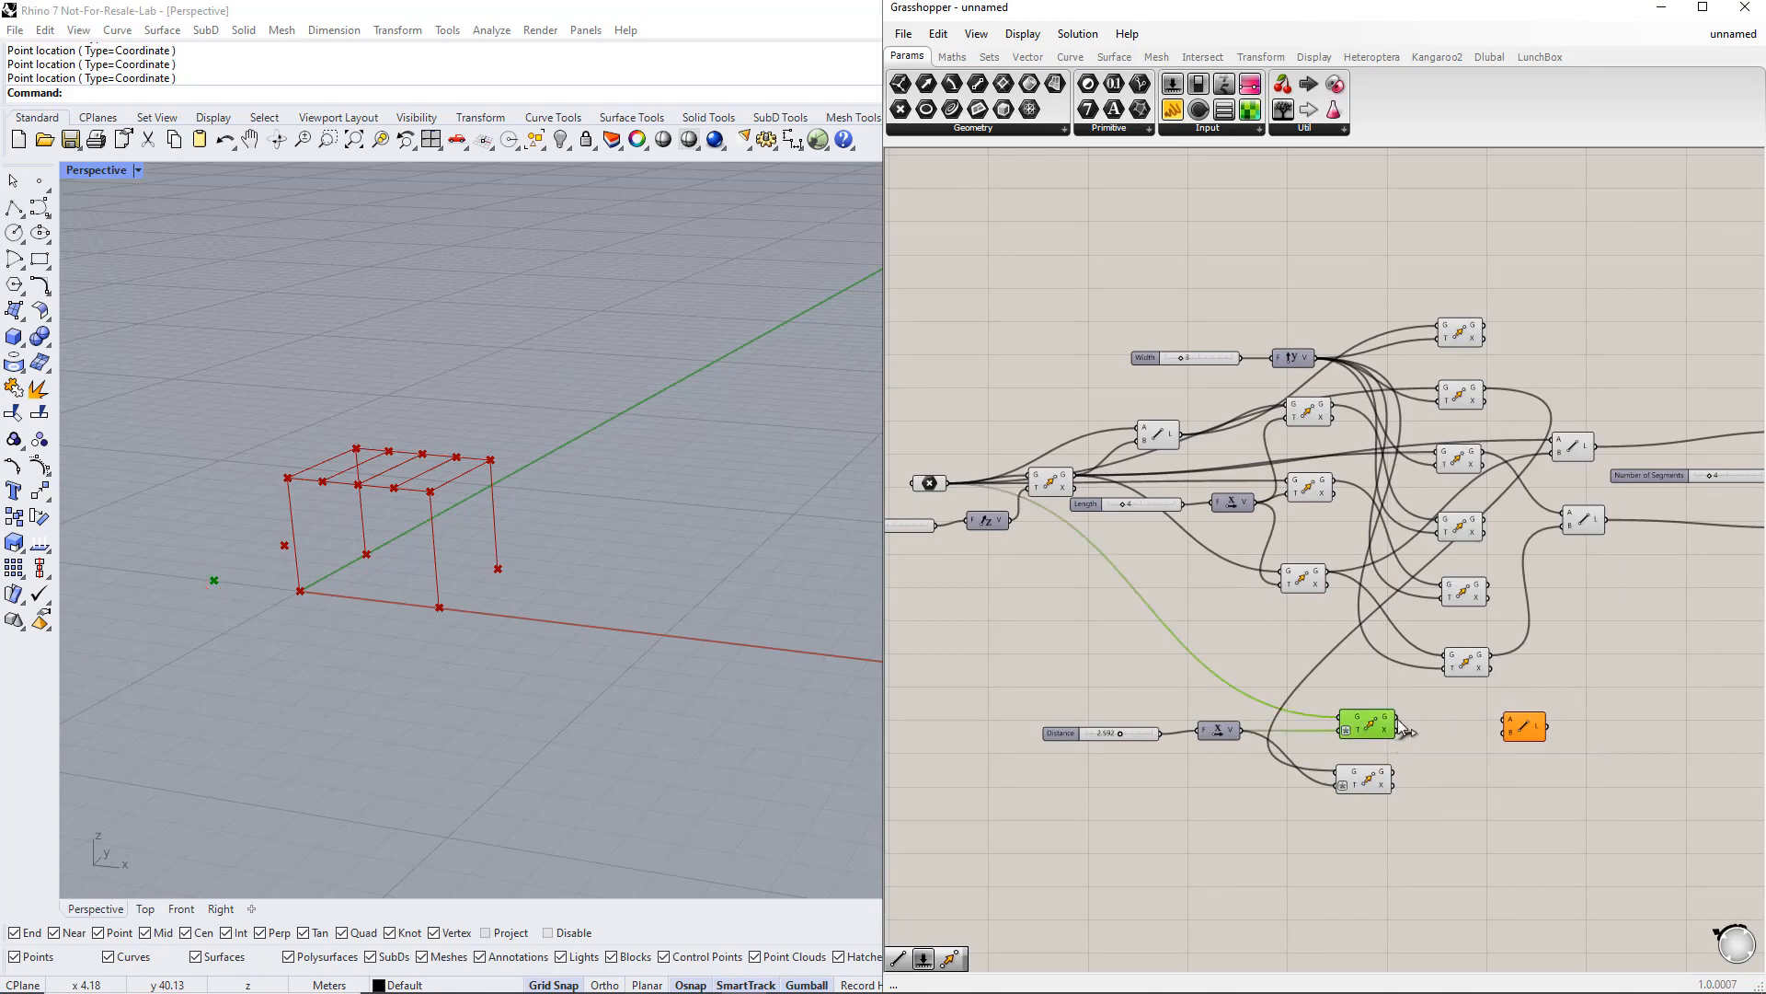
pyautogui.moveTo(1402, 727); pyautogui.dragTo(1498, 723)
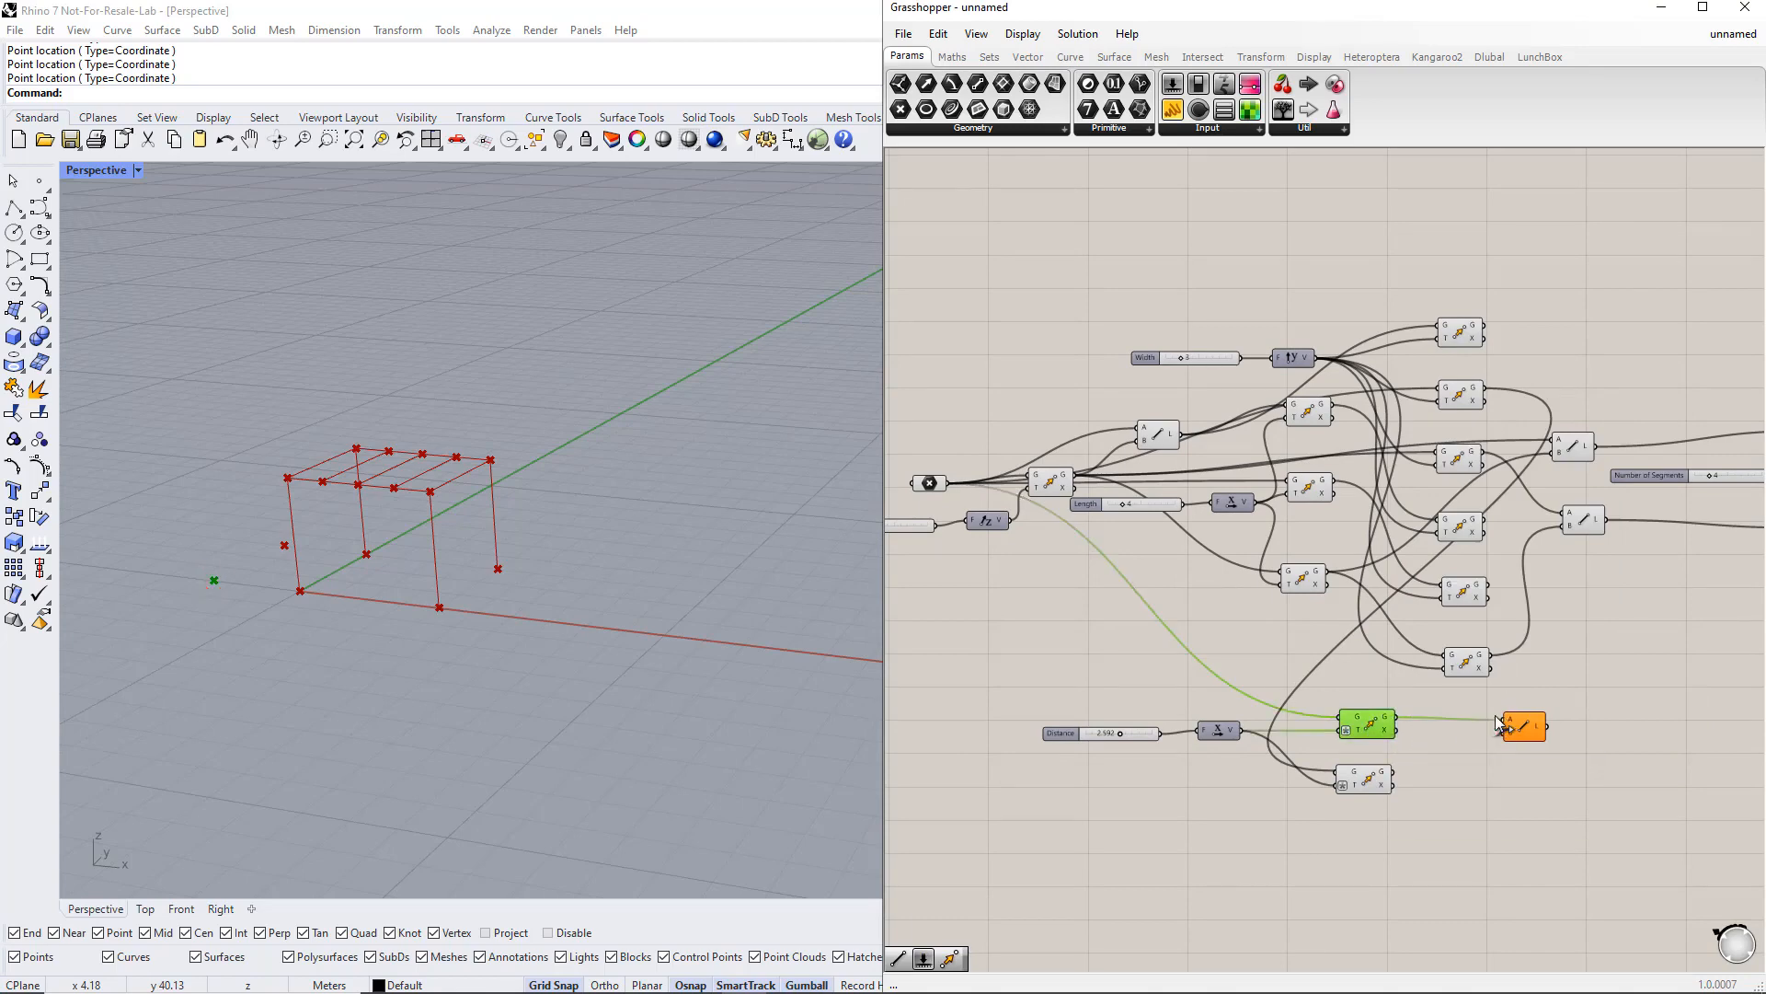
pyautogui.click(1054, 480)
pyautogui.moveTo(1075, 475); pyautogui.dragTo(1506, 733)
# Step: Add a second Line component joining the second moved point to its corresponding corner point
pyautogui.doubleClick(1552, 779)
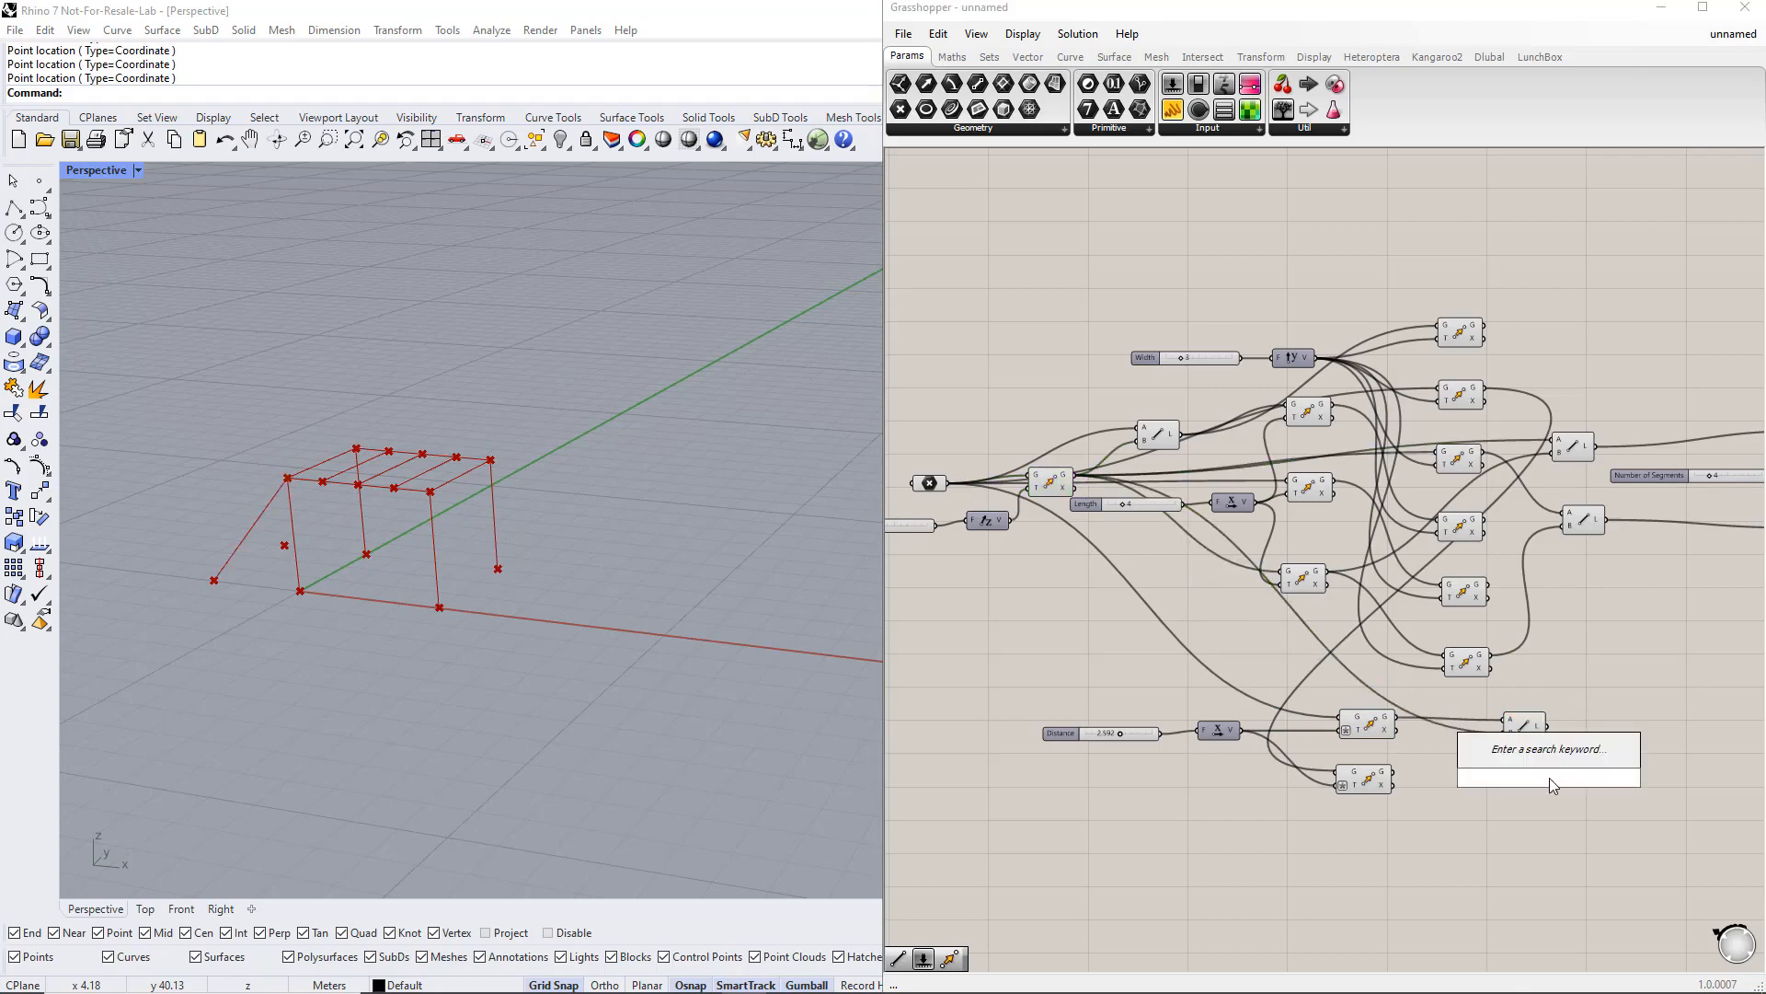
pyautogui.write('line')
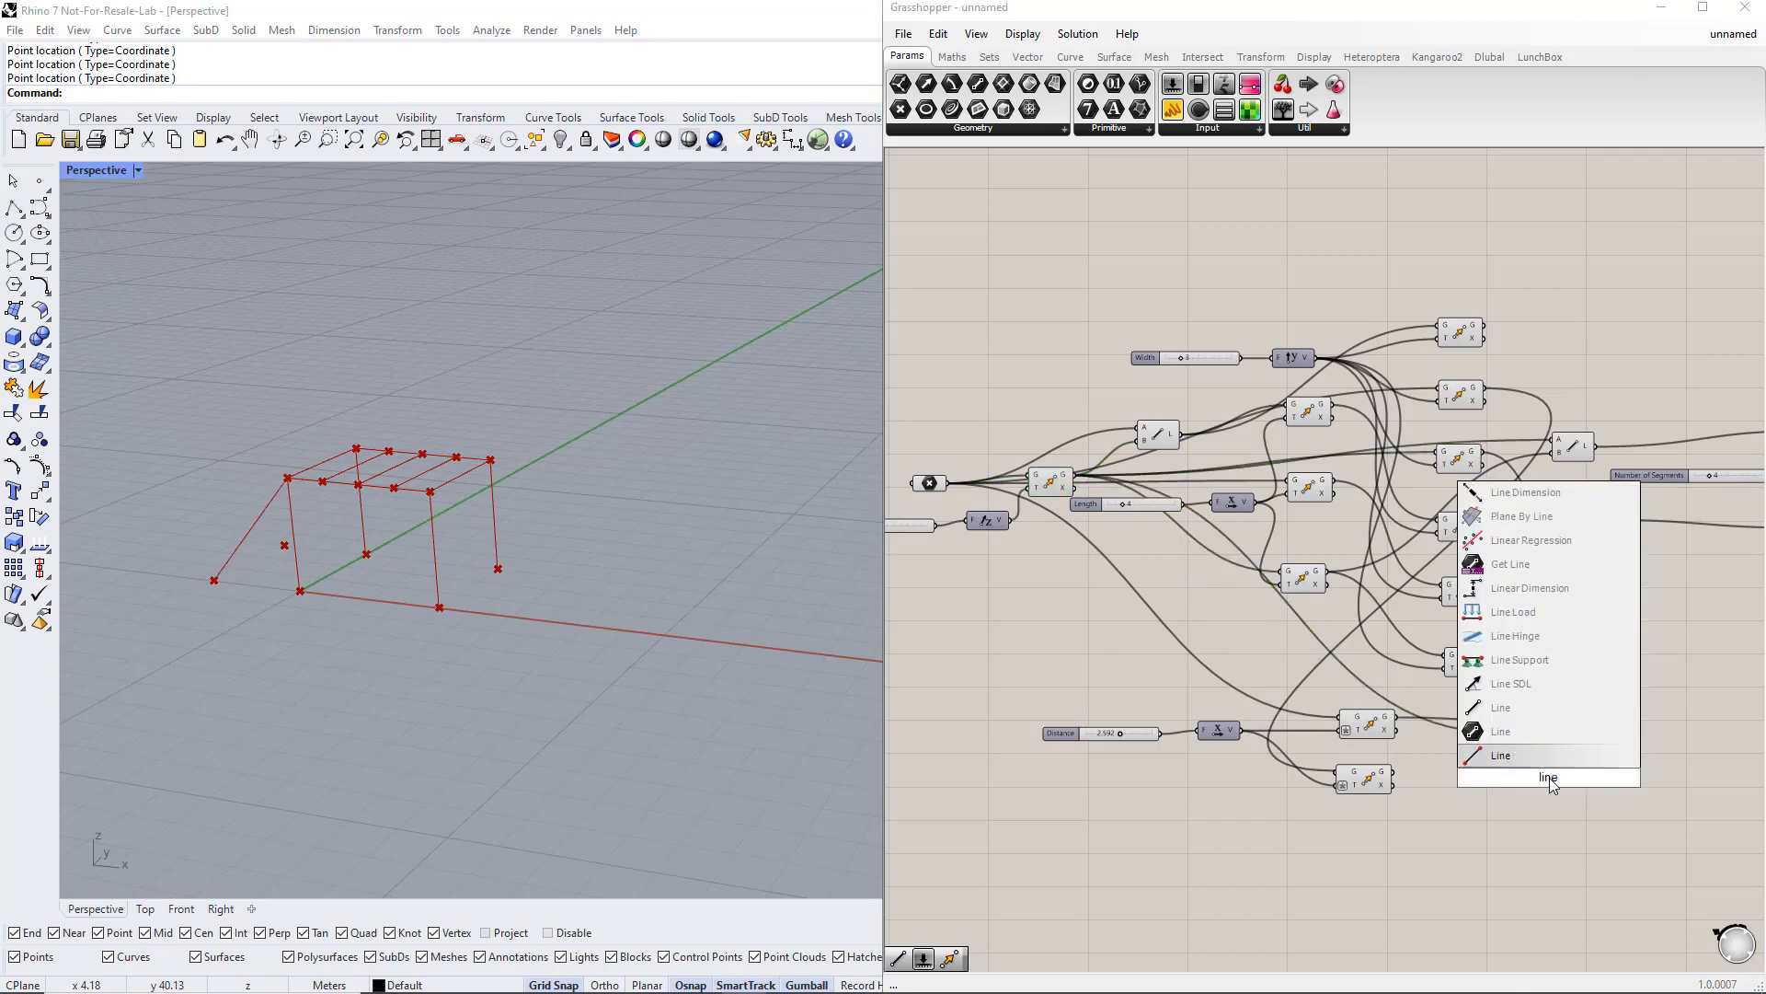
pyautogui.press('Return')
pyautogui.moveTo(1556, 784); pyautogui.dragTo(1535, 791)
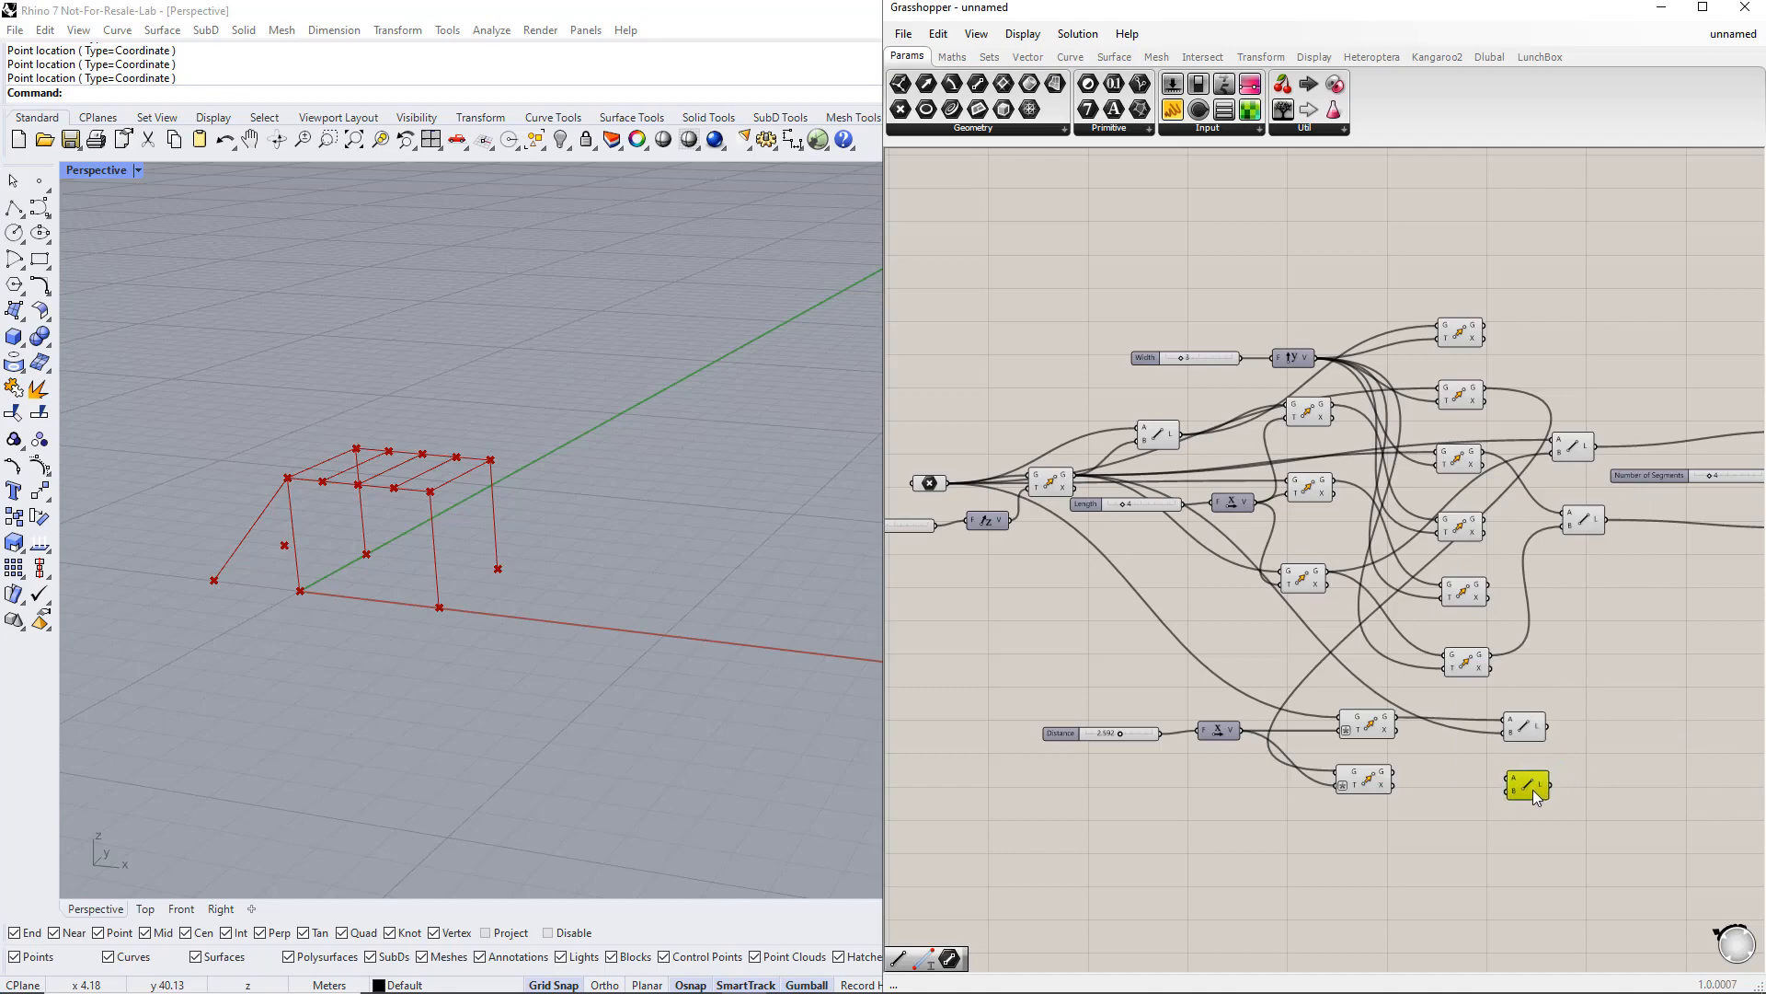
pyautogui.click(1380, 789)
pyautogui.moveTo(1393, 774); pyautogui.dragTo(1511, 778)
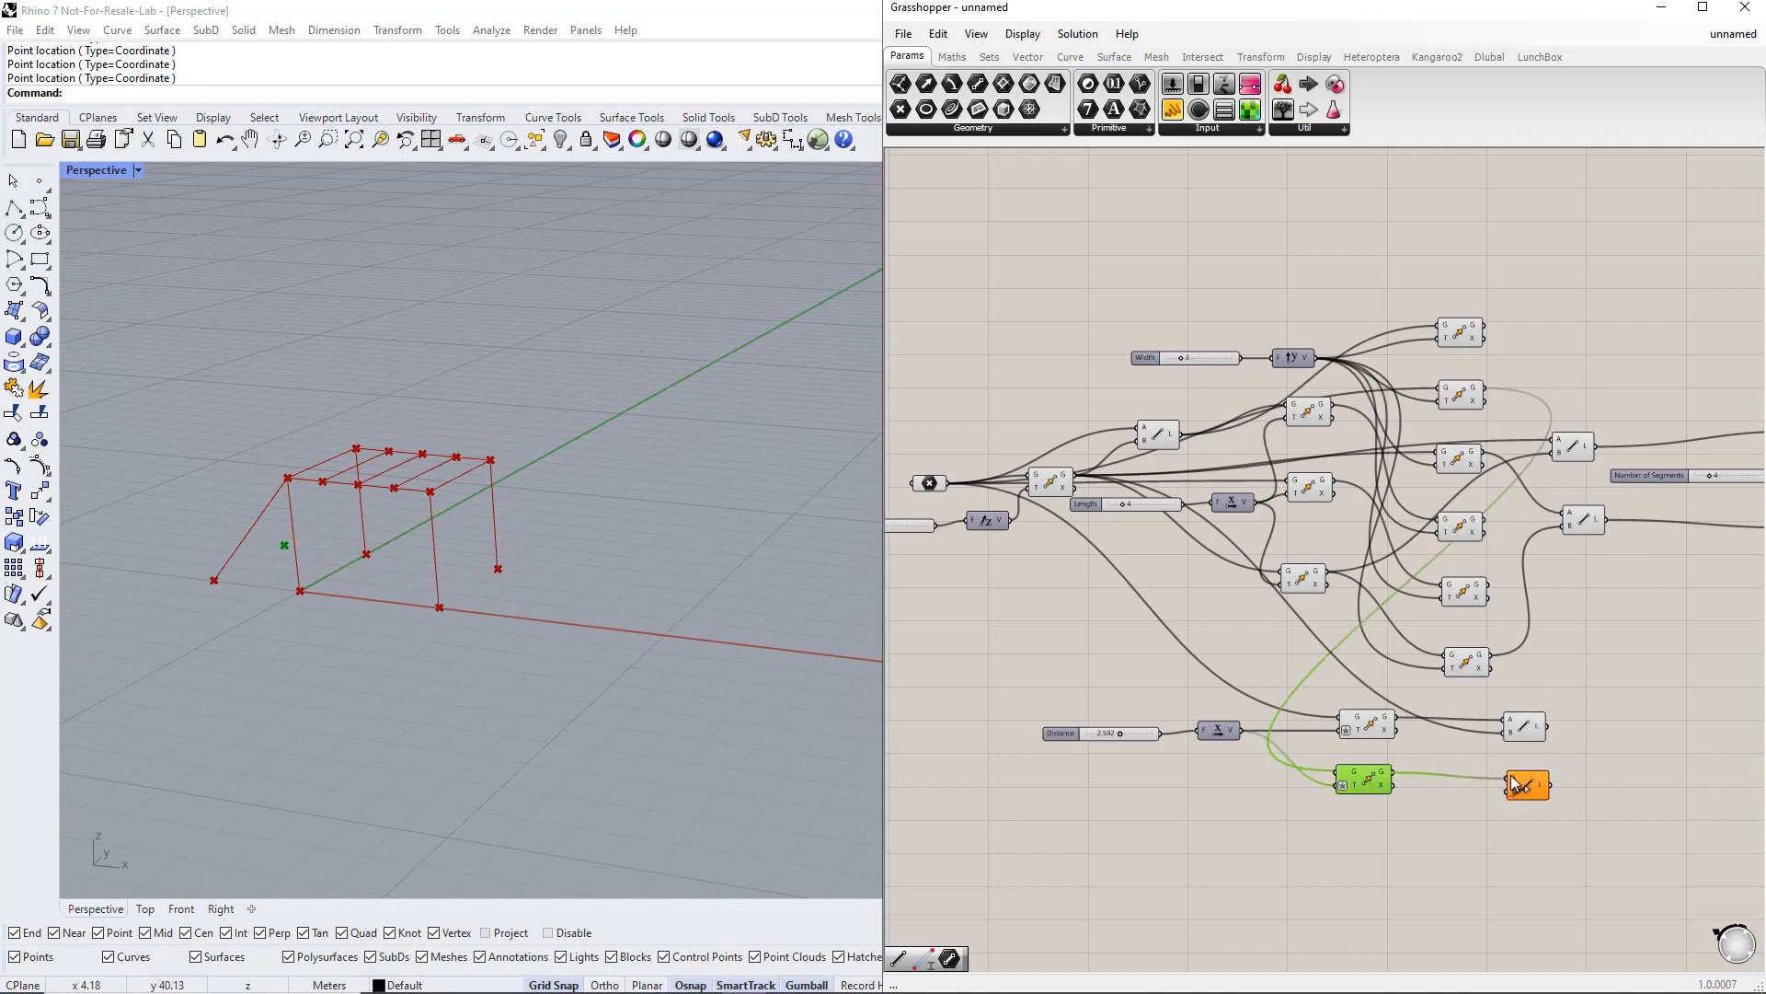
pyautogui.click(1472, 462)
pyautogui.moveTo(1484, 453); pyautogui.dragTo(1530, 704)
# Step: Rearrange the two new Line components beside the other Line components
pyautogui.moveTo(1650, 751); pyautogui.dragTo(1595, 745, button='right')
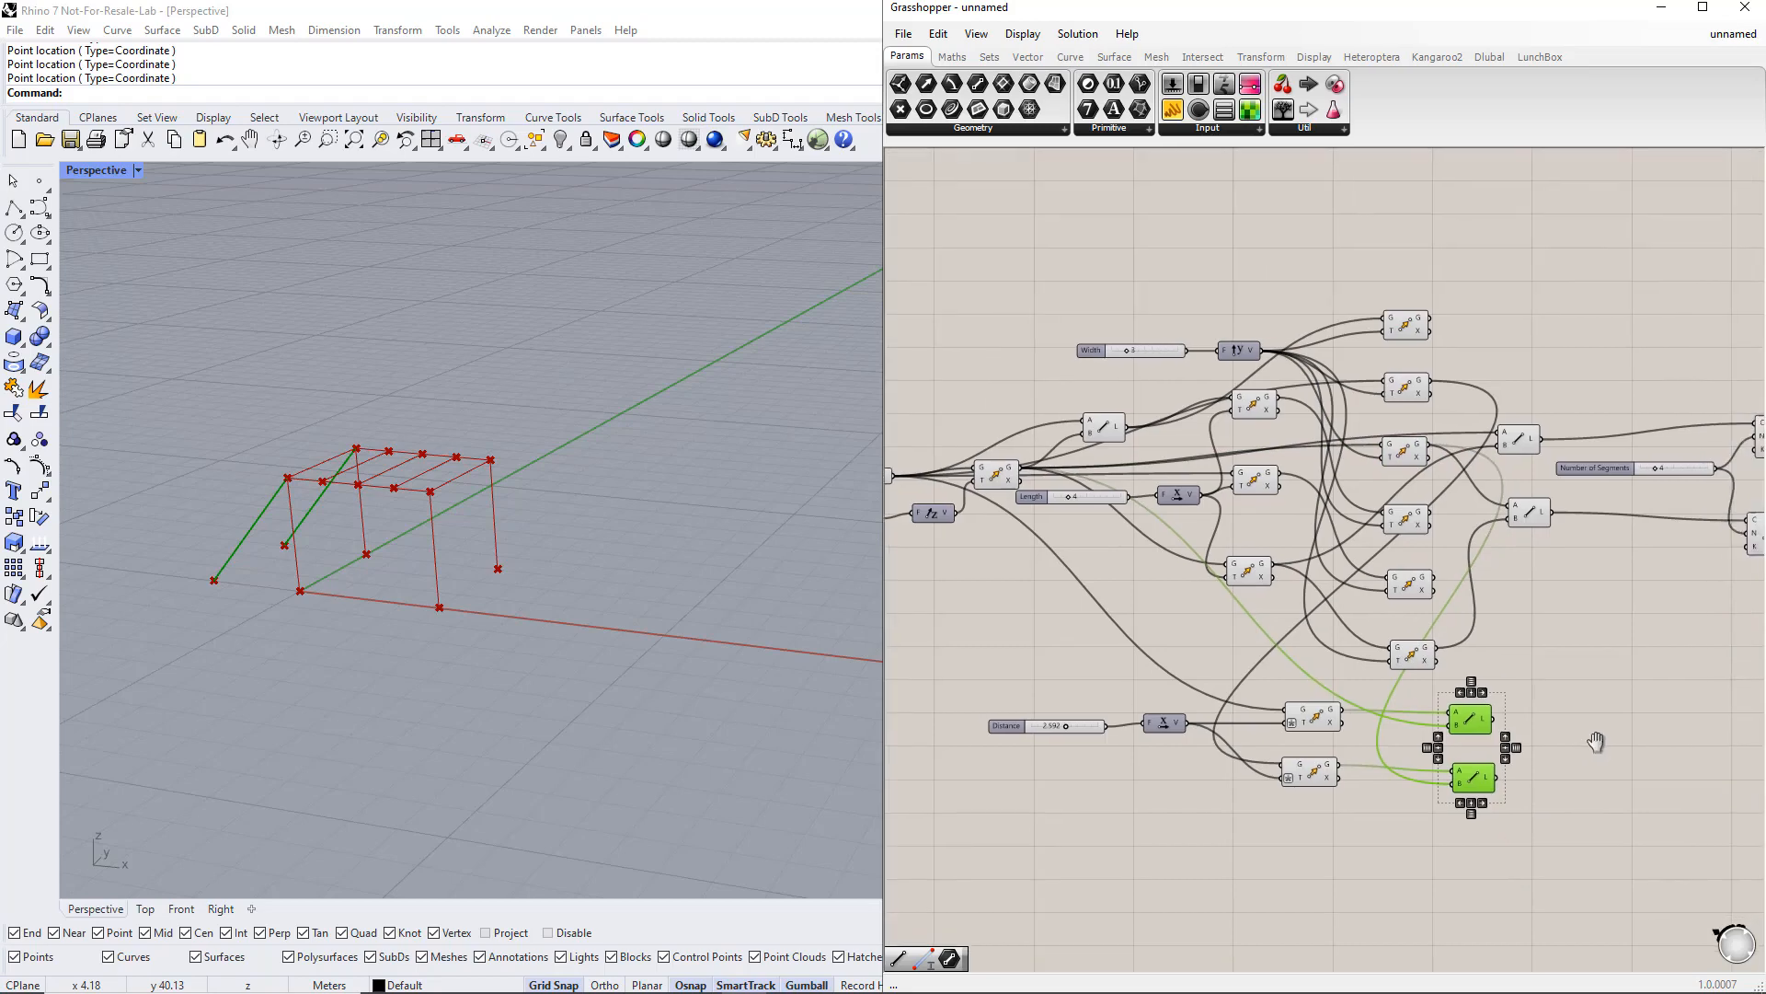
pyautogui.moveTo(1524, 786); pyautogui.dragTo(1712, 732)
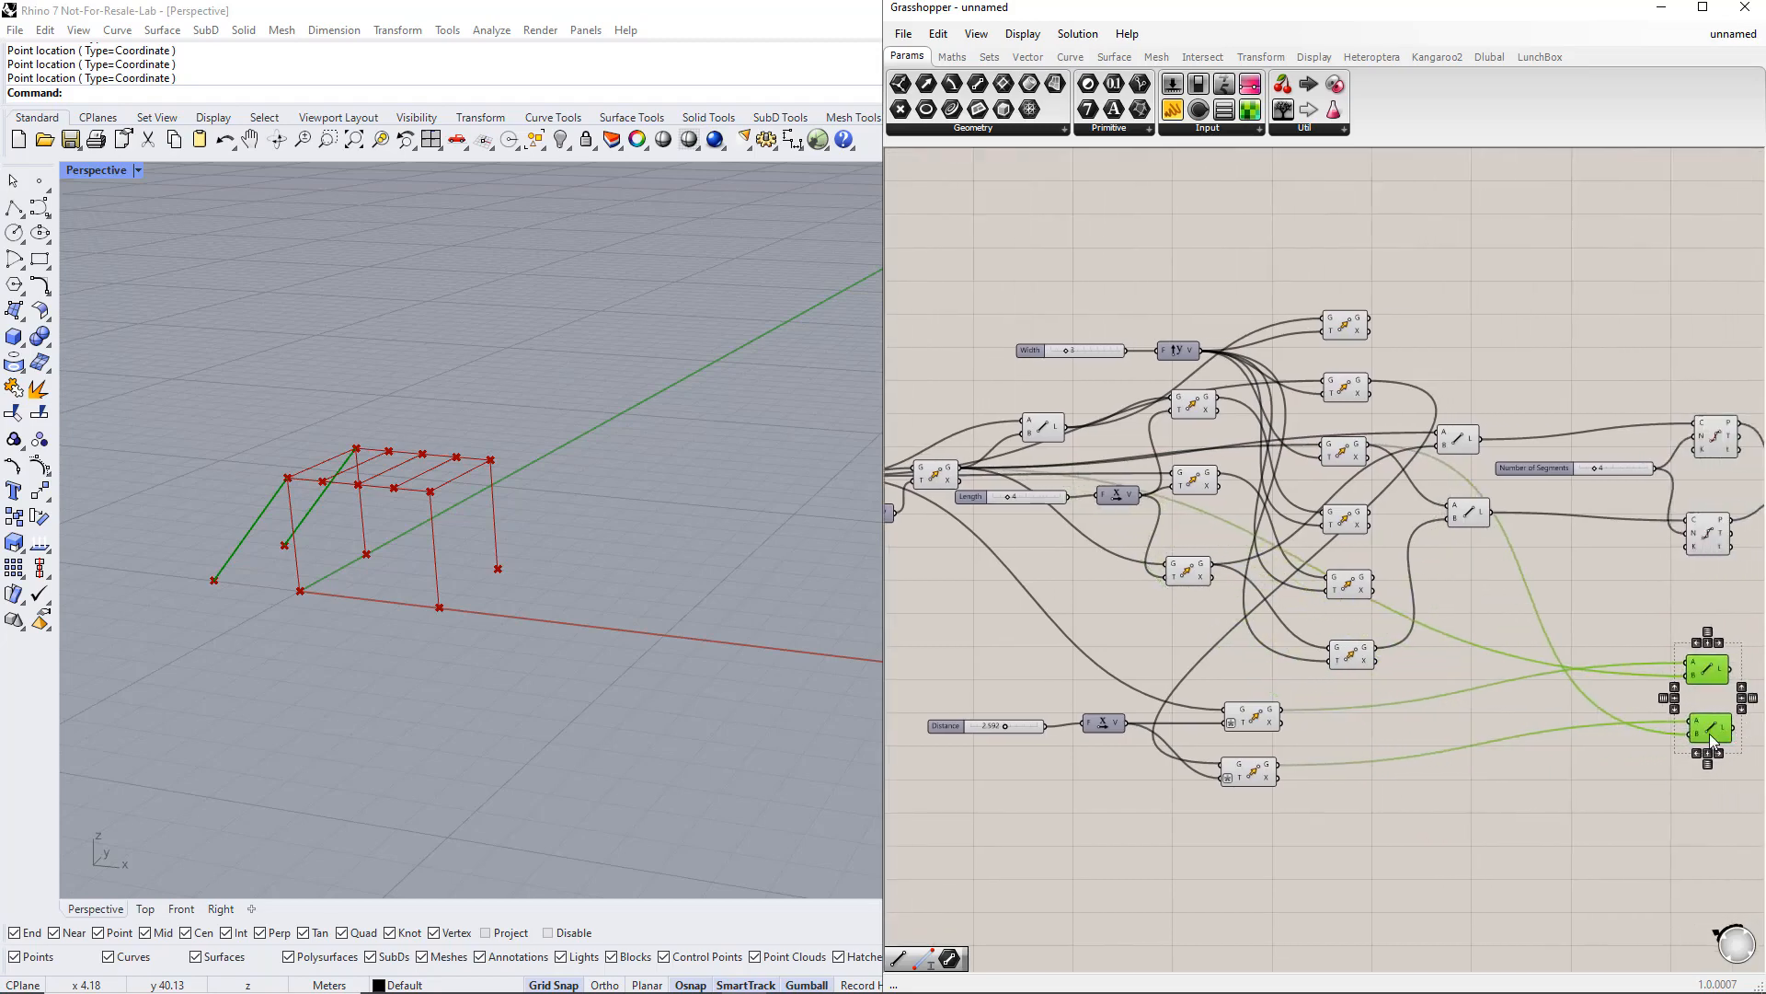
pyautogui.click(1575, 802)
pyautogui.scroll(-1, 1553, 824)
pyautogui.moveTo(1551, 826); pyautogui.dragTo(1524, 693, button='right')
pyautogui.click(1658, 591)
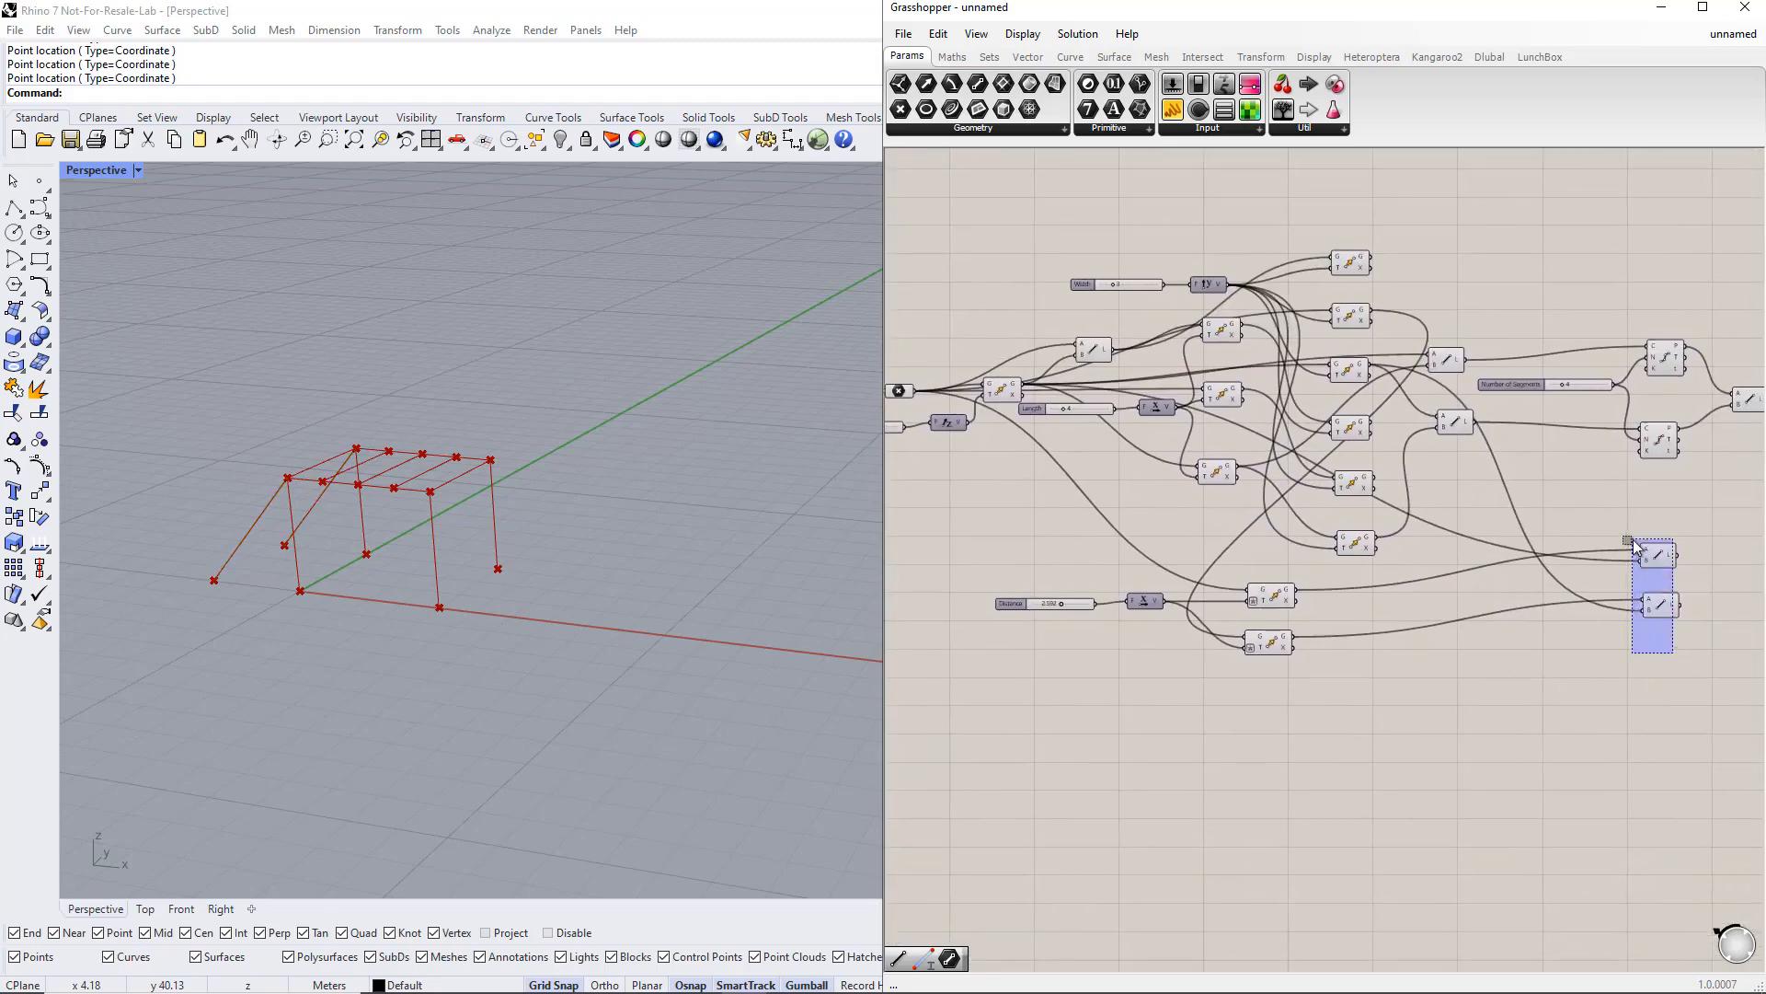
pyautogui.keyDown('shift'); pyautogui.click(1658, 555); pyautogui.keyUp('shift')
pyautogui.moveTo(1656, 553); pyautogui.dragTo(1689, 514)
pyautogui.click(1622, 620)
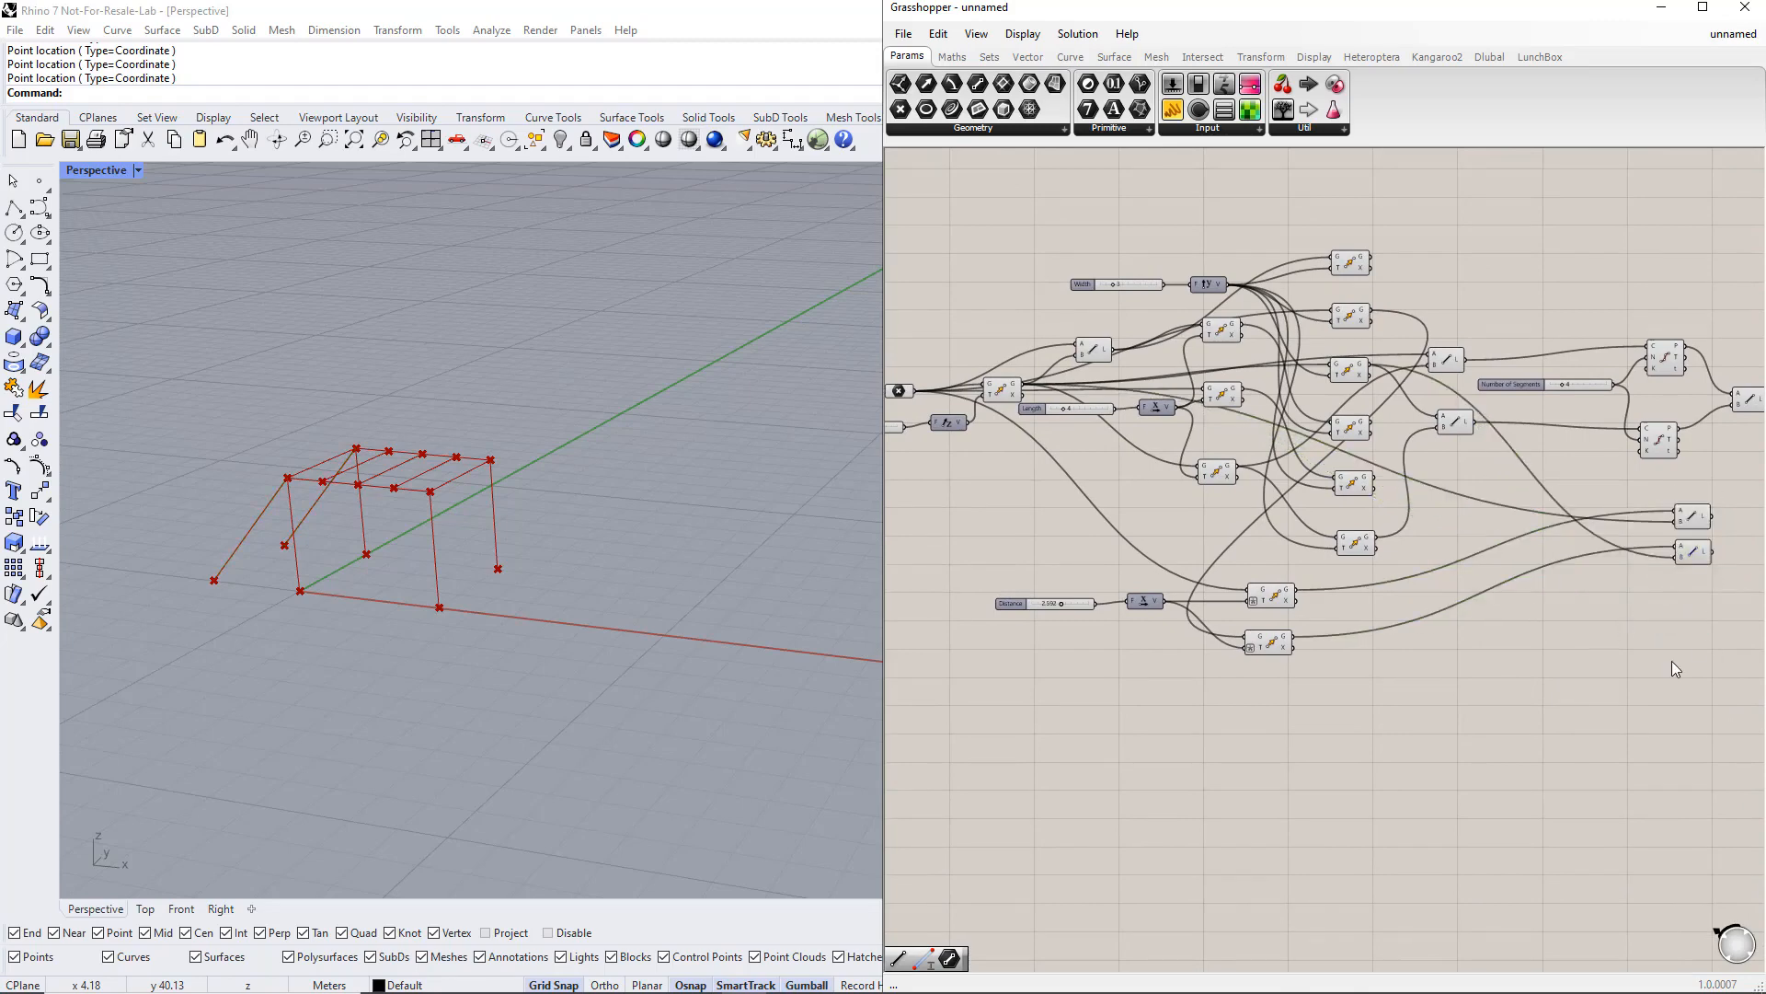
# Step: Inspect the base point and the motion input of an upper Move component
pyautogui.click(900, 391)
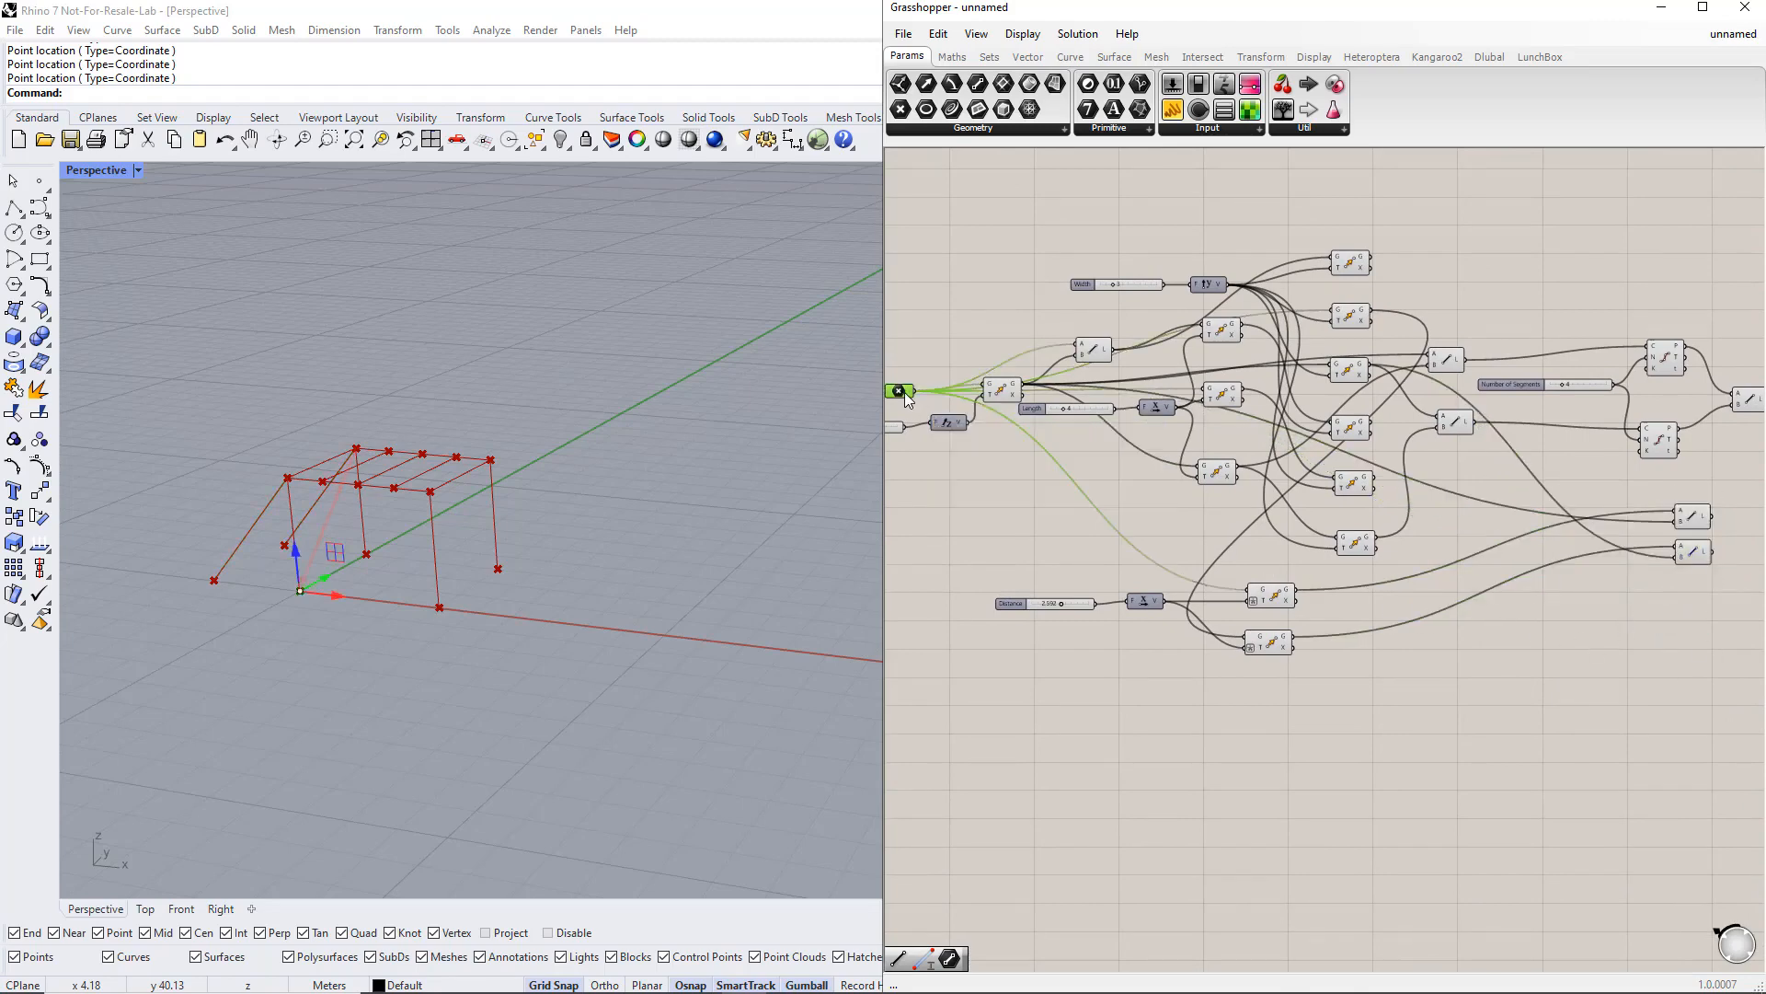
pyautogui.click(1337, 370)
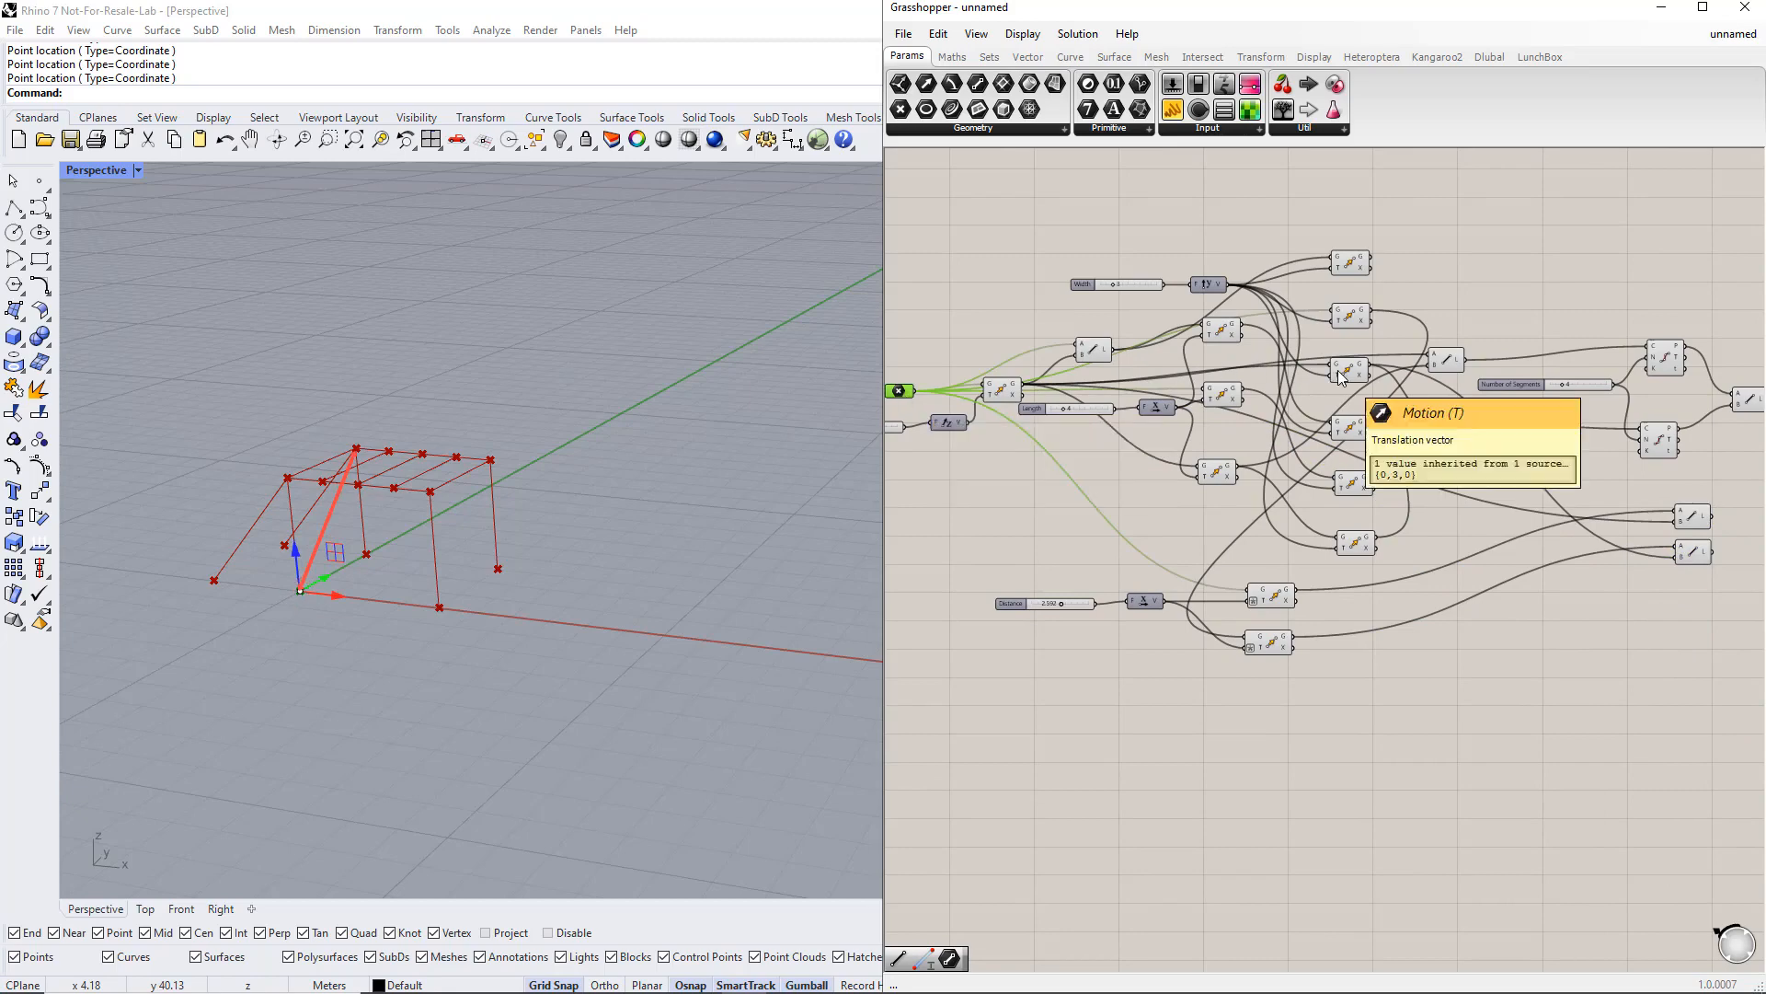
# Step: Inspect the Move components one by one to identify which moved point each produces
pyautogui.click(1003, 390)
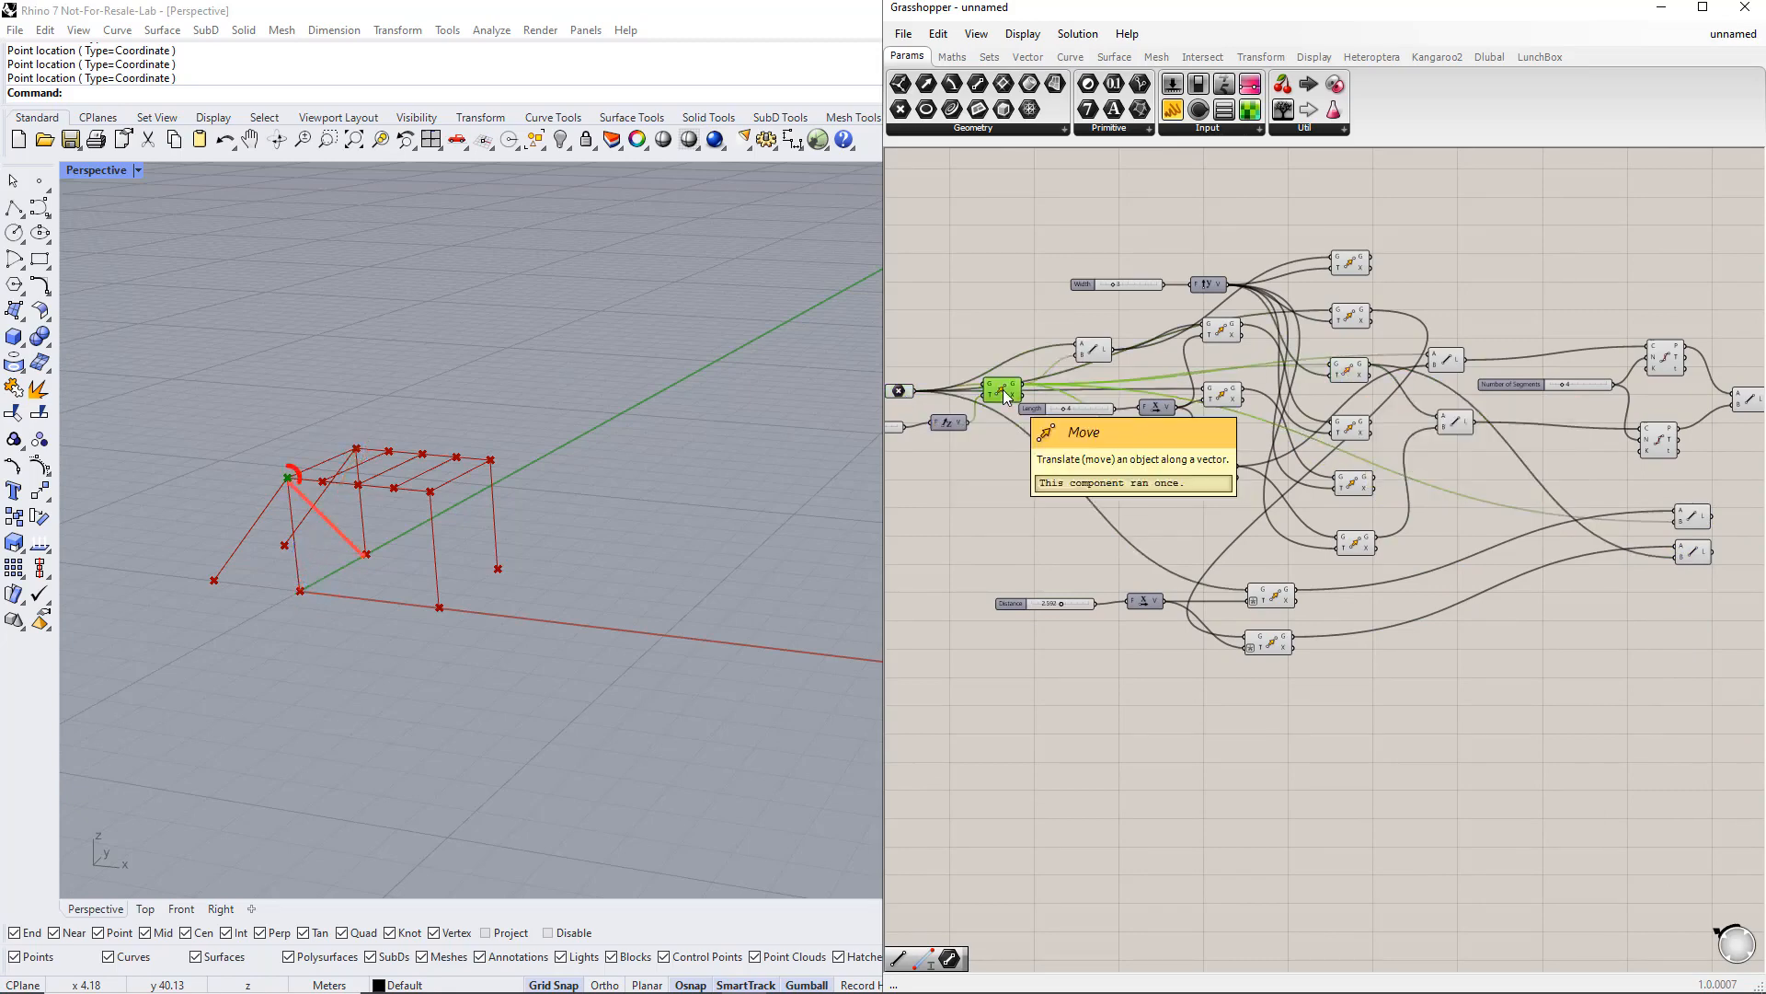
pyautogui.click(1349, 317)
pyautogui.click(1220, 396)
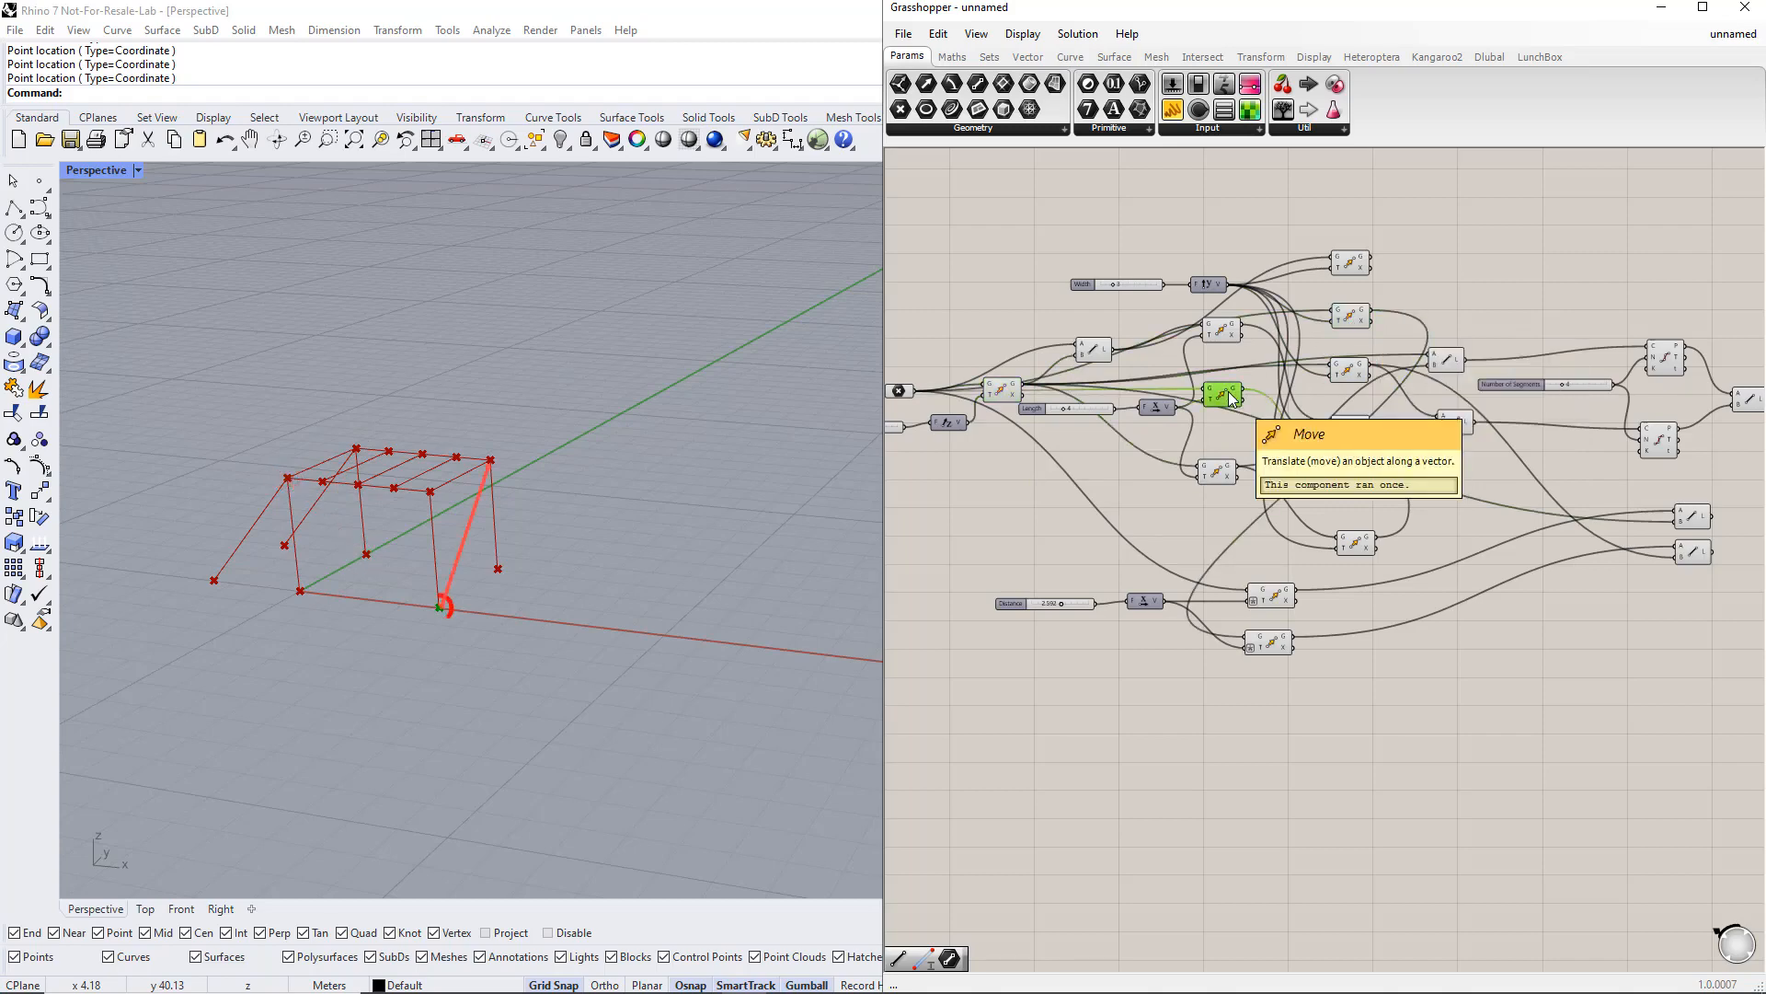
pyautogui.click(1355, 544)
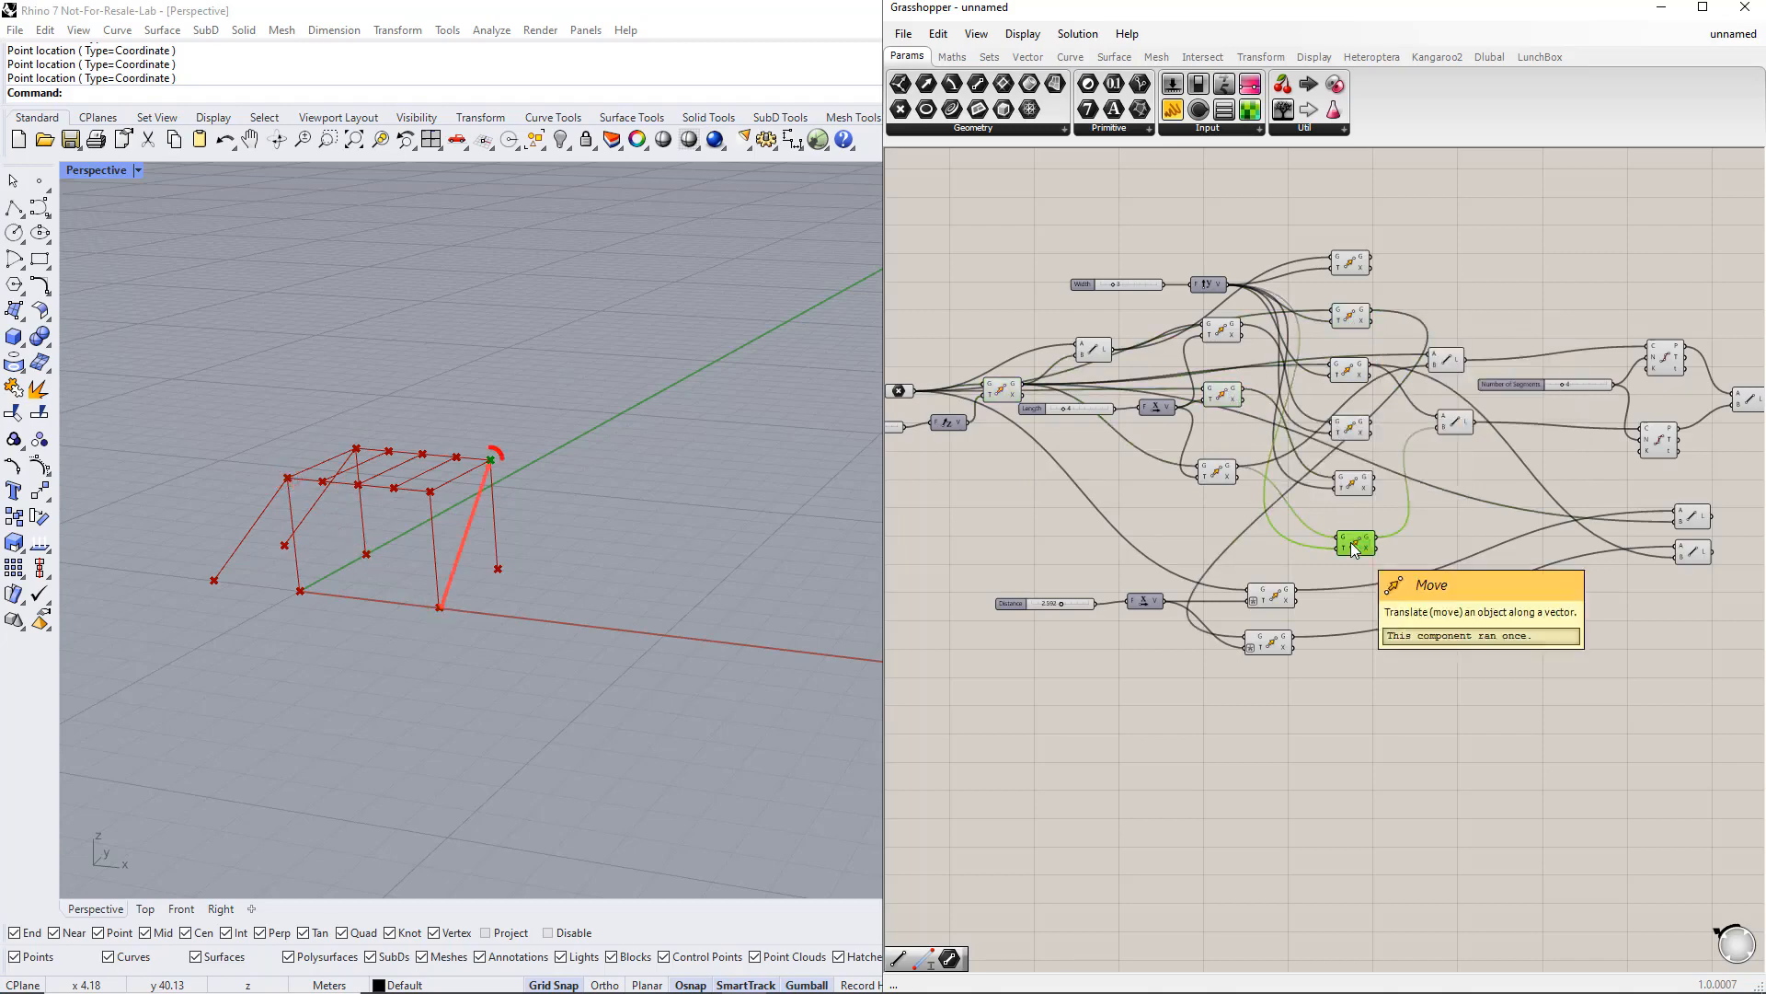
pyautogui.click(1220, 475)
pyautogui.click(1352, 484)
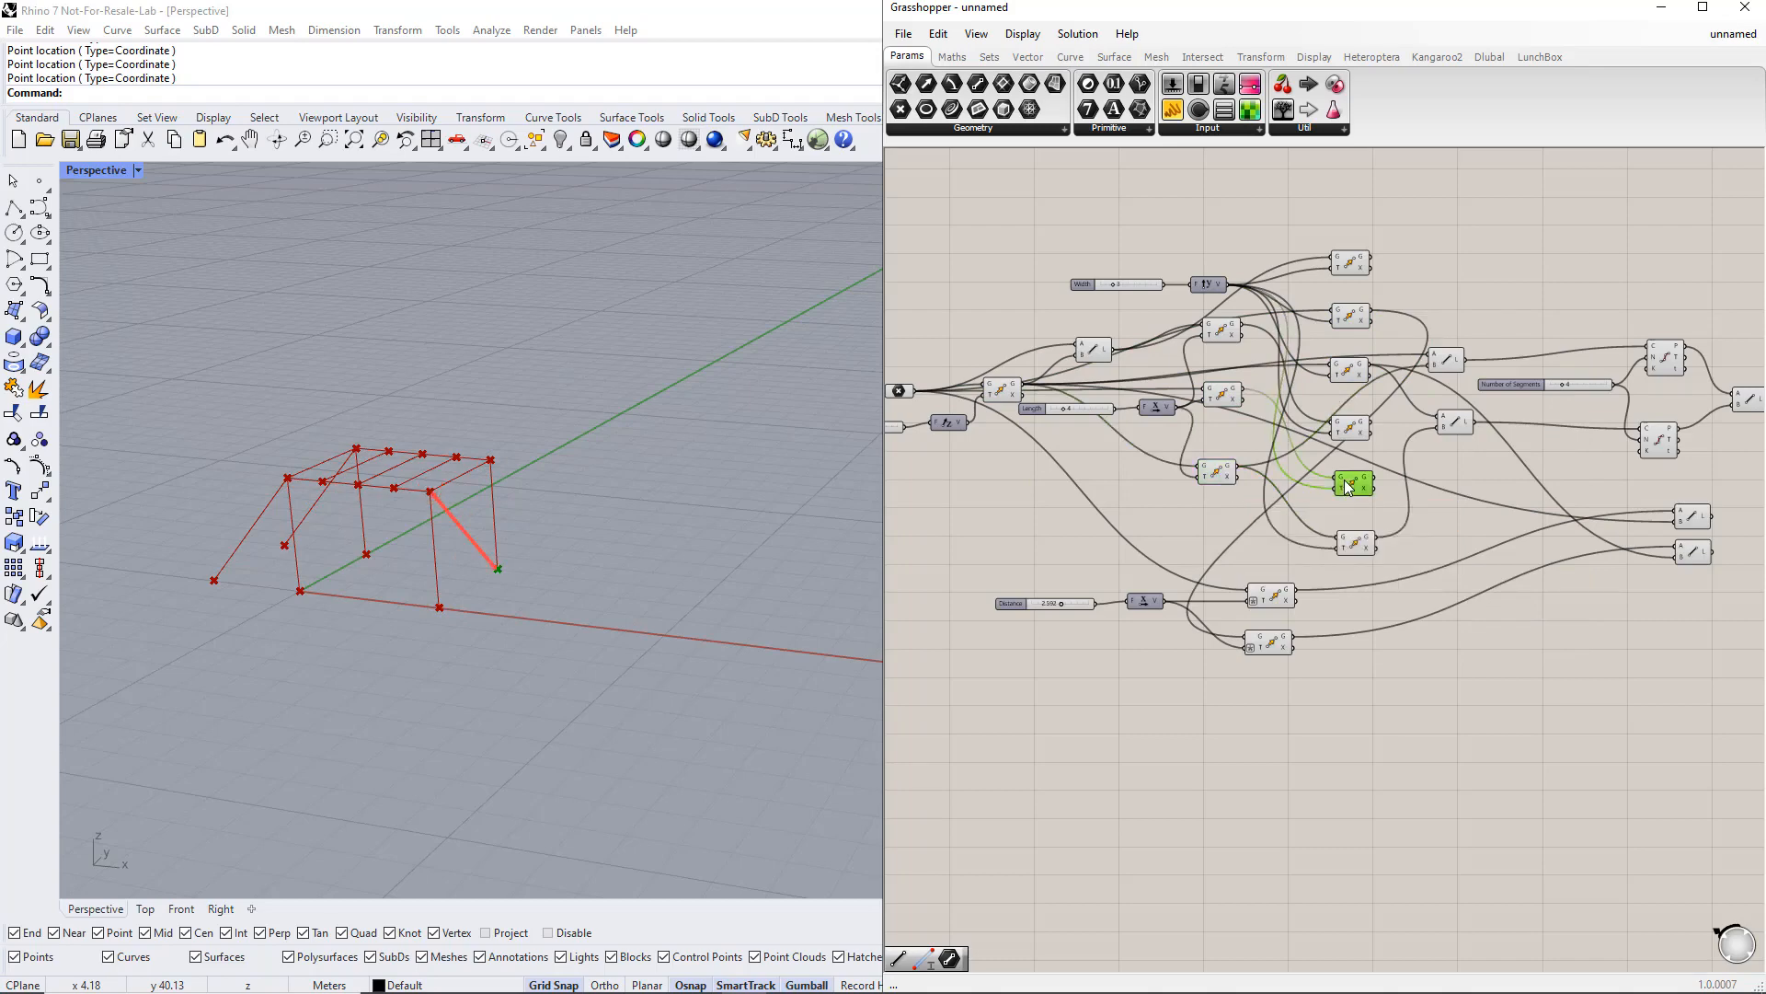
# Step: Add four new Line components below the existing components
pyautogui.doubleClick(1533, 648)
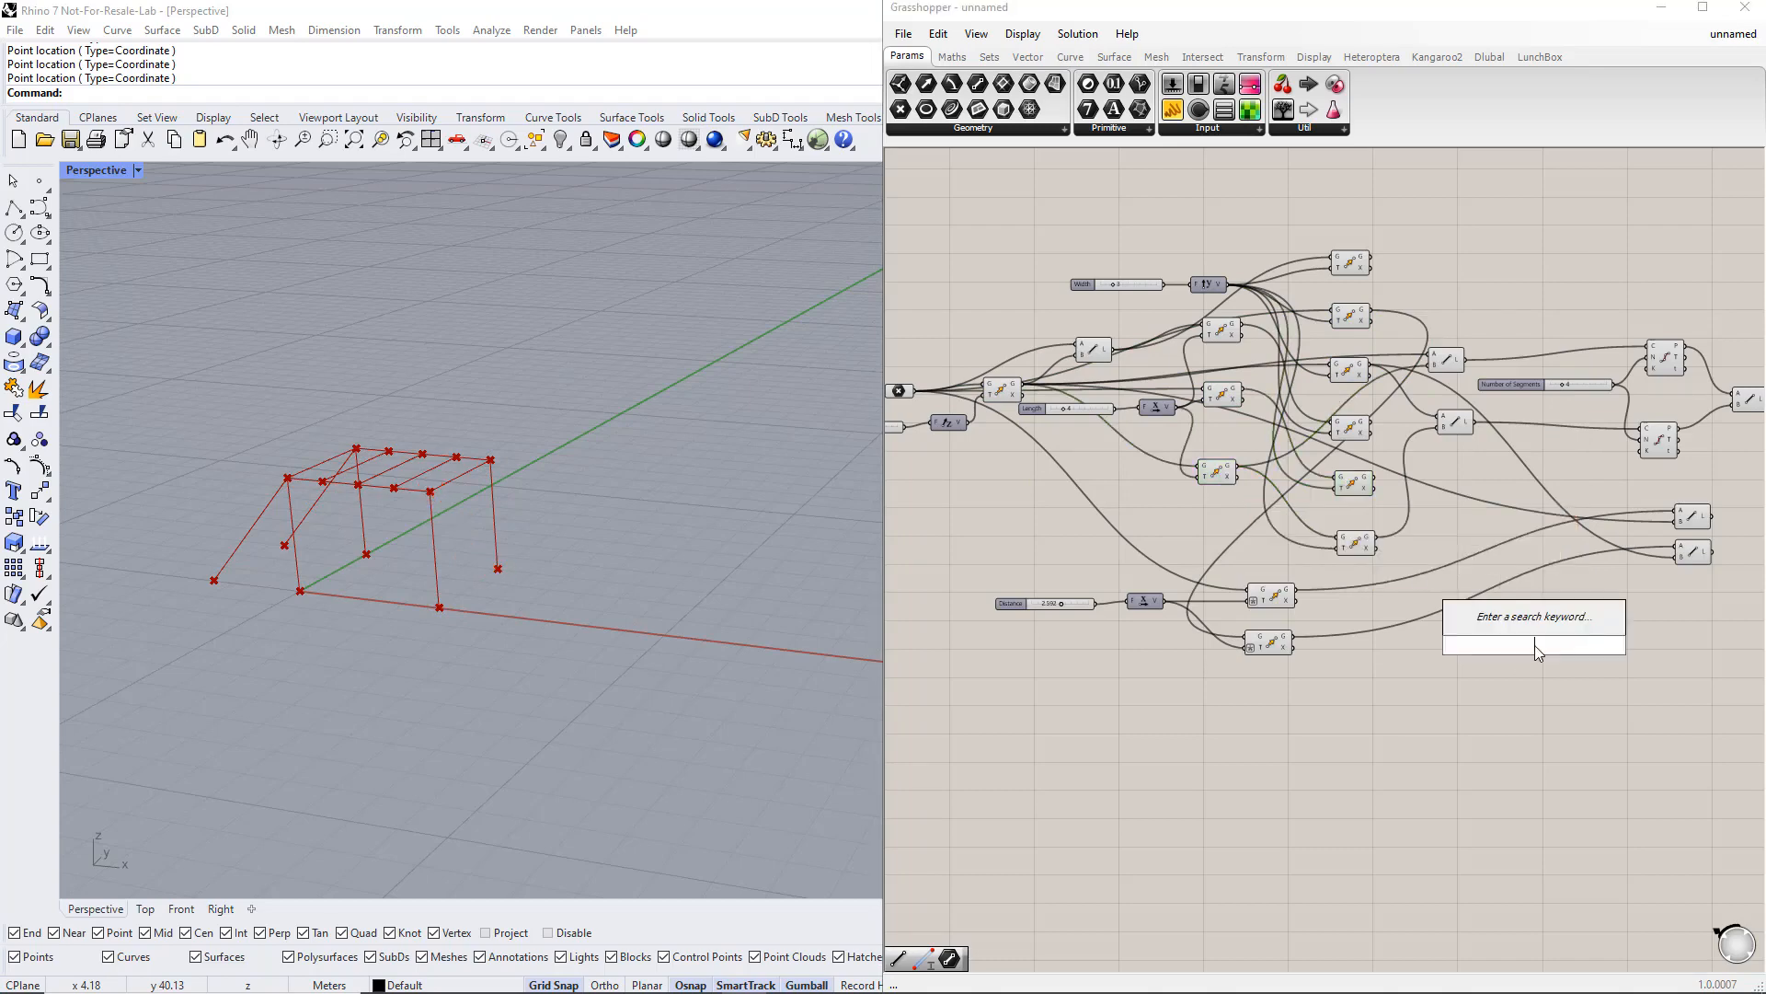
pyautogui.write('line')
pyautogui.click(1528, 581)
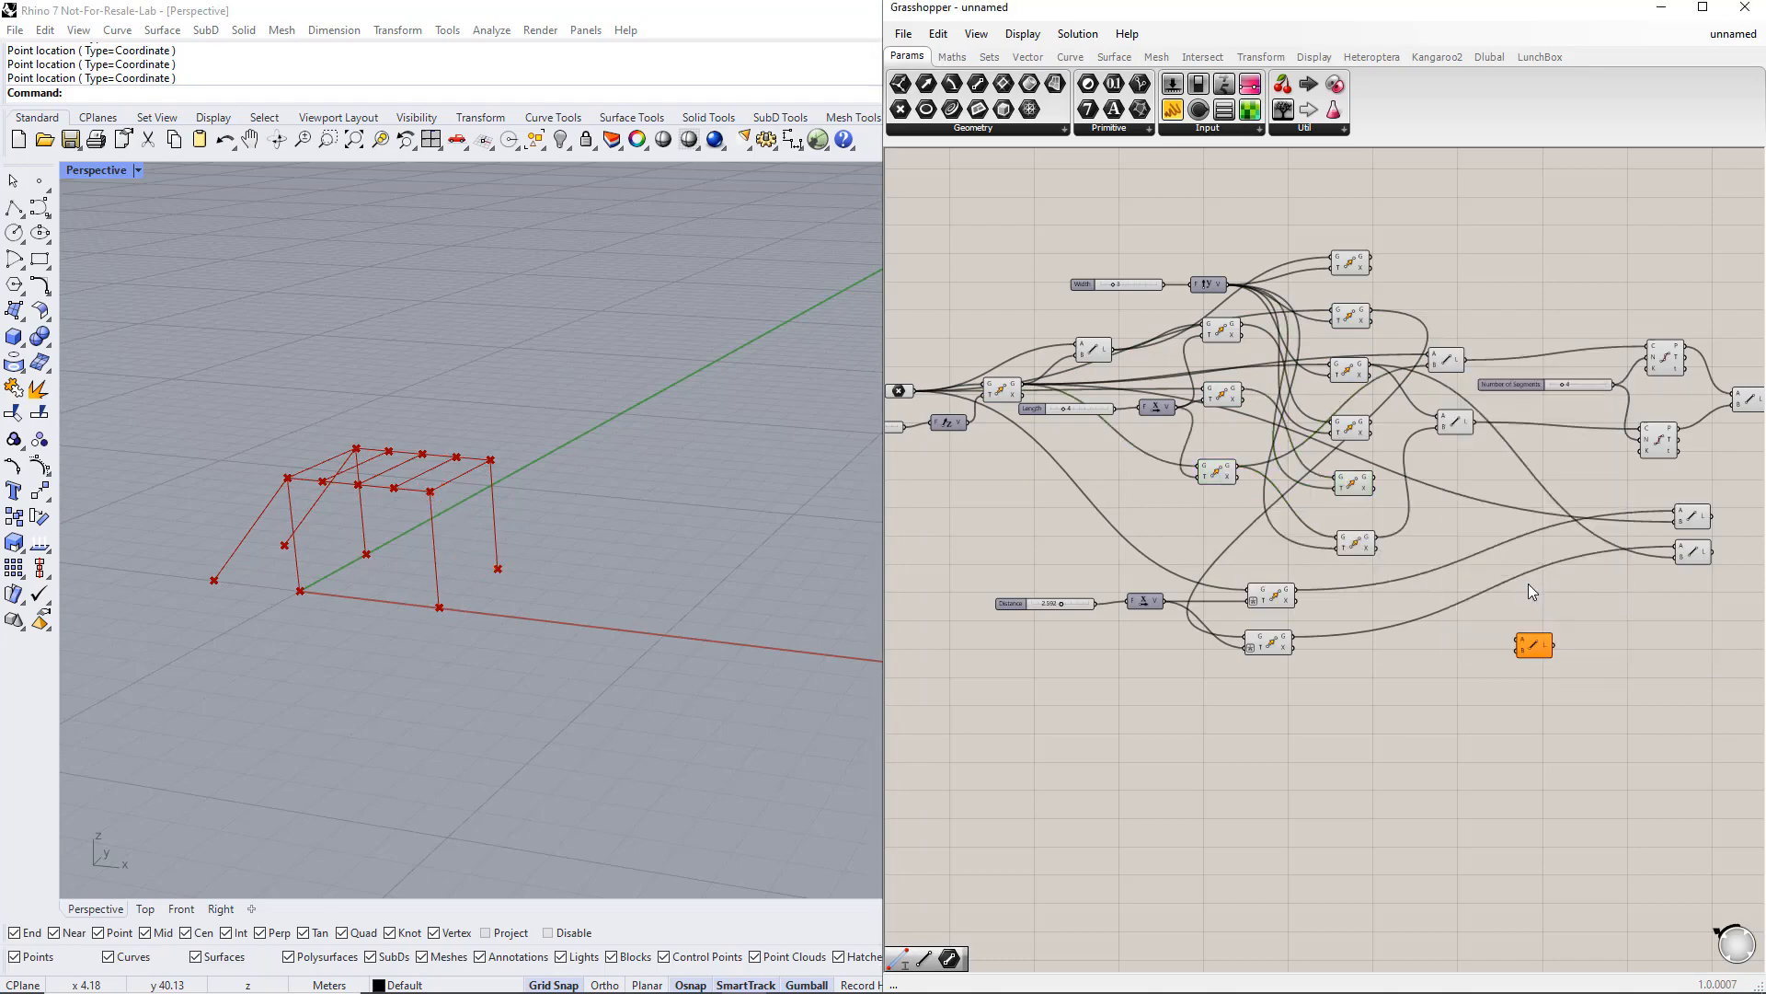
pyautogui.keyDown('alt'); pyautogui.moveTo(1540, 642); pyautogui.dragTo(1542, 687); pyautogui.keyUp('alt')
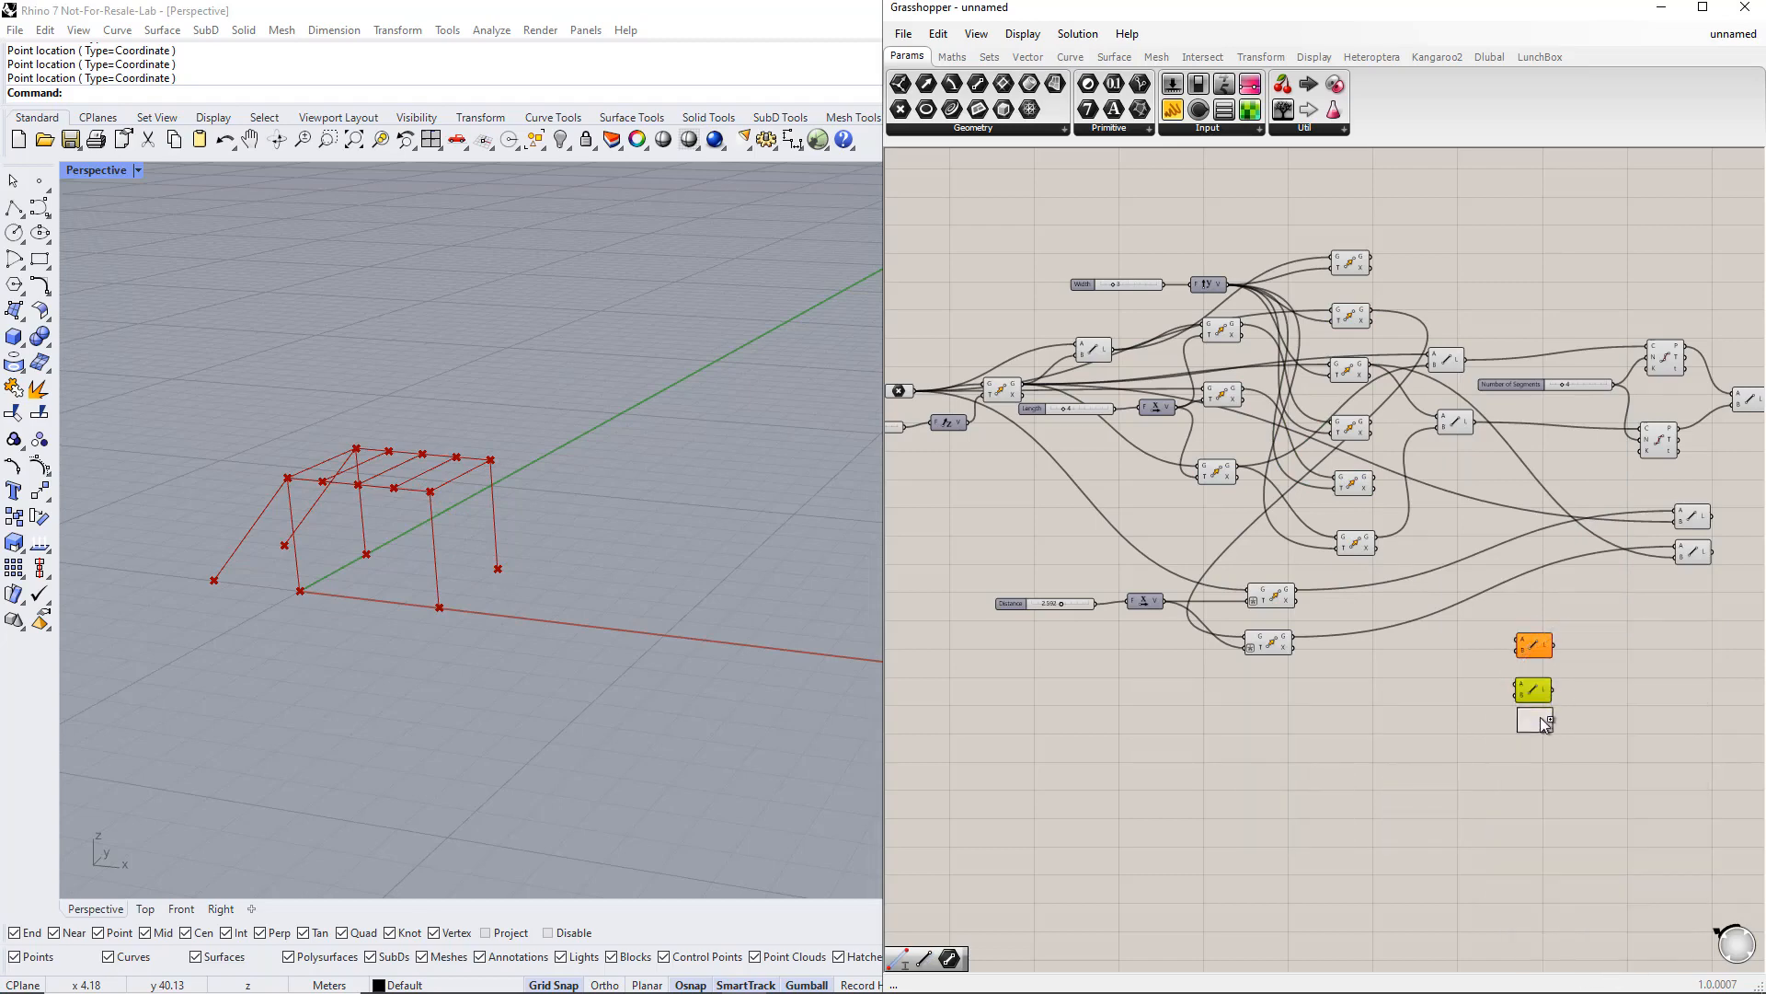
pyautogui.keyDown('alt'); pyautogui.moveTo(1539, 780); pyautogui.dragTo(1538, 780); pyautogui.keyUp('alt')
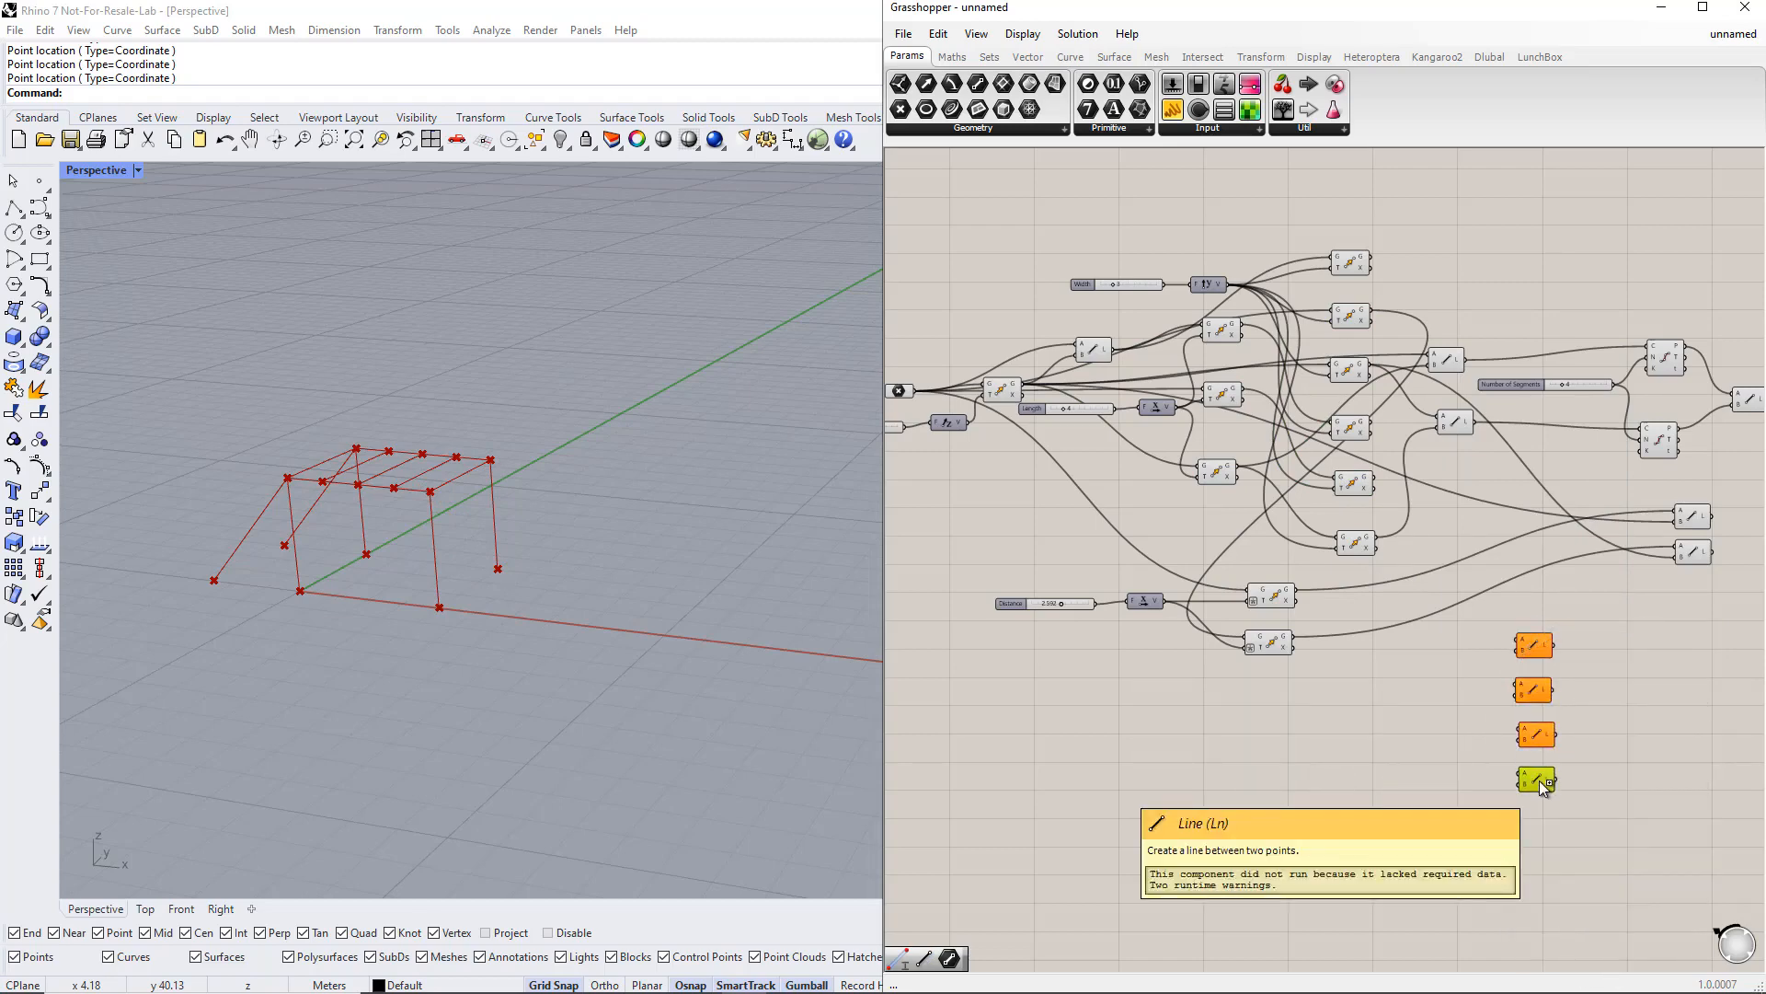
# Step: Connect moved and corner points into the four Line components to form diagonal braces in both side frames
pyautogui.moveTo(920, 390); pyautogui.dragTo(1520, 644)
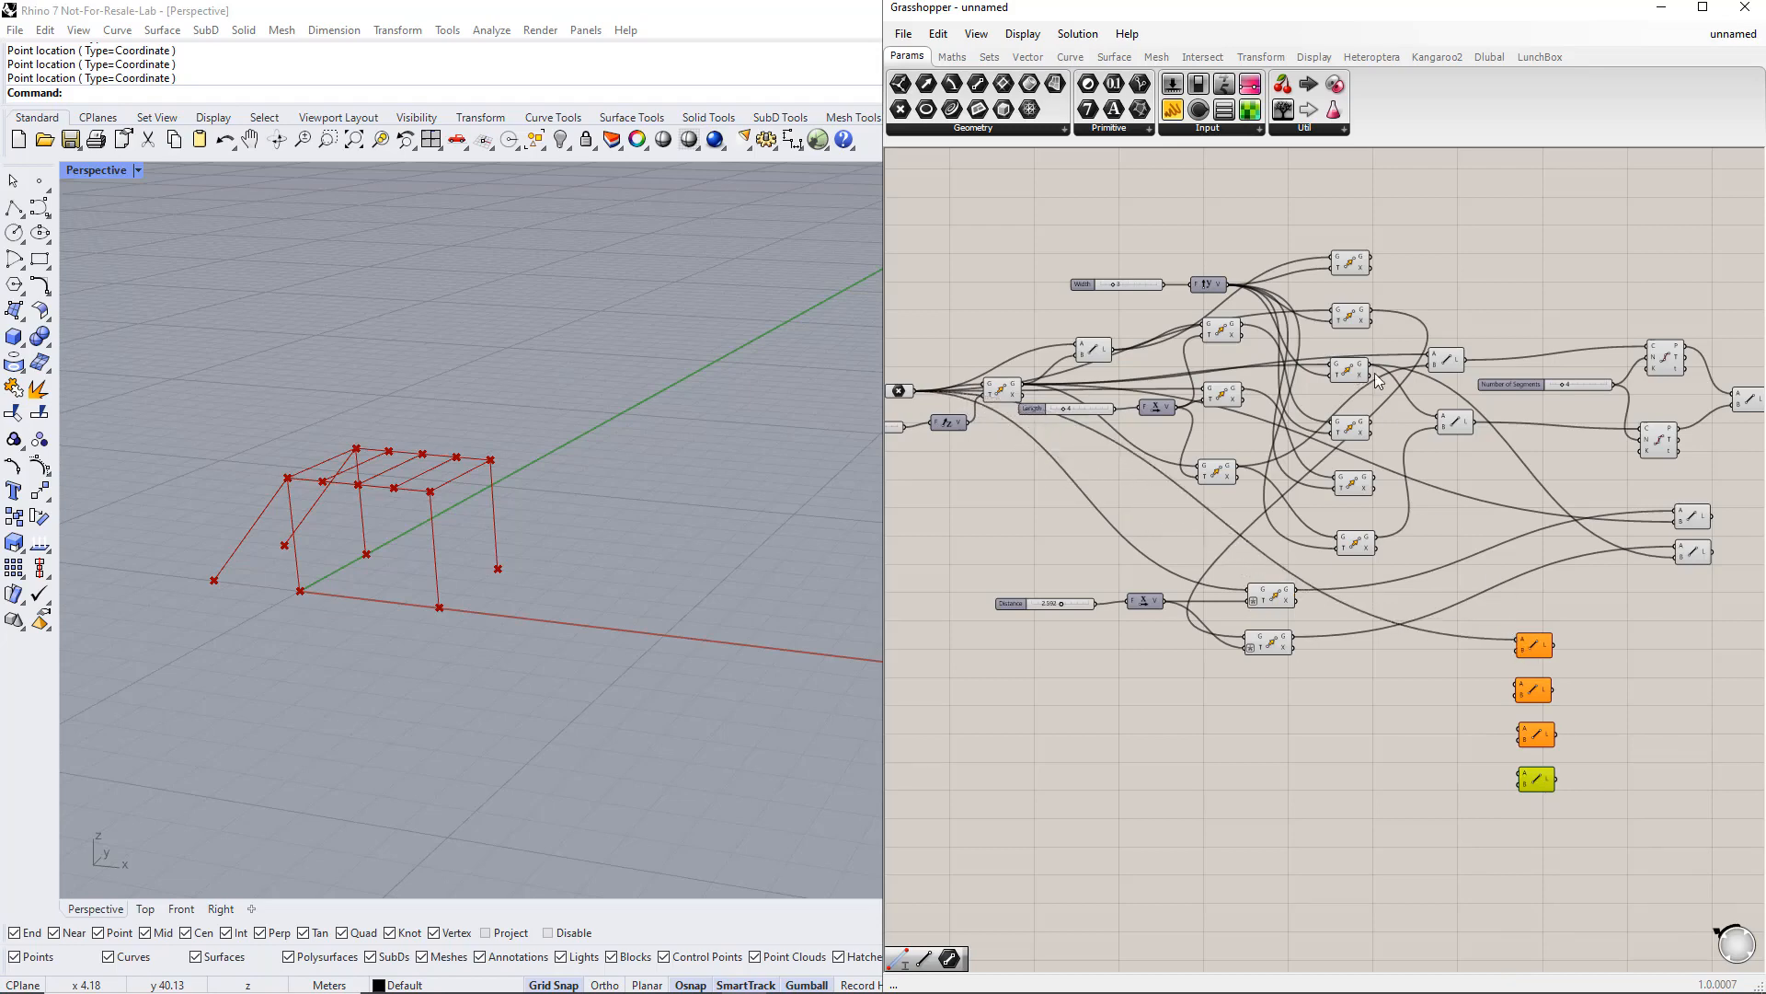
pyautogui.moveTo(1371, 368); pyautogui.dragTo(1518, 647)
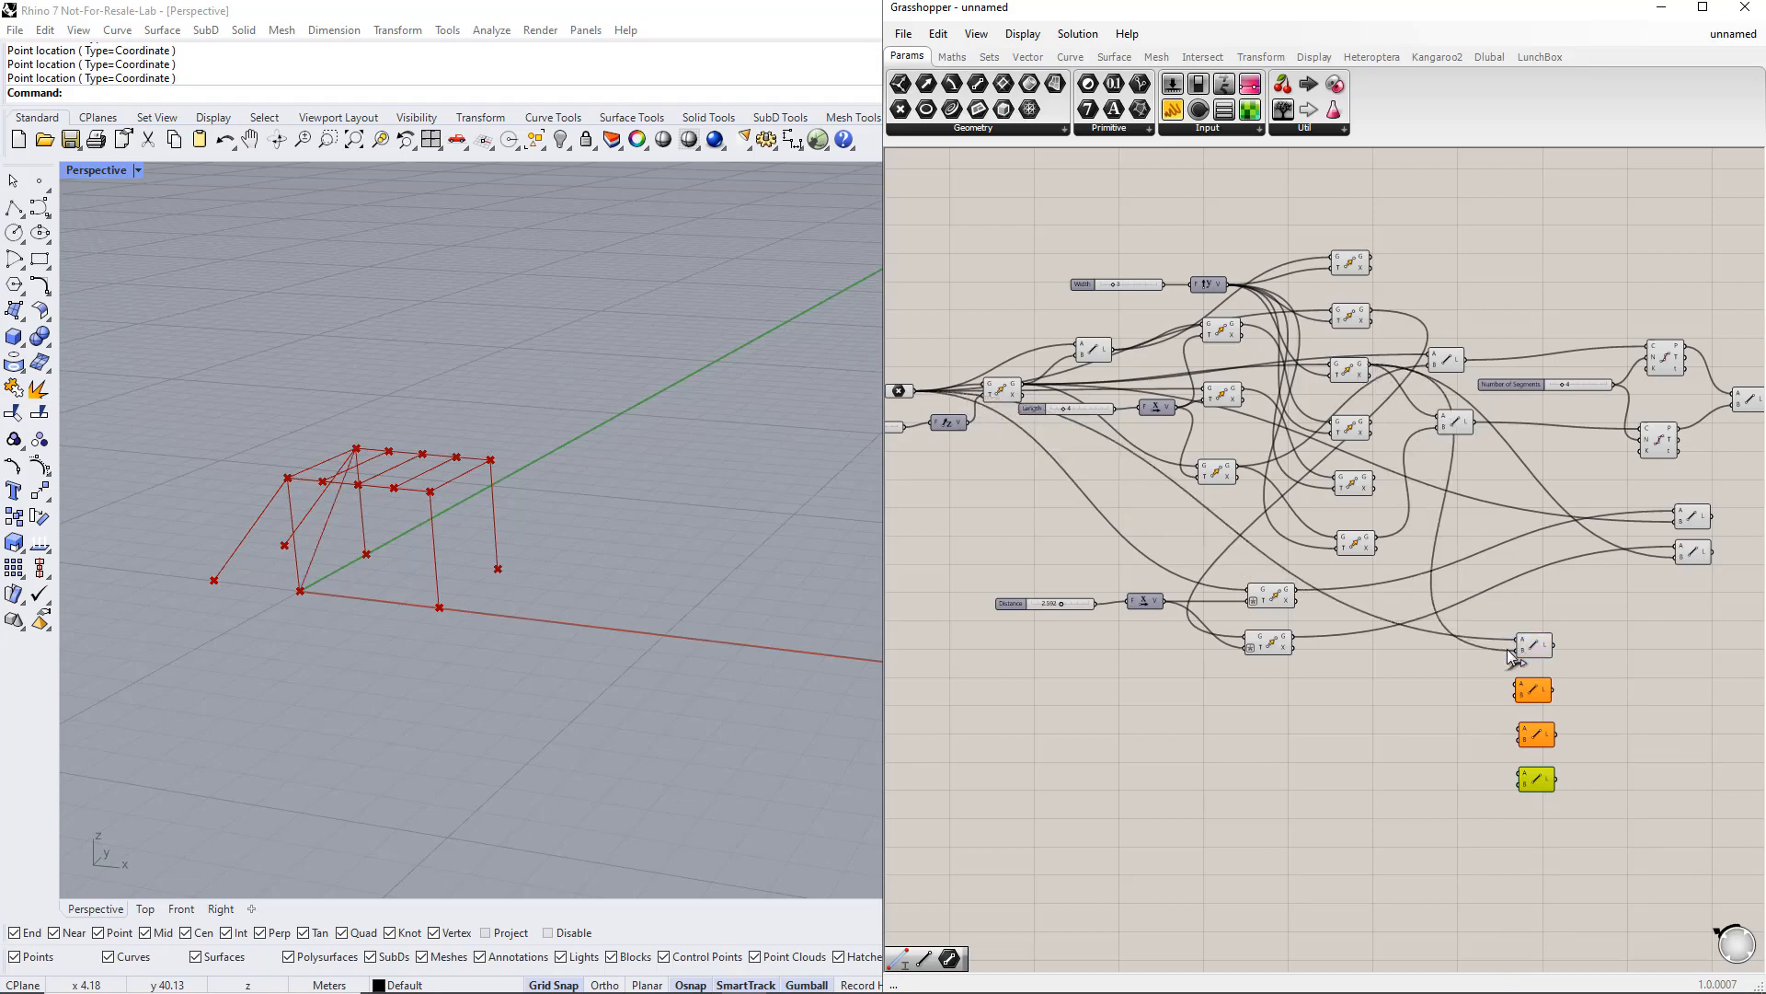
pyautogui.moveTo(1030, 388); pyautogui.dragTo(1518, 684)
pyautogui.moveTo(1372, 317); pyautogui.dragTo(1519, 697)
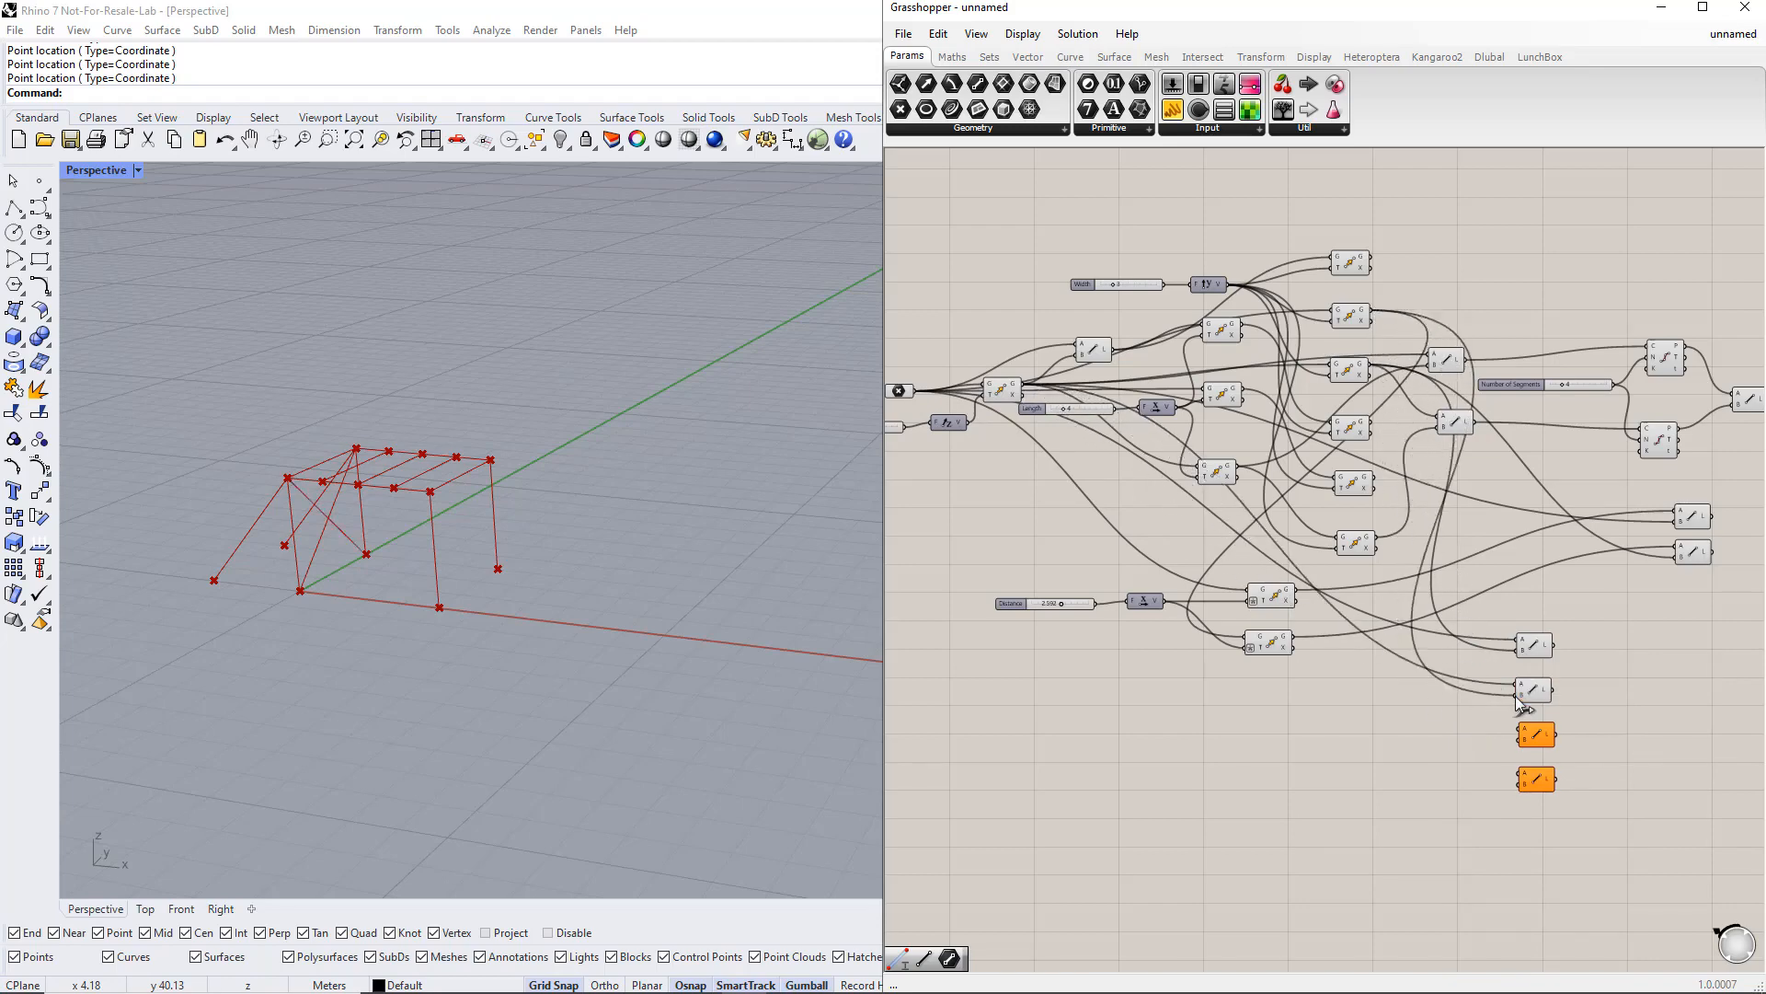
pyautogui.moveTo(1244, 398); pyautogui.dragTo(1518, 736)
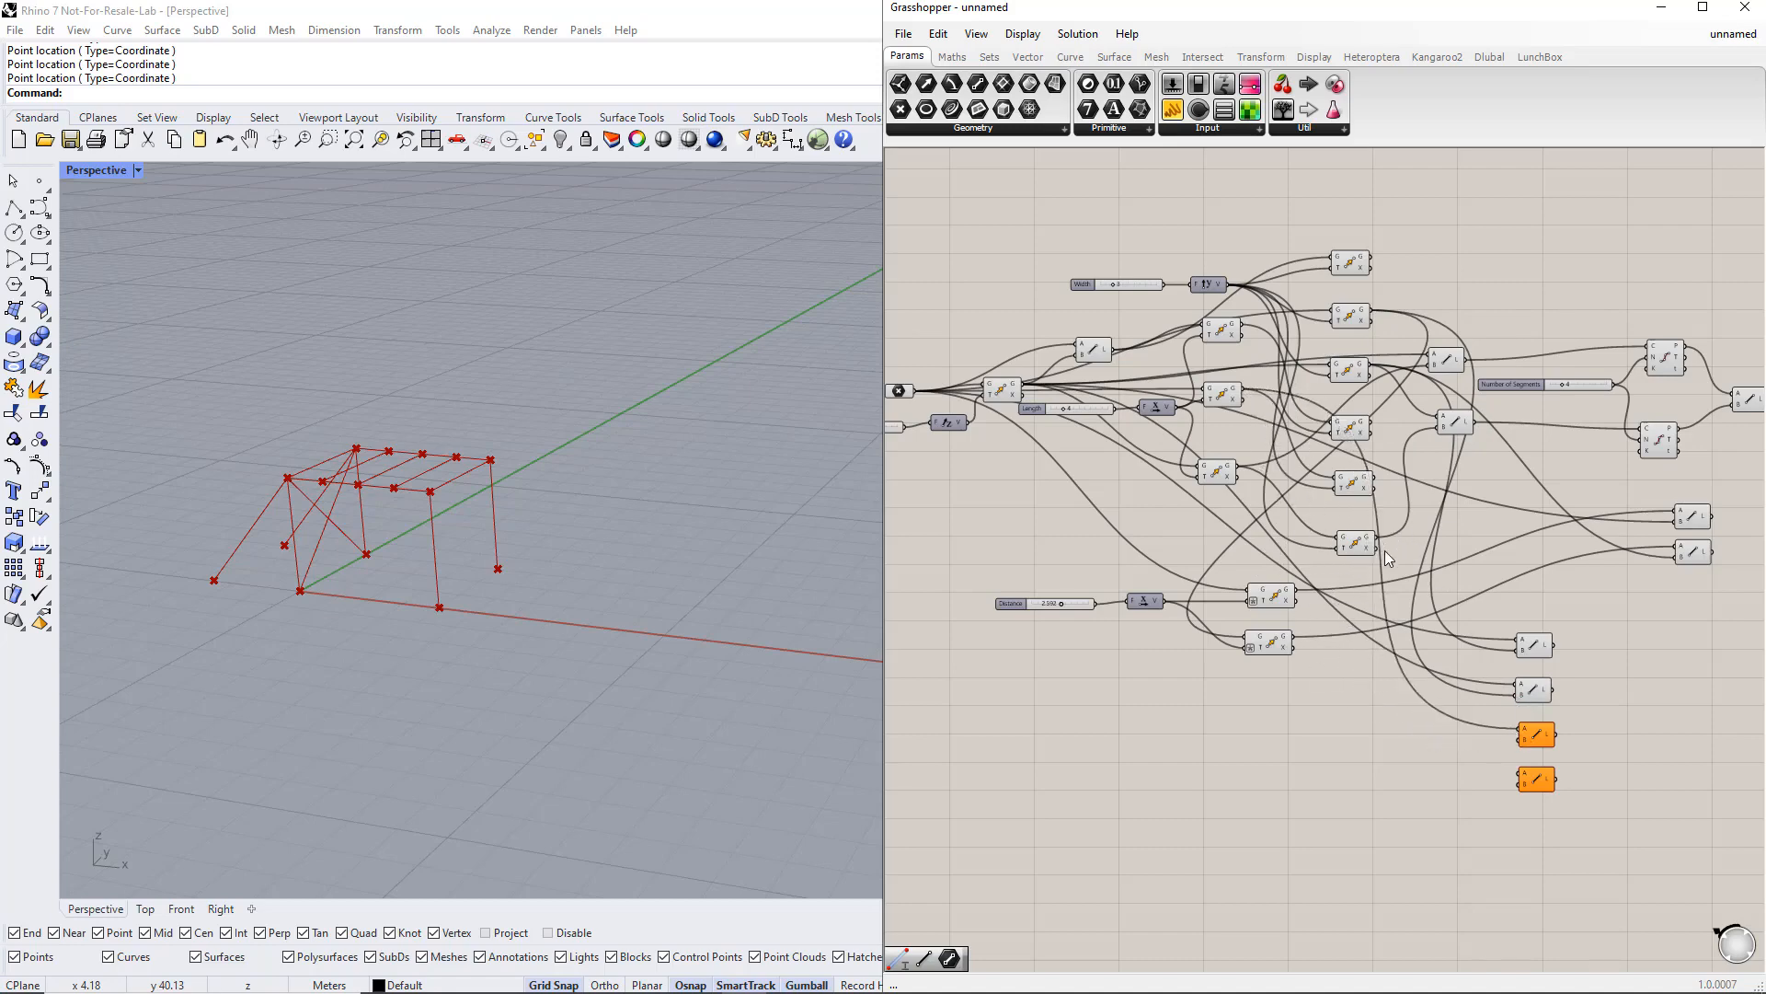
pyautogui.moveTo(1377, 540); pyautogui.dragTo(1491, 736)
pyautogui.moveTo(1516, 744); pyautogui.dragTo(1520, 741)
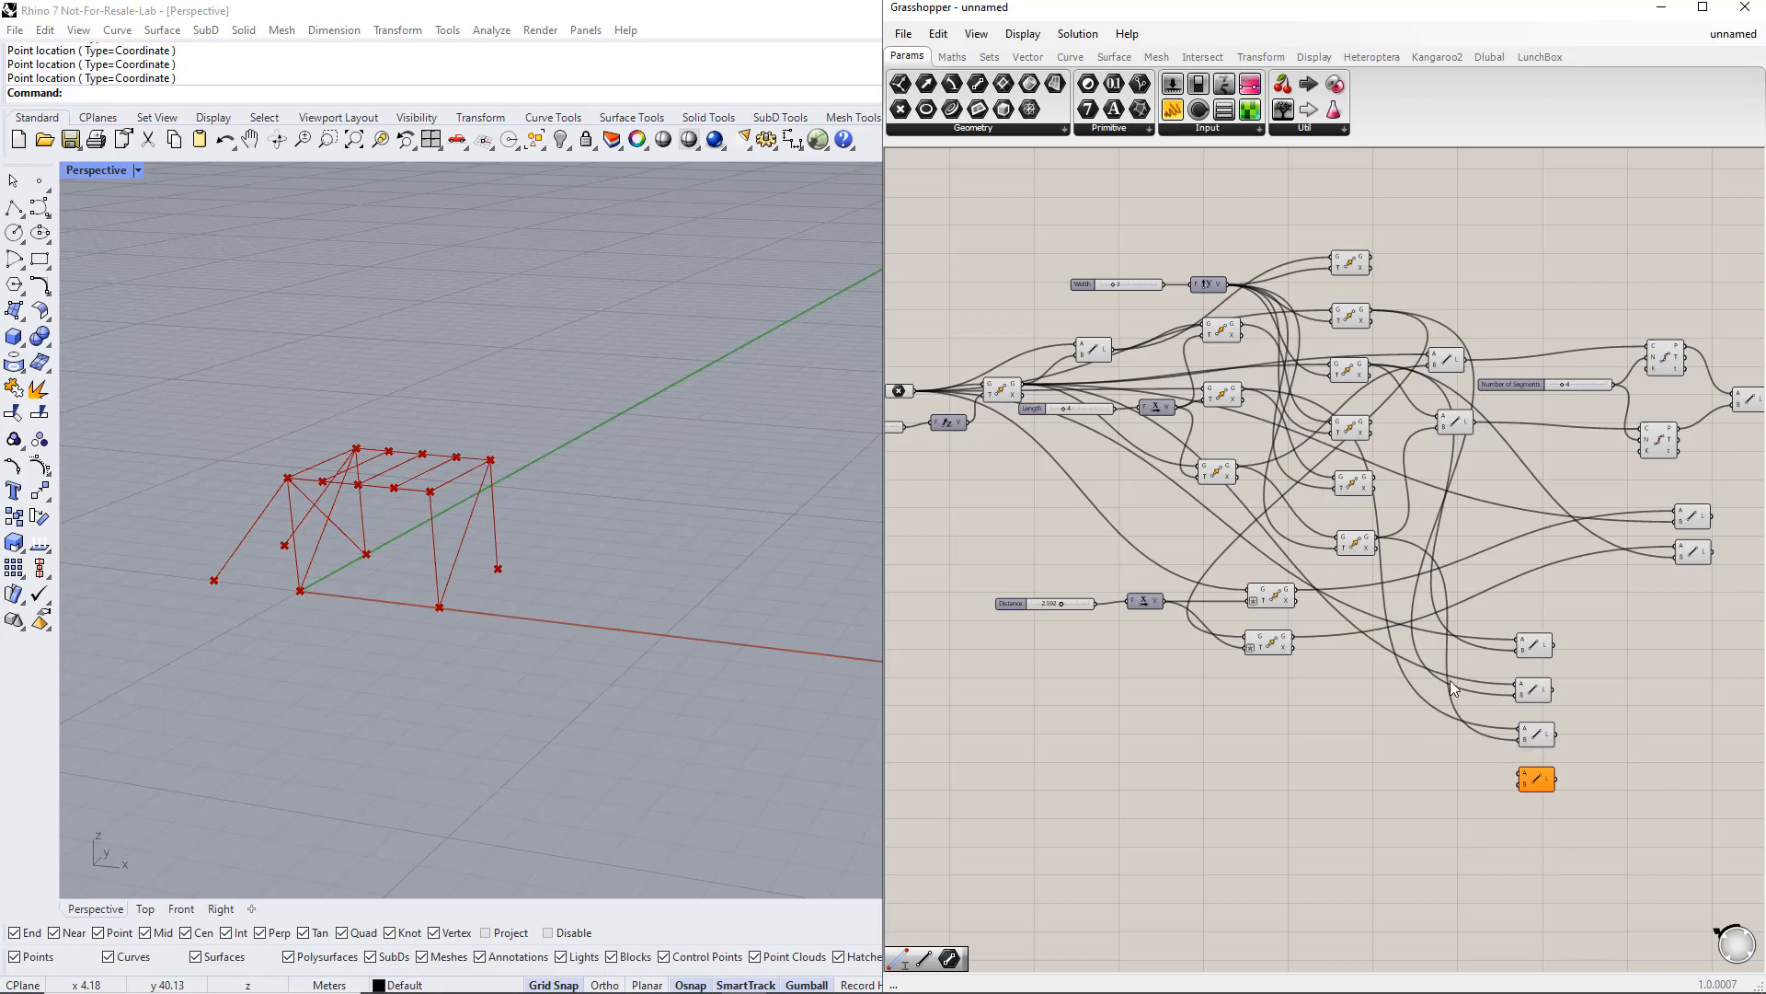
pyautogui.moveTo(1238, 469); pyautogui.dragTo(1518, 773)
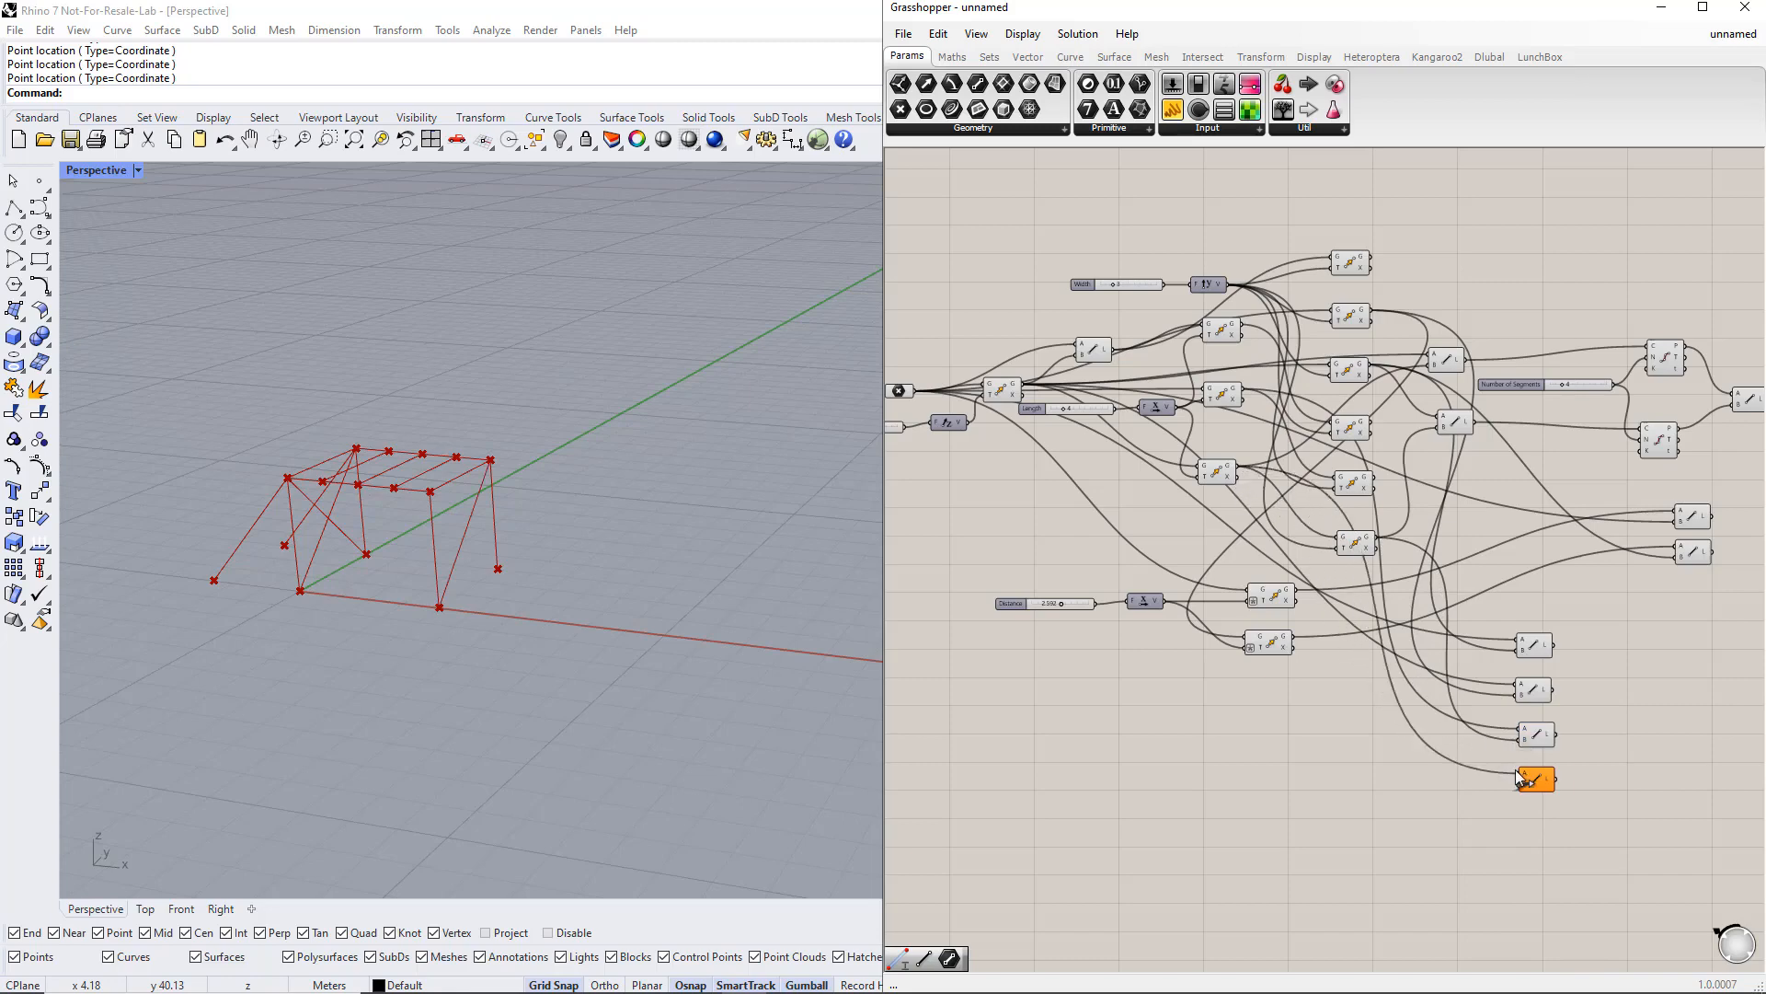
pyautogui.moveTo(1375, 488); pyautogui.dragTo(1520, 775)
# Step: Rearrange the new diagonal Line components alongside the other Line components
pyautogui.moveTo(1610, 822); pyautogui.dragTo(1530, 611)
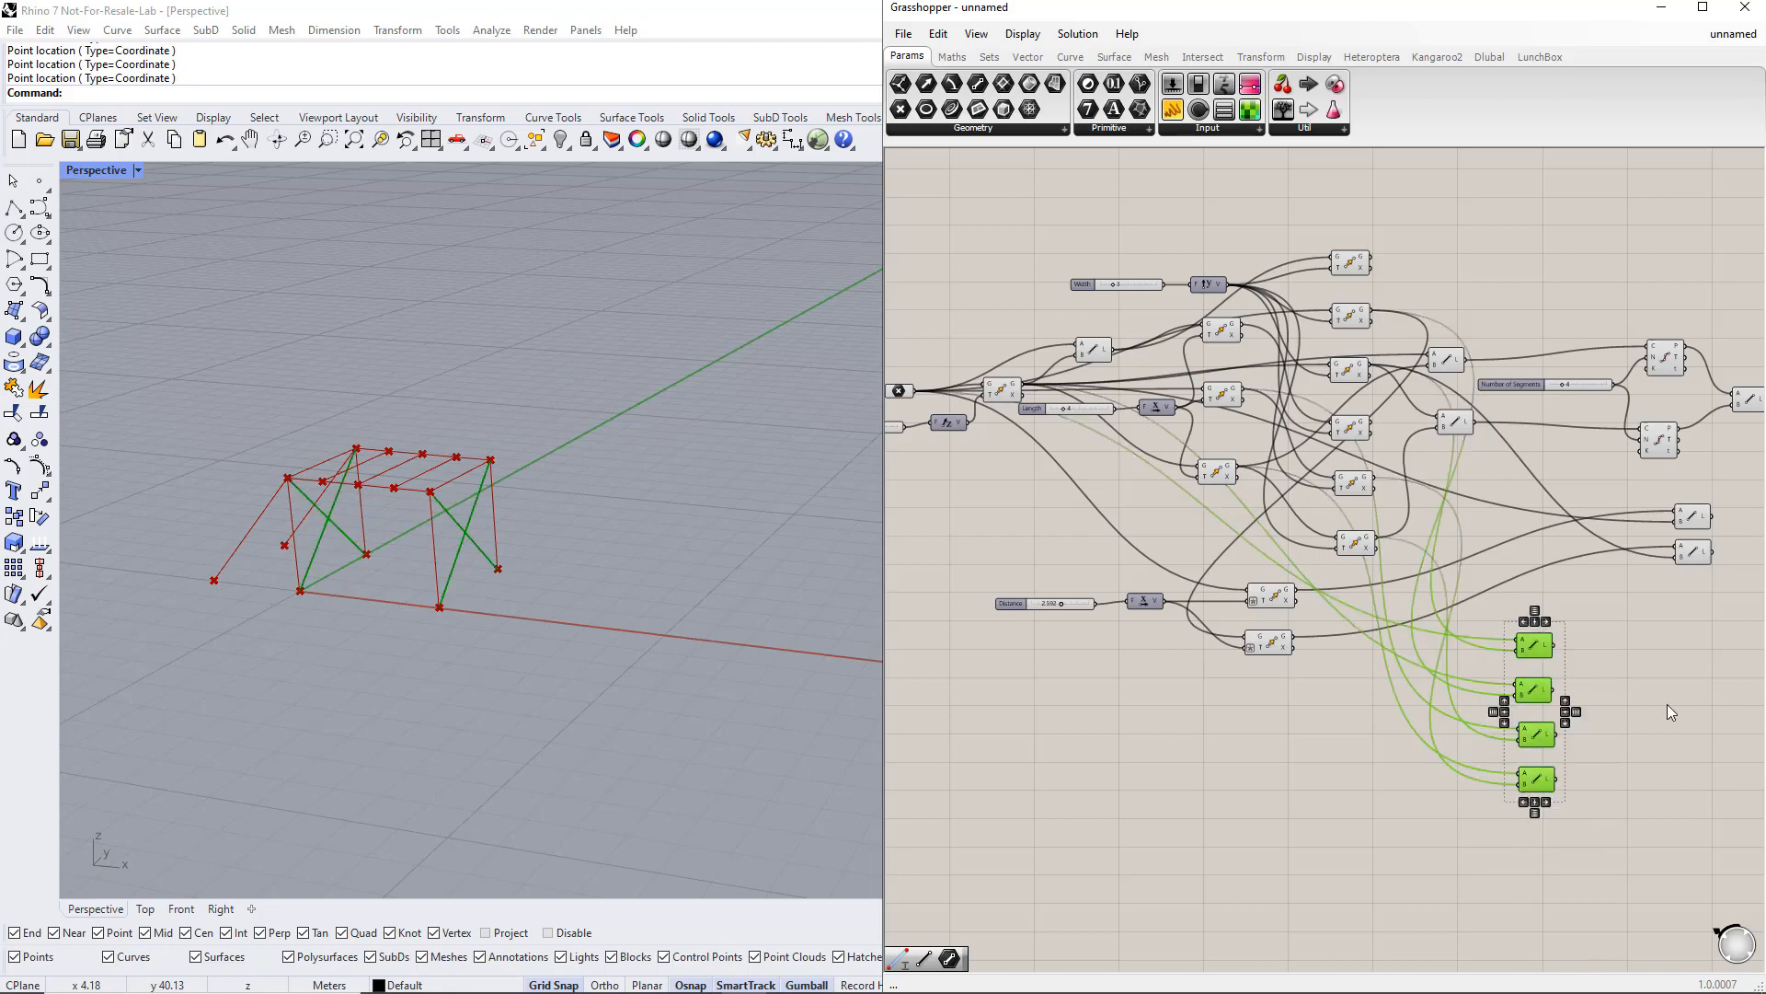
pyautogui.moveTo(1667, 704); pyautogui.dragTo(1417, 681, button='right')
pyautogui.moveTo(1348, 629); pyautogui.dragTo(1542, 654)
pyautogui.moveTo(1515, 549); pyautogui.dragTo(1532, 493)
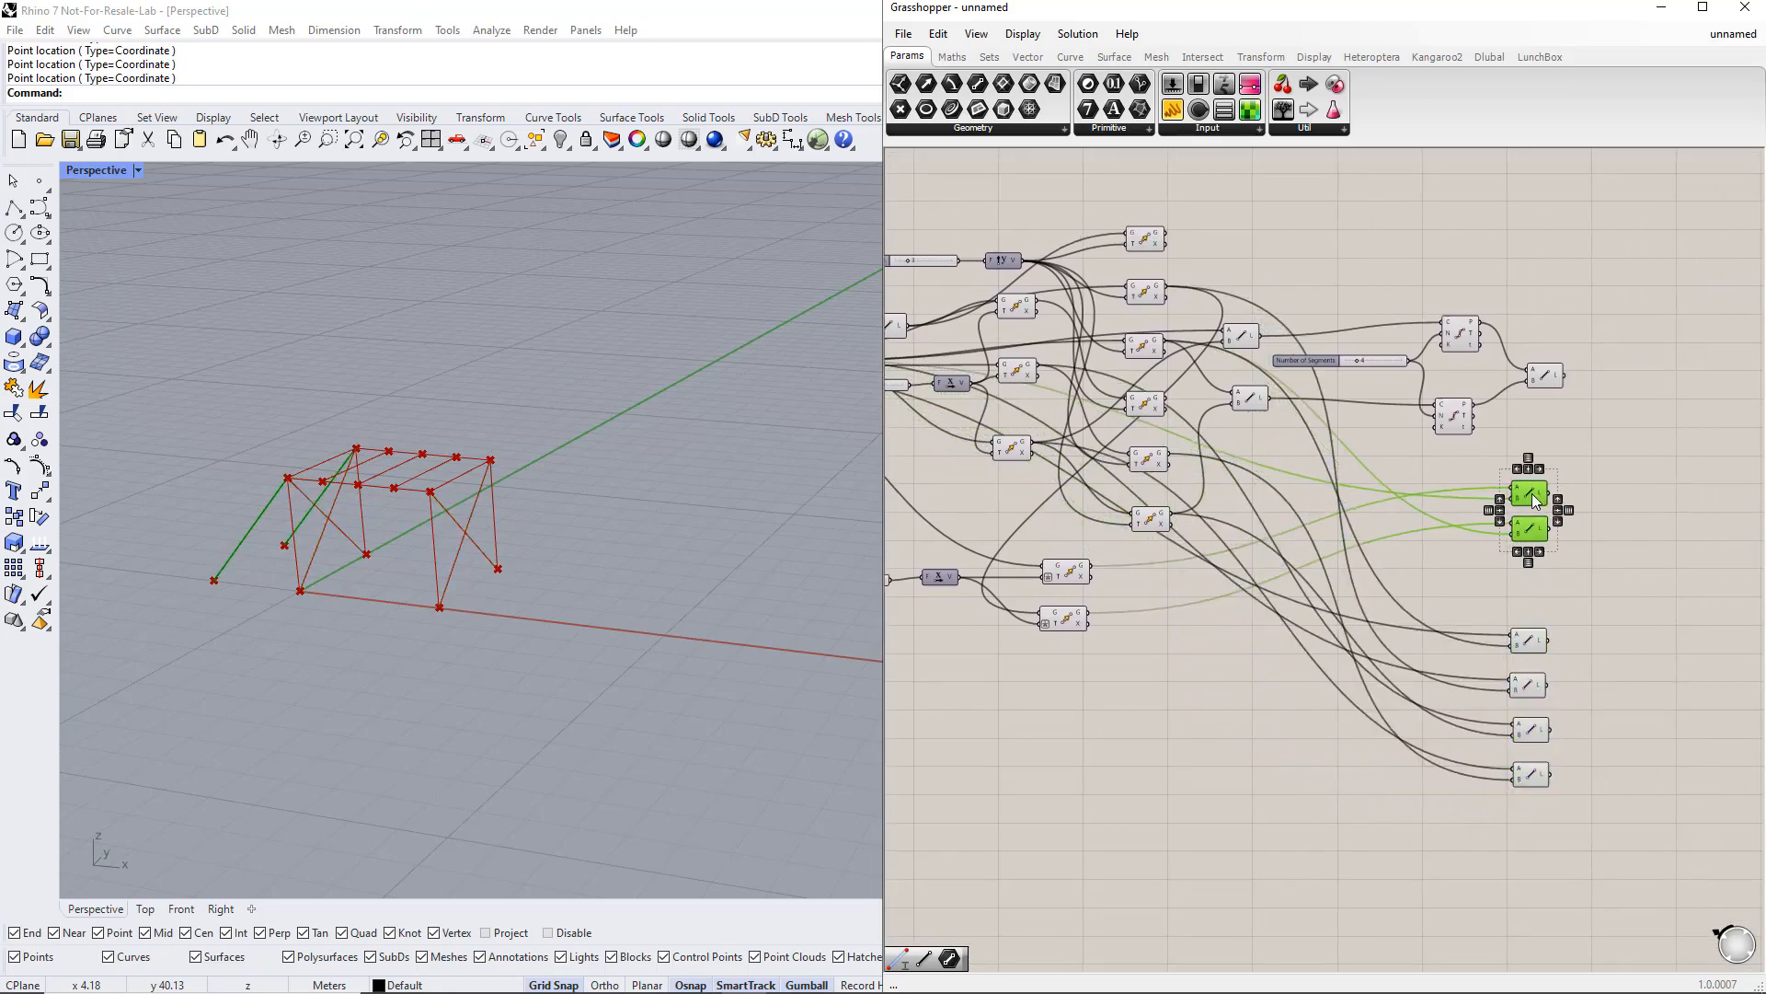
pyautogui.click(1571, 707)
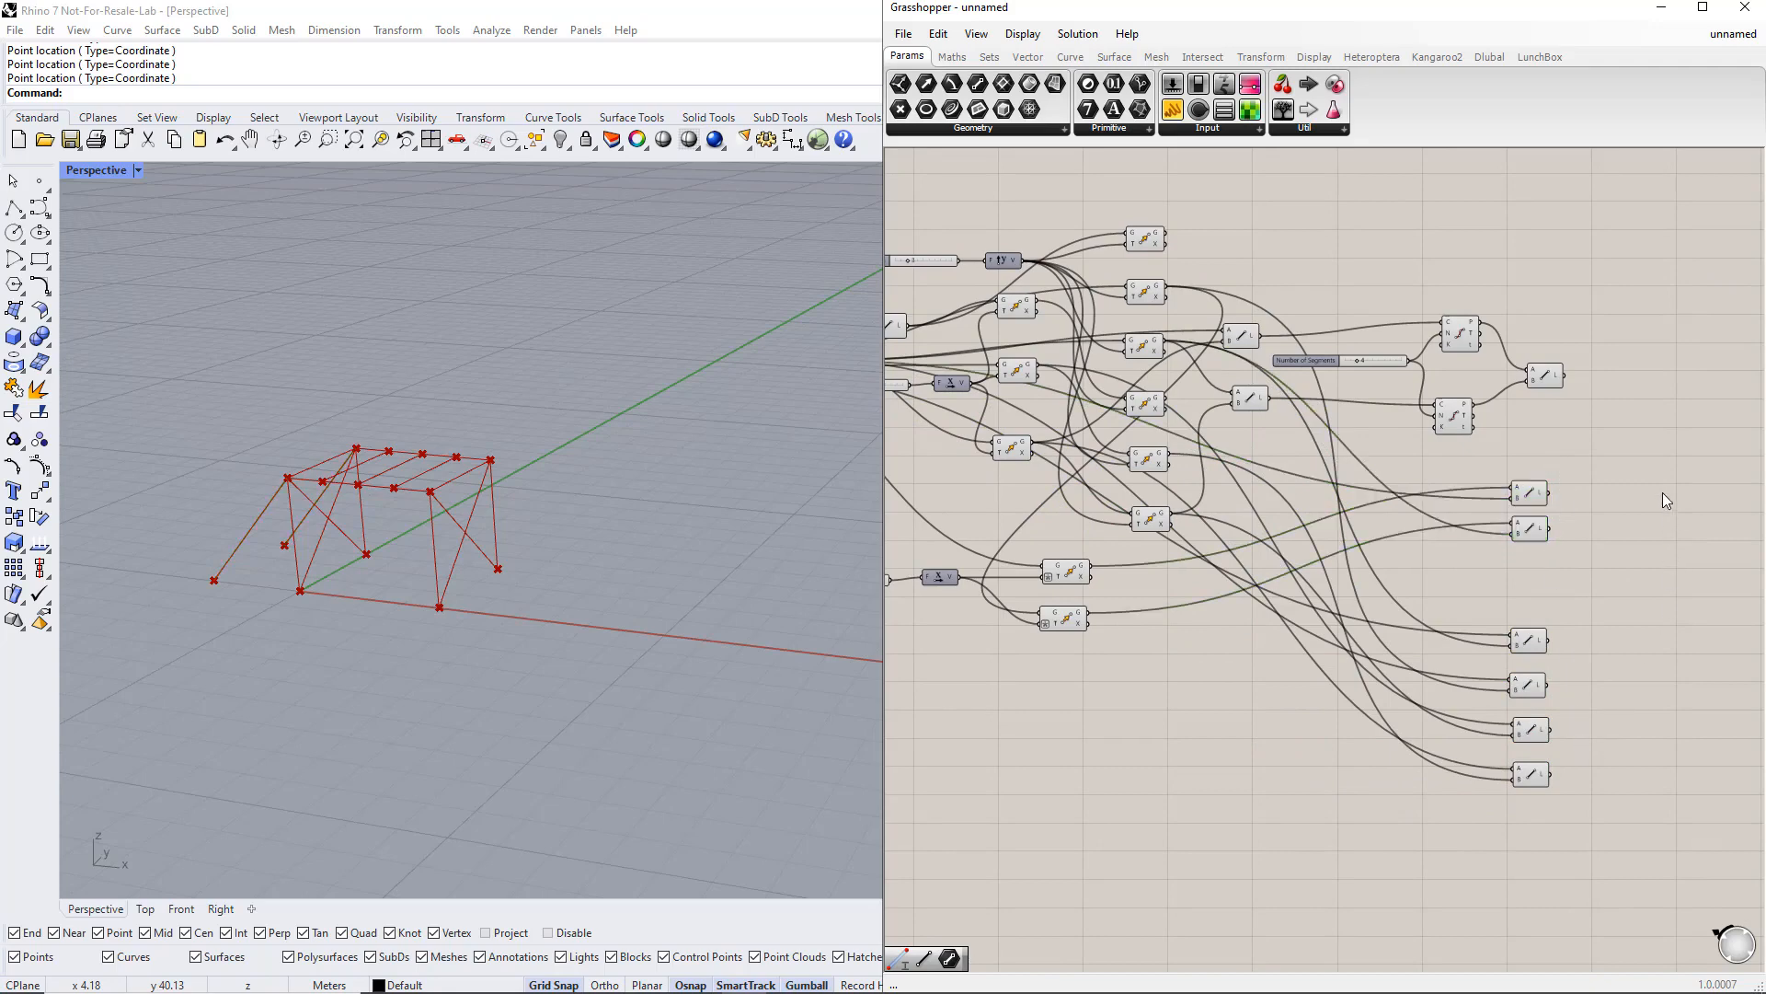
# Step: Place six Line parameter containers in a column at the top of the canvas
pyautogui.moveTo(1644, 476); pyautogui.dragTo(1691, 592, button='right')
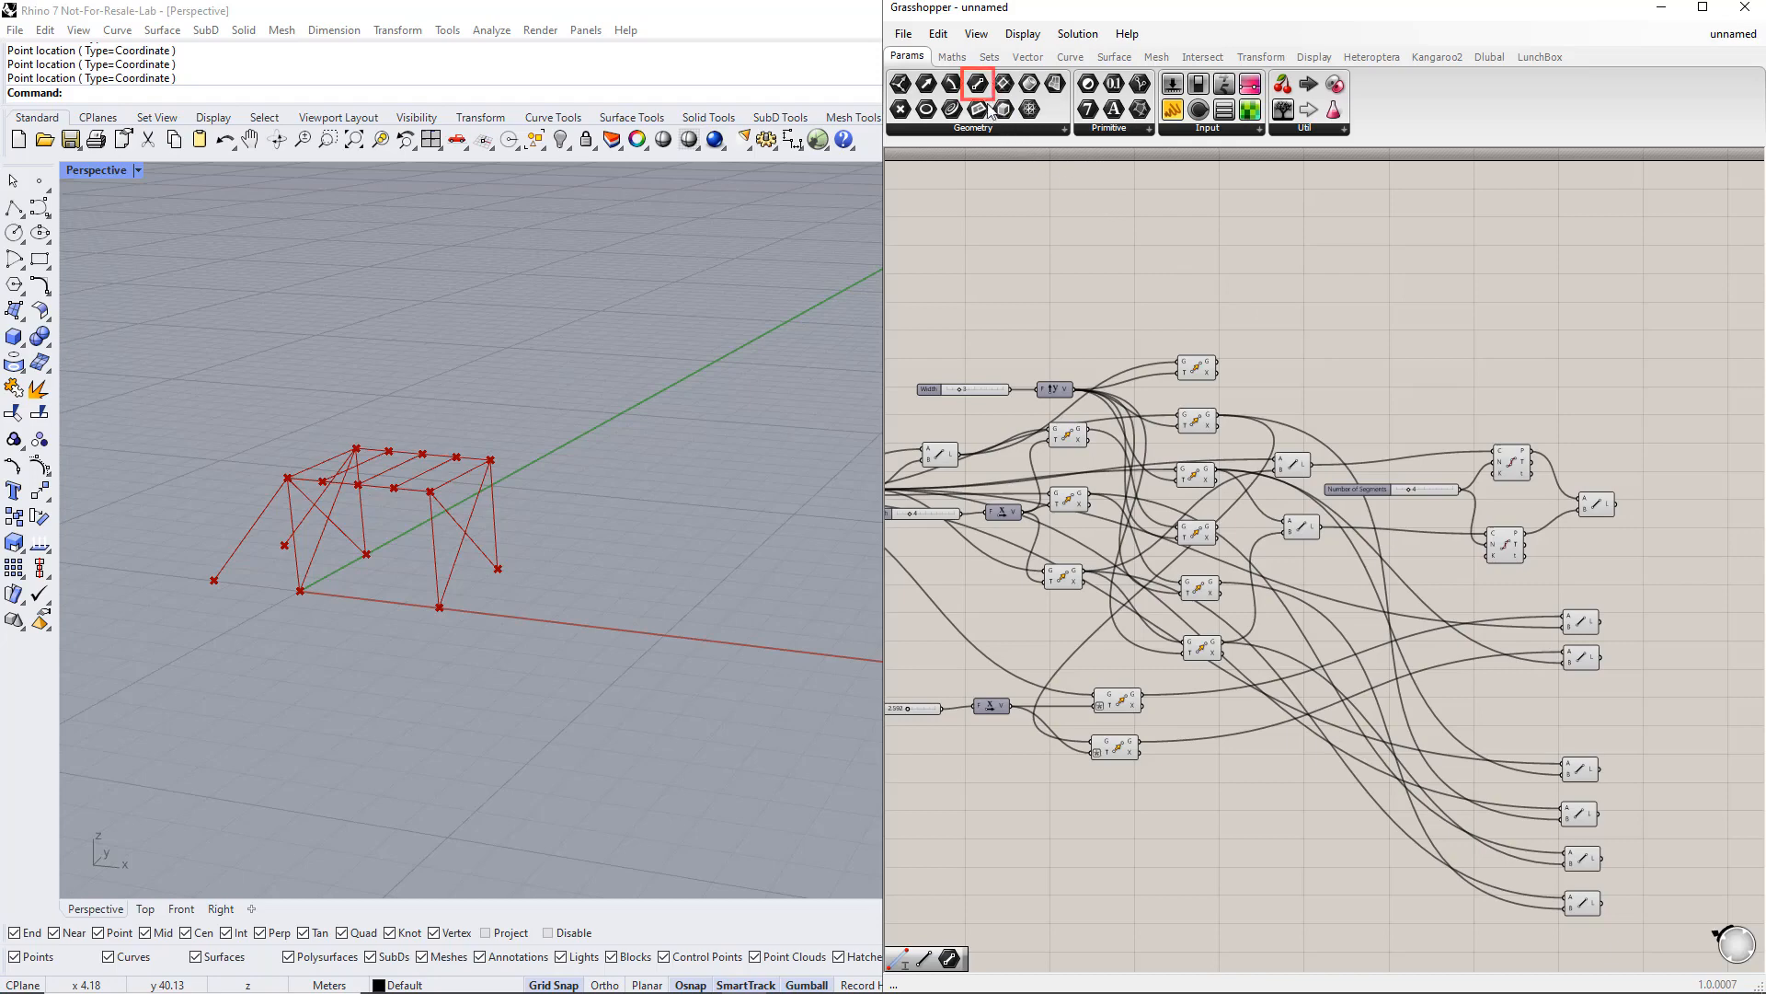
pyautogui.moveTo(990, 108); pyautogui.dragTo(1598, 380)
pyautogui.click(1485, 361)
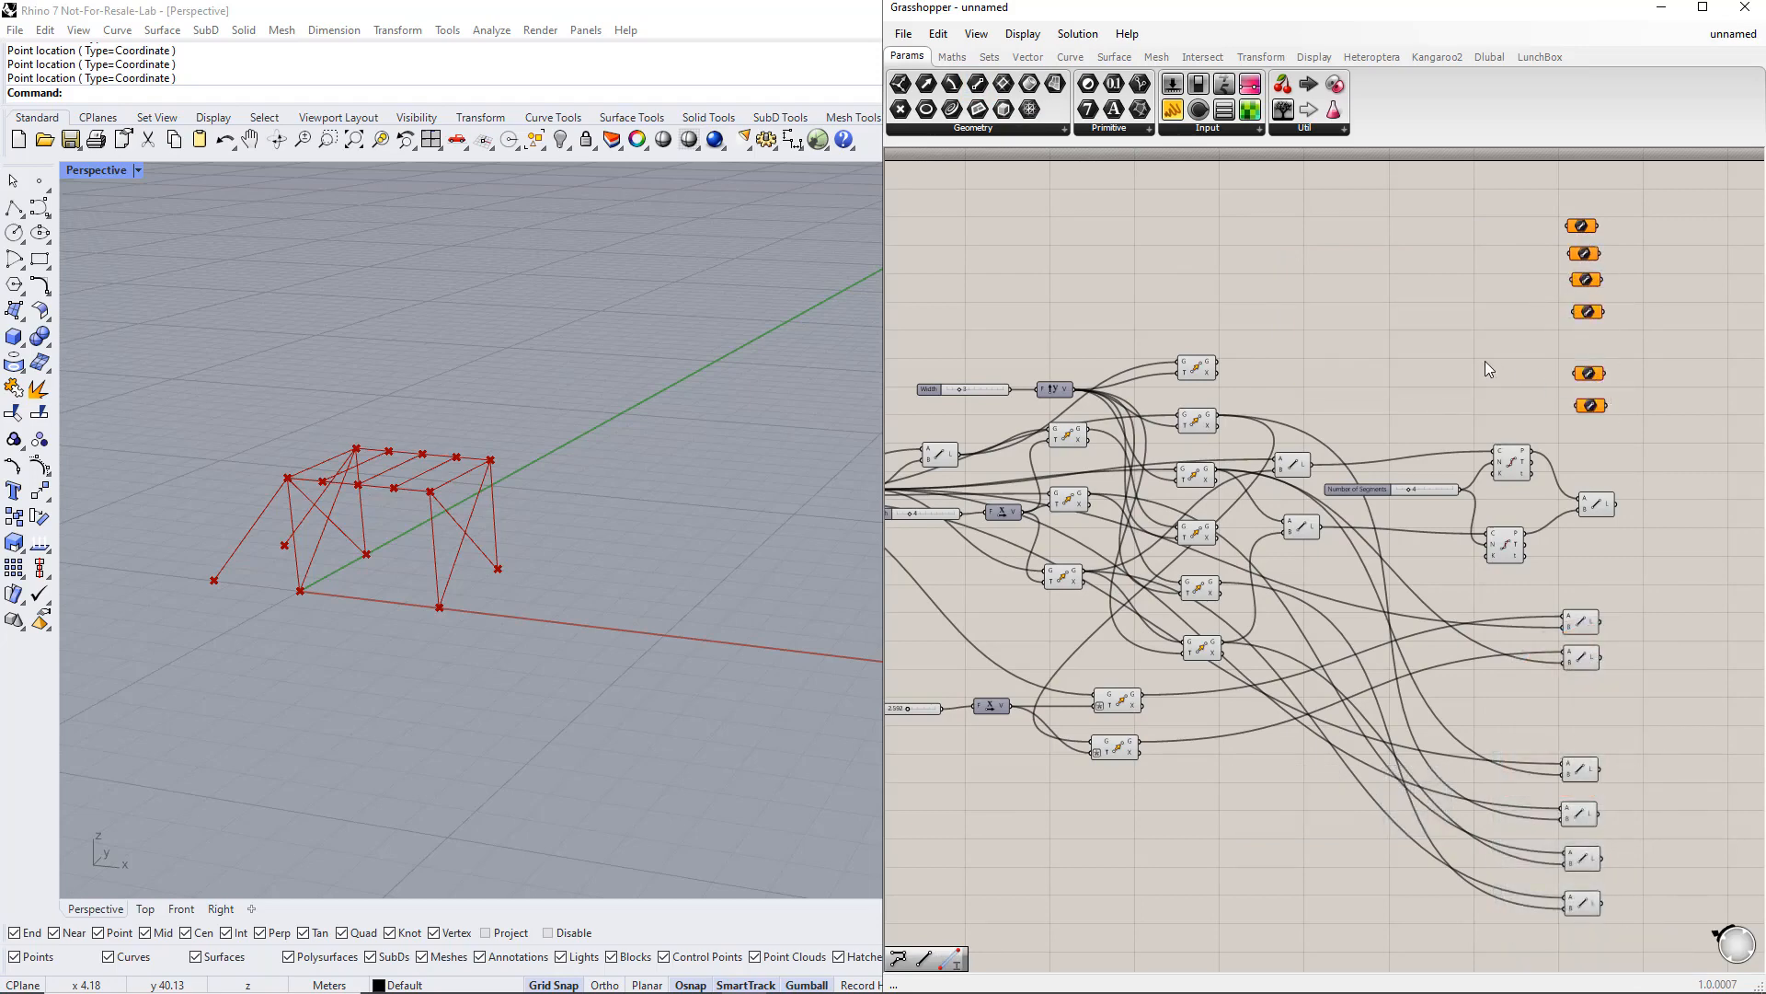
pyautogui.moveTo(1475, 356); pyautogui.dragTo(1488, 361, button='right')
# Step: Connect the four vertical column lines into the first four Line parameters
pyautogui.moveTo(981, 460); pyautogui.dragTo(1582, 230)
pyautogui.click(1210, 373)
pyautogui.moveTo(1231, 367); pyautogui.dragTo(1580, 267)
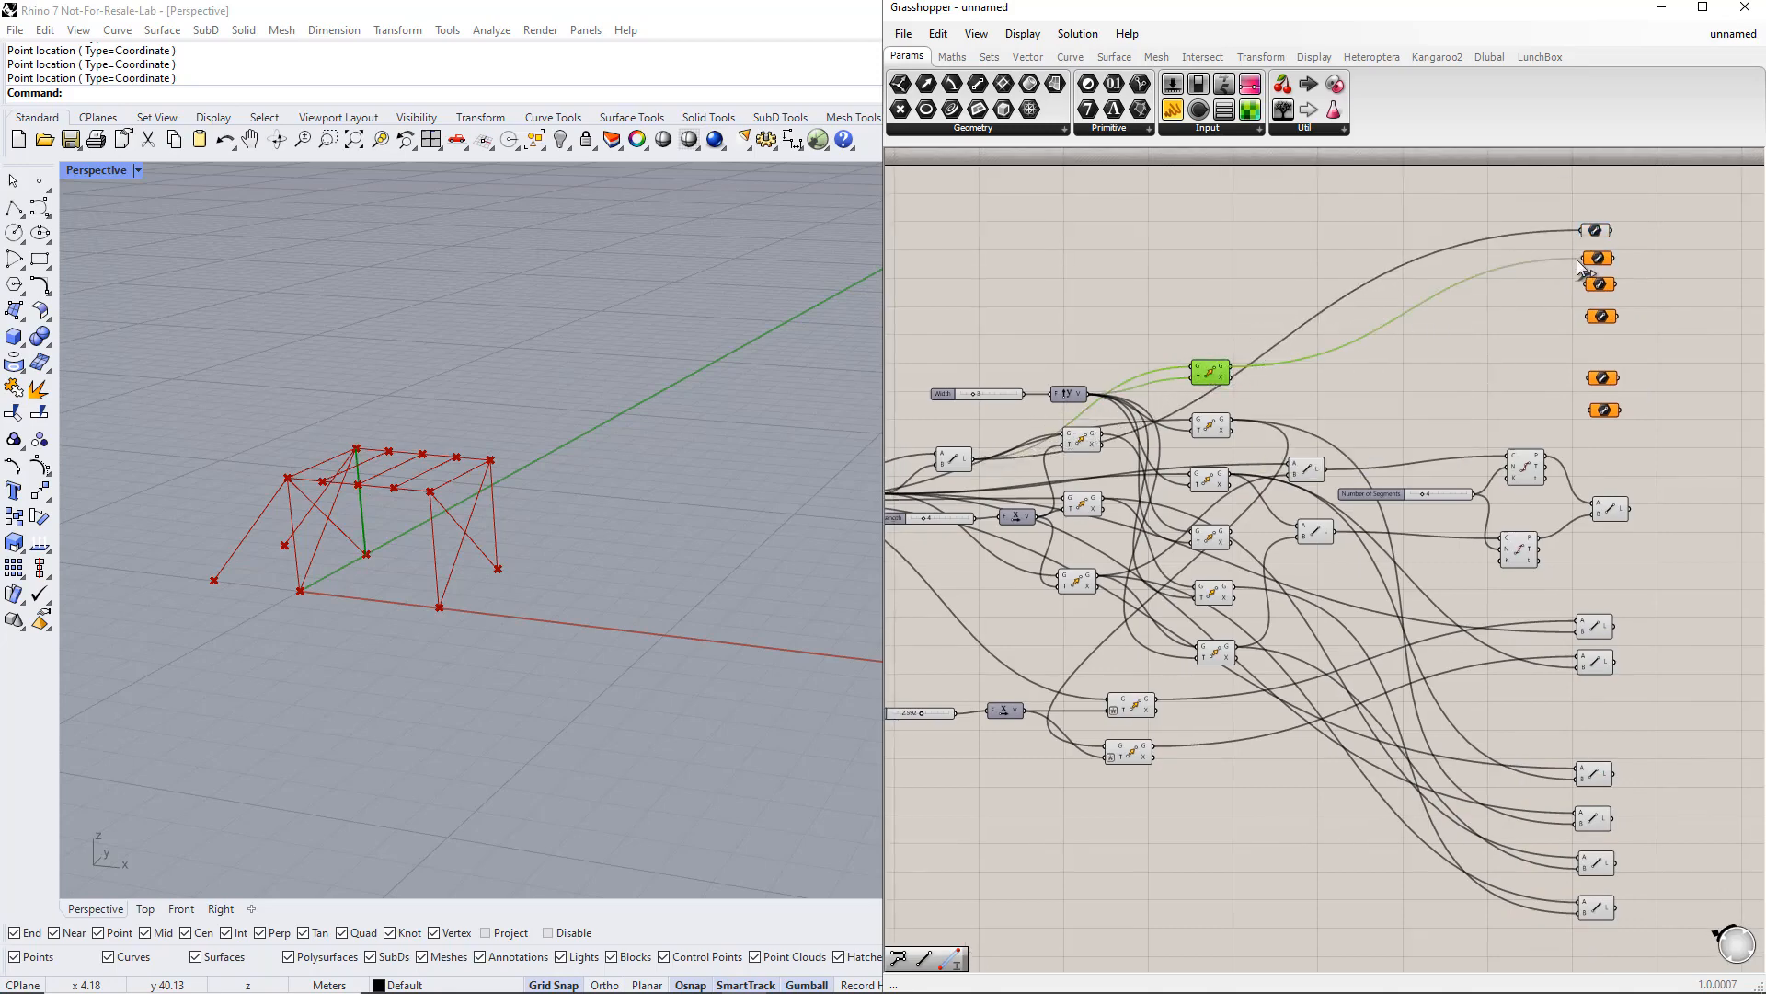
pyautogui.click(1223, 538)
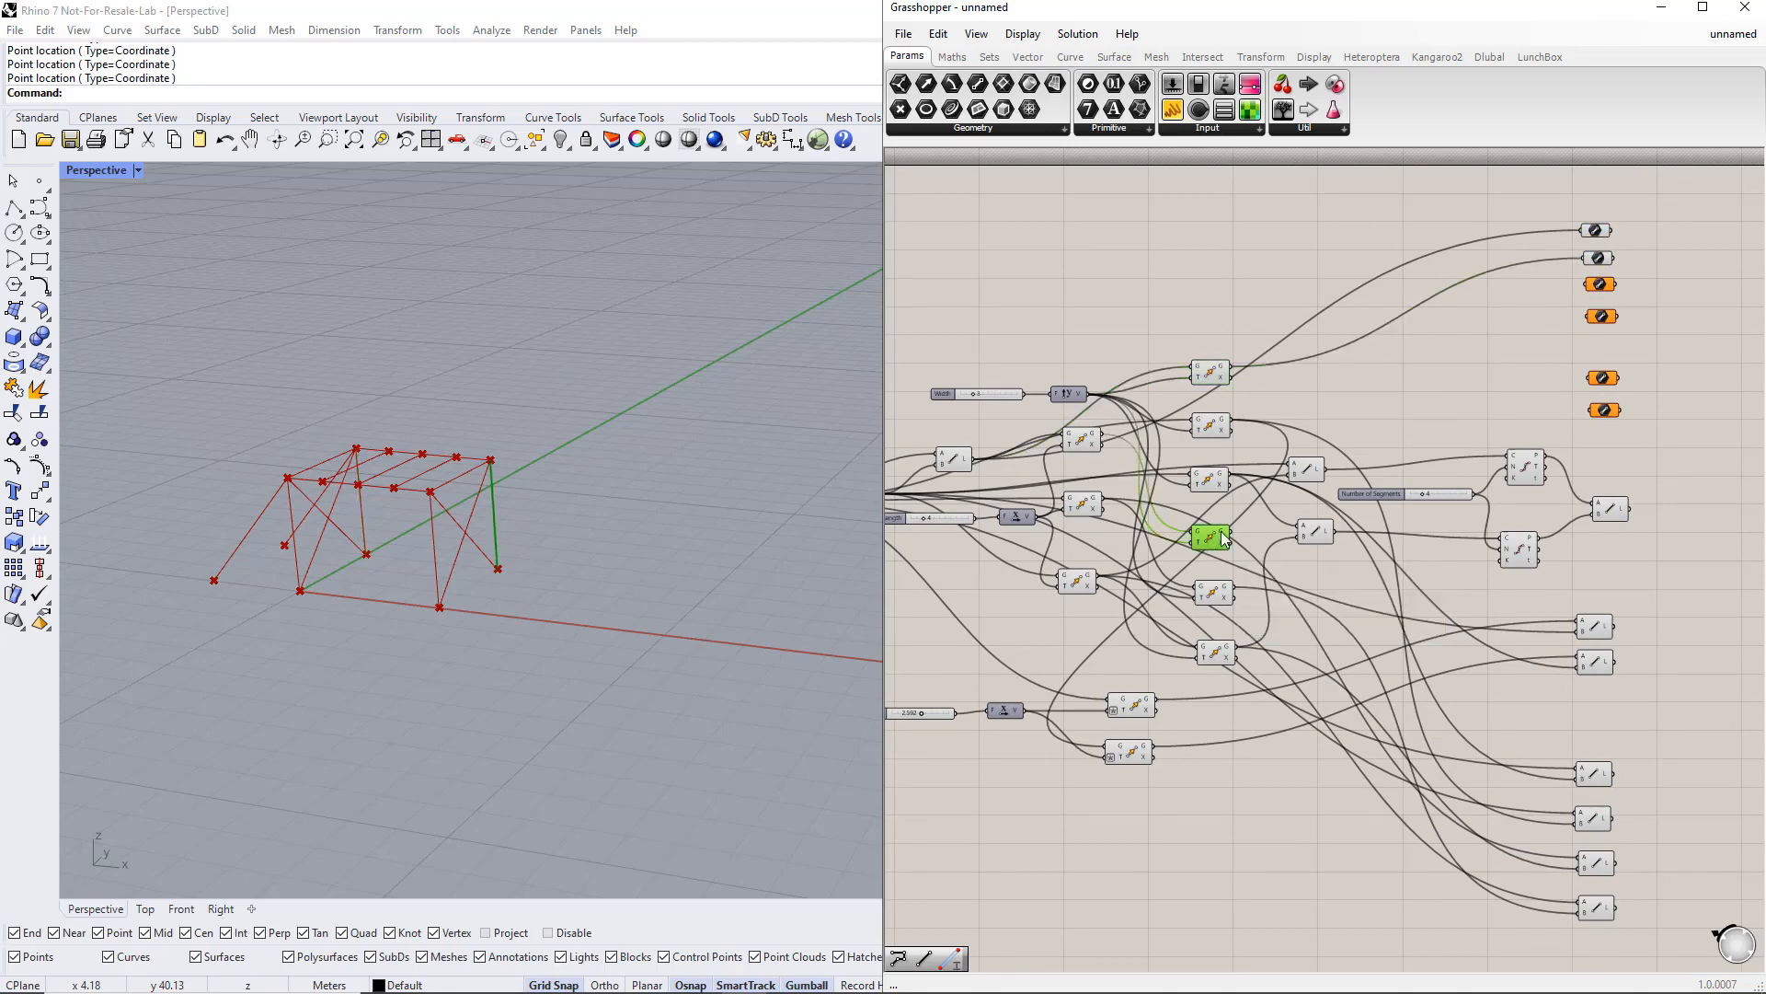
pyautogui.moveTo(1451, 395); pyautogui.dragTo(1581, 290)
pyautogui.click(1085, 442)
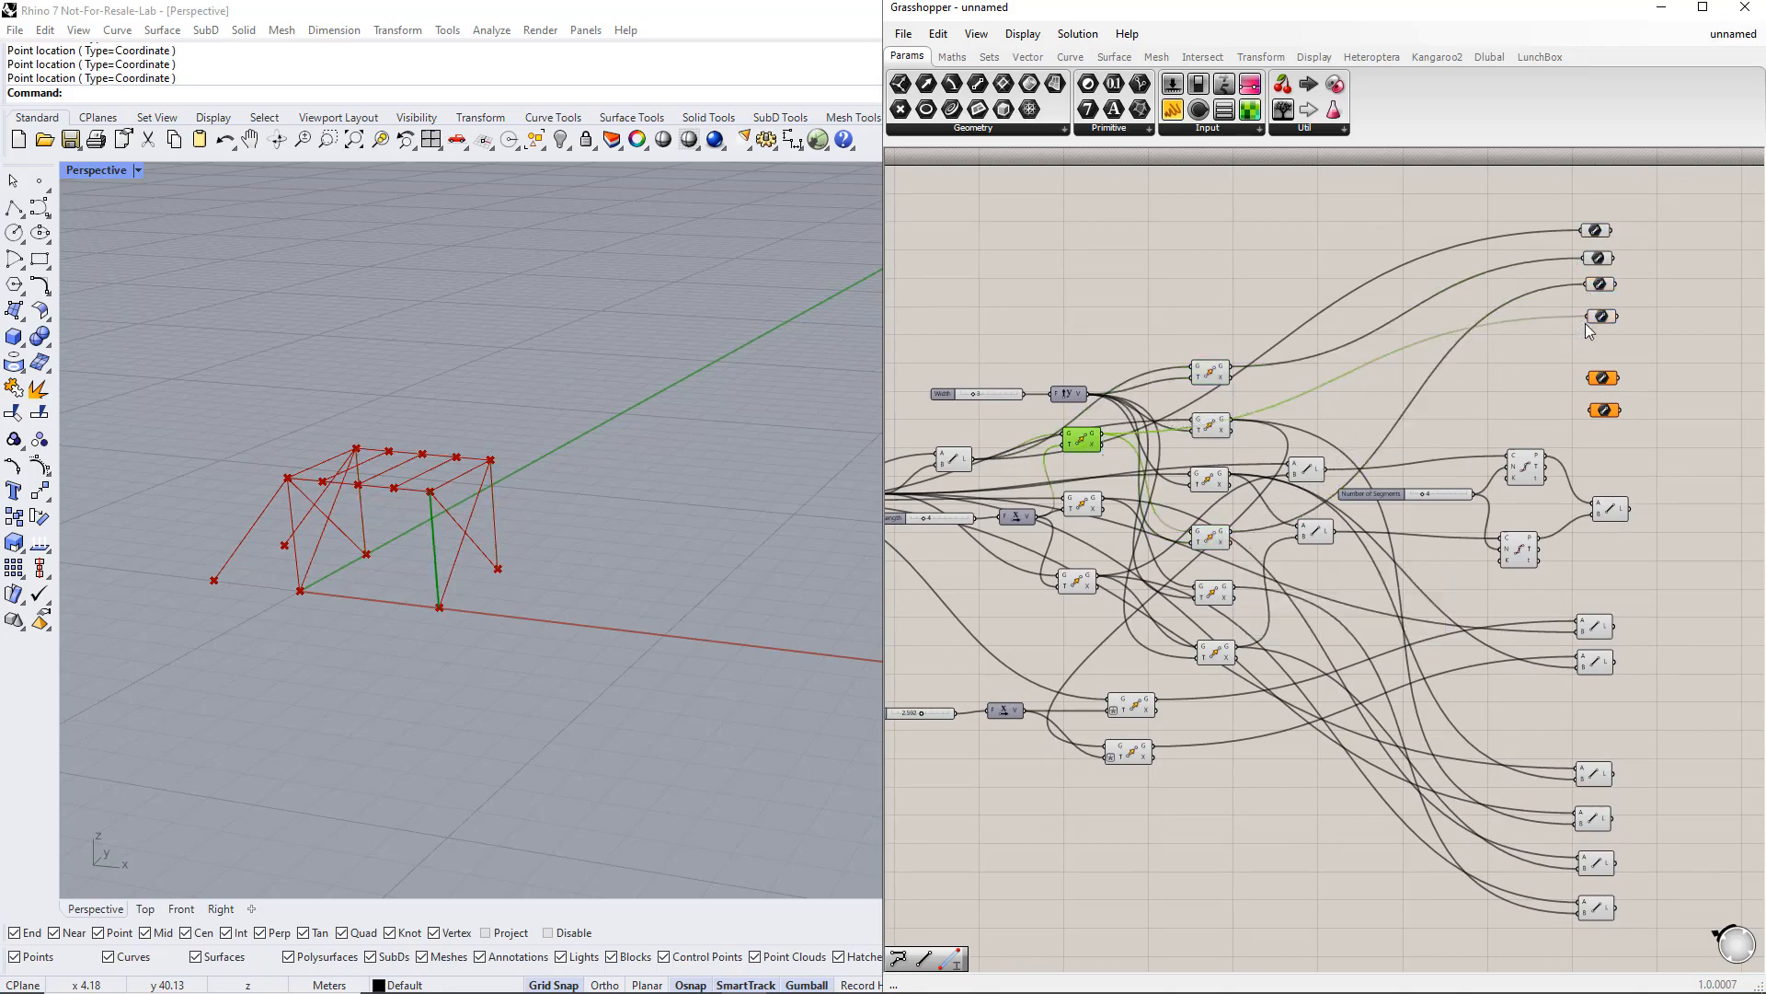
pyautogui.moveTo(1633, 339); pyautogui.dragTo(1568, 215)
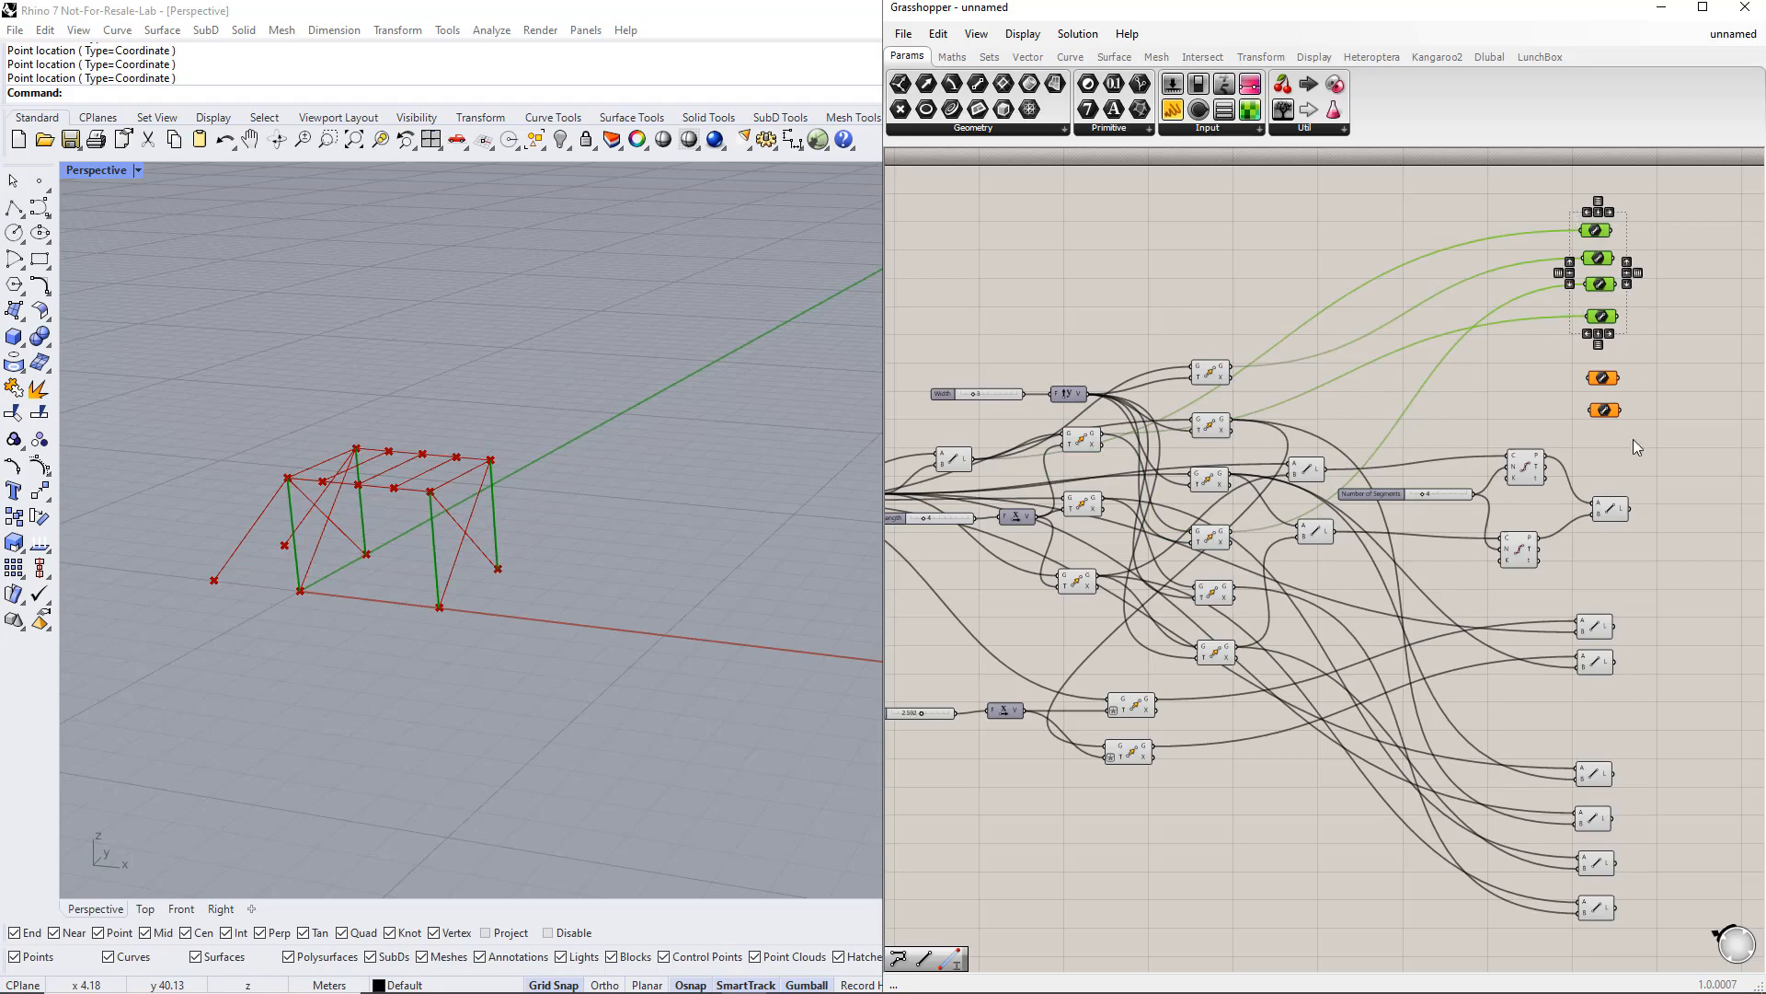
pyautogui.click(1472, 423)
# Step: Connect two further Line outputs into the remaining two Line parameters
pyautogui.moveTo(1325, 469); pyautogui.dragTo(1588, 378)
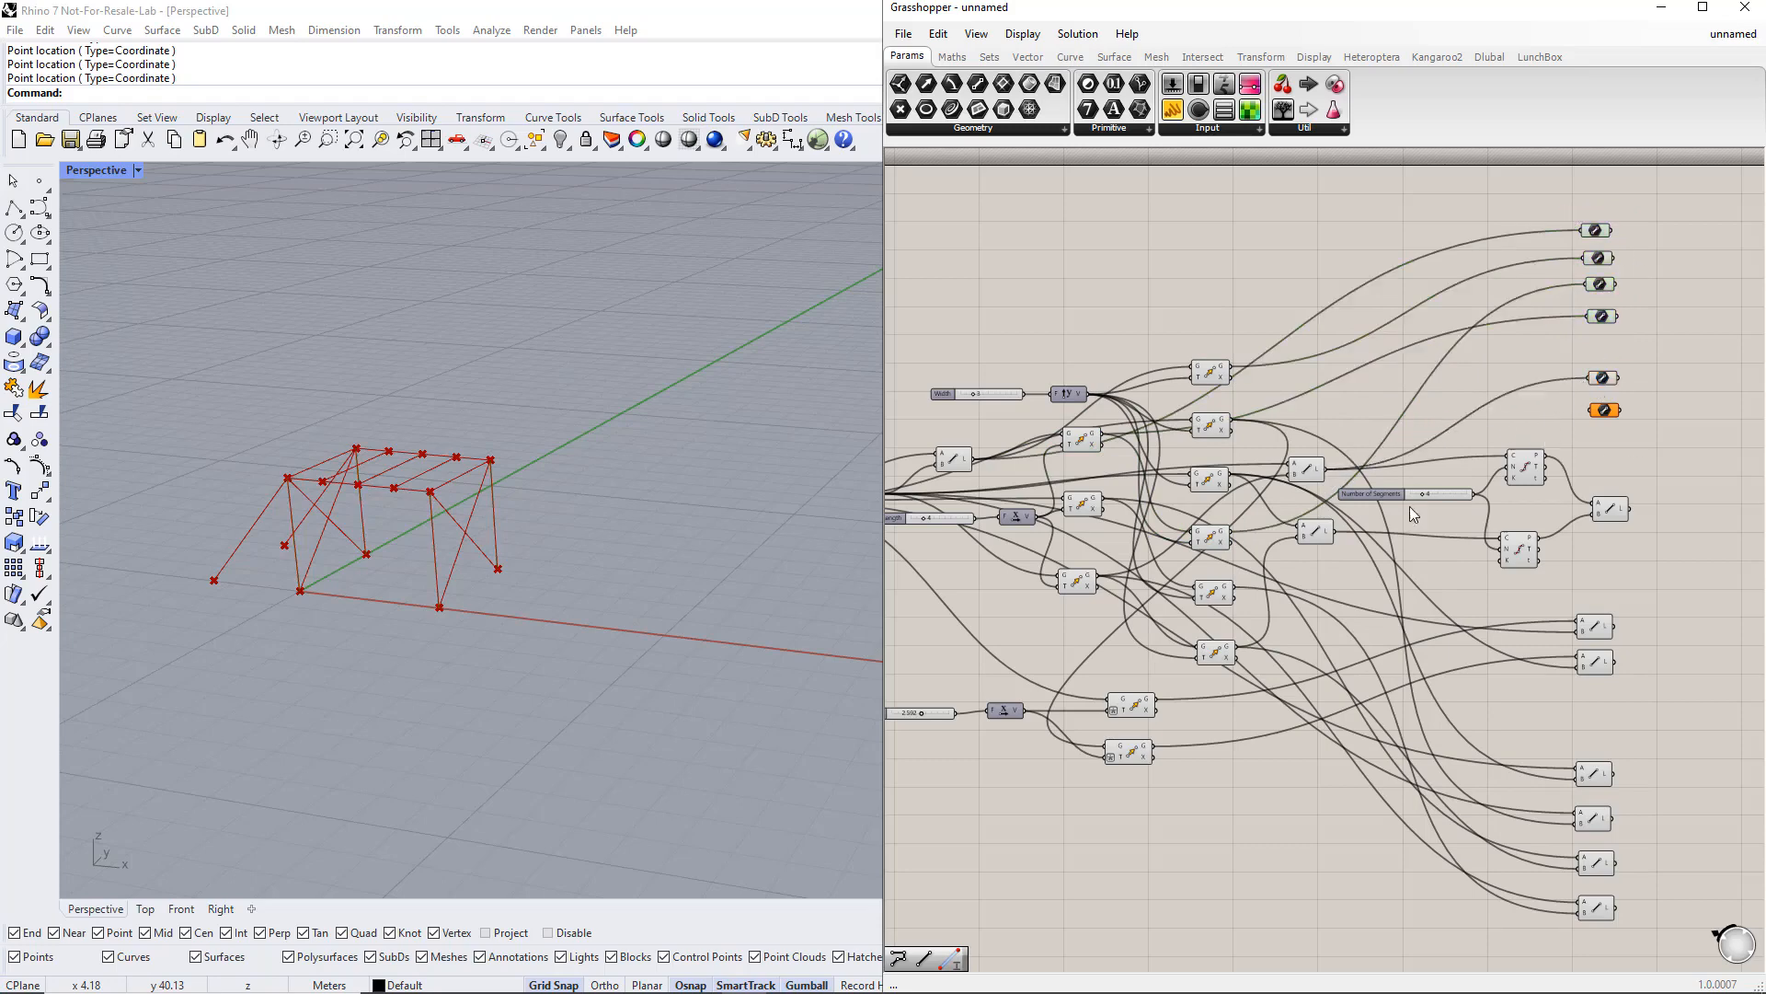
pyautogui.moveTo(1360, 526); pyautogui.dragTo(1576, 361)
pyautogui.click(1664, 453)
# Step: Disable the preview of the four column Move and Line components feeding the parameters
pyautogui.click(961, 455)
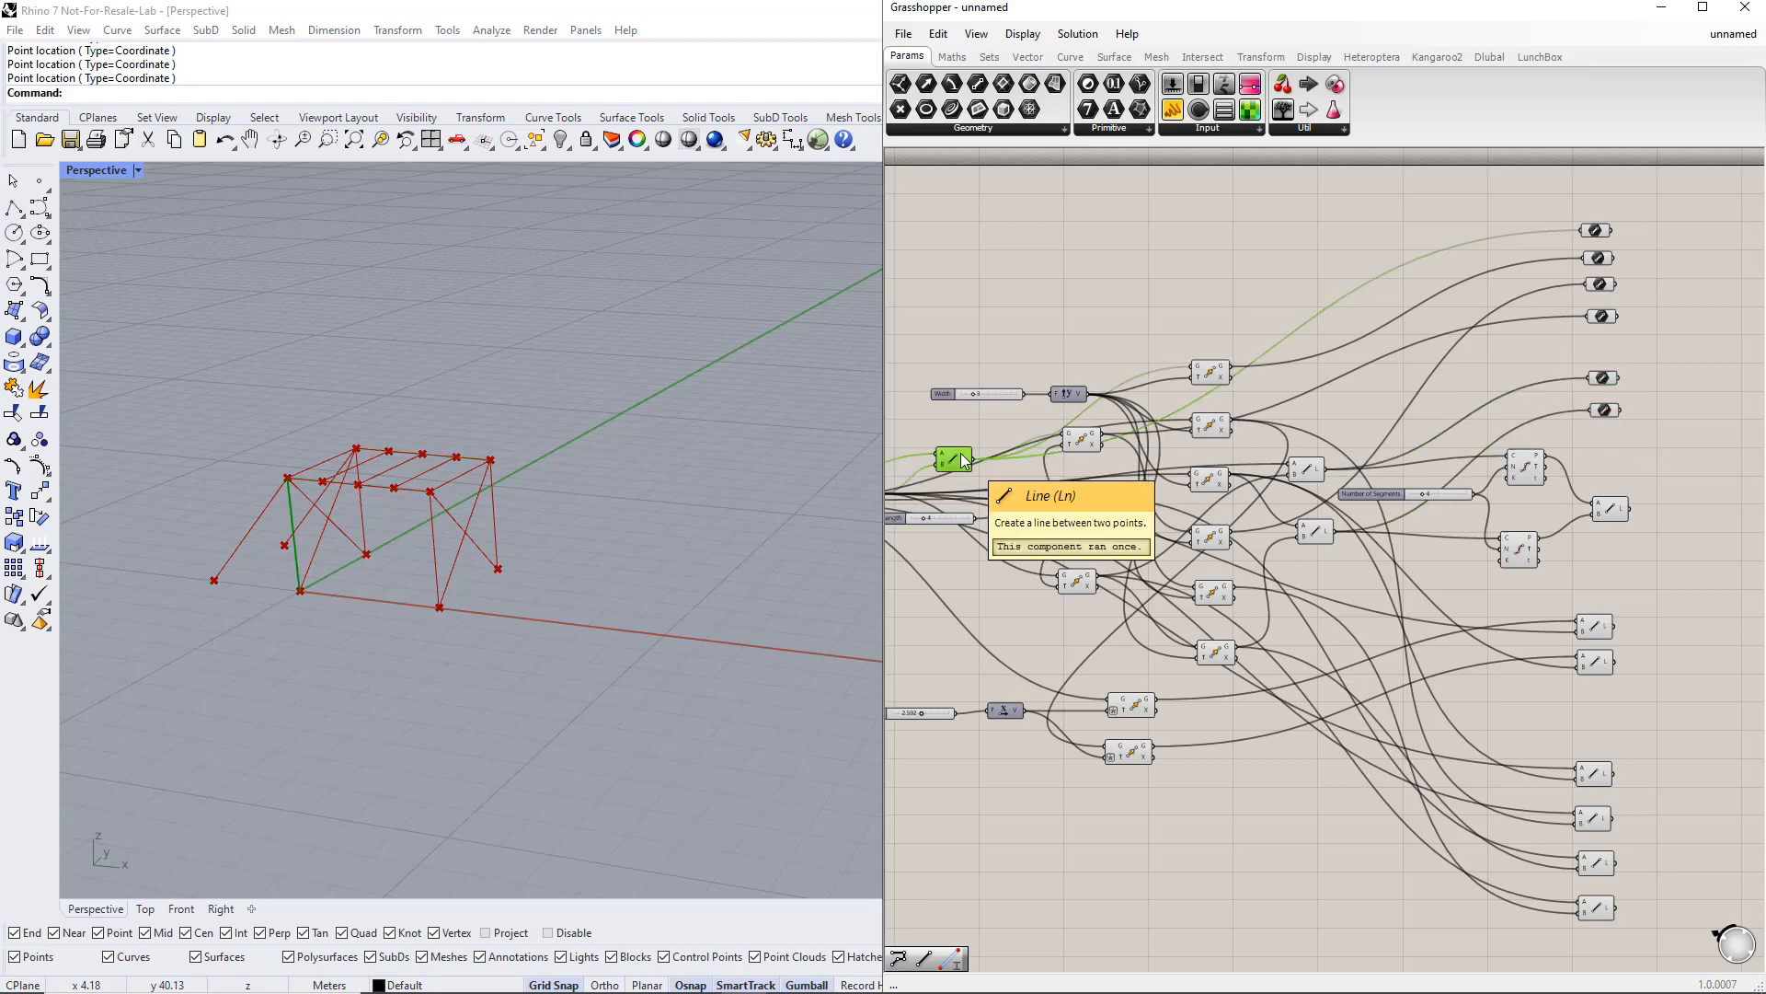
pyautogui.keyDown('shift'); pyautogui.click(1211, 371); pyautogui.keyUp('shift')
pyautogui.keyDown('shift'); pyautogui.click(1081, 439); pyautogui.keyUp('shift')
pyautogui.keyDown('shift'); pyautogui.click(1203, 539); pyautogui.keyUp('shift')
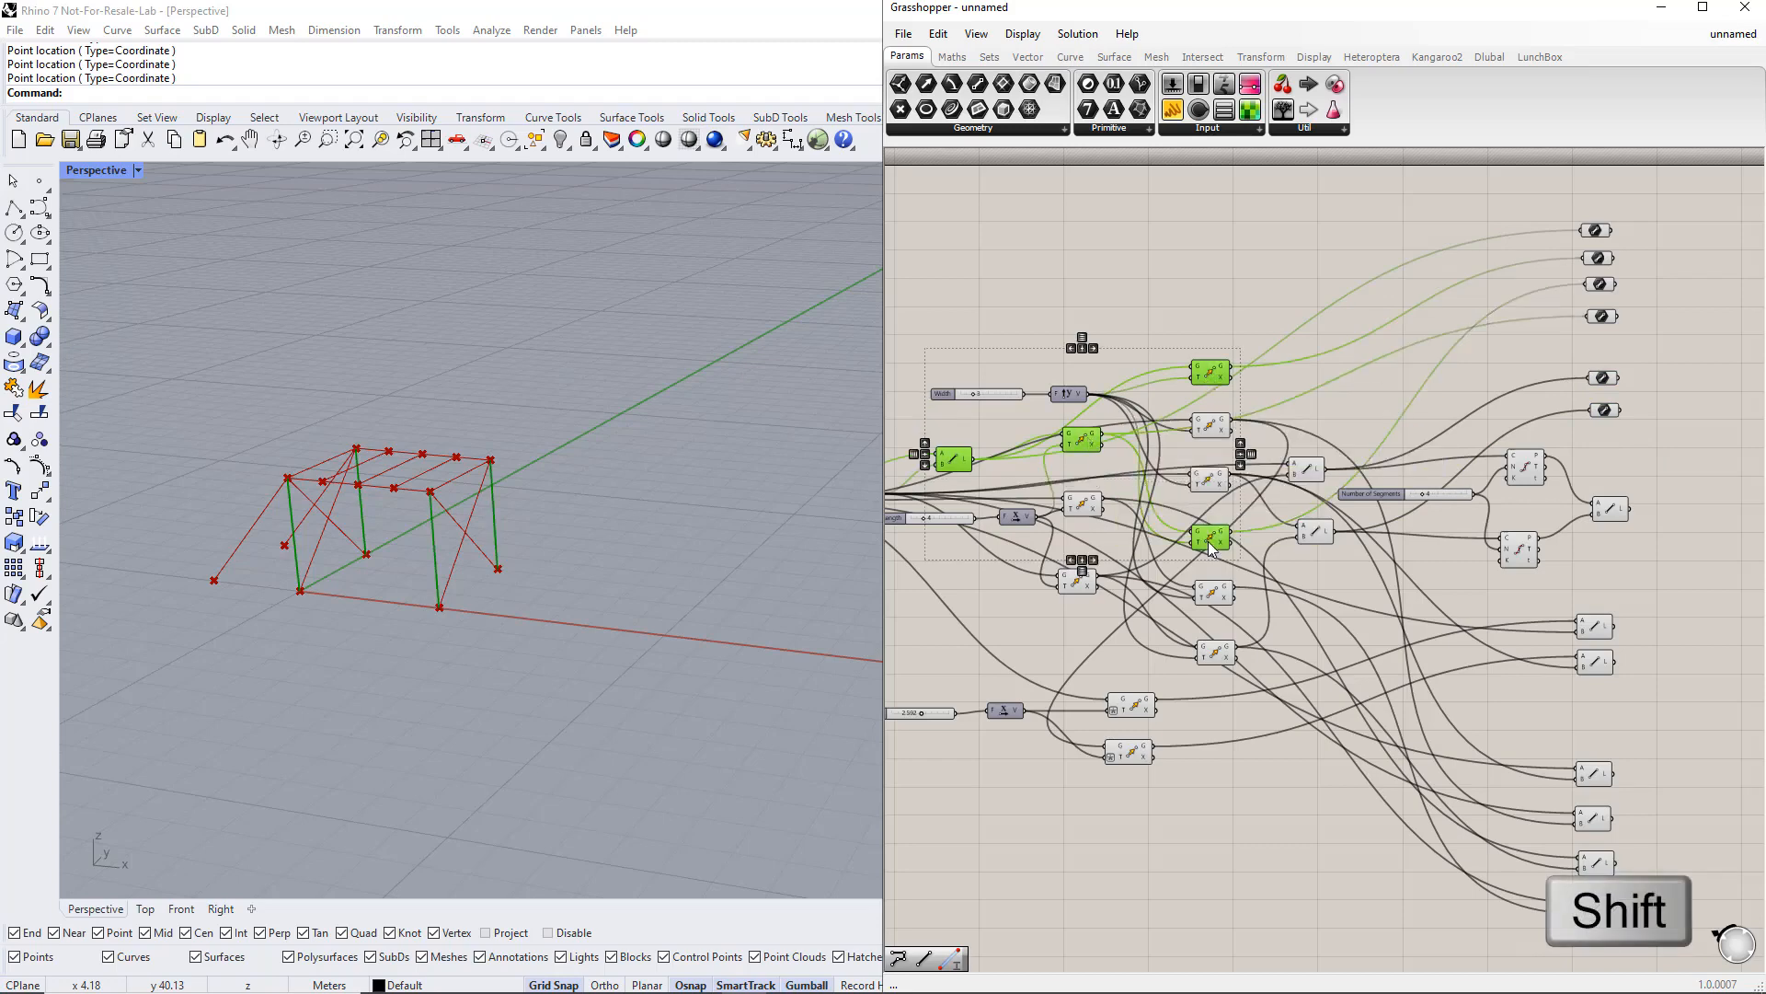
pyautogui.middleClick(1207, 541)
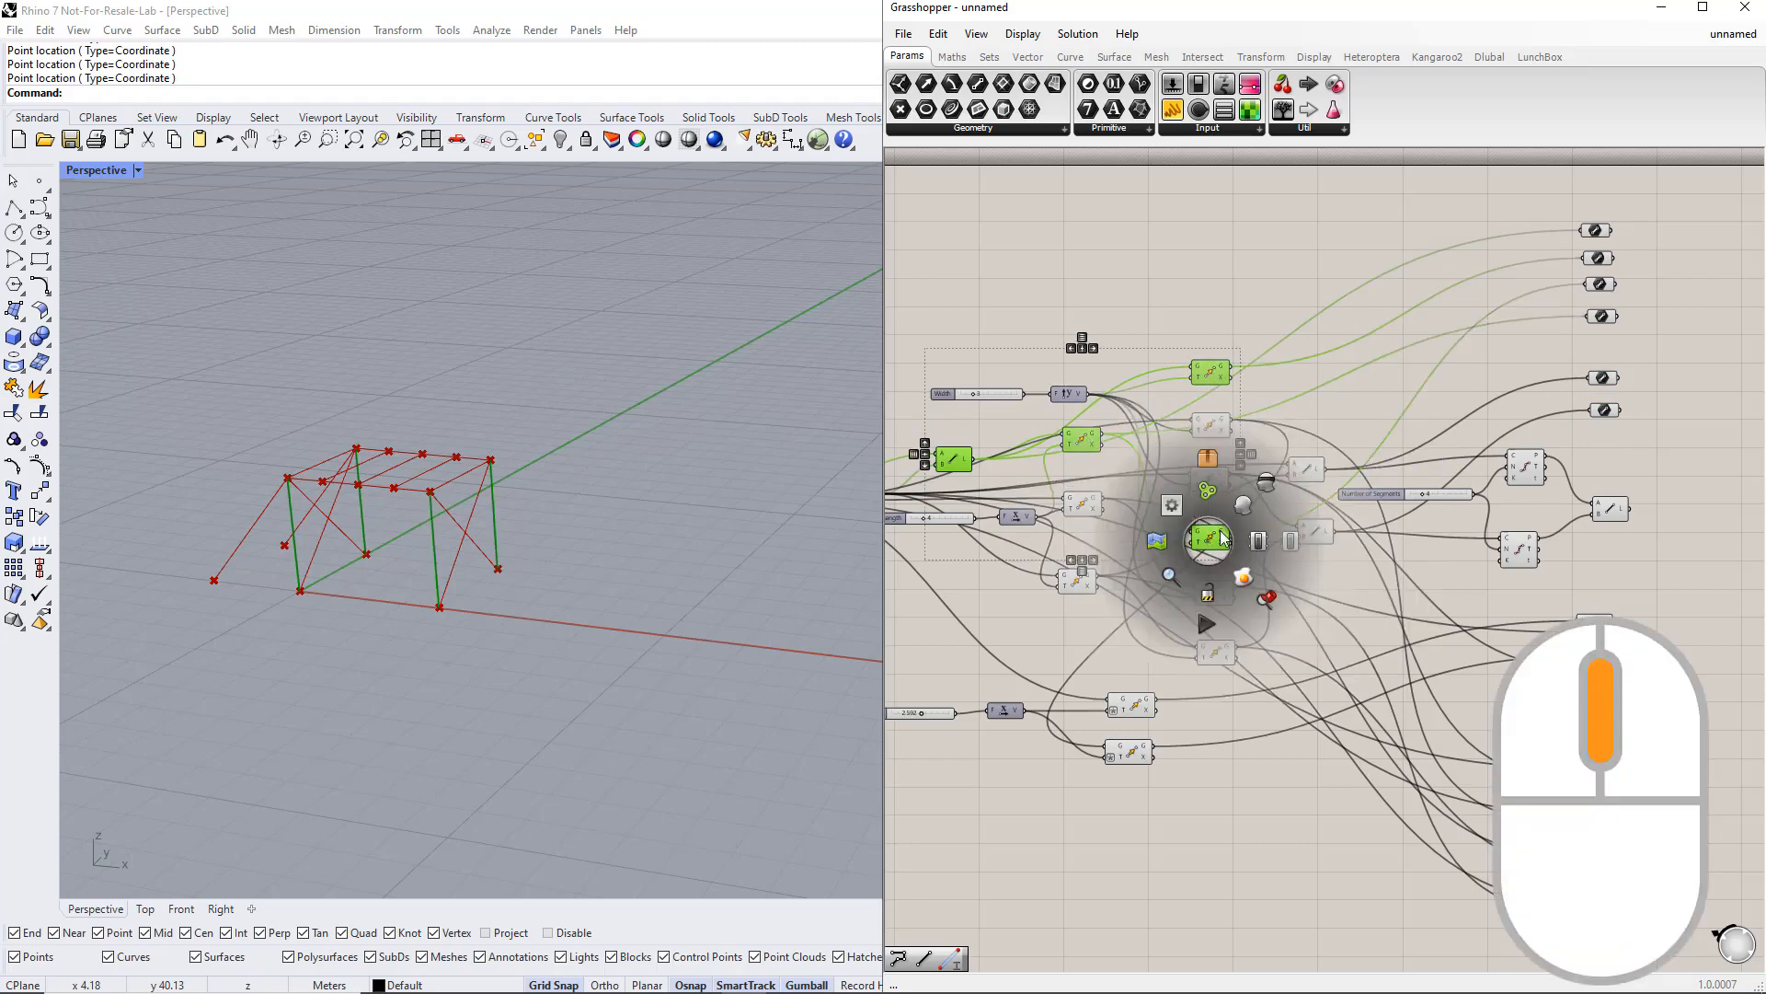
pyautogui.click(1267, 487)
pyautogui.click(1213, 324)
pyautogui.moveTo(1184, 398); pyautogui.dragTo(1183, 394)
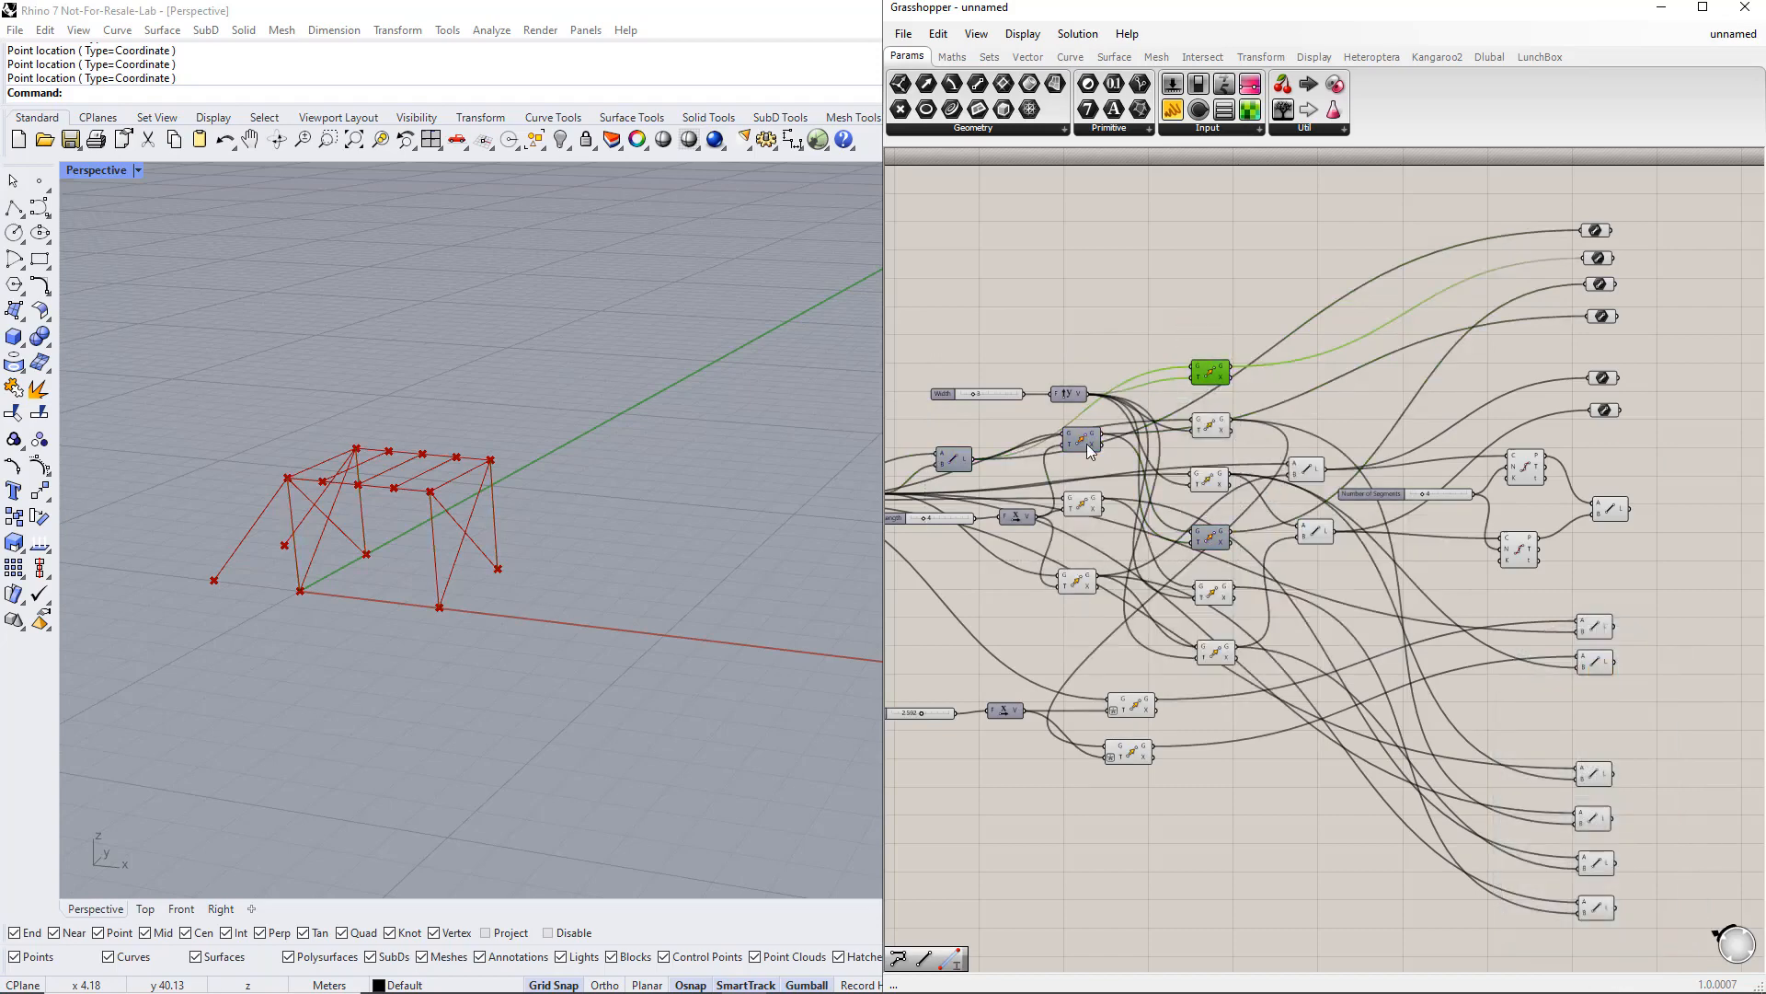
pyautogui.click(1089, 443)
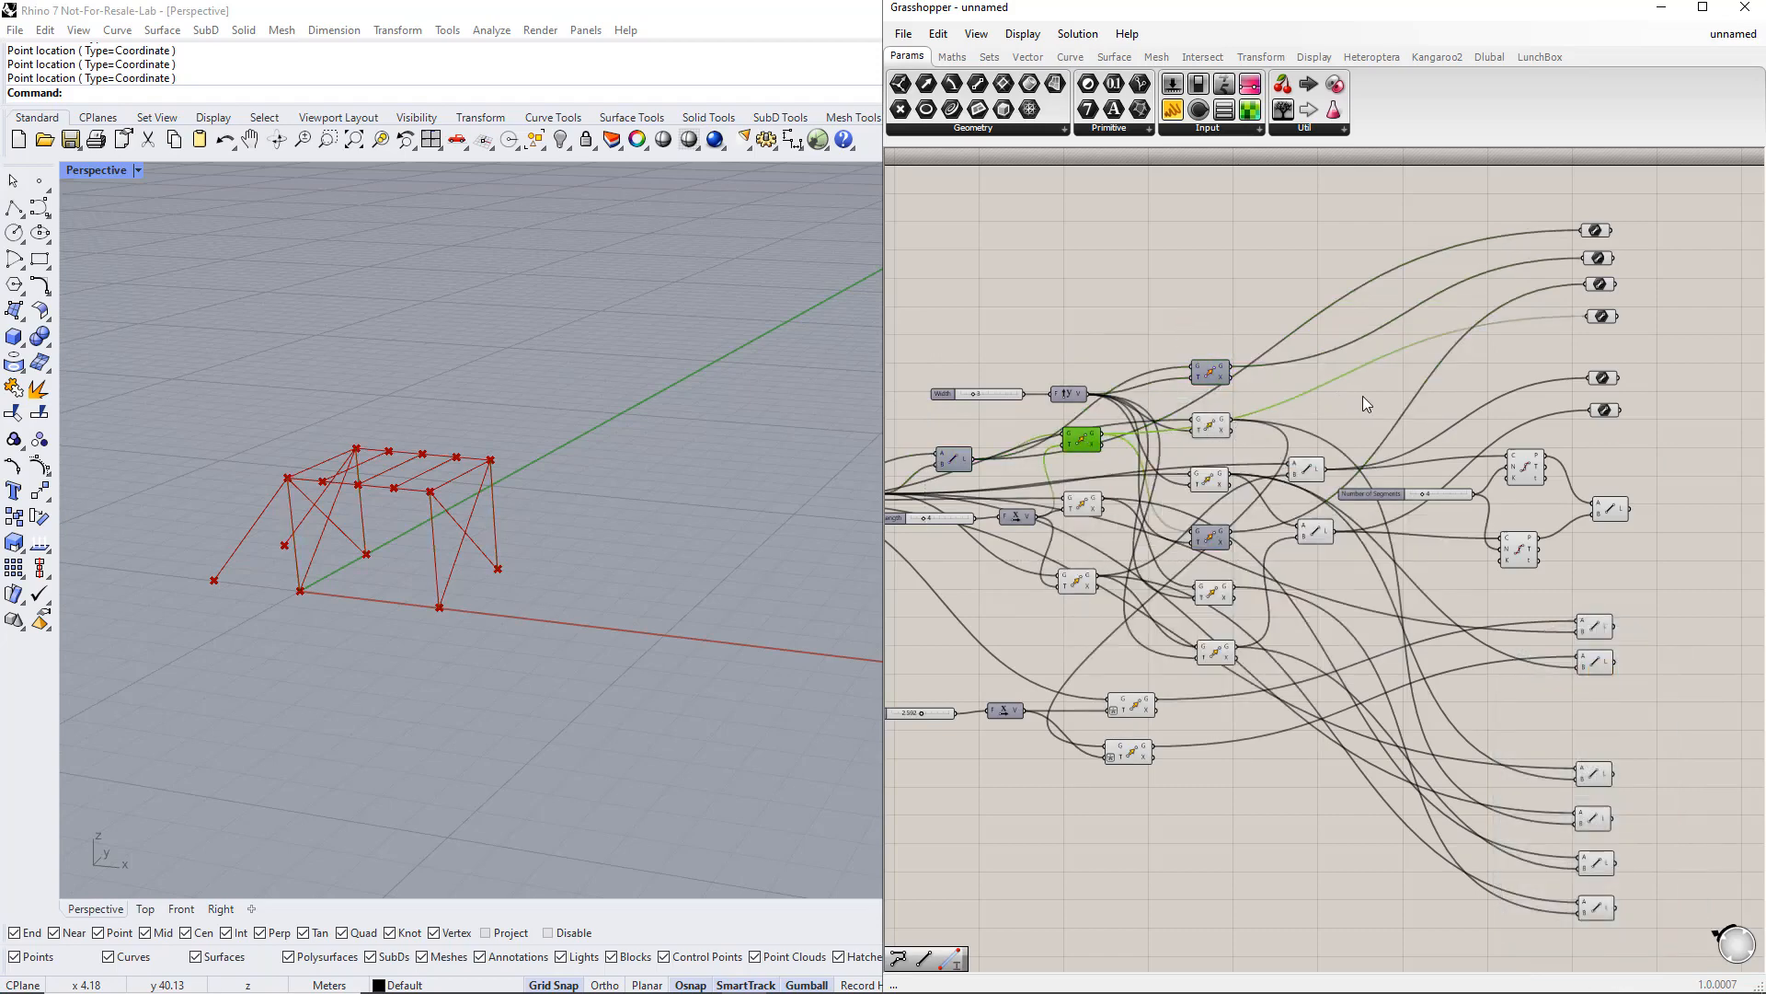
# Step: Group the four column Line parameters and name the group Columns
pyautogui.moveTo(1701, 511); pyautogui.dragTo(1529, 515, button='right')
pyautogui.moveTo(1507, 935); pyautogui.dragTo(1404, 221)
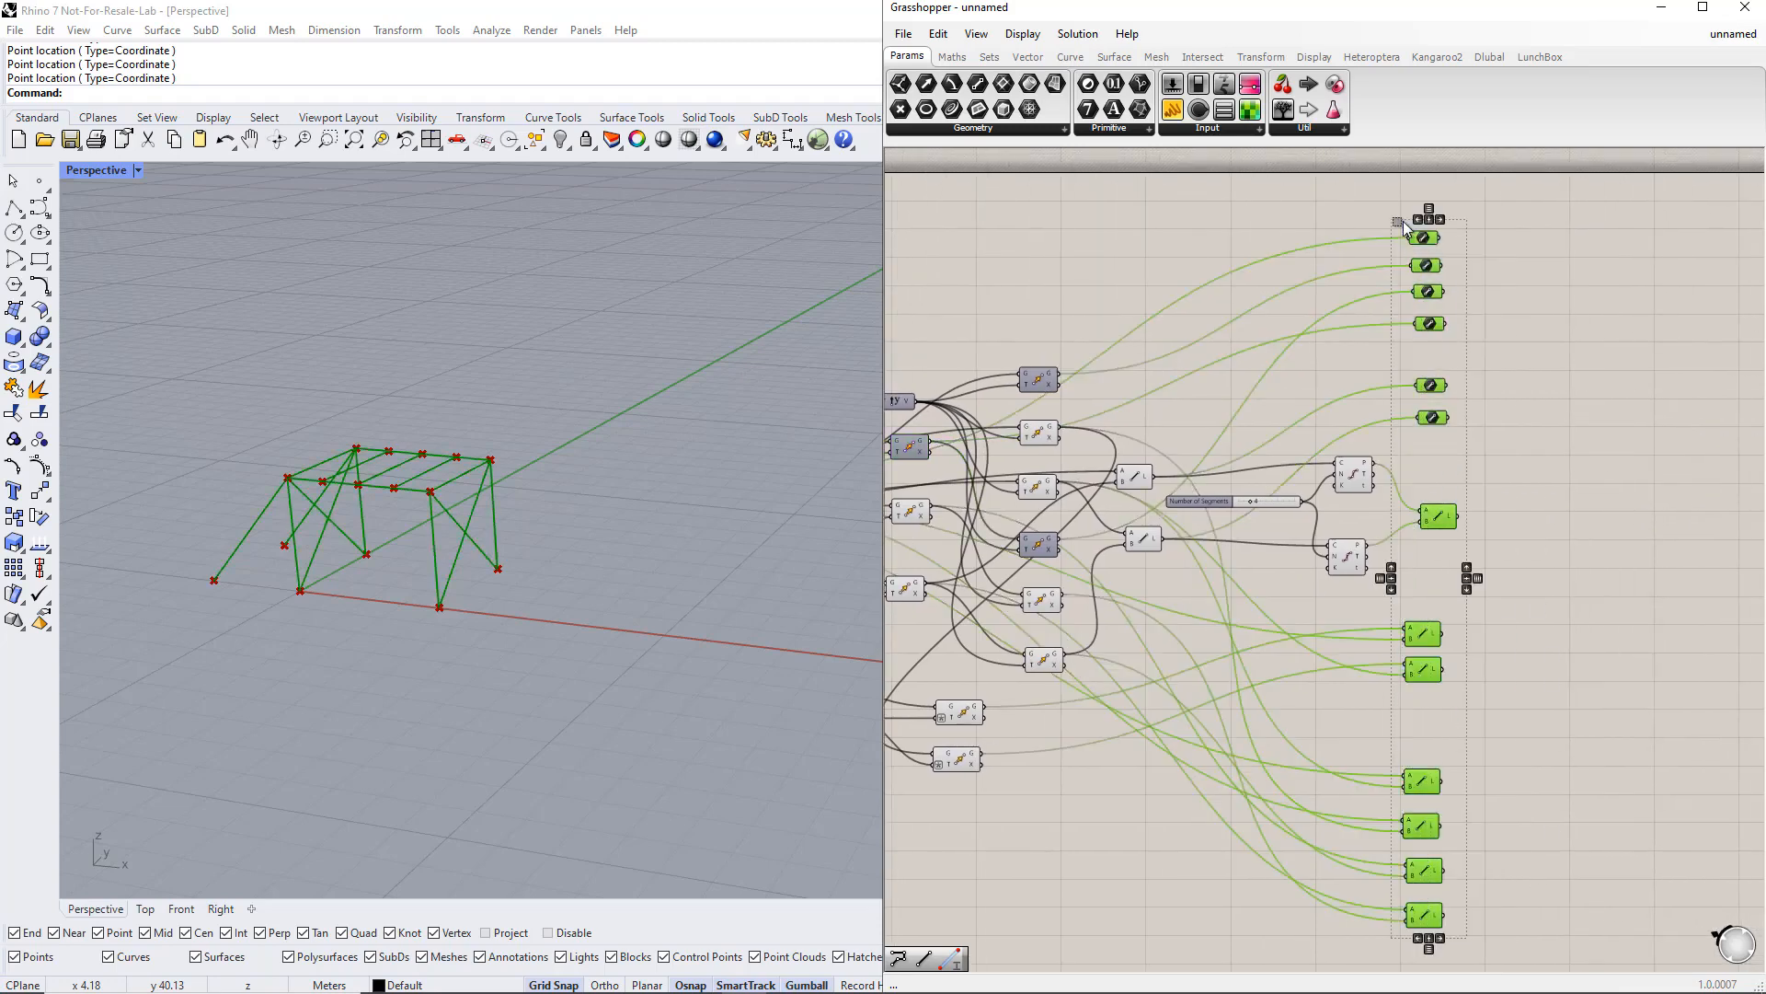
pyautogui.click(1519, 292)
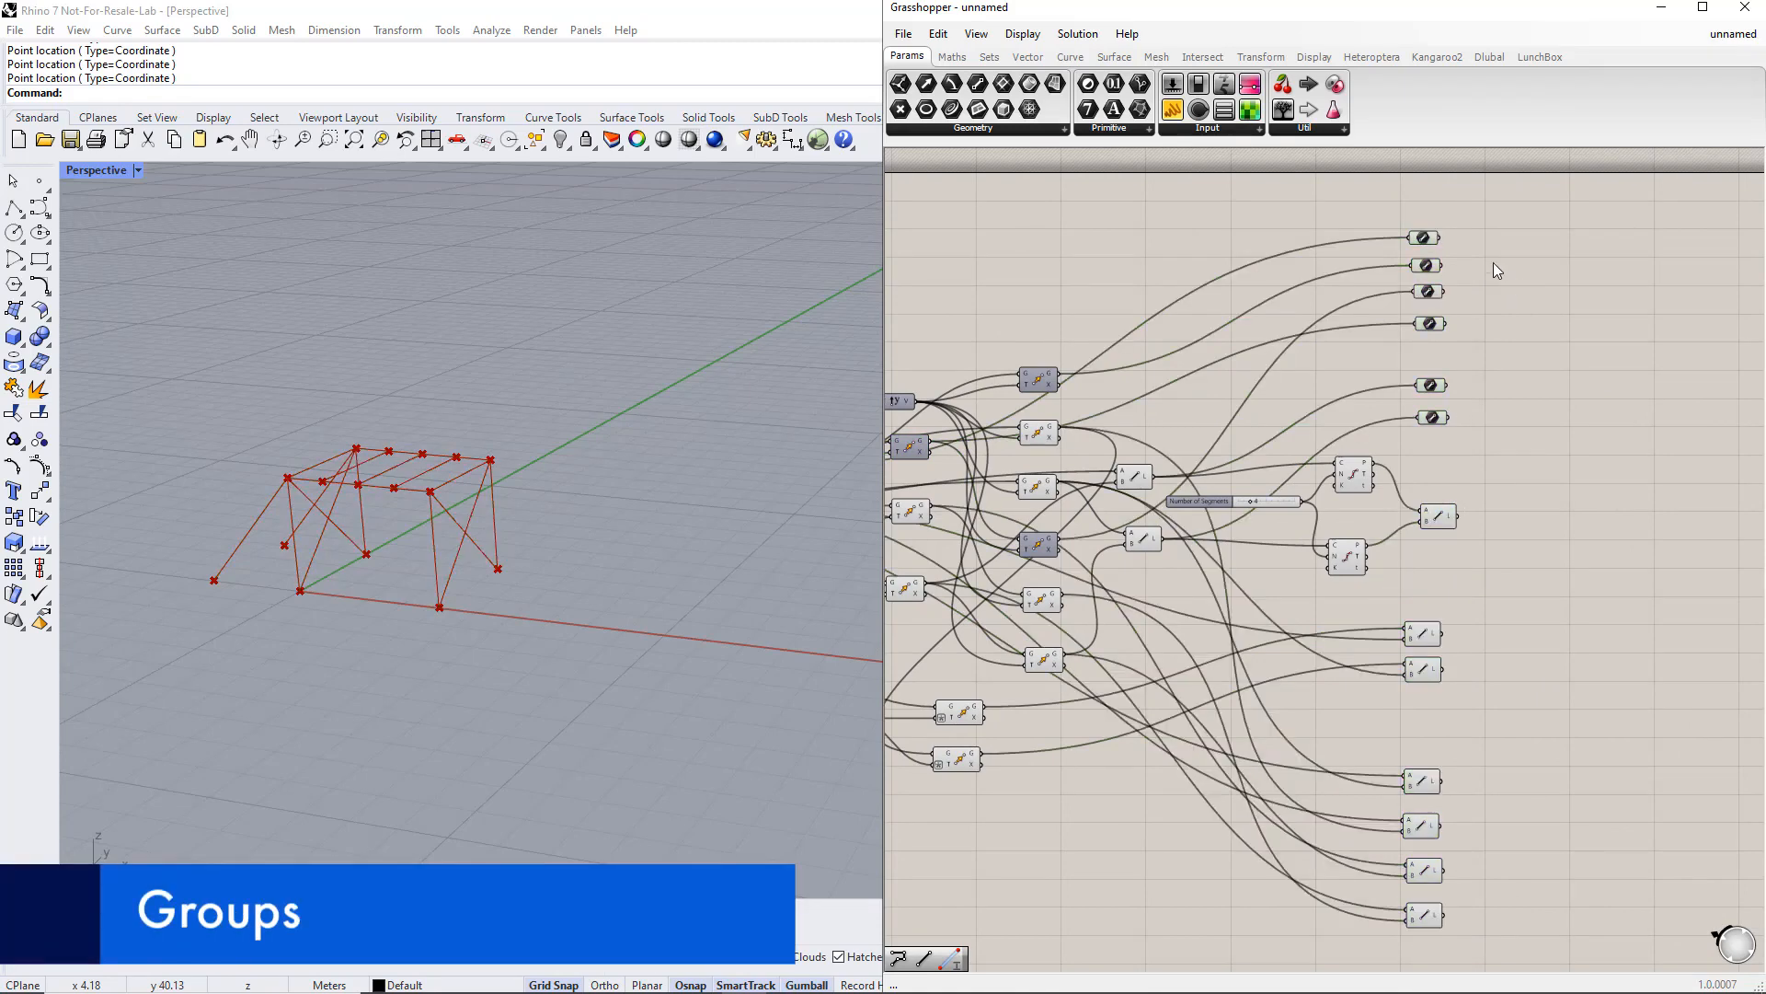
pyautogui.scroll(5, 1477, 244)
pyautogui.moveTo(1253, 182); pyautogui.dragTo(1483, 470)
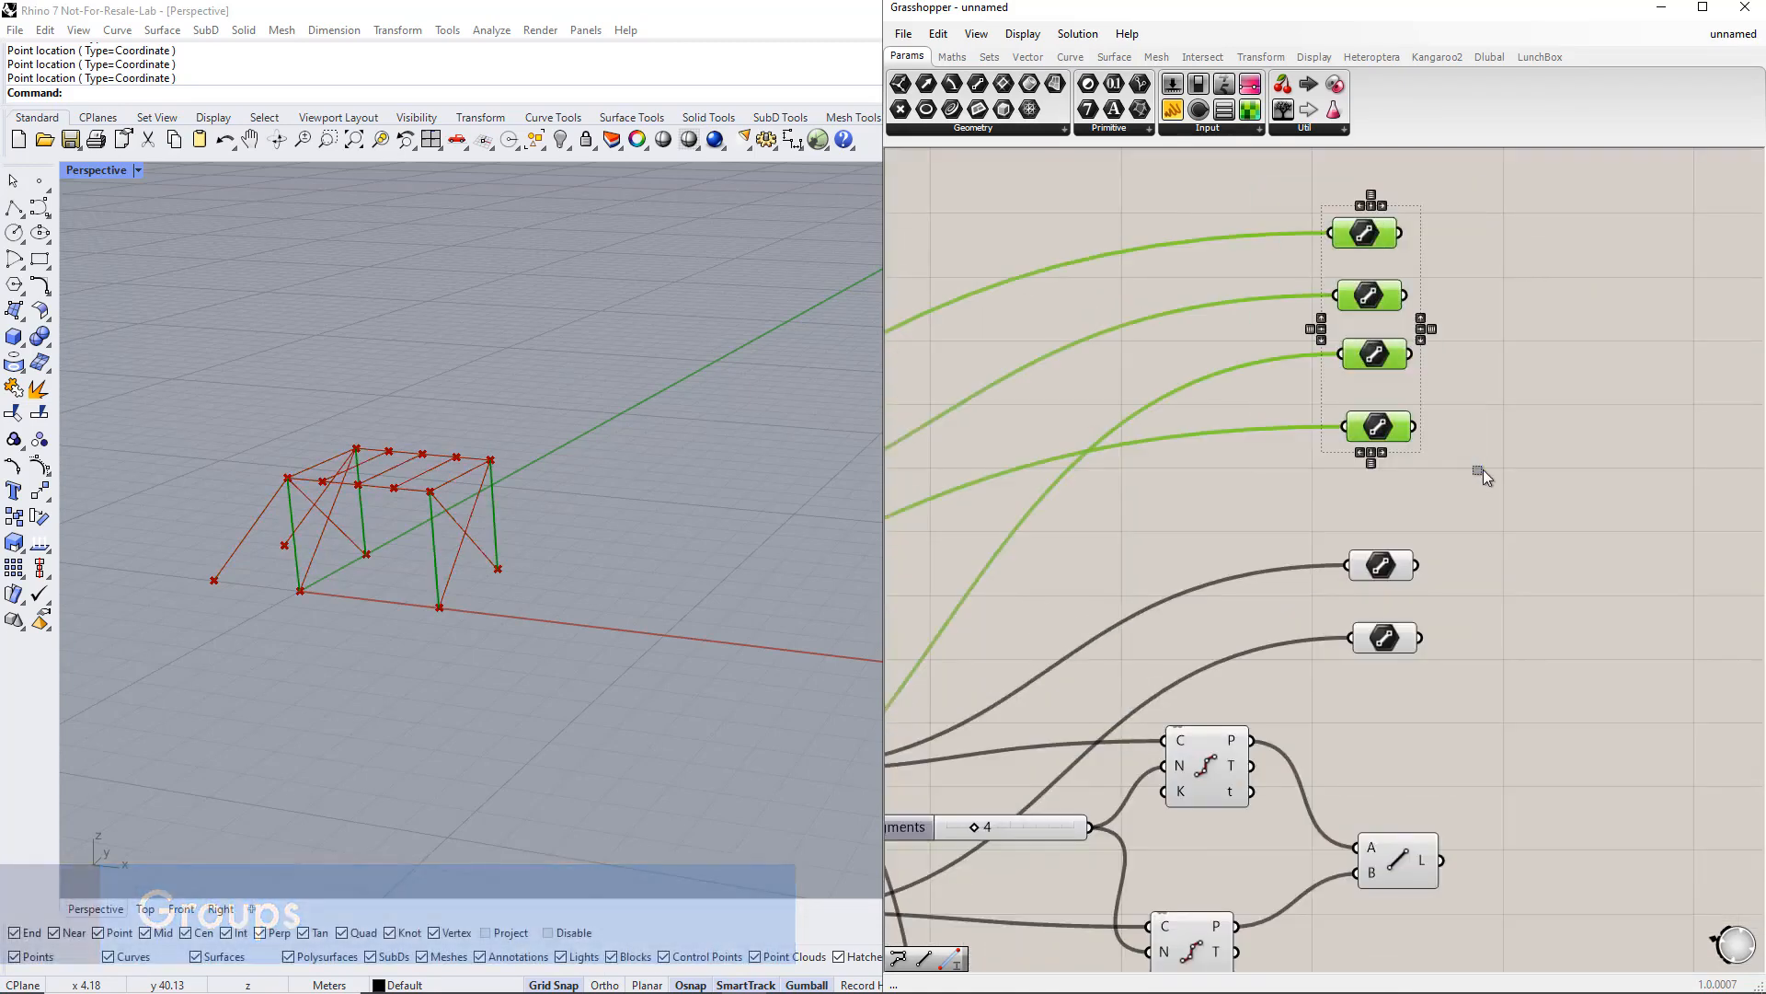
pyautogui.hotkey('ctrl', 'g')
pyautogui.rightClick(1394, 282)
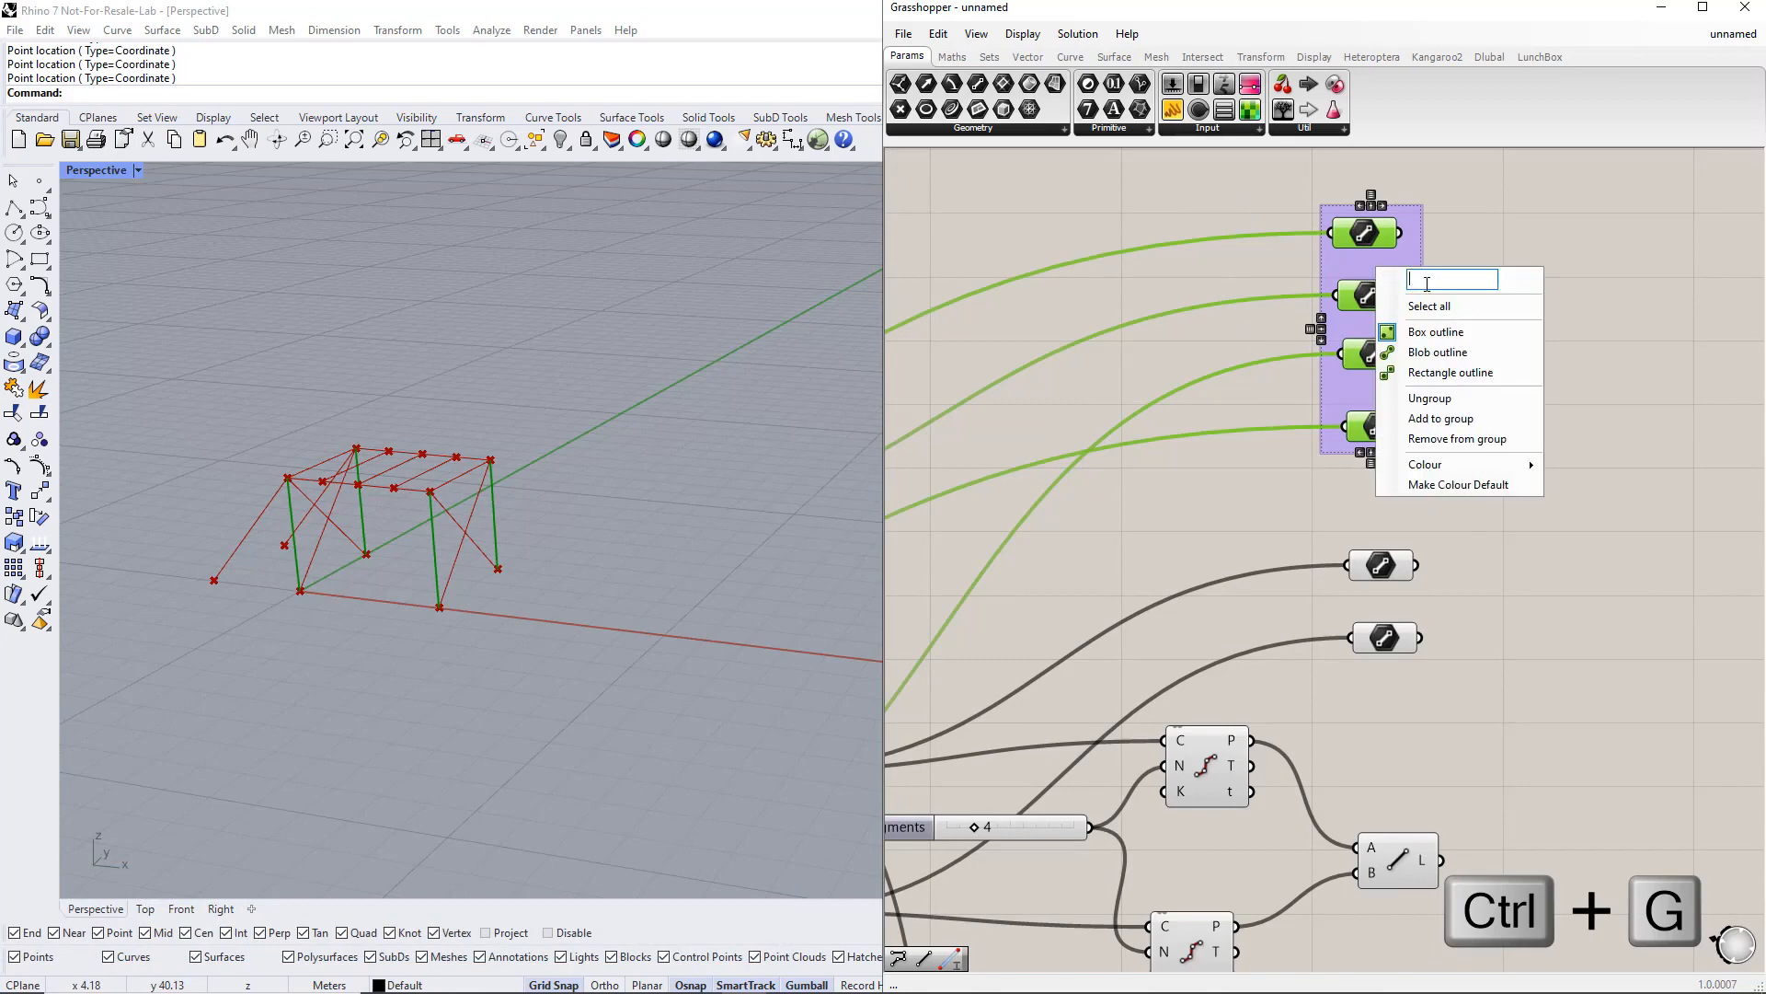
pyautogui.write('Columns')
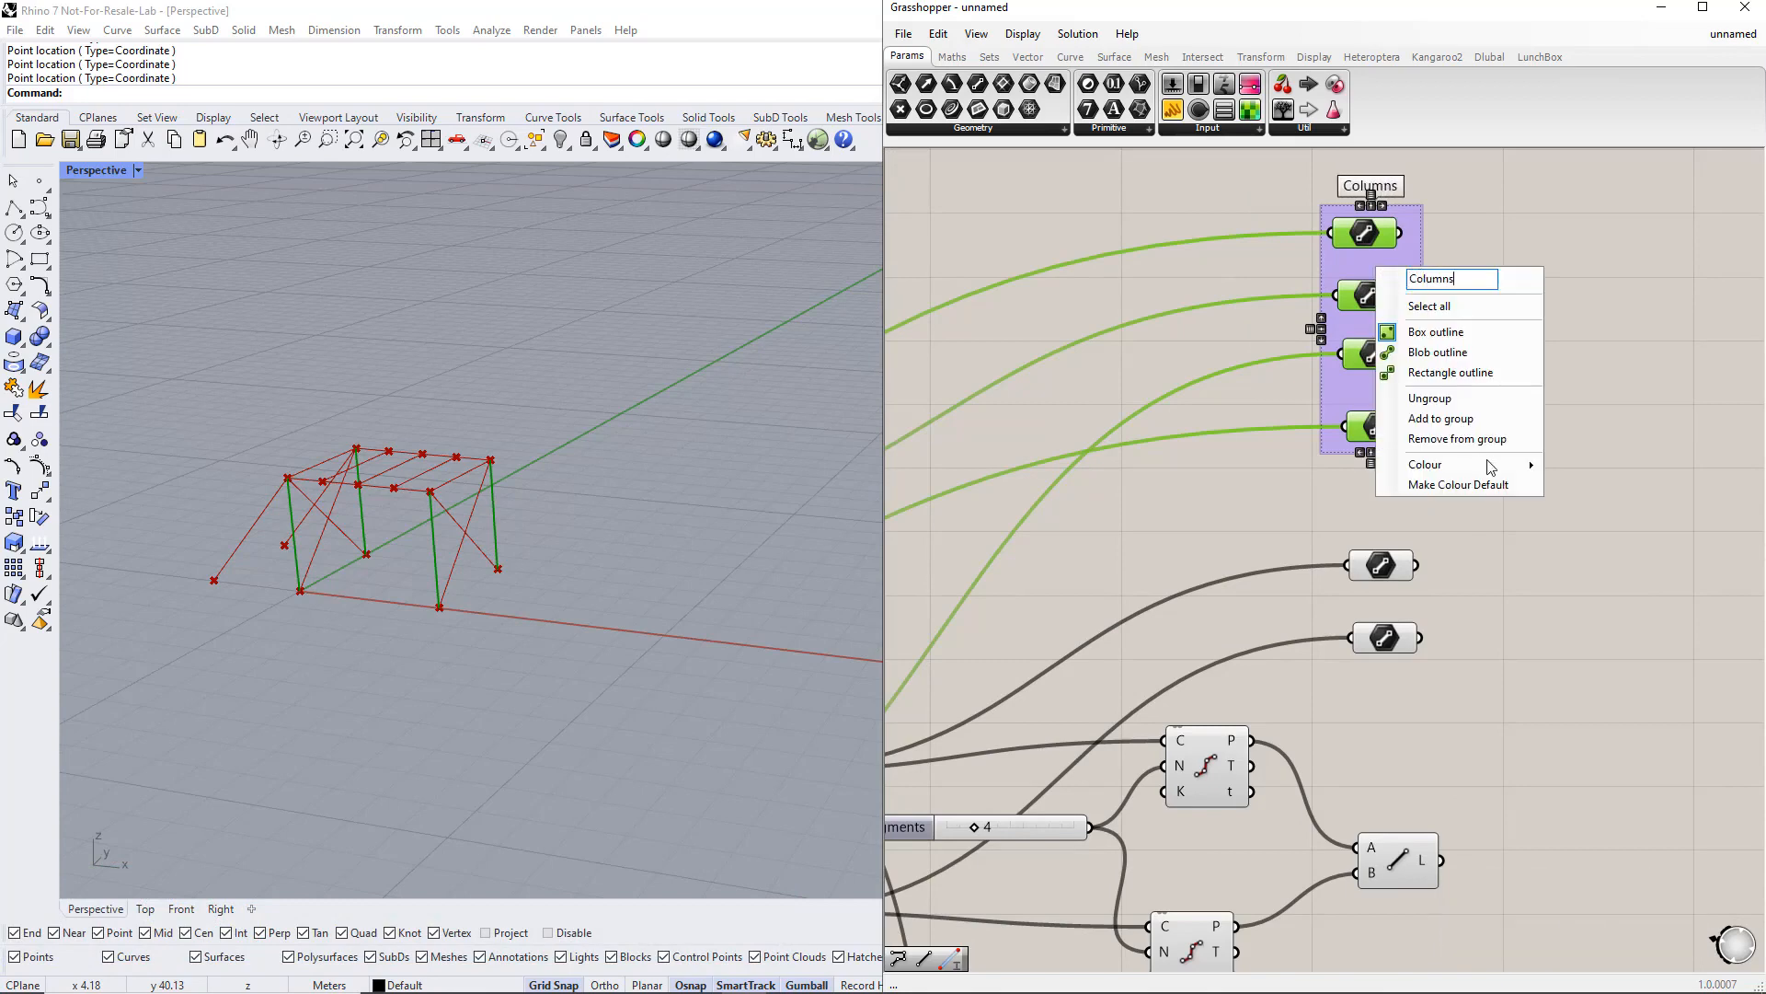
pyautogui.moveTo(1443, 466)
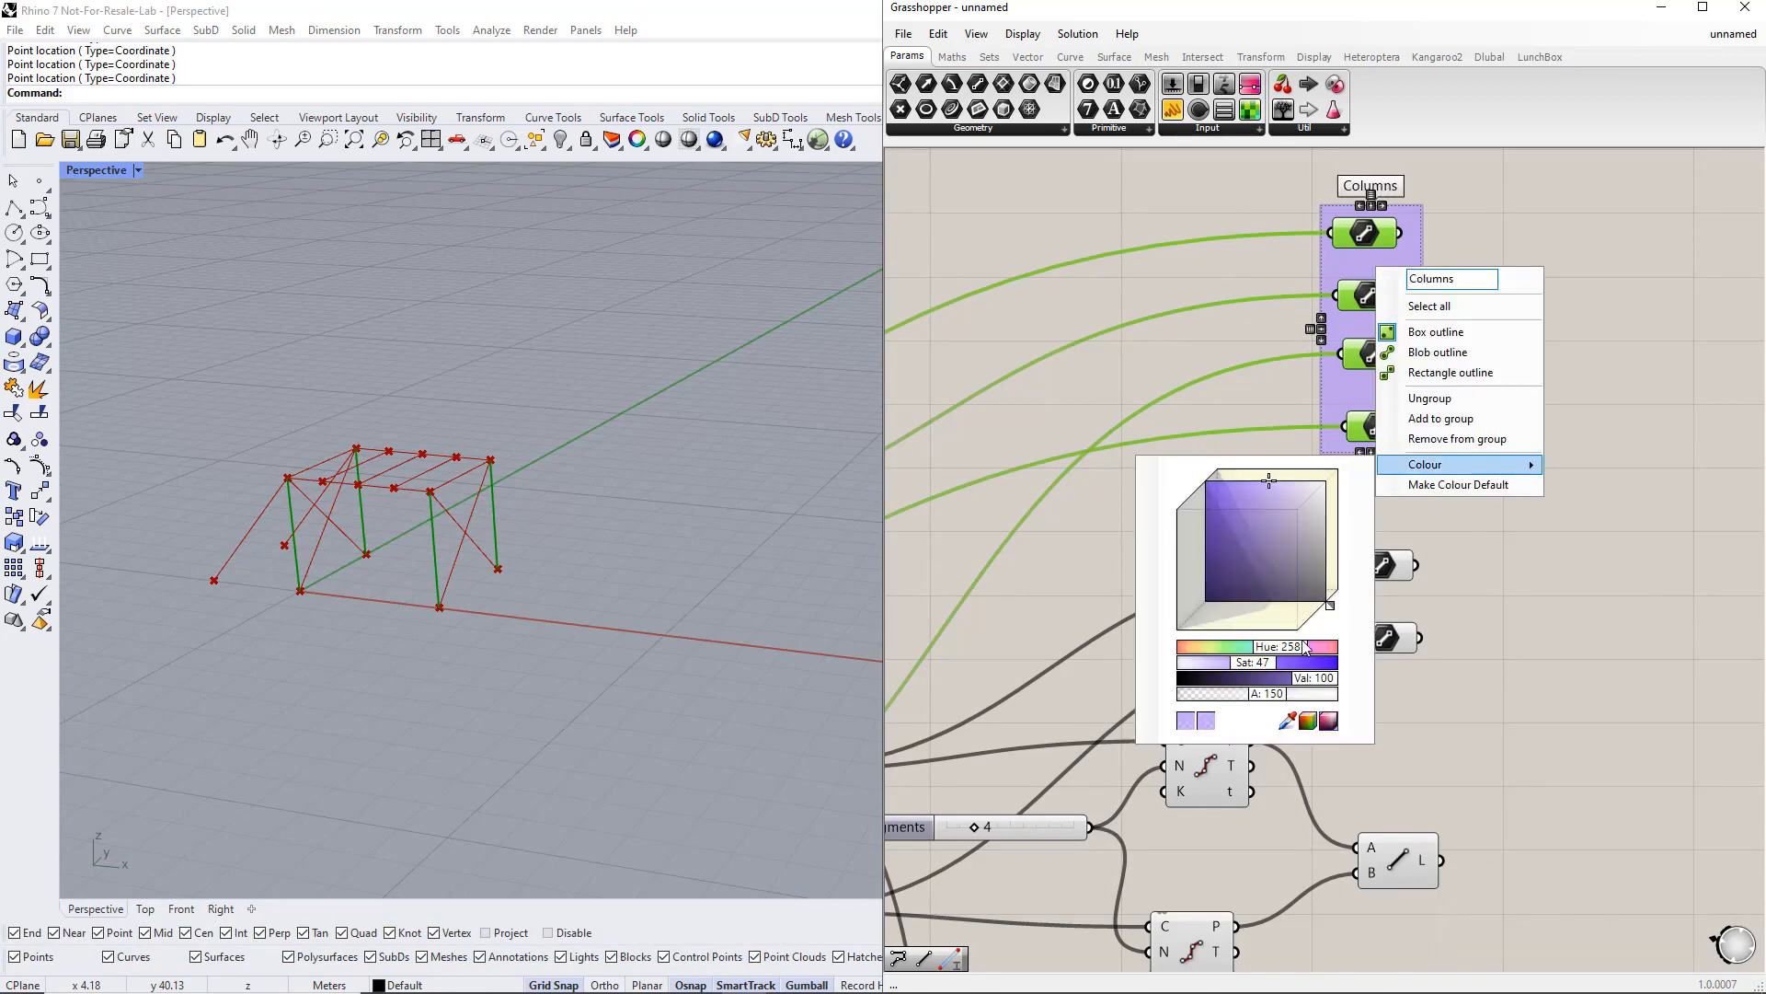
# Step: Set the Columns group colour to pink
pyautogui.moveTo(1300, 643); pyautogui.dragTo(1329, 643)
pyautogui.click(1513, 582)
# Step: Group the two longitudinal beam Line parameters, name the group Longitudinal Beams and colour it teal
pyautogui.moveTo(1513, 582); pyautogui.dragTo(1399, 501, button='right')
pyautogui.moveTo(1183, 399); pyautogui.dragTo(1361, 611)
pyautogui.hotkey('ctrl', 'g')
pyautogui.rightClick(1283, 511)
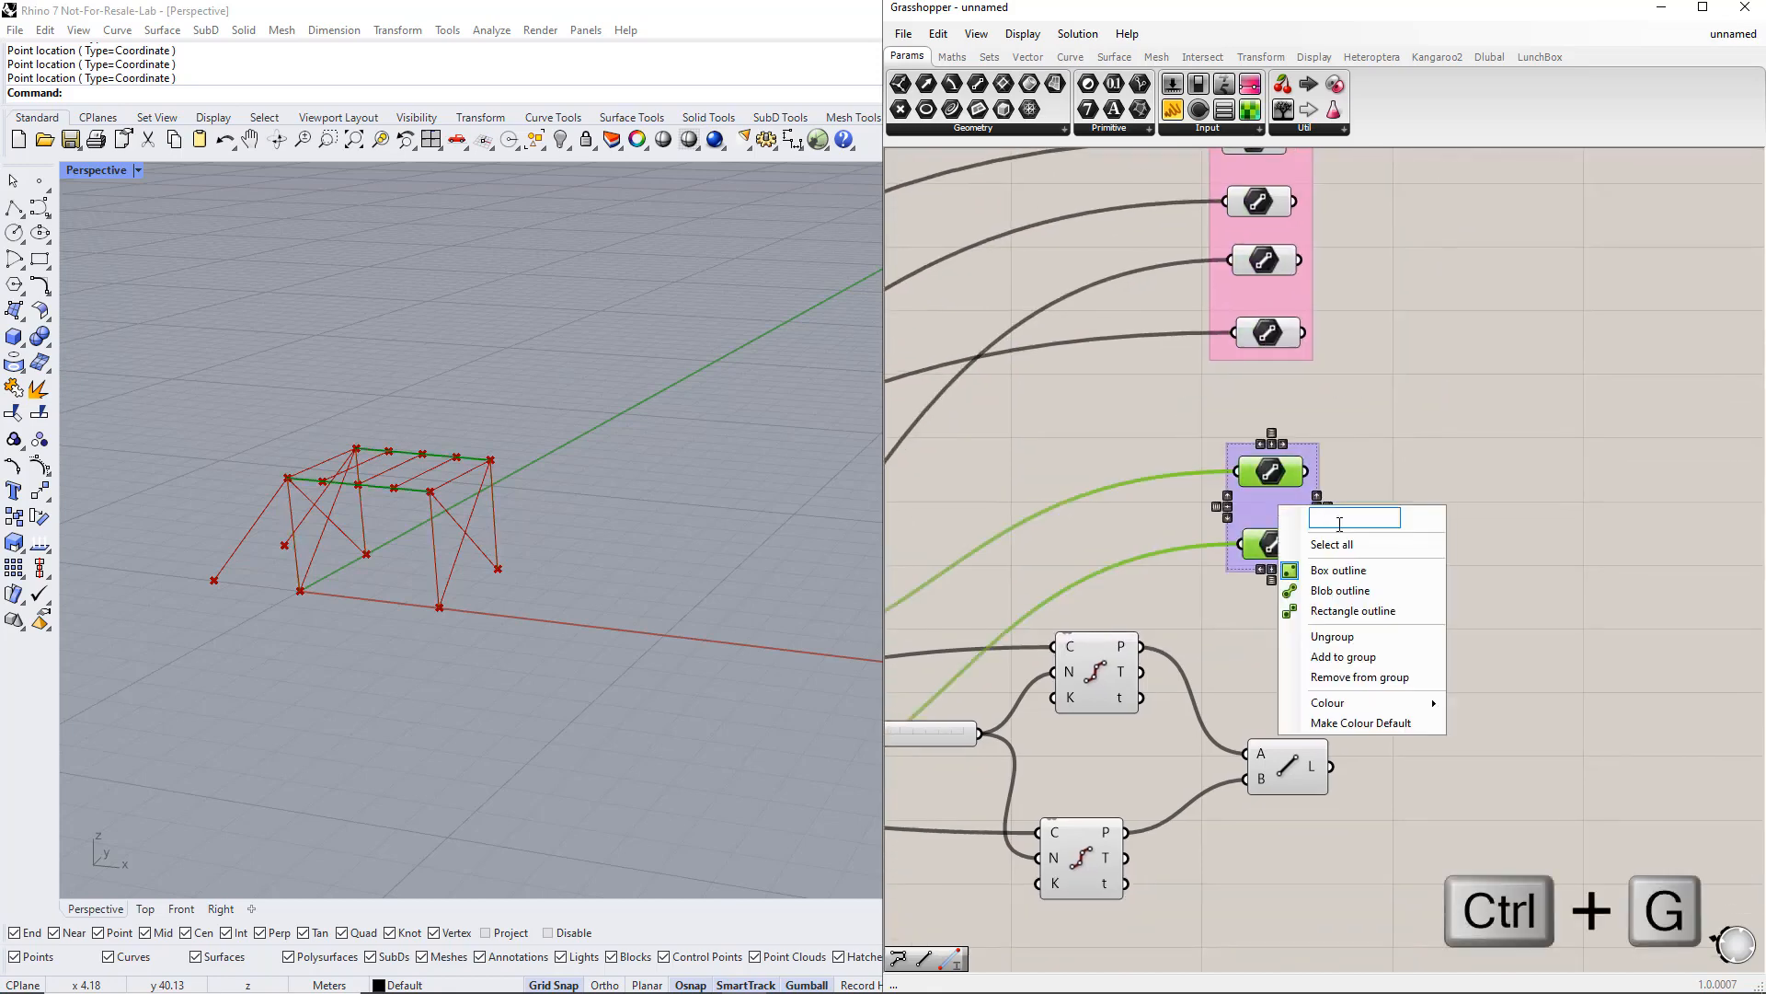
pyautogui.write('Longi')
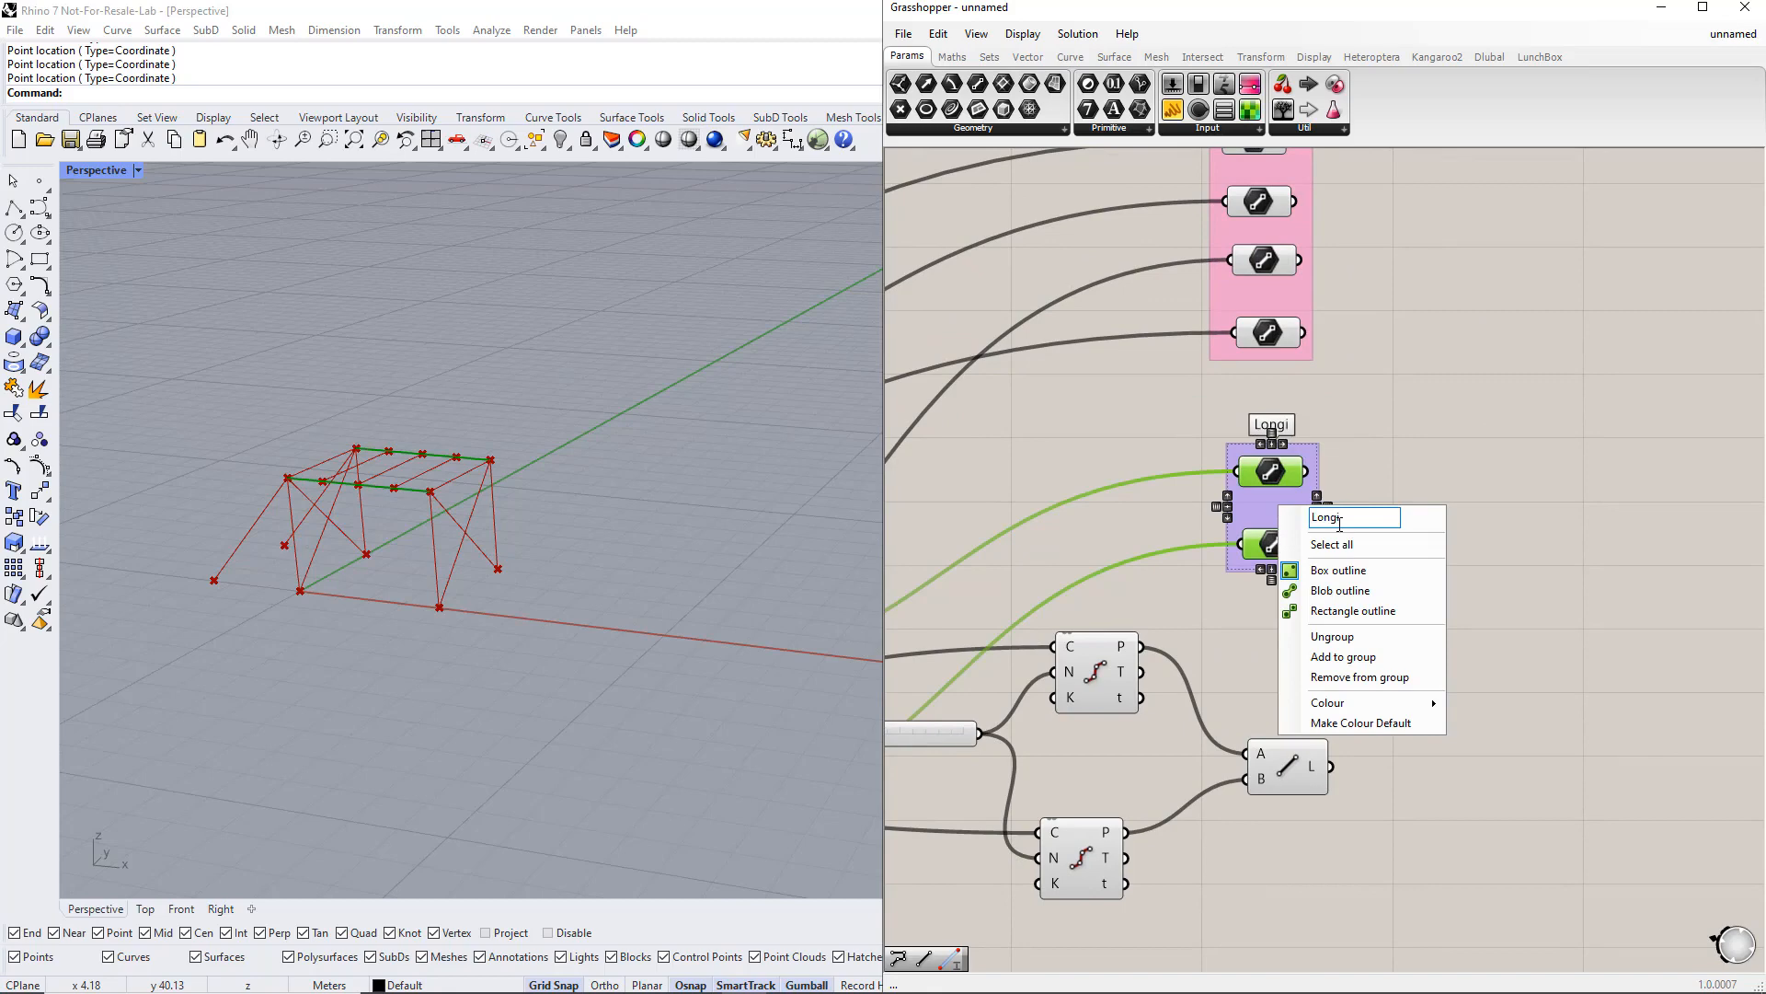
pyautogui.write('tudinal Be')
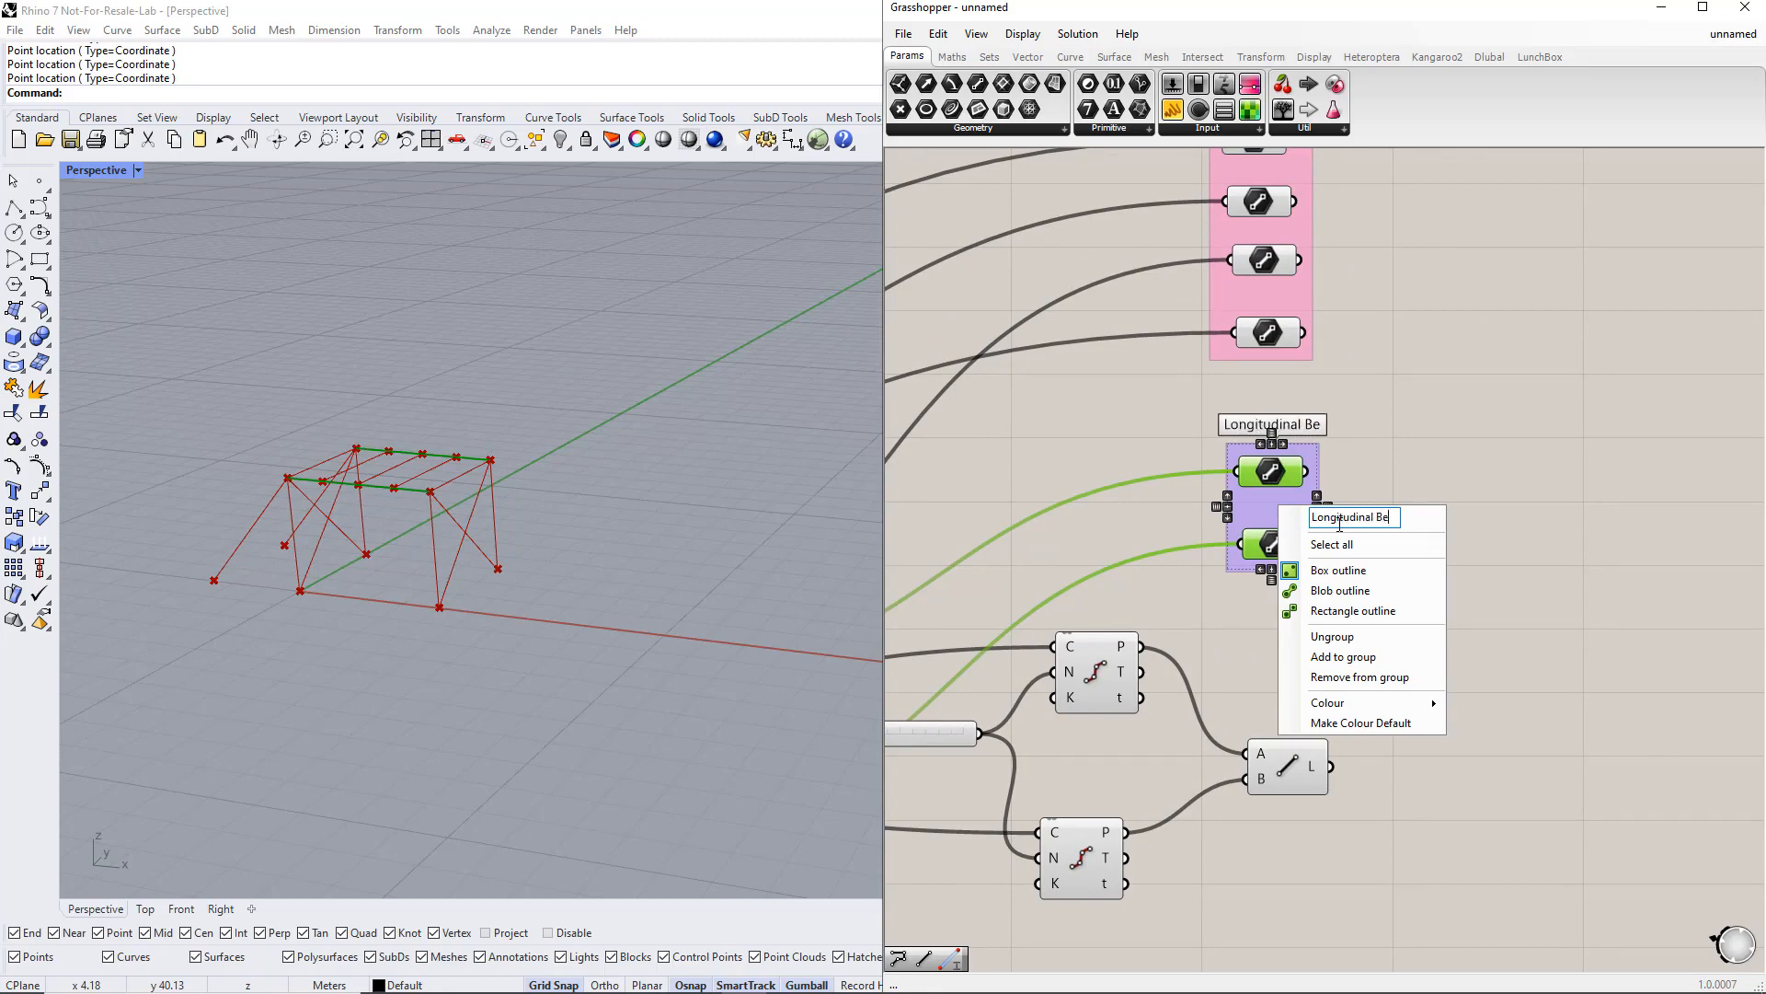
pyautogui.write('ams')
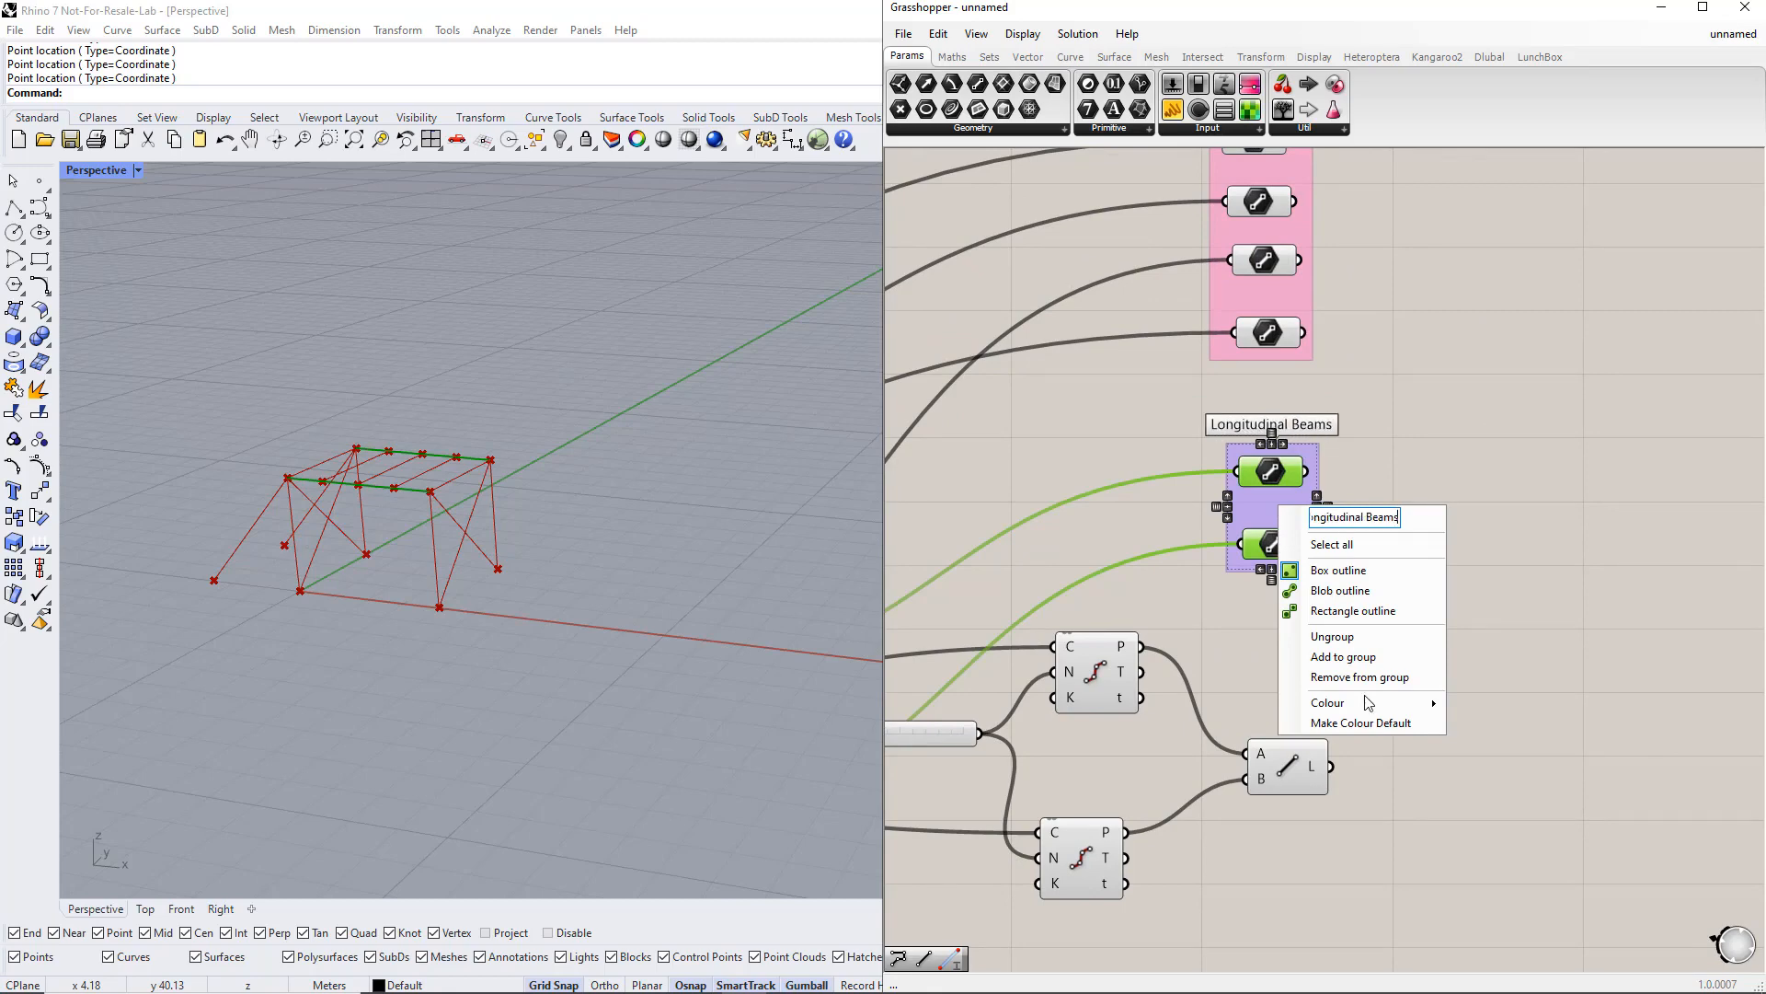
pyautogui.moveTo(1368, 700)
pyautogui.click(1558, 872)
pyautogui.click(1472, 695)
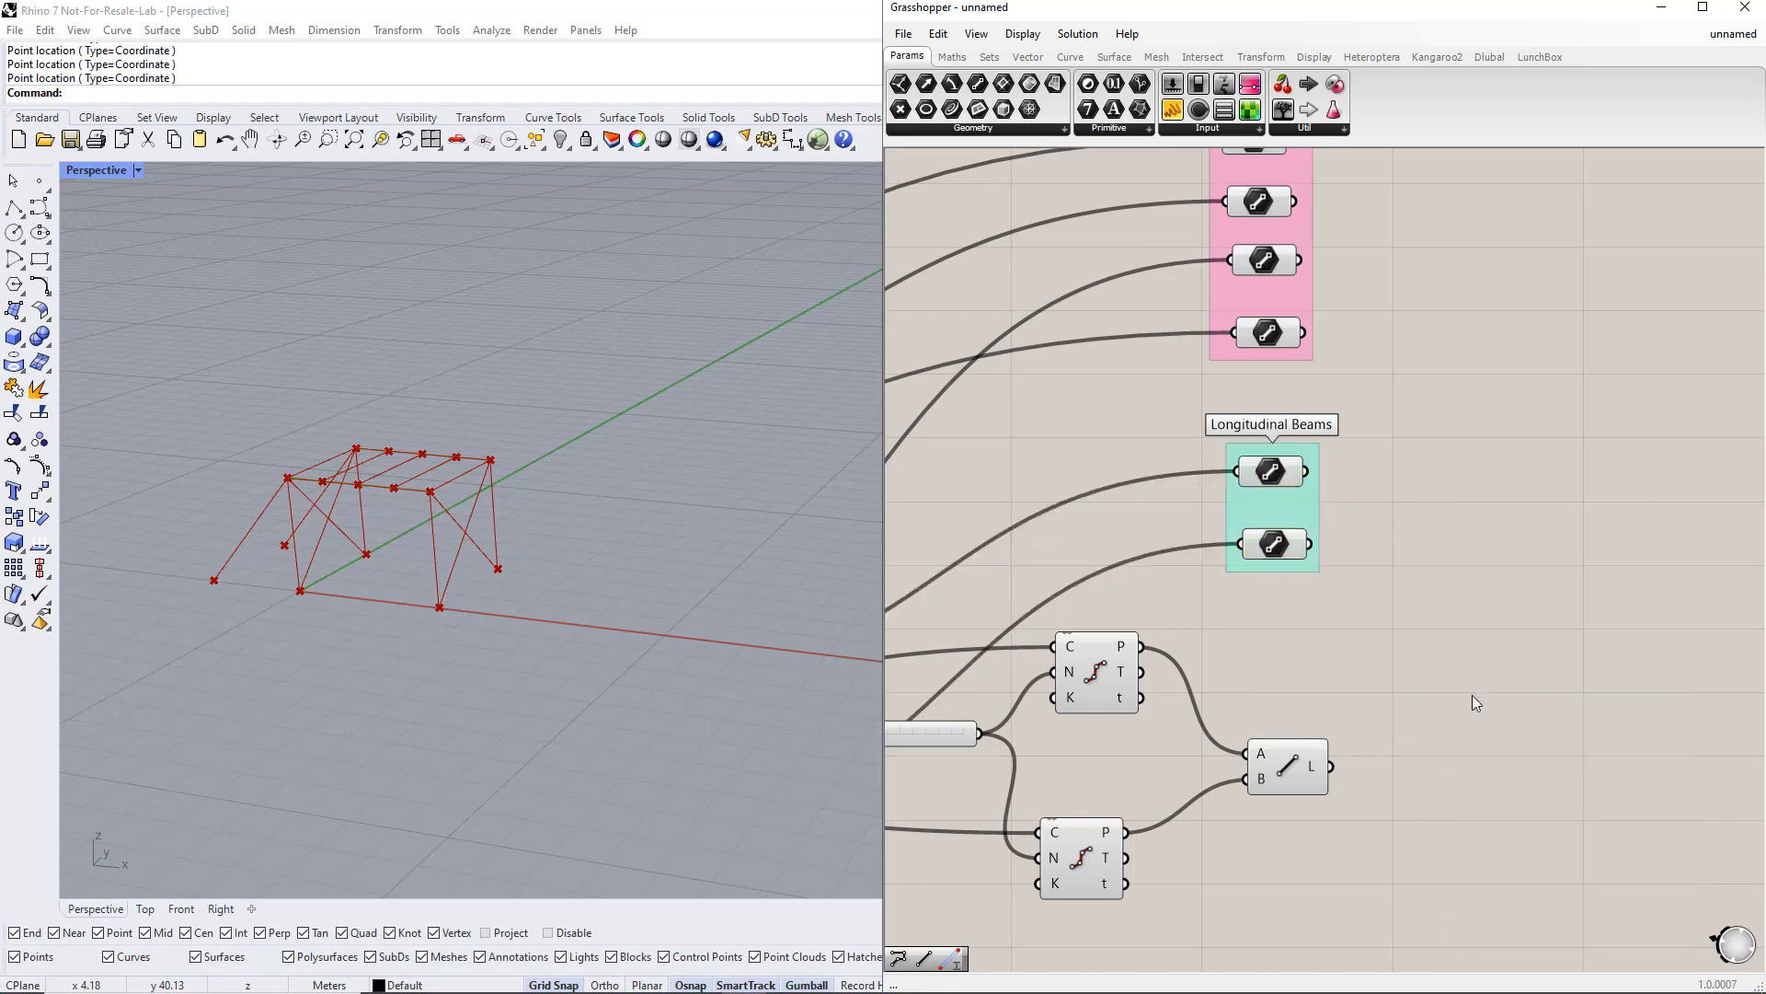
# Step: Group the transverse beam Line component, name the group Transverse Beams and colour it purple
pyautogui.moveTo(1337, 856); pyautogui.dragTo(1333, 627, button='right')
pyautogui.moveTo(1217, 653); pyautogui.dragTo(1376, 467)
pyautogui.hotkey('ctrl', 'g')
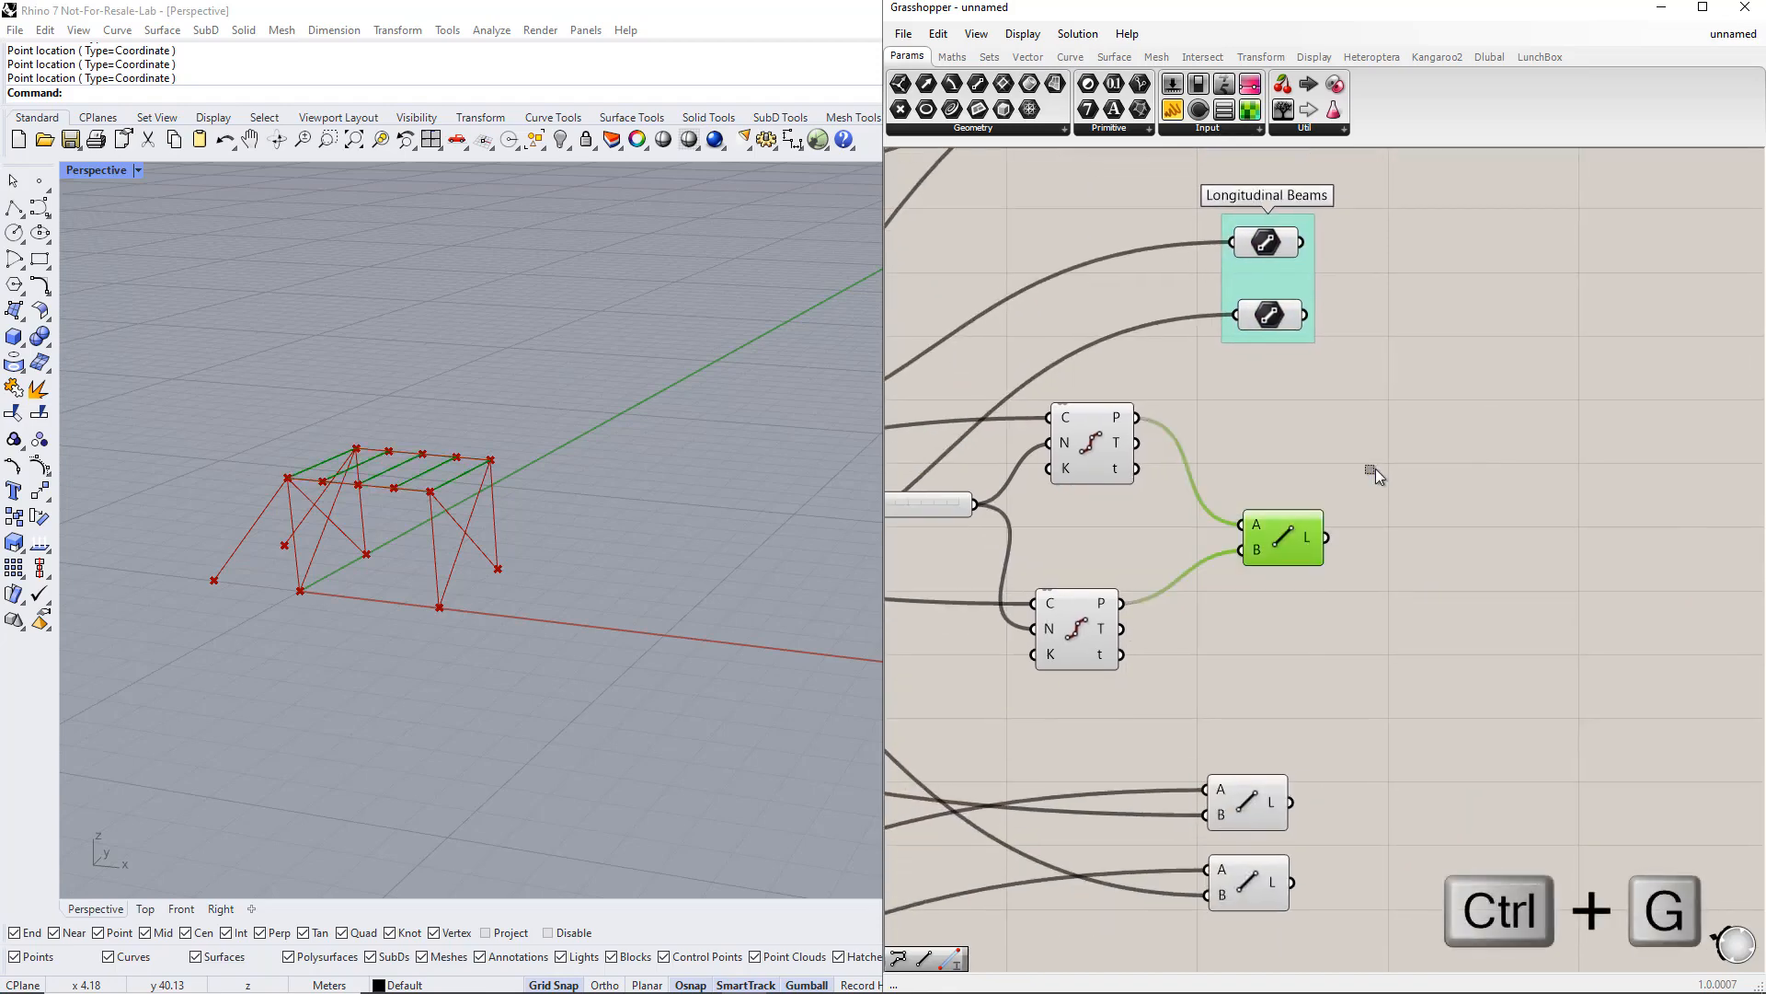
pyautogui.rightClick(1307, 507)
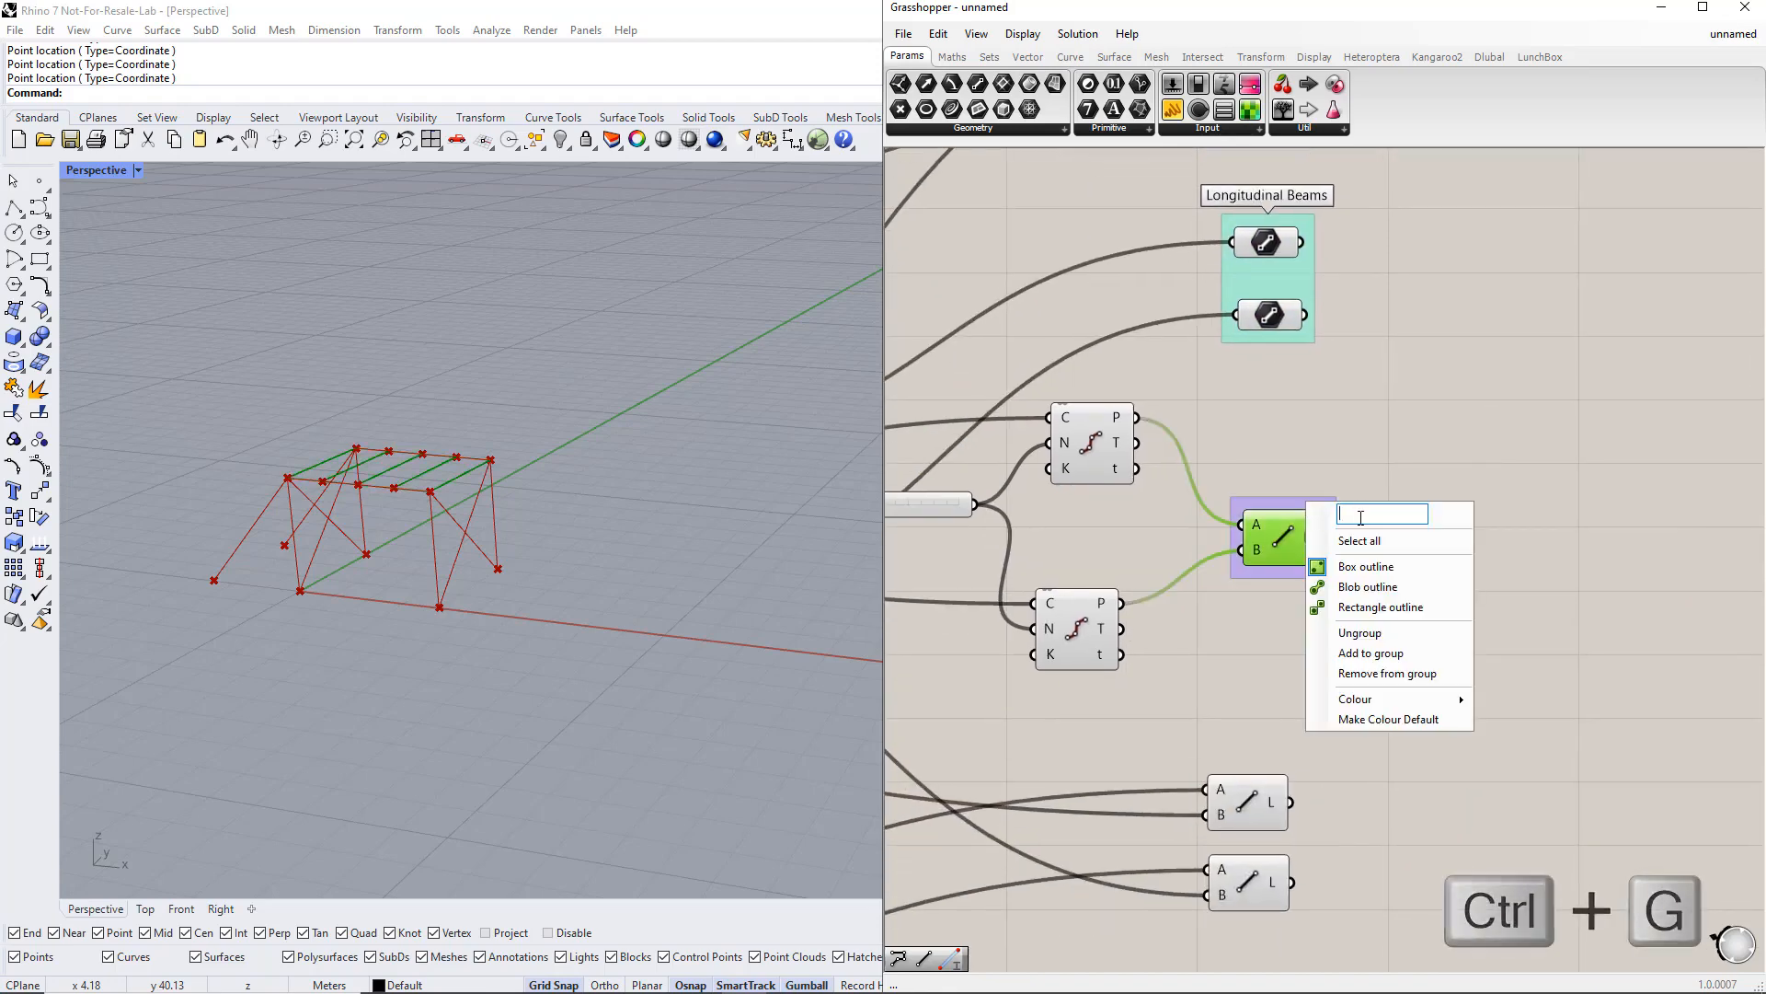
pyautogui.write('Transve')
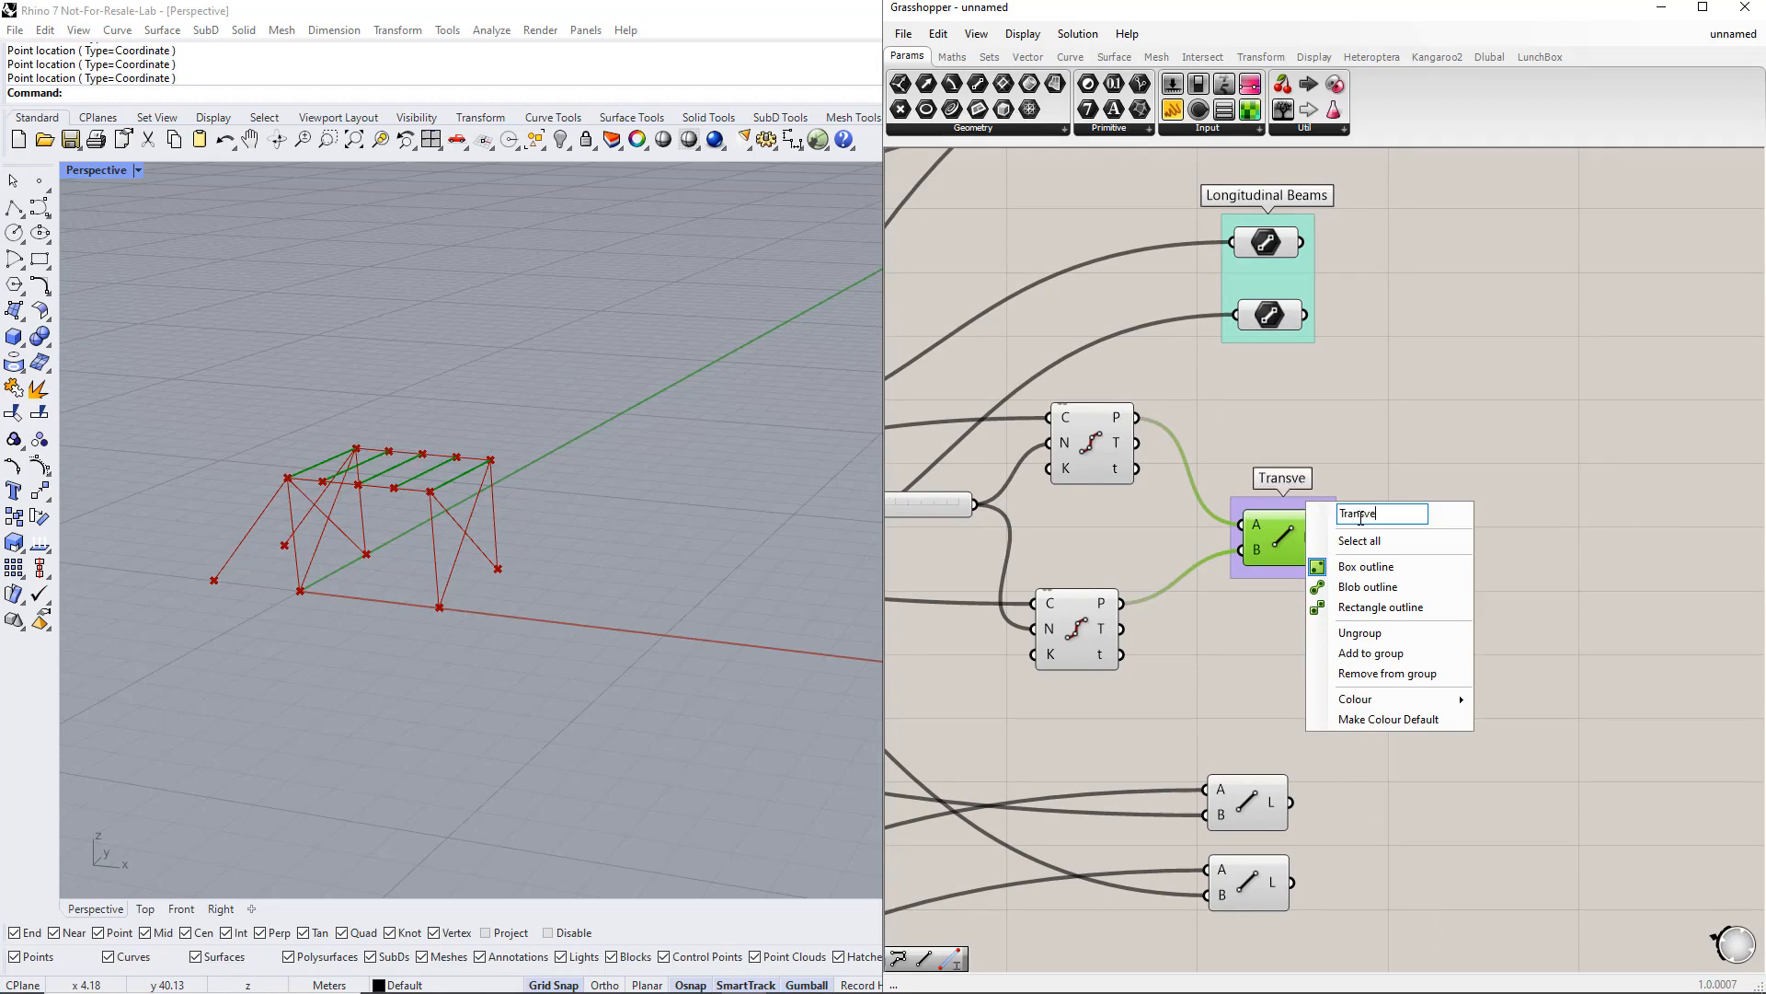
pyautogui.write('rse Beams')
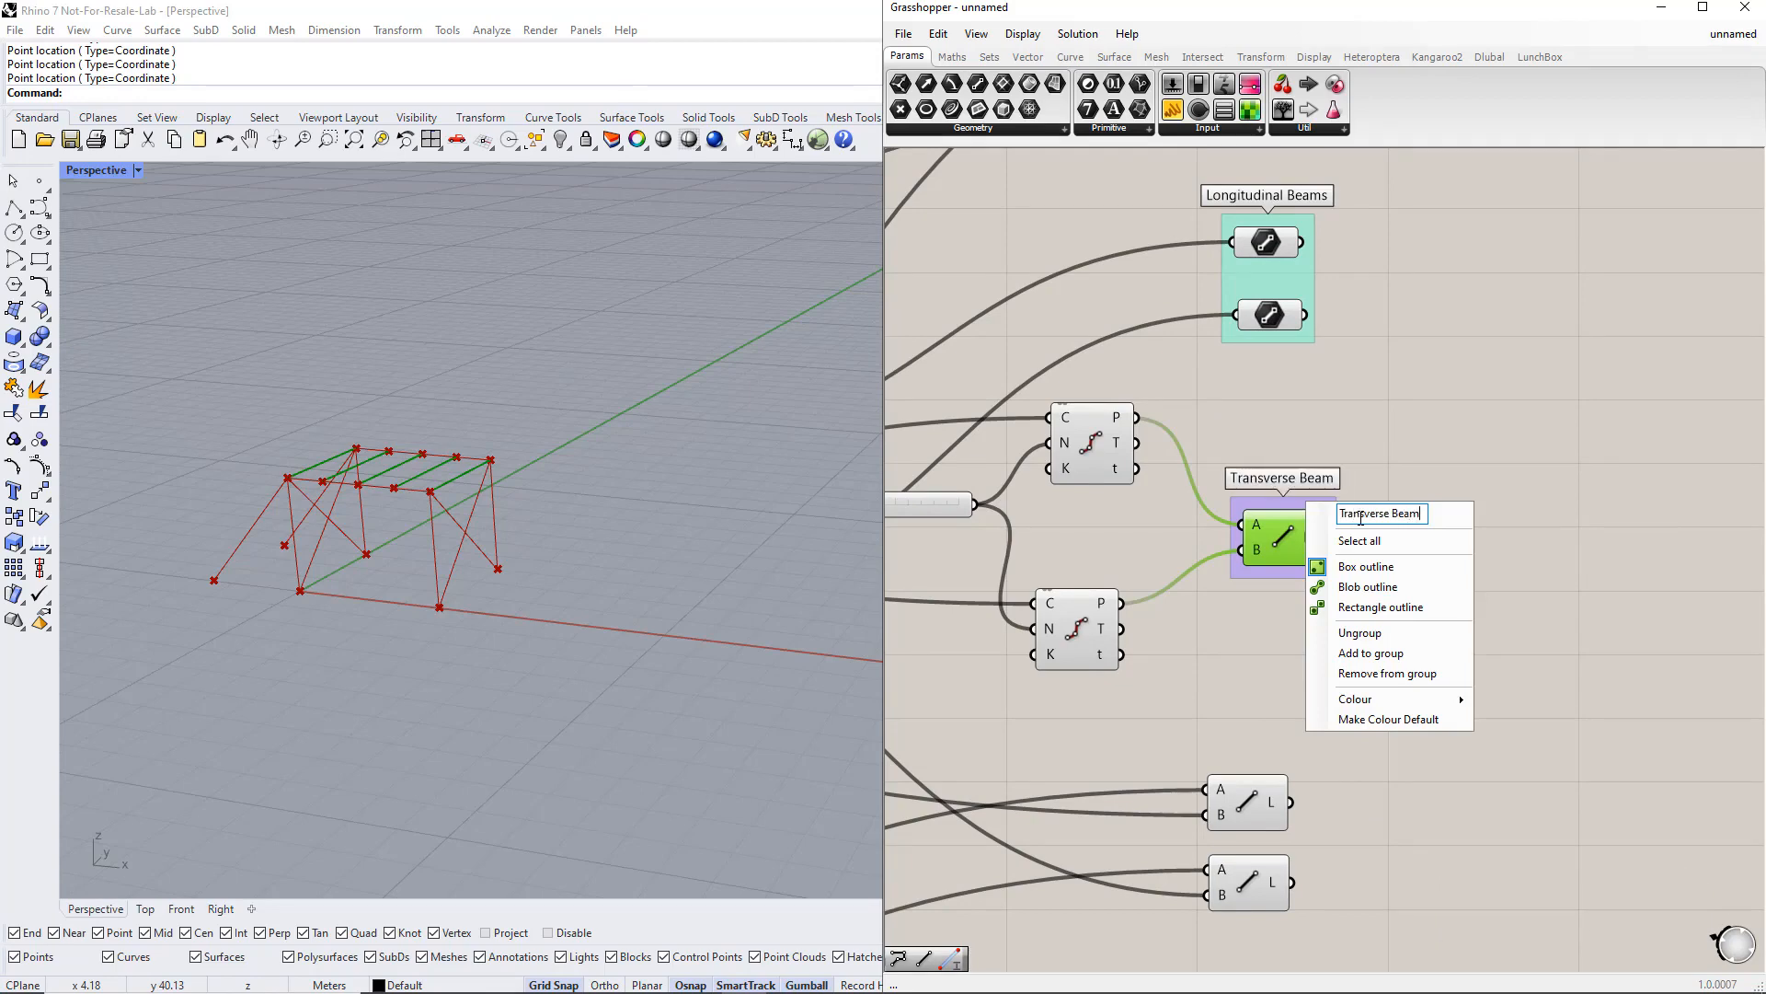
pyautogui.moveTo(1405, 701)
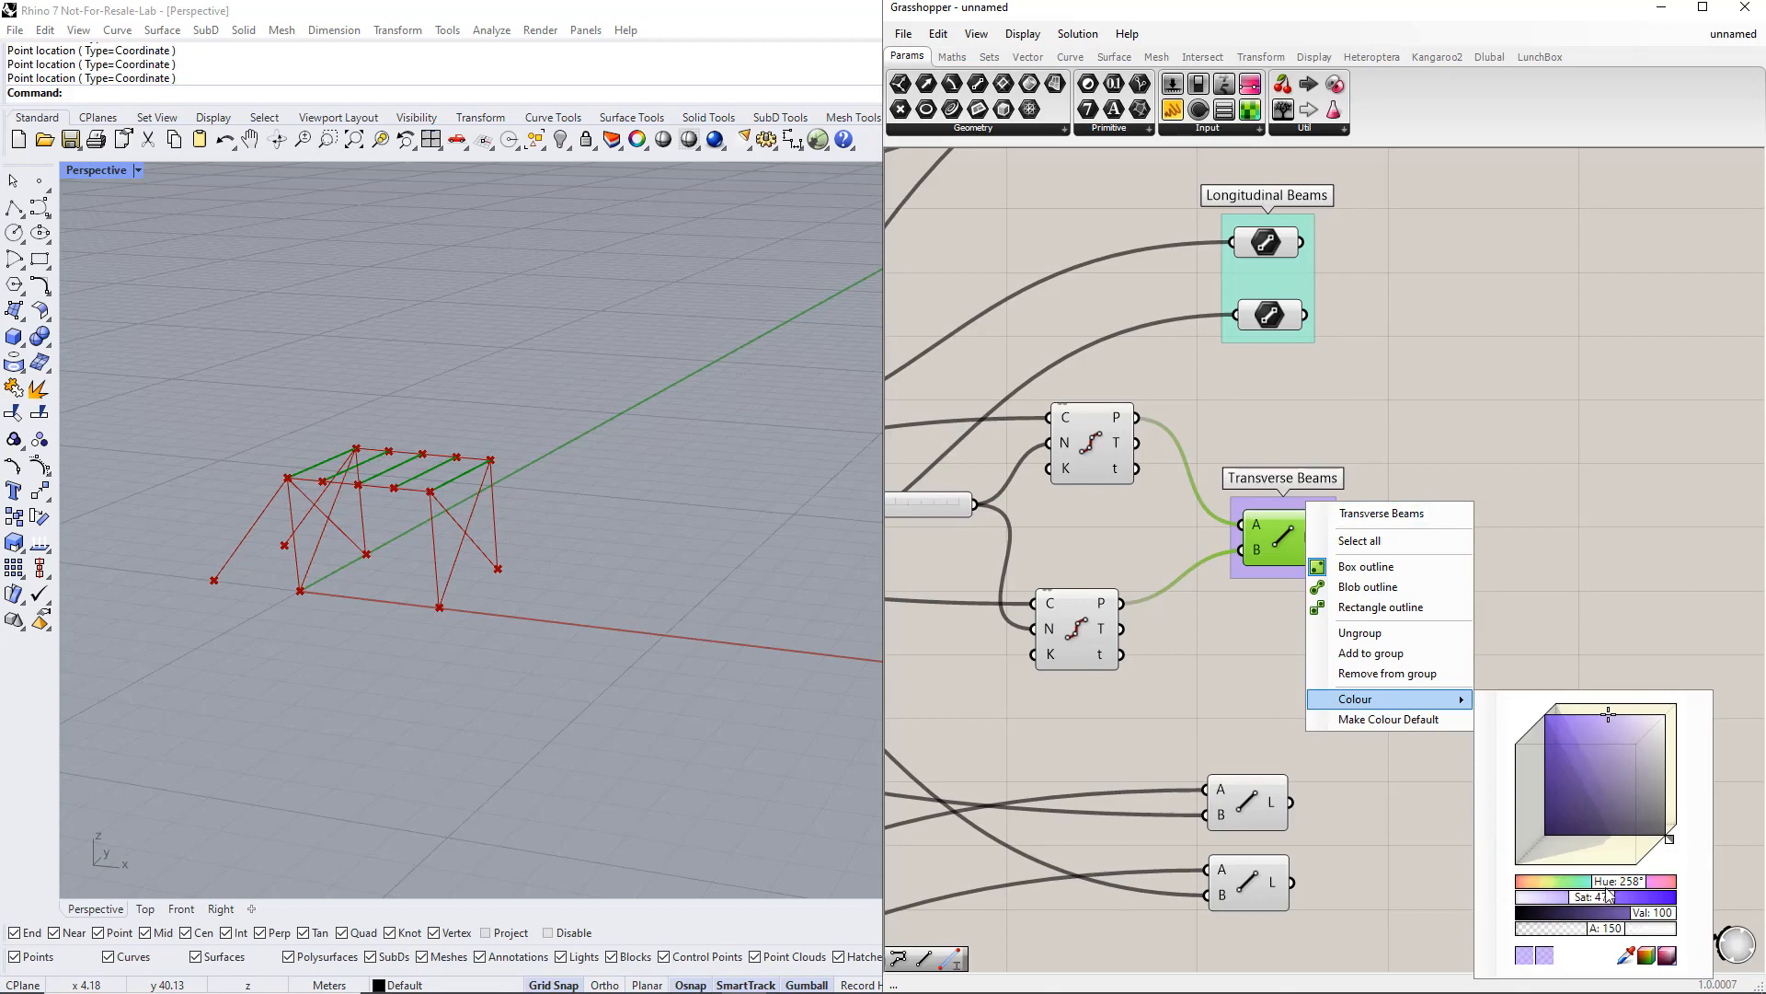
pyautogui.moveTo(1603, 893); pyautogui.dragTo(1650, 895)
pyautogui.click(1608, 609)
# Step: Group the two strut Line components, name the group Struts and colour it blue
pyautogui.moveTo(1349, 803); pyautogui.dragTo(1388, 433, button='right')
pyautogui.moveTo(1206, 366); pyautogui.dragTo(1426, 593)
pyautogui.hotkey('ctrl', 'g')
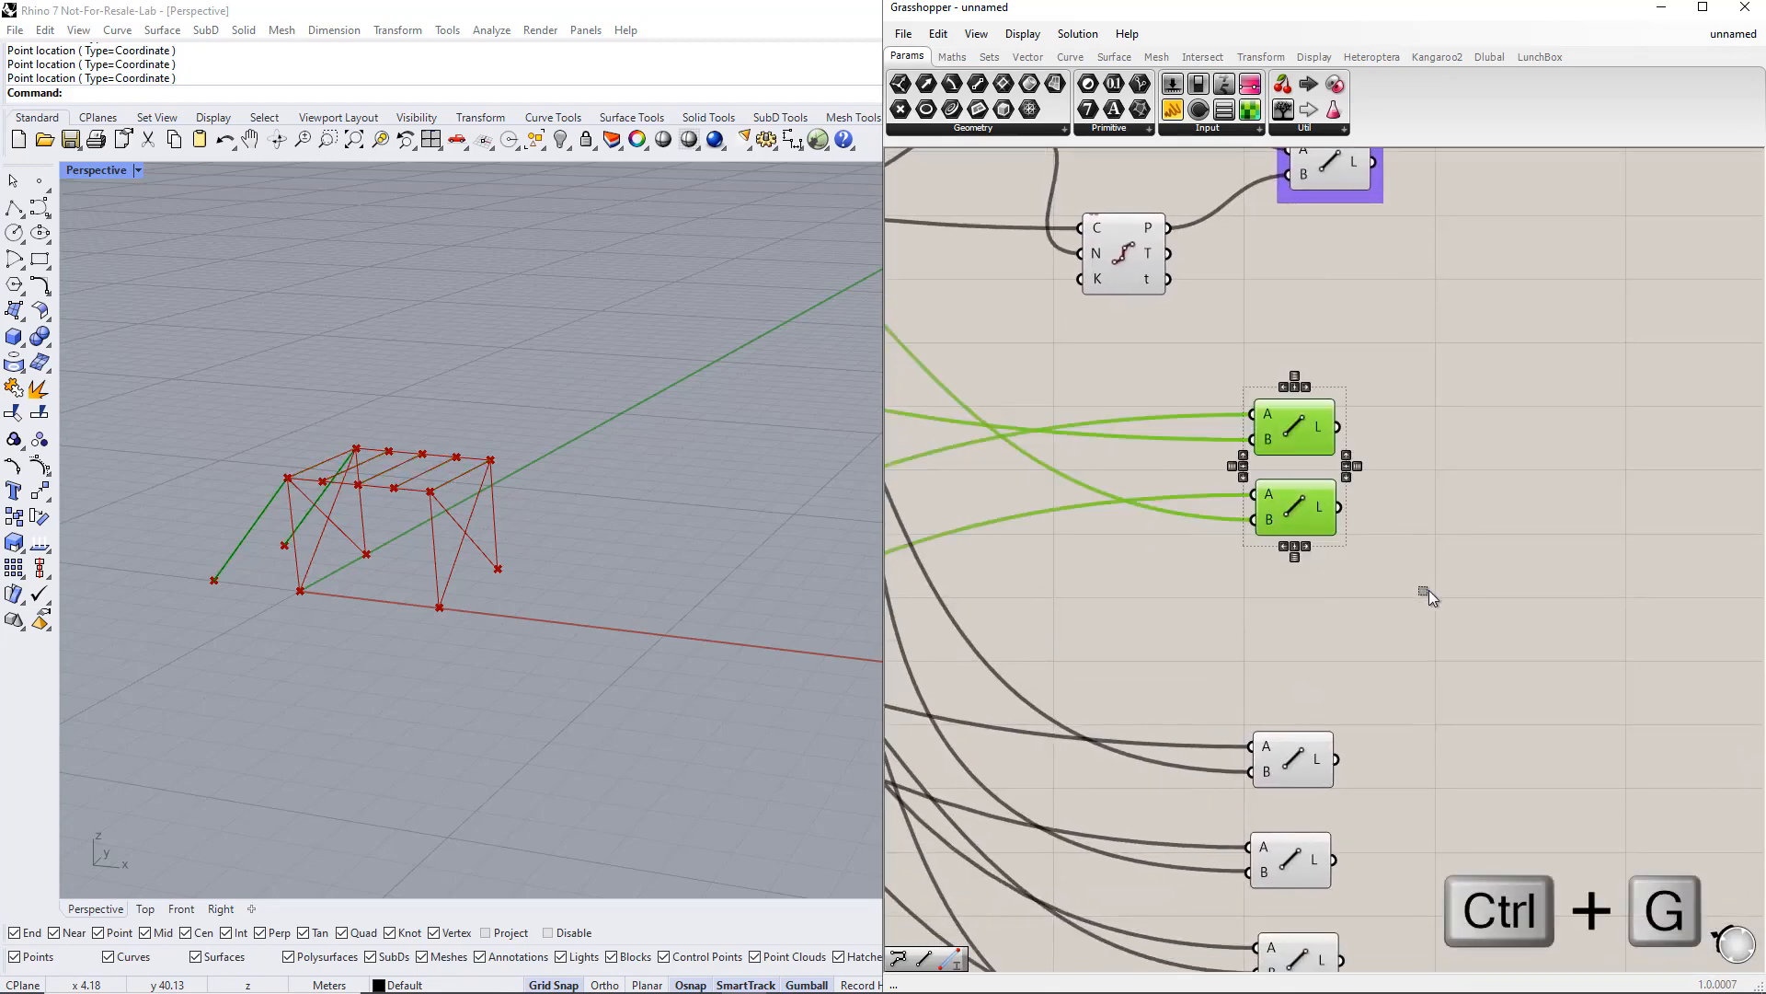
pyautogui.rightClick(1306, 470)
pyautogui.write('Struts')
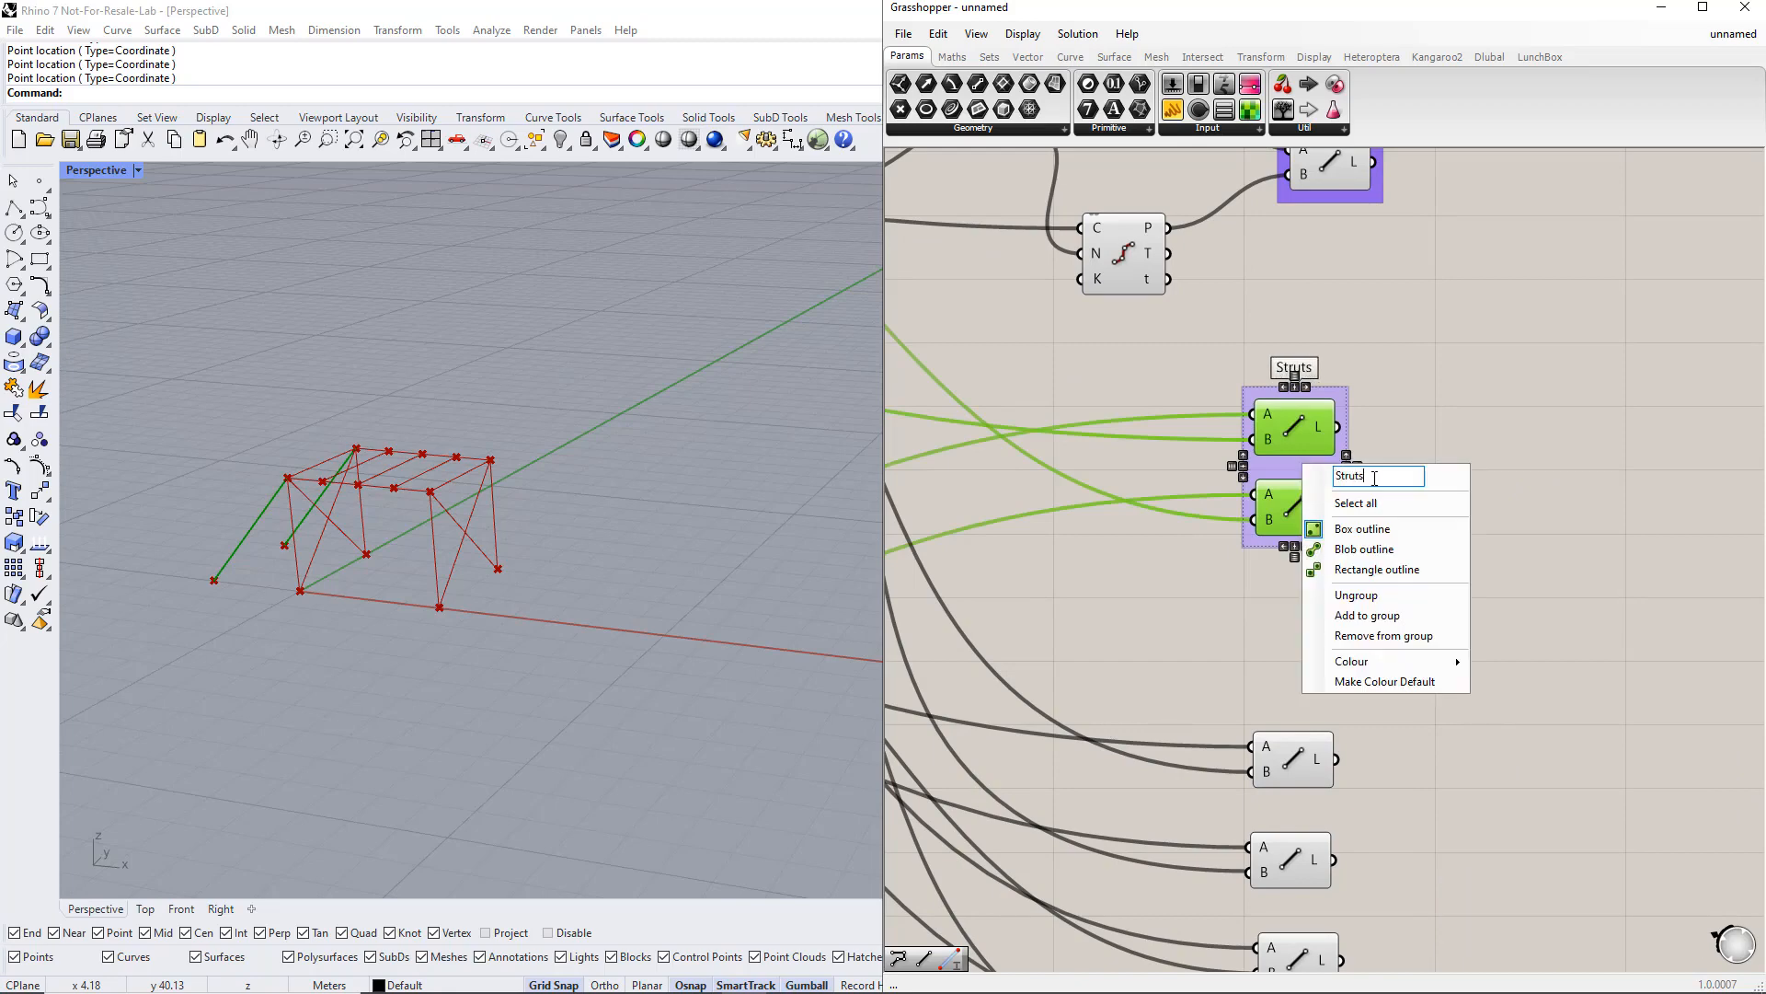
pyautogui.moveTo(1426, 662)
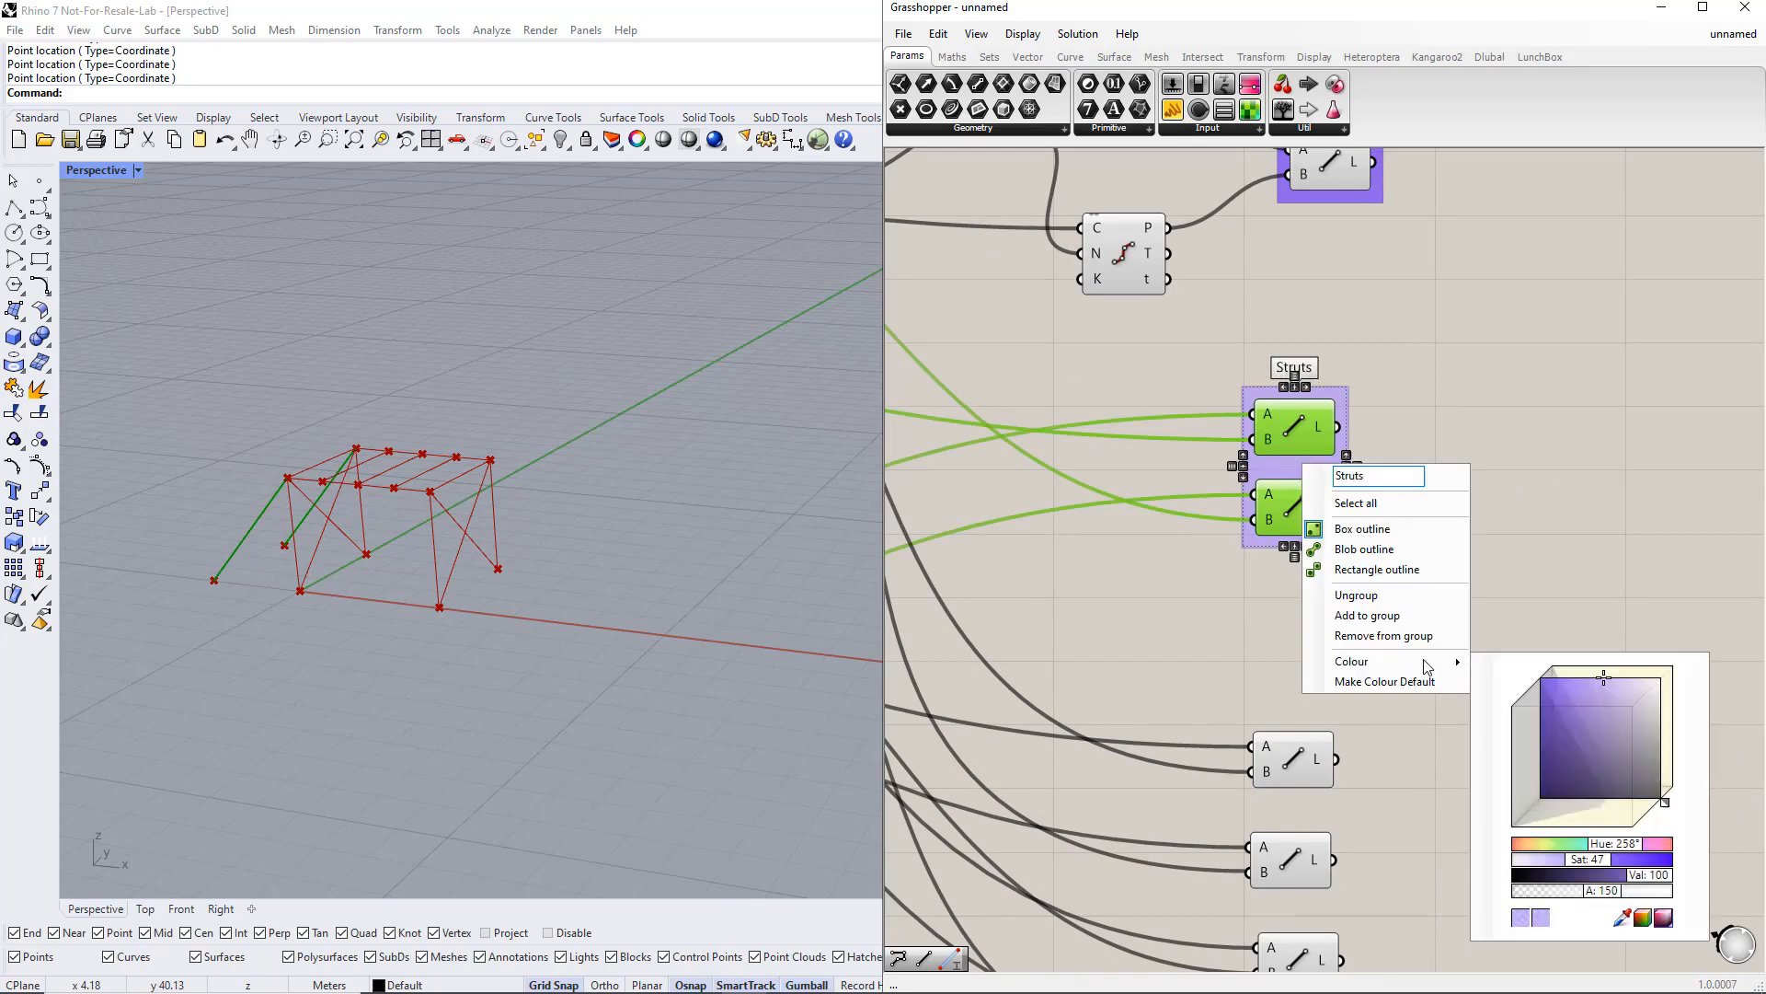
pyautogui.moveTo(1605, 854)
pyautogui.mouseDown()
pyautogui.moveTo(1566, 851)
pyautogui.moveTo(1618, 848)
pyautogui.mouseUp()
pyautogui.click(1542, 771)
# Step: Group the four bracing Line components, name the group Bracings and colour it light blue
pyautogui.moveTo(1543, 771); pyautogui.dragTo(1463, 440, button='right')
pyautogui.moveTo(1162, 270); pyautogui.dragTo(1396, 786)
pyautogui.hotkey('ctrl', 'g')
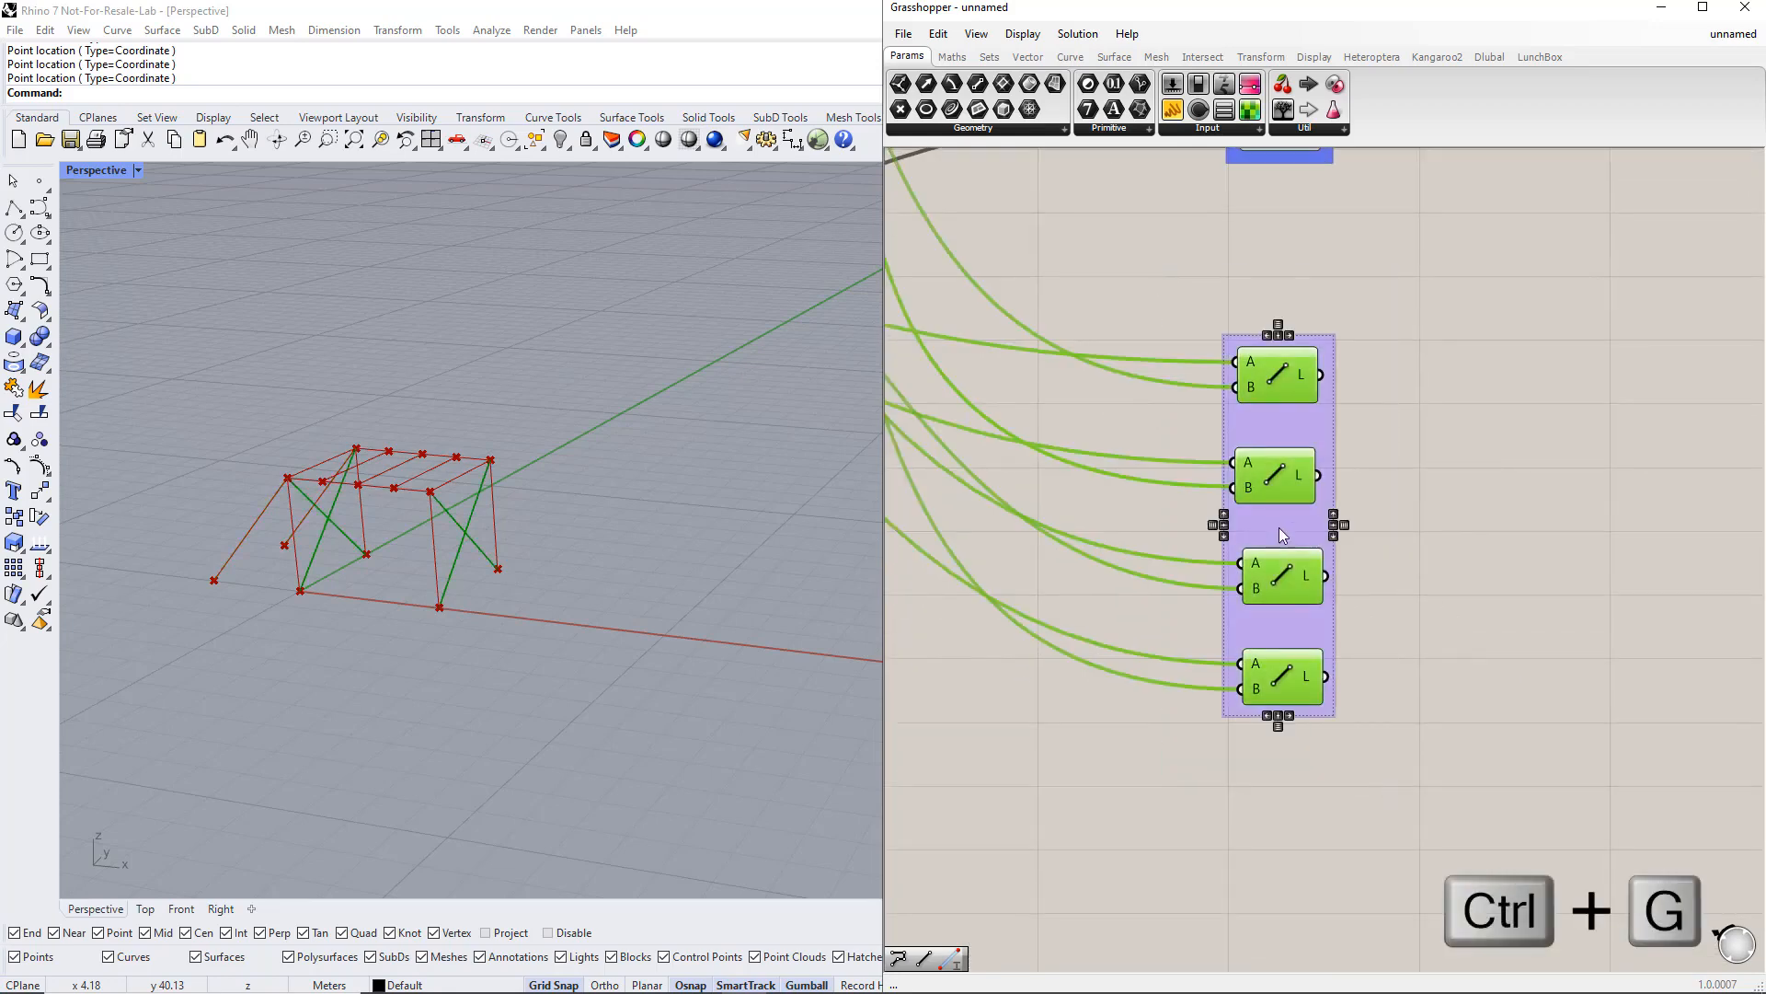
pyautogui.rightClick(1279, 527)
pyautogui.write('Bra')
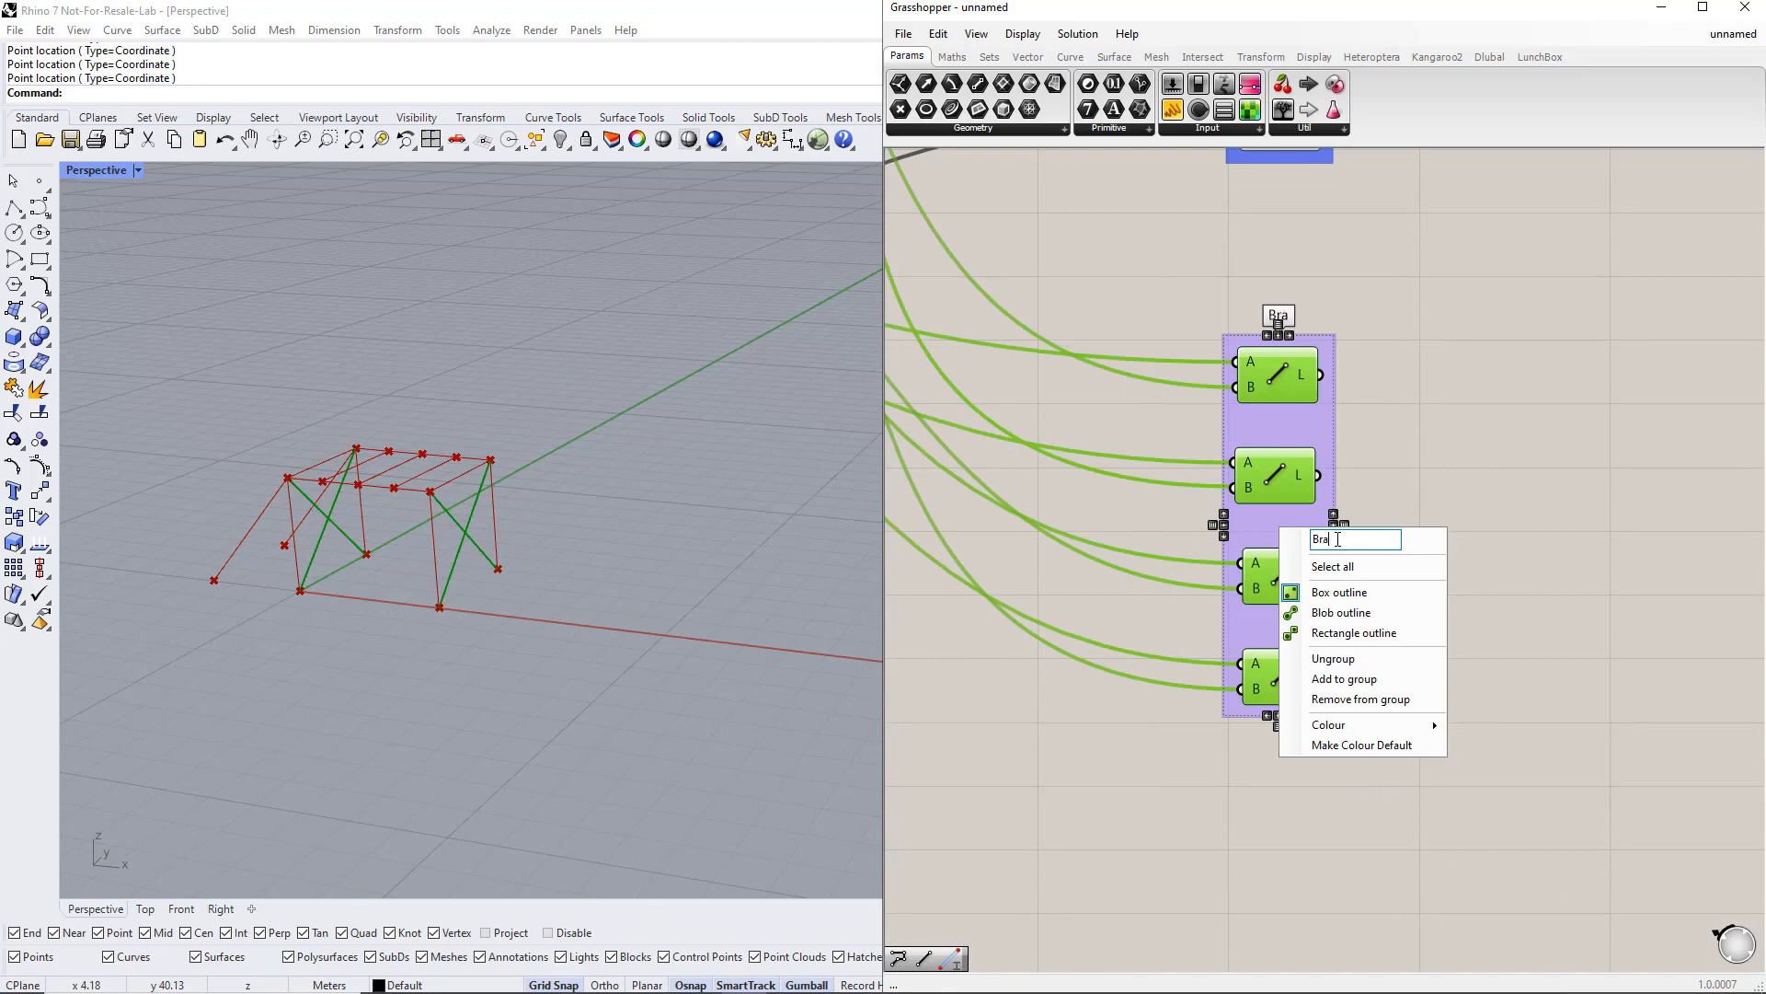
pyautogui.write('cings')
pyautogui.moveTo(1389, 724)
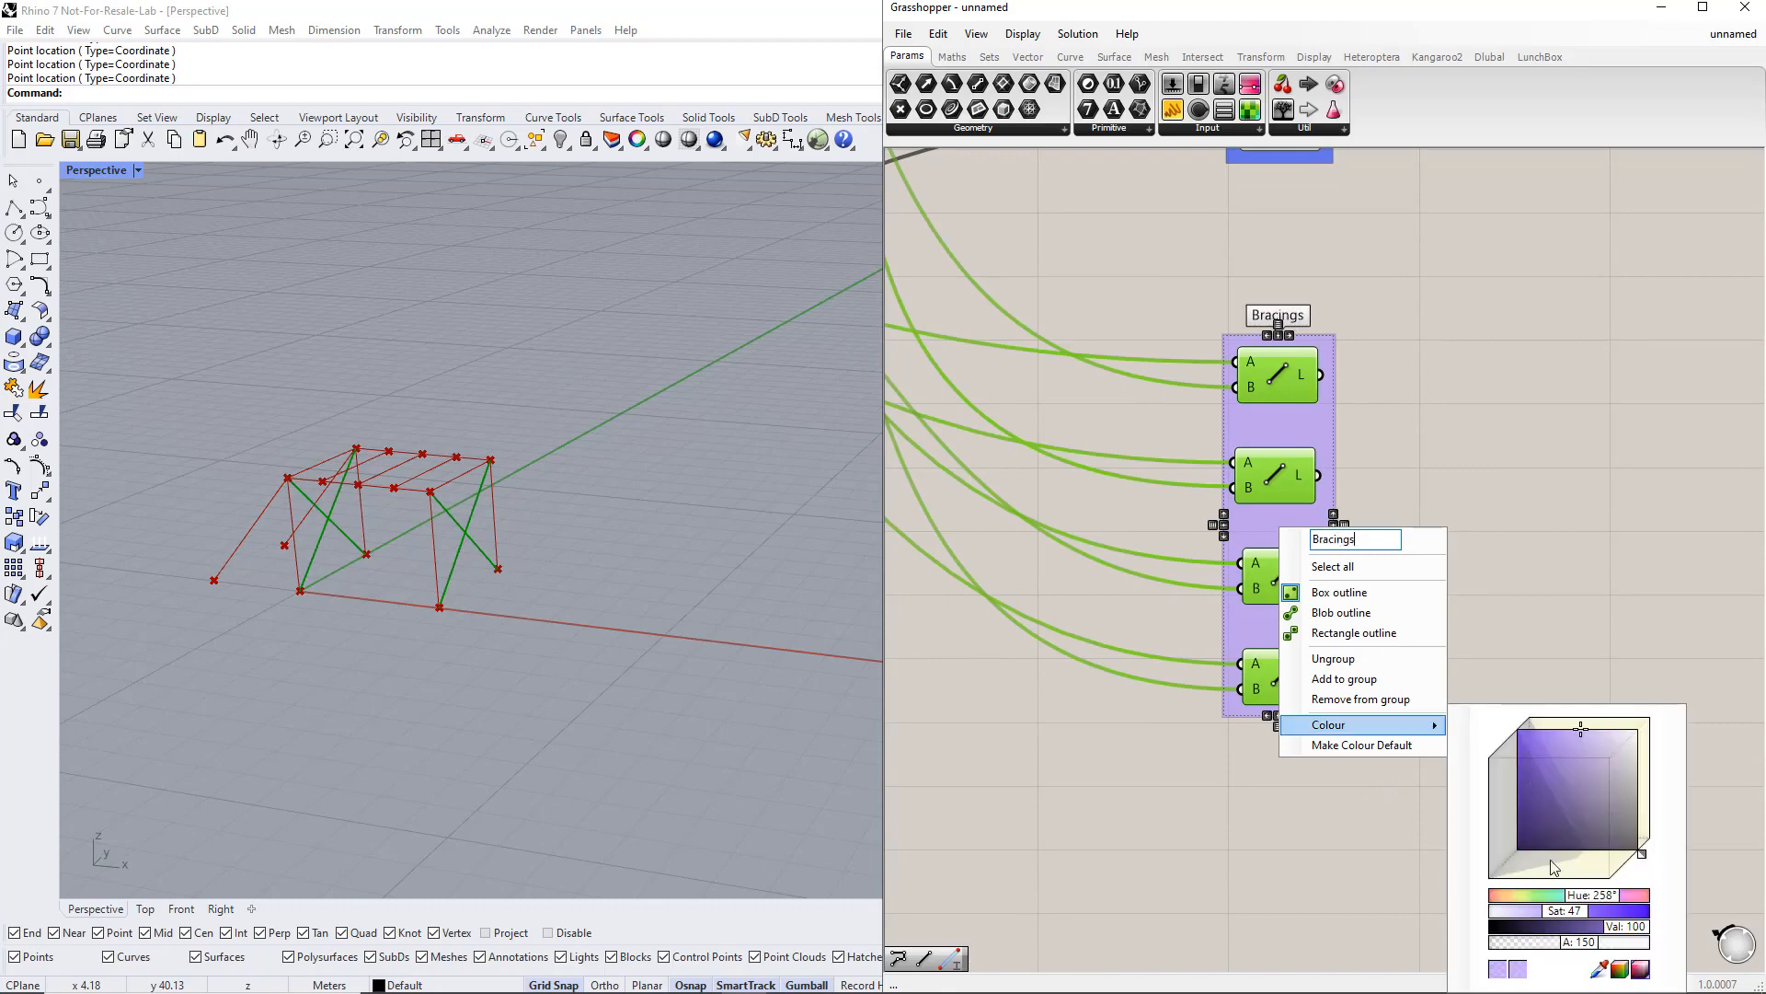
pyautogui.moveTo(1591, 904); pyautogui.dragTo(1573, 904)
# Step: Move the Height, Length and Width sliders together at the left of the definition
pyautogui.scroll(-5, 1490, 631)
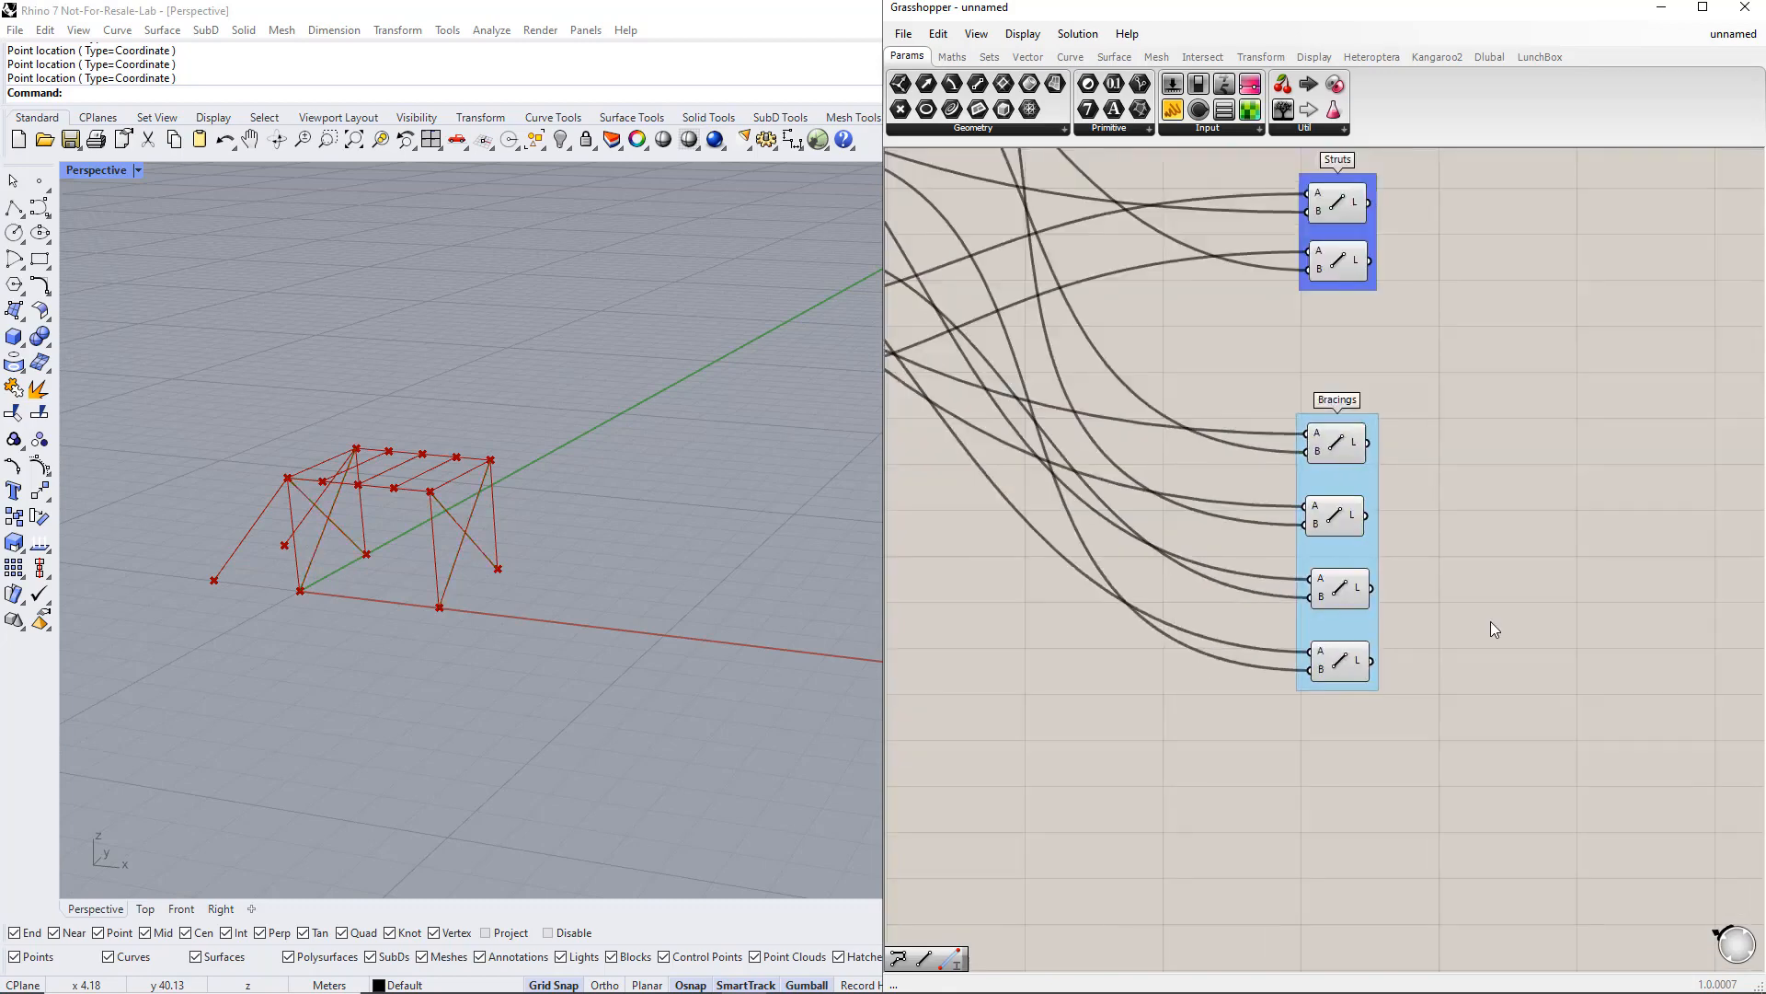
pyautogui.moveTo(1506, 572); pyautogui.dragTo(1472, 670, button='right')
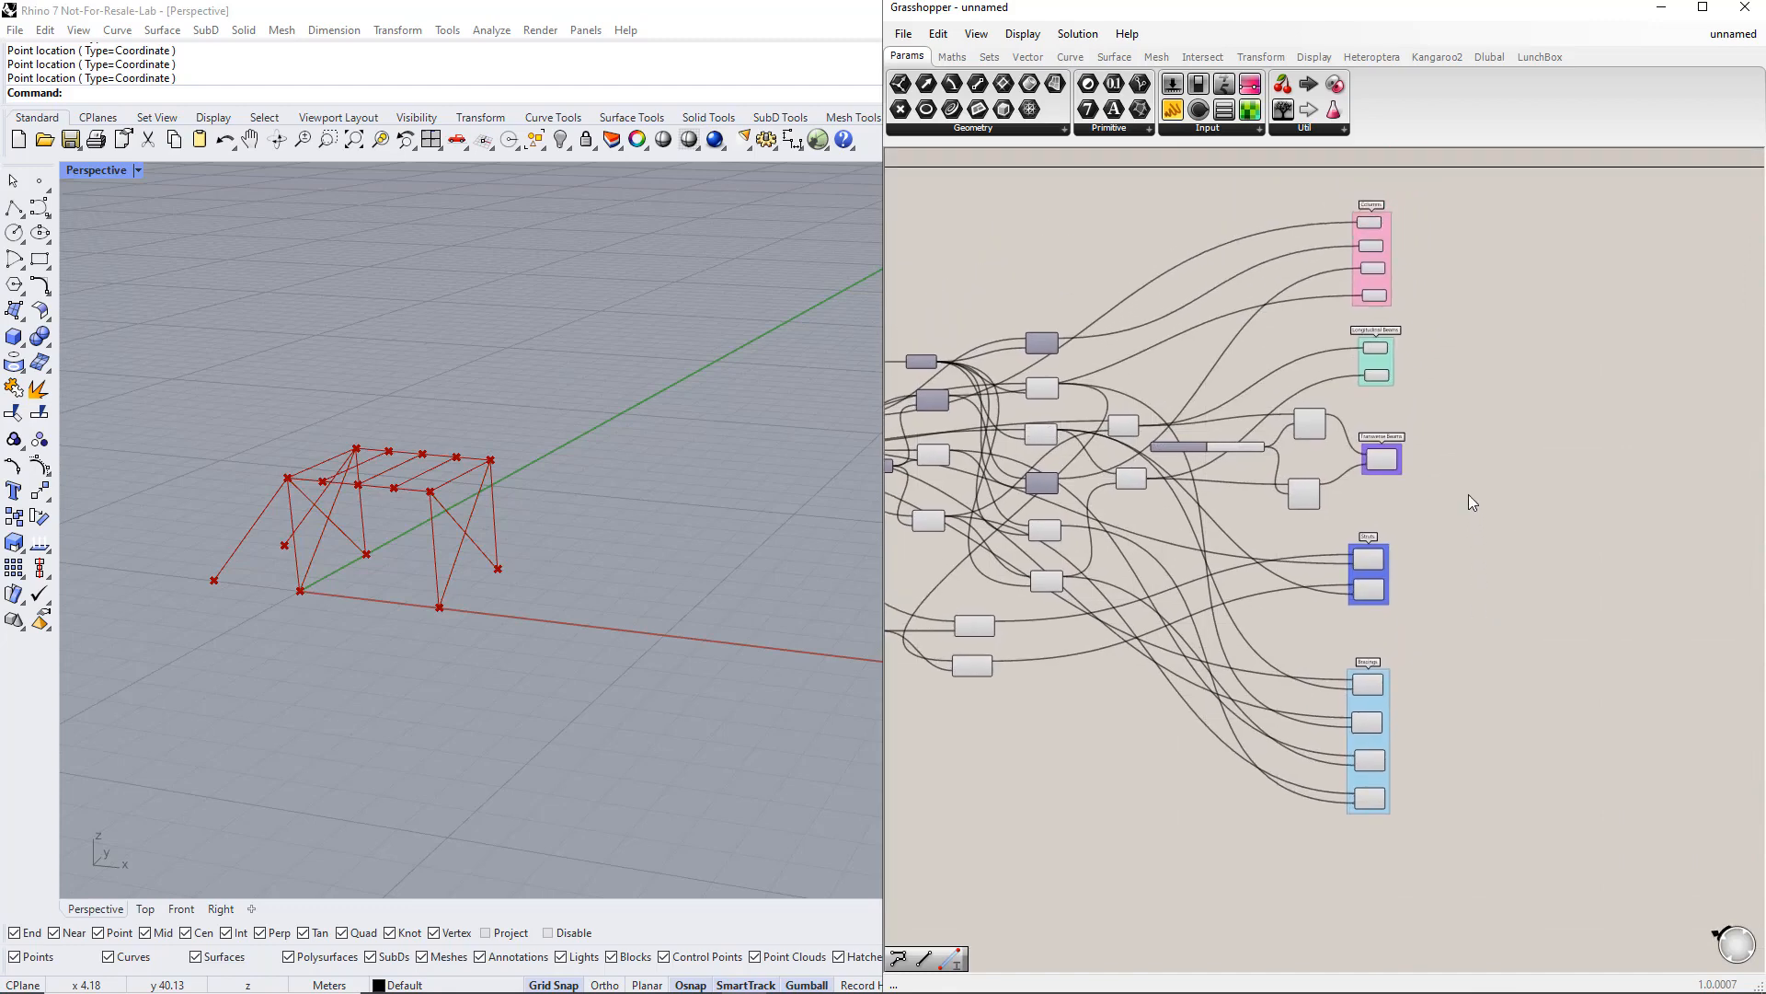
pyautogui.scroll(1, 1469, 496)
pyautogui.moveTo(1469, 503); pyautogui.dragTo(1573, 622, button='right')
pyautogui.moveTo(1170, 733); pyautogui.dragTo(1495, 725, button='right')
pyautogui.moveTo(1141, 671); pyautogui.dragTo(1282, 718, button='right')
pyautogui.scroll(1, 1080, 610)
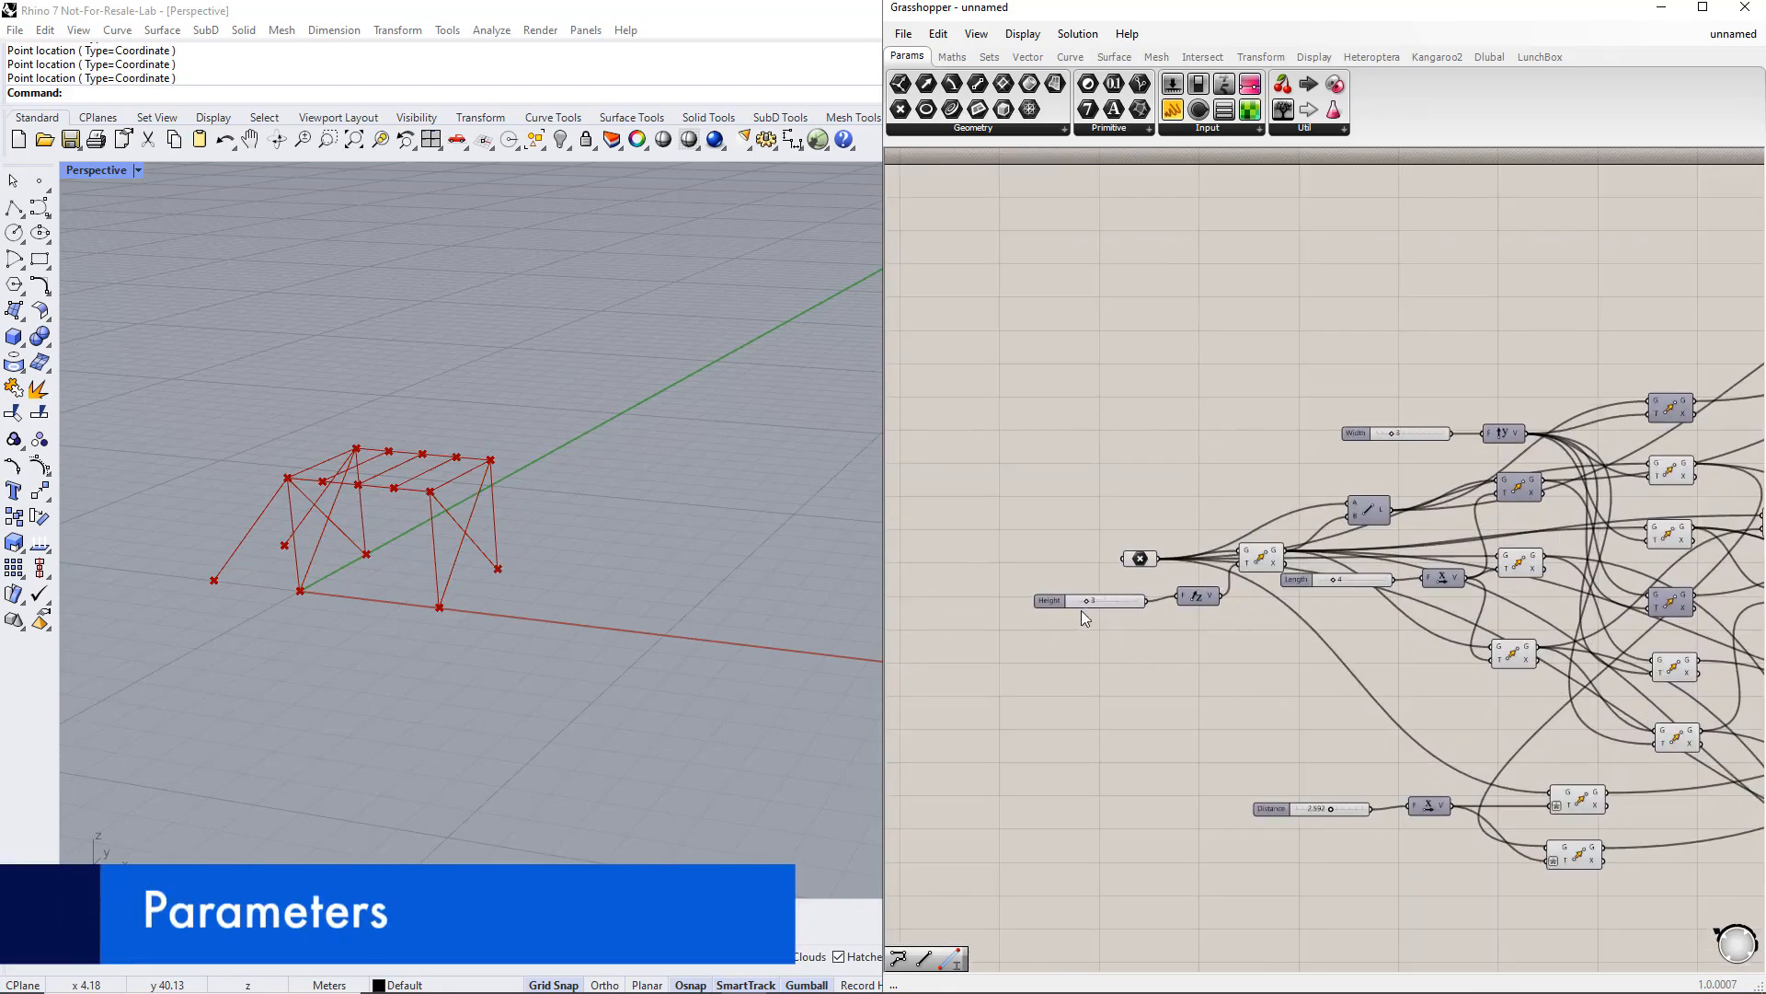
pyautogui.moveTo(1089, 600); pyautogui.dragTo(1021, 584)
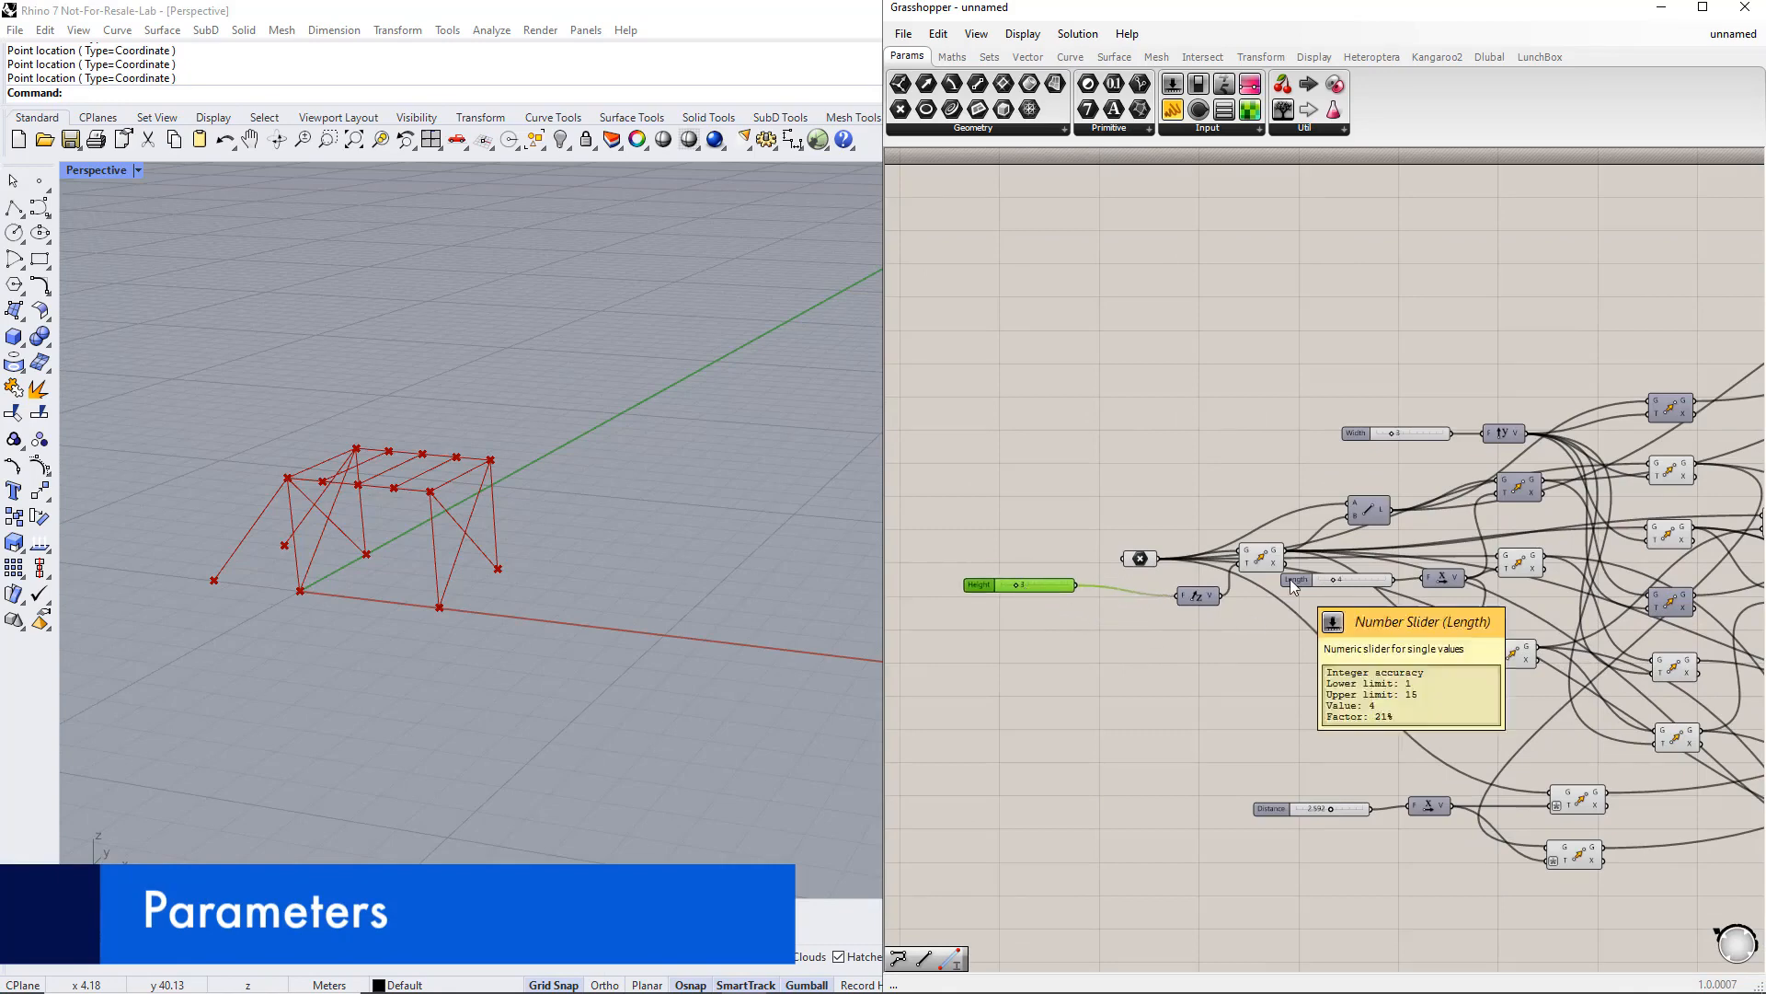
pyautogui.moveTo(1295, 587); pyautogui.dragTo(981, 543)
pyautogui.moveTo(1361, 438); pyautogui.dragTo(981, 555)
# Step: Move the Number of Segments and Distance sliders beneath them and align the five sliders in a column
pyautogui.scroll(-1, 982, 557)
pyautogui.moveTo(1709, 554); pyautogui.dragTo(984, 606)
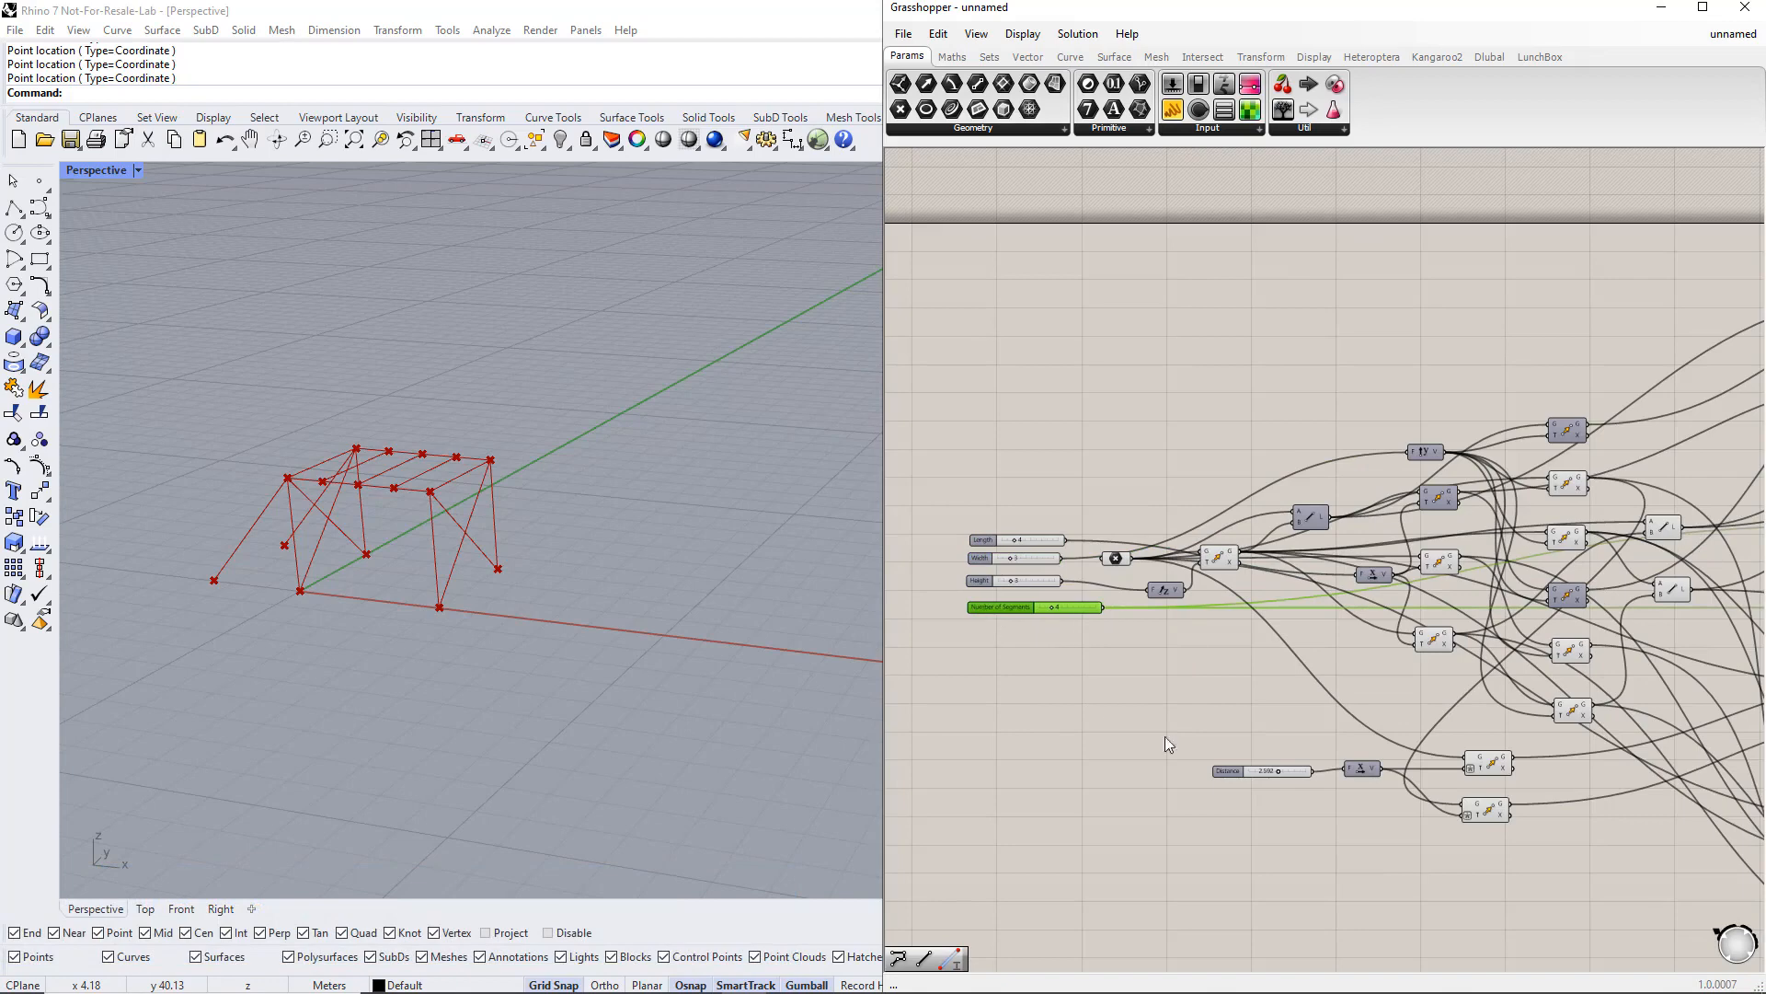
pyautogui.moveTo(1224, 771); pyautogui.dragTo(989, 632)
pyautogui.scroll(4, 975, 631)
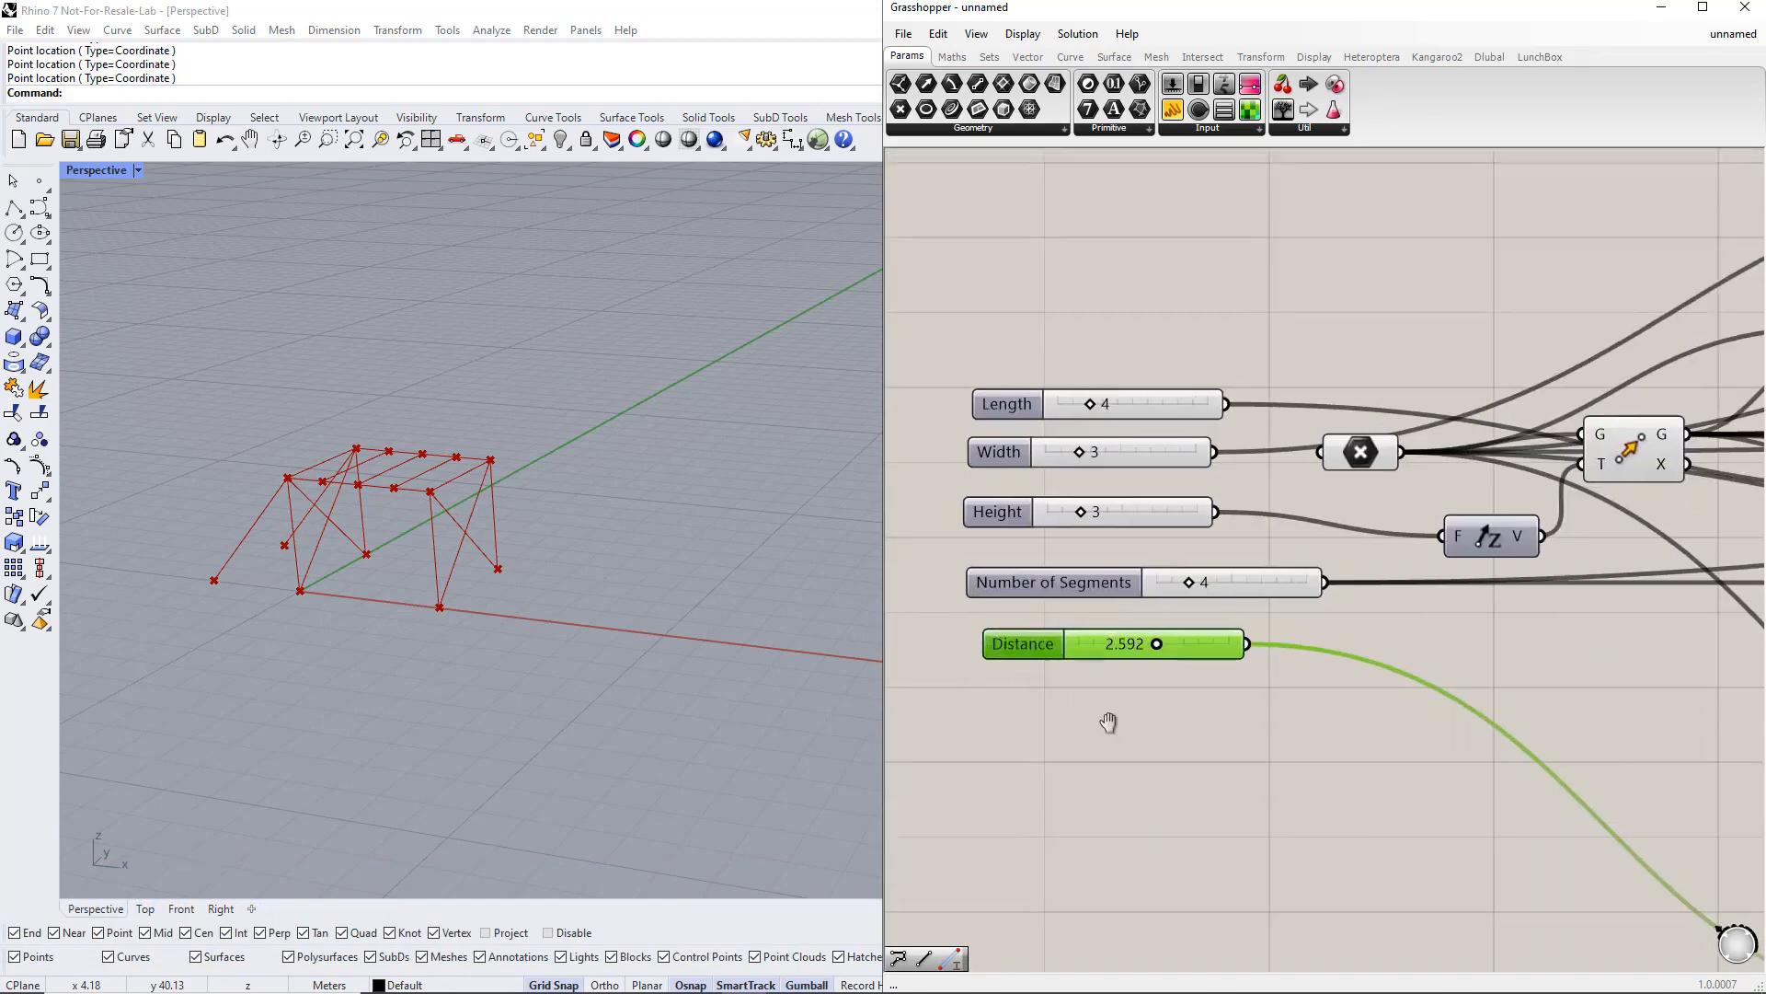
pyautogui.moveTo(1109, 722); pyautogui.dragTo(1161, 739, button='right')
pyautogui.moveTo(1077, 609); pyautogui.dragTo(1074, 589)
pyautogui.moveTo(1075, 668); pyautogui.dragTo(1064, 643)
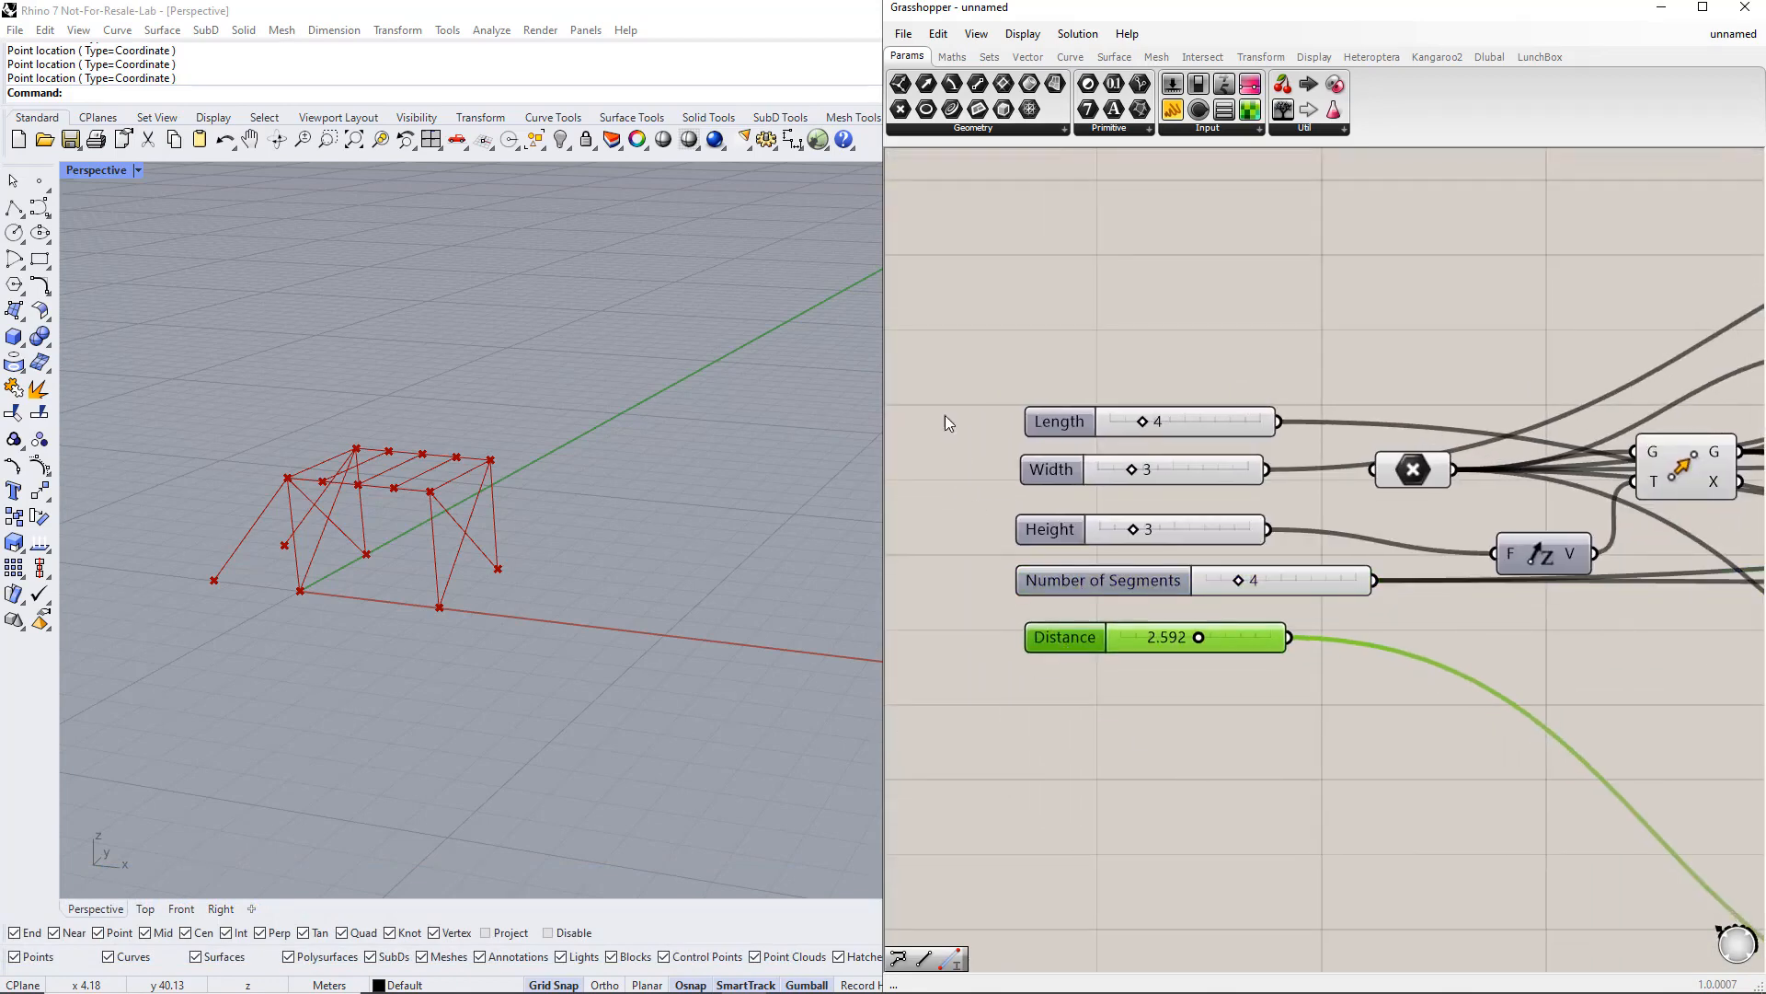
# Step: Group the five sliders and name the group Parameters
pyautogui.moveTo(935, 373); pyautogui.dragTo(1355, 789)
pyautogui.hotkey('ctrl', 'g')
pyautogui.hotkey('ctrl', 'g')
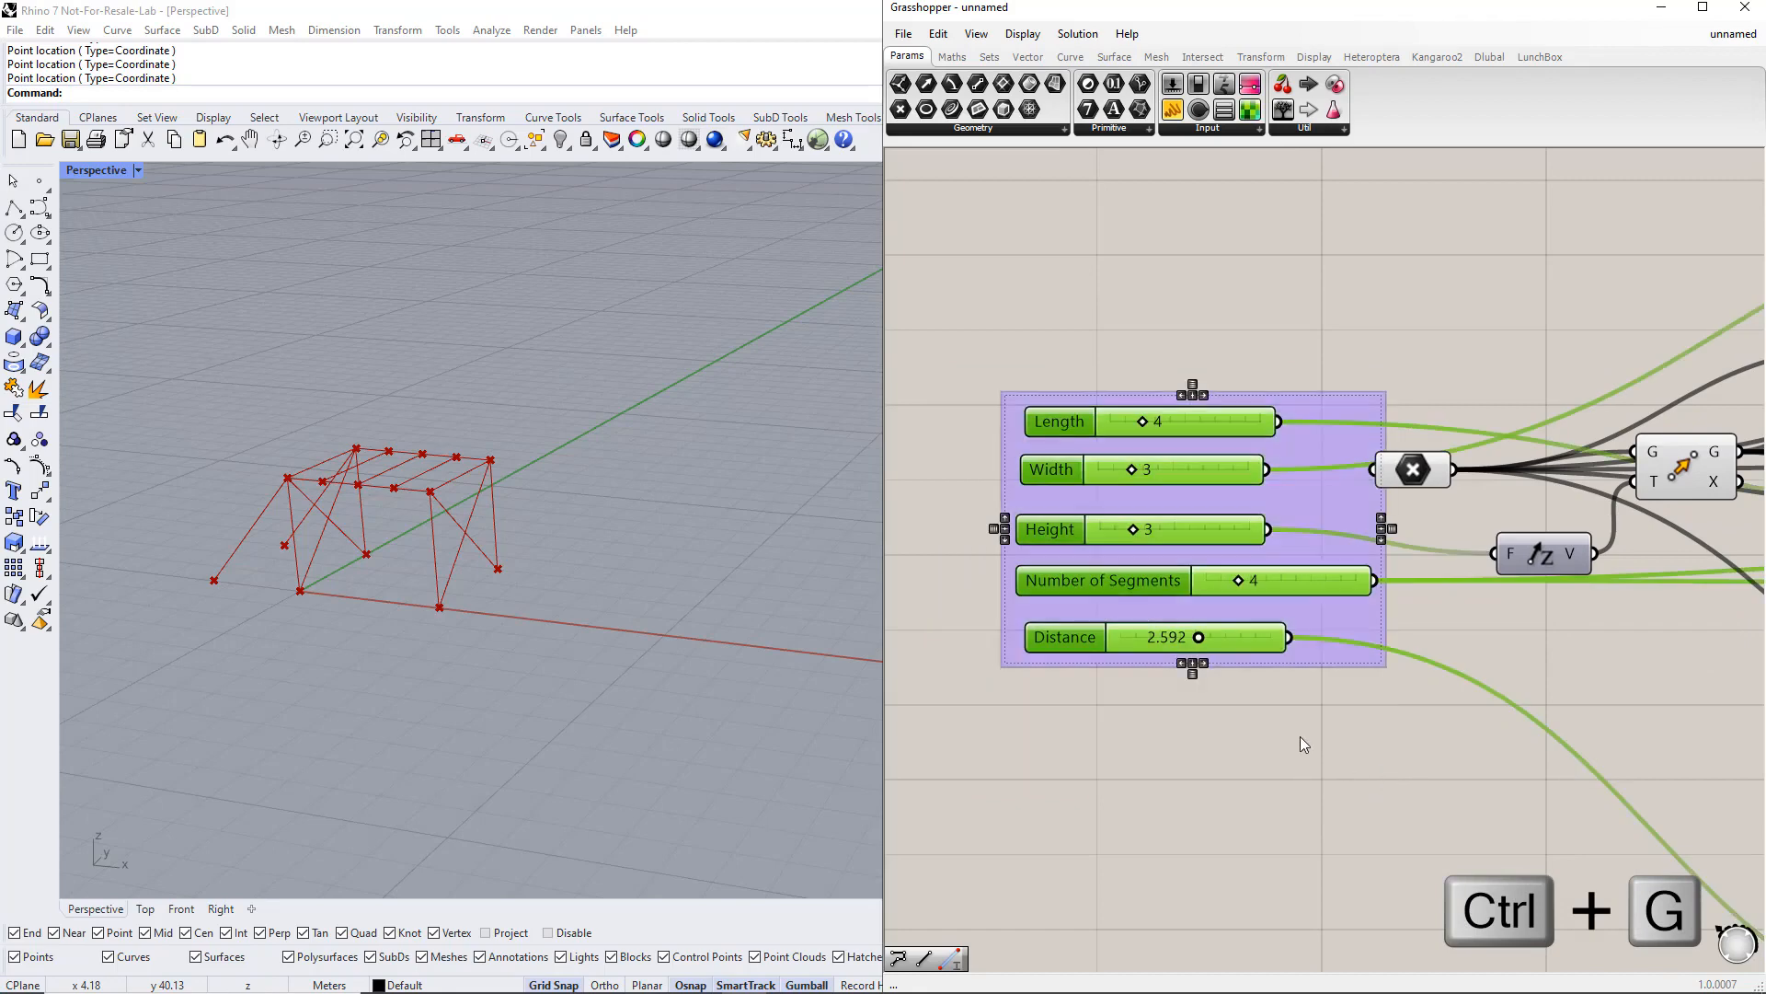
pyautogui.moveTo(1332, 507); pyautogui.dragTo(1278, 504)
pyautogui.rightClick(1261, 446)
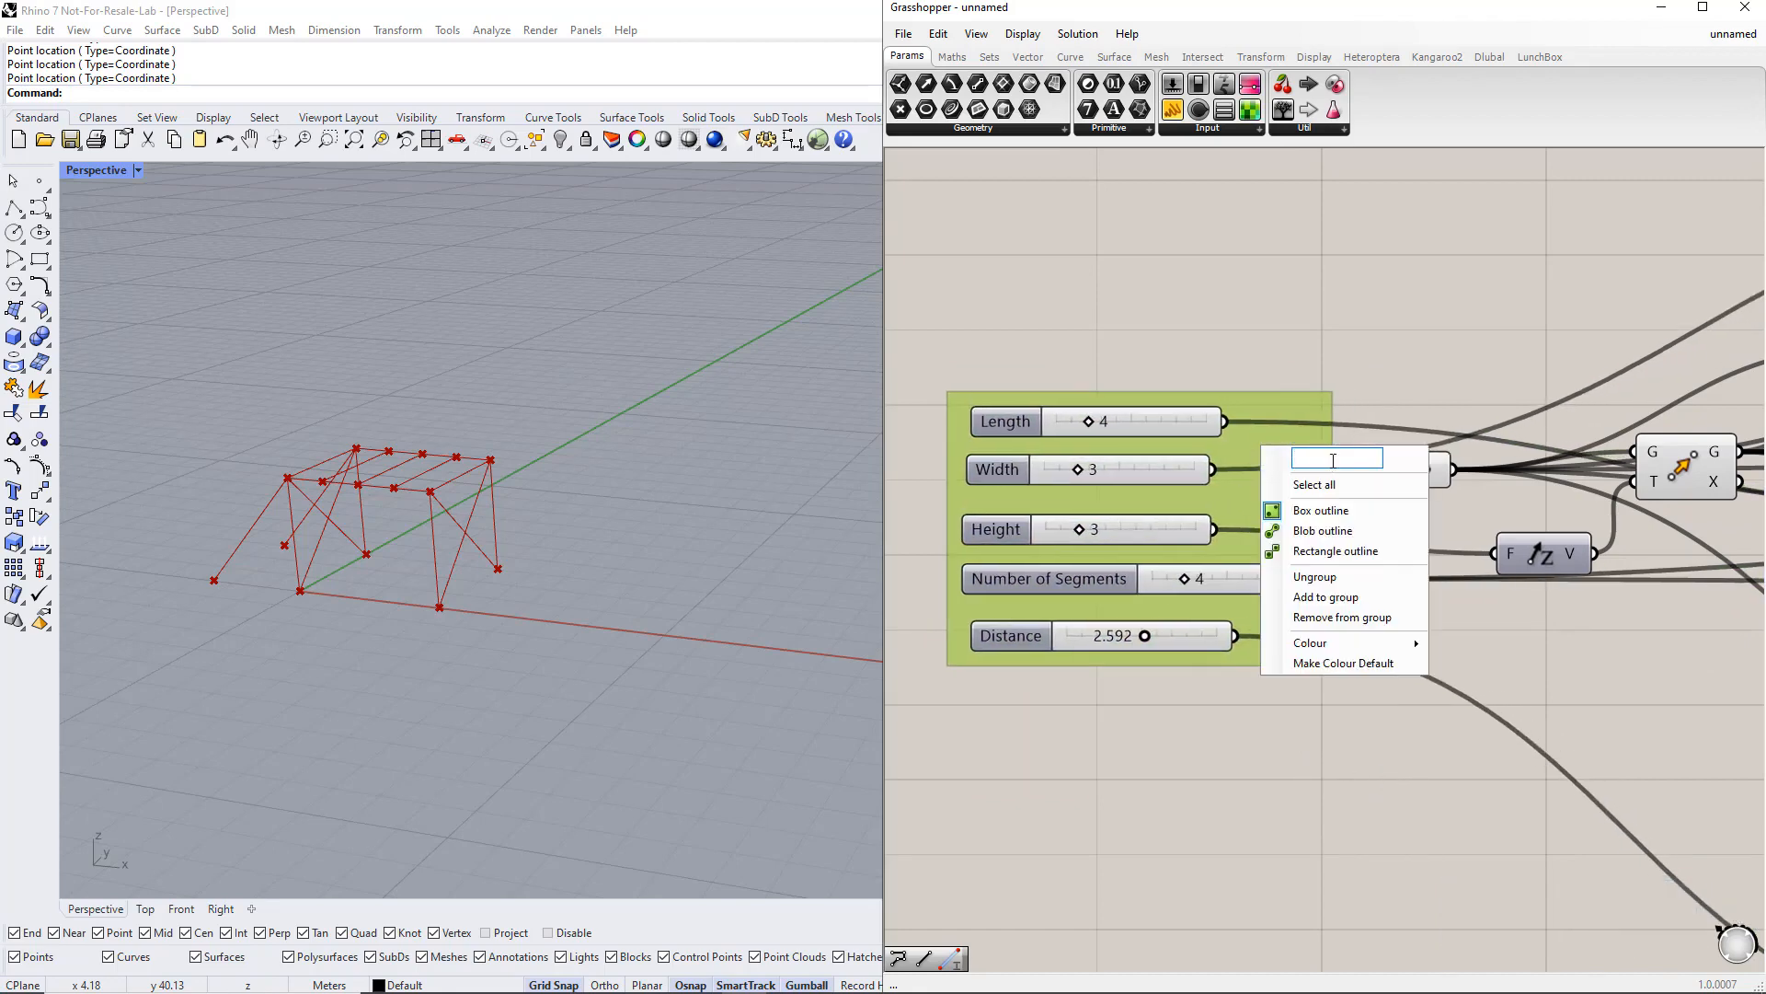
pyautogui.write('Parameters')
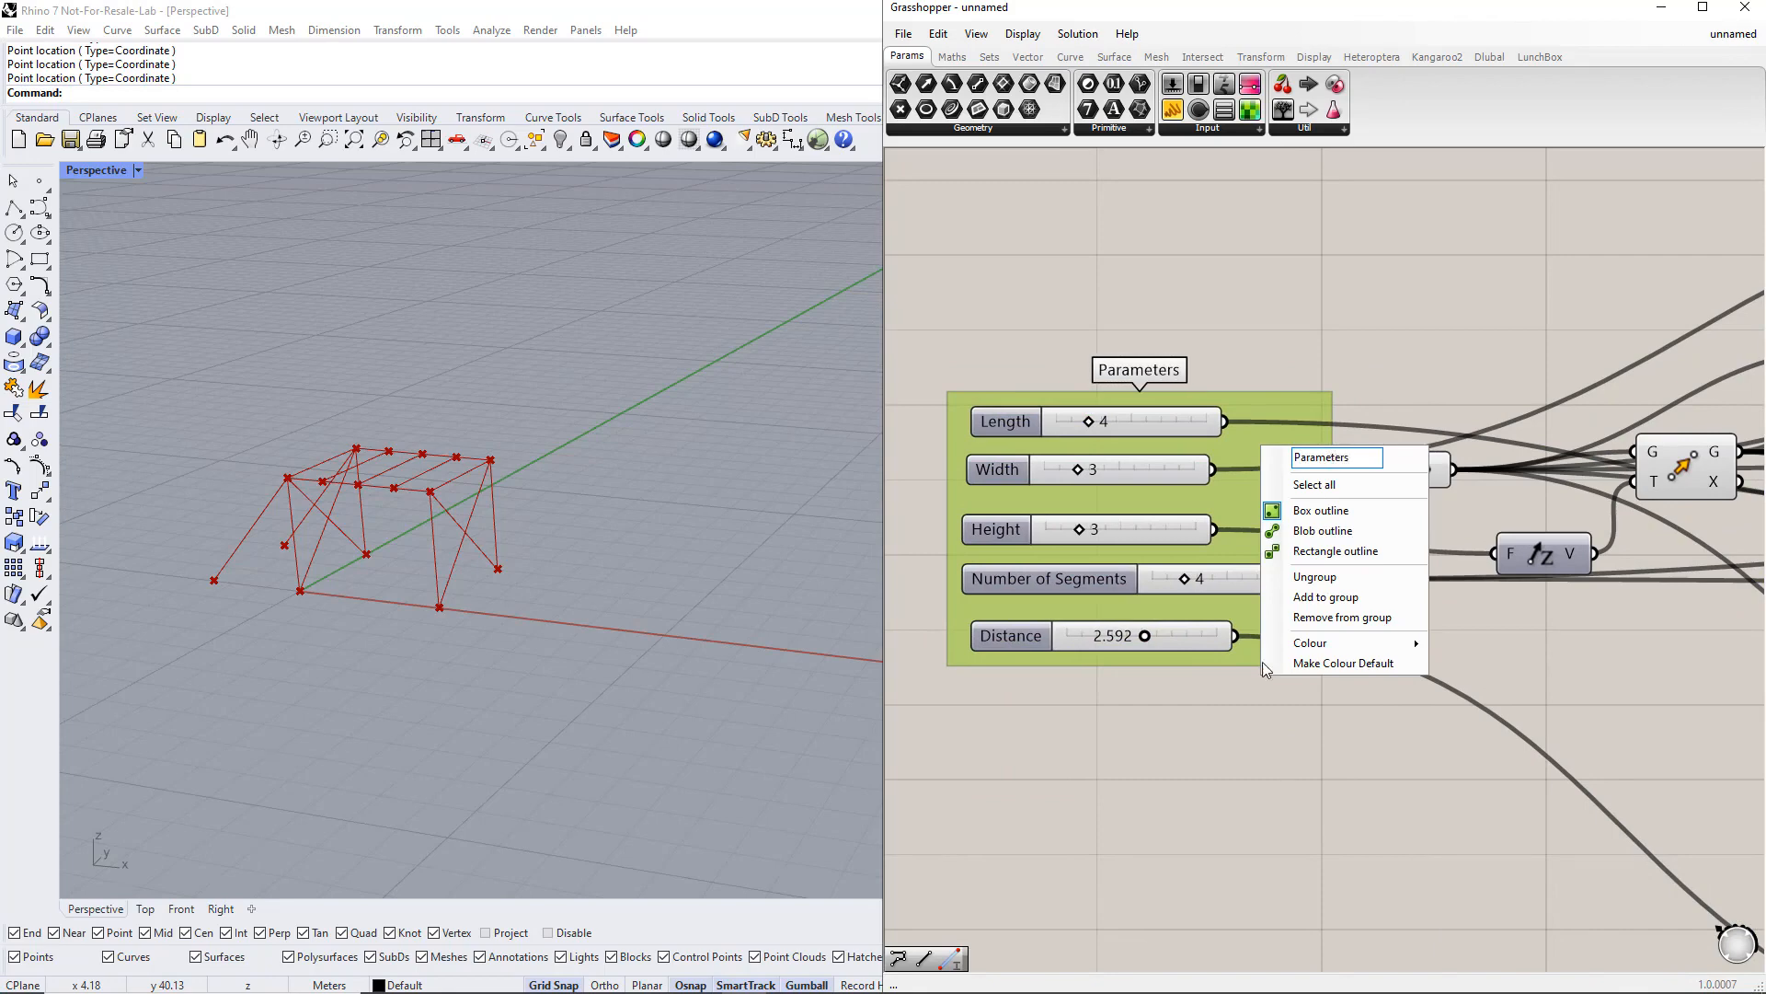
pyautogui.click(1249, 738)
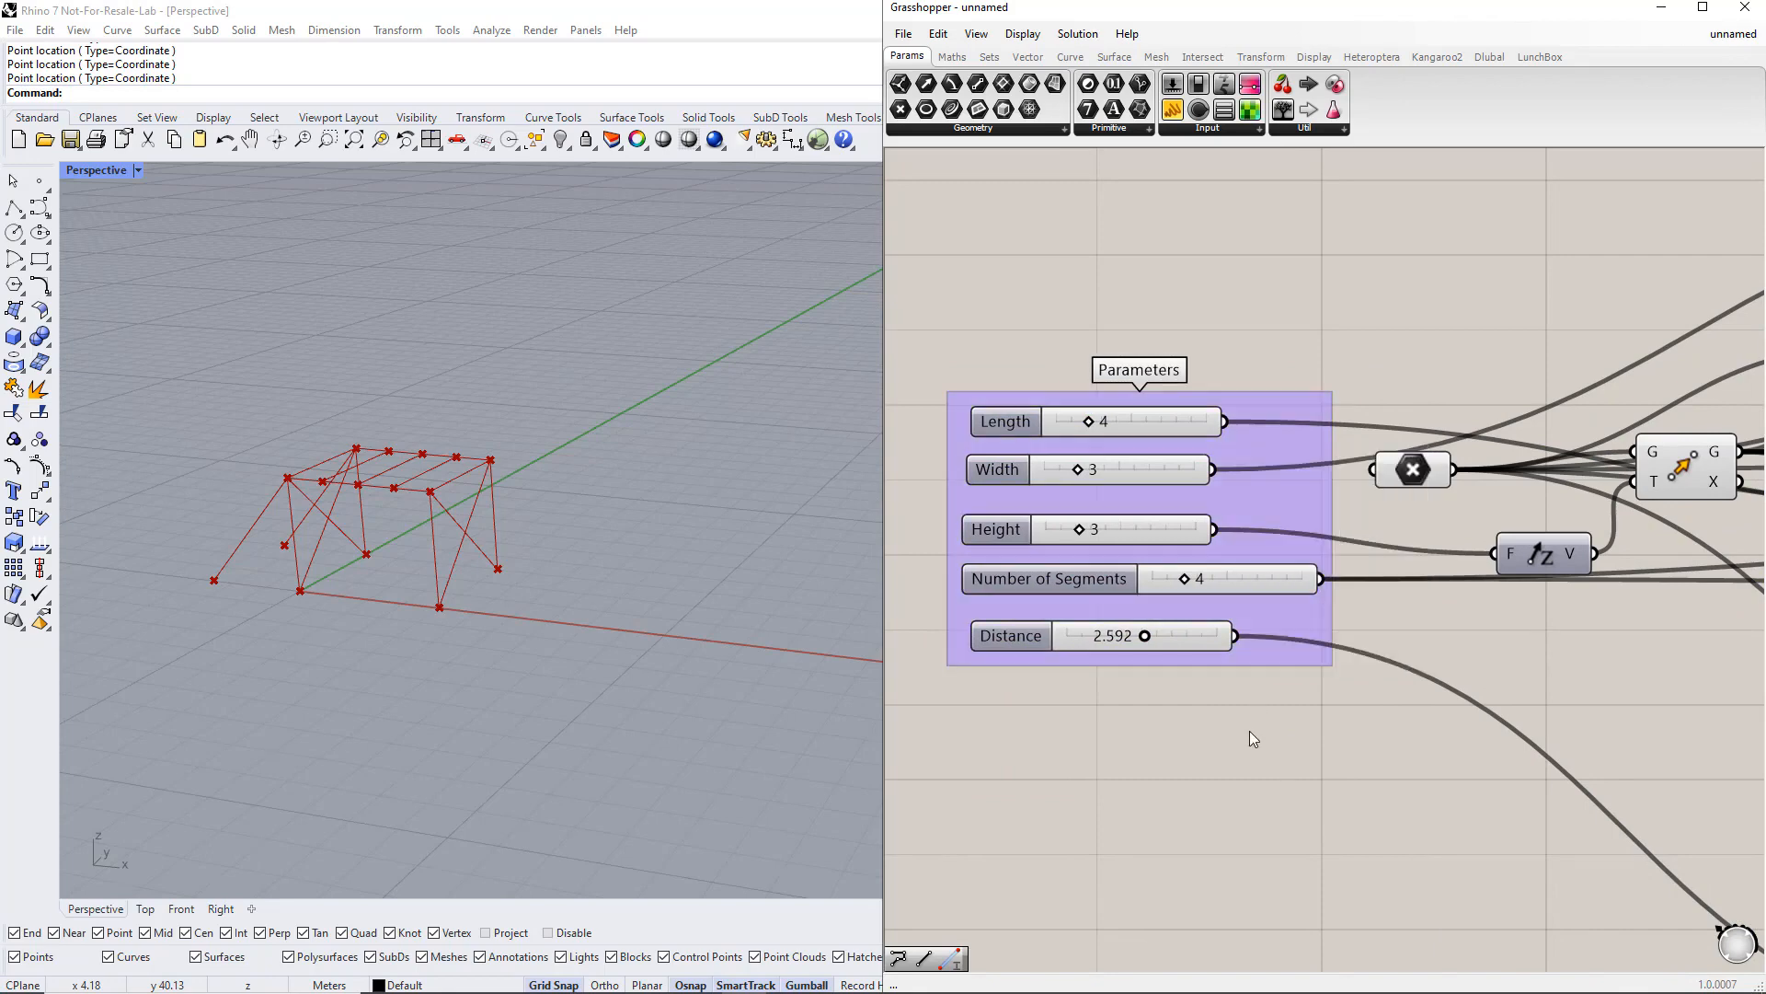
# Step: Set the Length and Width sliders to 5 and the Height slider to 4.5
pyautogui.moveTo(1090, 420); pyautogui.dragTo(1112, 468)
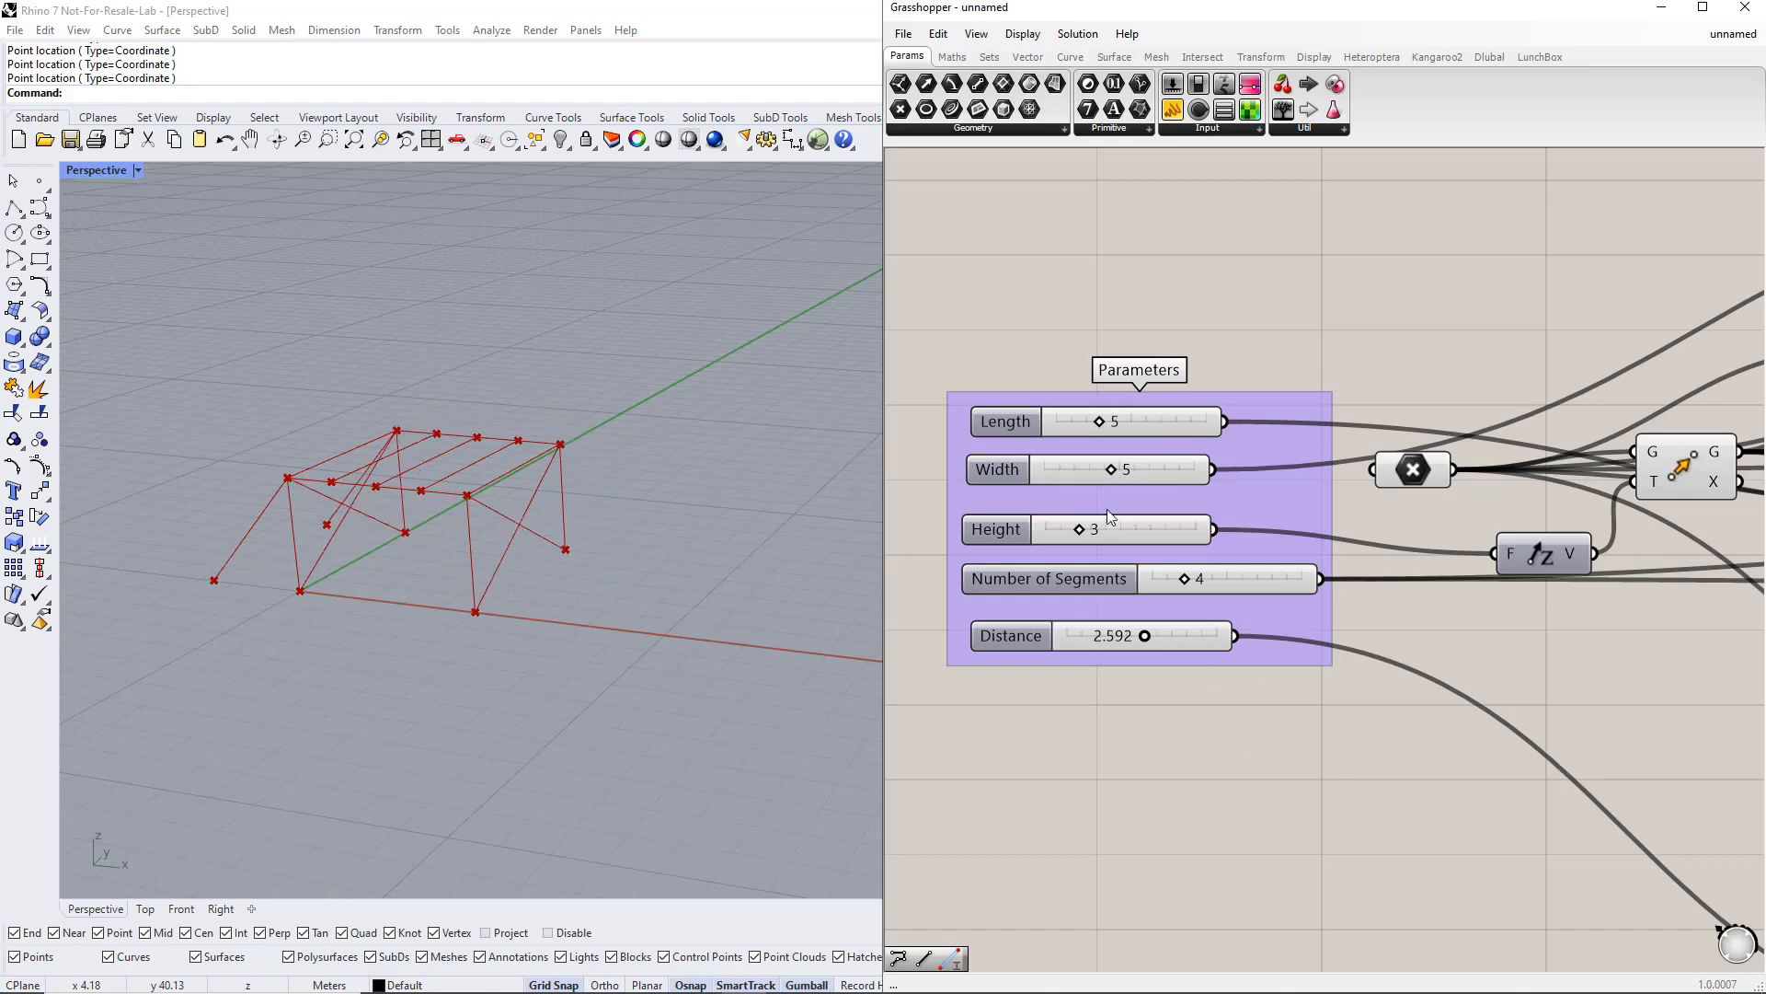
pyautogui.moveTo(1089, 531); pyautogui.dragTo(1124, 523)
pyautogui.rightClick(1013, 526)
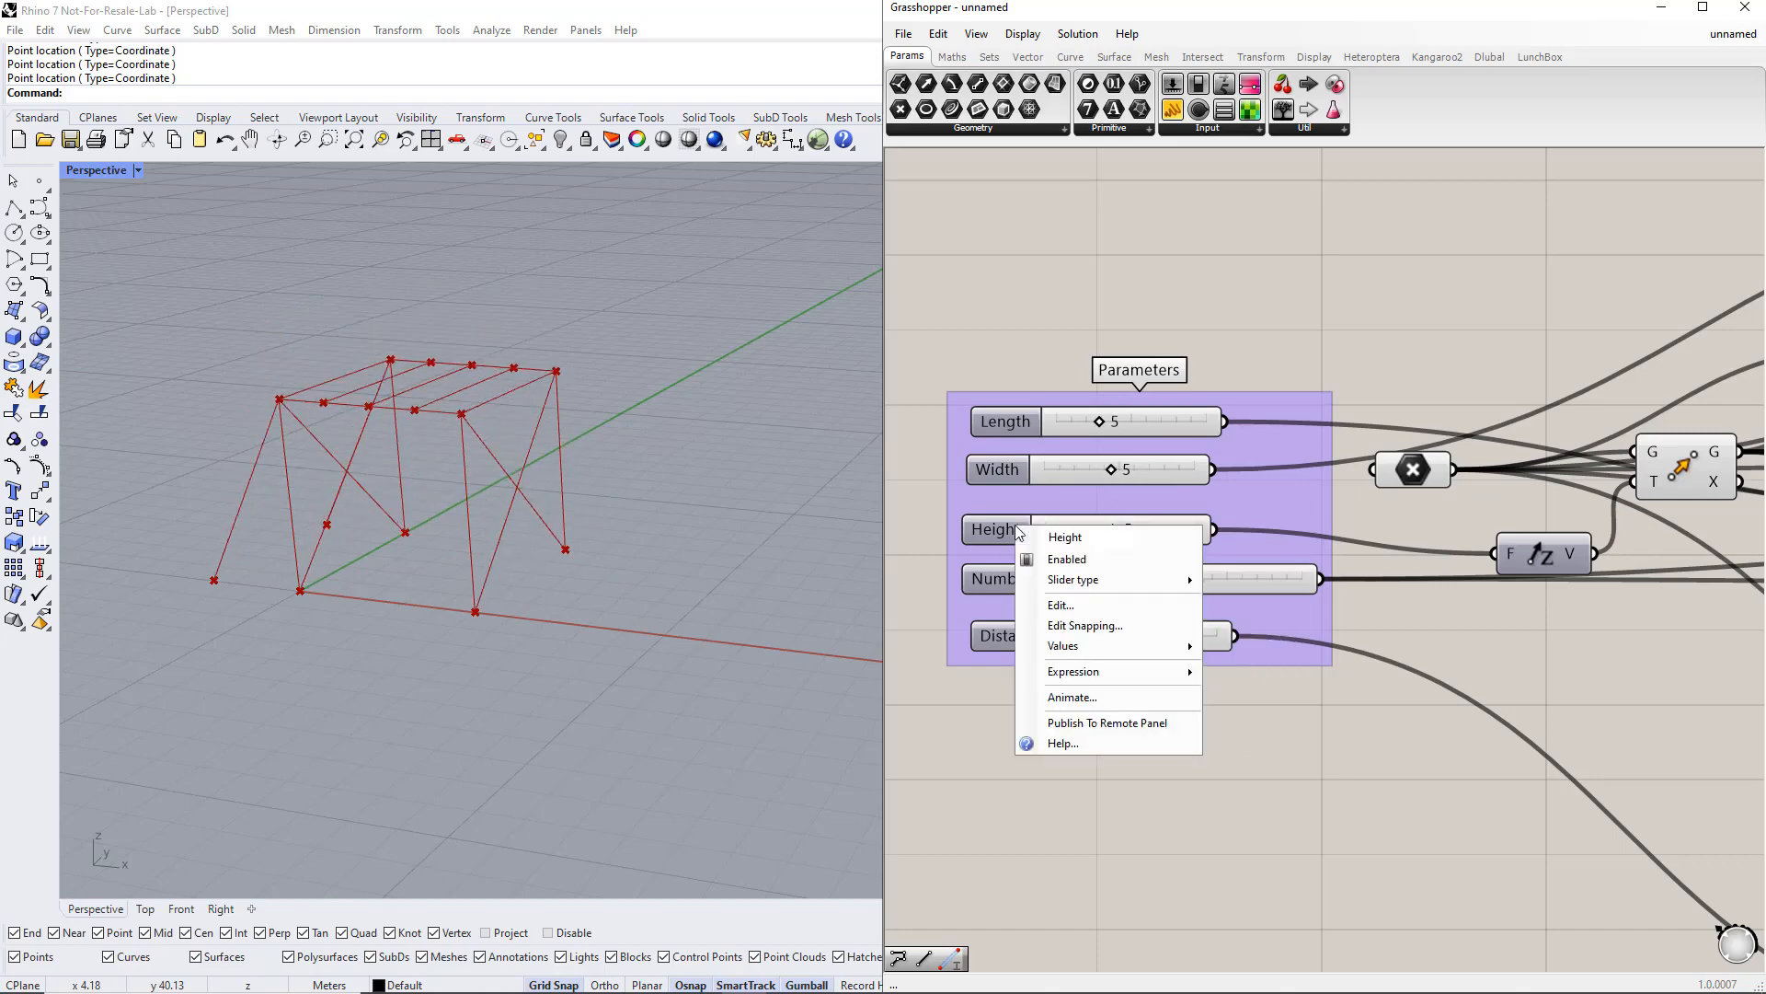
pyautogui.moveTo(1108, 579)
pyautogui.click(1270, 581)
pyautogui.doubleClick(1124, 530)
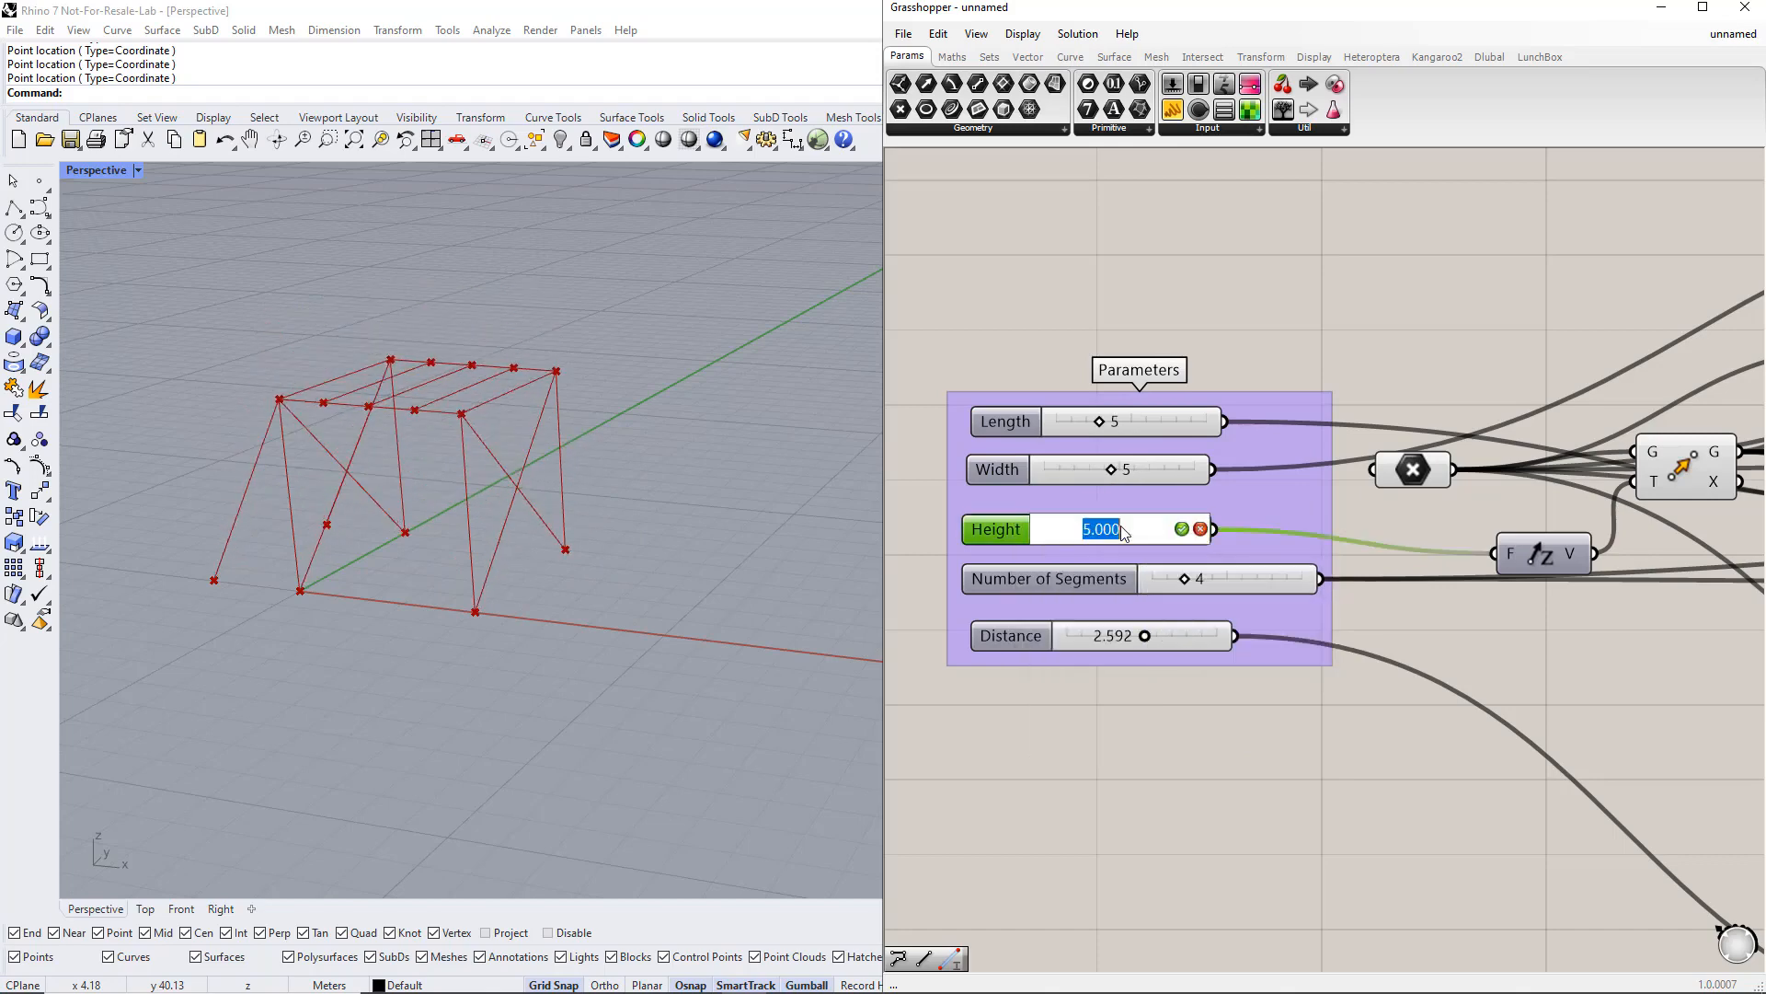
pyautogui.write('4.5')
pyautogui.press('Return')
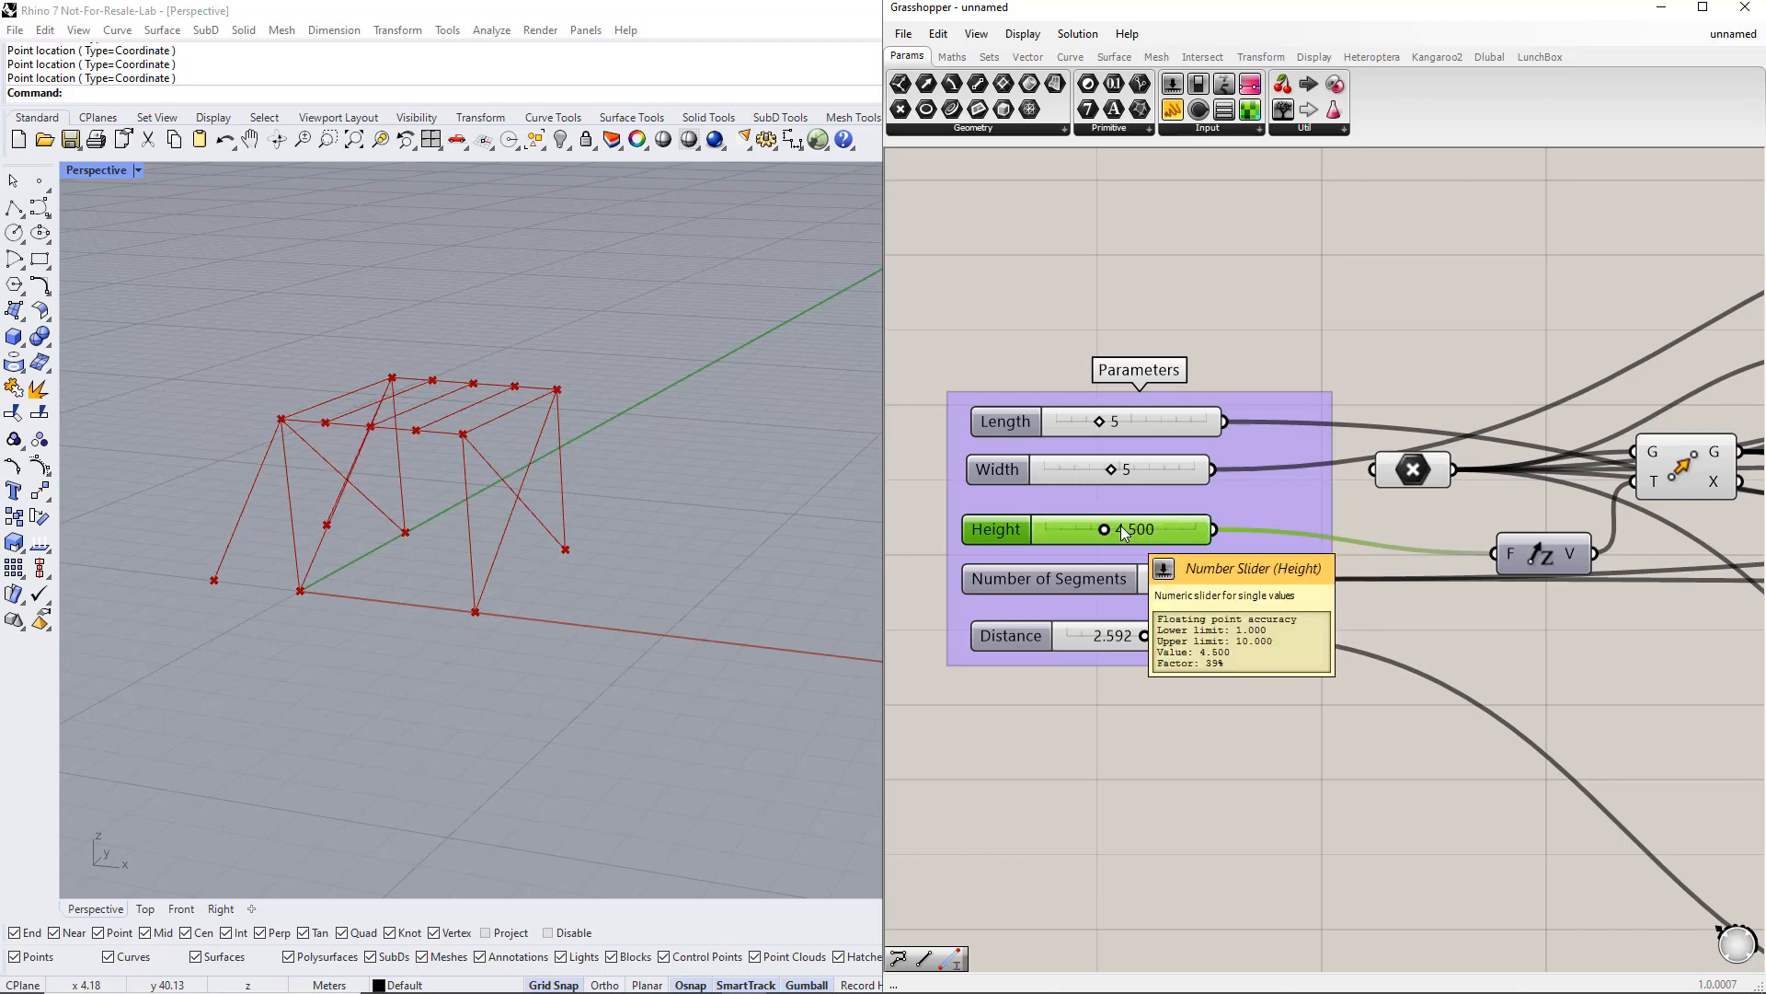
# Step: Set the Distance slider to 2.5
pyautogui.moveTo(1184, 578); pyautogui.dragTo(1145, 639)
pyautogui.doubleClick(1130, 638)
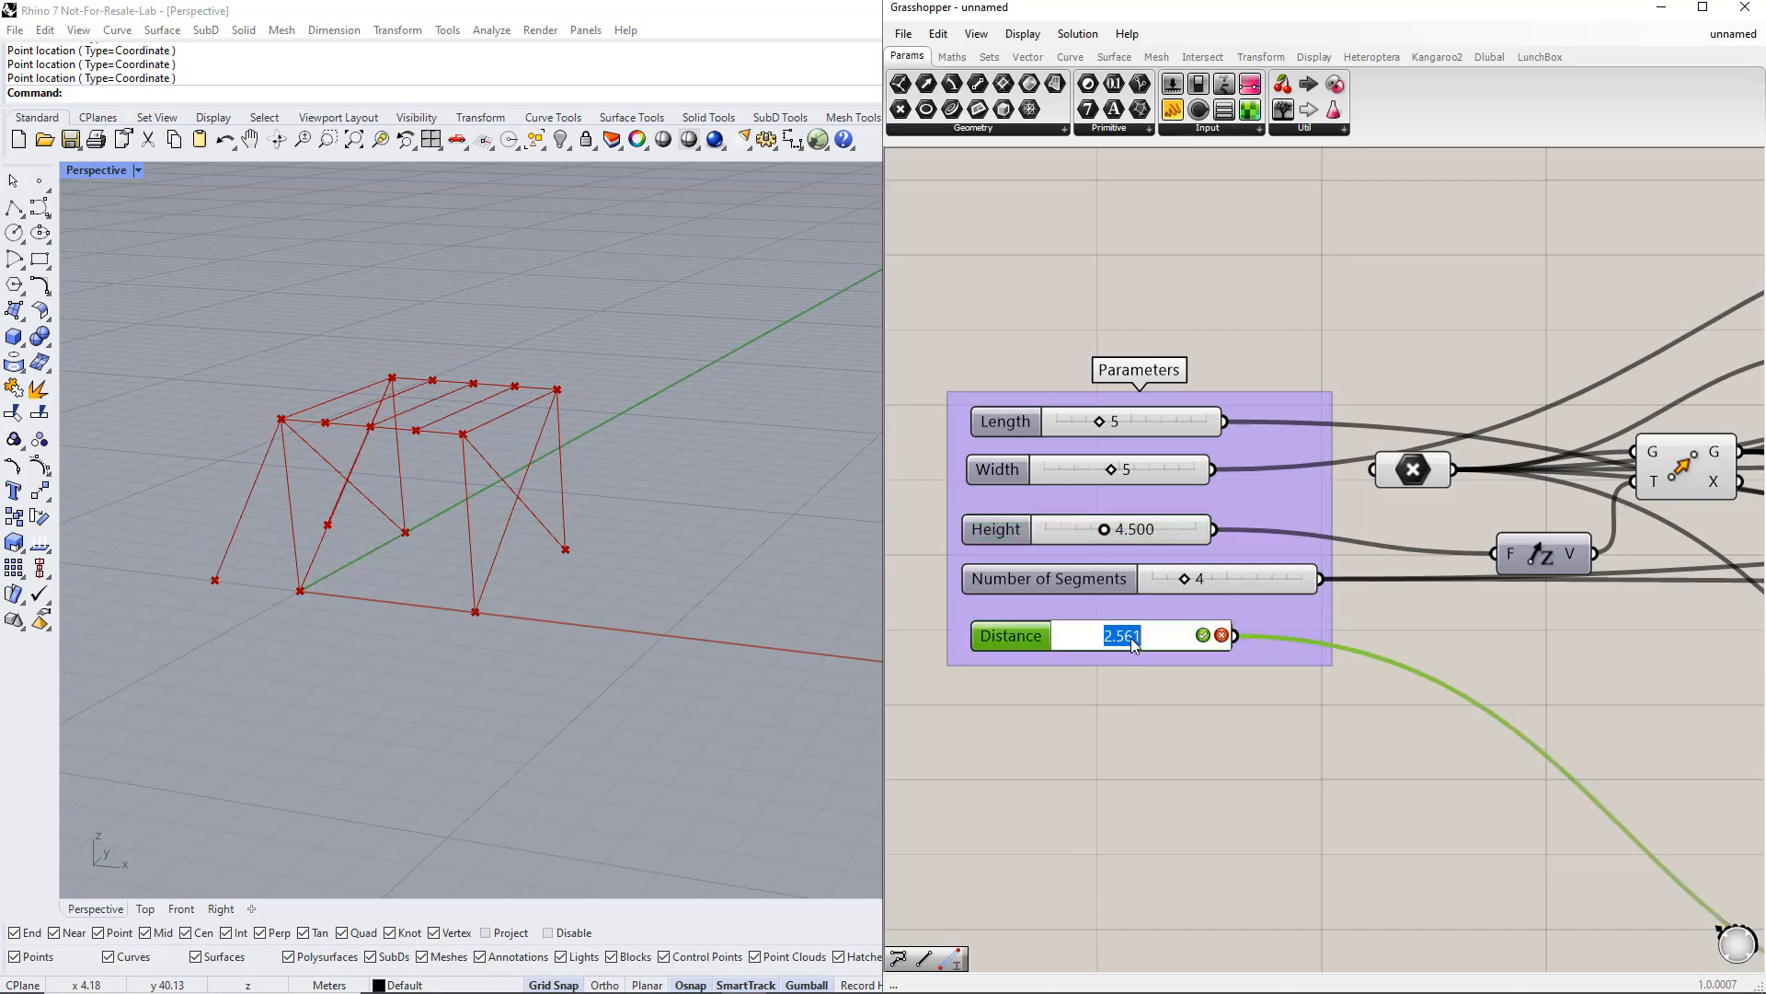
pyautogui.write('2.5')
pyautogui.press('Return')
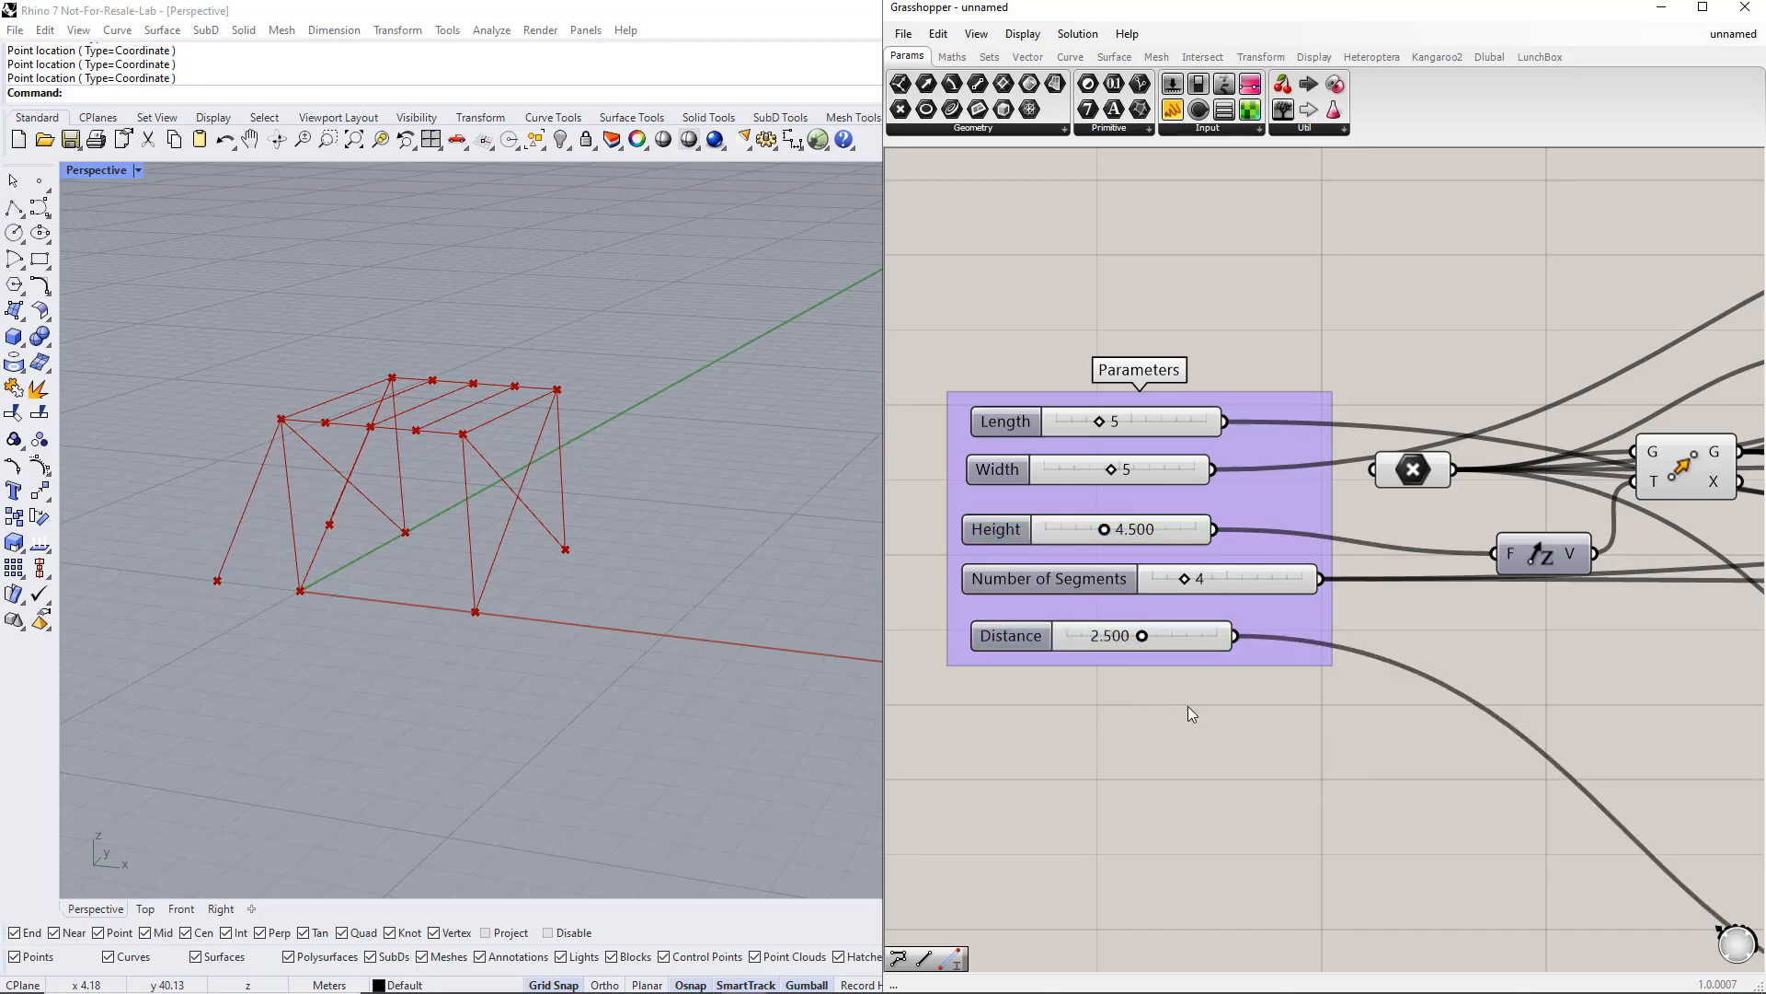
# Step: Add a Member component to the right of the Columns group
pyautogui.scroll(-3, 1194, 707)
pyautogui.moveTo(1616, 736); pyautogui.dragTo(1259, 636, button='right')
pyautogui.scroll(-1, 1260, 636)
pyautogui.moveTo(1541, 619); pyautogui.dragTo(1437, 658, button='right')
pyautogui.moveTo(1536, 420); pyautogui.dragTo(1436, 454, button='right')
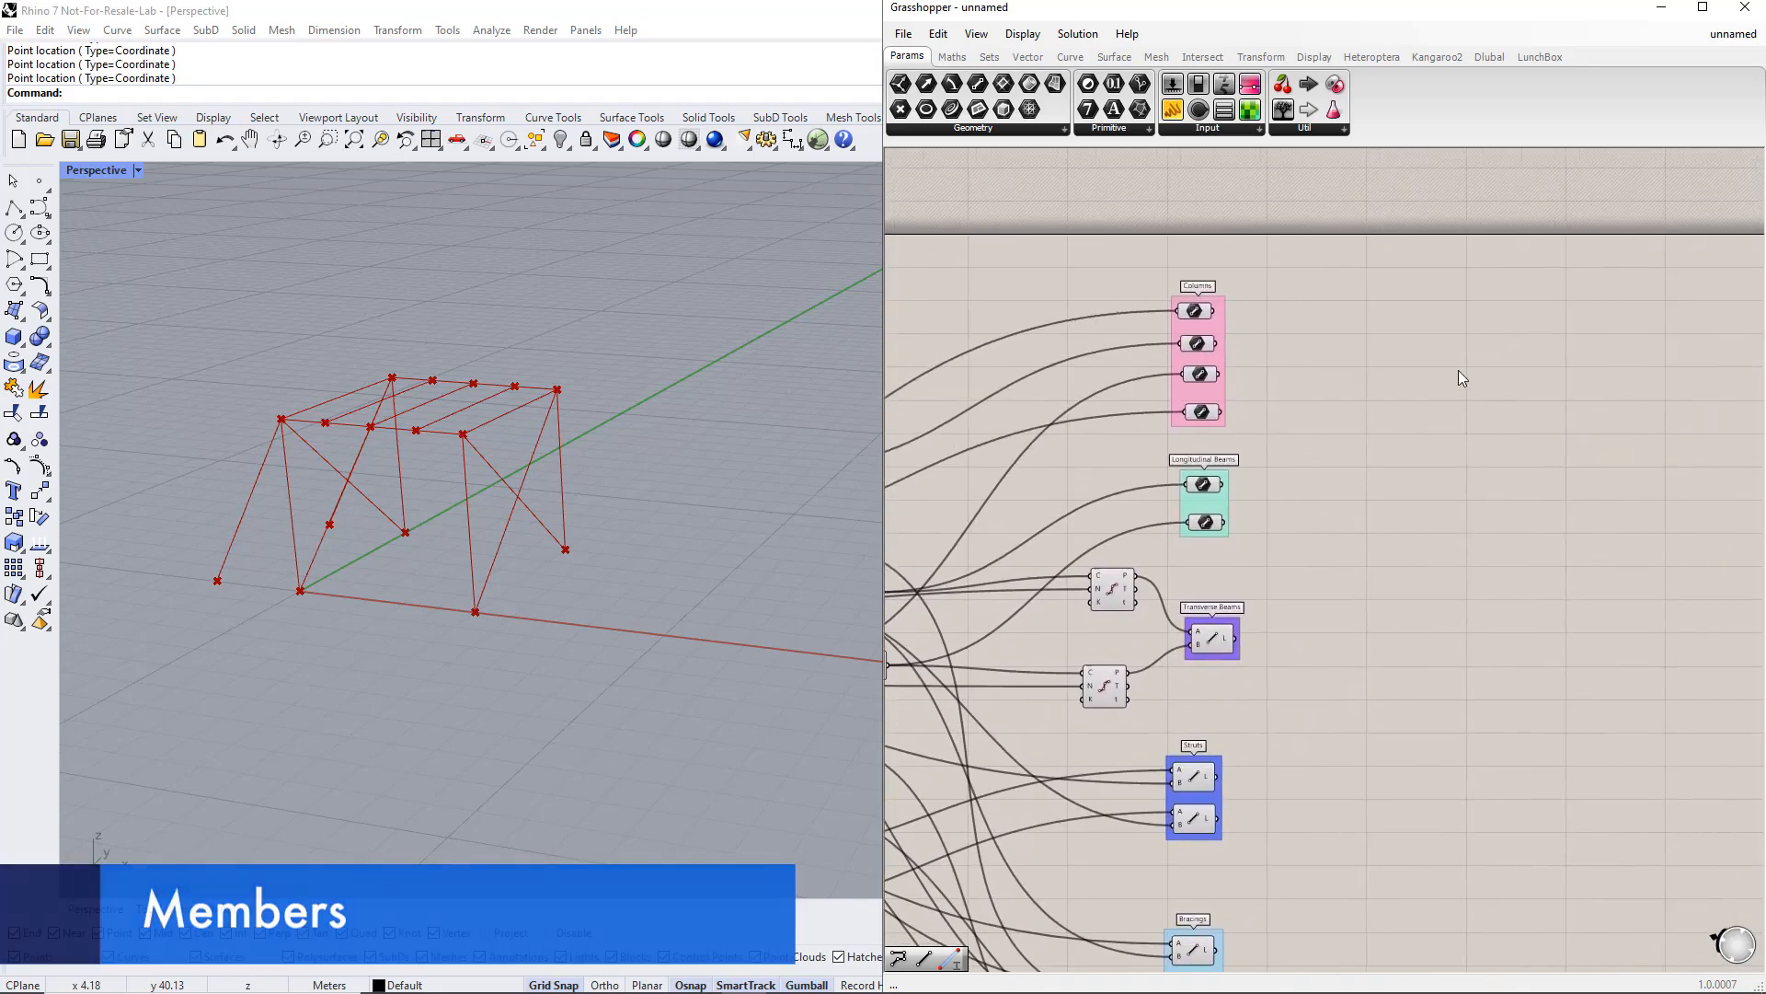
pyautogui.doubleClick(1518, 393)
pyautogui.write('member')
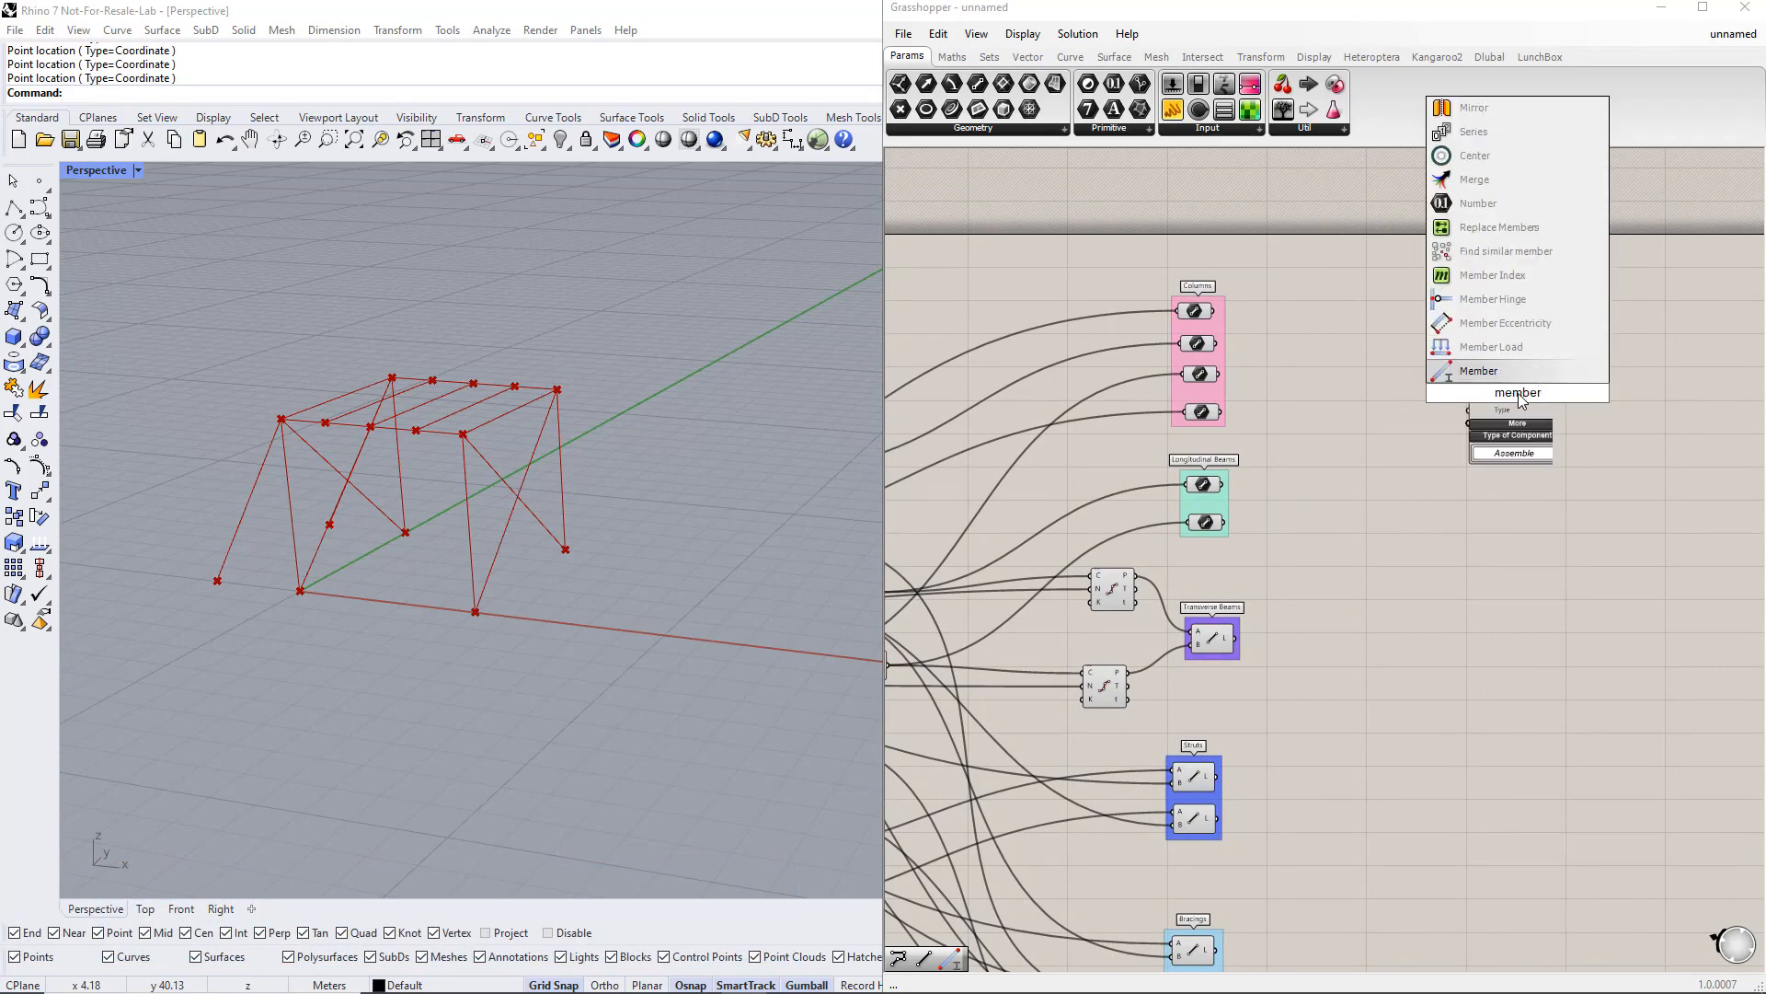
pyautogui.press('Return')
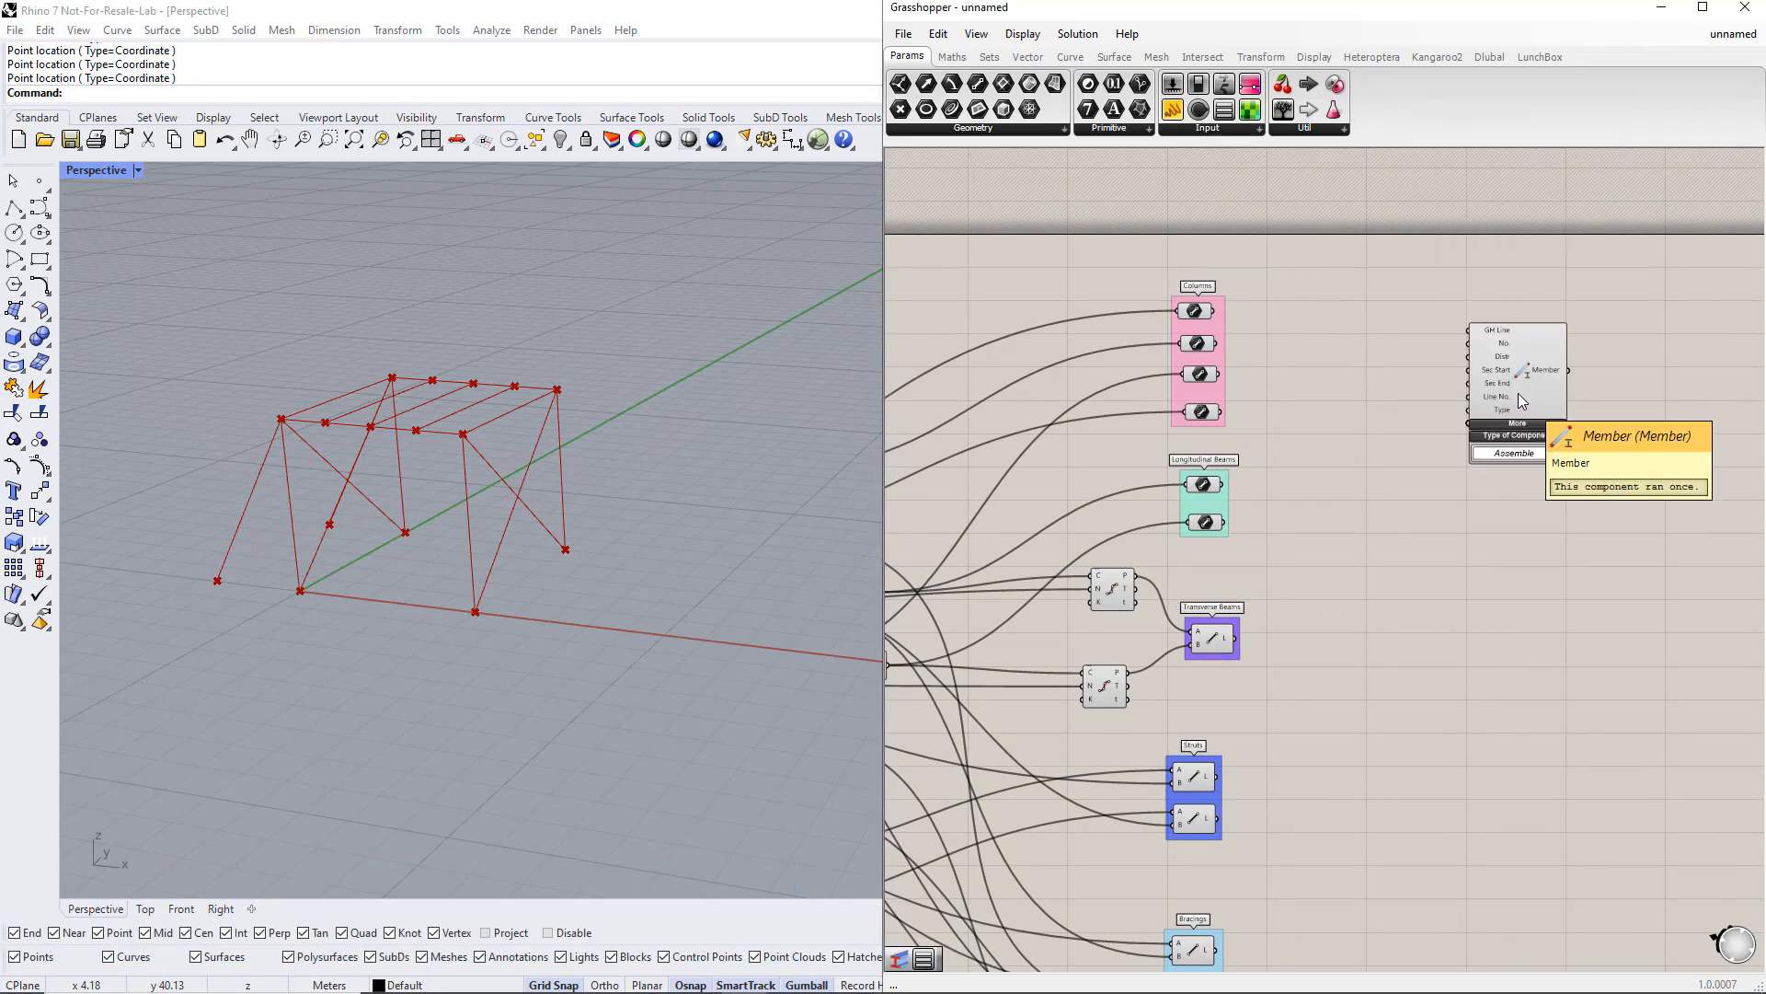
pyautogui.moveTo(1536, 509); pyautogui.dragTo(1489, 585, button='right')
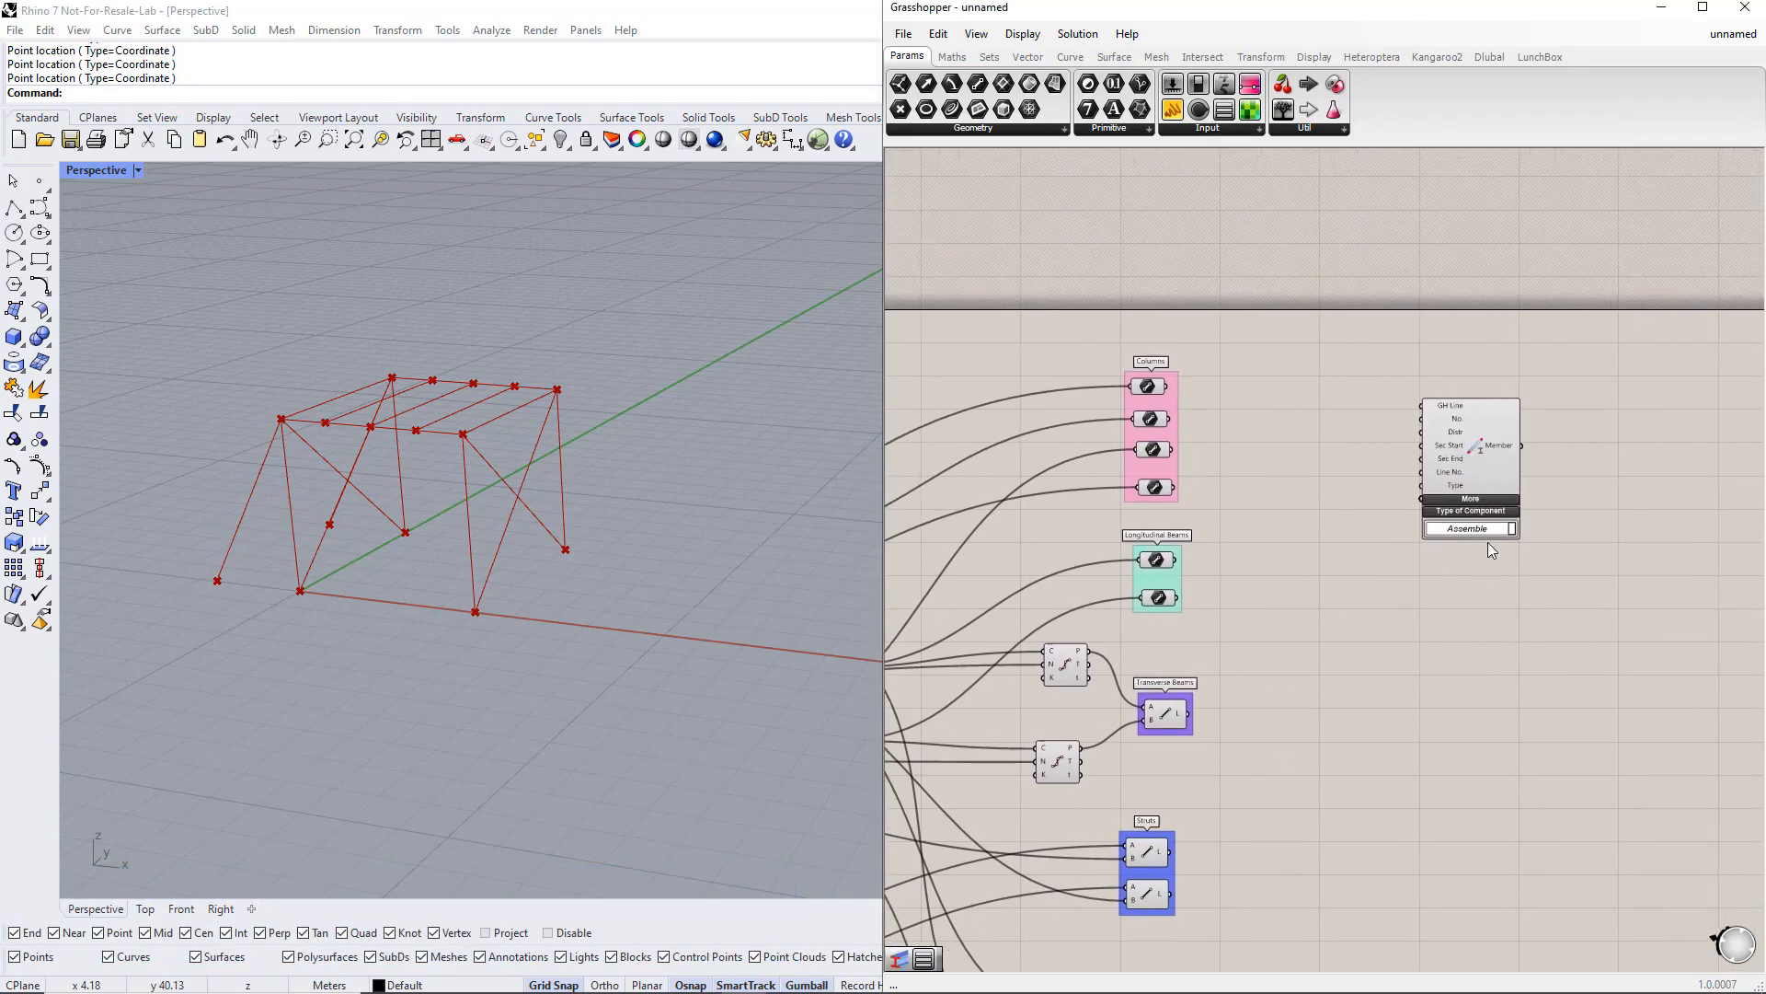
pyautogui.moveTo(1475, 477); pyautogui.dragTo(1499, 467)
# Step: Add a Value List and connect it to the Member component's Type input
pyautogui.scroll(-5, 1500, 466)
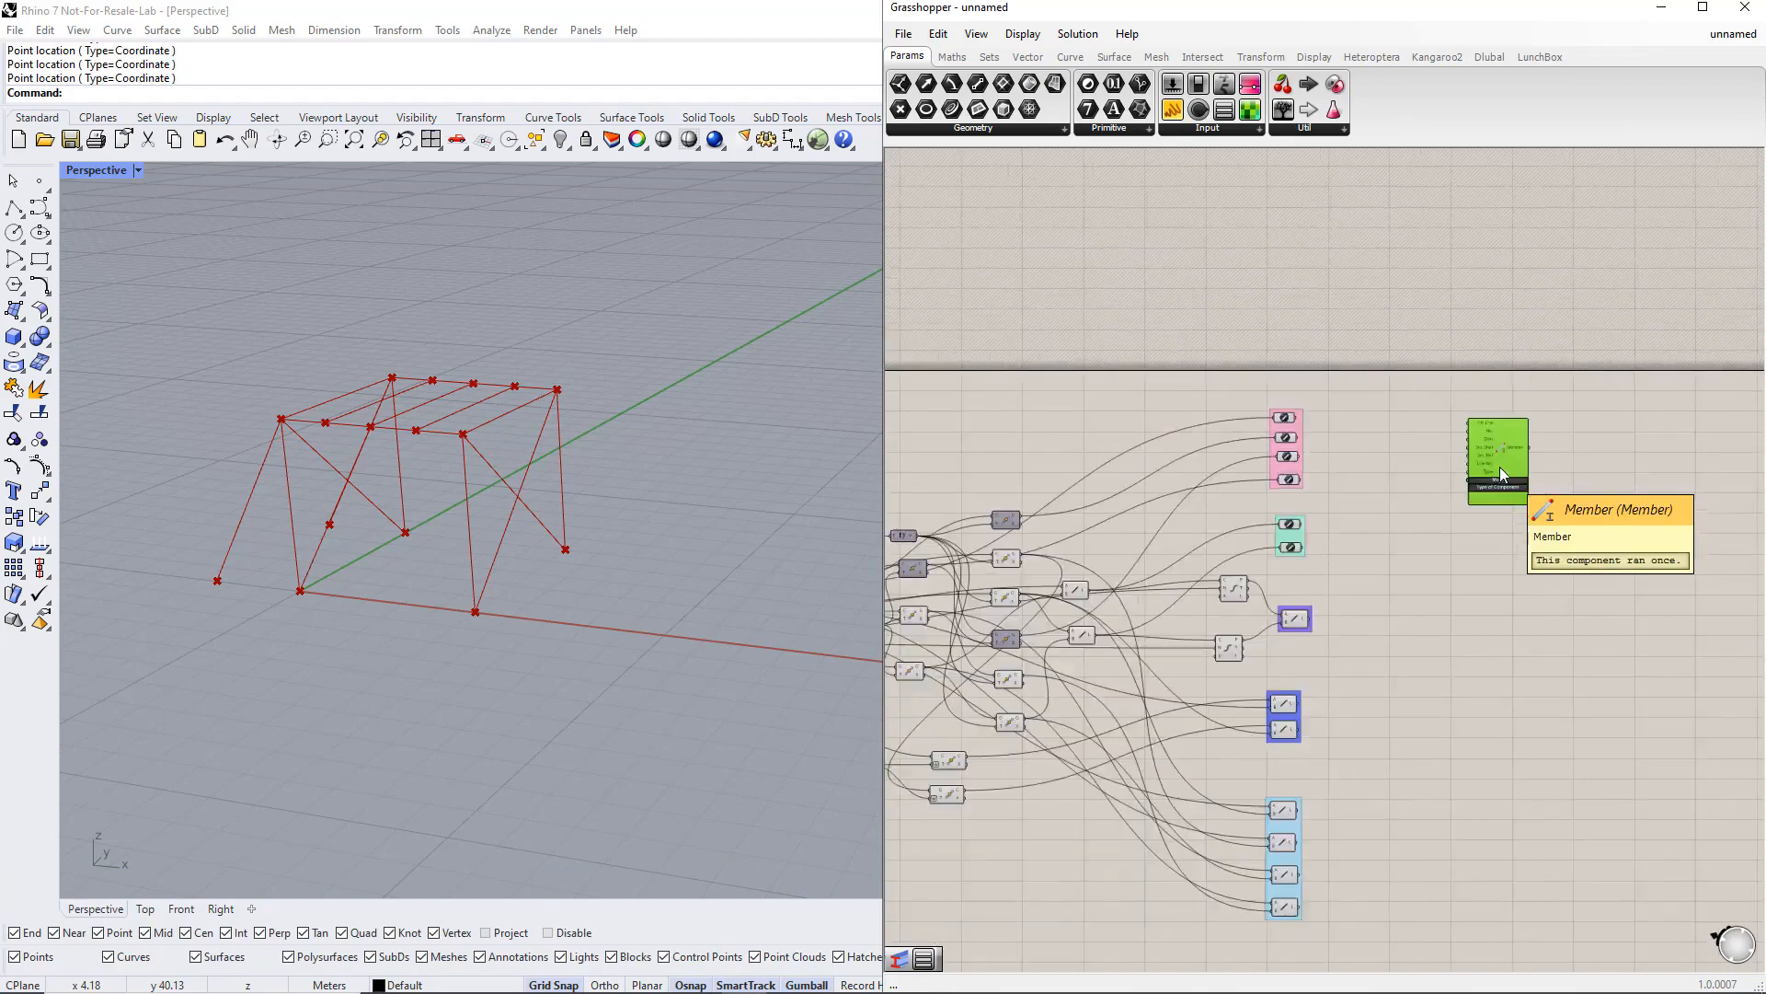
pyautogui.moveTo(1388, 670); pyautogui.dragTo(1537, 569)
pyautogui.scroll(4, 1518, 524)
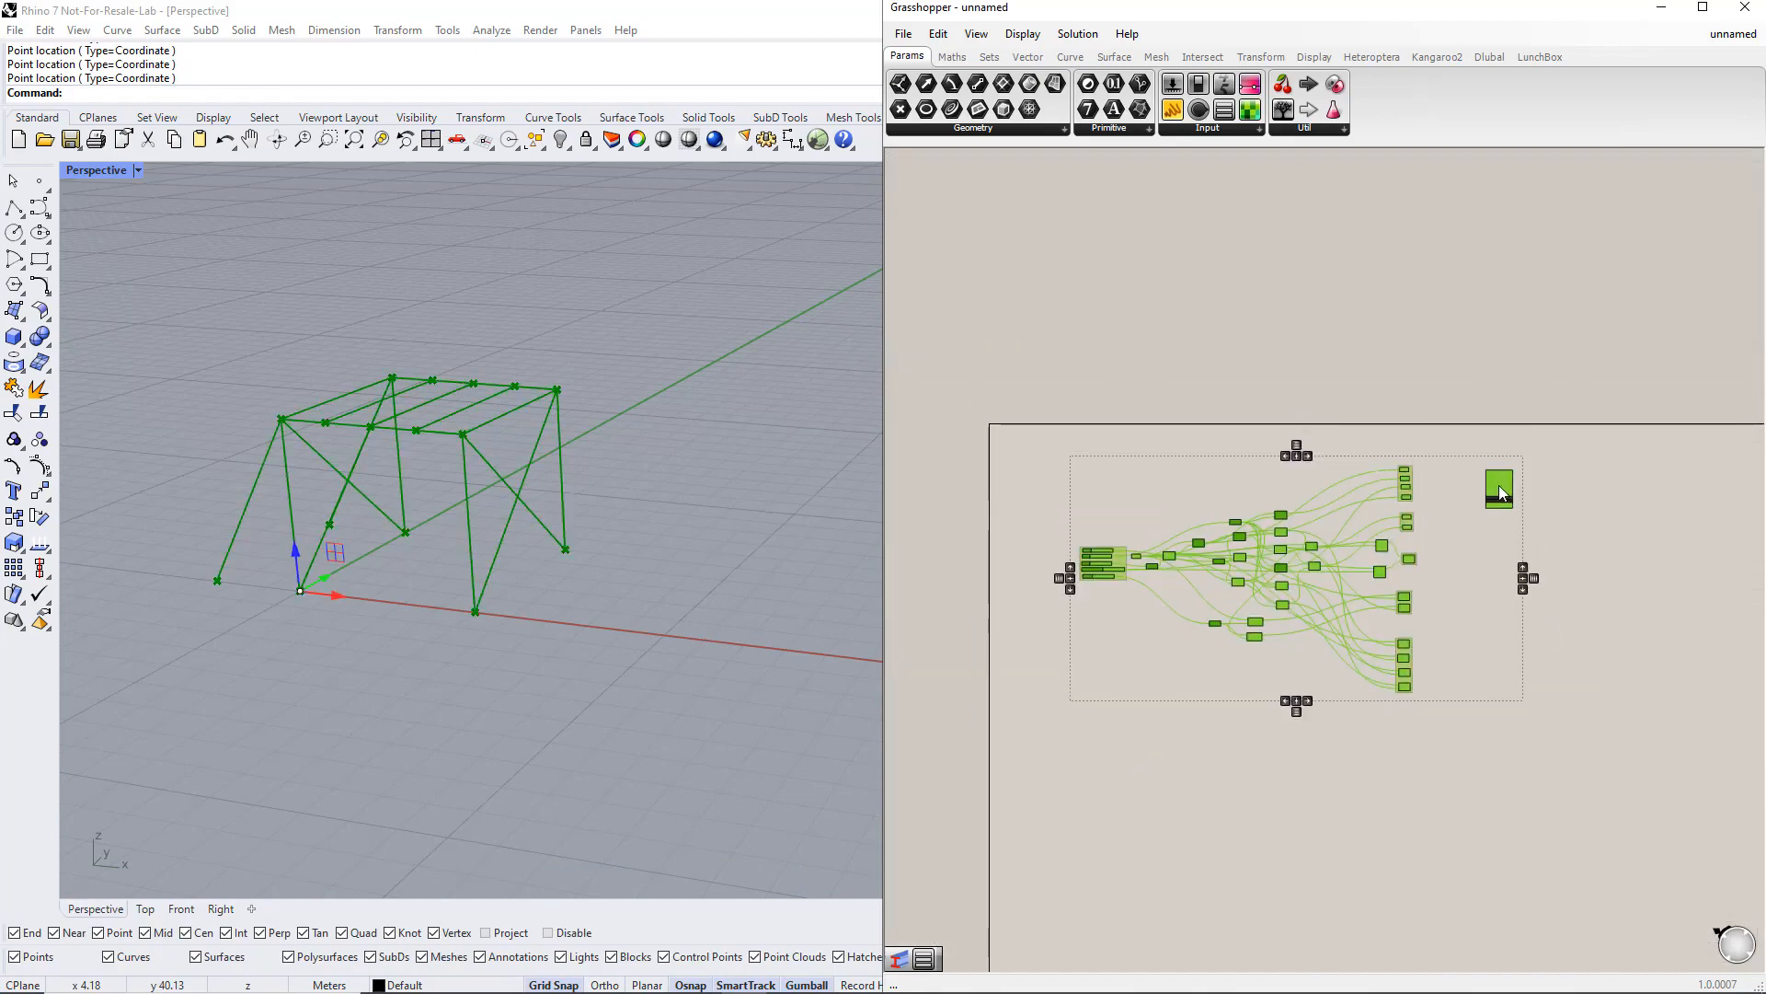
pyautogui.scroll(5, 1473, 600)
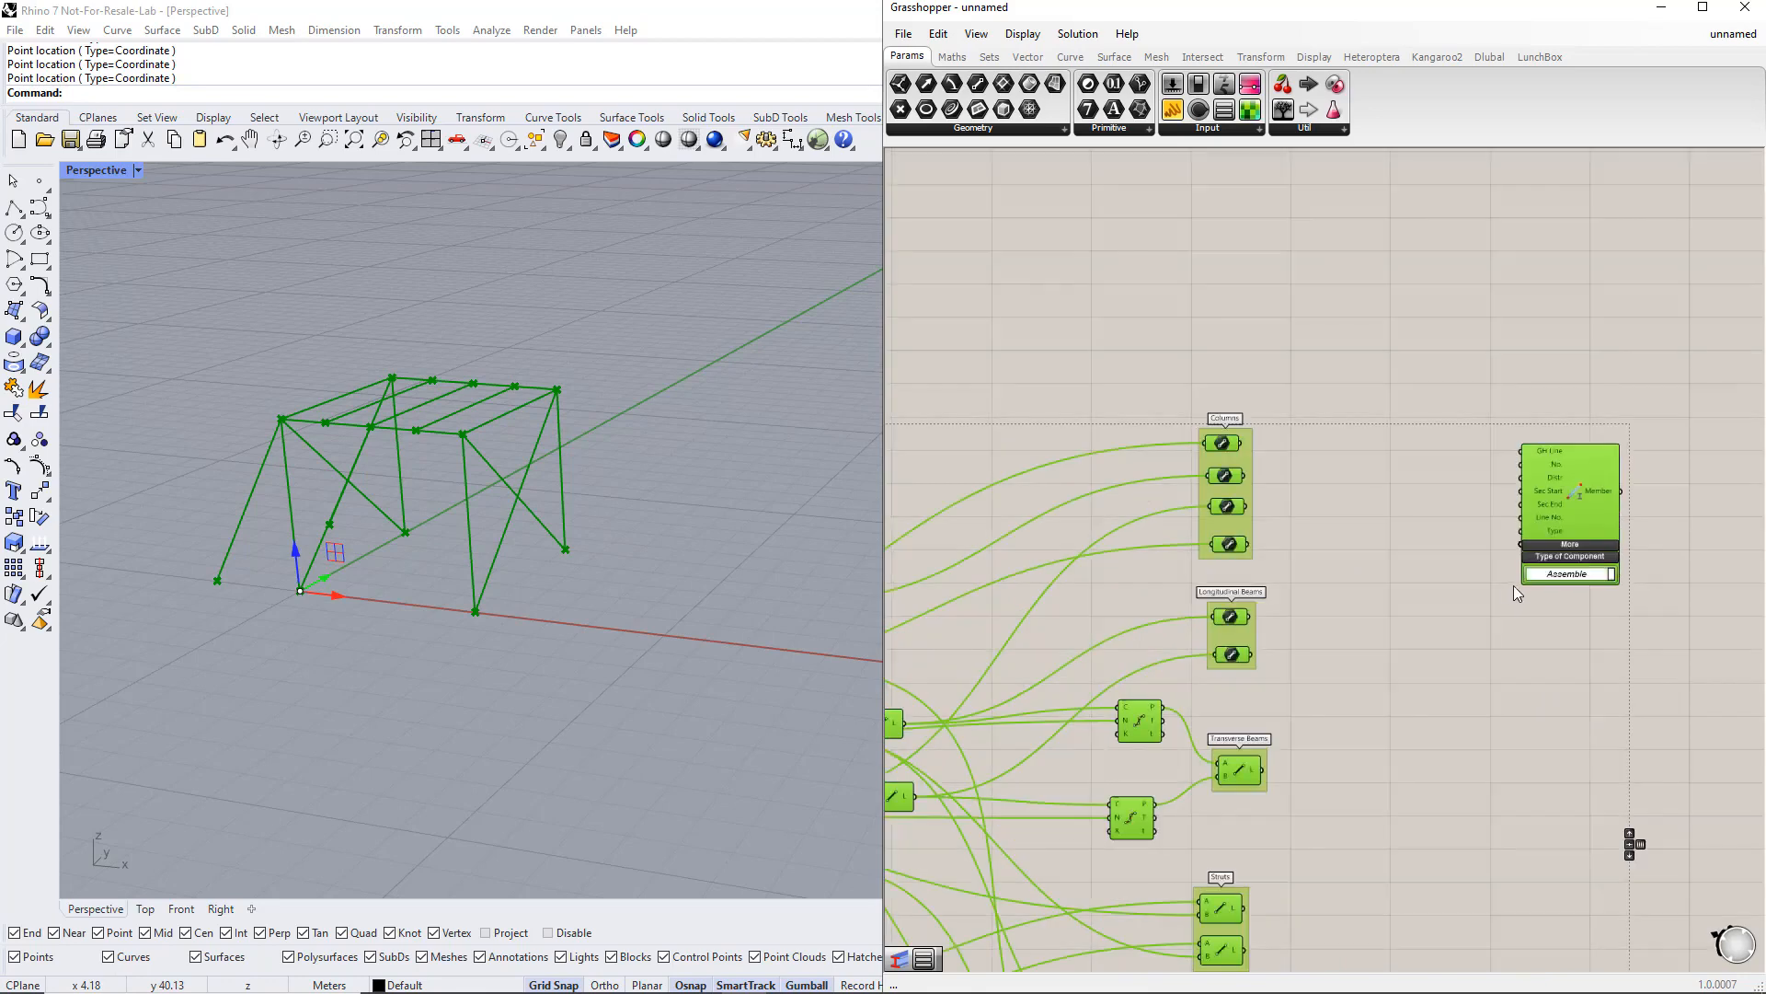
pyautogui.click(1319, 527)
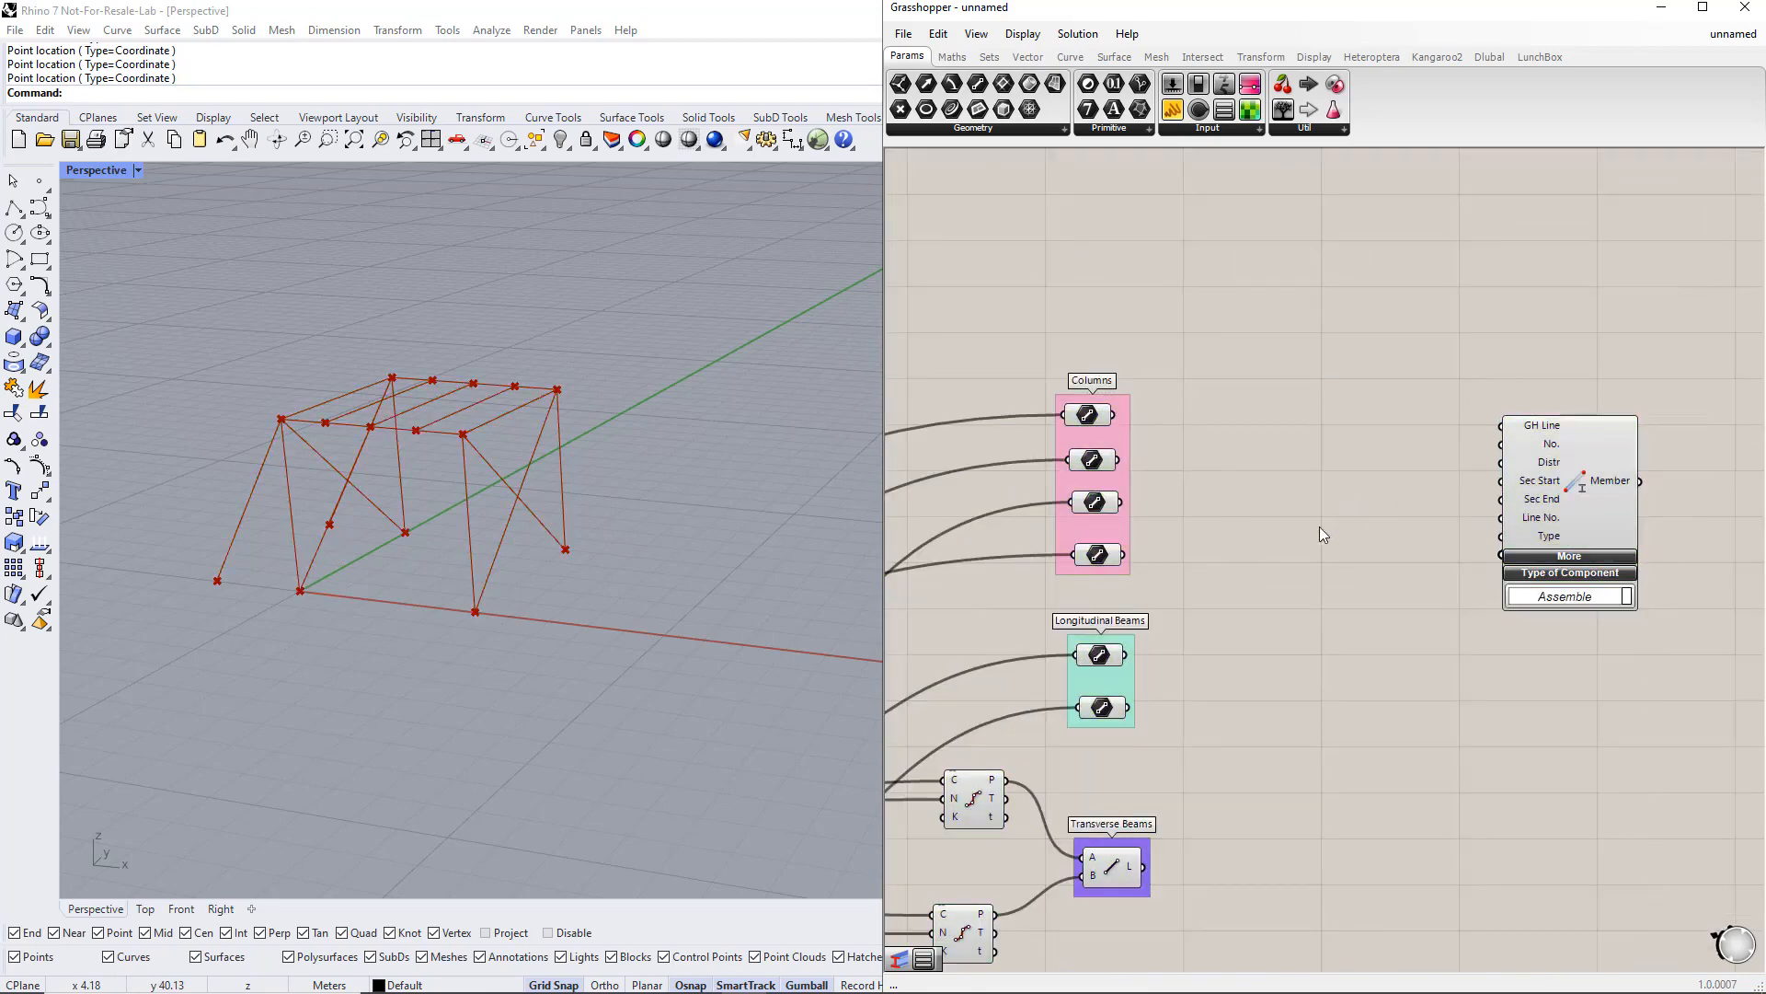
pyautogui.moveTo(1245, 565); pyautogui.dragTo(1063, 376)
pyautogui.click(1310, 548)
pyautogui.doubleClick(1419, 587)
pyautogui.write('value')
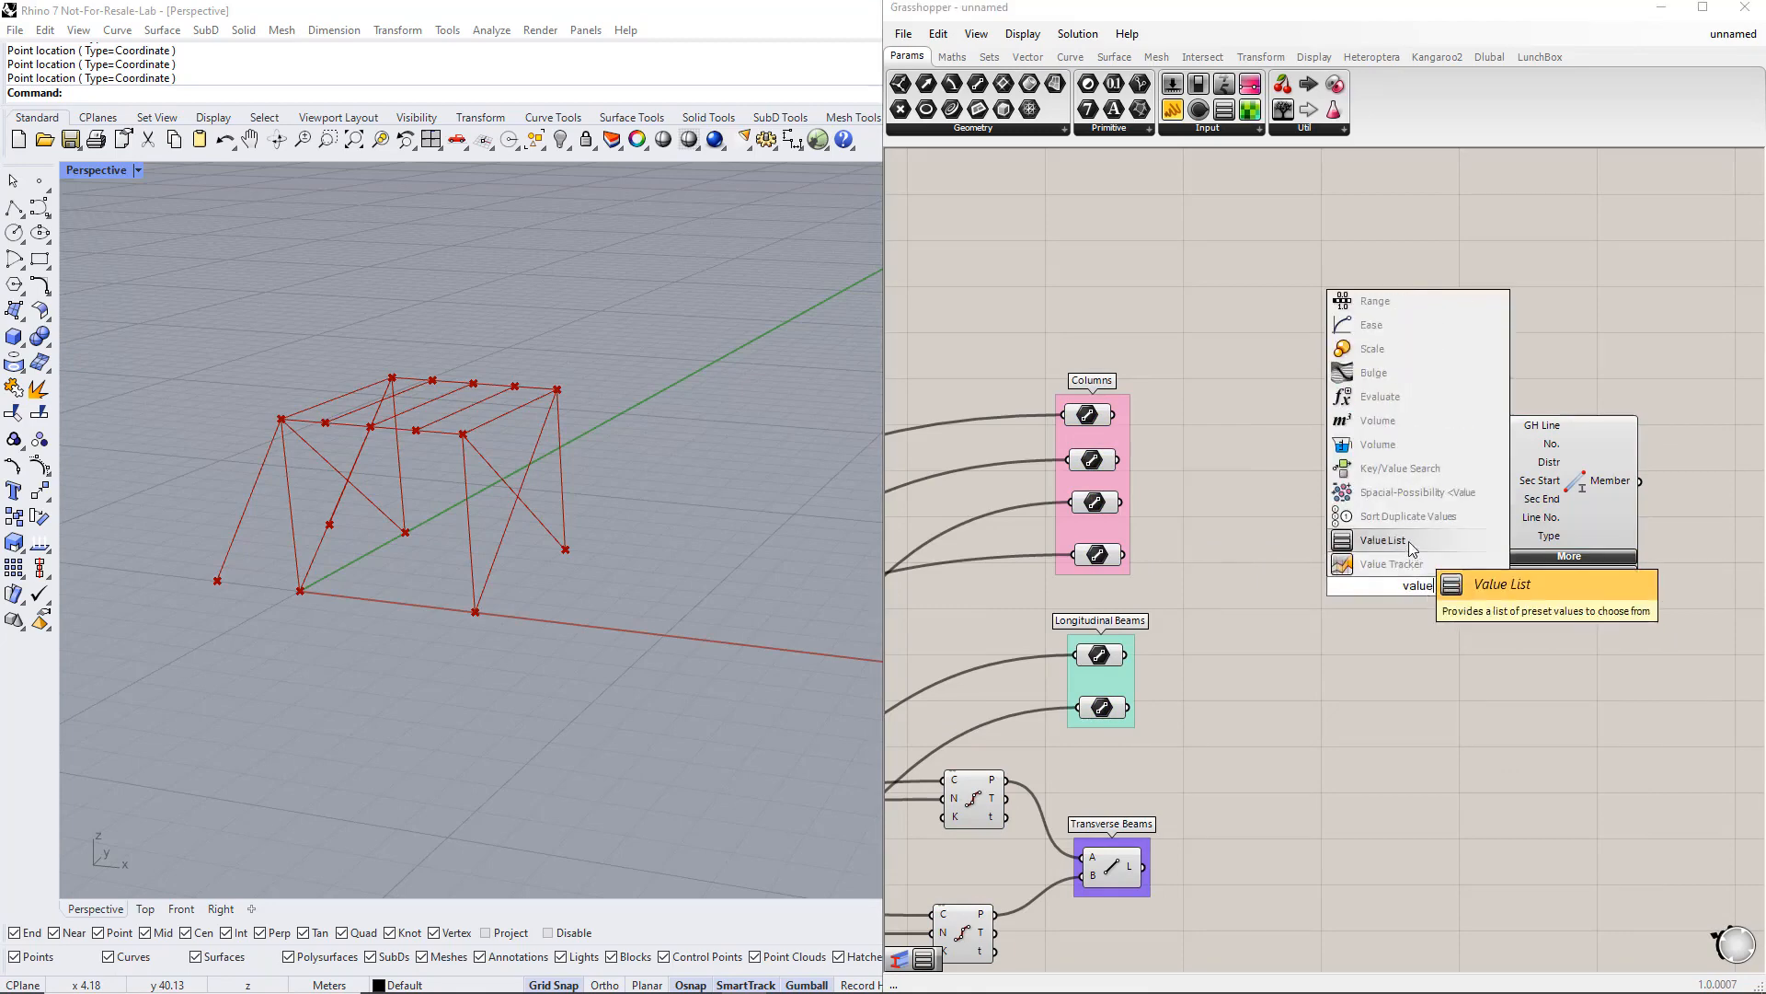
pyautogui.click(1410, 541)
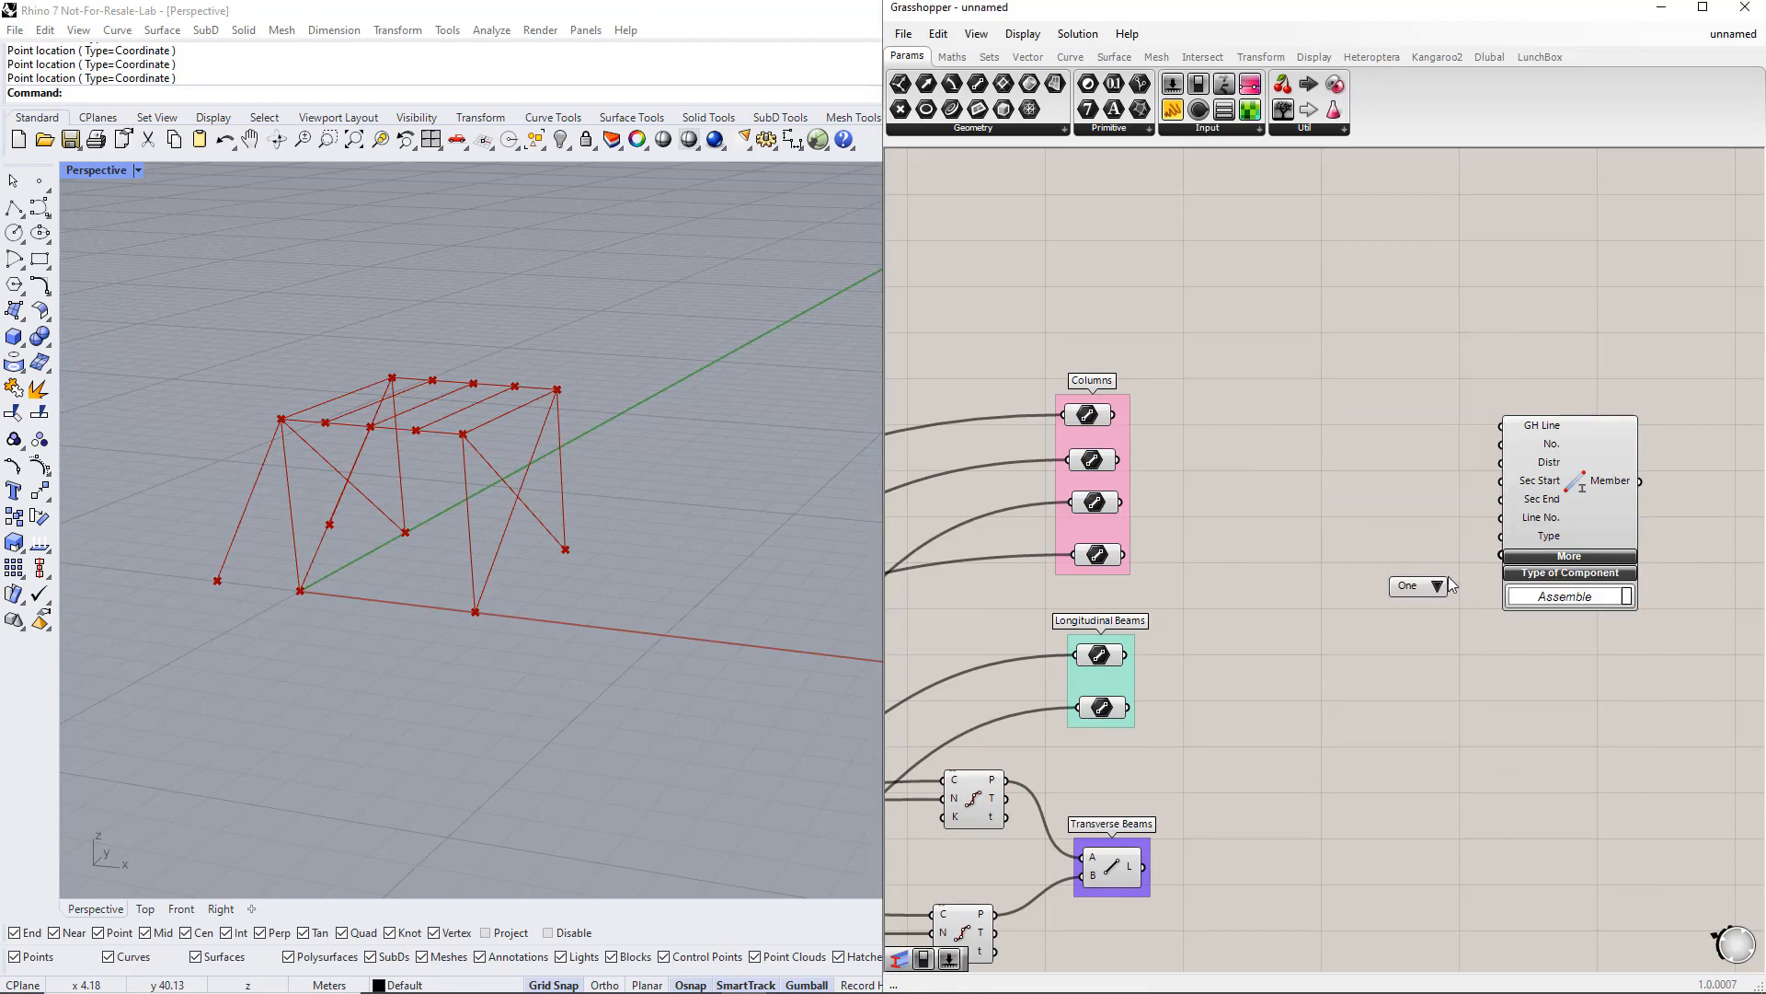
pyautogui.moveTo(1451, 586); pyautogui.dragTo(1358, 587)
pyautogui.click(1376, 624)
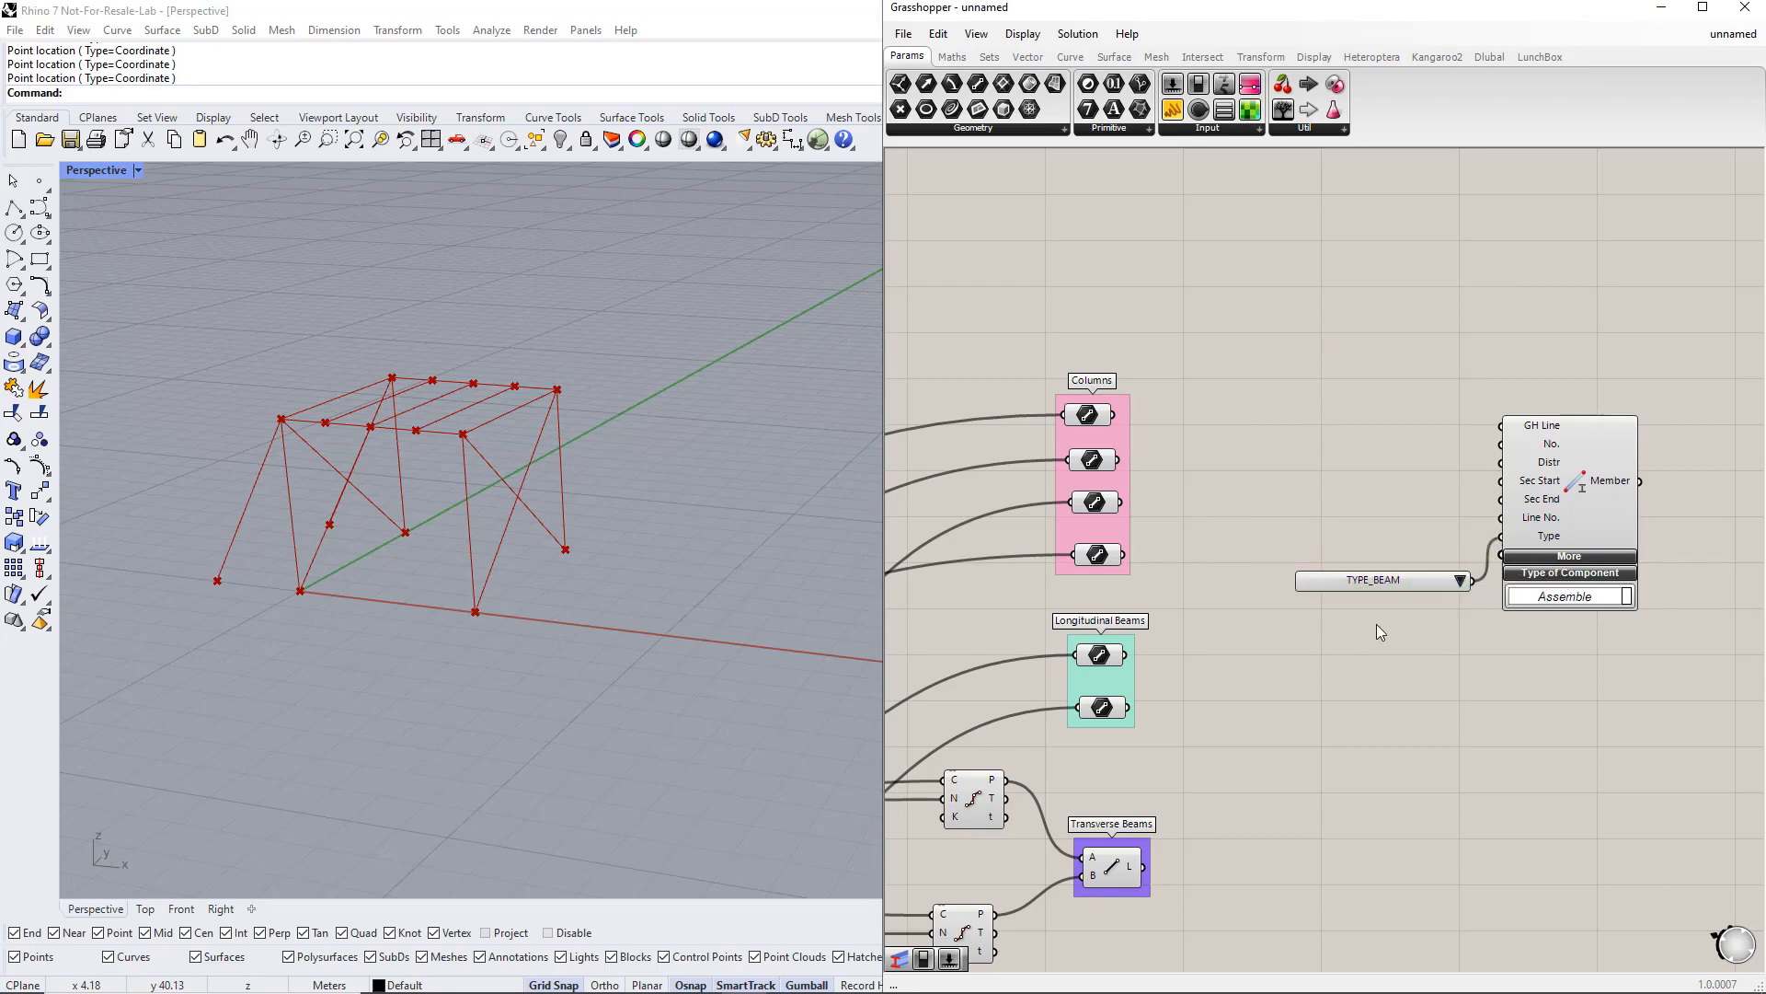
# Step: Connect the Columns group's line parameters to the Member's GH Line input
pyautogui.moveTo(1119, 416); pyautogui.dragTo(1509, 436)
pyautogui.keyDown('shift'); pyautogui.moveTo(1118, 459); pyautogui.dragTo(1502, 426); pyautogui.keyUp('shift')
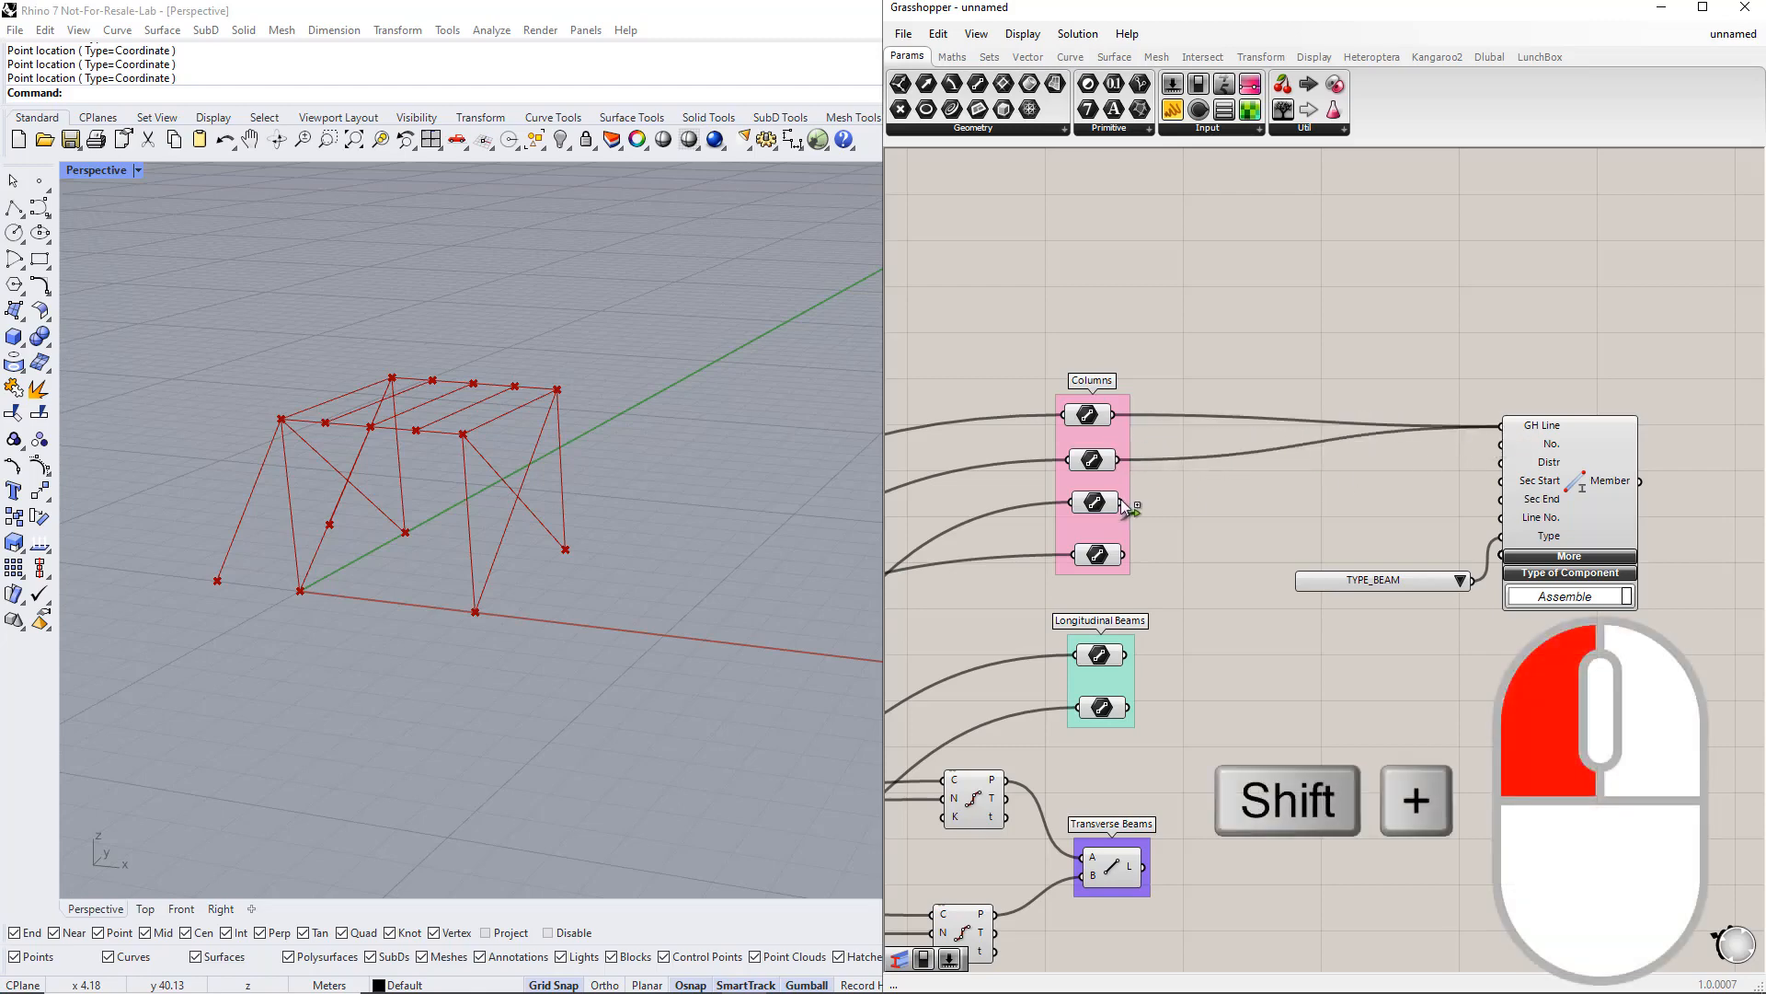
pyautogui.keyDown('shift'); pyautogui.moveTo(1121, 502); pyautogui.dragTo(1503, 427); pyautogui.keyUp('shift')
# Step: Add a Section component above the Member component
pyautogui.moveTo(1562, 664); pyautogui.dragTo(1437, 678, button='right')
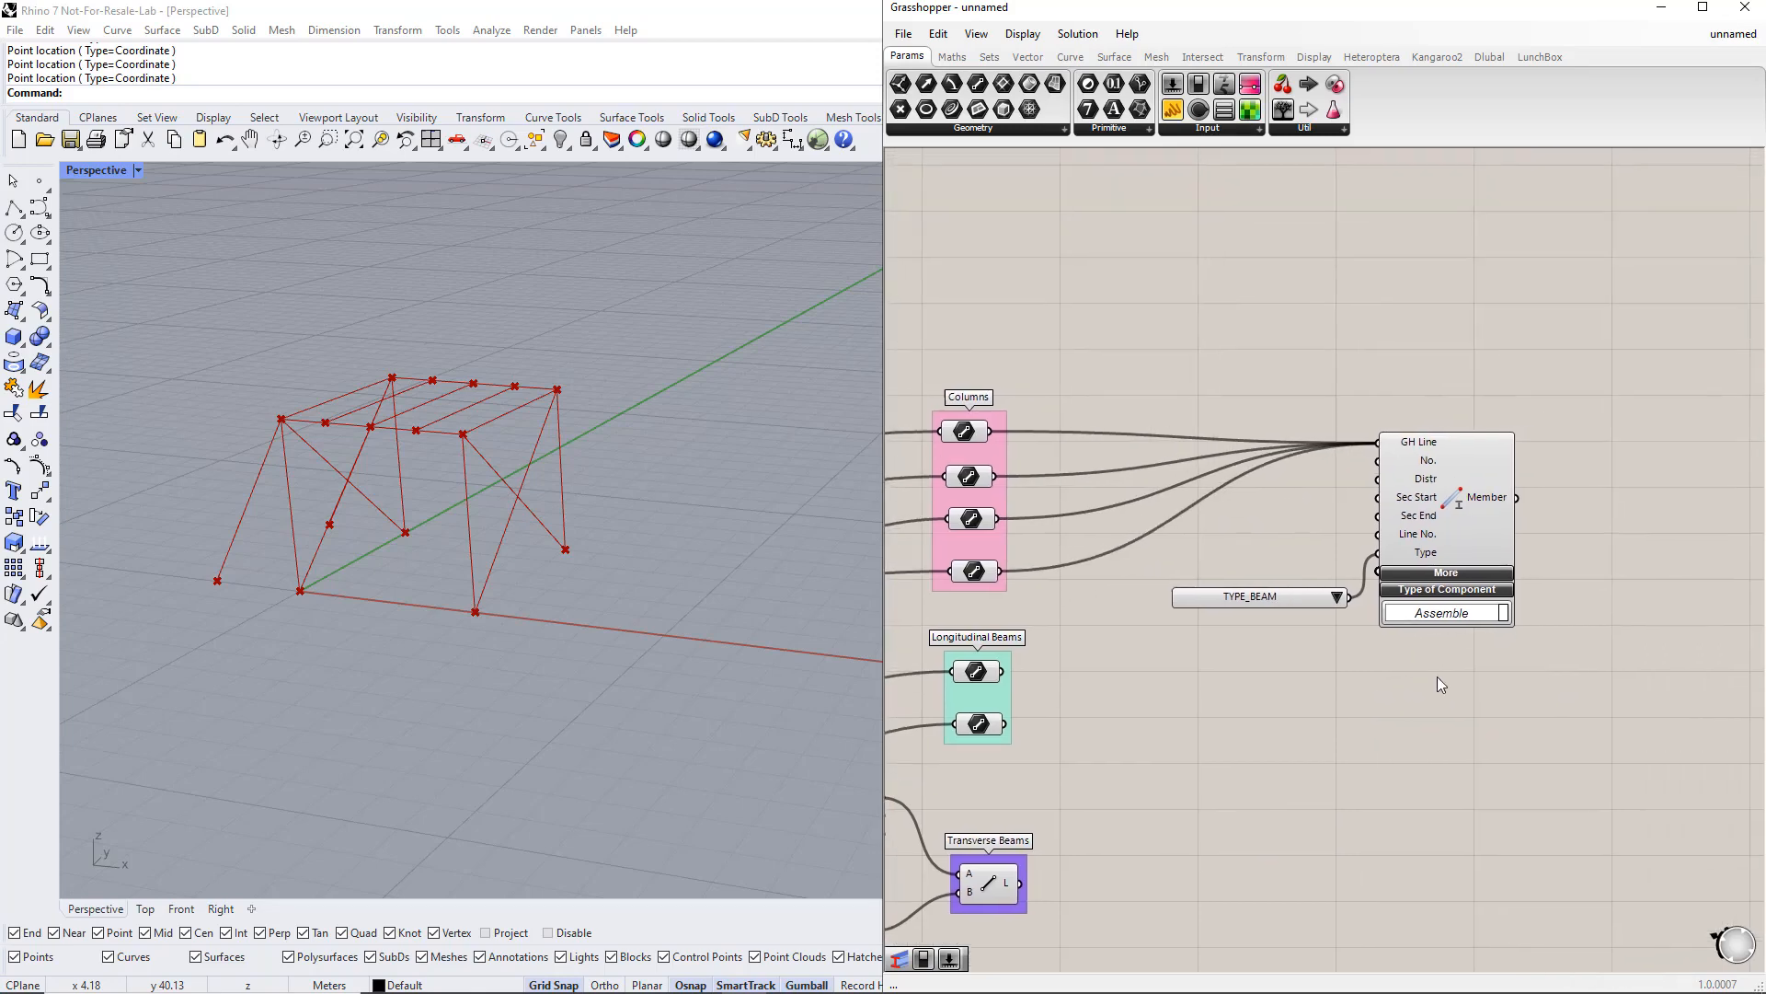
pyautogui.moveTo(1444, 681); pyautogui.dragTo(1269, 519)
pyautogui.moveTo(1443, 523); pyautogui.dragTo(1661, 549)
pyautogui.moveTo(1602, 727); pyautogui.dragTo(1562, 791, button='right')
pyautogui.click(1441, 384)
pyautogui.doubleClick(1426, 370)
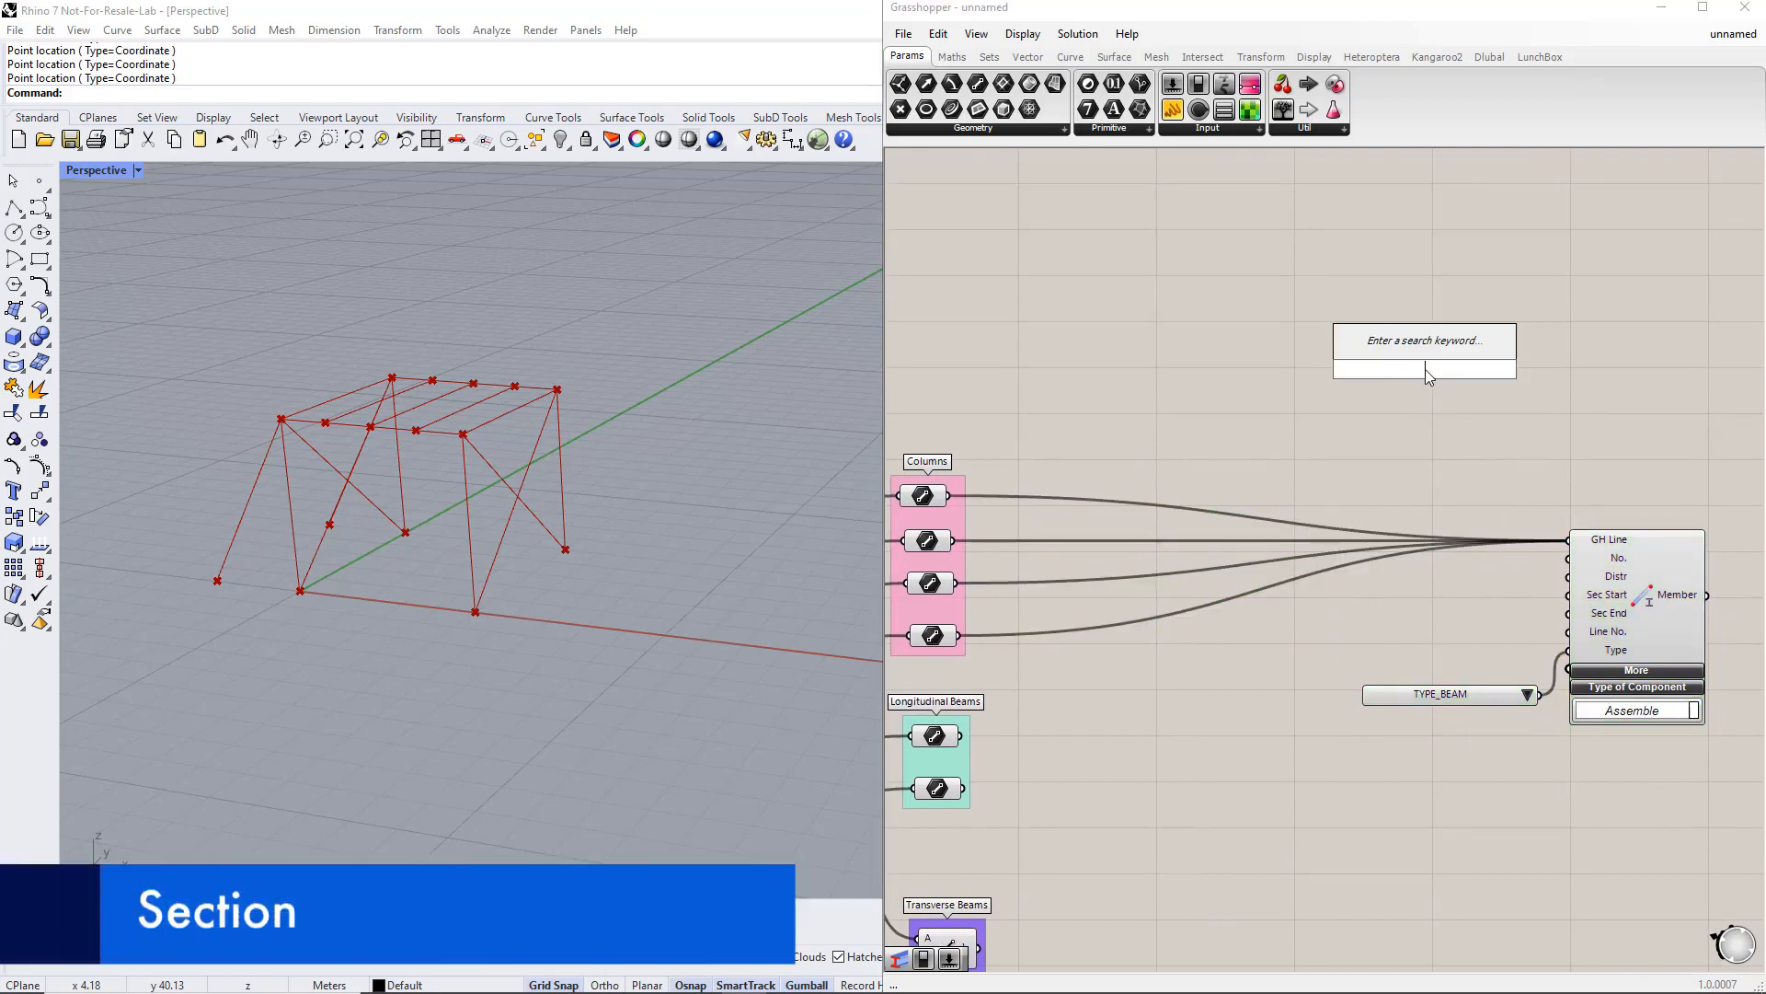
pyautogui.write('section')
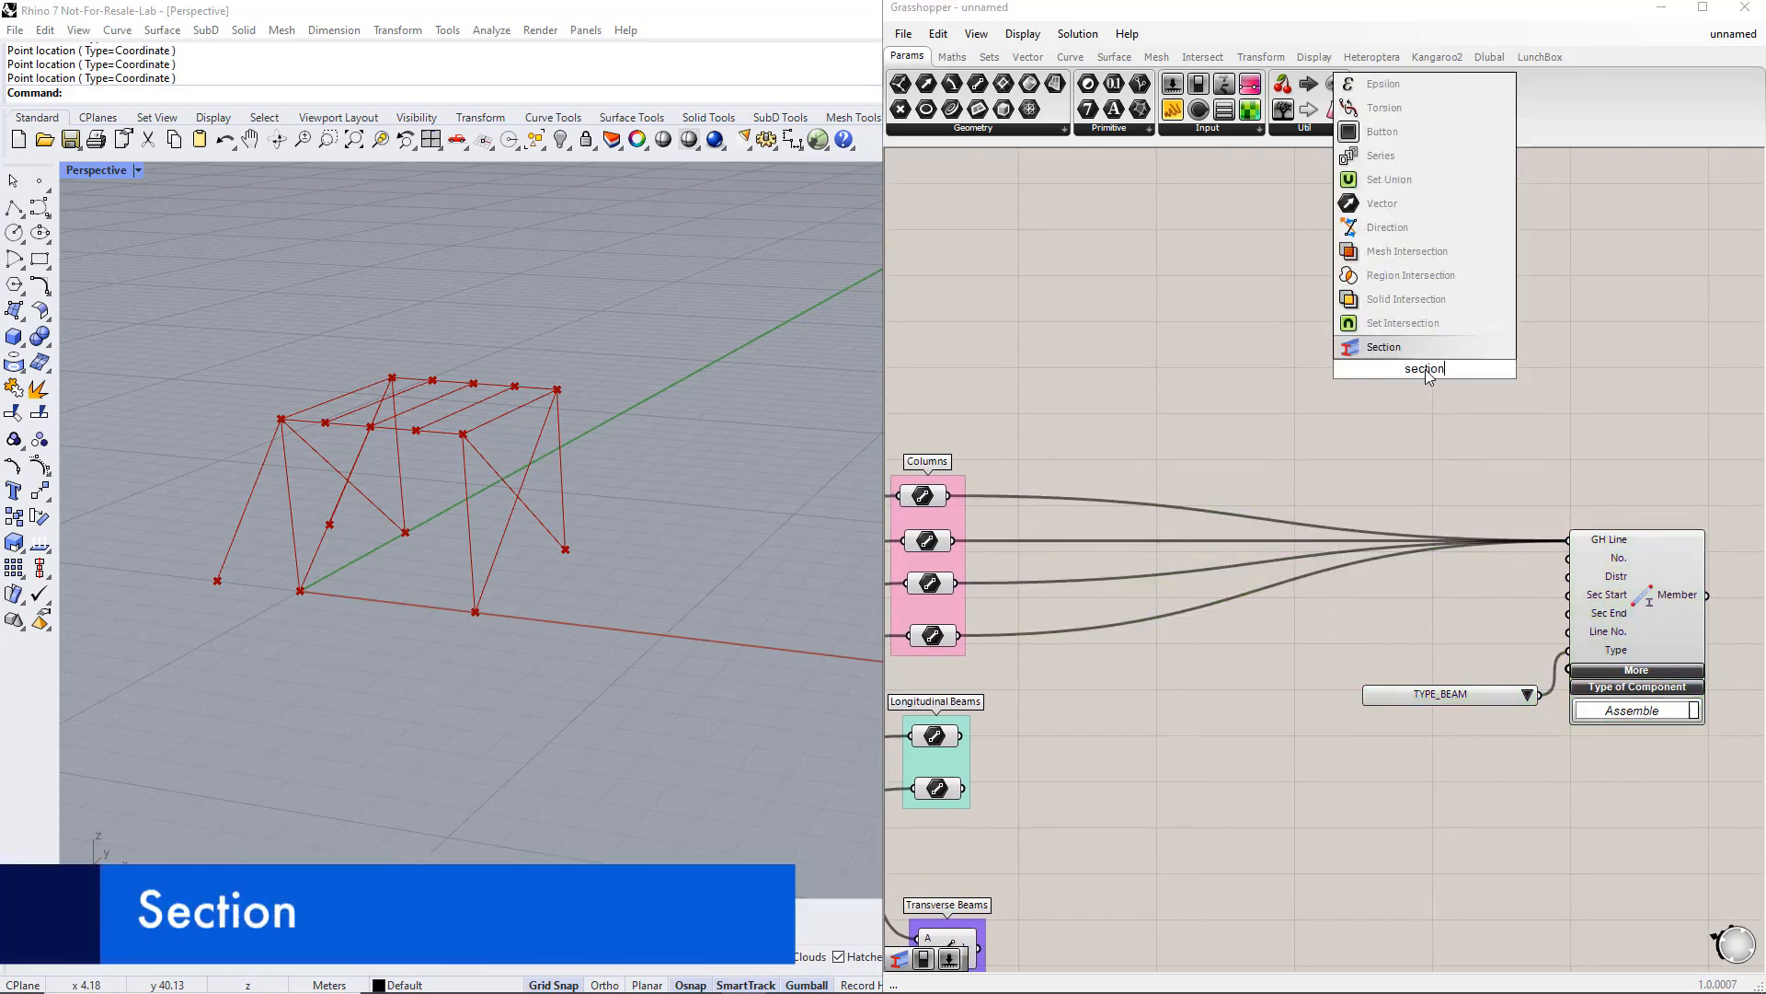
pyautogui.press('Return')
pyautogui.moveTo(1426, 368); pyautogui.dragTo(1433, 392)
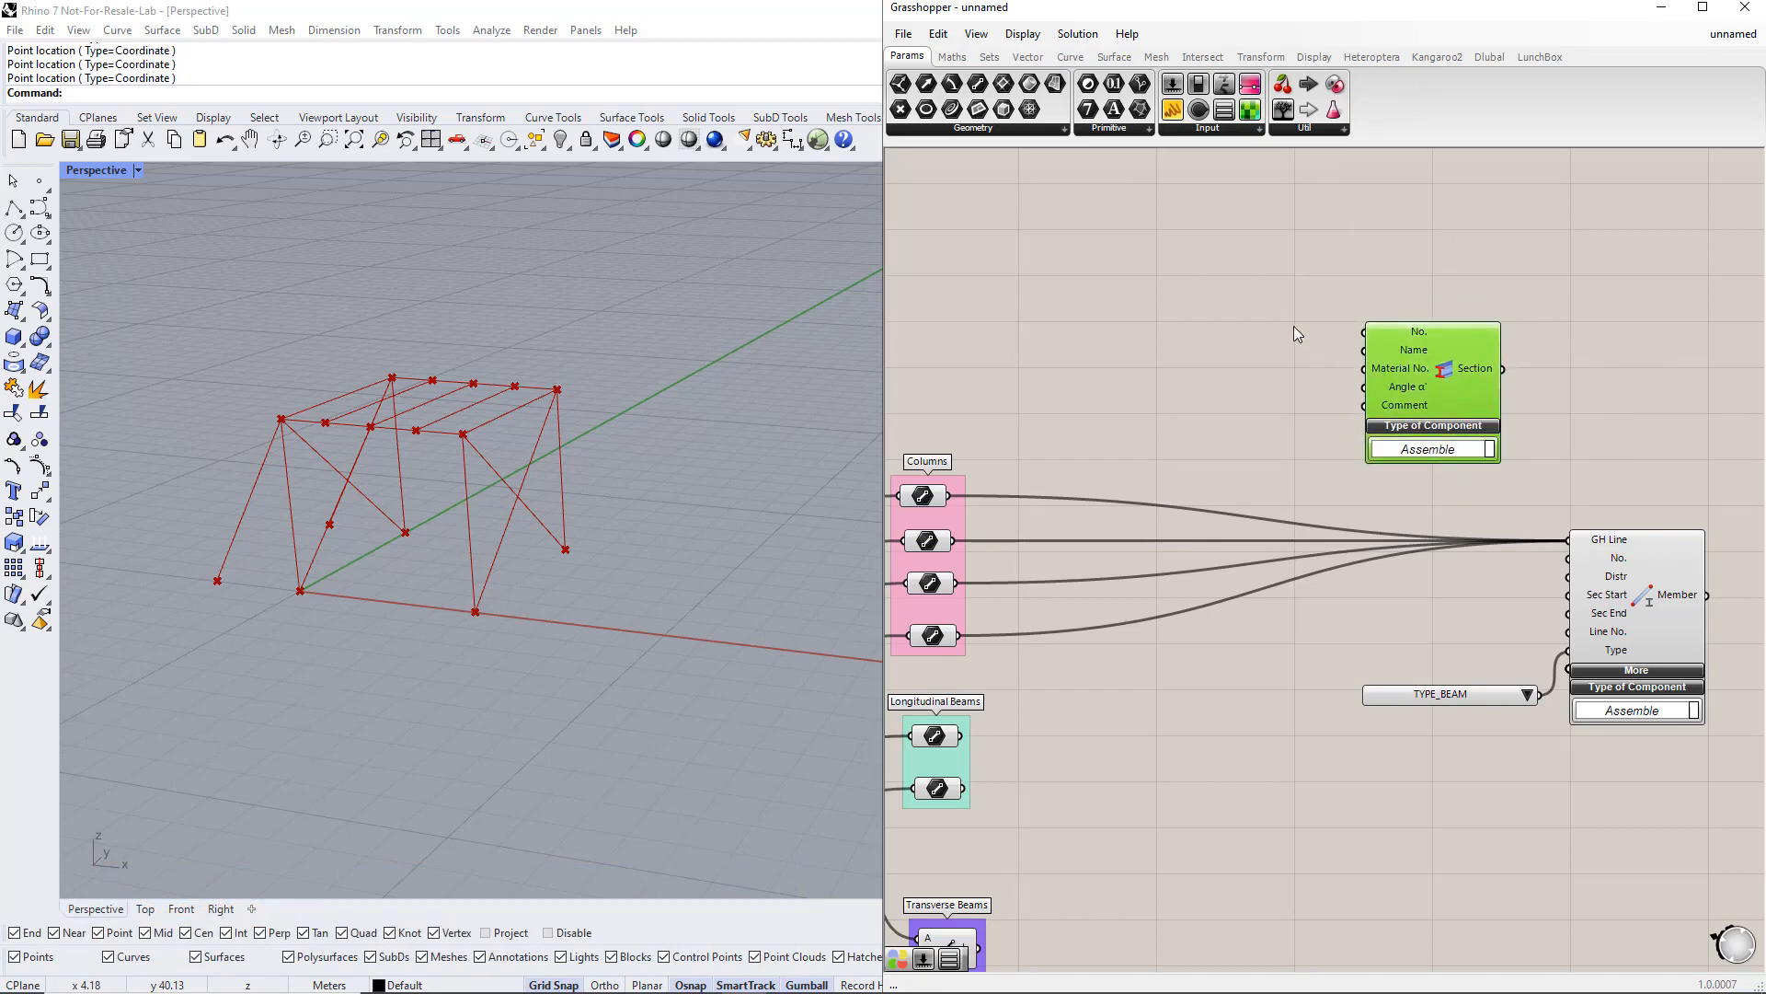
# Step: Add a number slider and connect it to the Section component's No. input
pyautogui.doubleClick(1232, 286)
pyautogui.write('slider')
pyautogui.press('Return')
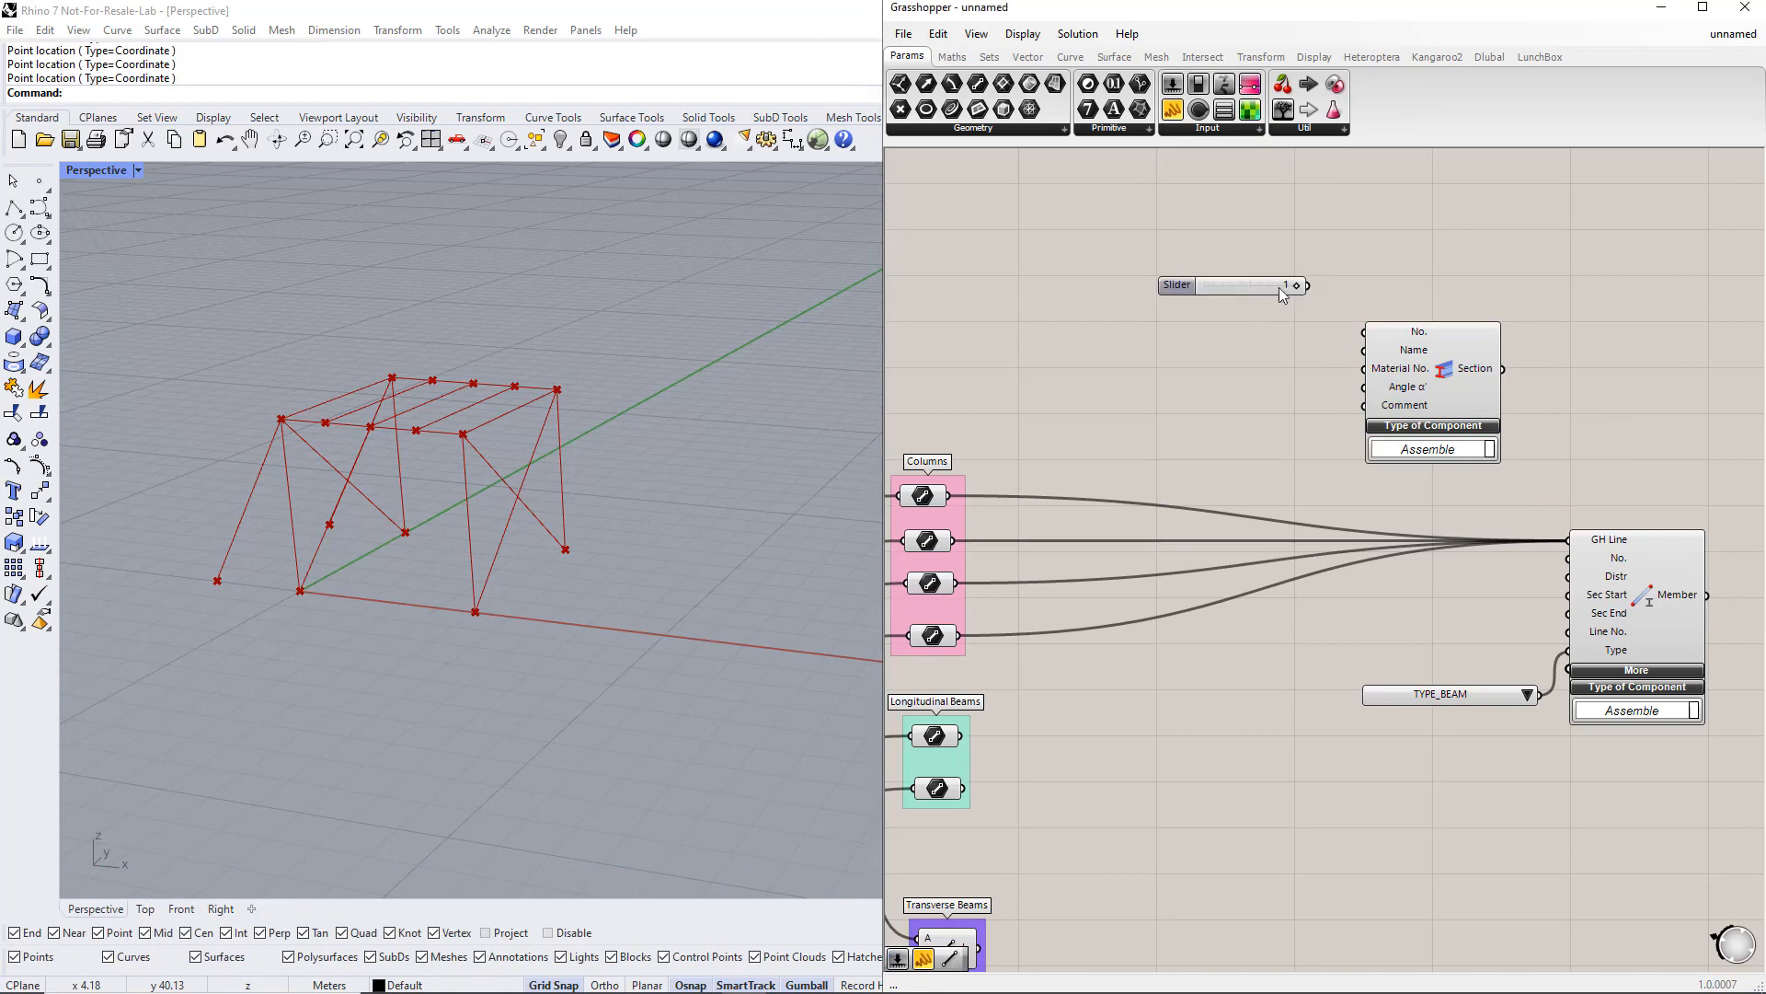
pyautogui.moveTo(1308, 286); pyautogui.dragTo(1365, 331)
# Step: Add a panel containing IPE 200 and connect it to the Section component's Name input
pyautogui.moveTo(1173, 122); pyautogui.dragTo(1223, 324)
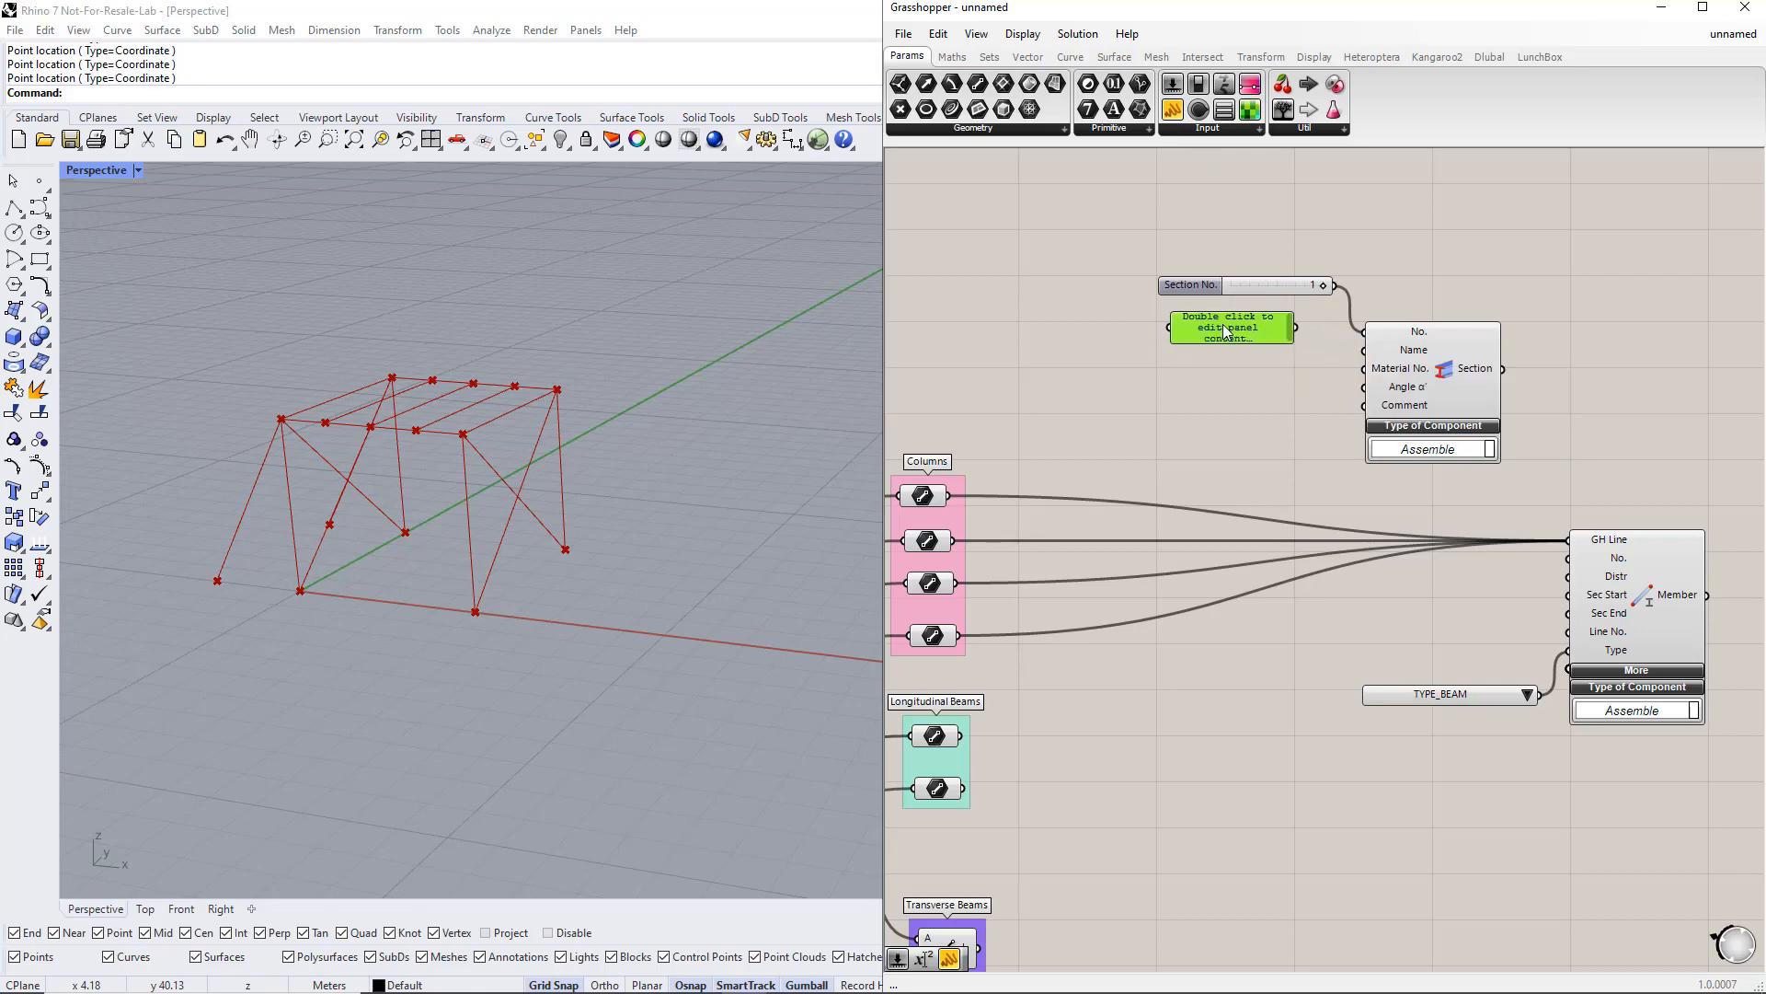
pyautogui.doubleClick(1226, 331)
pyautogui.write('IP')
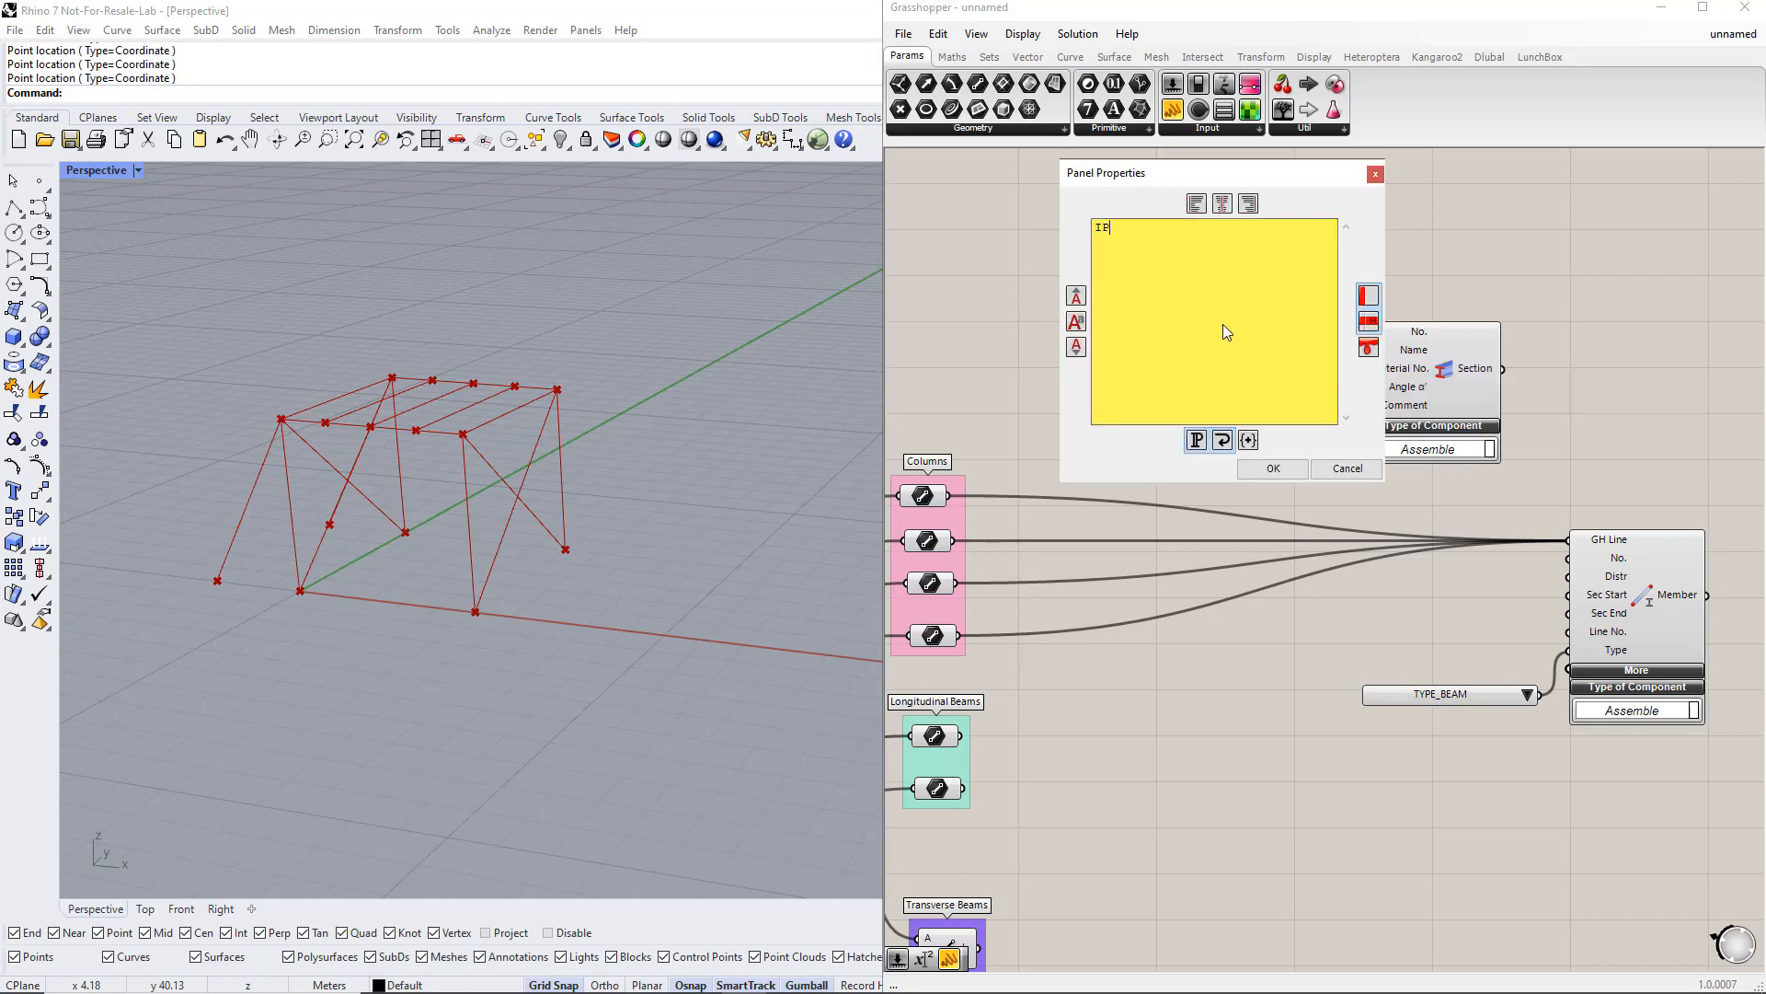
pyautogui.write('E 200')
pyautogui.click(1251, 473)
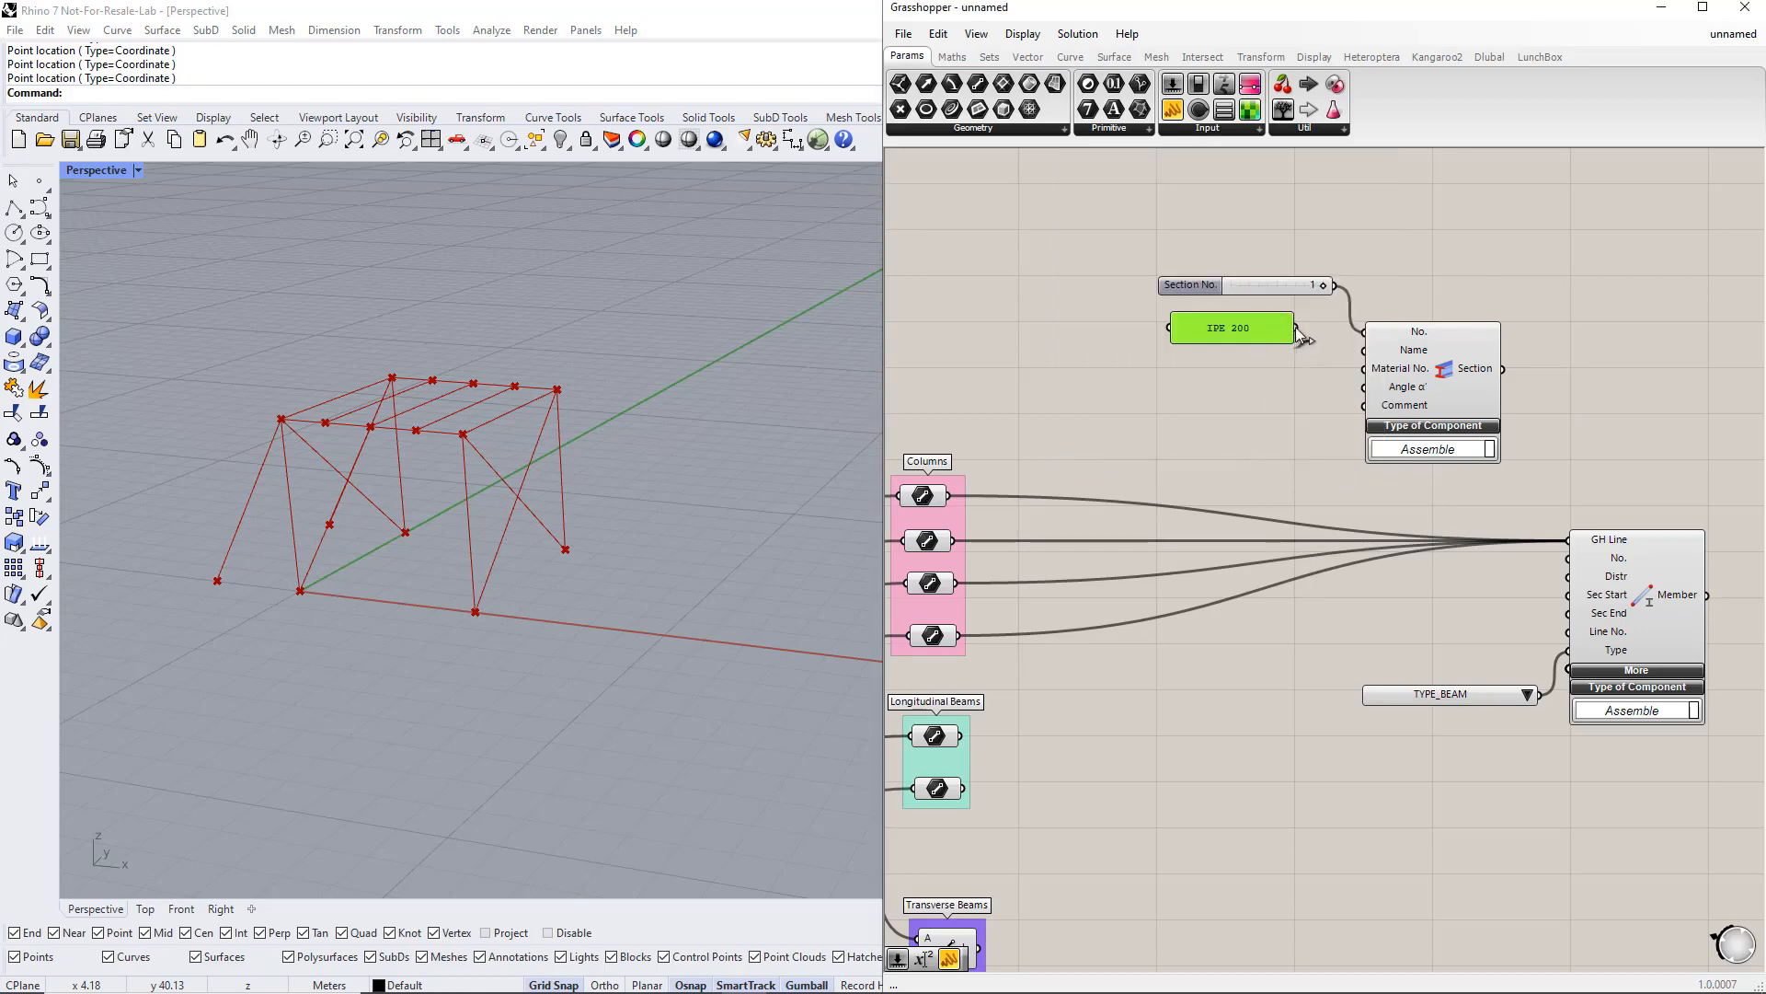
pyautogui.moveTo(1295, 327); pyautogui.dragTo(1362, 350)
pyautogui.moveTo(1316, 407); pyautogui.dragTo(1397, 429, button='right')
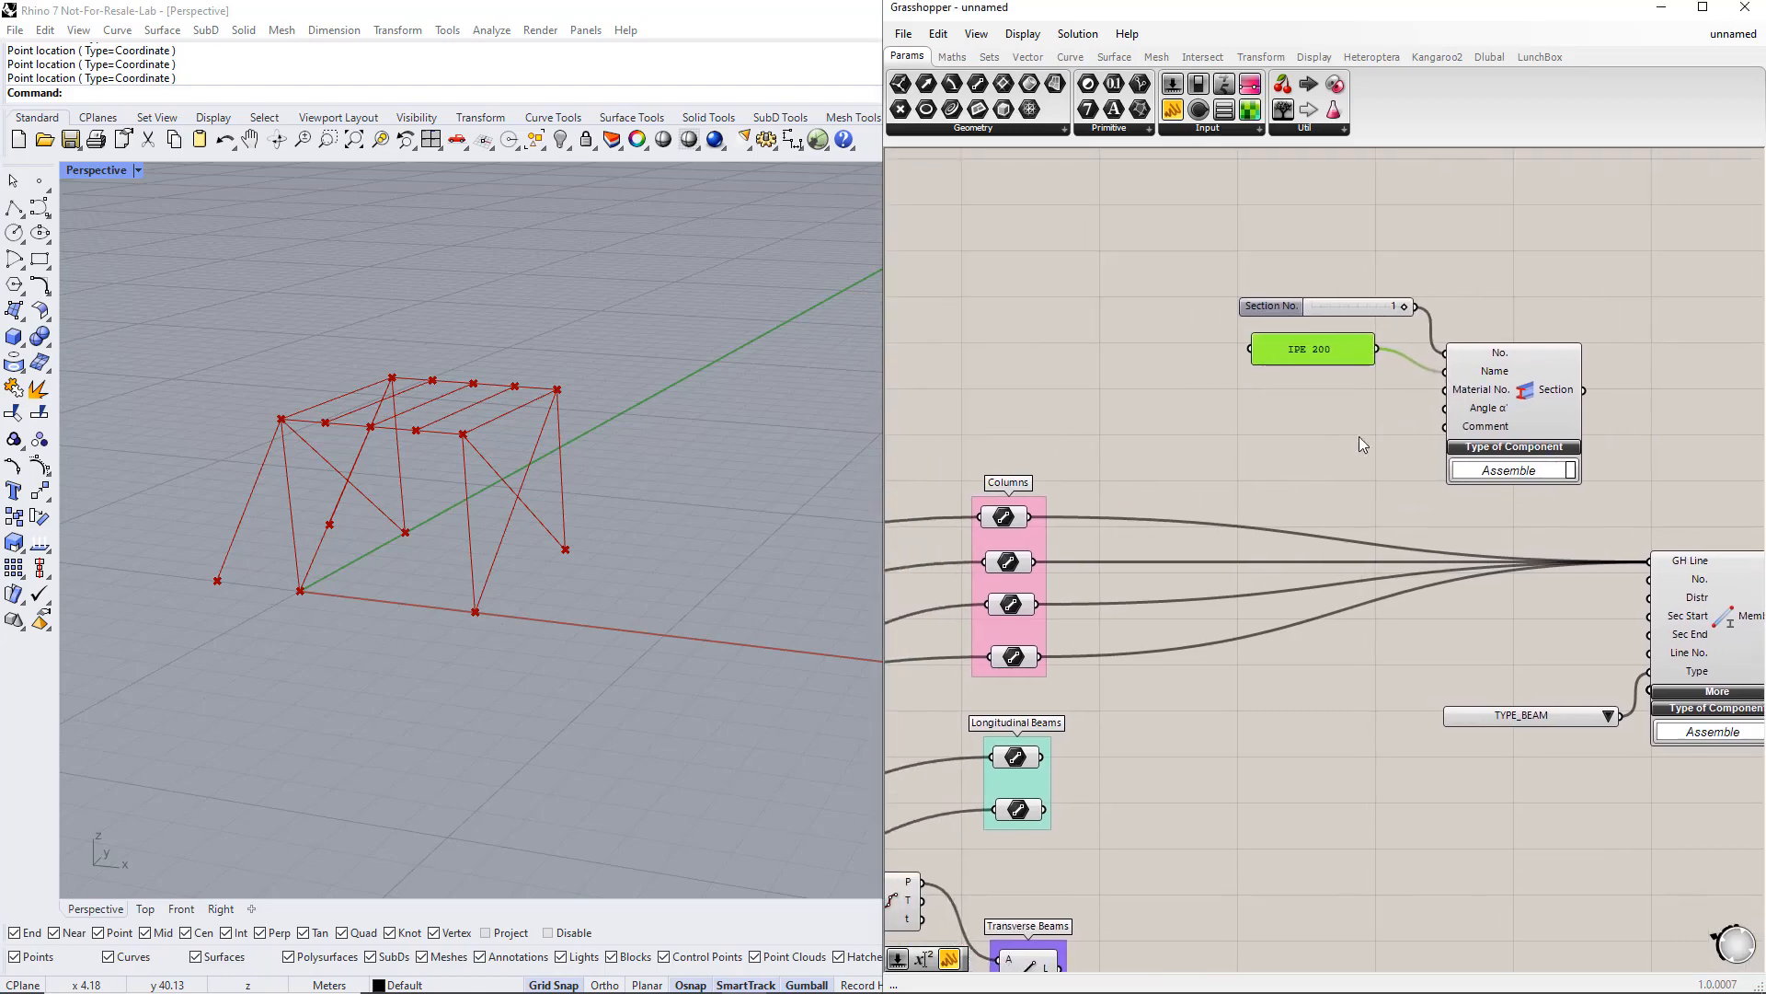
# Step: Add a Material component to the left of the Section component
pyautogui.doubleClick(1059, 280)
pyautogui.write('MATERIAL')
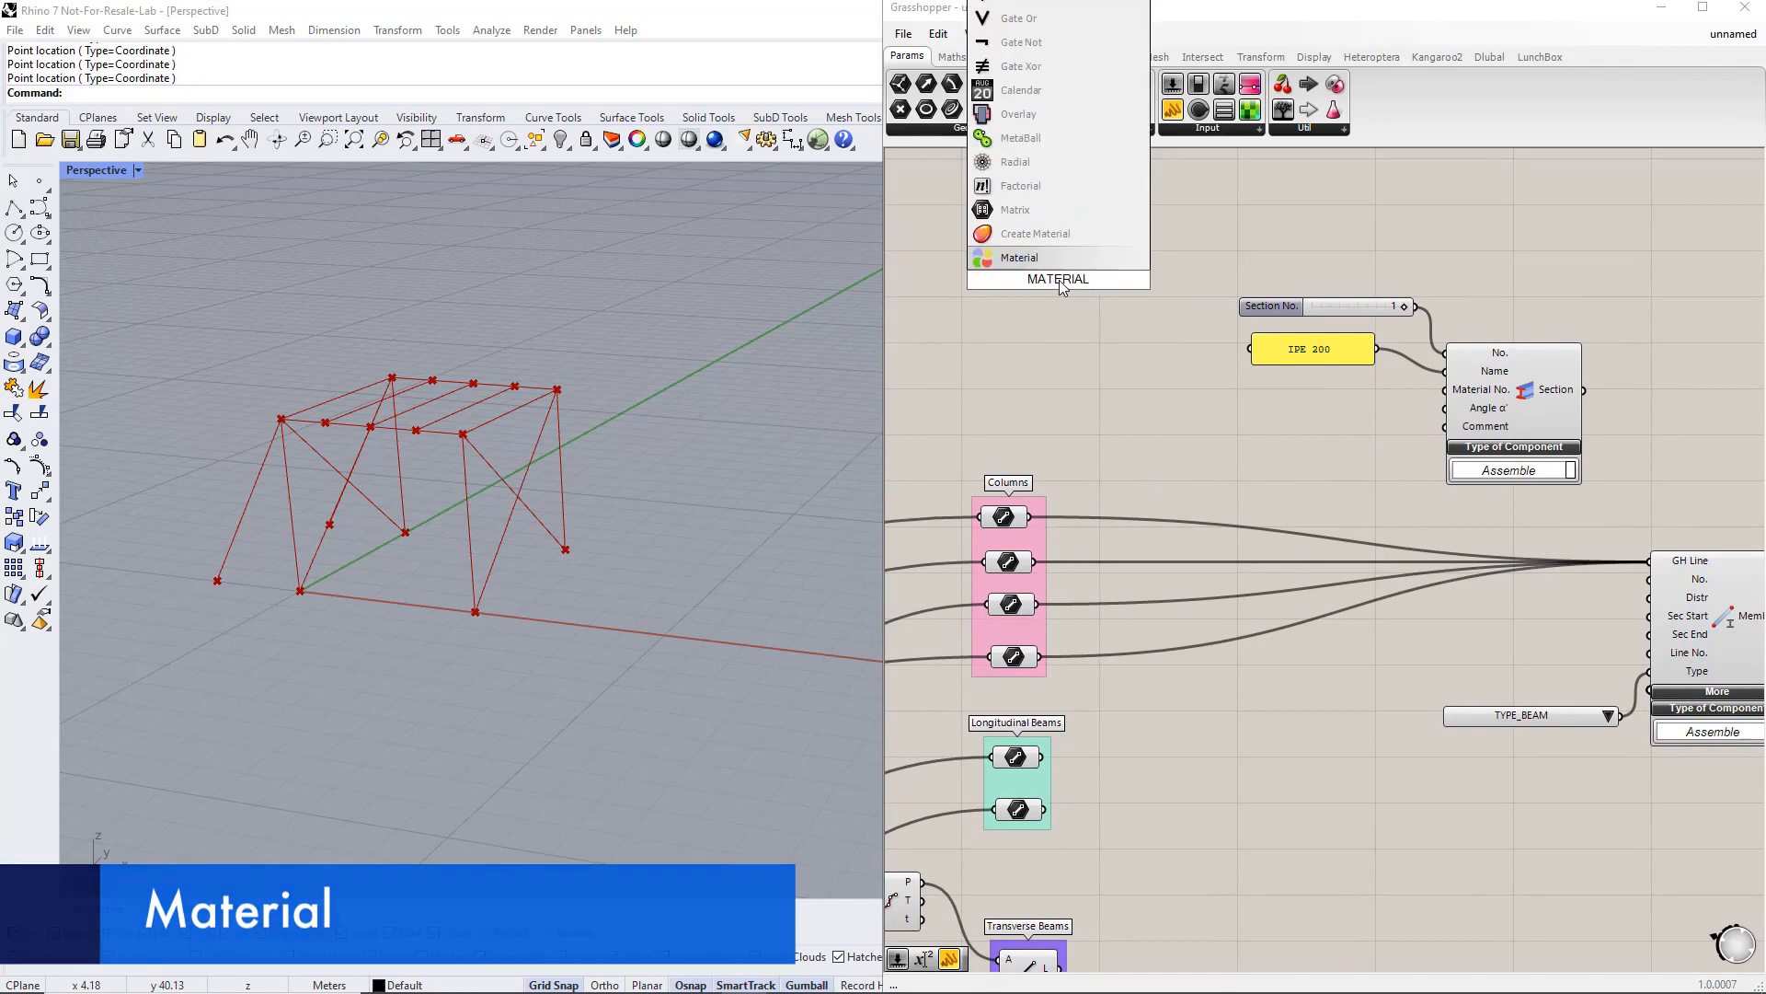
pyautogui.press('Return')
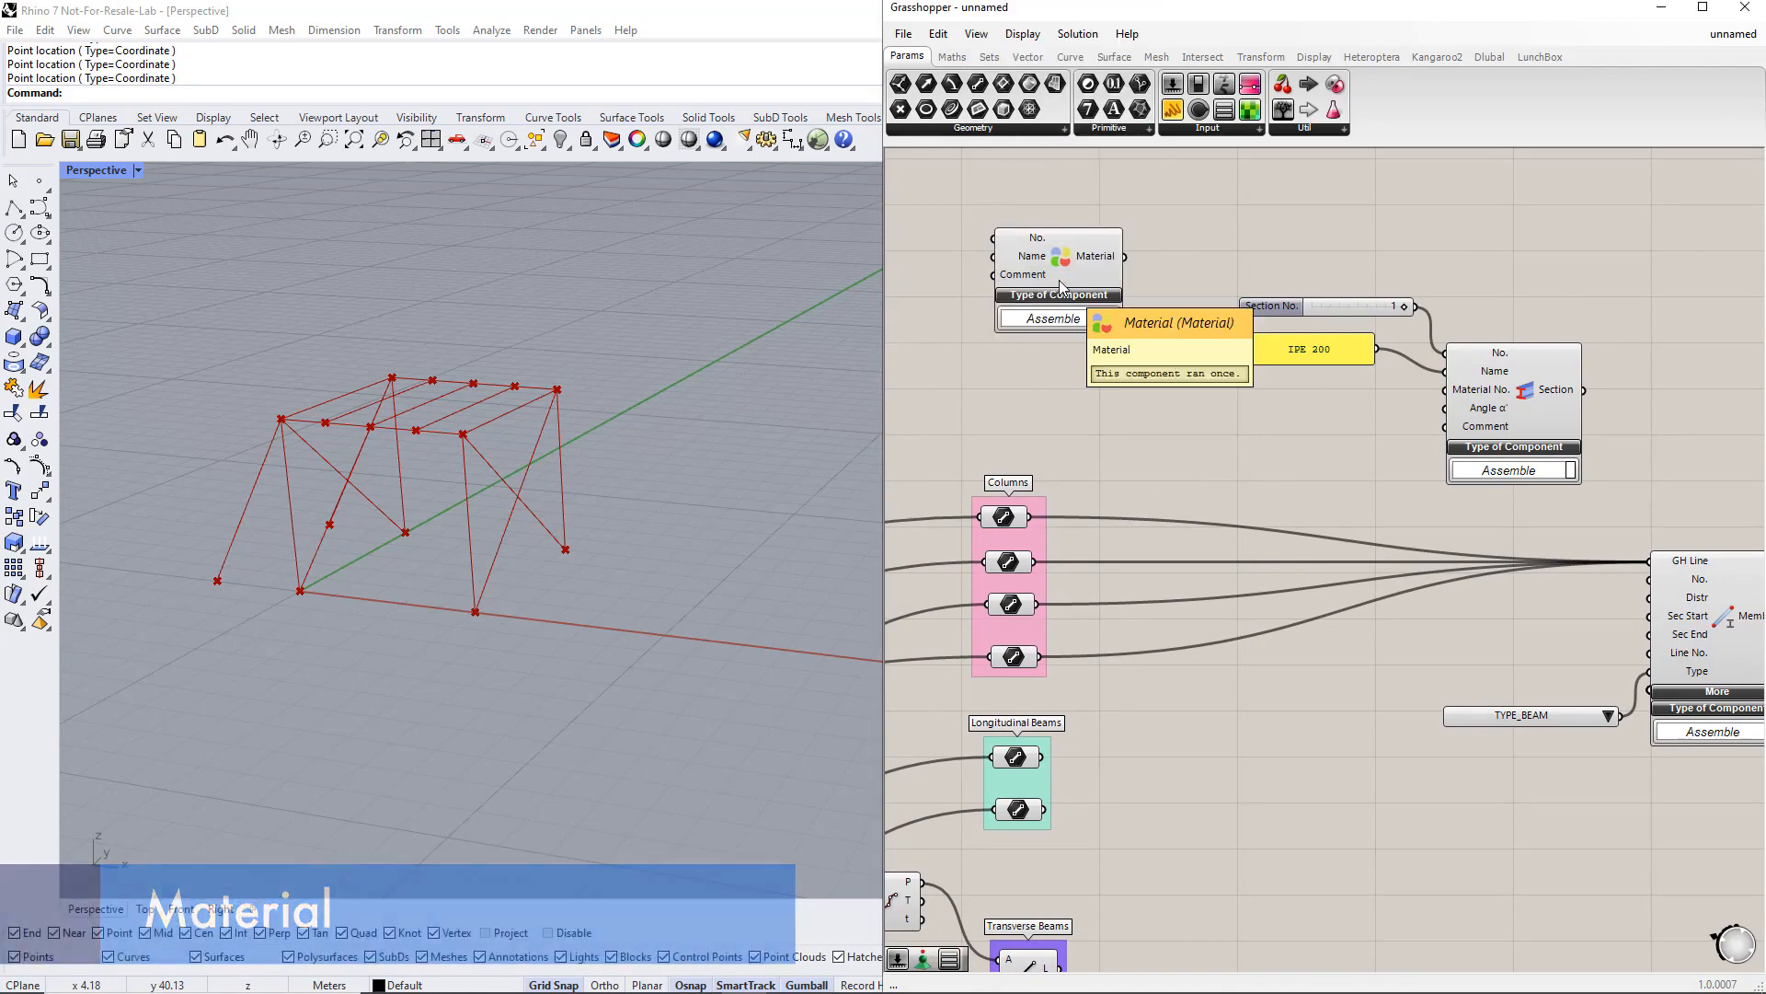
# Step: Duplicate the slider and IPE 200 panel beside the Material component and connect the slider to its No. input
pyautogui.moveTo(1109, 304); pyautogui.dragTo(1116, 310)
pyautogui.moveTo(1426, 435); pyautogui.dragTo(1267, 287)
pyautogui.moveTo(1313, 401); pyautogui.dragTo(1361, 477, button='right')
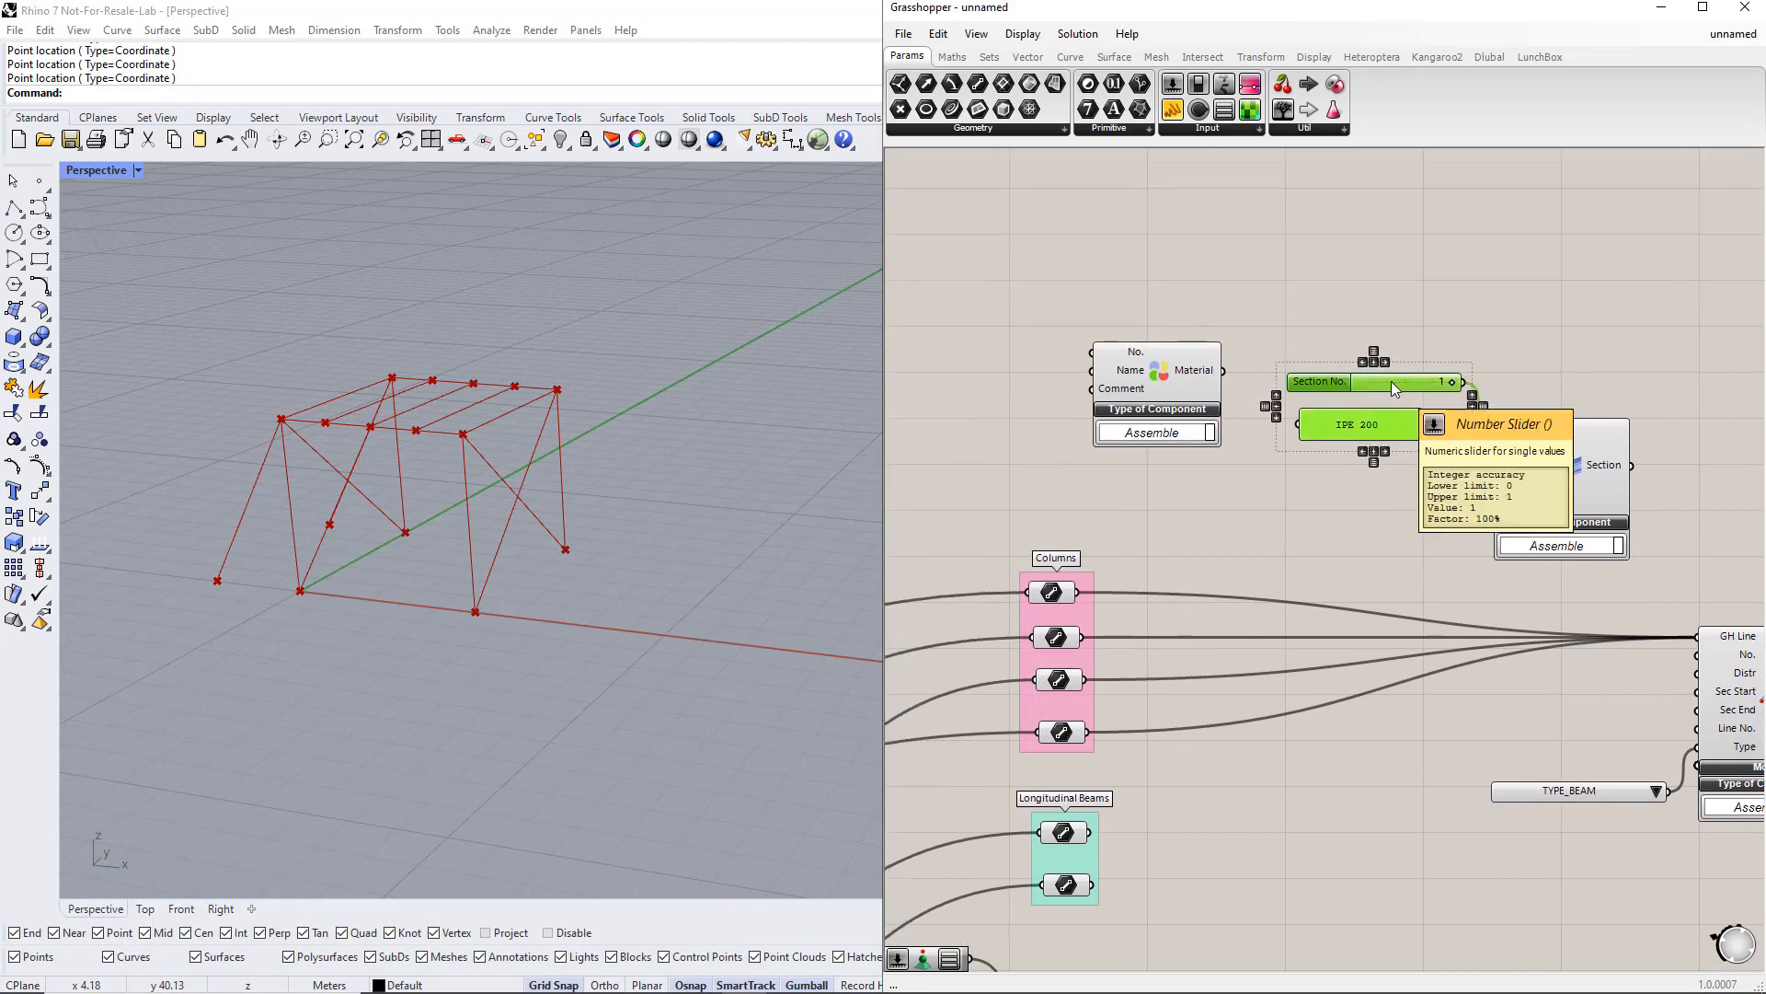
pyautogui.doubleClick(1087, 315)
pyautogui.keyDown('alt'); pyautogui.moveTo(1084, 313); pyautogui.dragTo(1092, 351); pyautogui.keyUp('alt')
pyautogui.click(1150, 382)
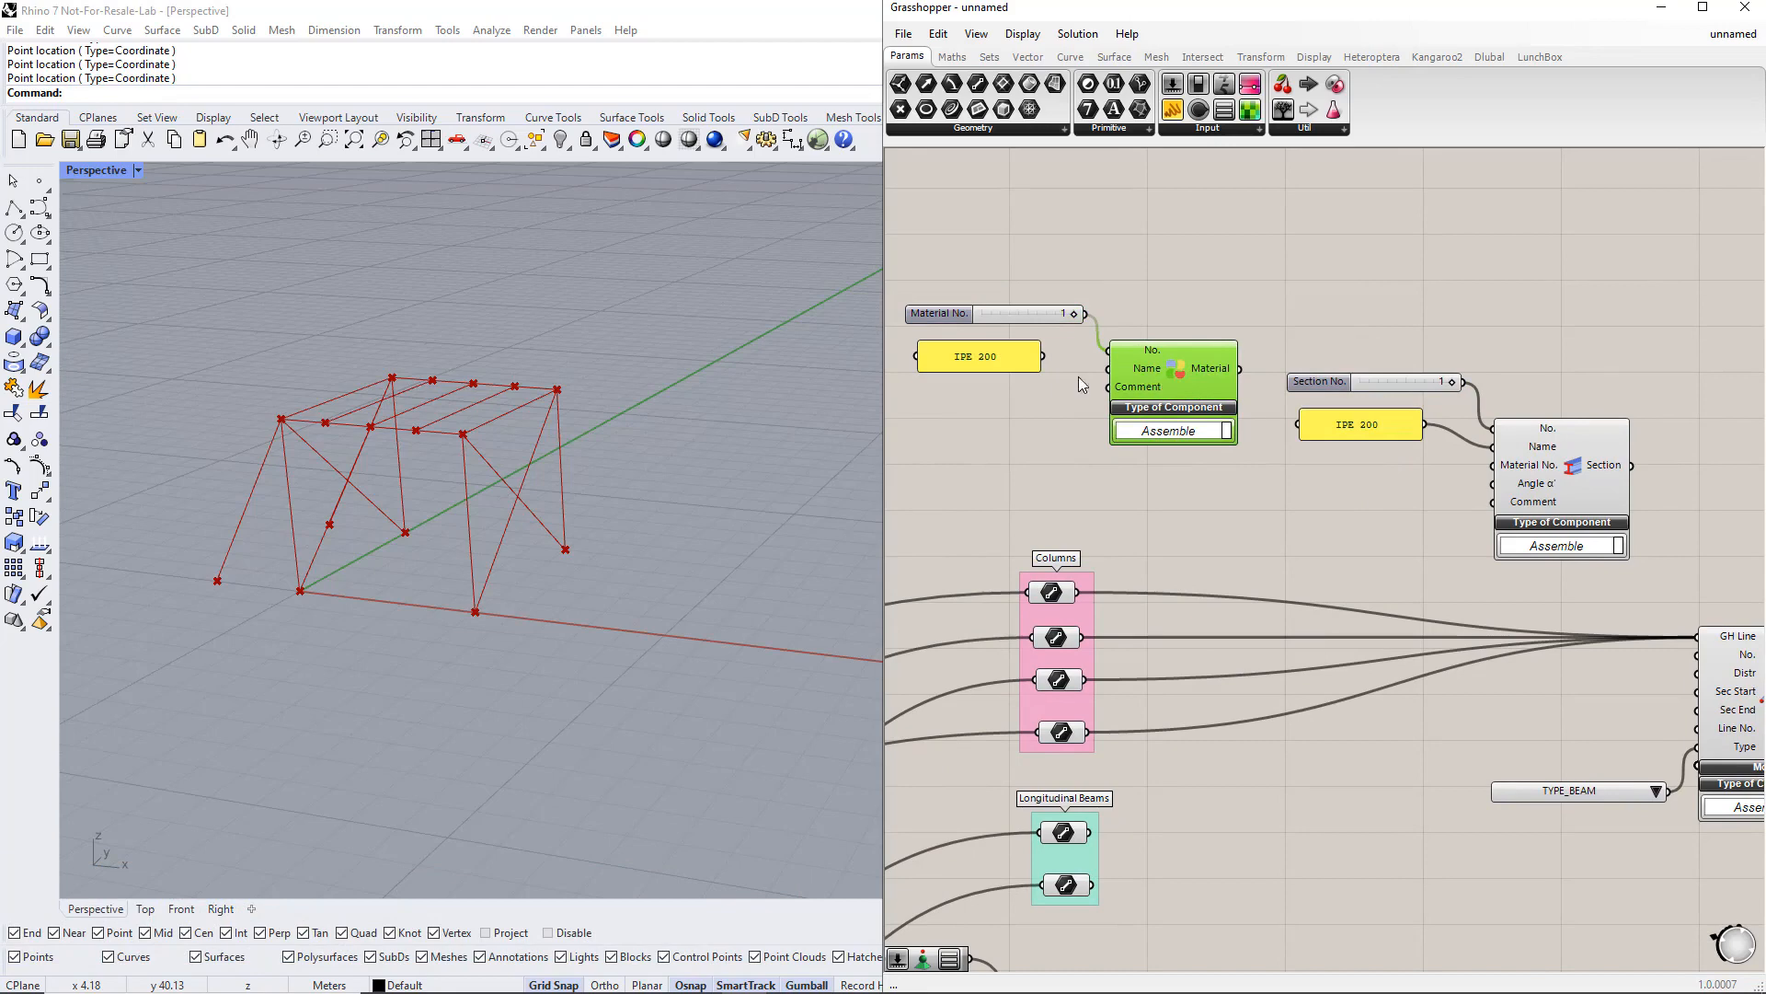
# Step: Change the copied panel's text to S235
pyautogui.doubleClick(1001, 361)
pyautogui.write('S235')
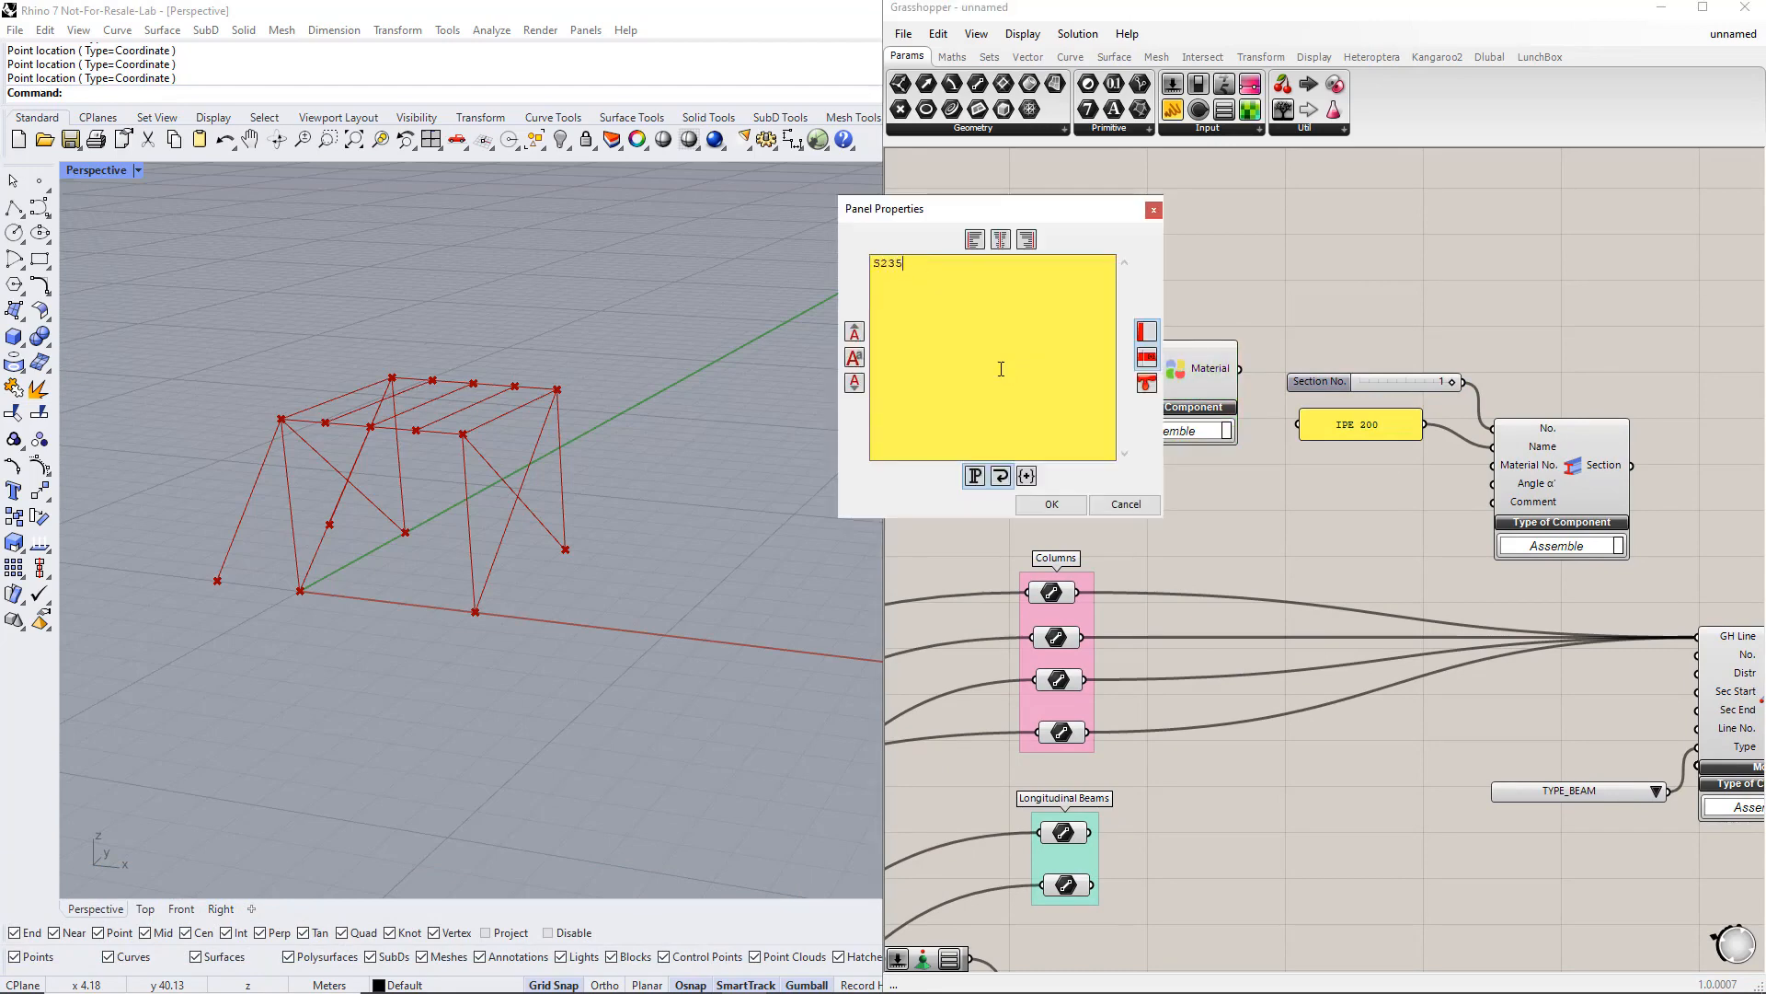
pyautogui.click(1051, 504)
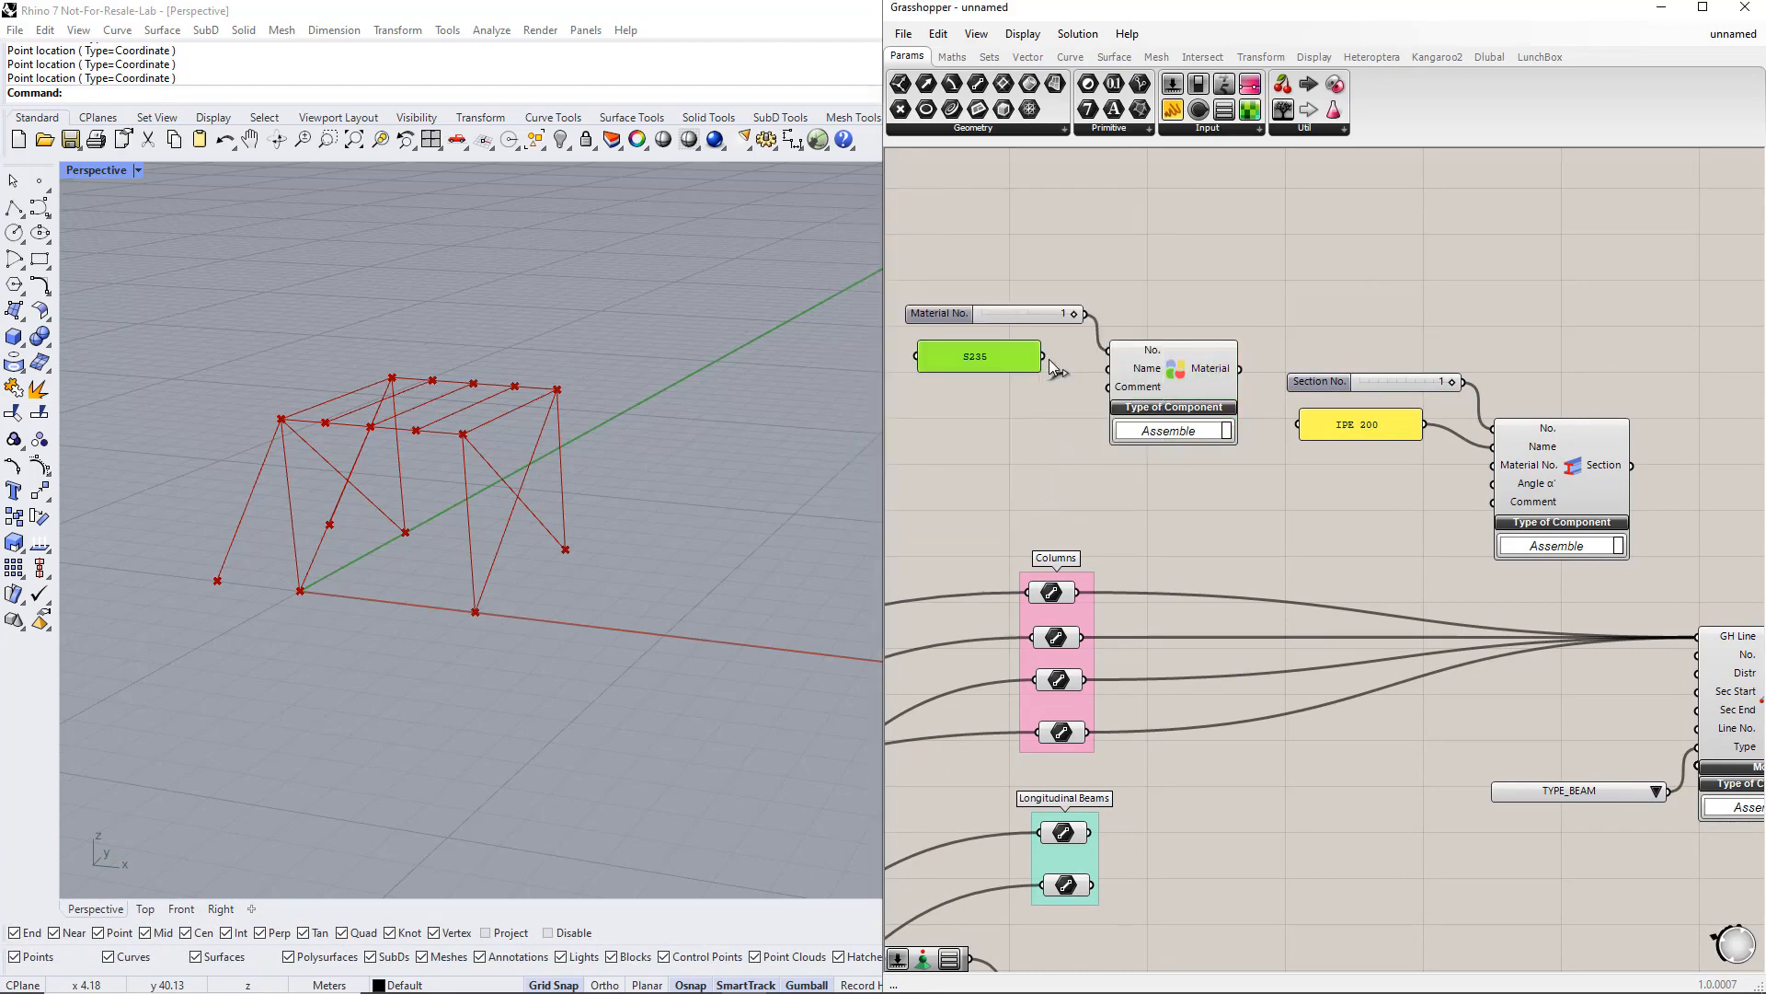
# Step: Connect the Material output to the Section's Material No. input and the Section output to the Member's Sec Start
pyautogui.scroll(-2, 1114, 424)
pyautogui.scroll(2, 1191, 399)
pyautogui.moveTo(1208, 371); pyautogui.dragTo(1463, 466)
pyautogui.moveTo(1606, 472); pyautogui.dragTo(1670, 705)
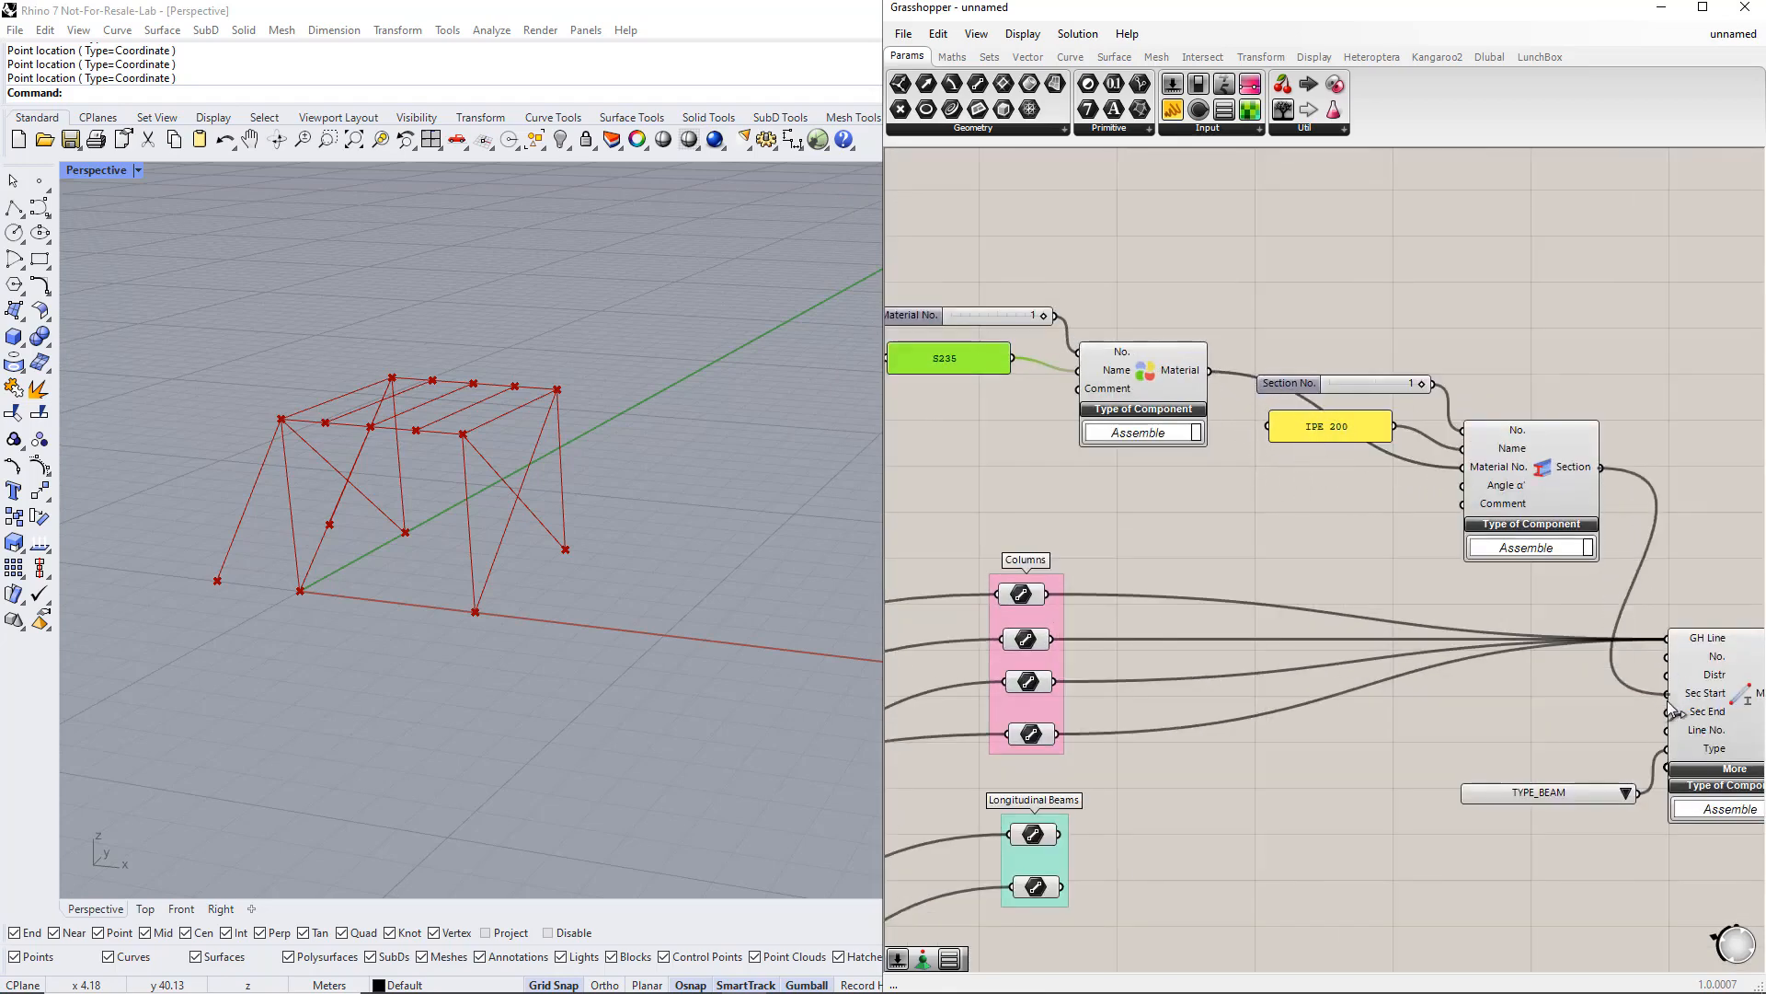
# Step: Rearrange the Member, Value List, Section and slider components into a tidier layout
pyautogui.scroll(-2, 1574, 701)
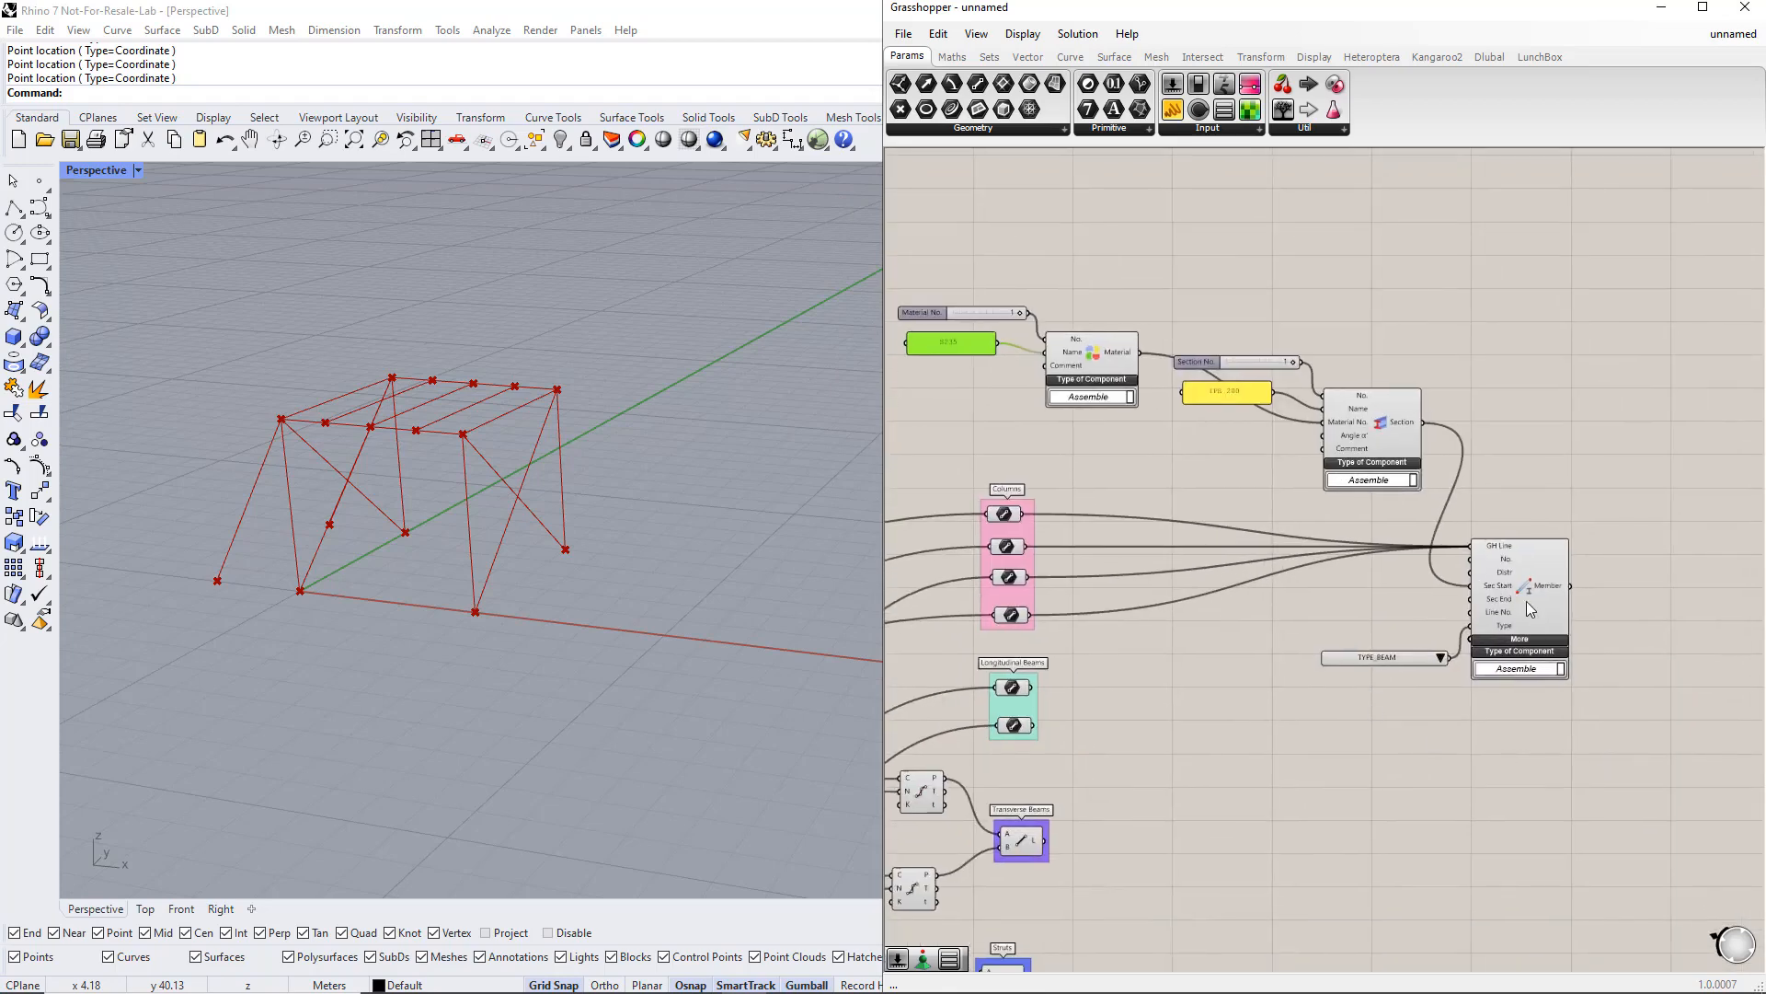
pyautogui.moveTo(1526, 601); pyautogui.dragTo(1576, 581)
pyautogui.moveTo(1421, 661); pyautogui.dragTo(1428, 609)
pyautogui.moveTo(1559, 577); pyautogui.dragTo(1551, 563)
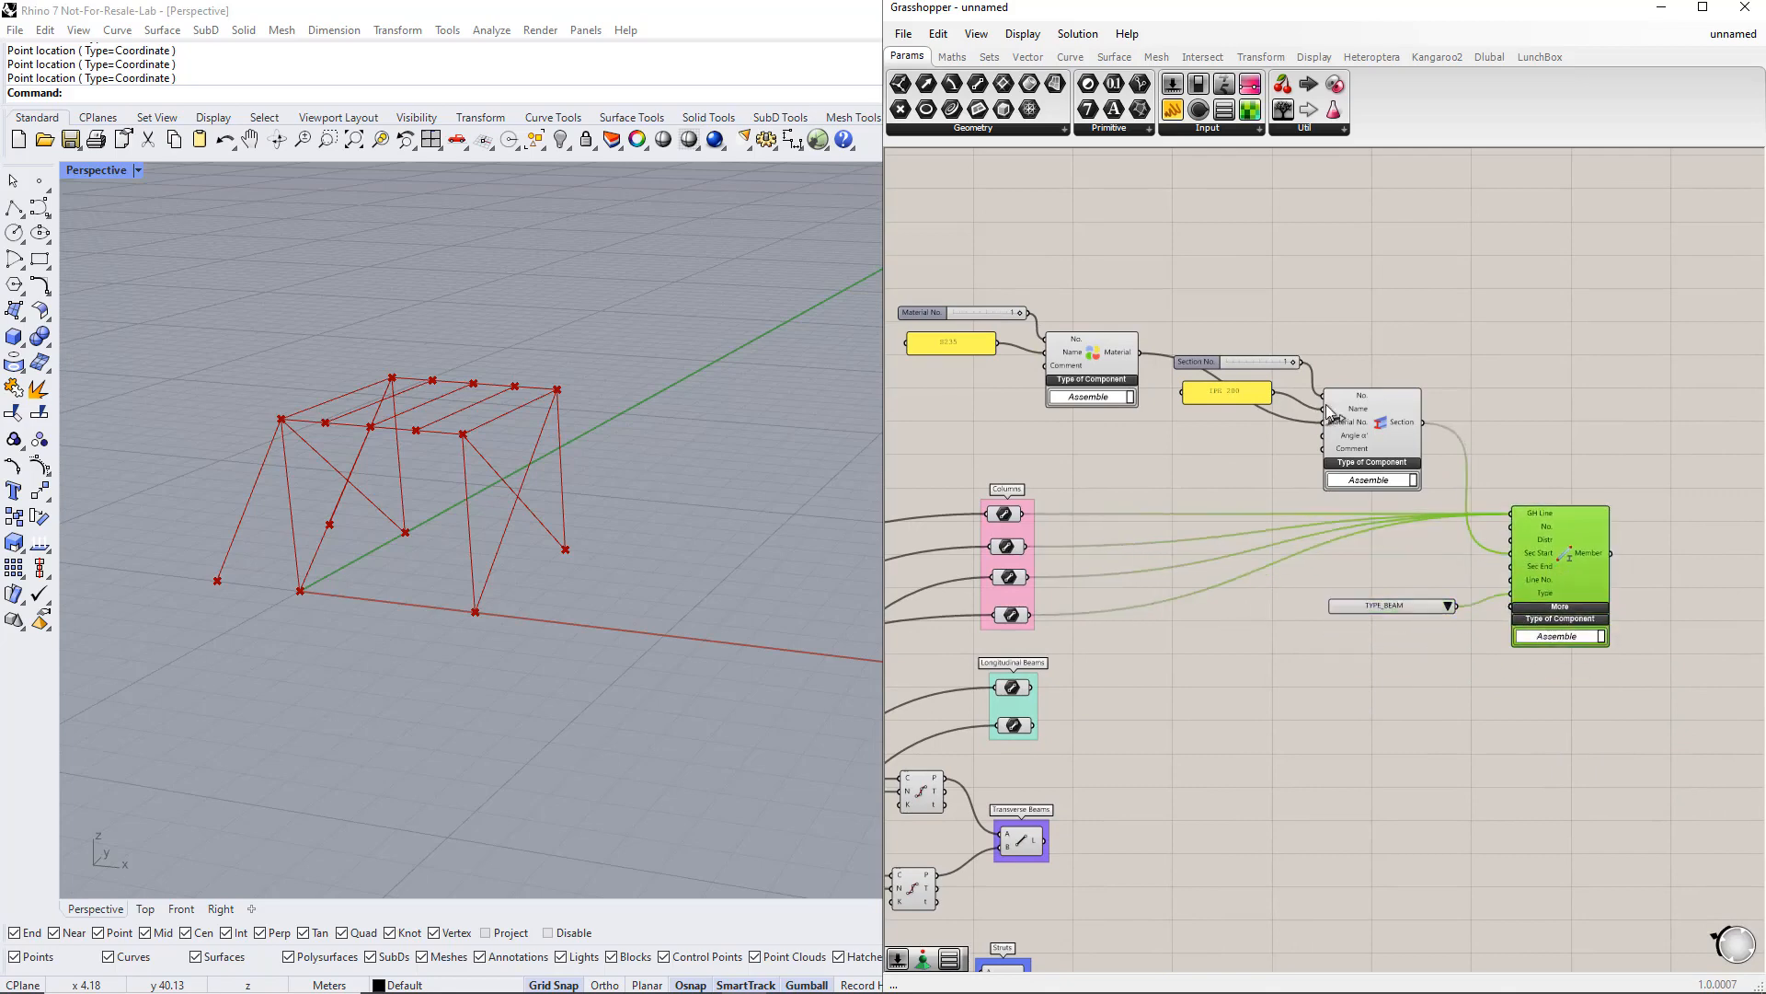
pyautogui.moveTo(1326, 407); pyautogui.dragTo(1345, 430)
pyautogui.moveTo(1238, 389); pyautogui.dragTo(1266, 362)
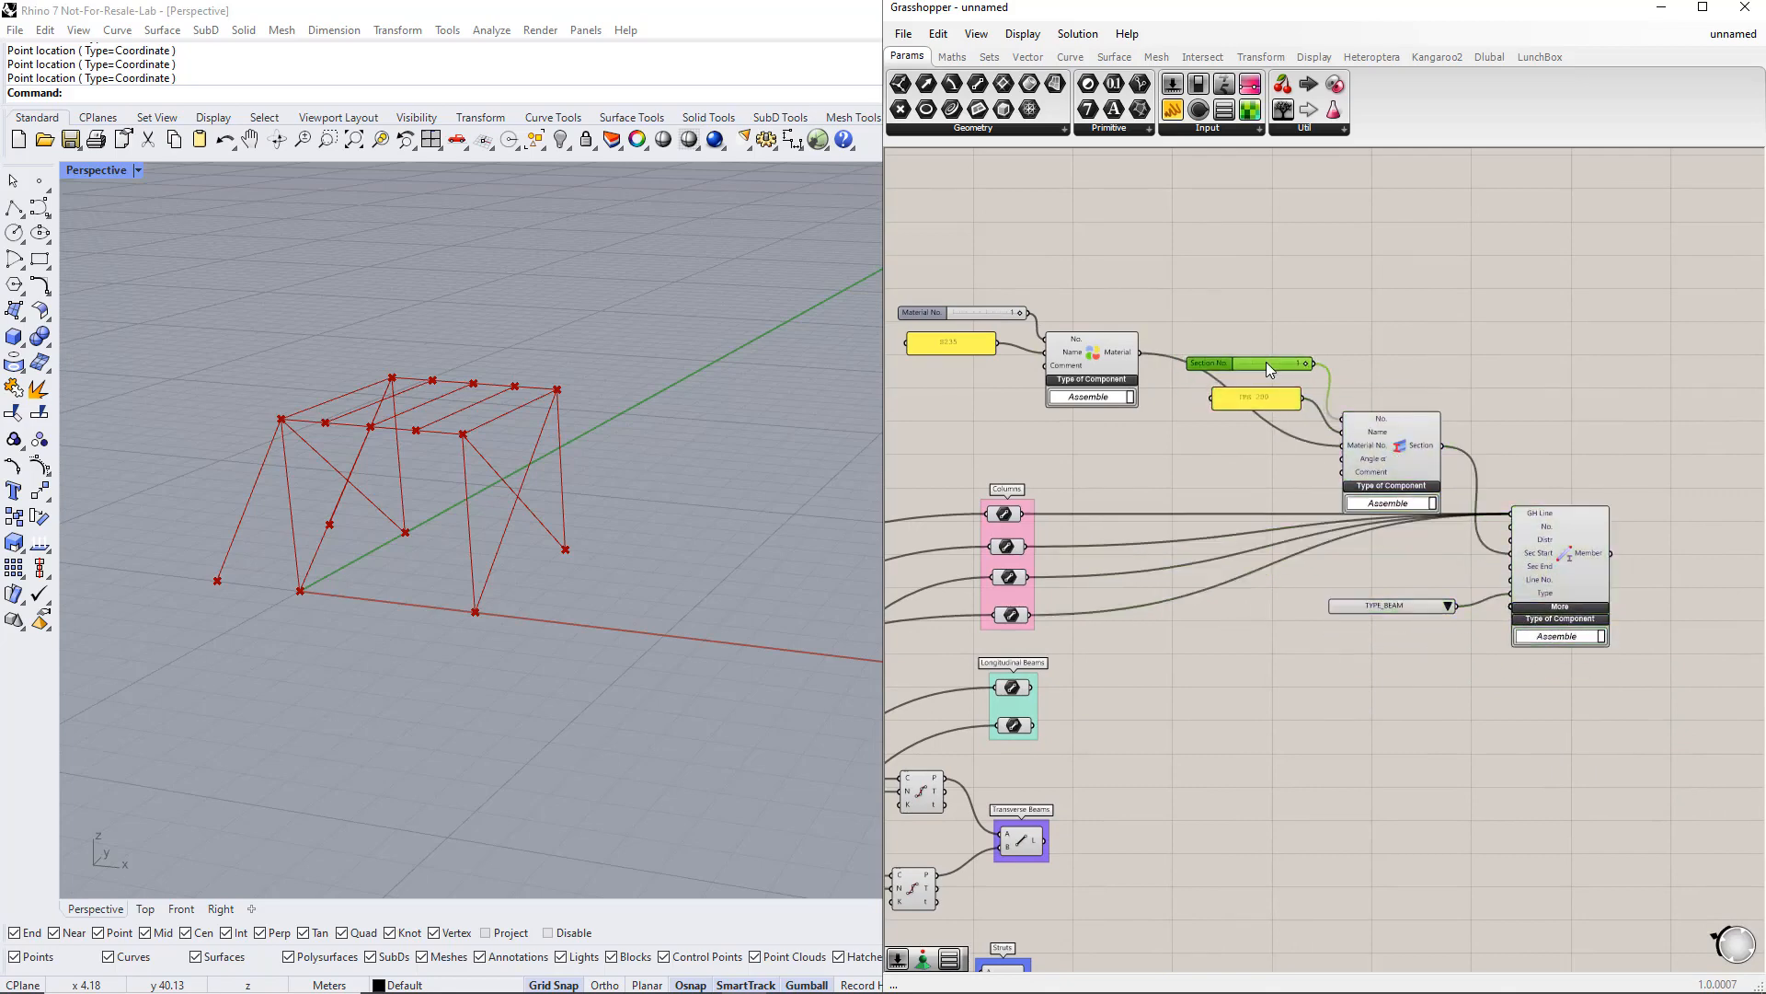
pyautogui.click(1470, 716)
pyautogui.moveTo(1470, 714); pyautogui.dragTo(1362, 678, button='right')
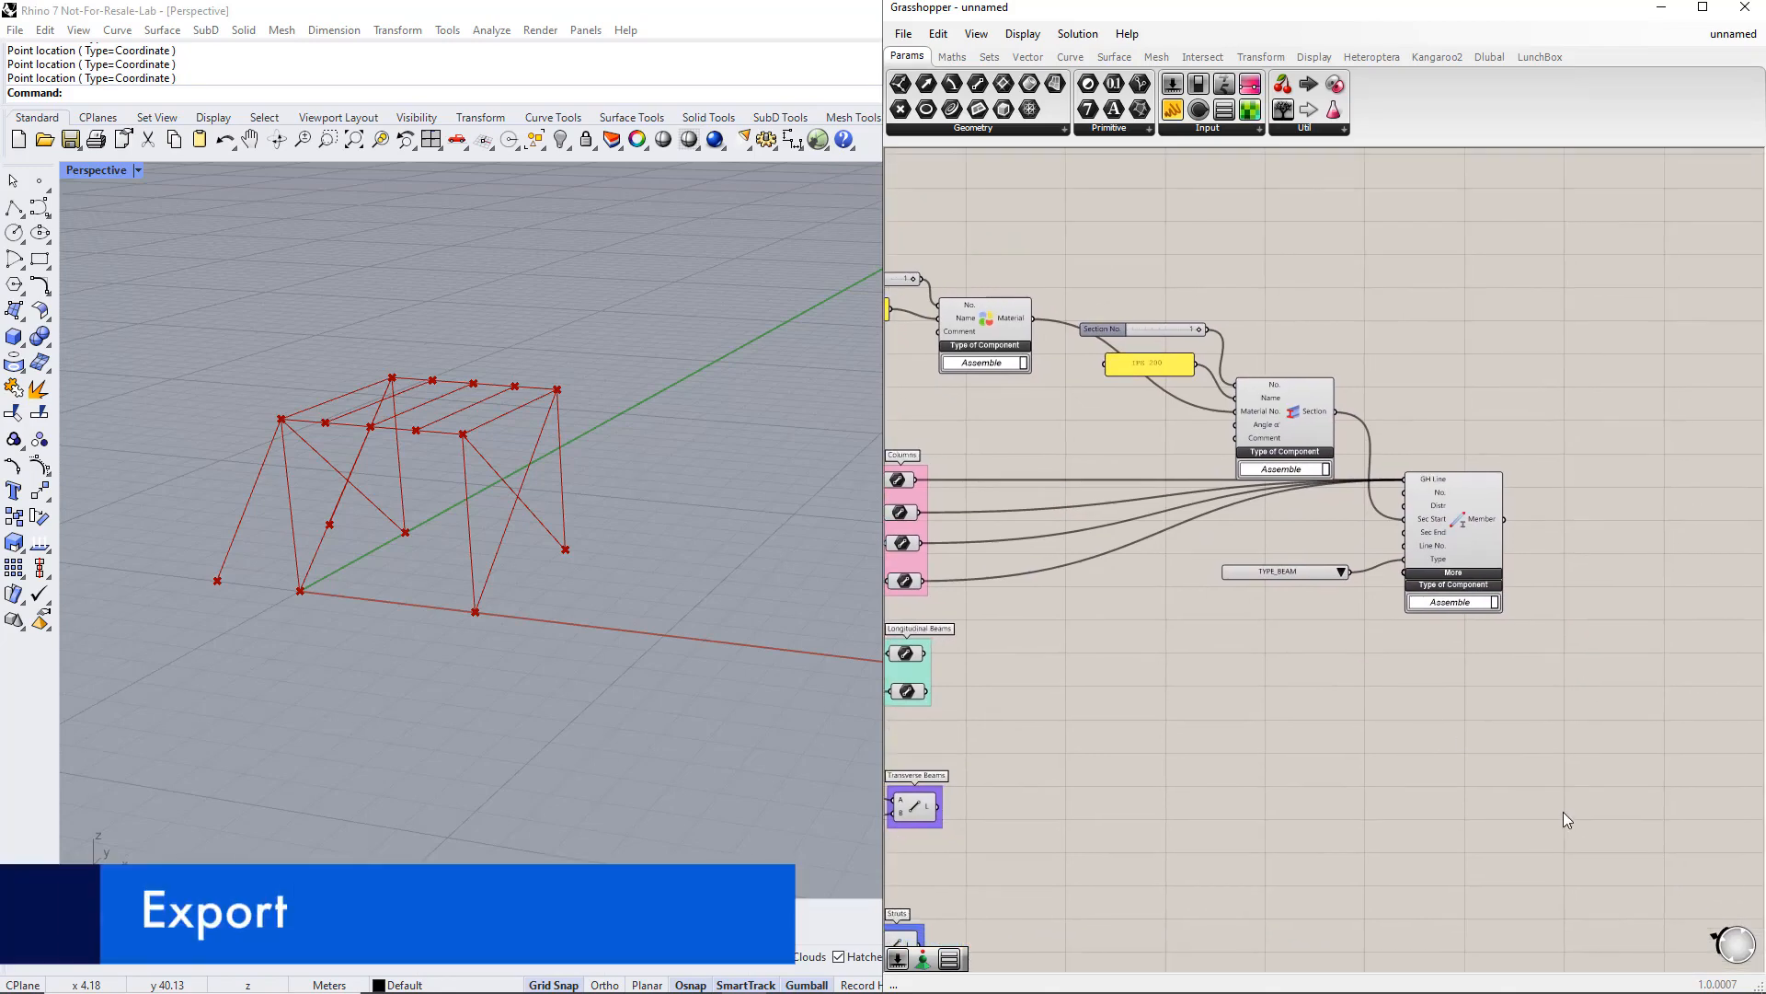
# Step: Add an RFEM 6 Export component to the canvas and position it below the Member component
pyautogui.scroll(-1, 1620, 797)
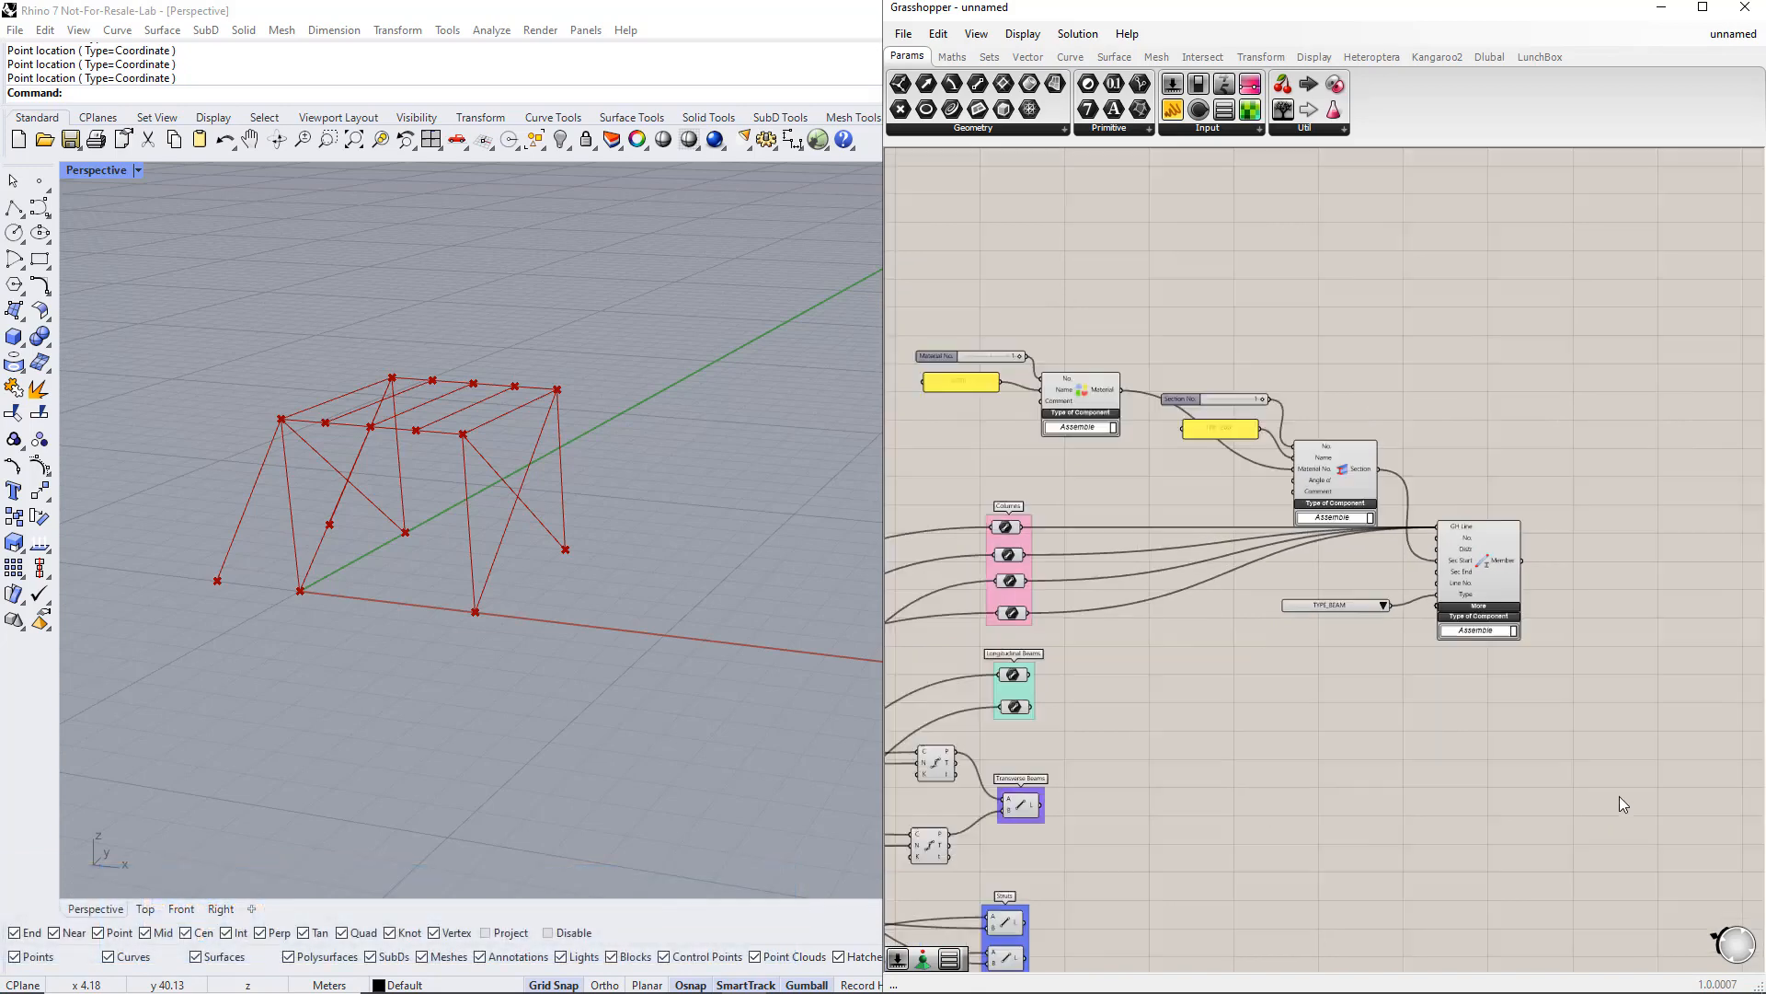
pyautogui.moveTo(1619, 798); pyautogui.dragTo(1533, 693, button='right')
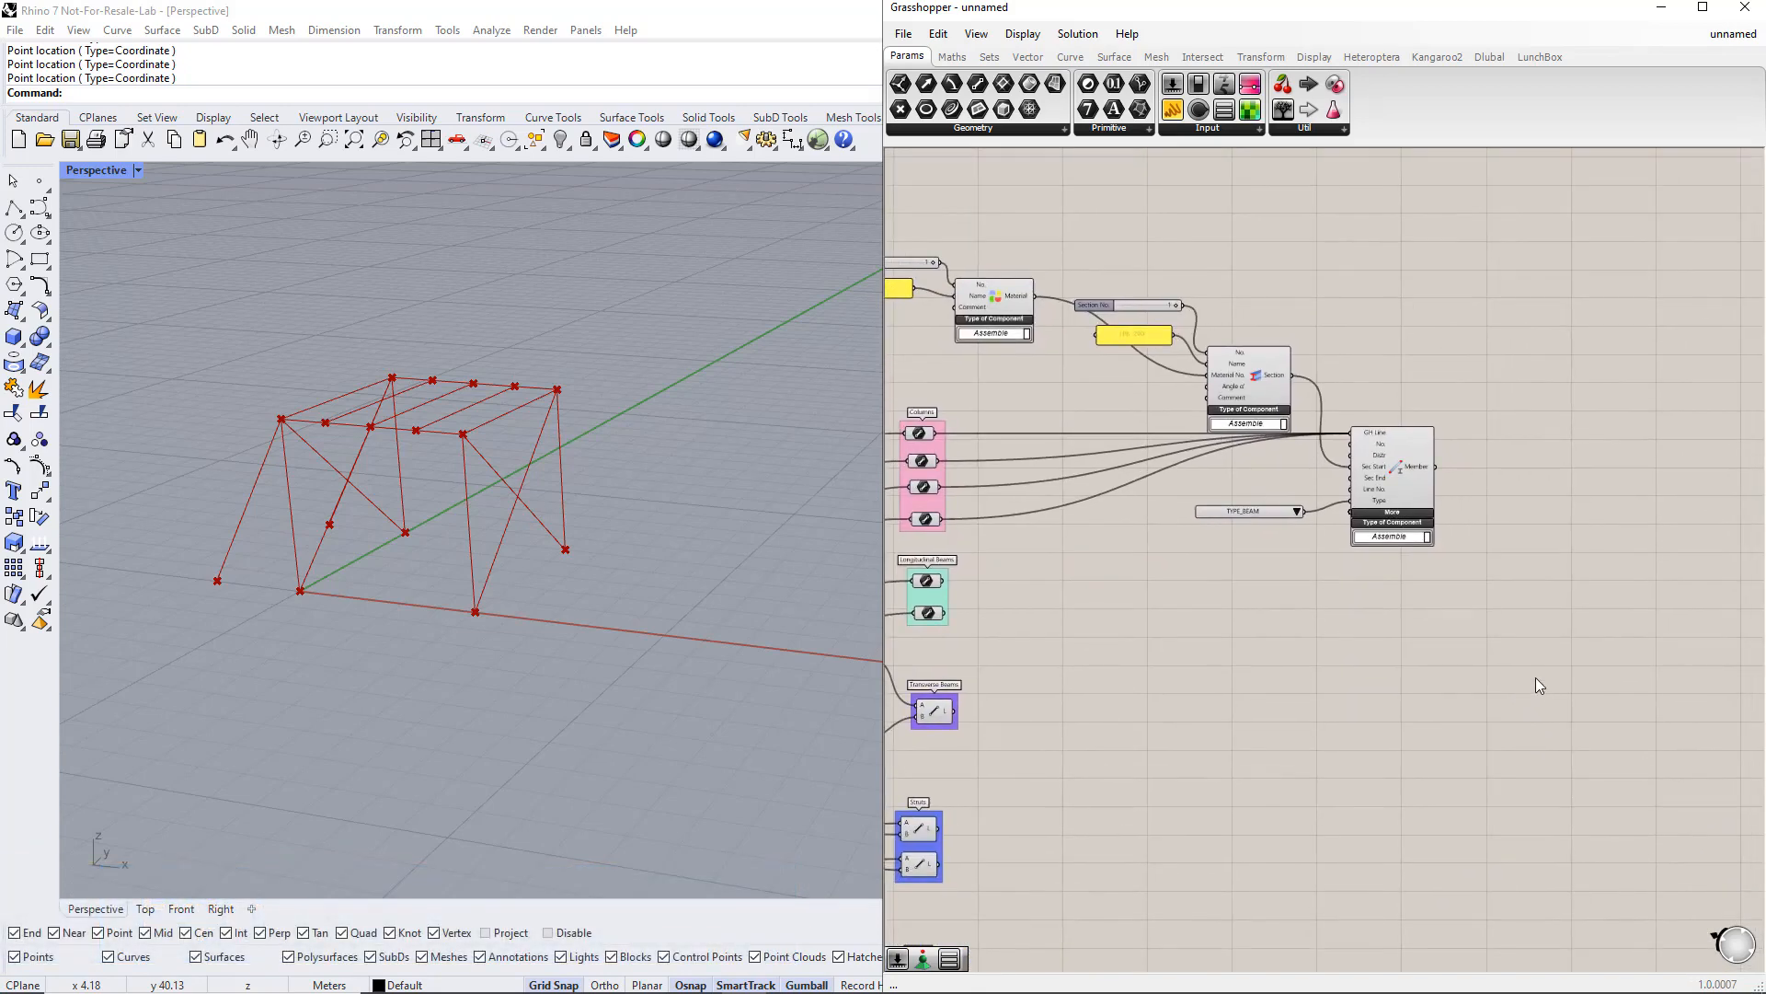
pyautogui.doubleClick(1536, 677)
pyautogui.write('export')
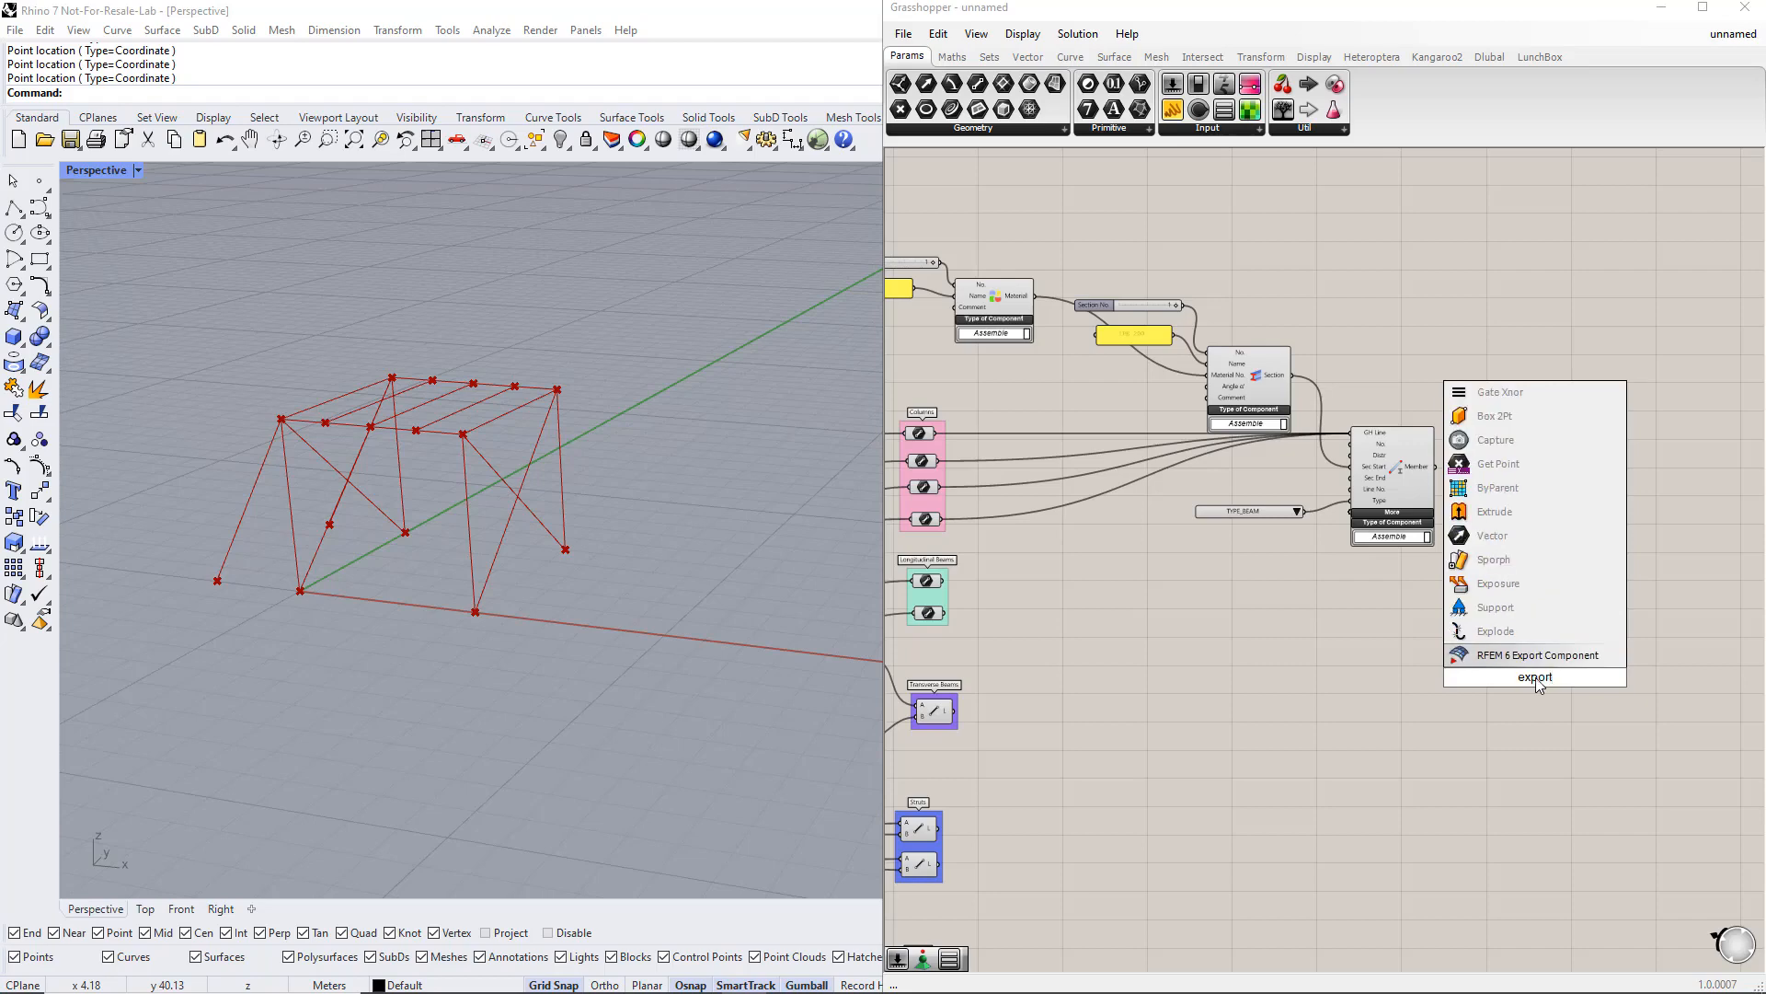
pyautogui.press('Return')
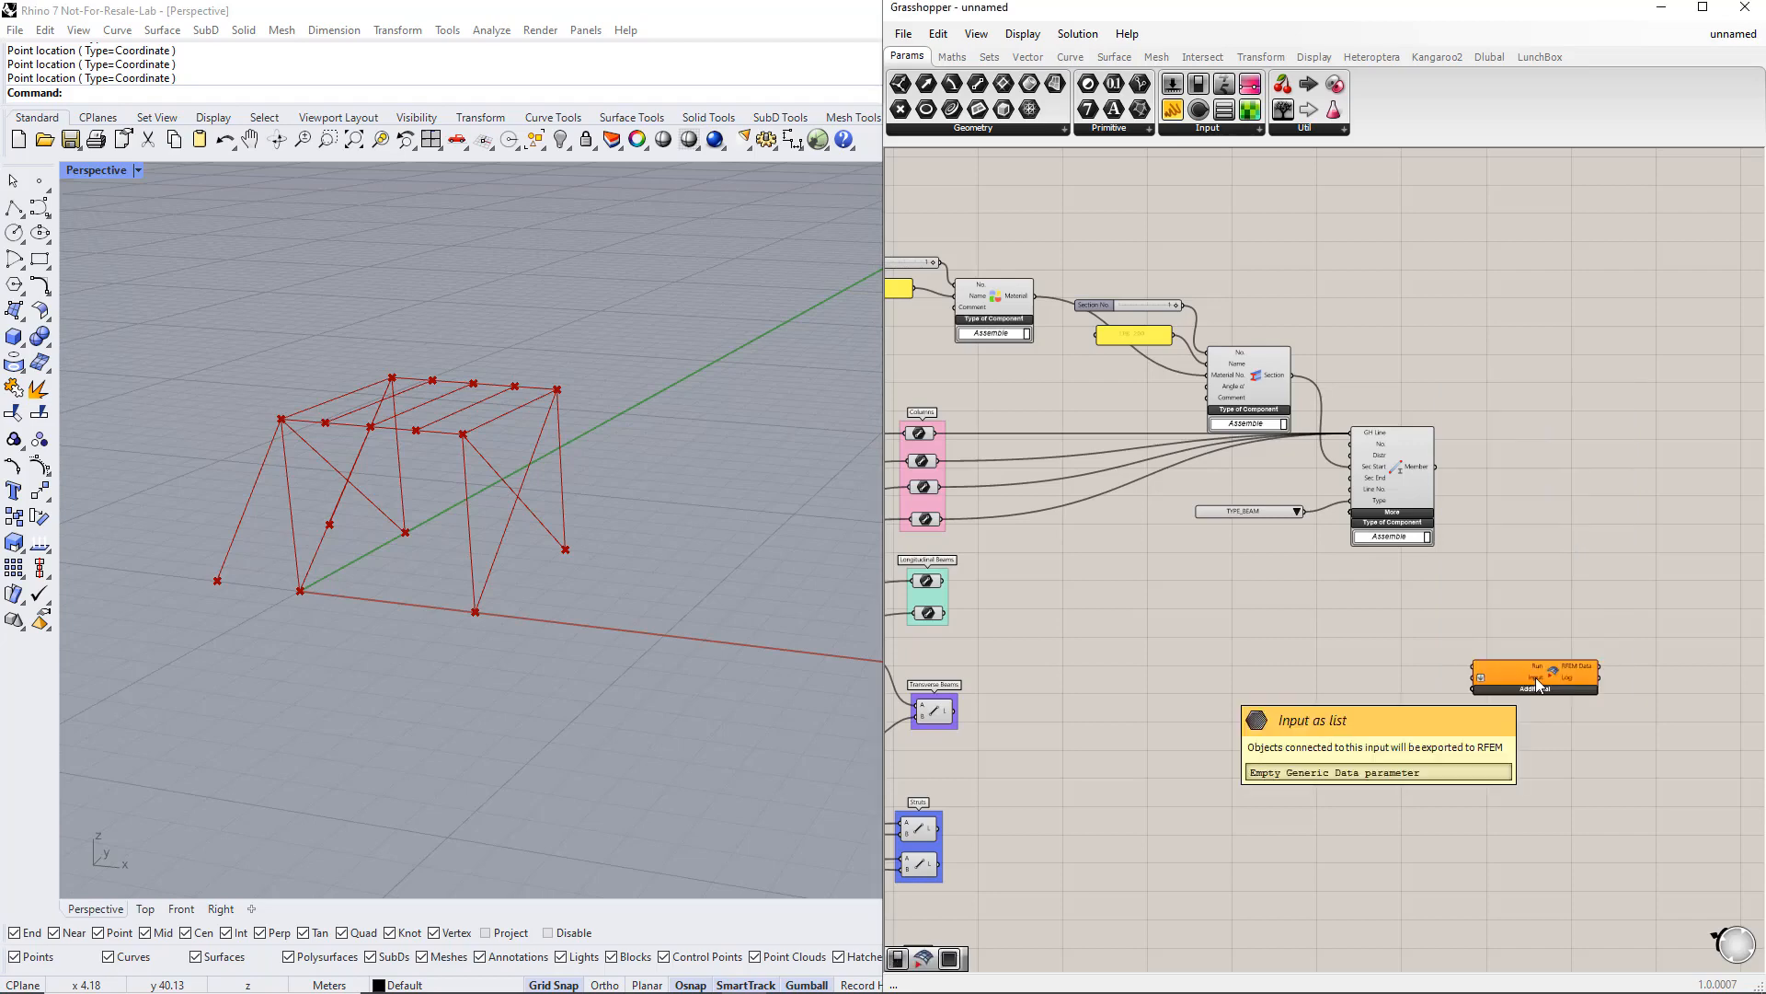
pyautogui.click(1533, 689)
pyautogui.moveTo(1511, 713); pyautogui.dragTo(1573, 715)
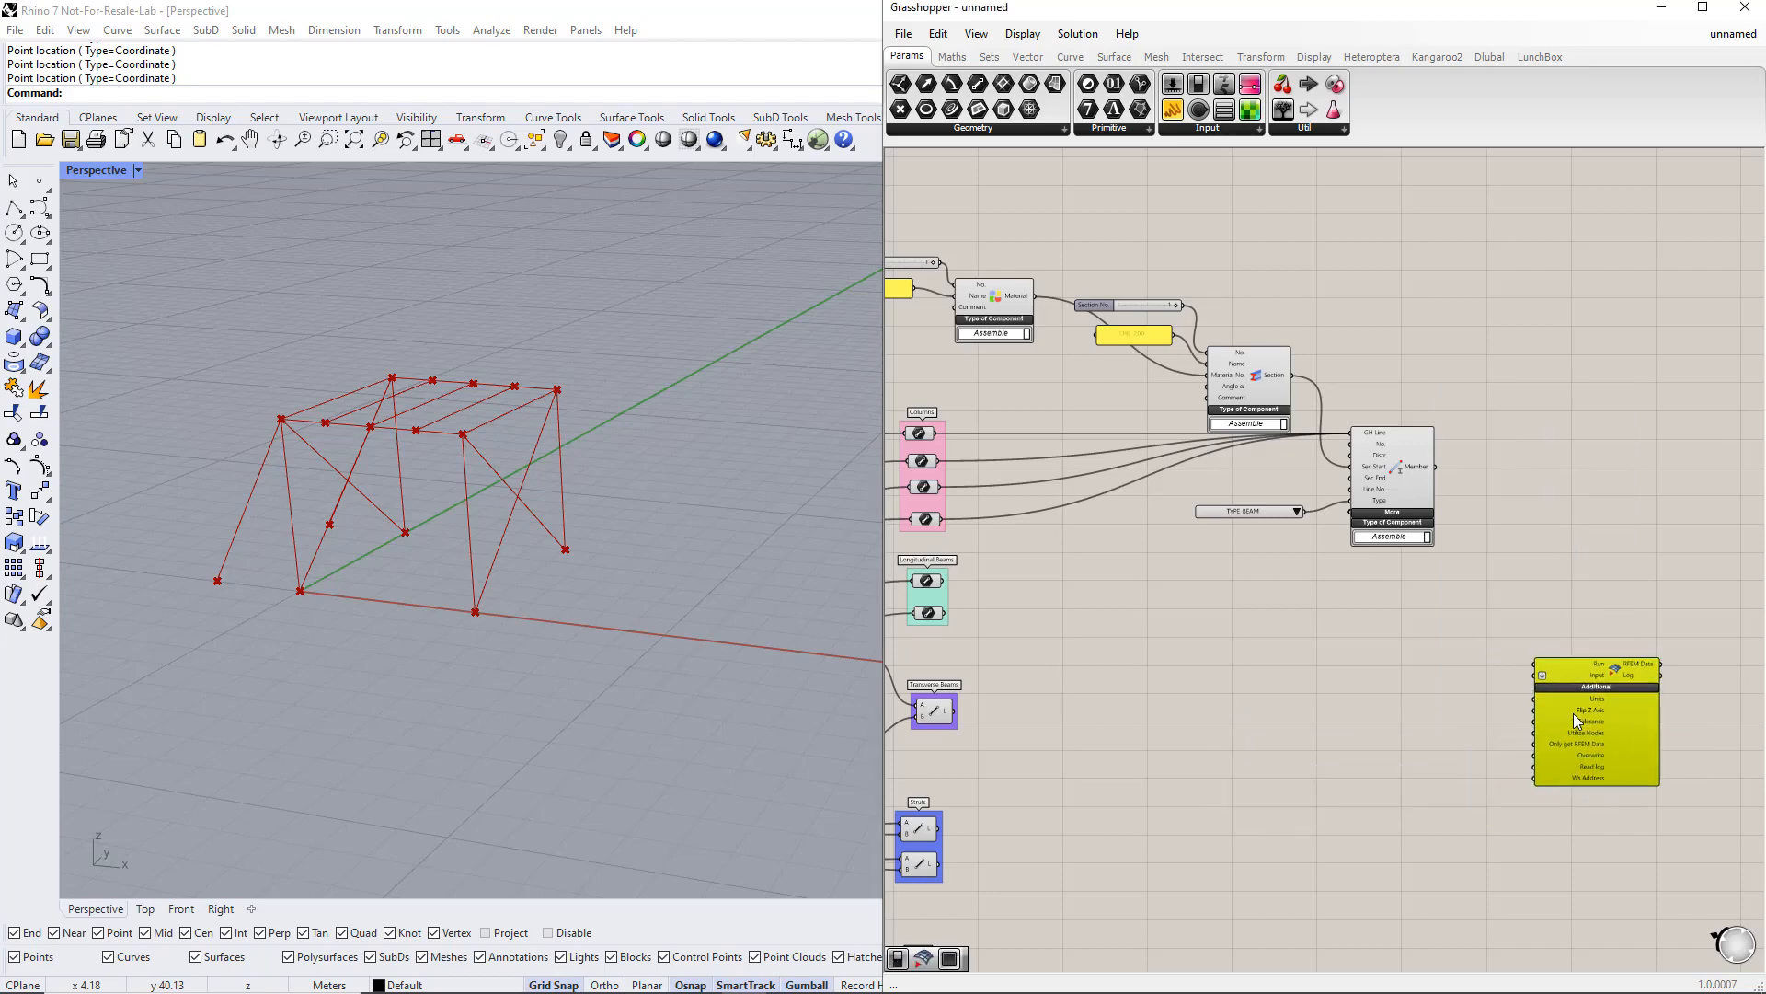
# Step: Add a Button and connect it to the export component's Run input
pyautogui.doubleClick(1504, 585)
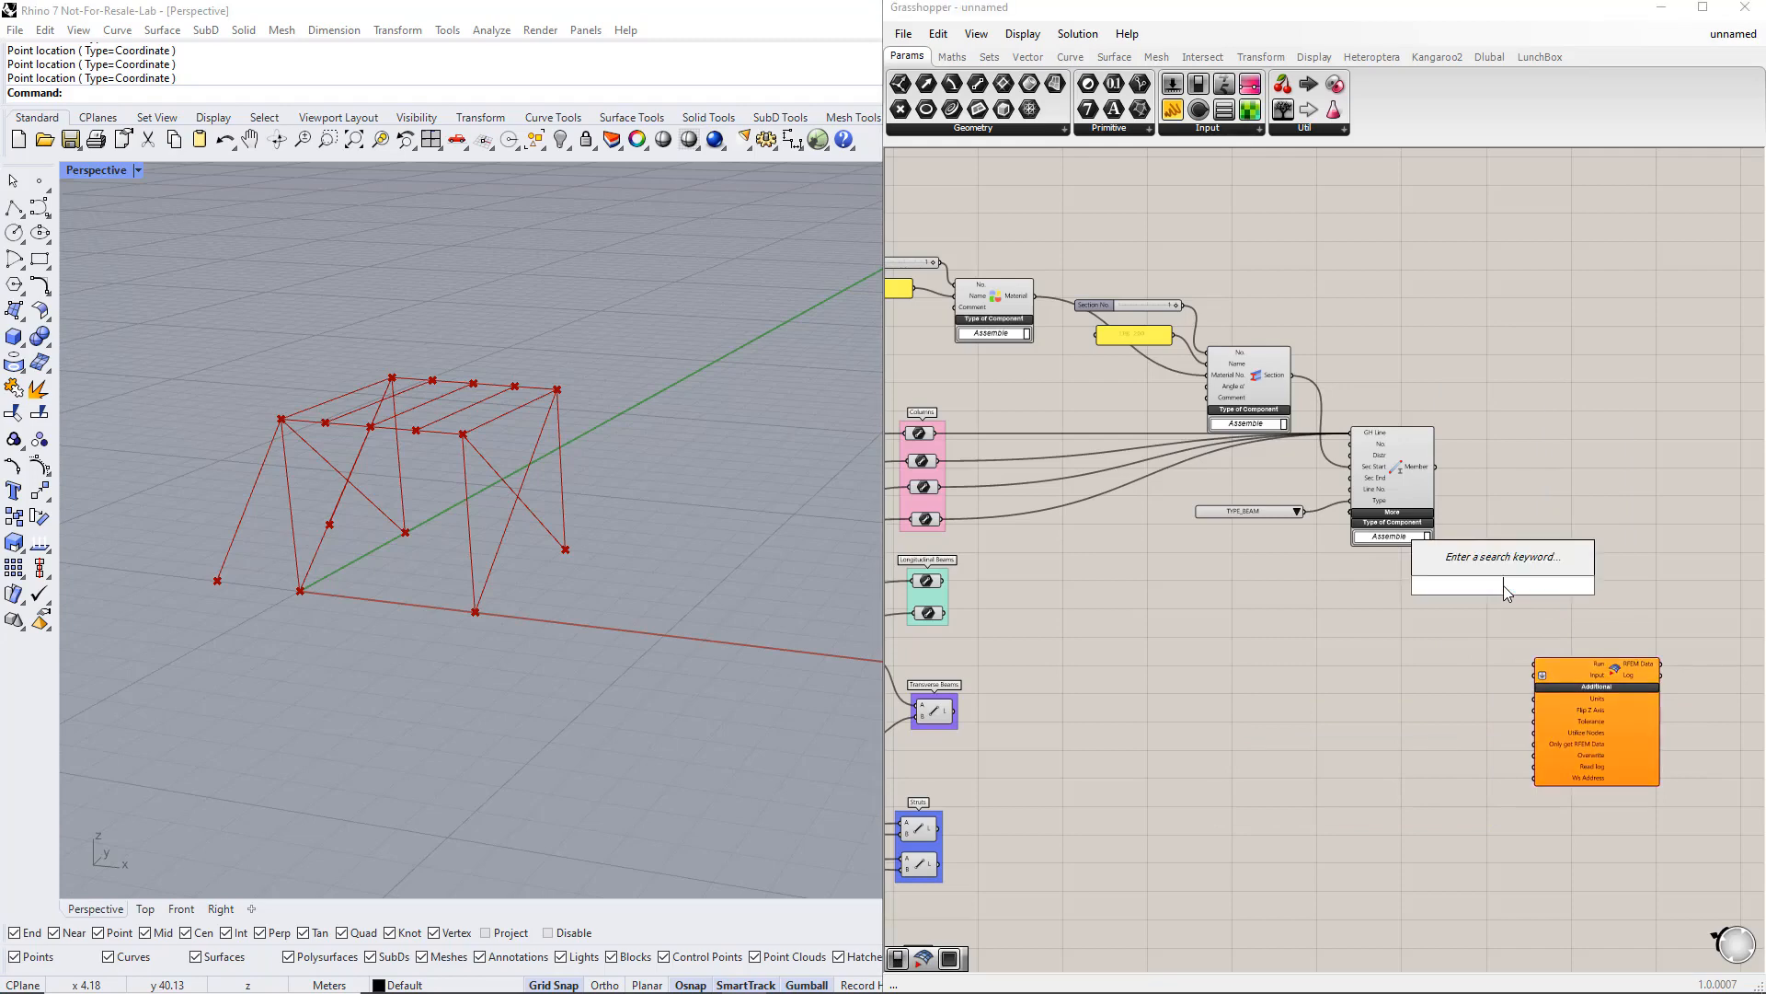
pyautogui.write('button')
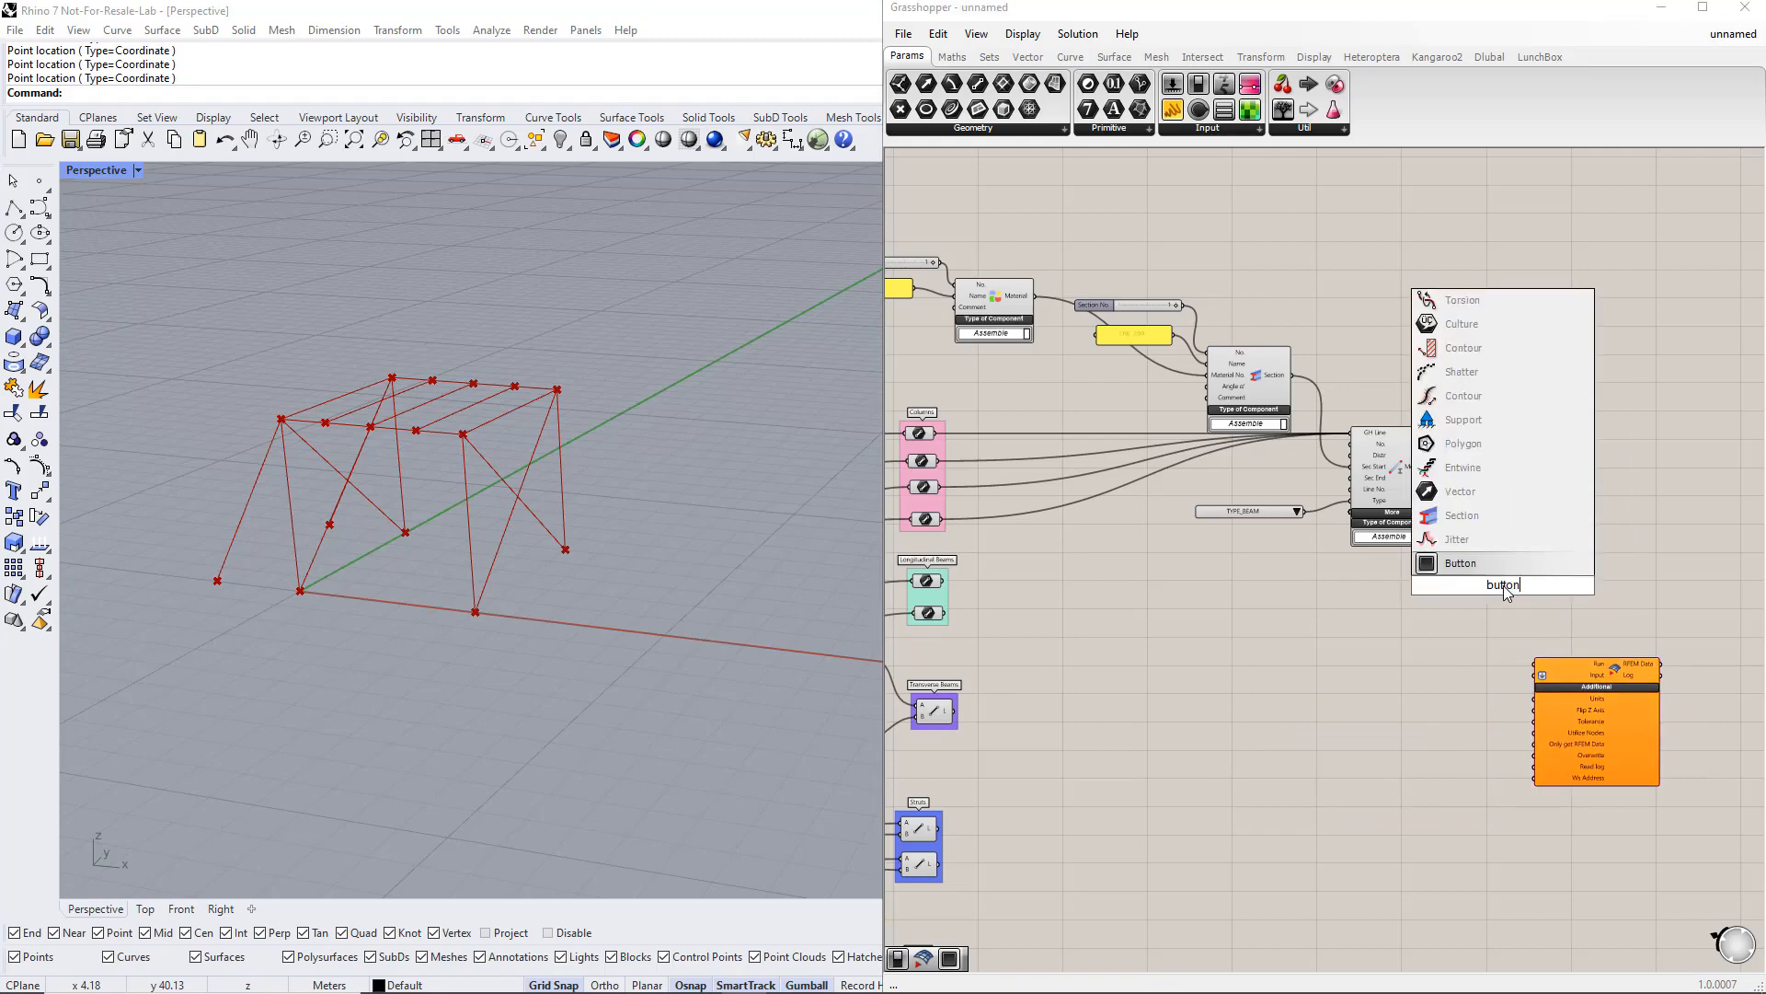
pyautogui.press('Return')
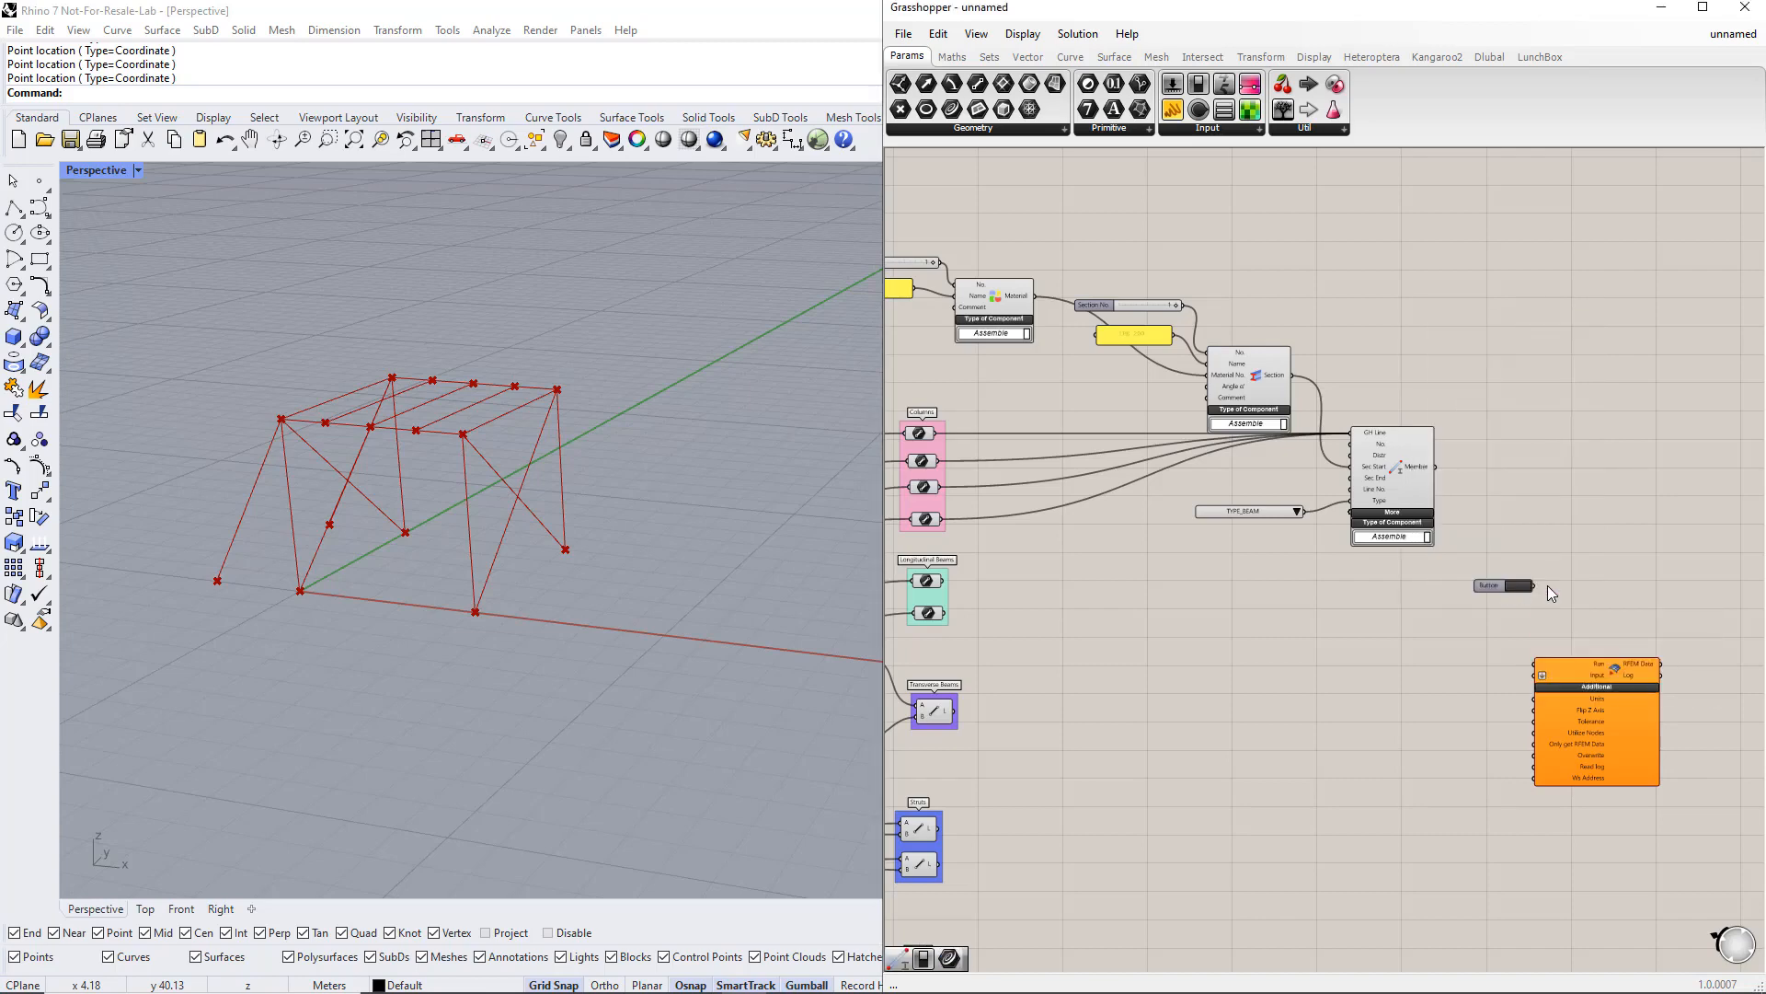
pyautogui.moveTo(1534, 587); pyautogui.dragTo(1534, 663)
# Step: Add a Boolean Toggle, connect it to the export component's Overwrite input and switch it to True
pyautogui.doubleClick(1470, 826)
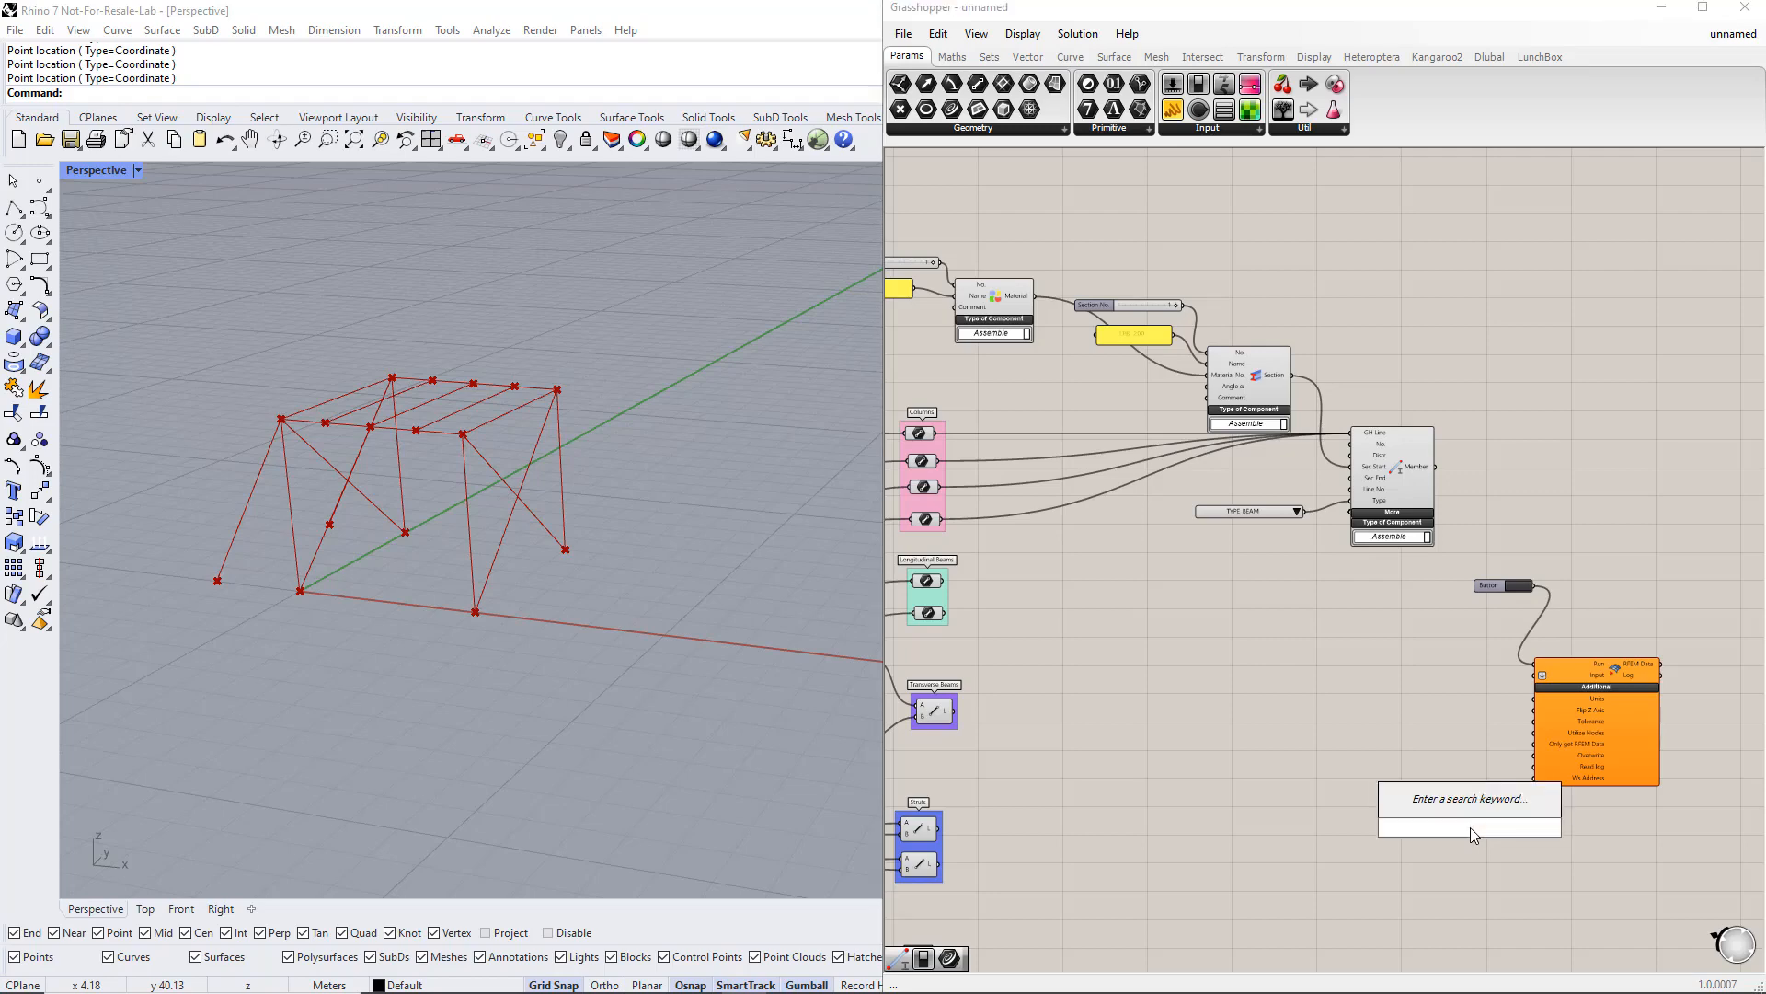
pyautogui.write('boolean')
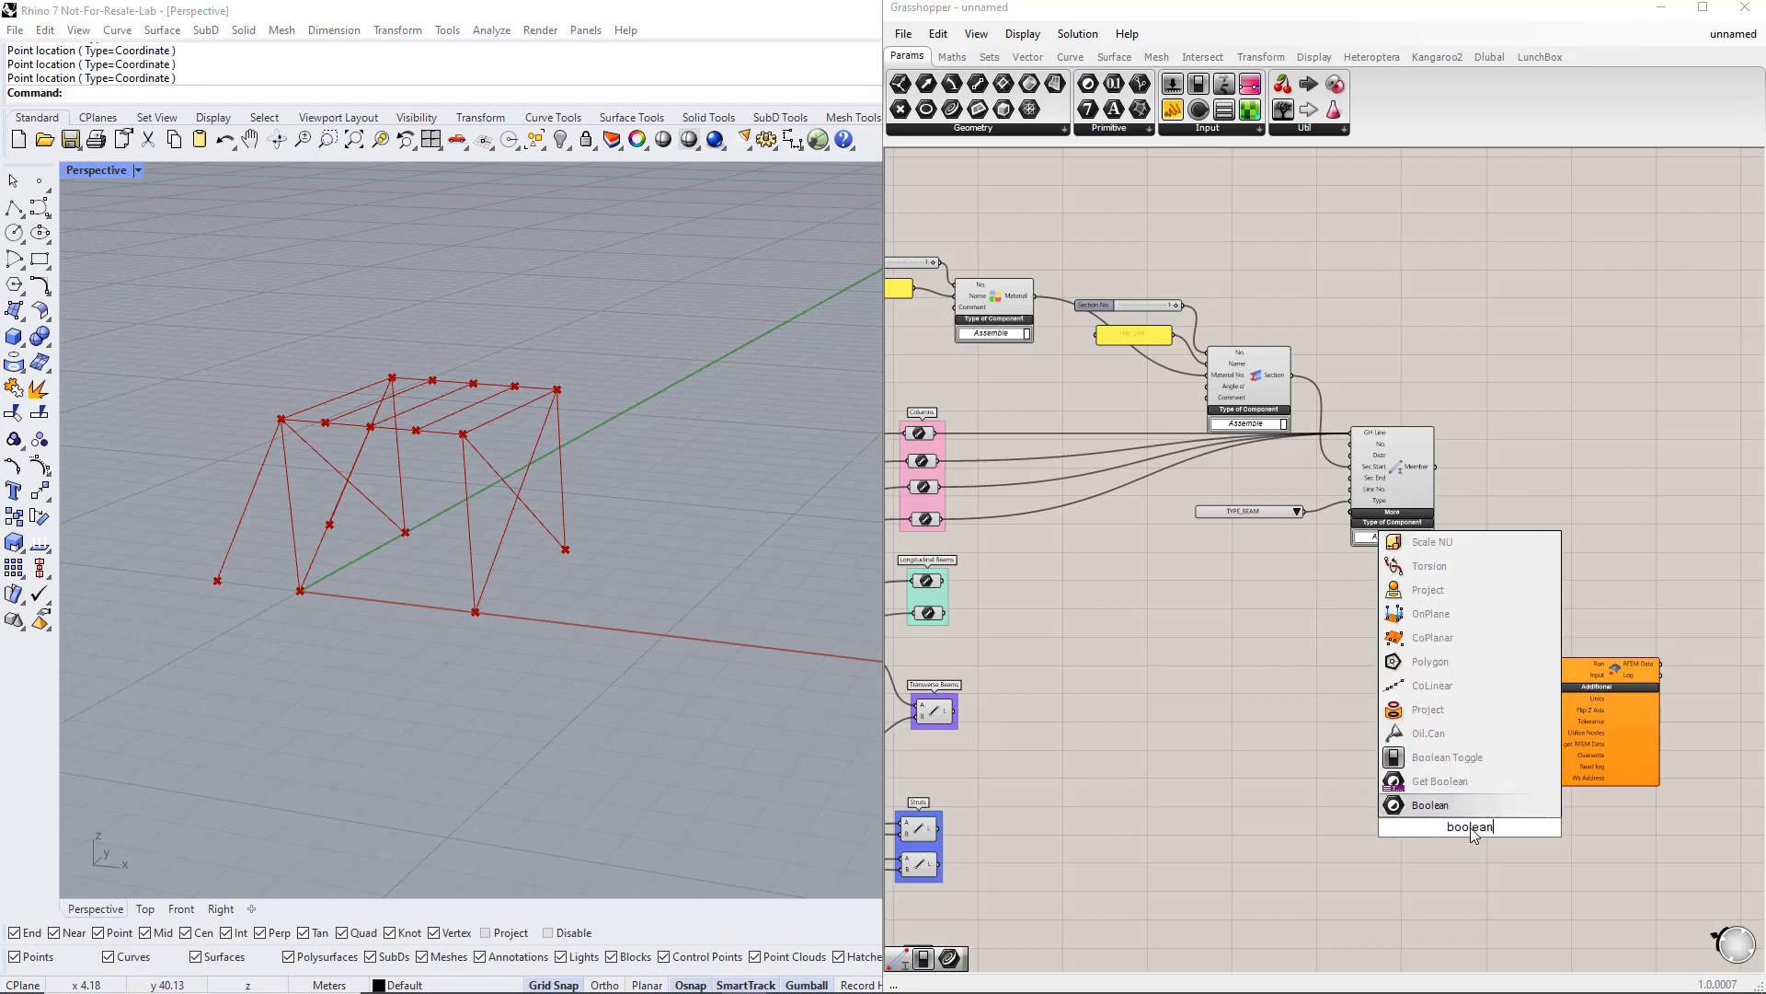
pyautogui.write(' togg')
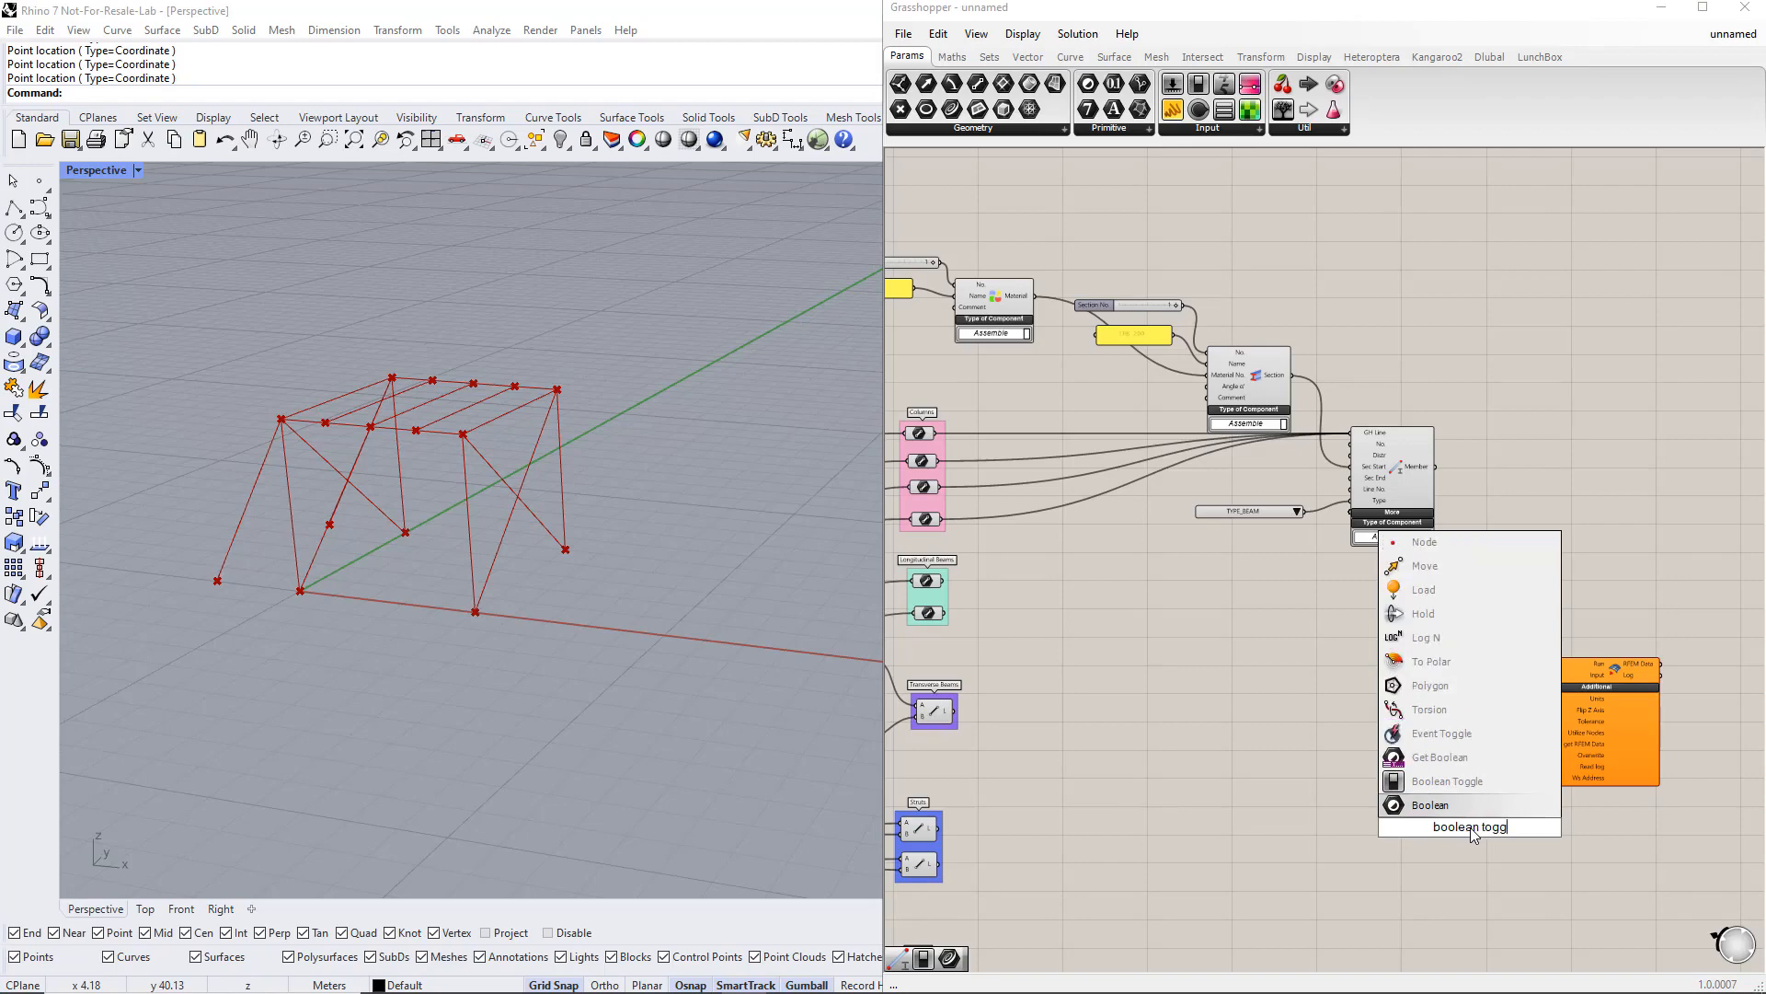
pyautogui.click(1449, 784)
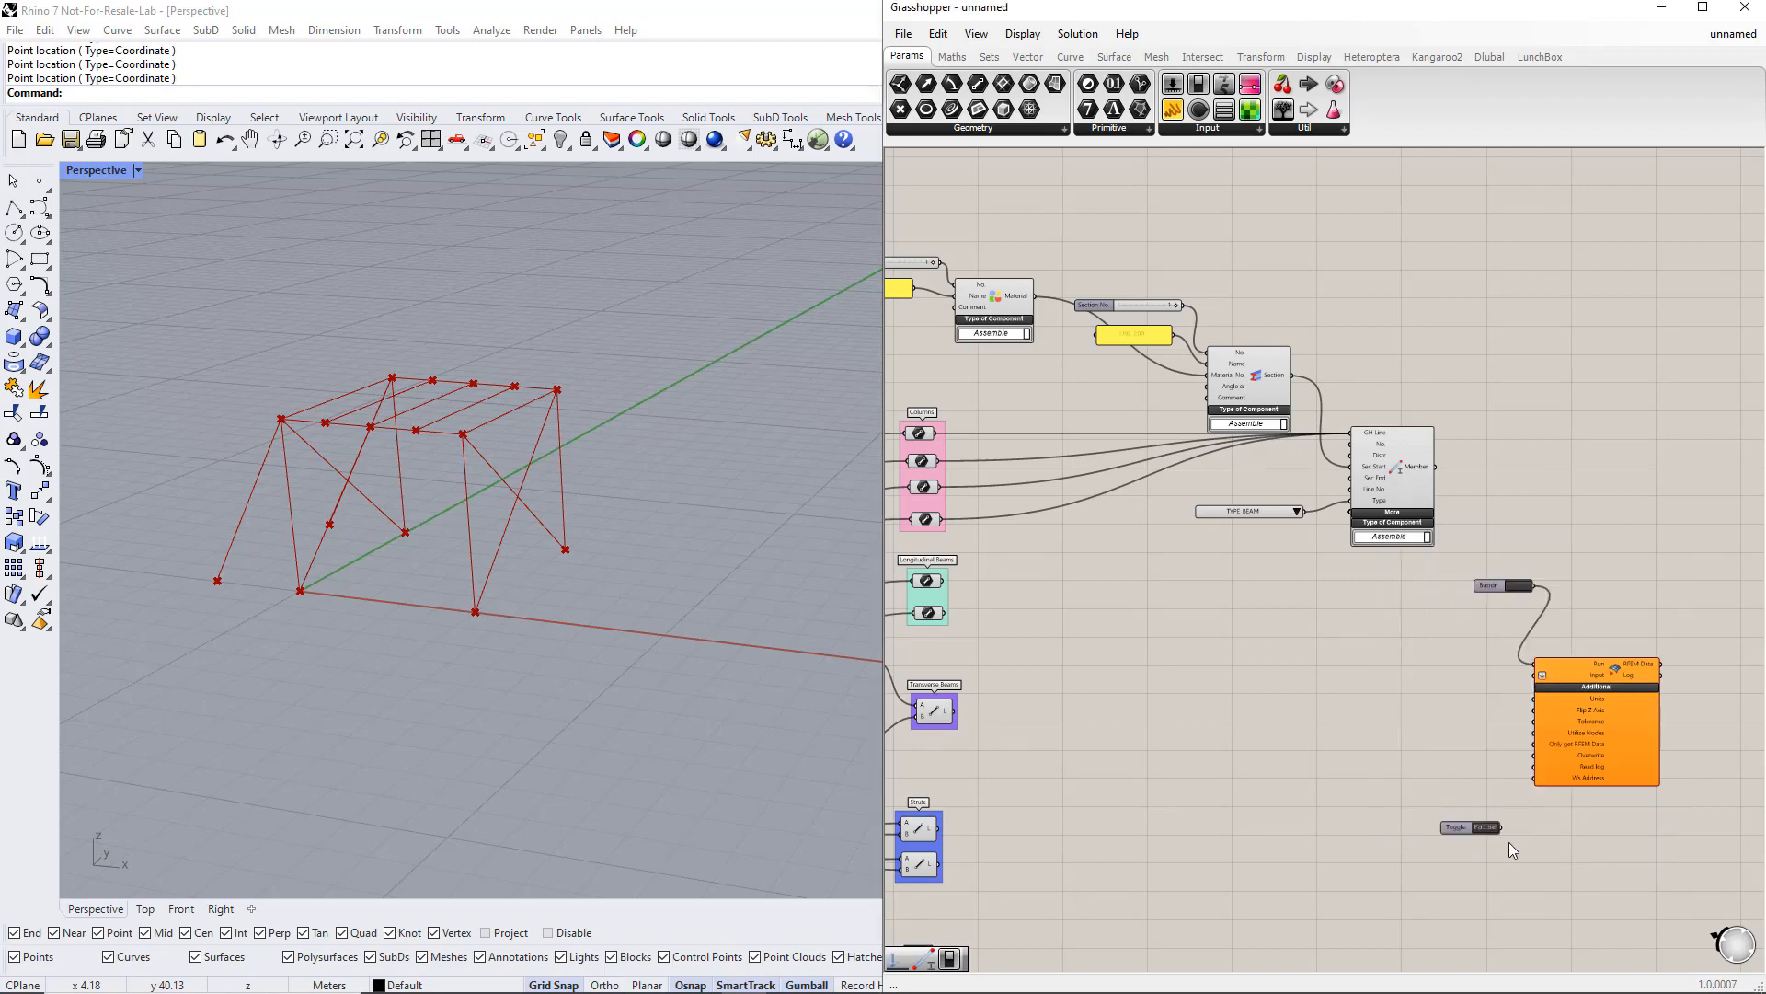
pyautogui.moveTo(1501, 827); pyautogui.dragTo(1533, 767)
pyautogui.doubleClick(1486, 828)
# Step: Arrange the Button, Boolean Toggle and export component together and group them
pyautogui.moveTo(1615, 874); pyautogui.dragTo(1481, 567)
pyautogui.moveTo(1568, 756); pyautogui.dragTo(1584, 755)
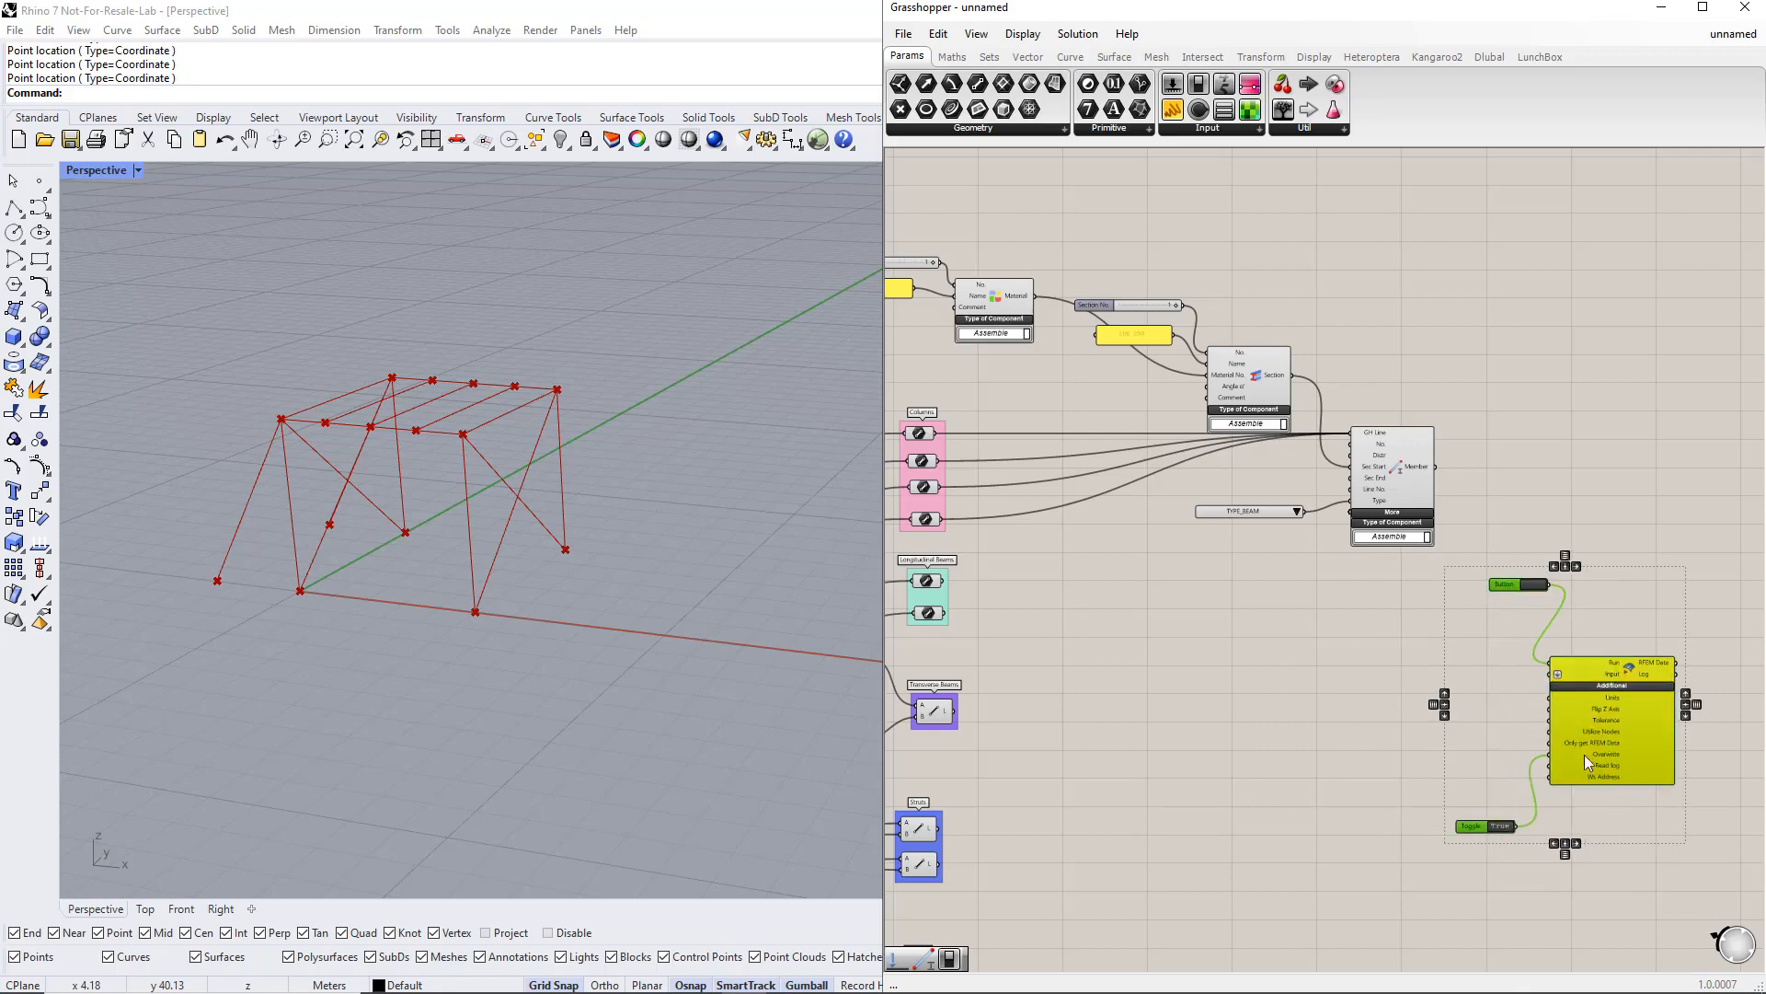
pyautogui.click(1471, 850)
pyautogui.moveTo(1466, 826); pyautogui.dragTo(1490, 804)
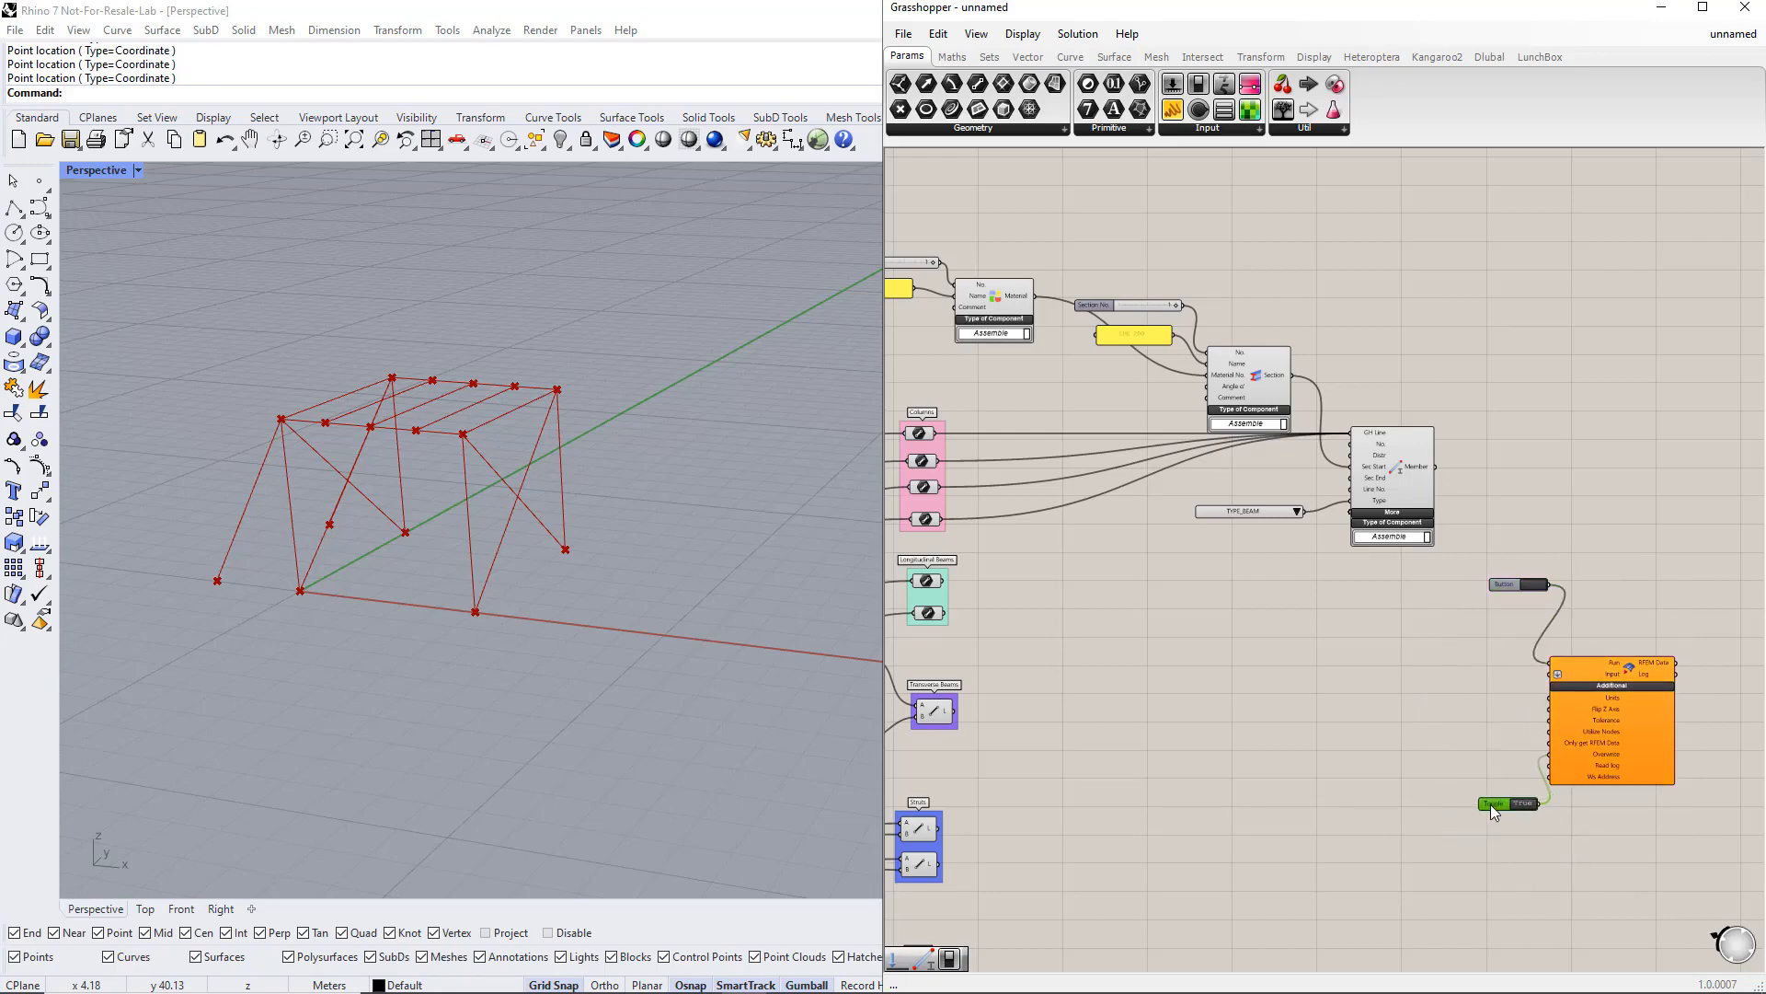
pyautogui.moveTo(1516, 583); pyautogui.dragTo(1693, 870)
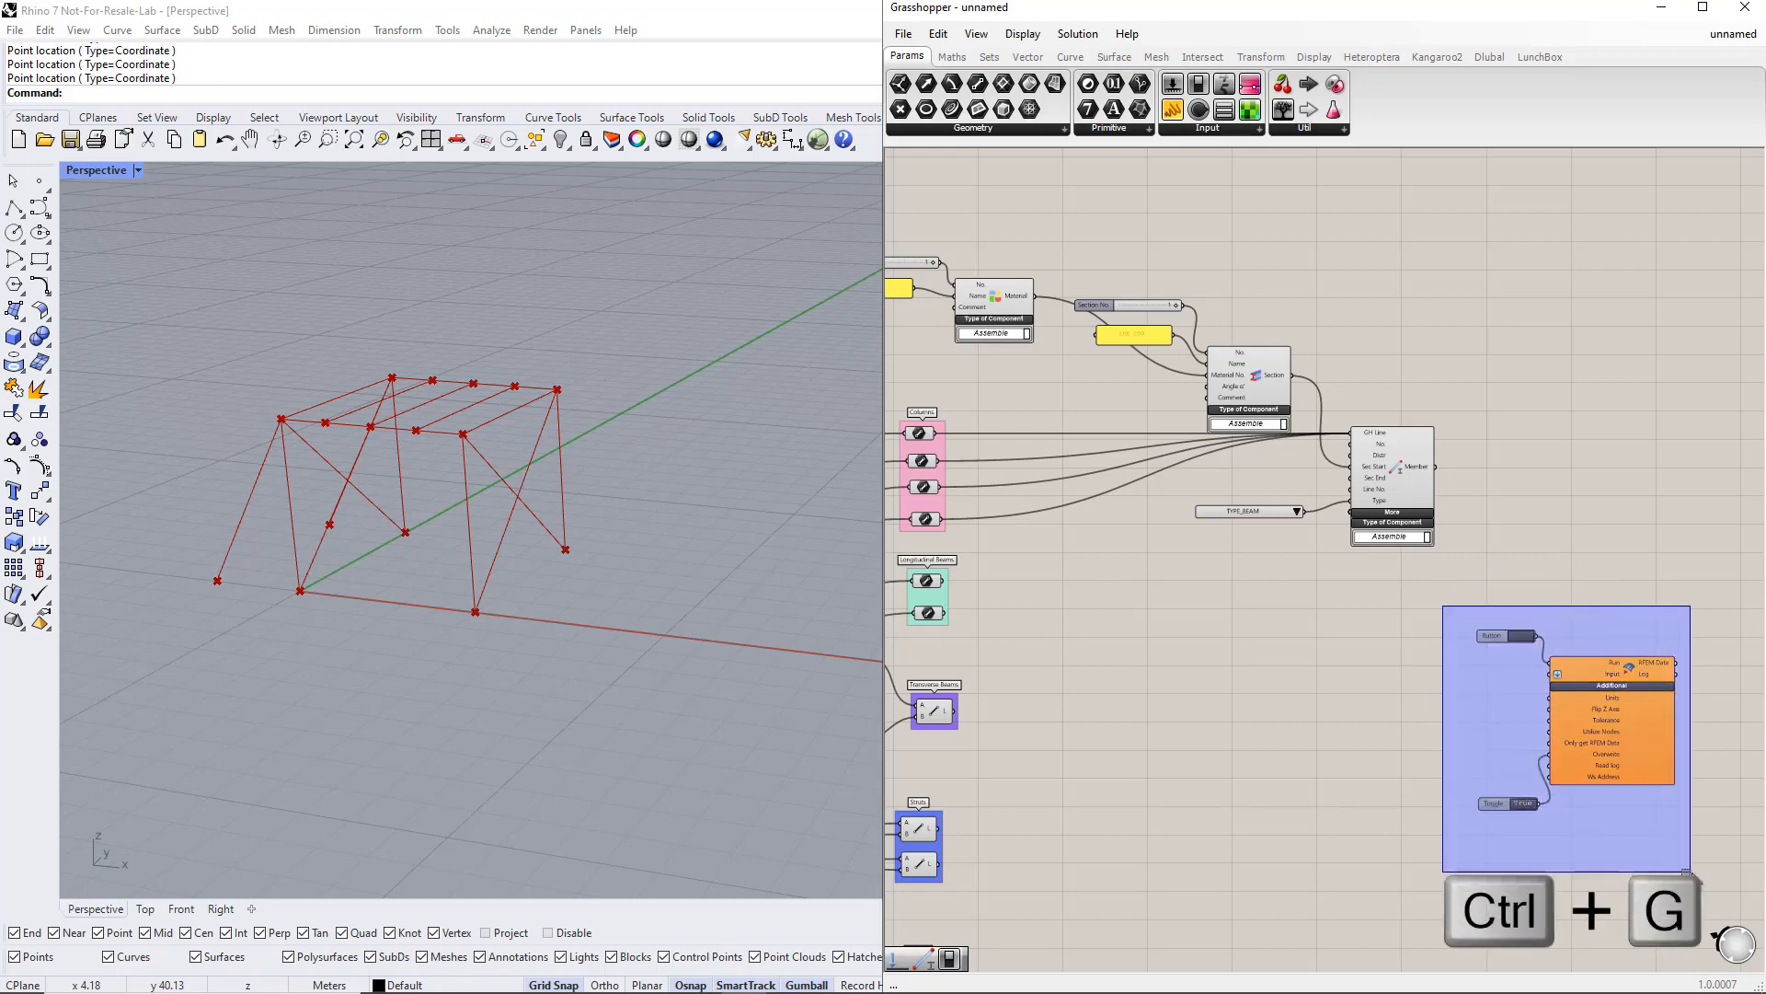
pyautogui.hotkey('ctrl', 'g')
pyautogui.moveTo(1518, 736); pyautogui.dragTo(1568, 742)
pyautogui.click(1477, 737)
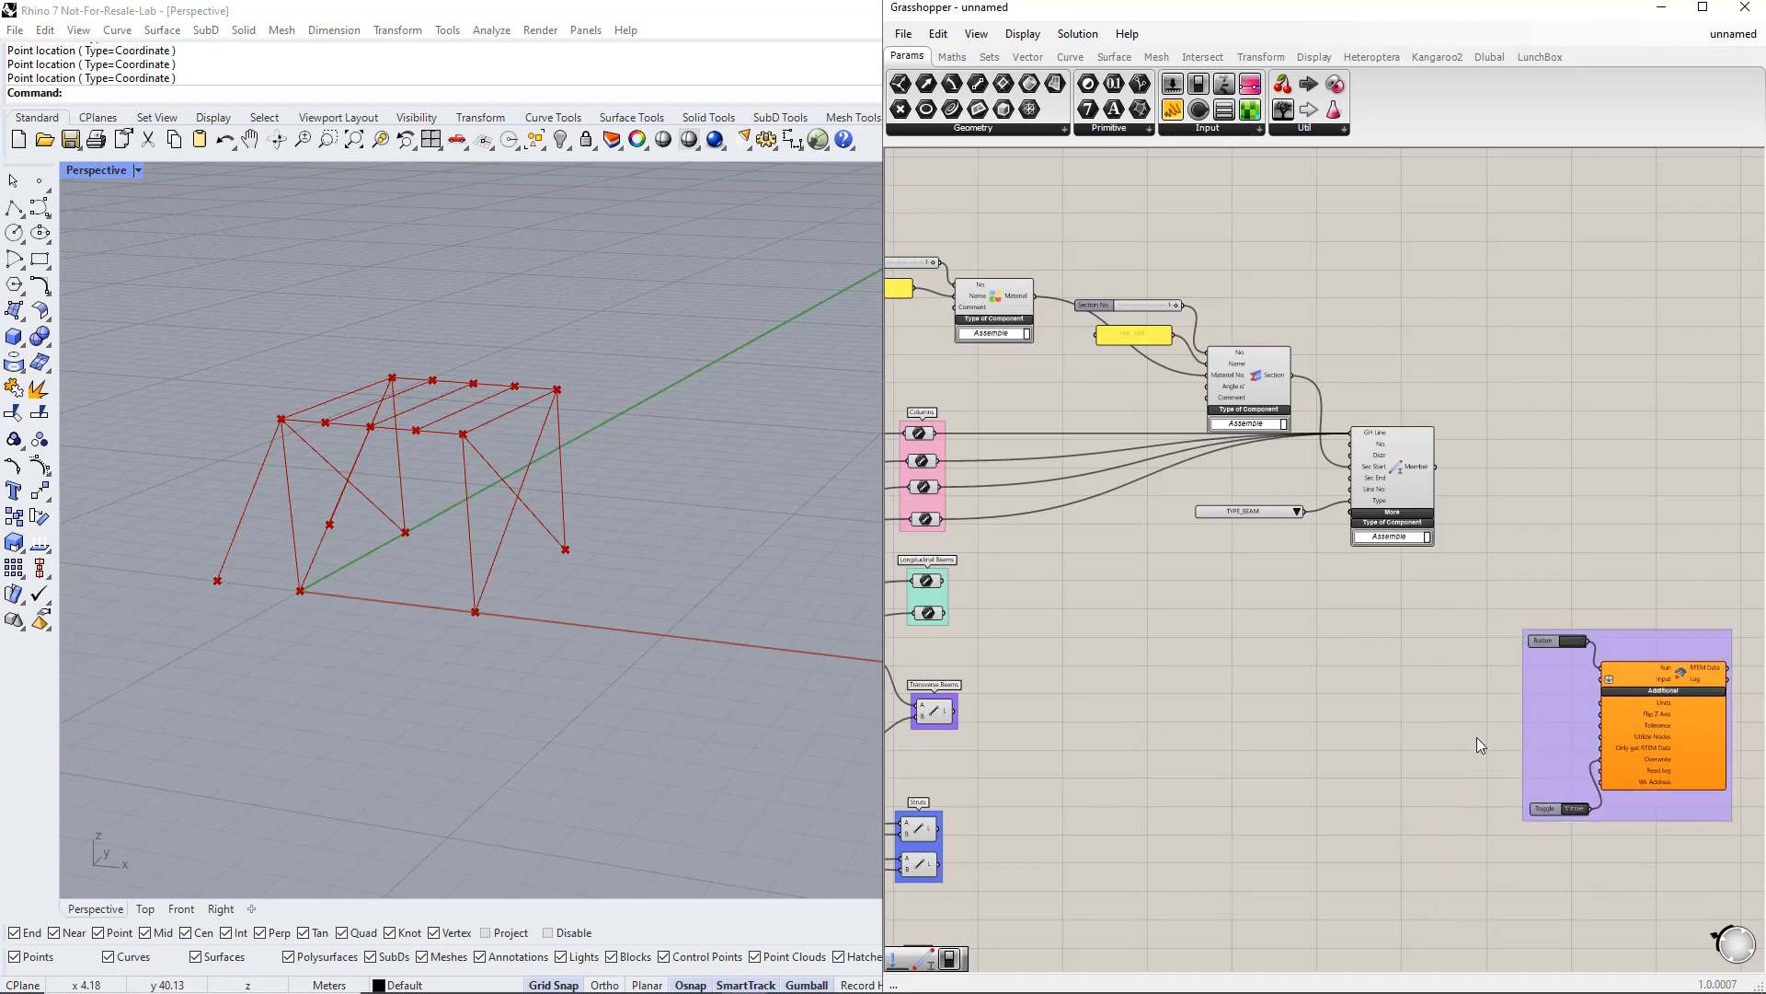
# Step: Connect the Member, Section and Material outputs to the export component's Input
pyautogui.moveTo(1437, 466); pyautogui.dragTo(1609, 679)
pyautogui.keyDown('shift'); pyautogui.moveTo(1293, 375); pyautogui.dragTo(1604, 679); pyautogui.keyUp('shift')
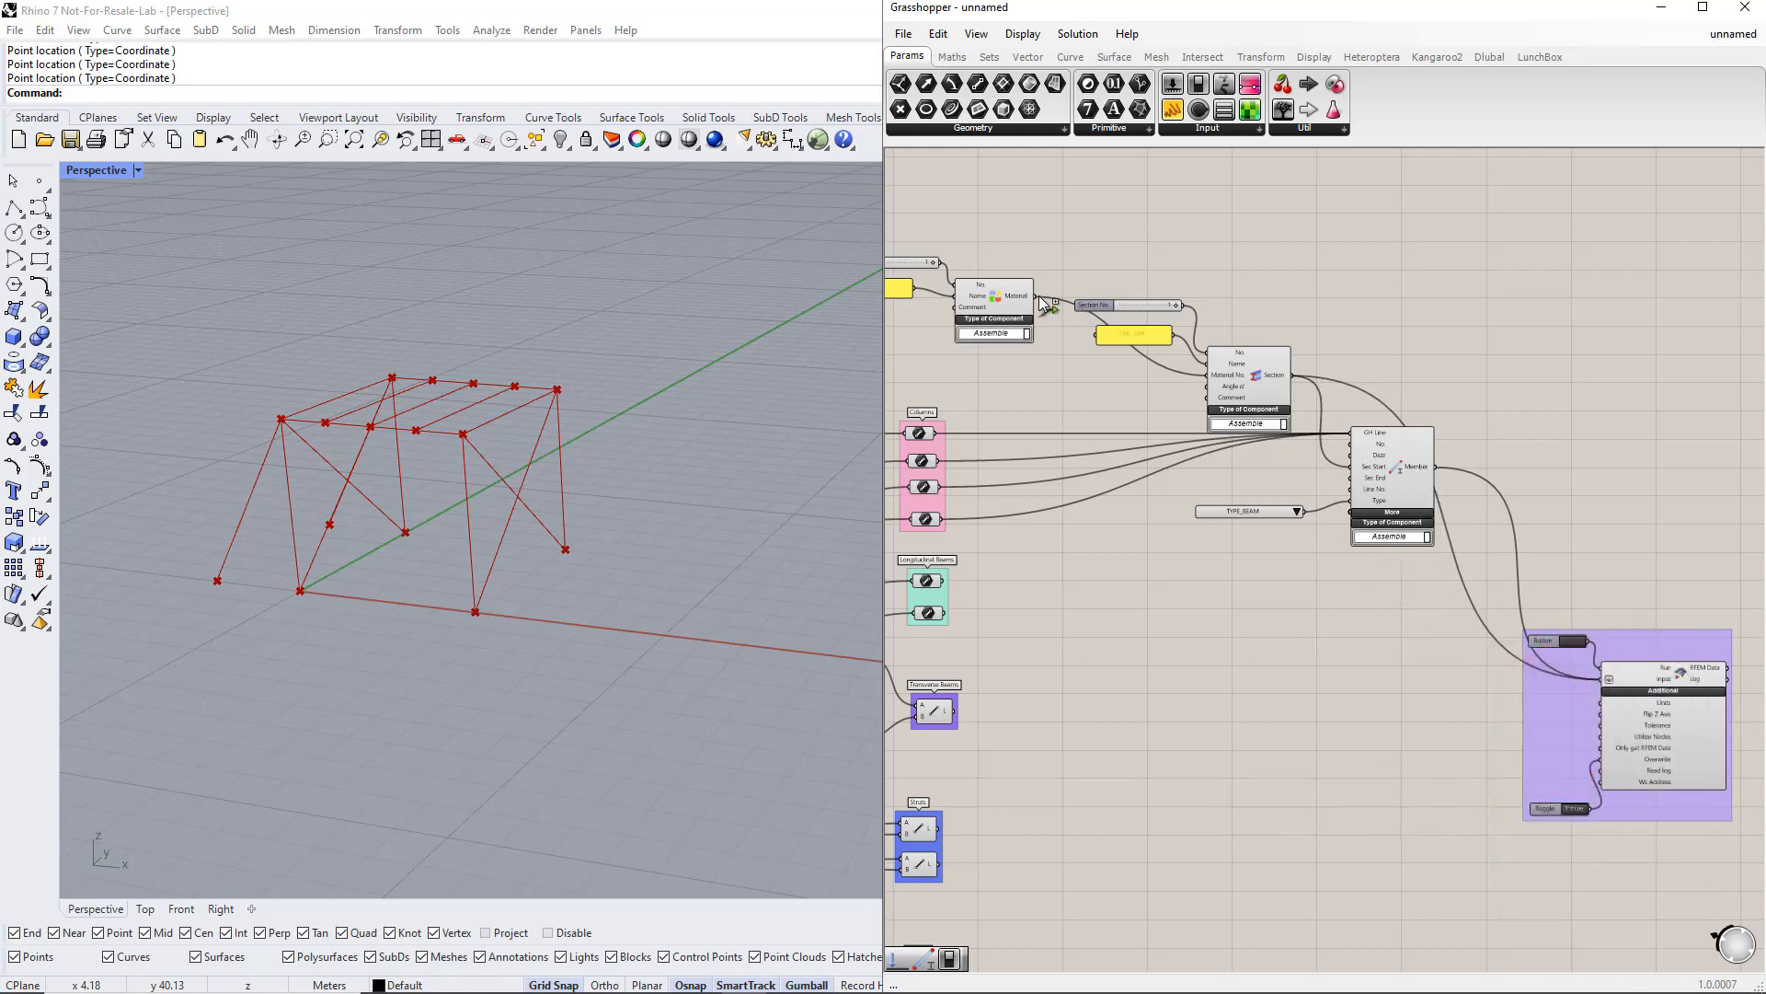
pyautogui.keyDown('shift'); pyautogui.moveTo(1040, 296); pyautogui.dragTo(1596, 690); pyautogui.keyUp('shift')
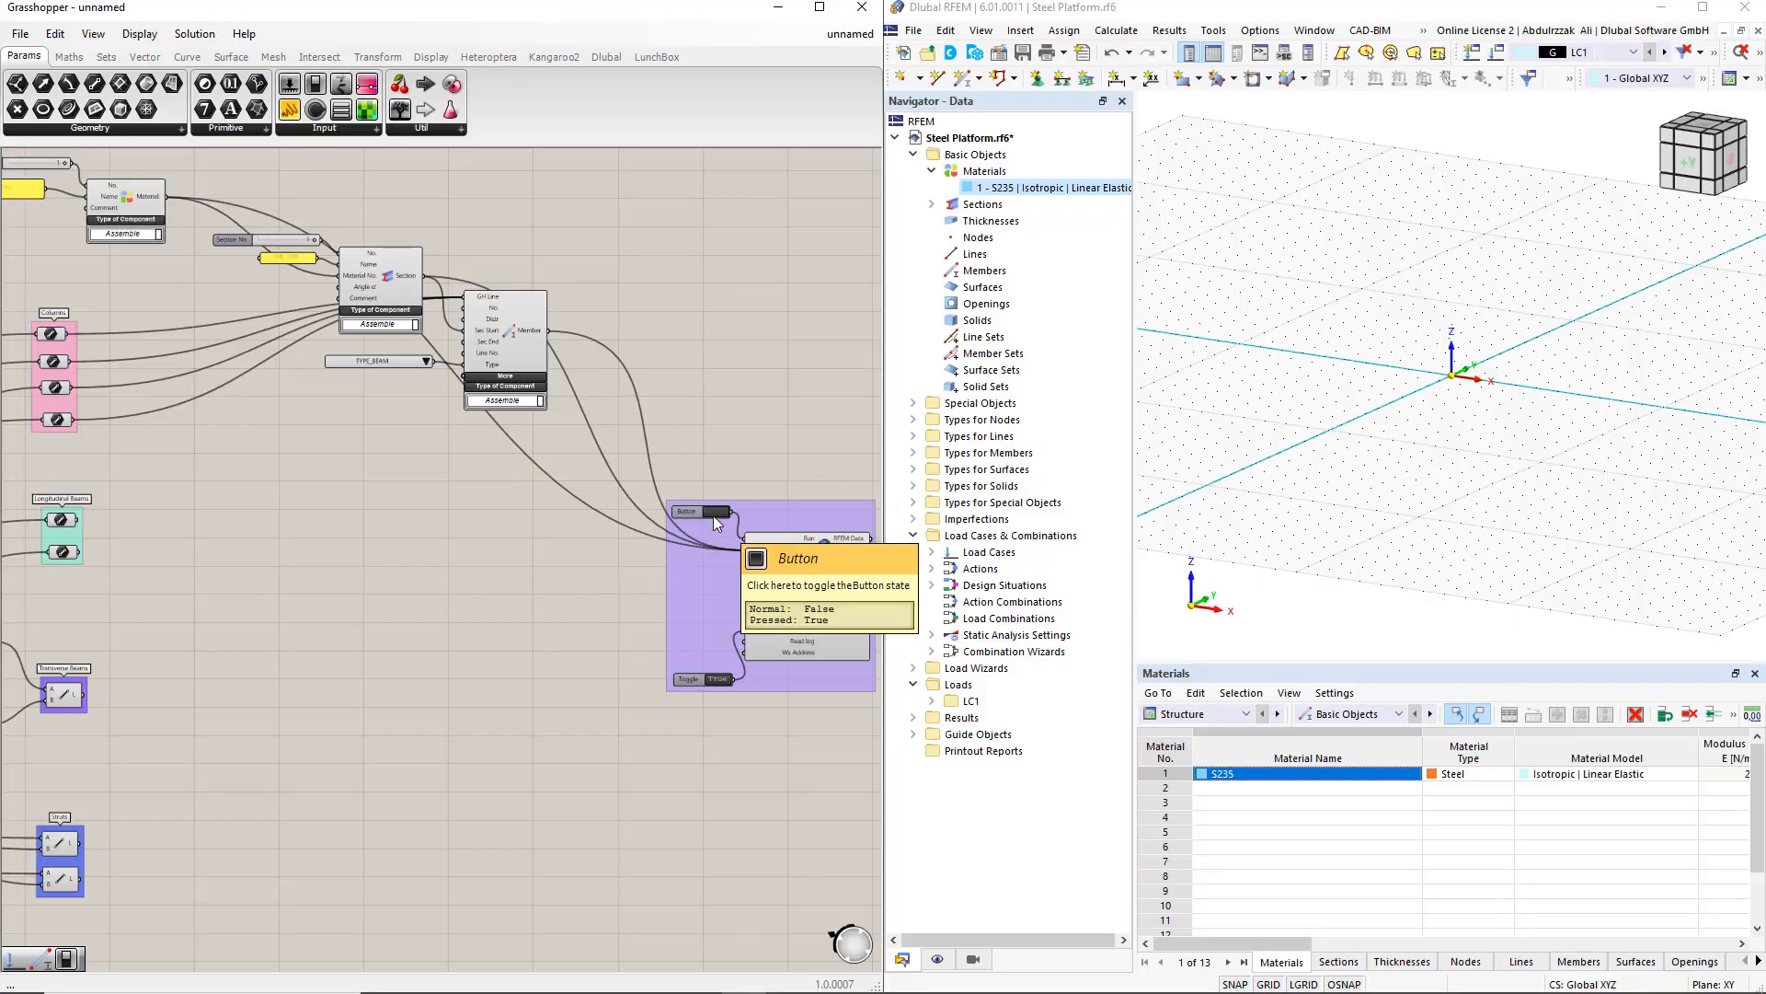
# Step: Trigger the Button to export the members to RFEM 6 and abort the connection-lock message
pyautogui.click(714, 516)
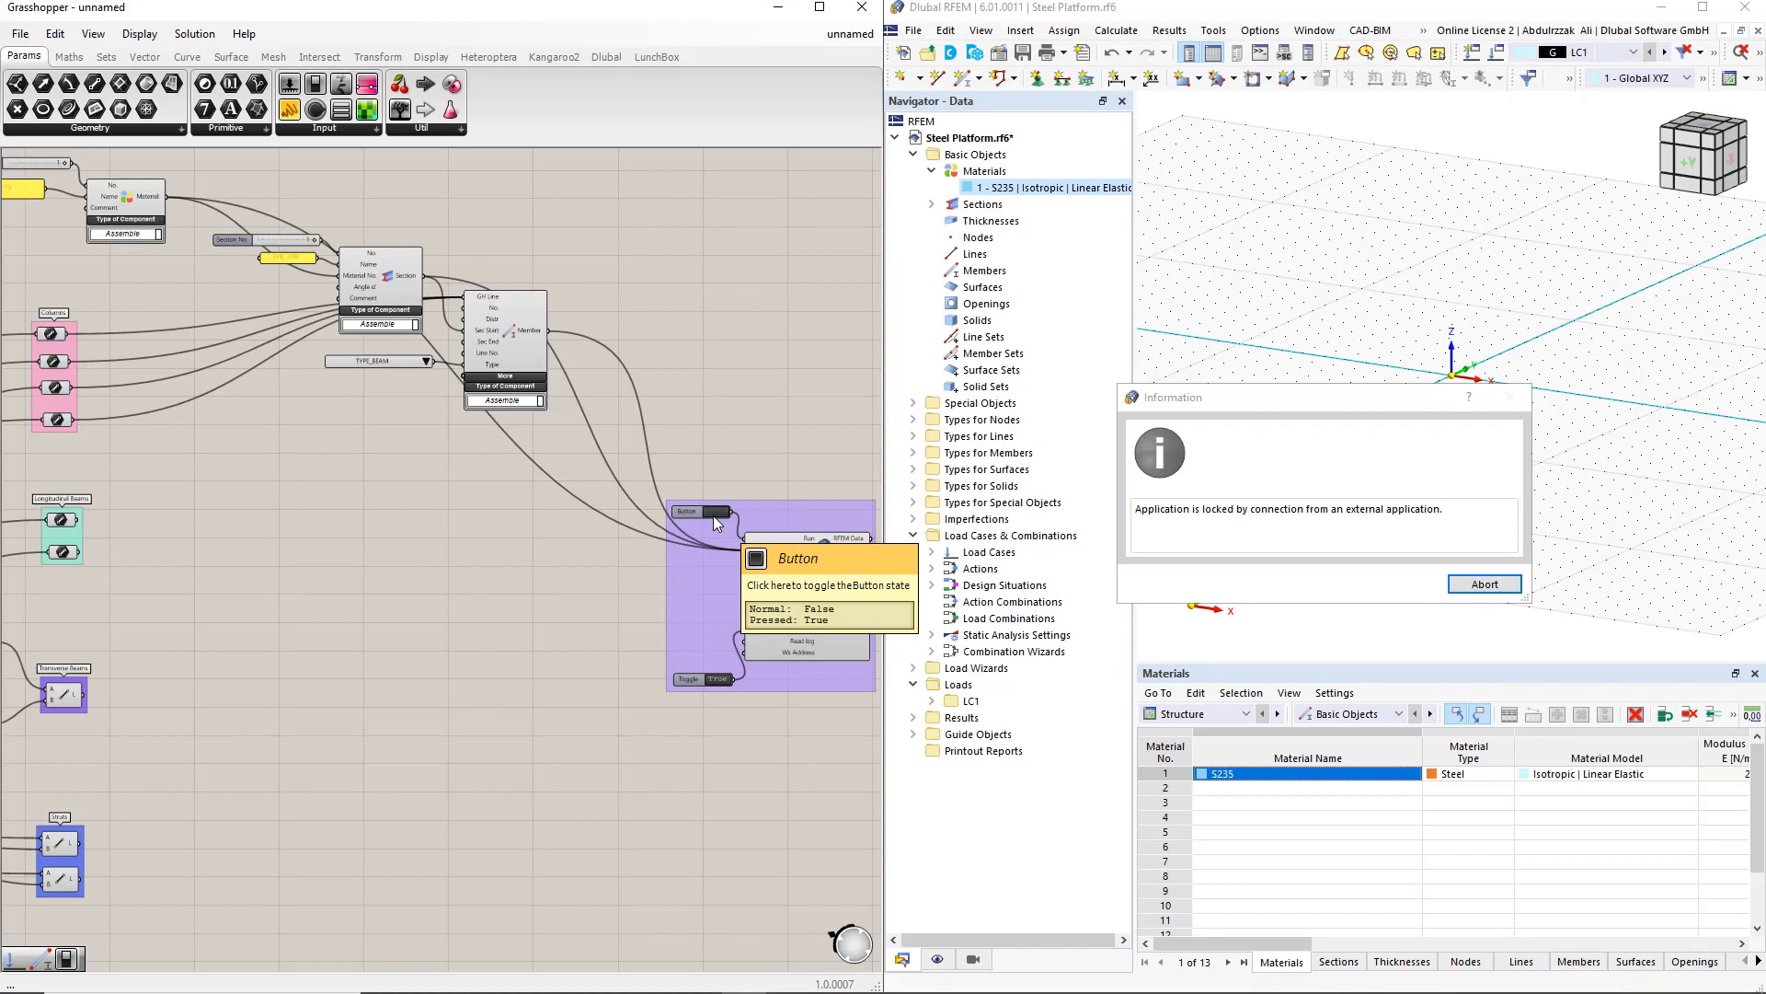
pyautogui.click(1484, 583)
pyautogui.click(1411, 586)
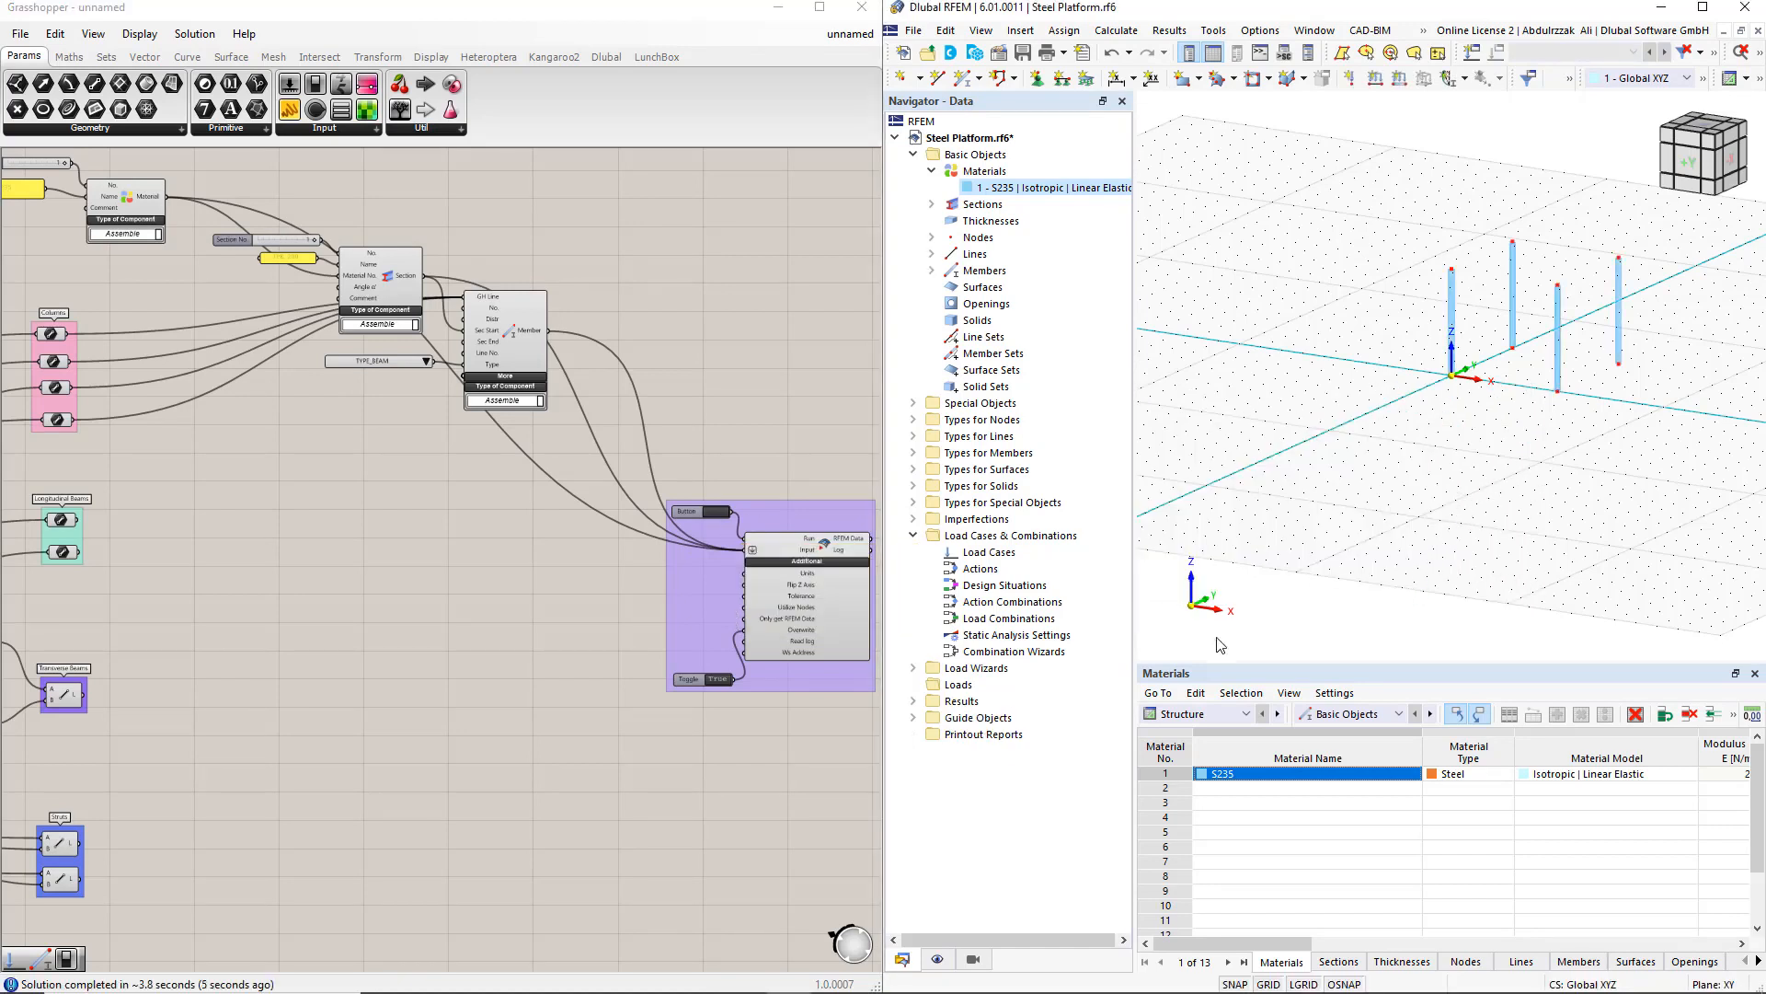
# Step: Set RFEM's rendered object colours to Member Type in the navigator display settings
pyautogui.click(938, 958)
pyautogui.scroll(-1, 1012, 845)
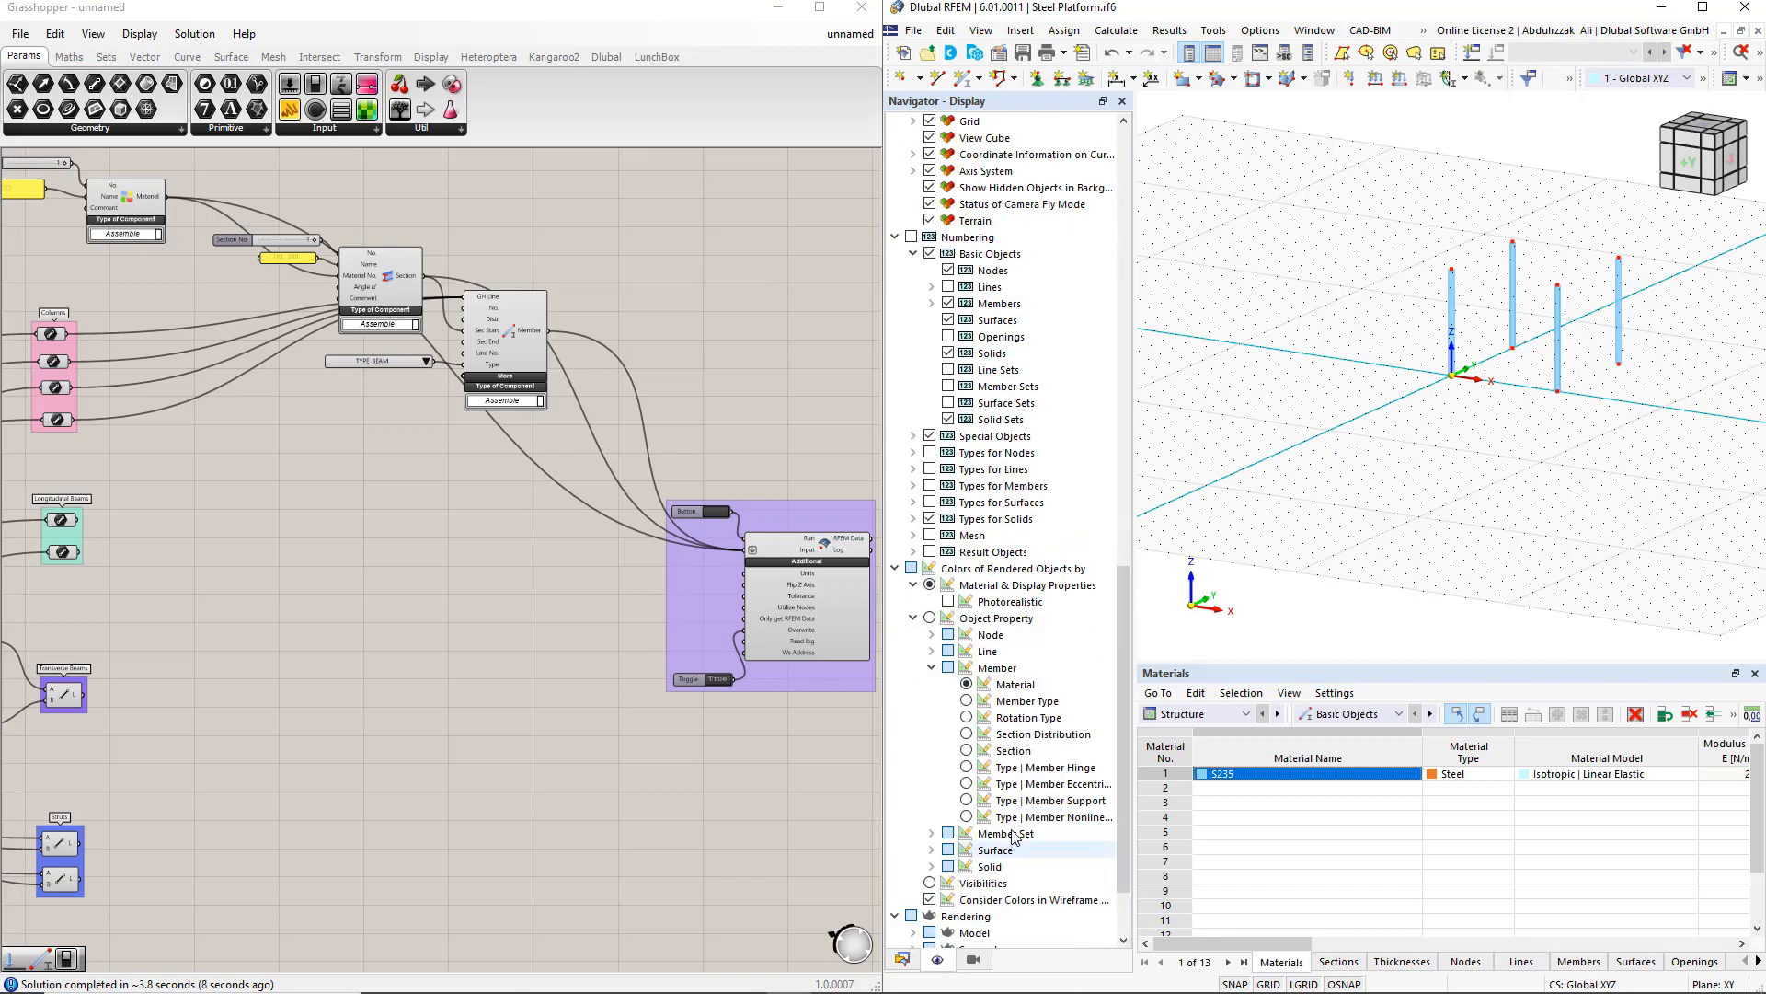
pyautogui.click(1021, 701)
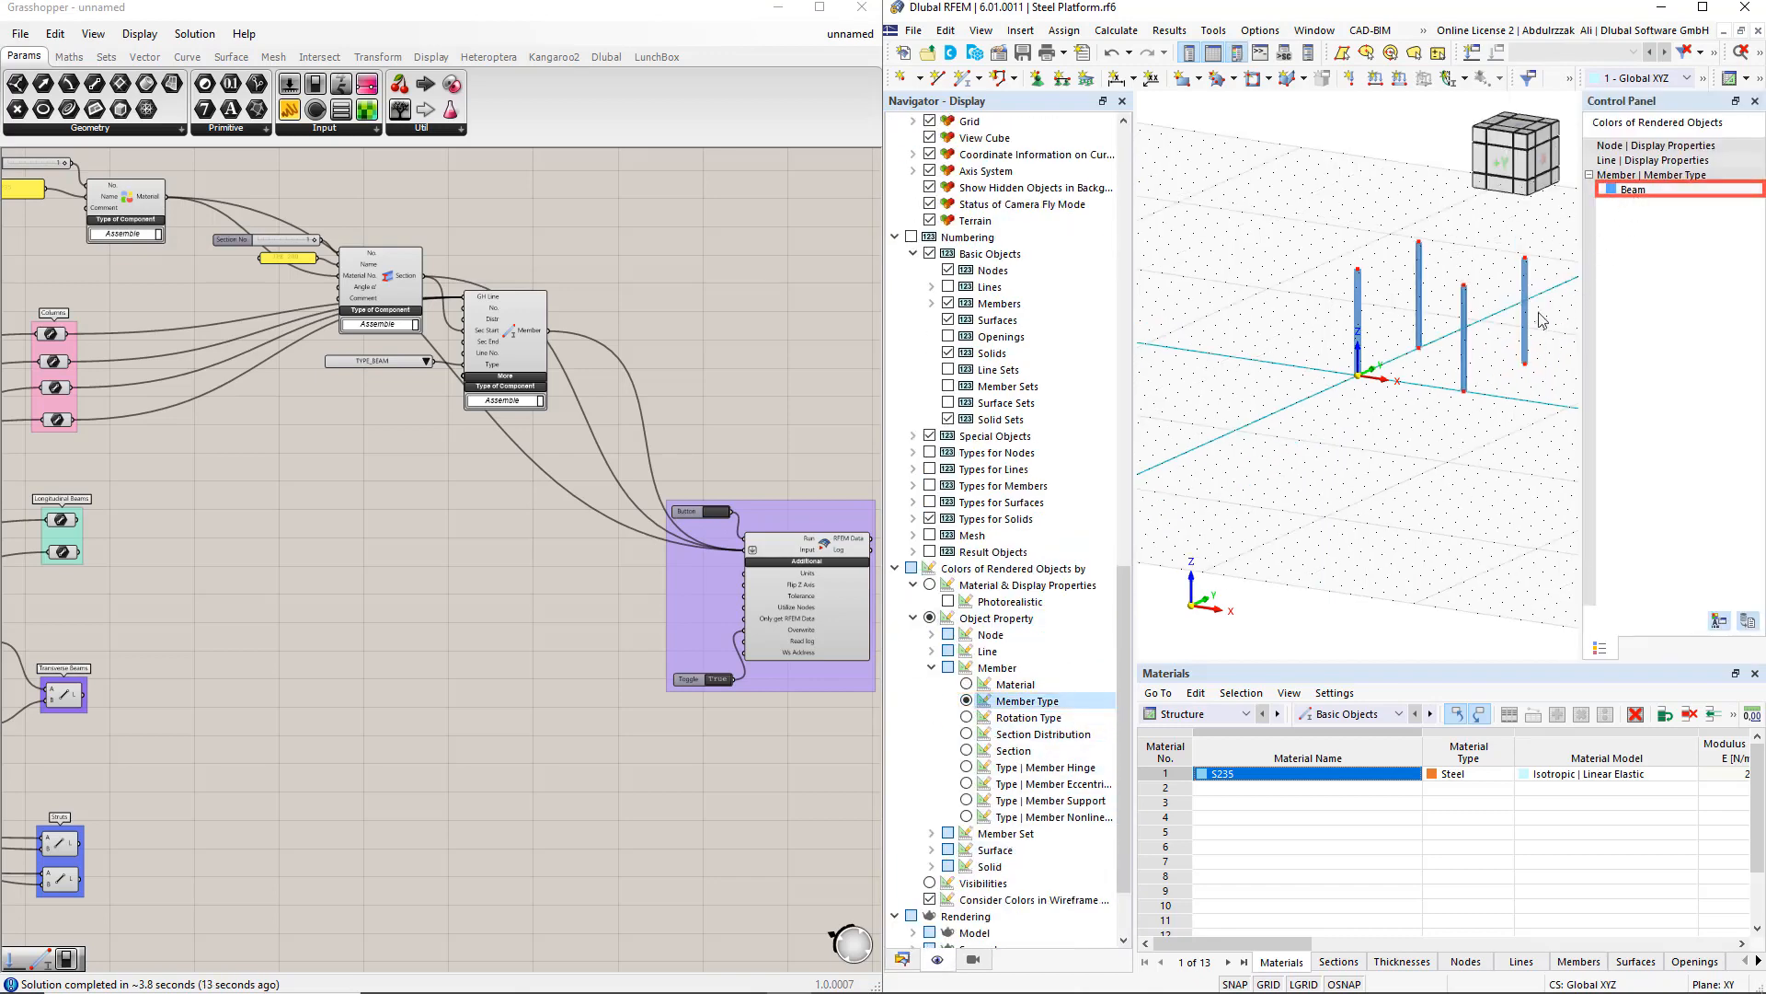
# Step: Duplicate the Section and Member components with their slider, panel and type list, and wire the longitudinal beams into the copy
pyautogui.scroll(-3, 1374, 463)
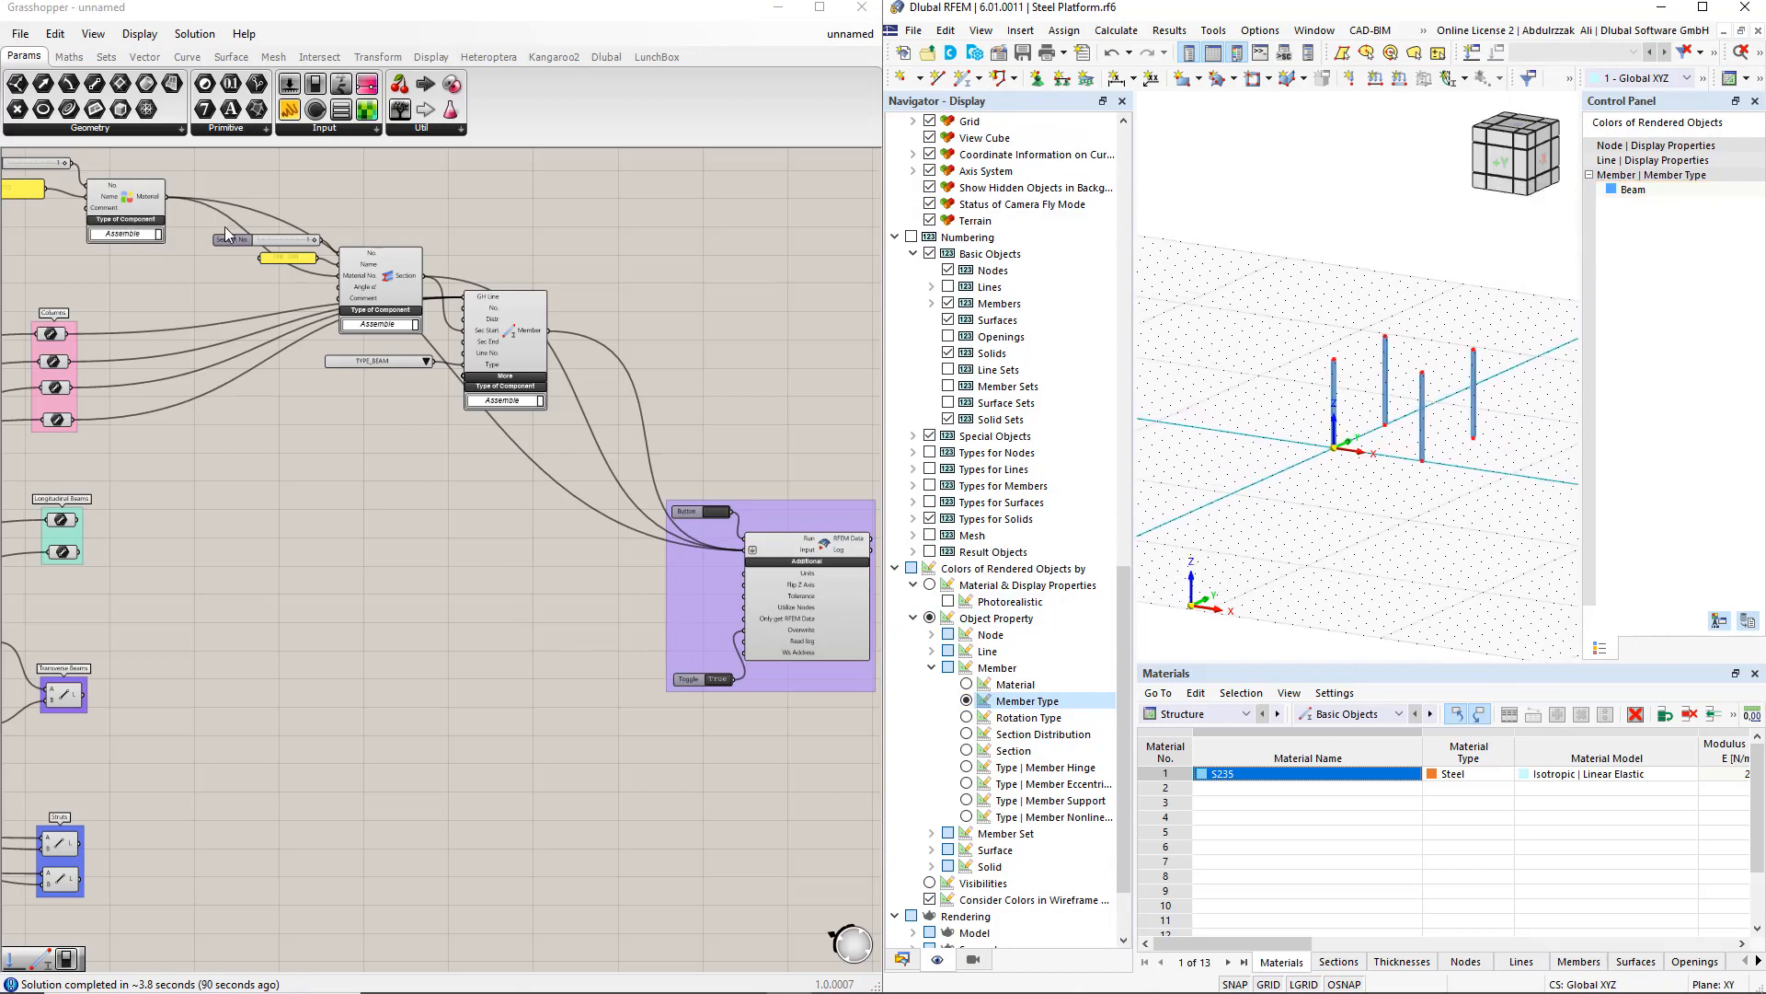
pyautogui.moveTo(198, 177); pyautogui.dragTo(561, 480)
pyautogui.keyDown('alt'); pyautogui.moveTo(510, 339); pyautogui.dragTo(500, 550); pyautogui.keyUp('alt')
pyautogui.moveTo(82, 521); pyautogui.dragTo(330, 487)
pyautogui.keyDown('shift'); pyautogui.moveTo(80, 552); pyautogui.dragTo(454, 509); pyautogui.keyUp('shift')
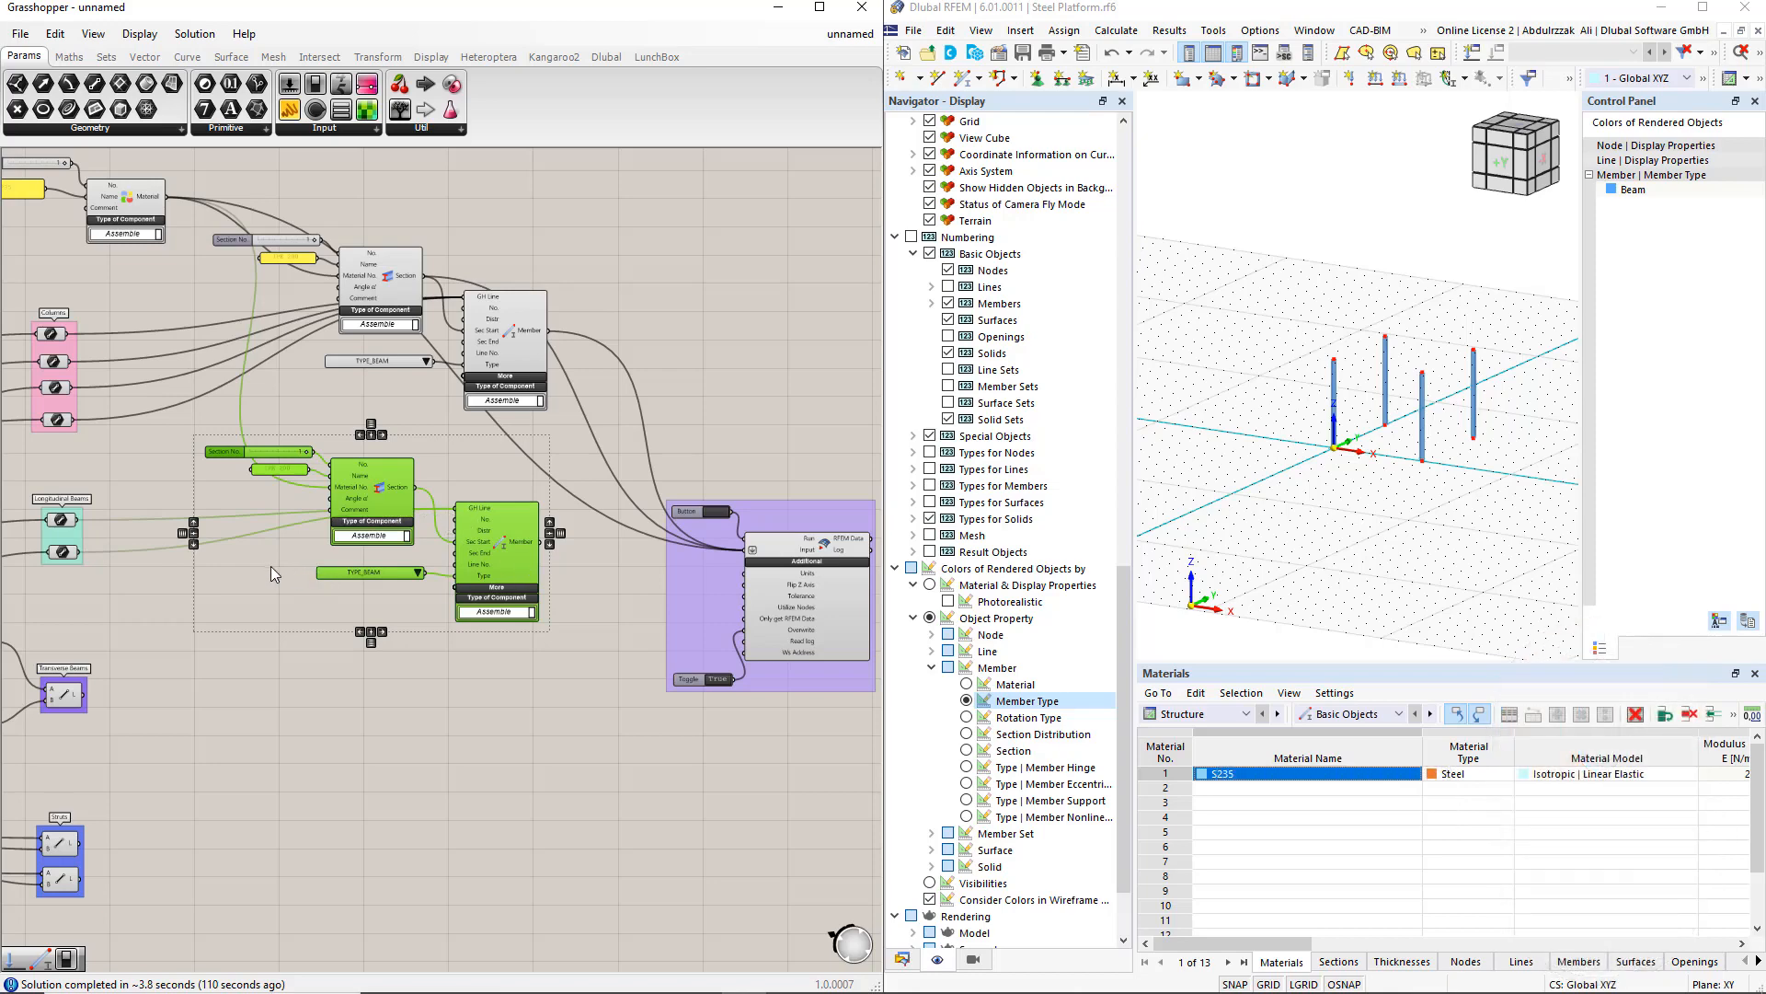
# Step: Set the copied Section No. slider to 2 through its slider settings
pyautogui.click(198, 444)
pyautogui.click(226, 454)
pyautogui.doubleClick(225, 454)
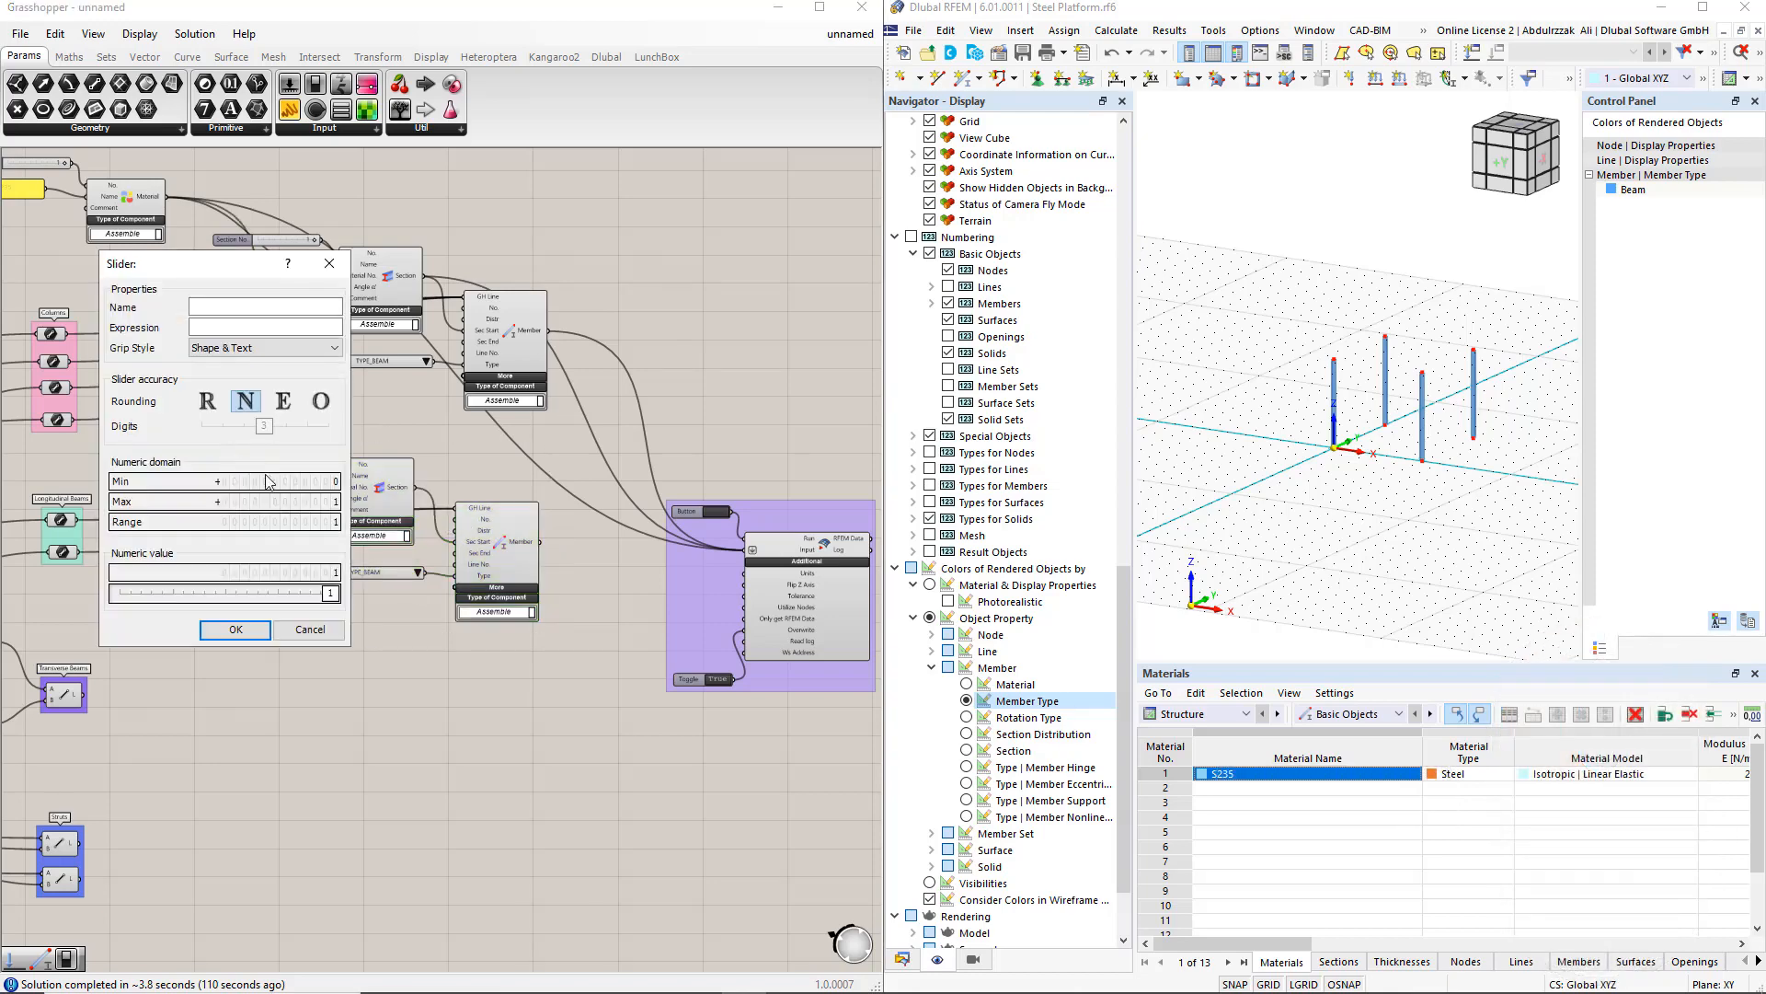
pyautogui.doubleClick(225, 503)
pyautogui.click(235, 629)
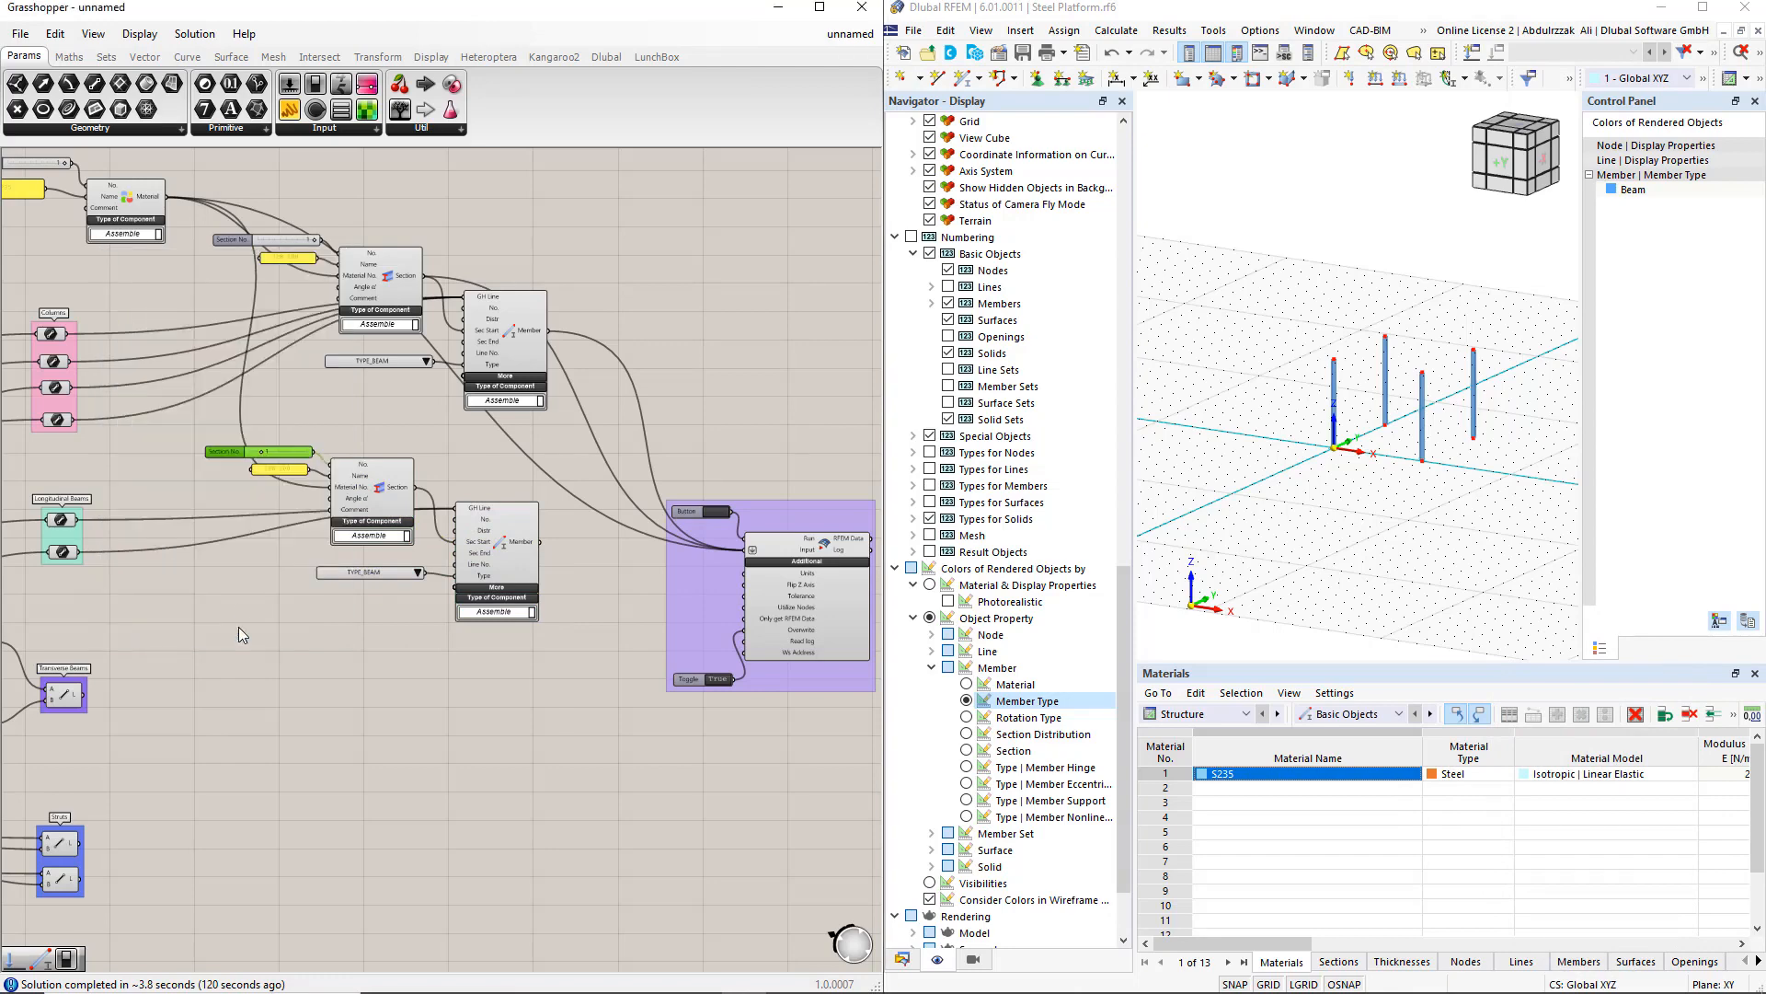
# Step: Change the copied panel's text to HEB 300
pyautogui.scroll(3, 243, 465)
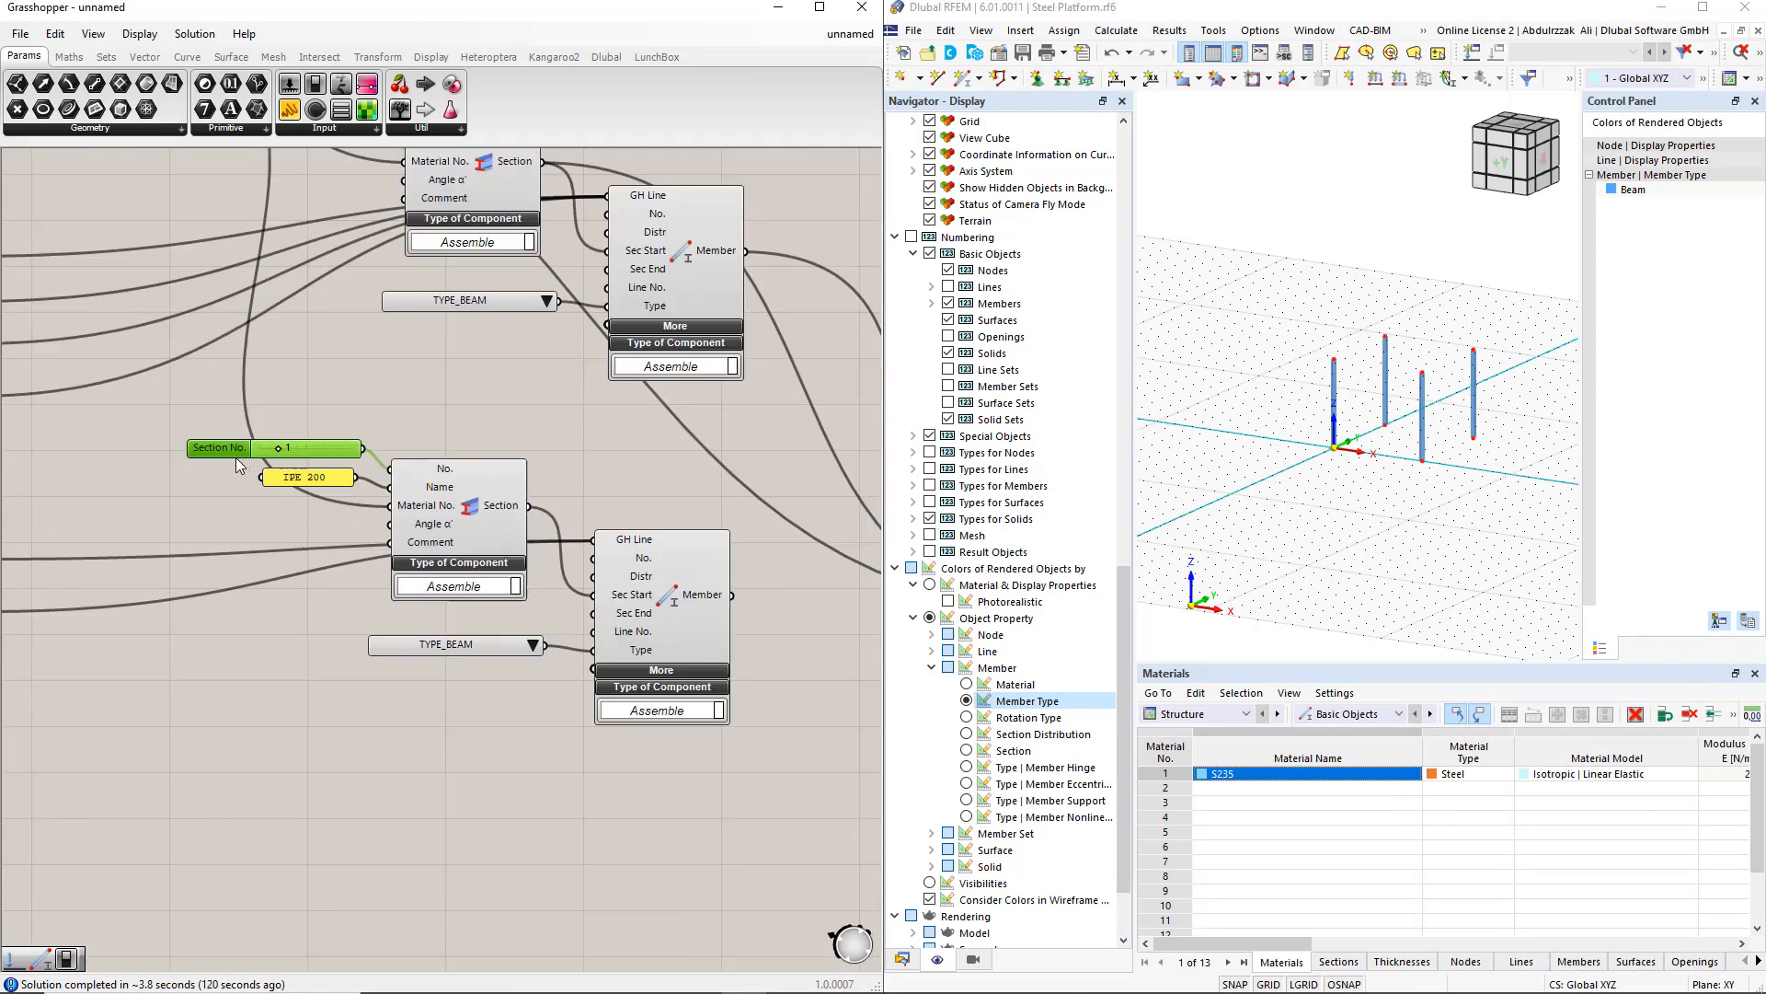
pyautogui.doubleClick(300, 478)
pyautogui.write('HEB 300')
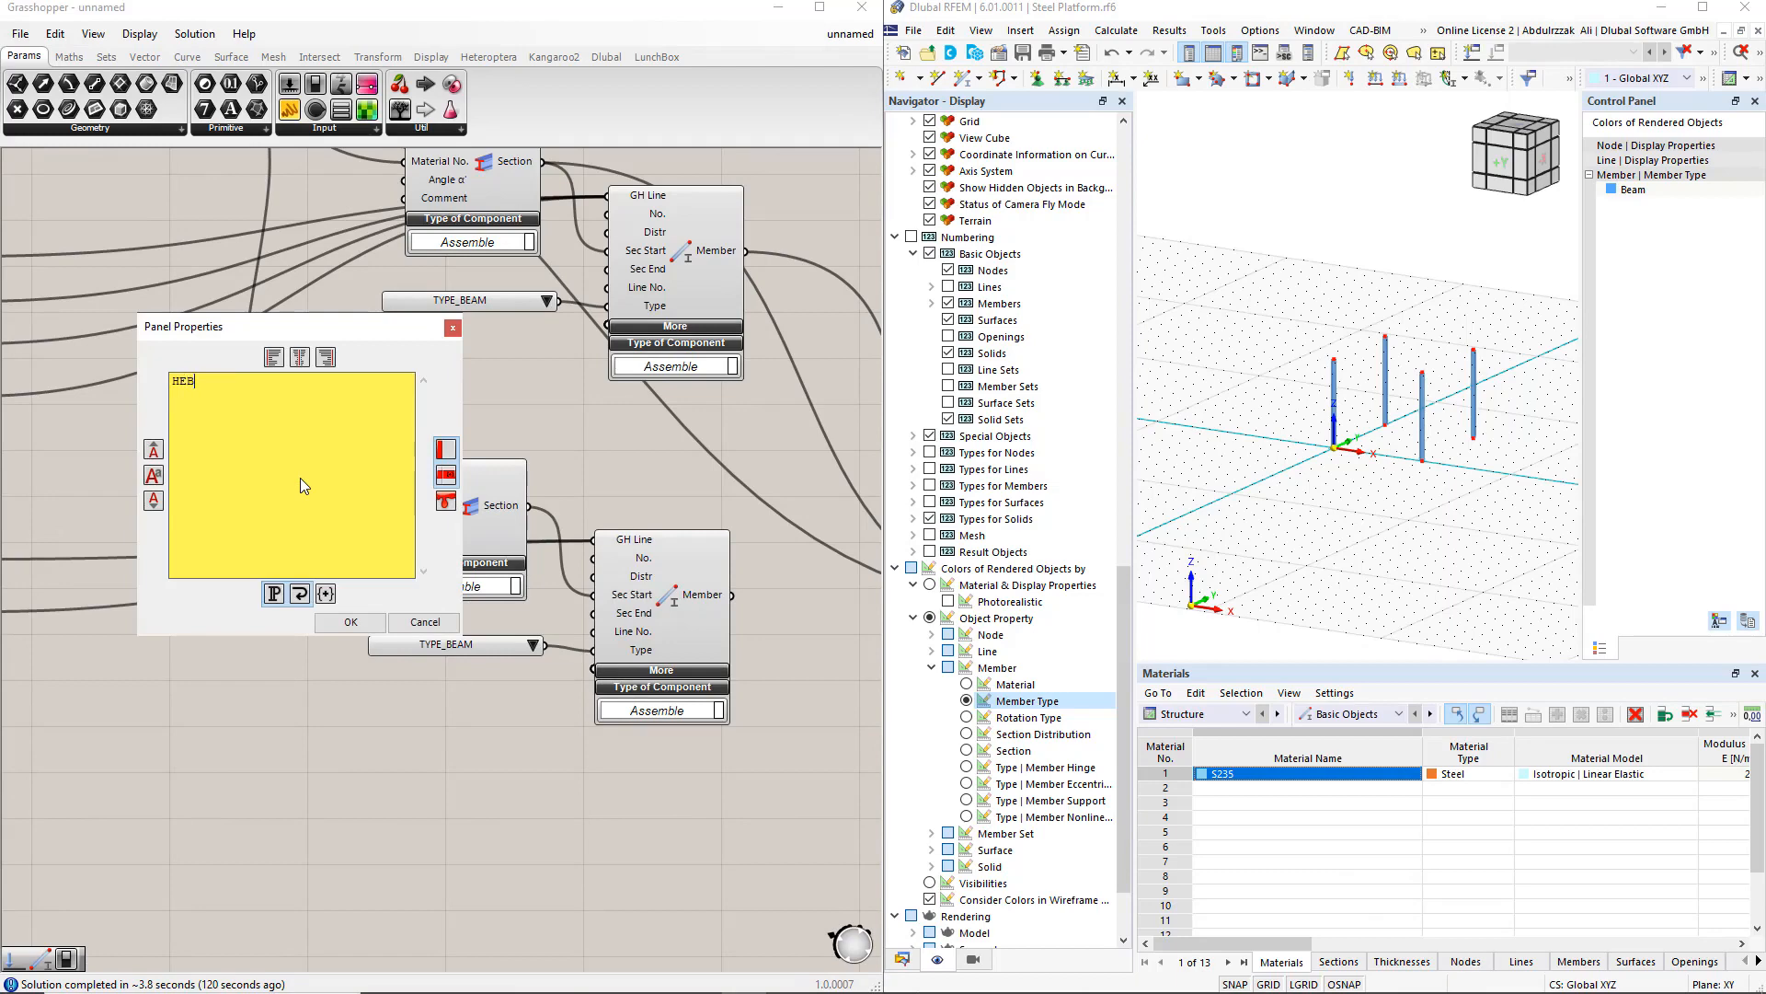
pyautogui.click(349, 622)
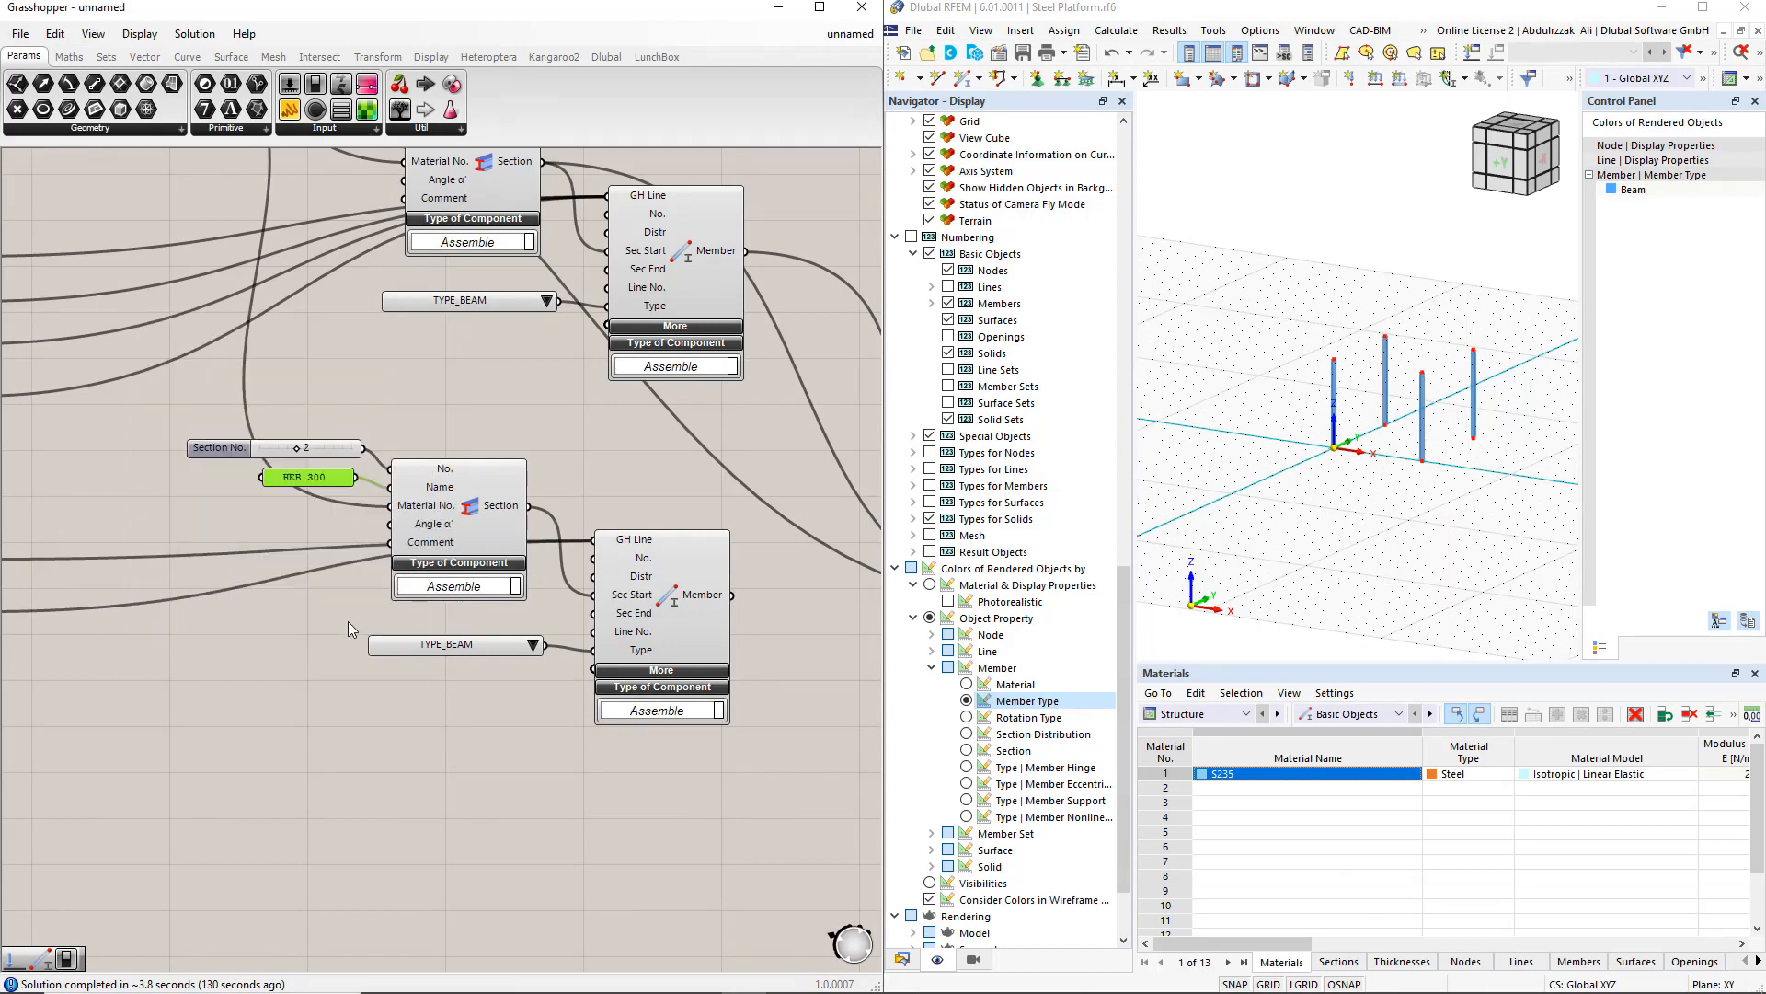
# Step: Connect the copied Member and Section outputs to the export component's Input
pyautogui.scroll(-2, 348, 621)
pyautogui.moveTo(646, 769); pyautogui.dragTo(555, 755, button='right')
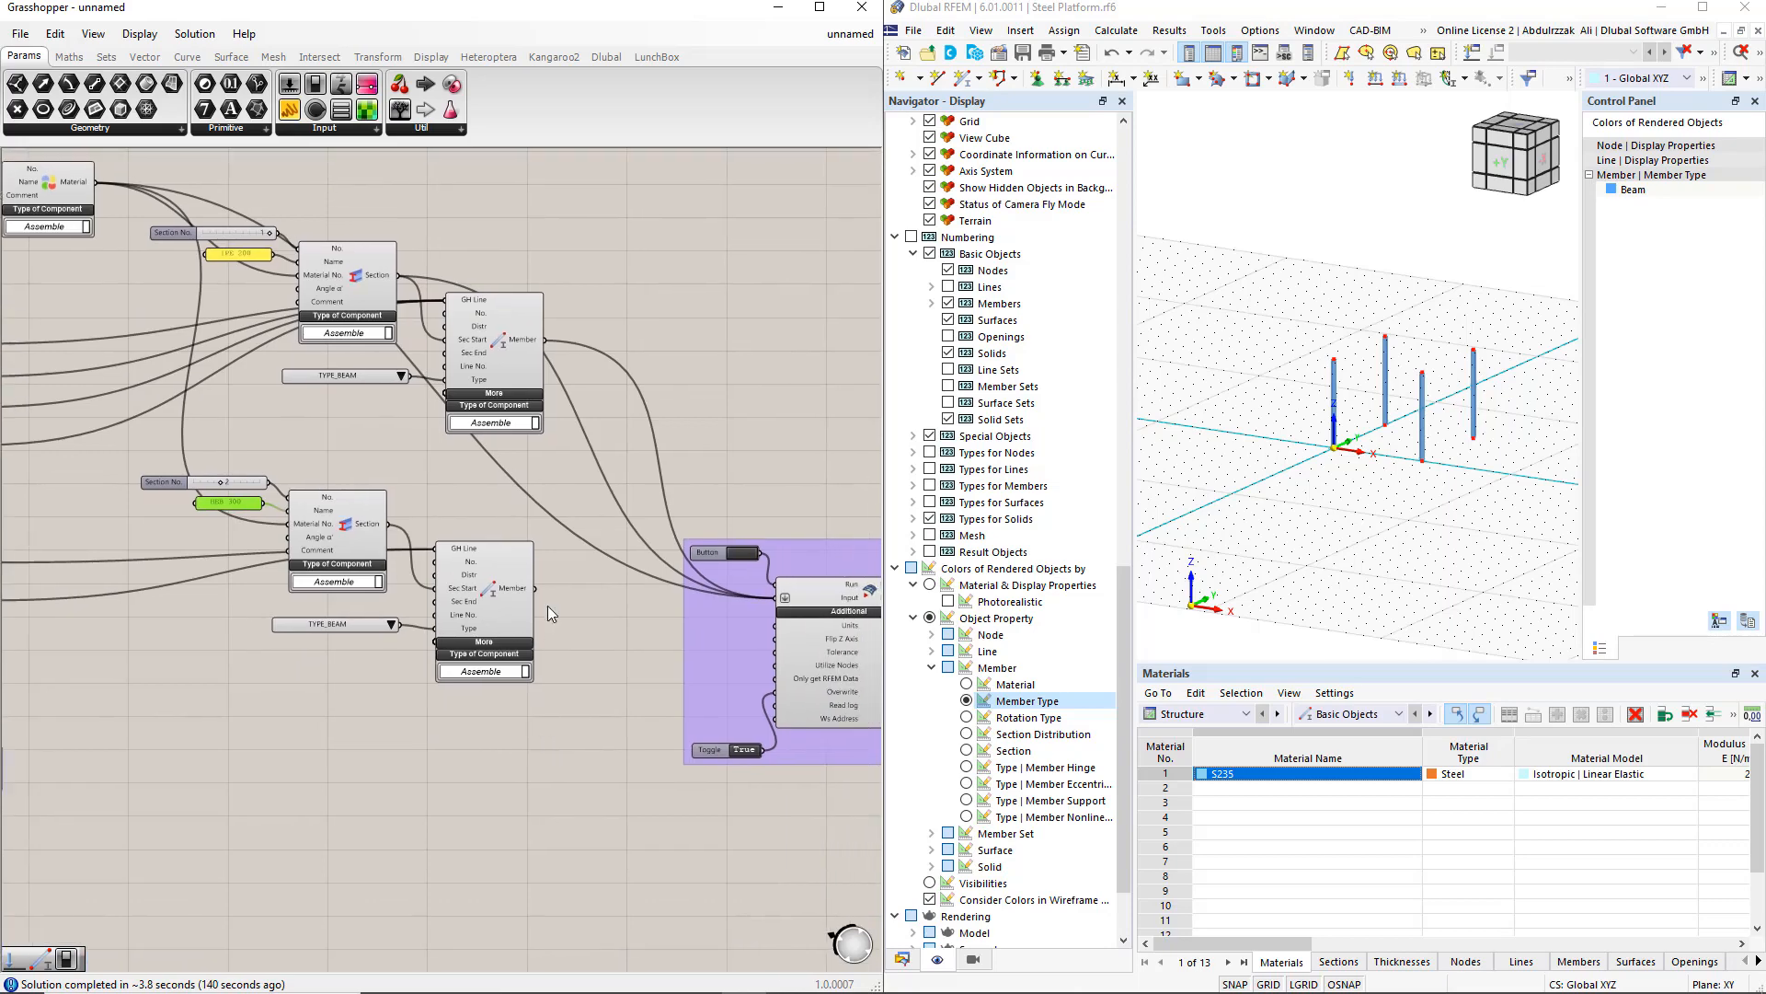
pyautogui.keyDown('shift'); pyautogui.moveTo(544, 588); pyautogui.dragTo(760, 613); pyautogui.keyUp('shift')
pyautogui.keyDown('shift'); pyautogui.moveTo(388, 524); pyautogui.dragTo(762, 614); pyautogui.keyUp('shift')
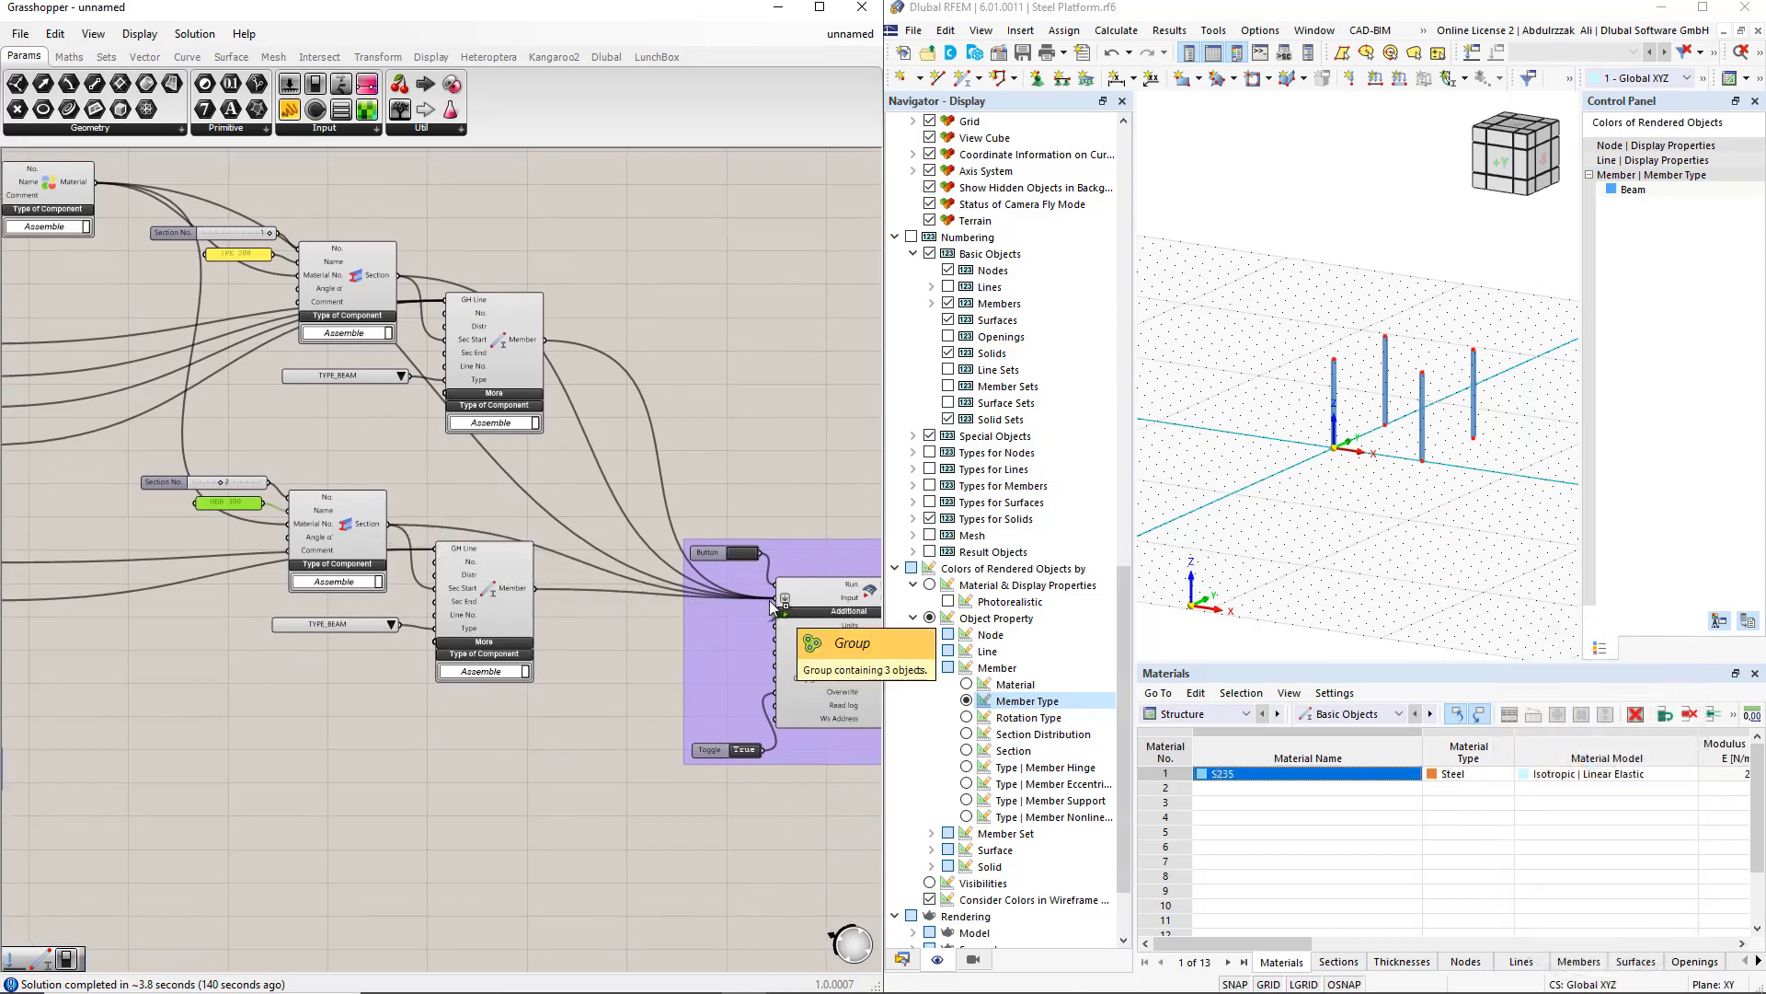
# Step: Trigger the Button again to re-export the model to RFEM 6 and confirm aborting the connection
pyautogui.click(740, 553)
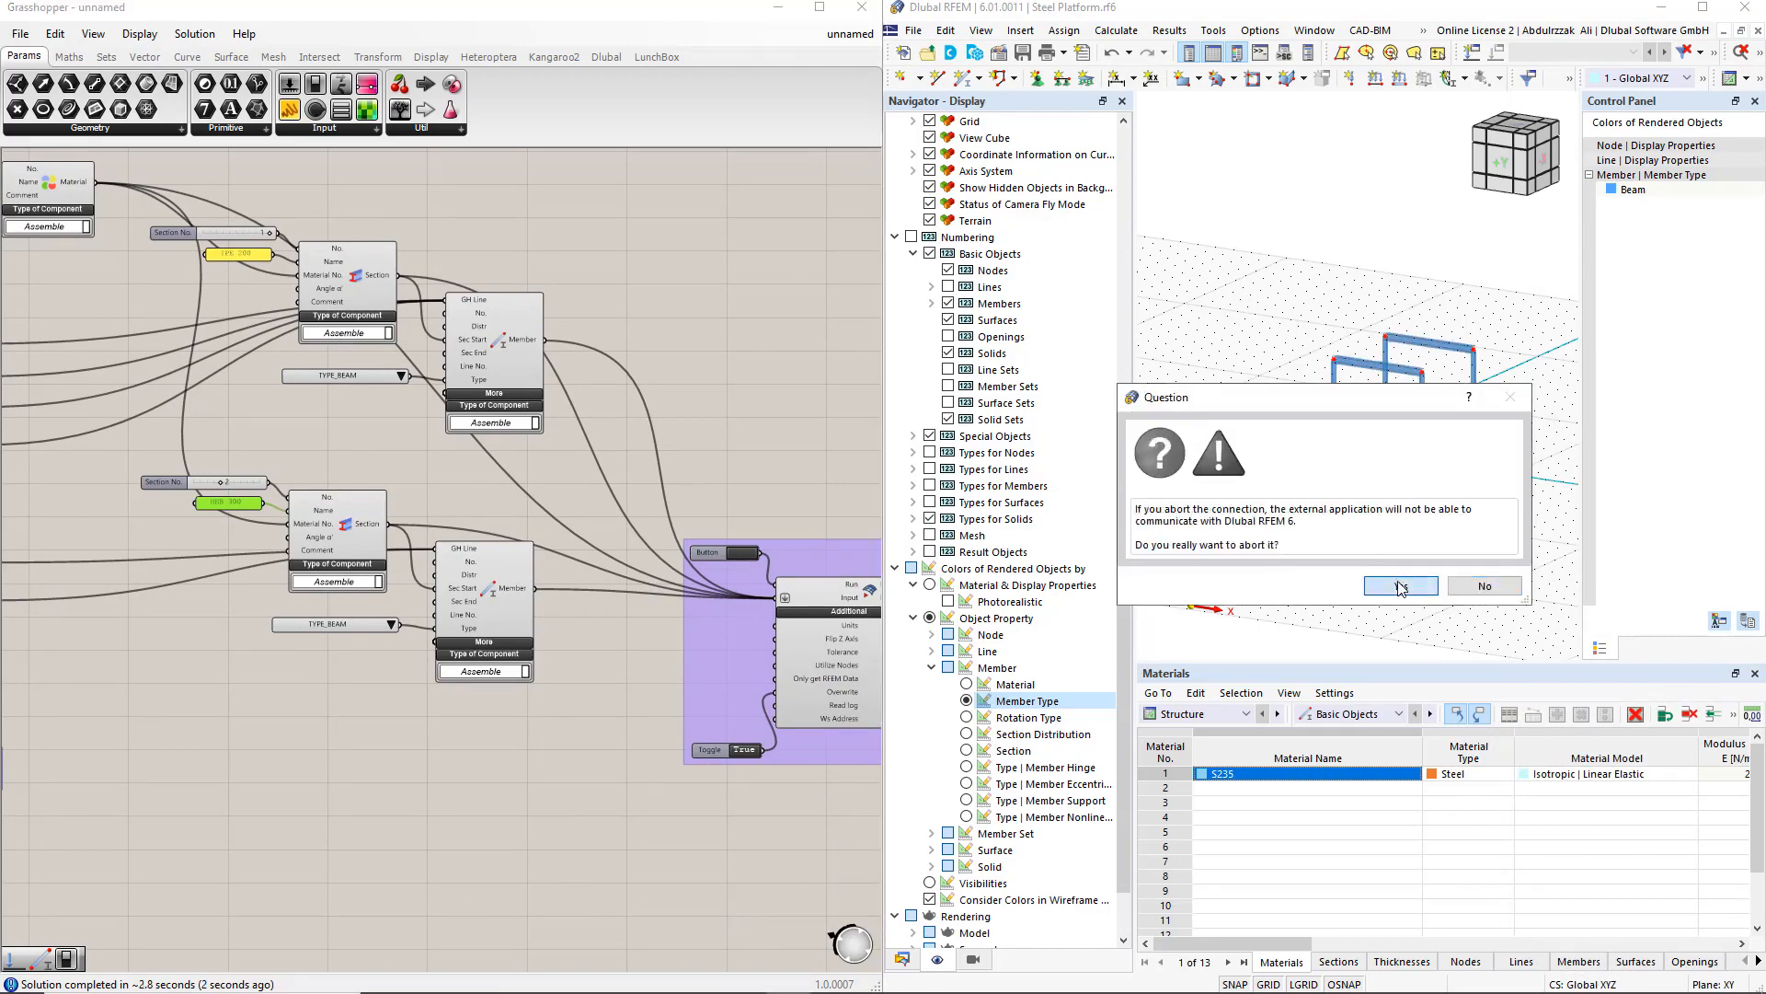
pyautogui.click(580, 705)
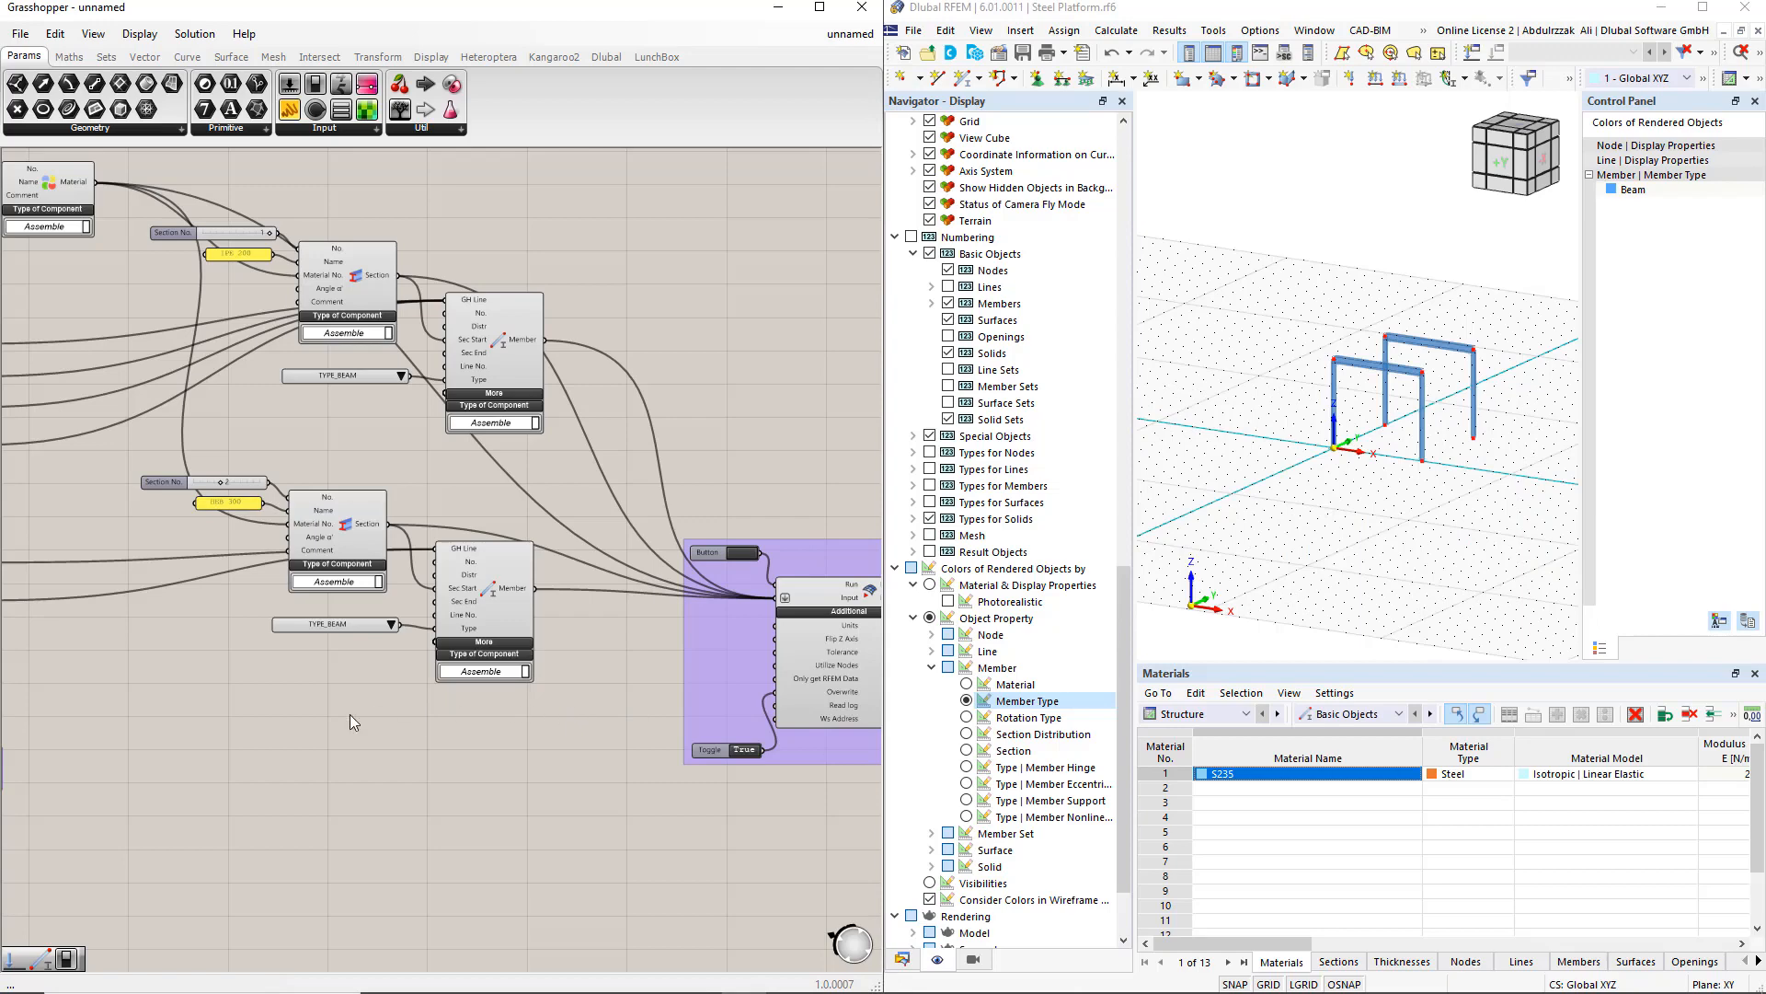
# Step: Duplicate the section, member and member-type components and set the copy's Section No. slider to 3
pyautogui.moveTo(350, 714); pyautogui.dragTo(567, 660, button='right')
pyautogui.moveTo(344, 411); pyautogui.dragTo(795, 688)
pyautogui.keyDown('alt'); pyautogui.moveTo(708, 554); pyautogui.dragTo(727, 760); pyautogui.keyUp('alt')
pyautogui.scroll(1, 335, 758)
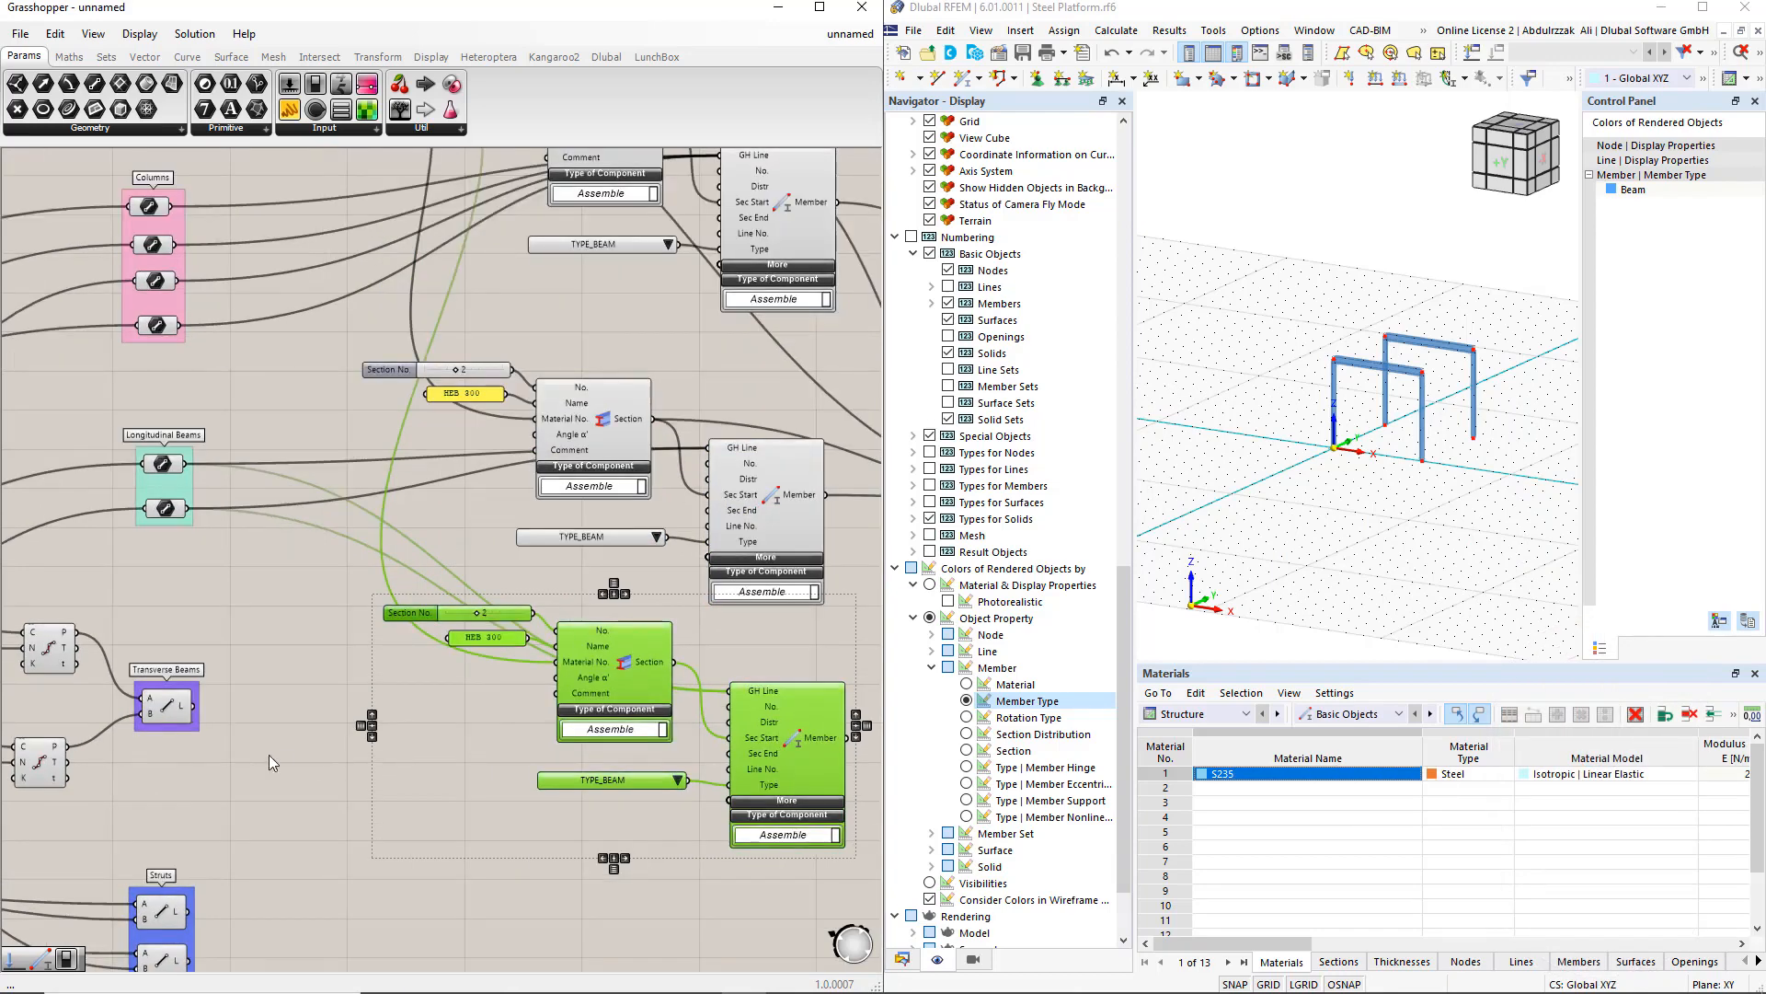
pyautogui.moveTo(190, 709); pyautogui.dragTo(620, 675)
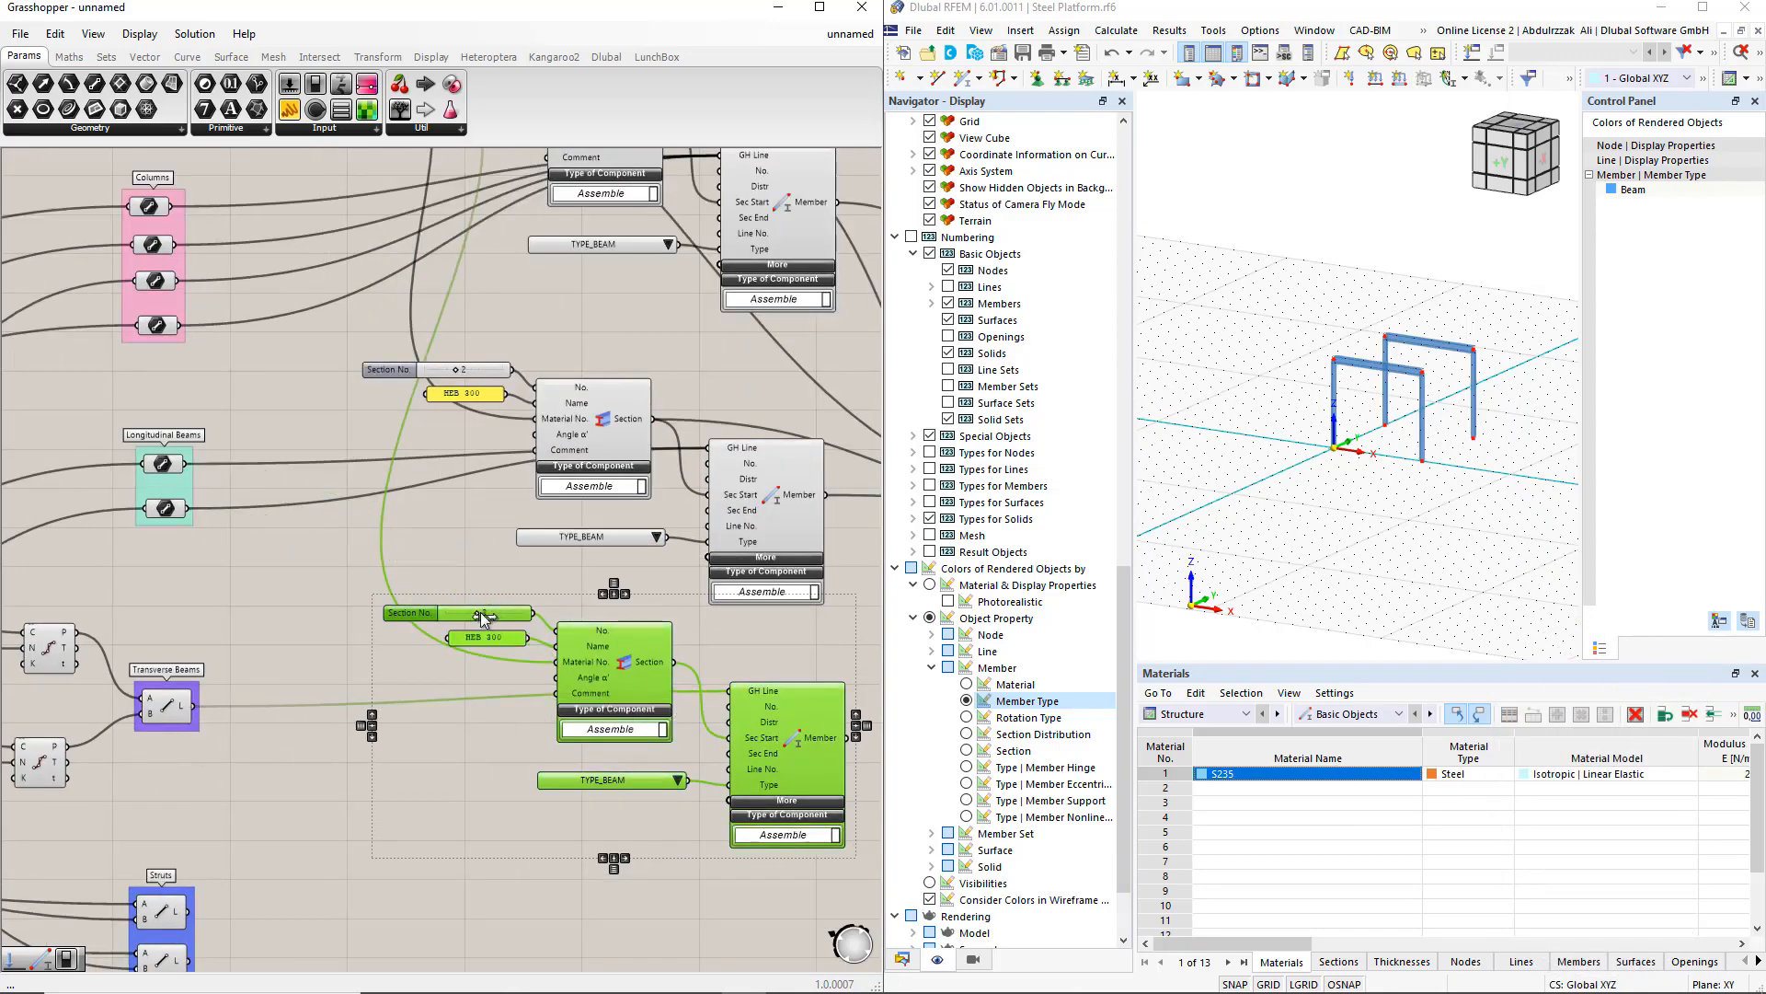
pyautogui.moveTo(479, 614); pyautogui.dragTo(493, 614)
pyautogui.click(493, 741)
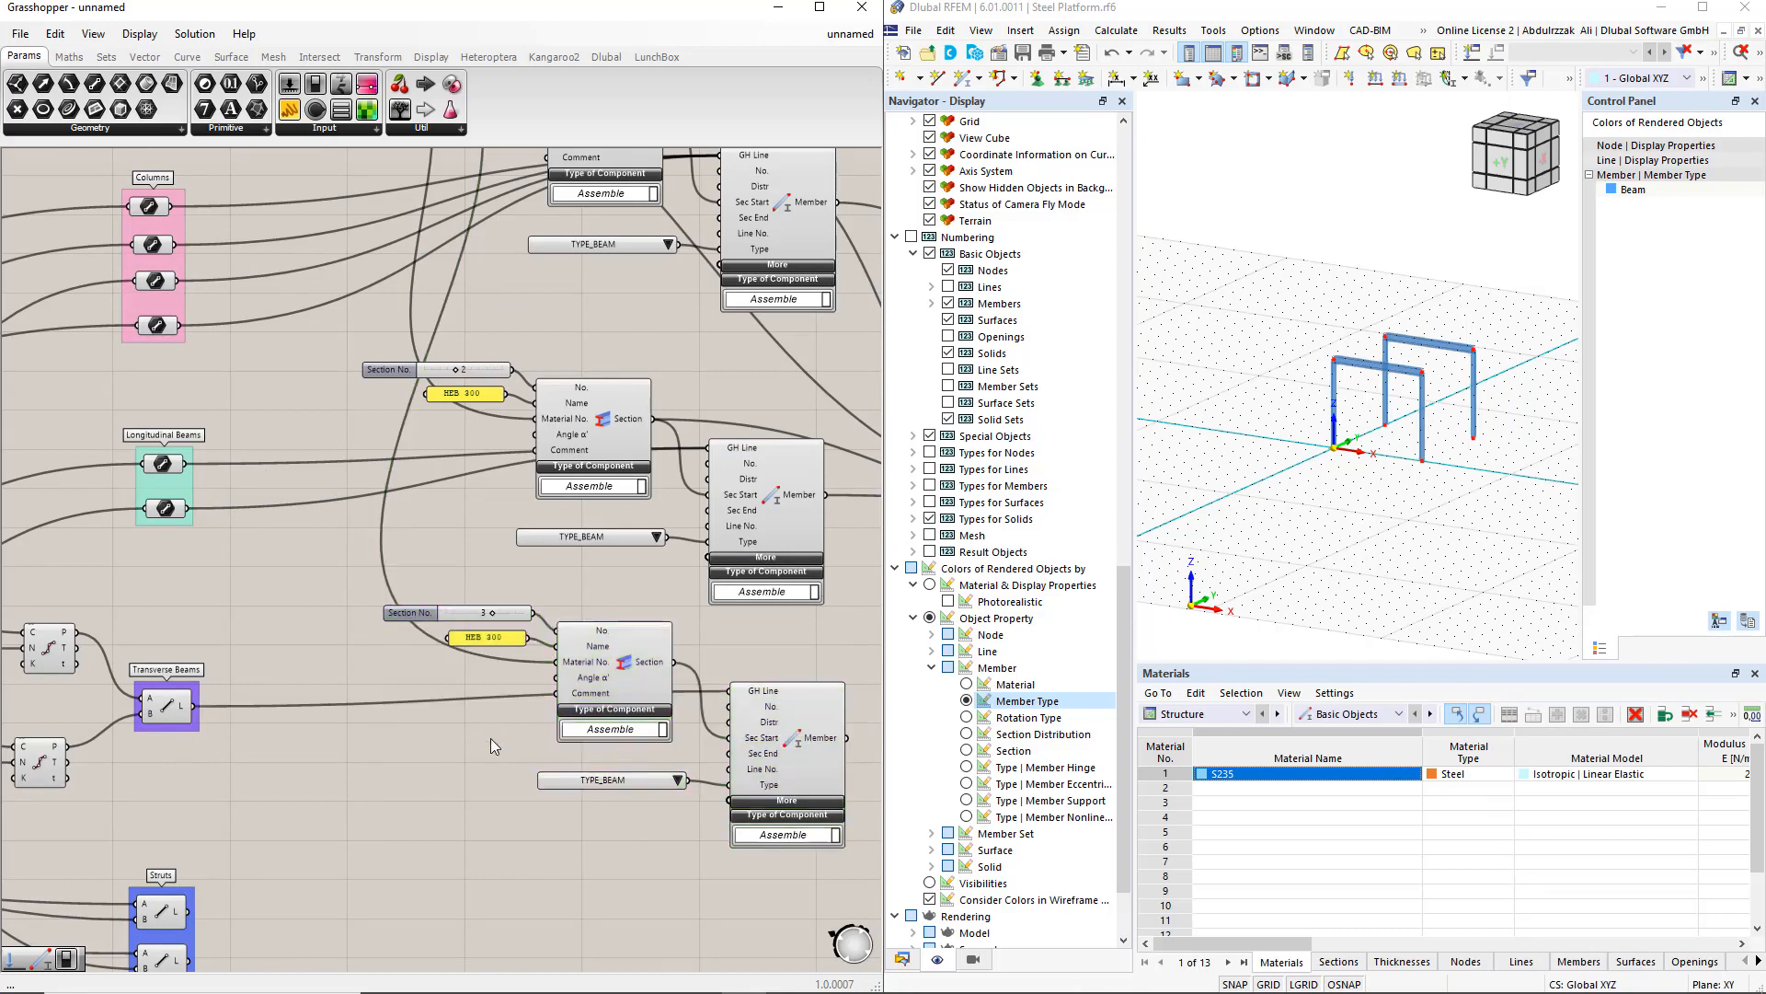
# Step: Change the copied section panel's text to CHS 193.7x5
pyautogui.doubleClick(487, 641)
pyautogui.write('CHS')
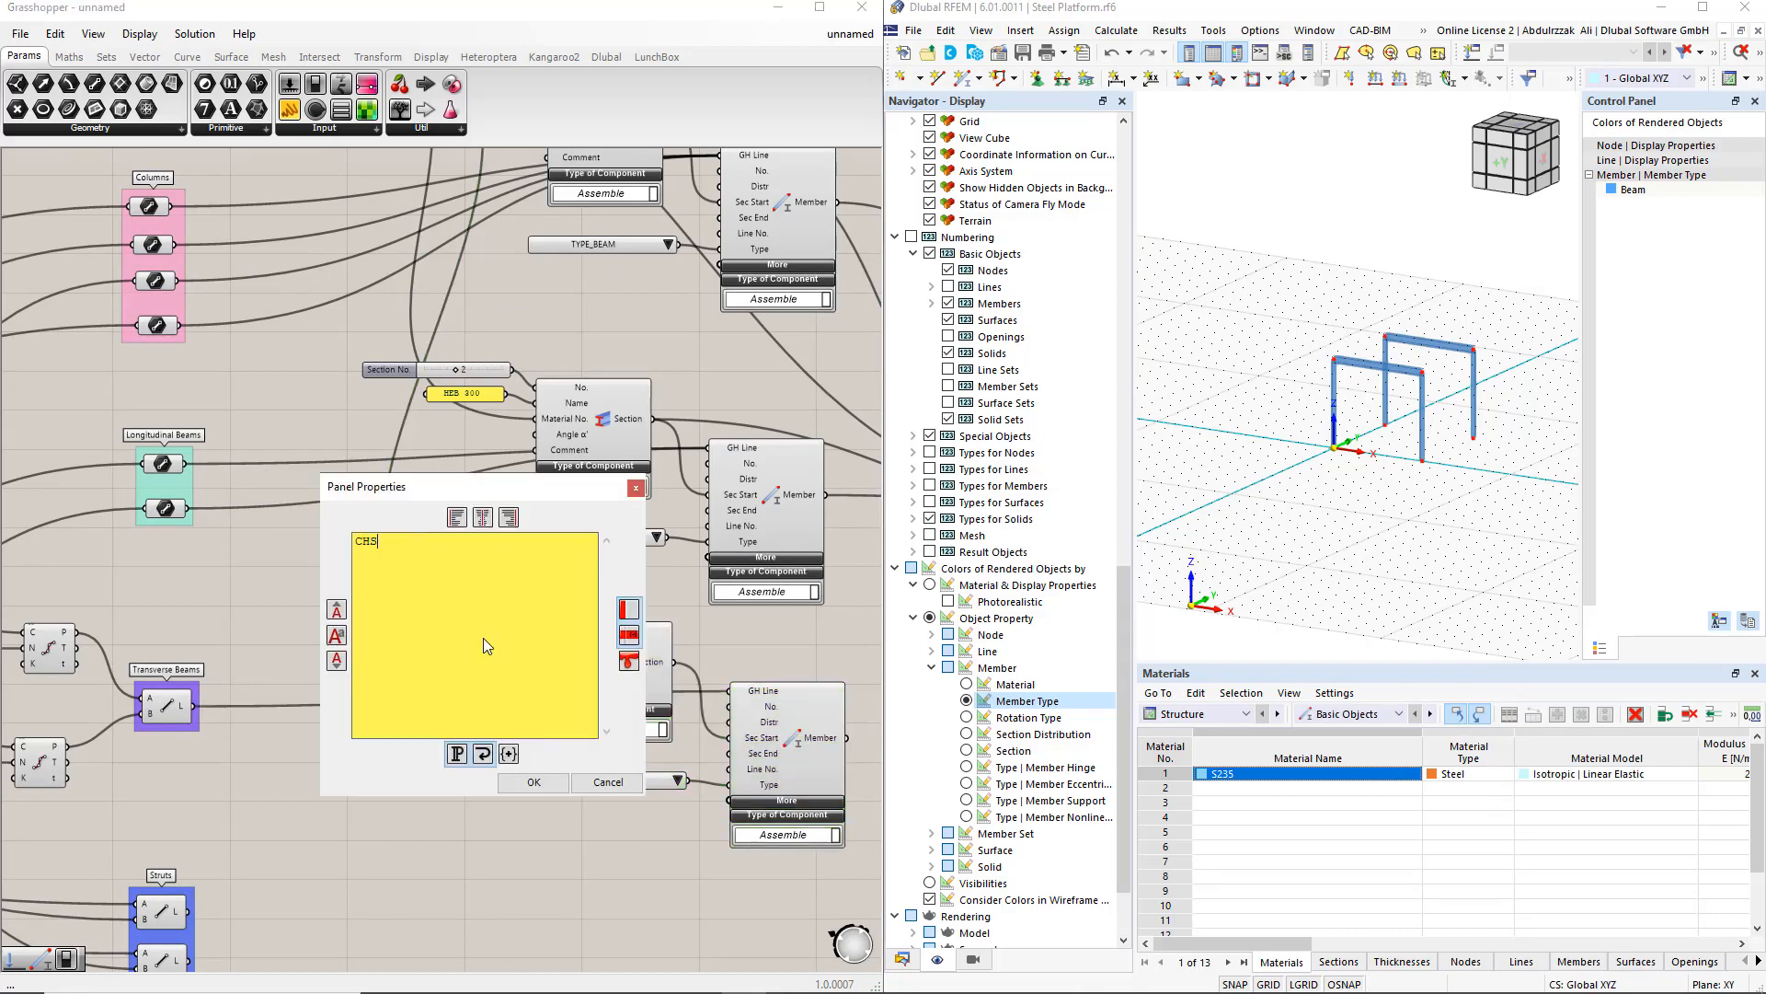
pyautogui.write(' 193.7x5')
pyautogui.click(522, 783)
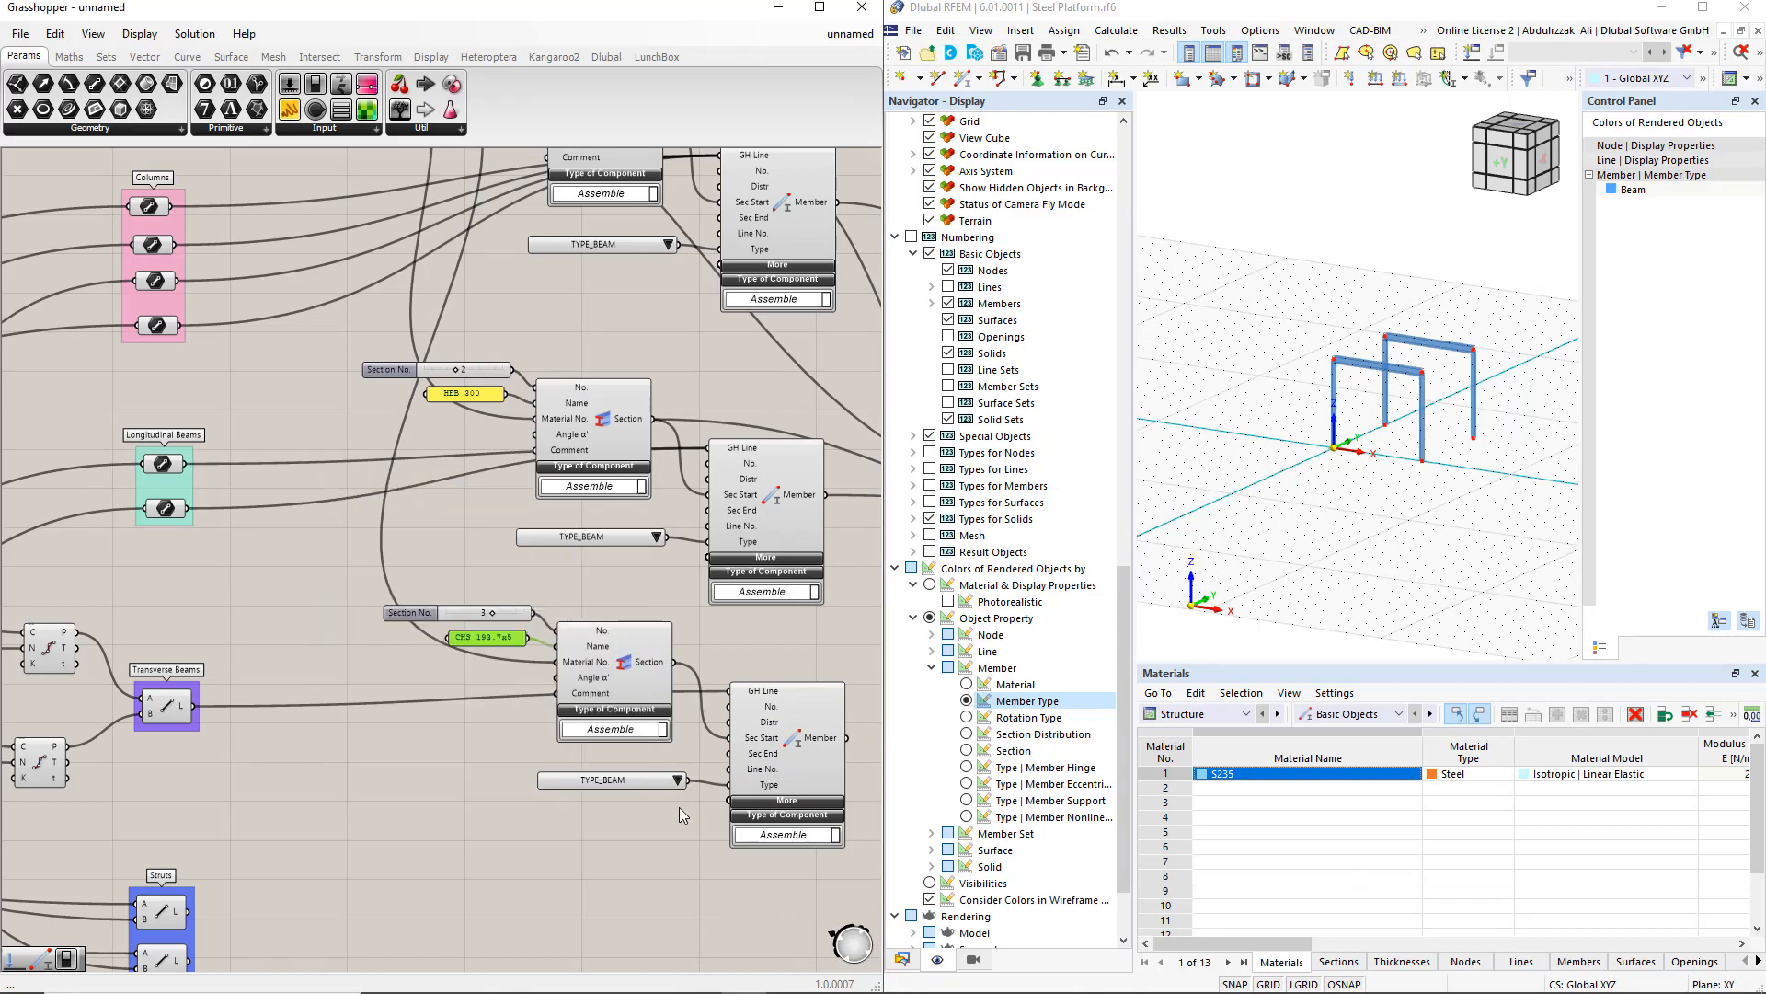
# Step: Set the copied member type list to TYPE_TRUSS
pyautogui.click(677, 780)
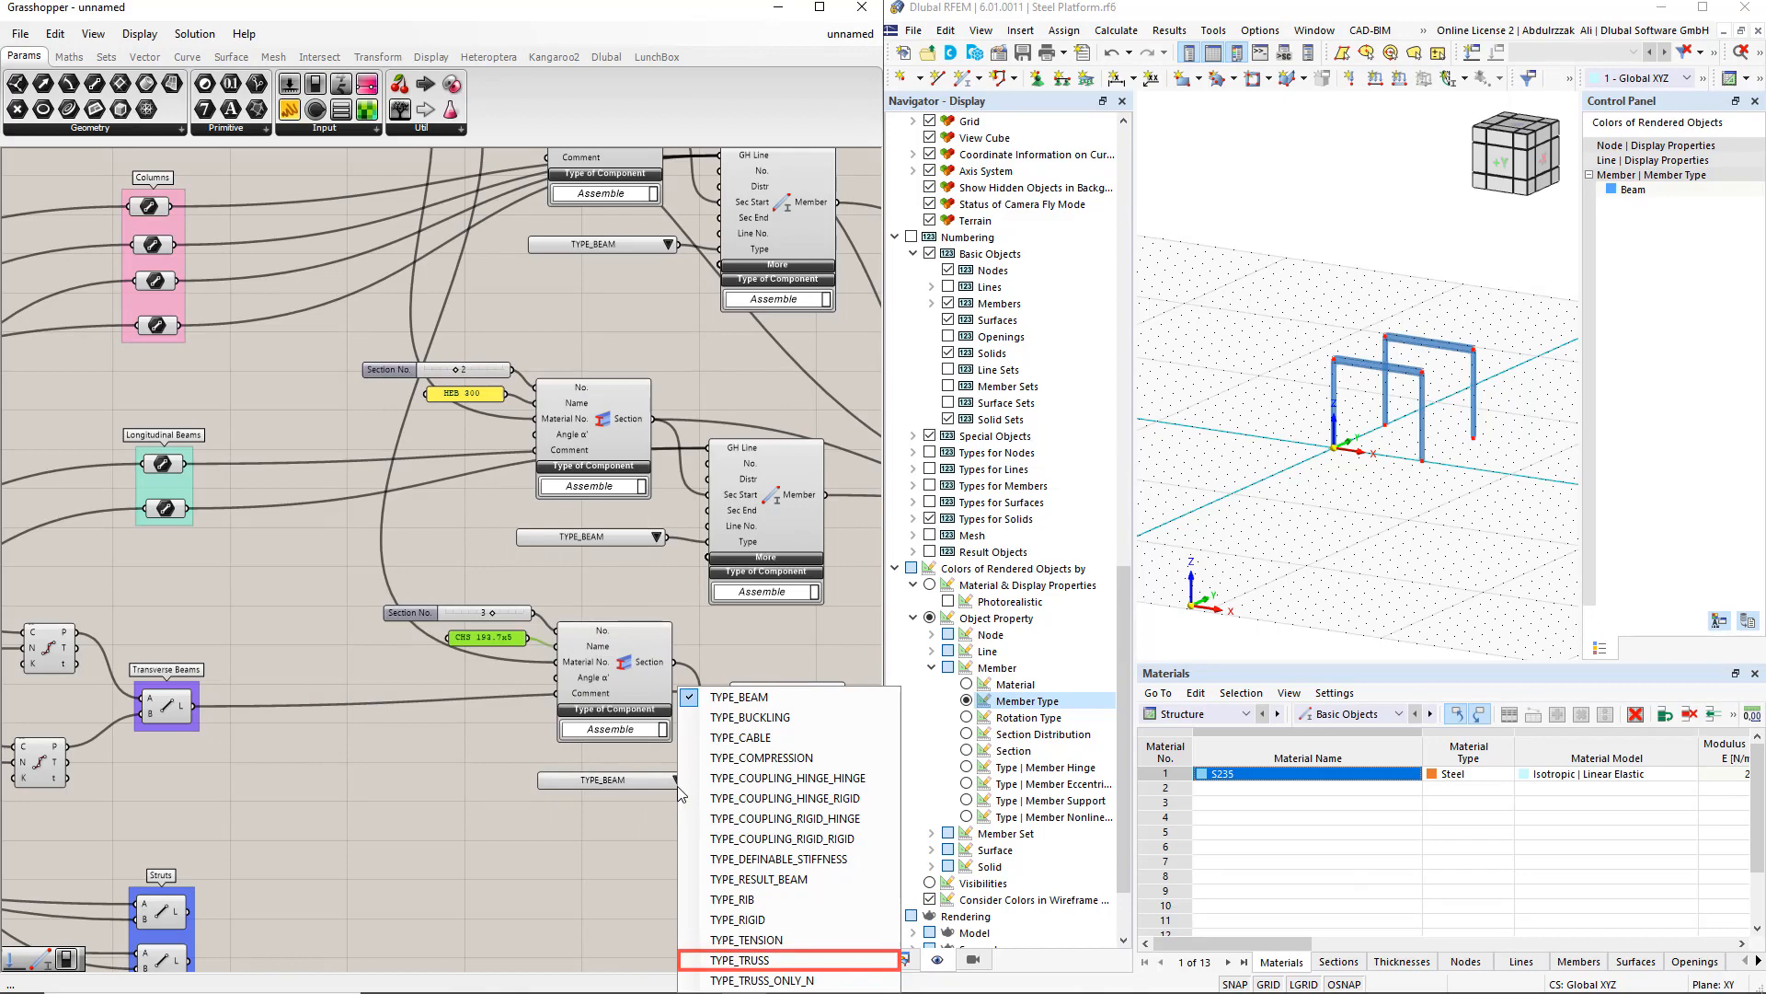
pyautogui.click(754, 960)
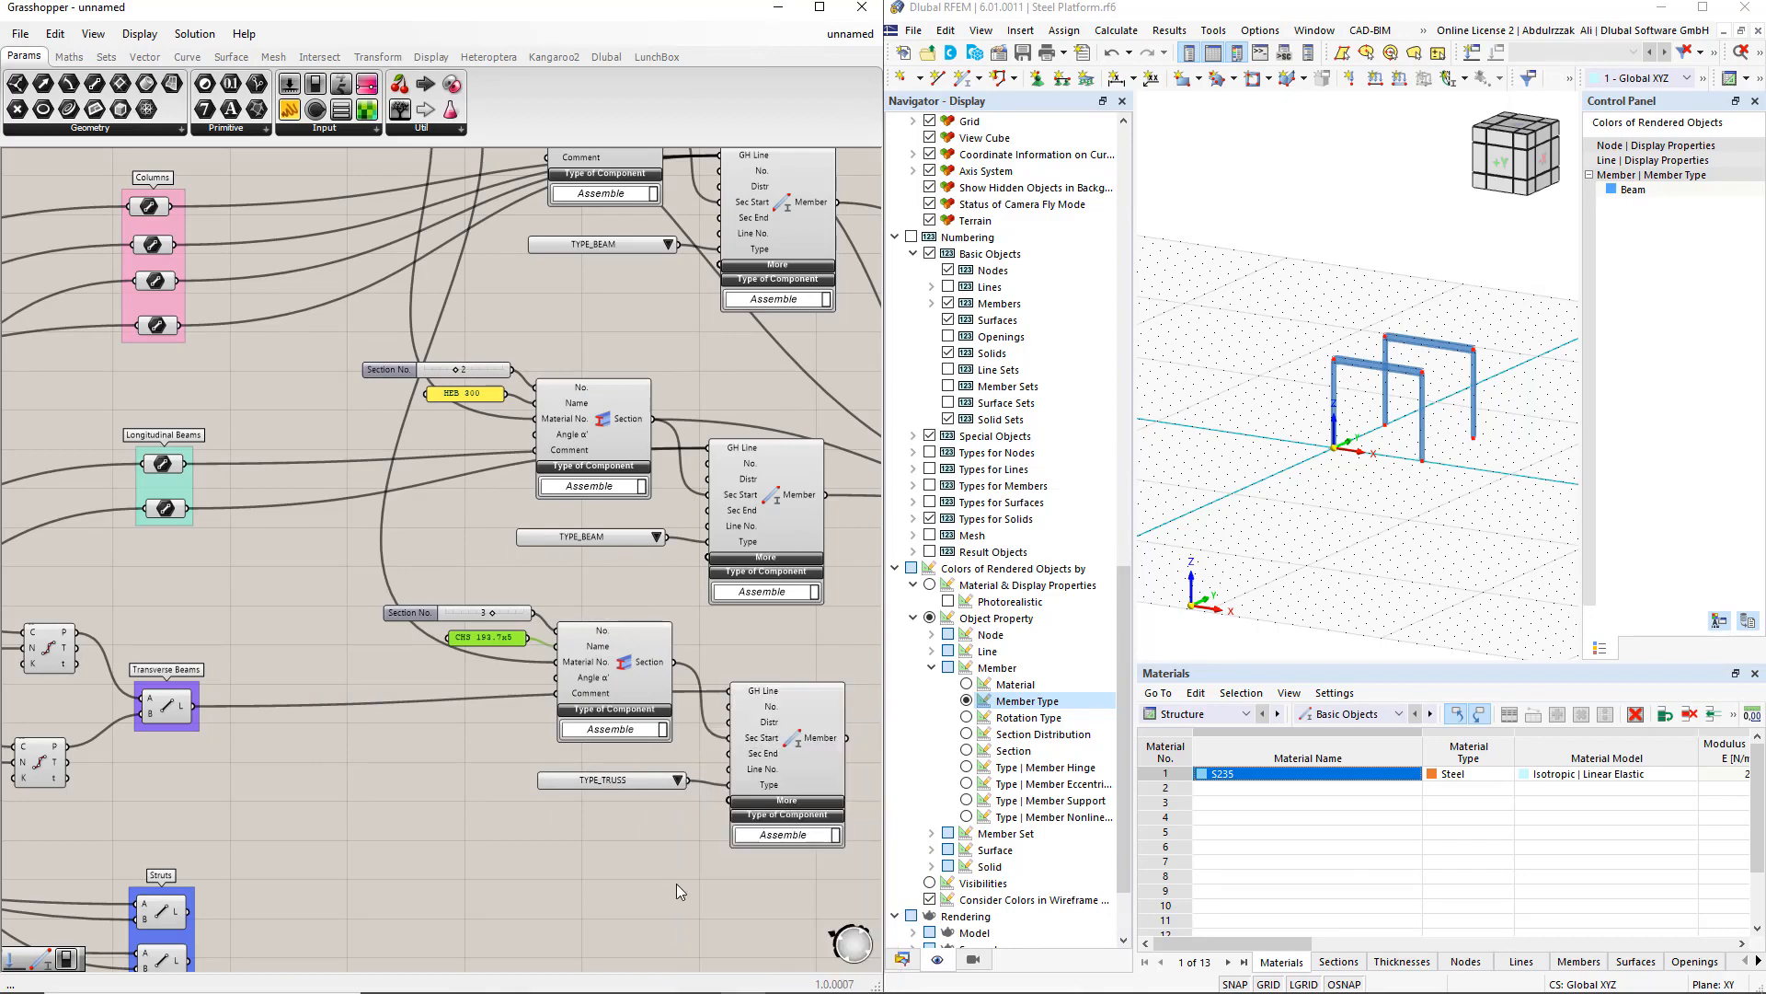
# Step: Add the new Member output as an extra connection to the export component's Input
pyautogui.moveTo(676, 876); pyautogui.dragTo(652, 831, button='right')
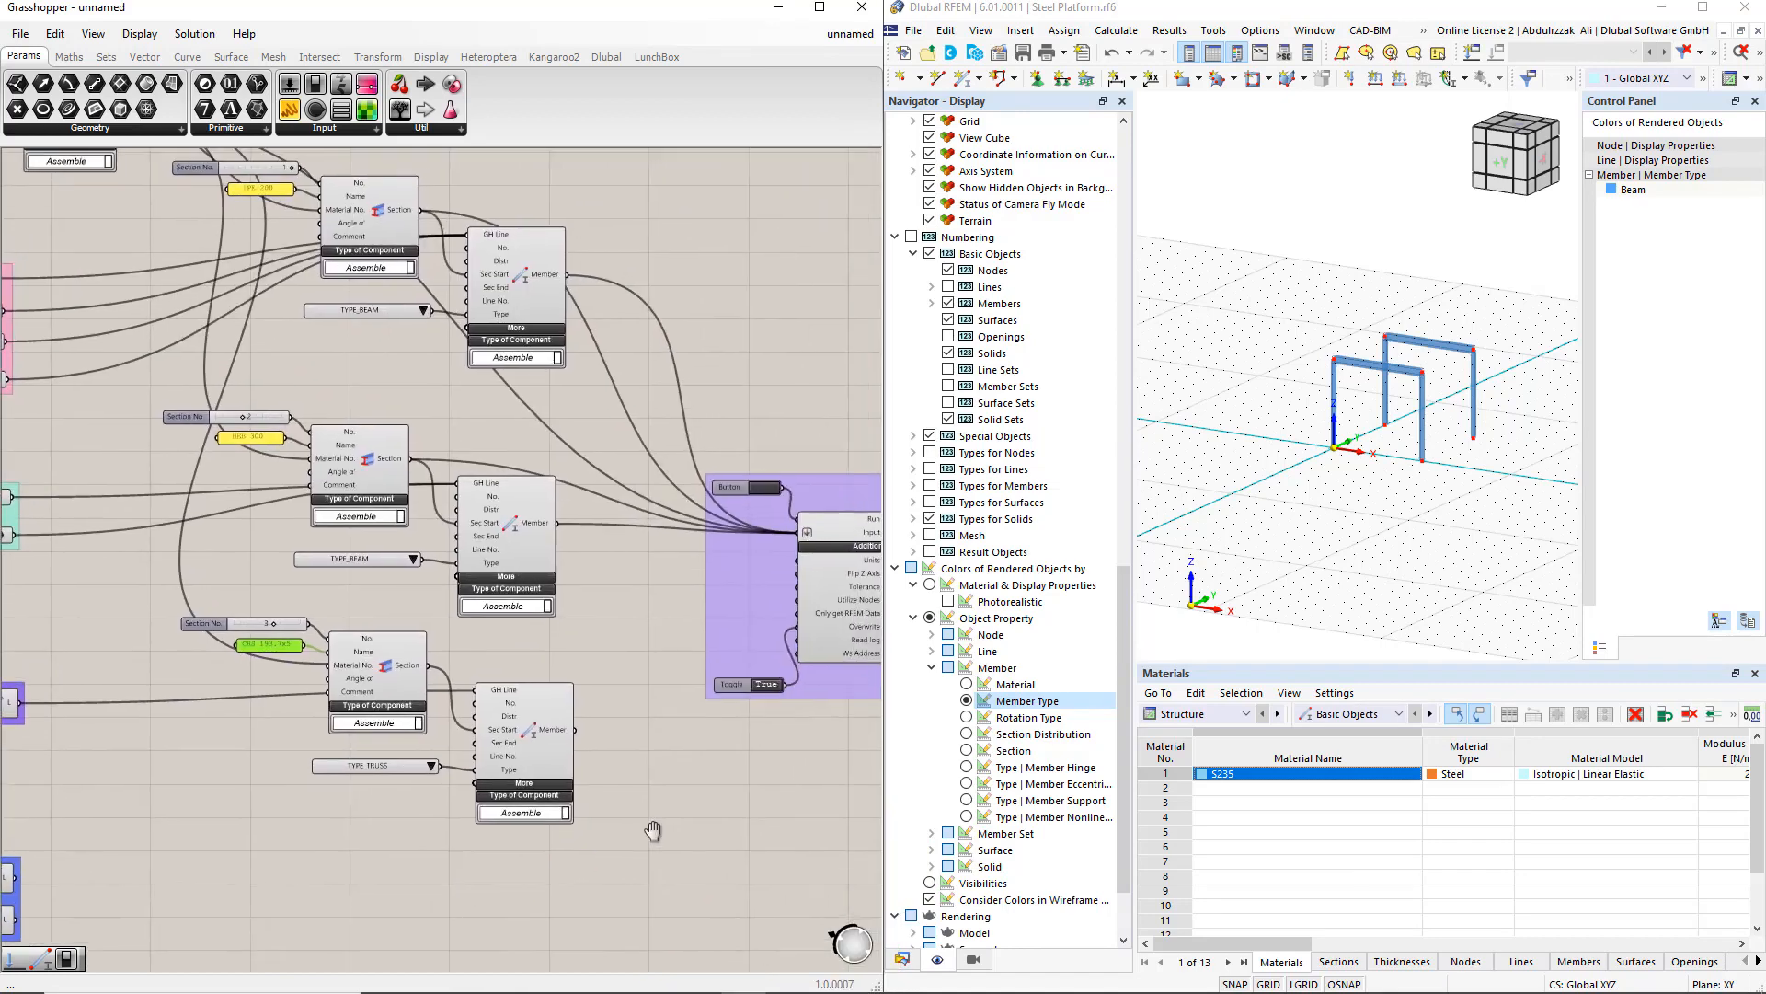
pyautogui.keyDown('shift'); pyautogui.moveTo(577, 731); pyautogui.dragTo(798, 532); pyautogui.keyUp('shift')
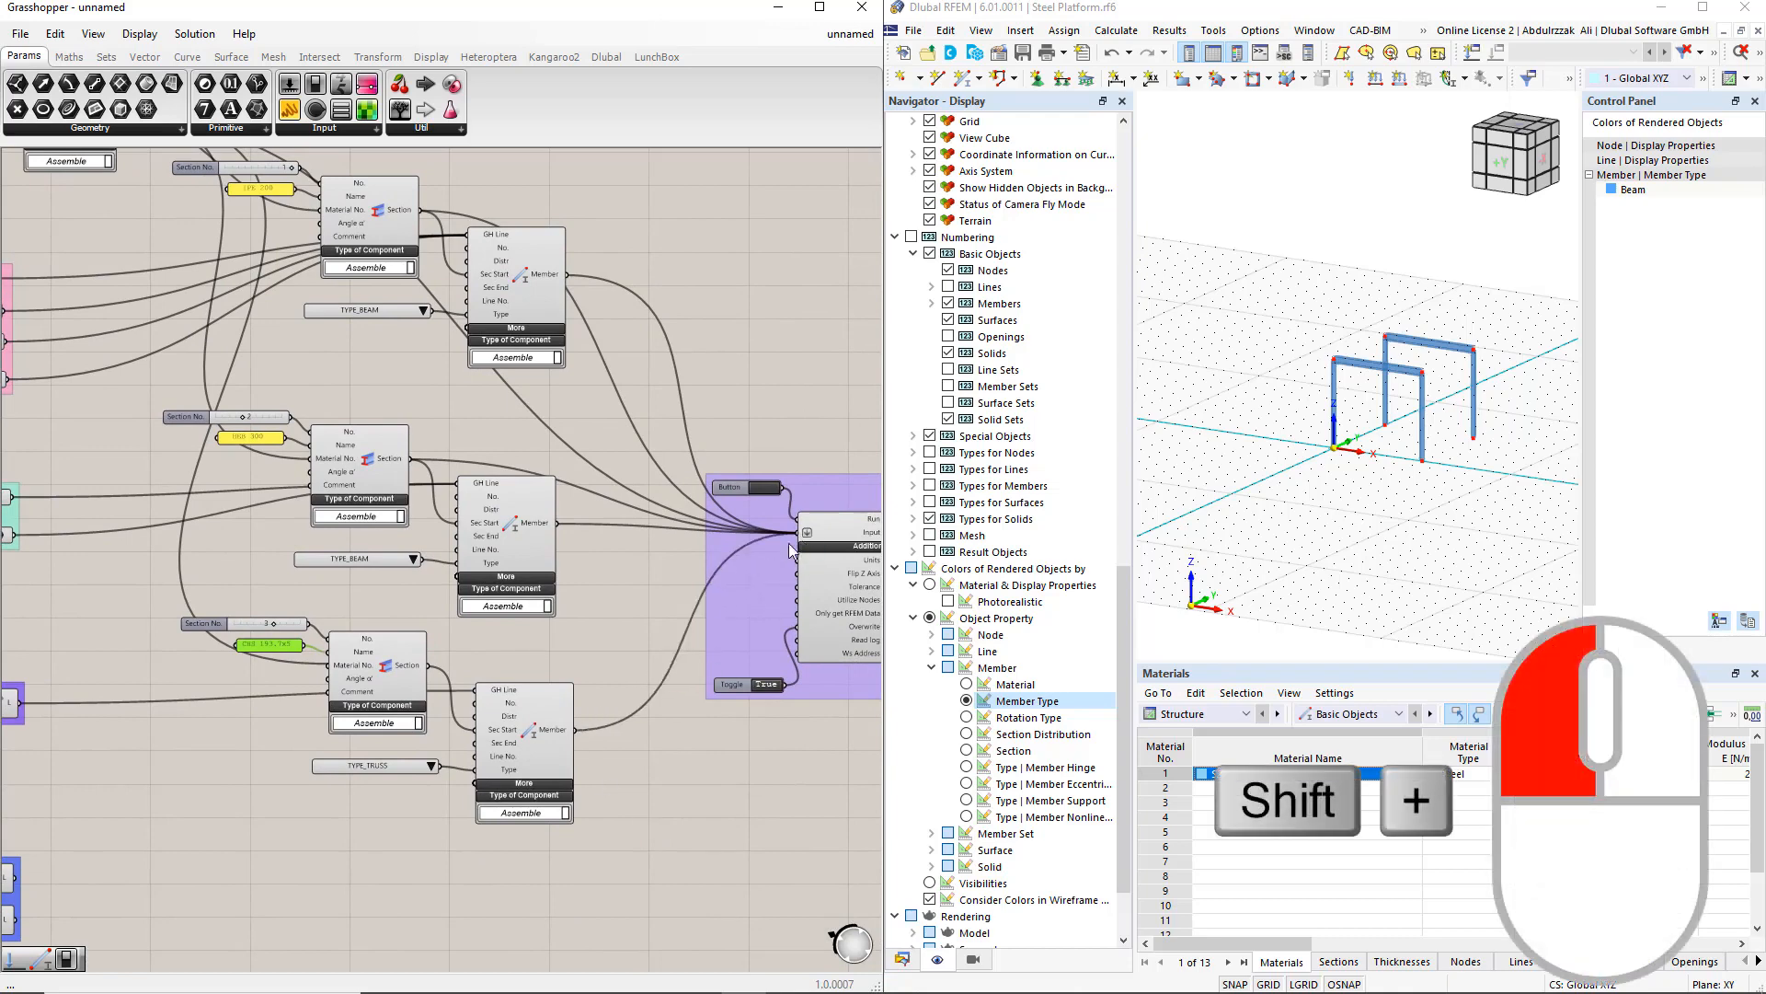
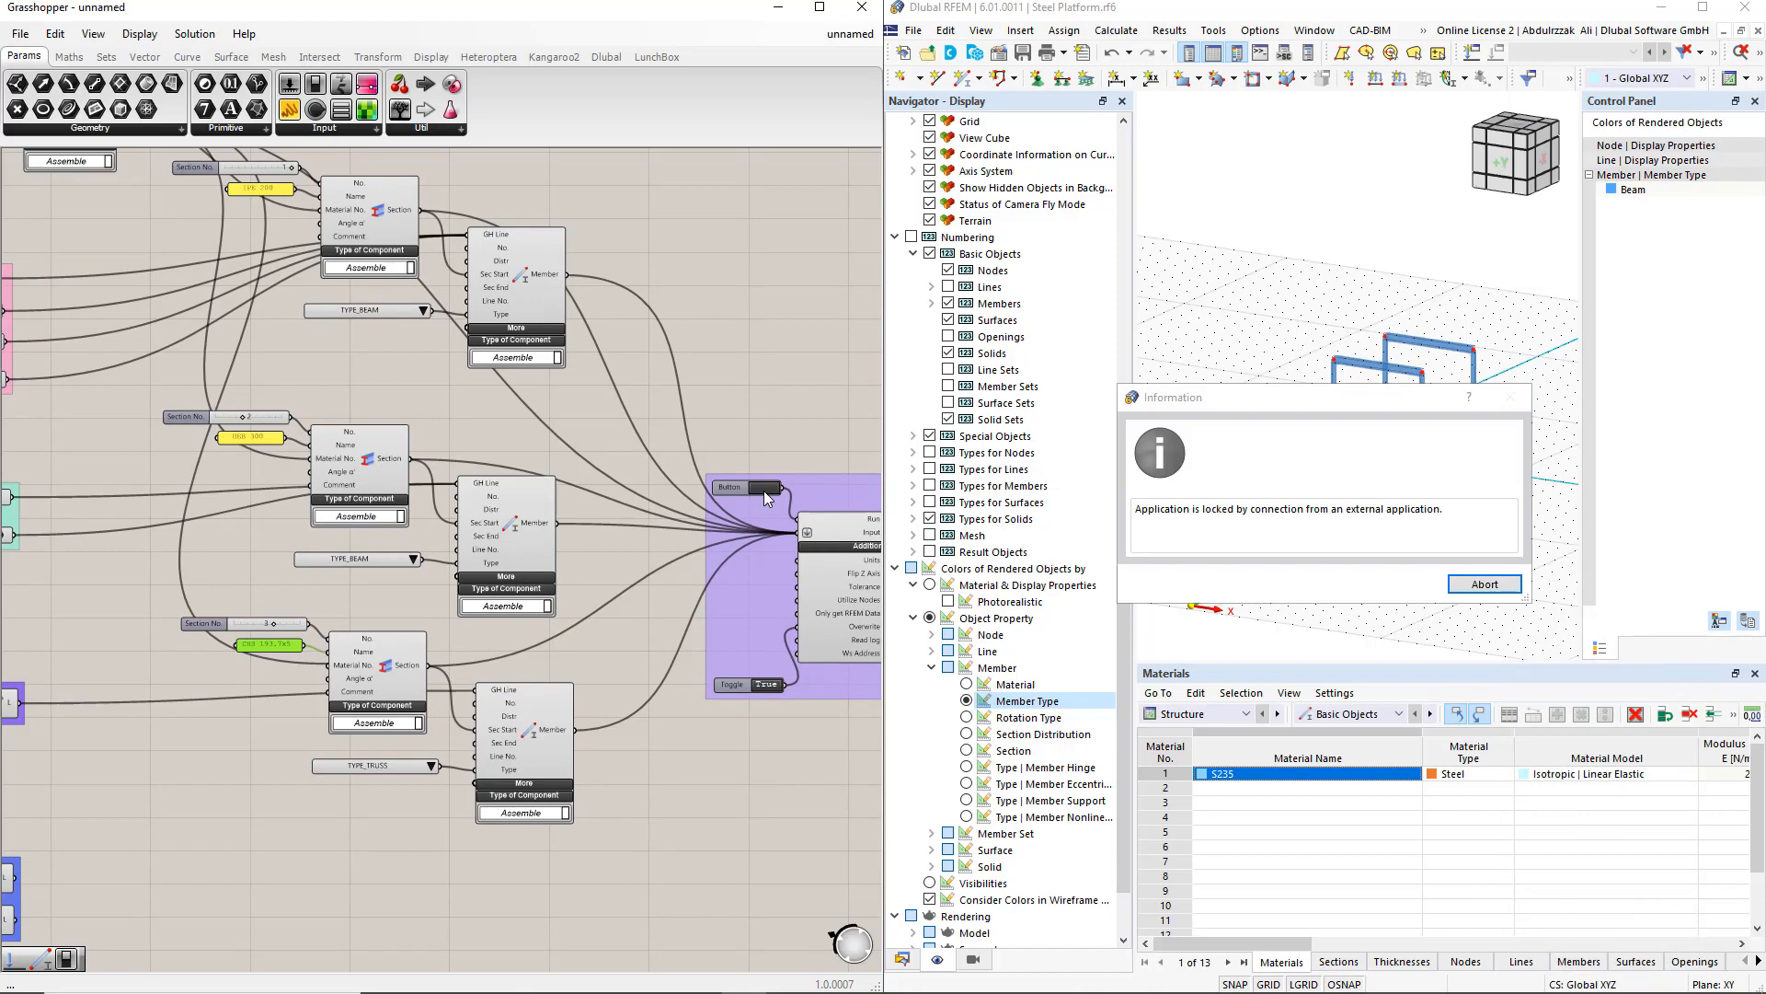
# Step: Abort the external-application connection lock in RFEM and confirm ending the connection
pyautogui.click(1485, 584)
pyautogui.click(1419, 588)
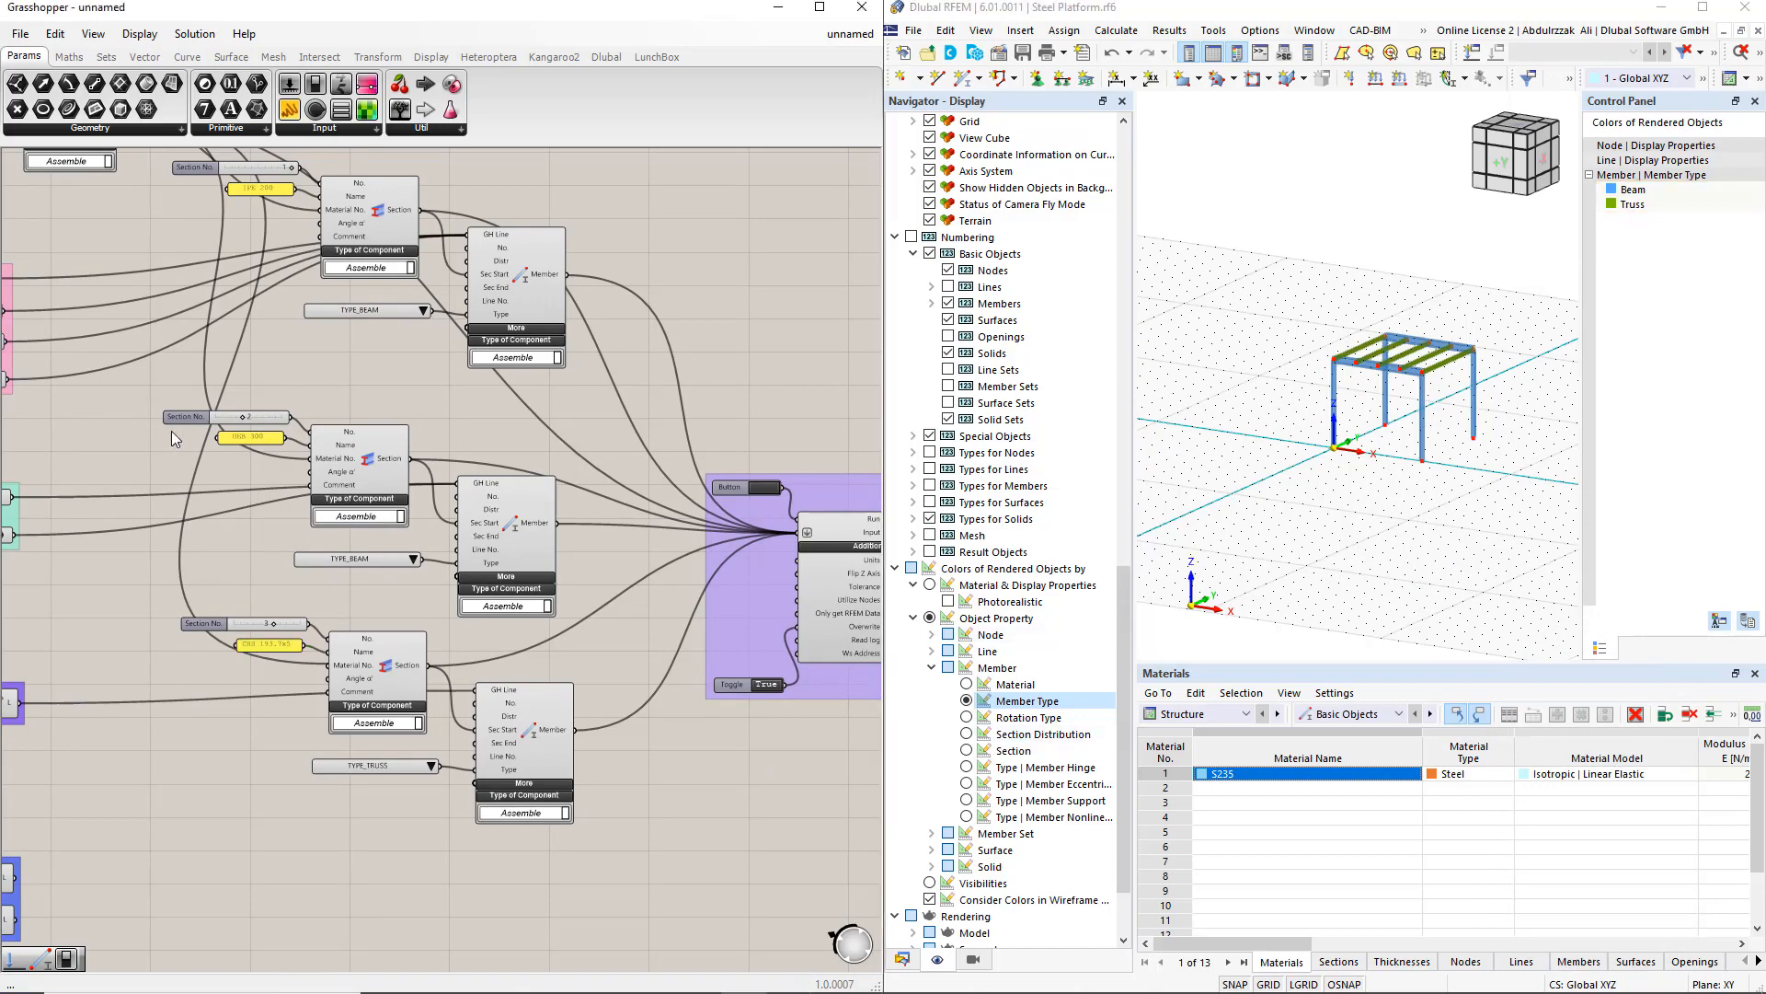
# Step: Duplicate the section, member and member-type components for the struts and connect both strut lines to the copy's line input
pyautogui.moveTo(138, 388); pyautogui.dragTo(582, 624)
pyautogui.moveTo(565, 553); pyautogui.dragTo(625, 477, button='right')
pyautogui.keyDown('alt'); pyautogui.moveTo(576, 458); pyautogui.dragTo(547, 846); pyautogui.keyUp('alt')
pyautogui.moveTo(75, 801); pyautogui.dragTo(478, 804)
pyautogui.keyDown('shift'); pyautogui.moveTo(78, 842); pyautogui.dragTo(472, 811); pyautogui.keyUp('shift')
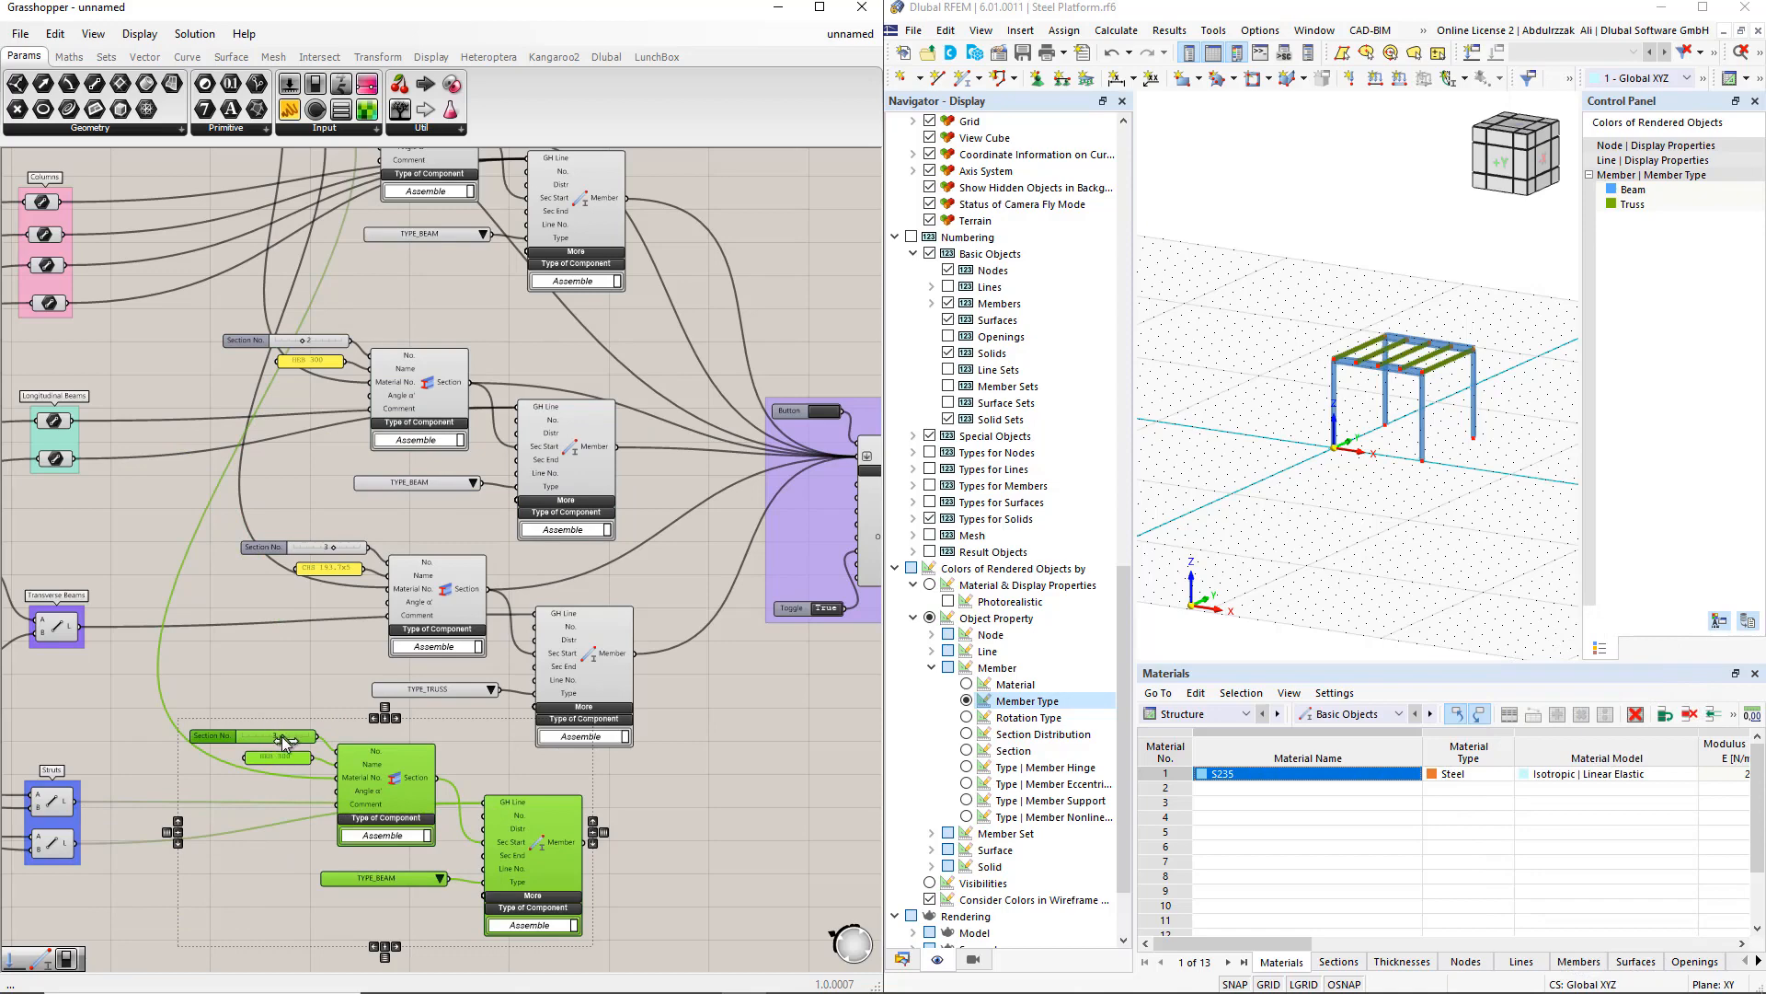
# Step: Set the copied Section No. slider to 4 and change its section panel text to IPE 100
pyautogui.moveTo(285, 740); pyautogui.dragTo(296, 742)
pyautogui.doubleClick(276, 757)
pyautogui.write('IPE 100')
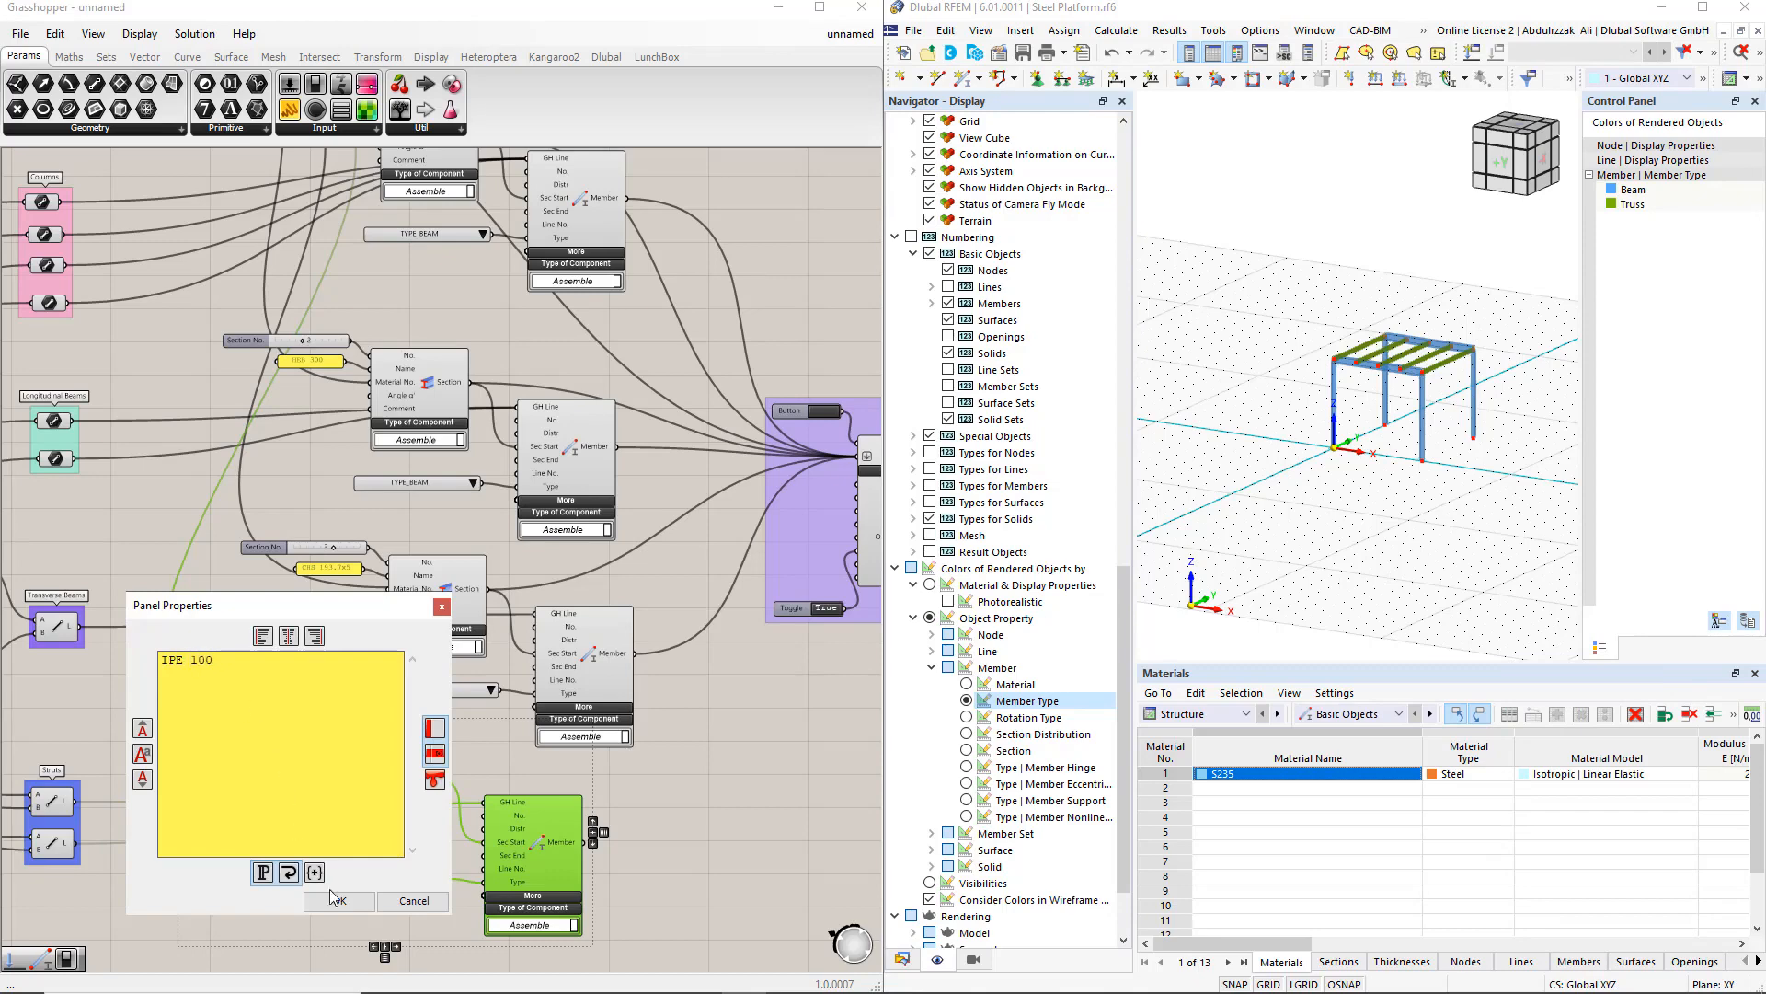
pyautogui.click(336, 900)
pyautogui.click(721, 870)
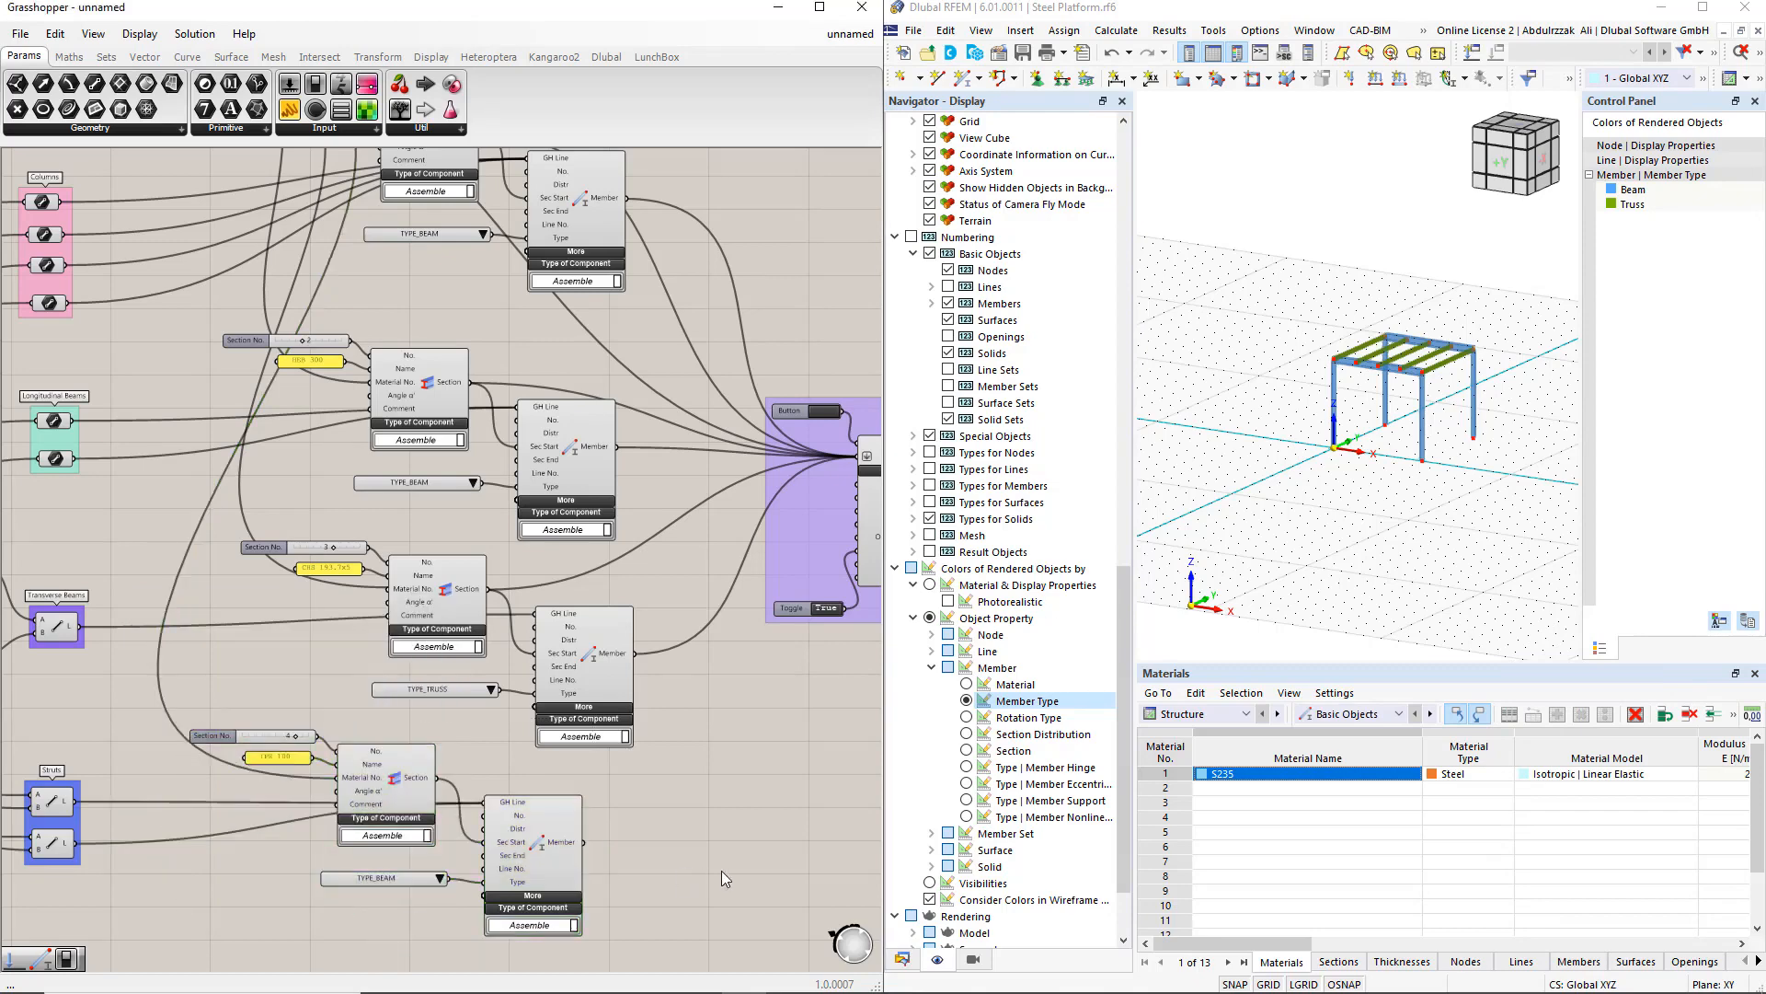
# Step: Add the strut Member and Section outputs as extra connections to the export component's Input
pyautogui.keyDown('shift'); pyautogui.moveTo(587, 841); pyautogui.dragTo(858, 460); pyautogui.keyUp('shift')
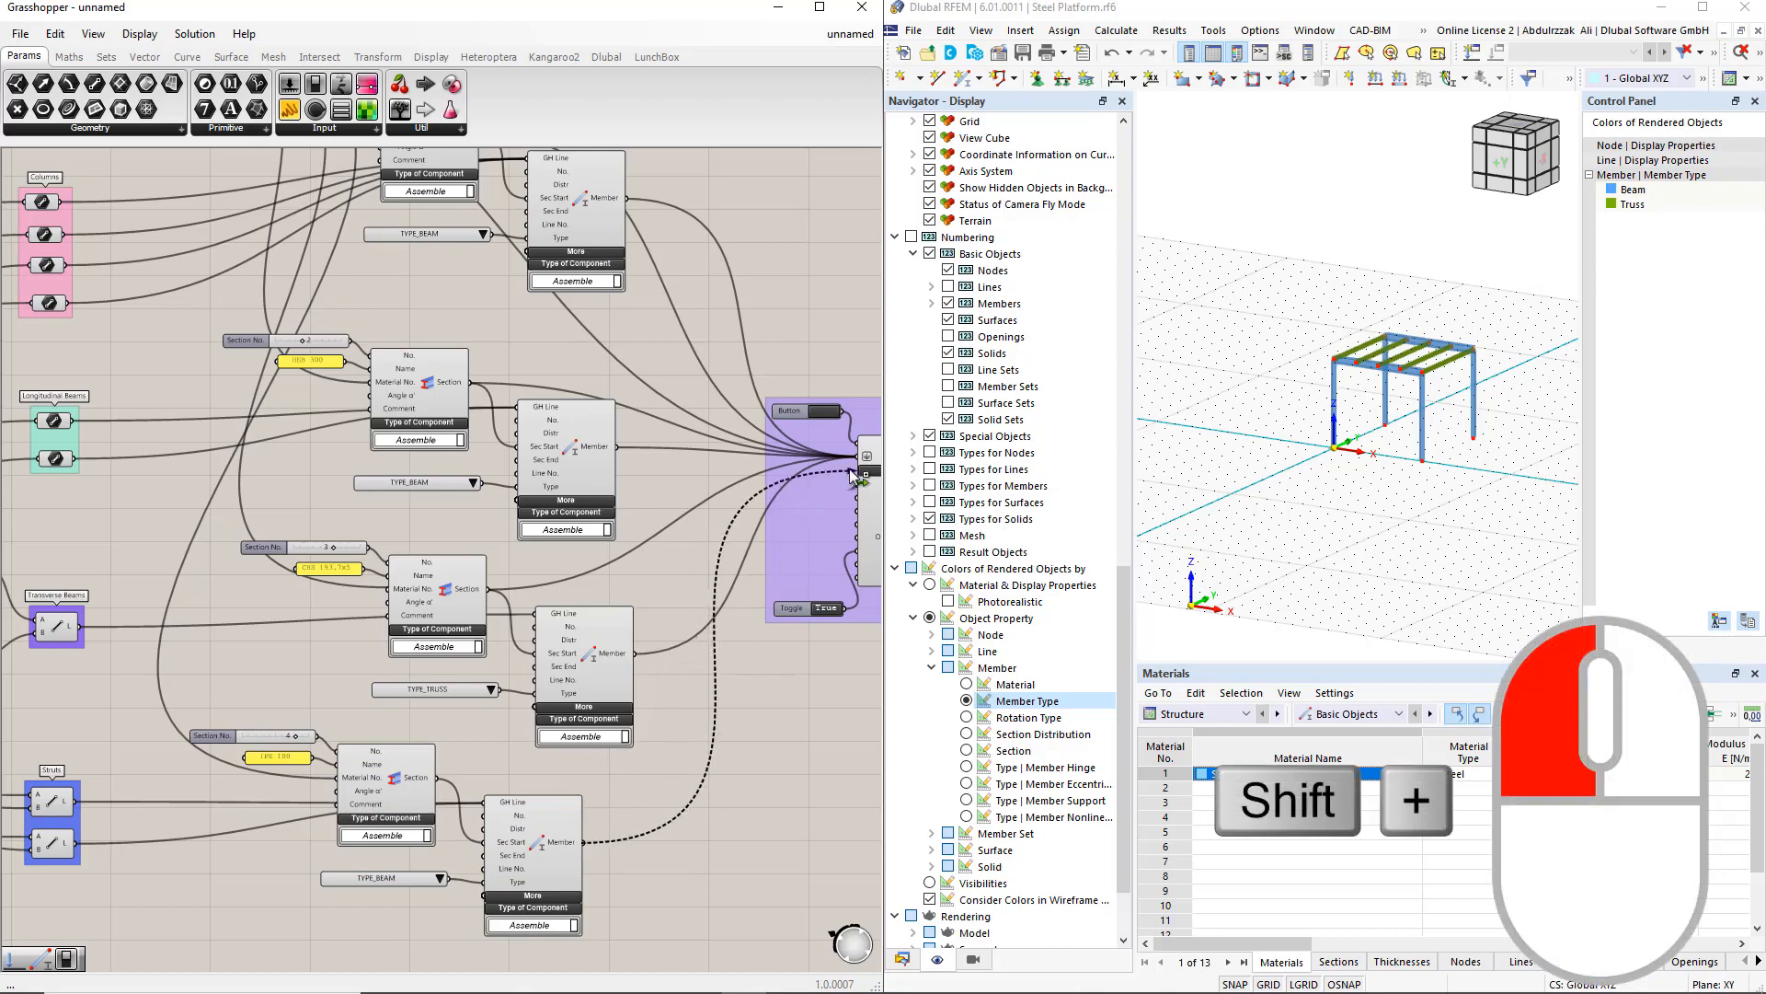
pyautogui.keyDown('shift'); pyautogui.moveTo(445, 787); pyautogui.dragTo(858, 467); pyautogui.keyUp('shift')
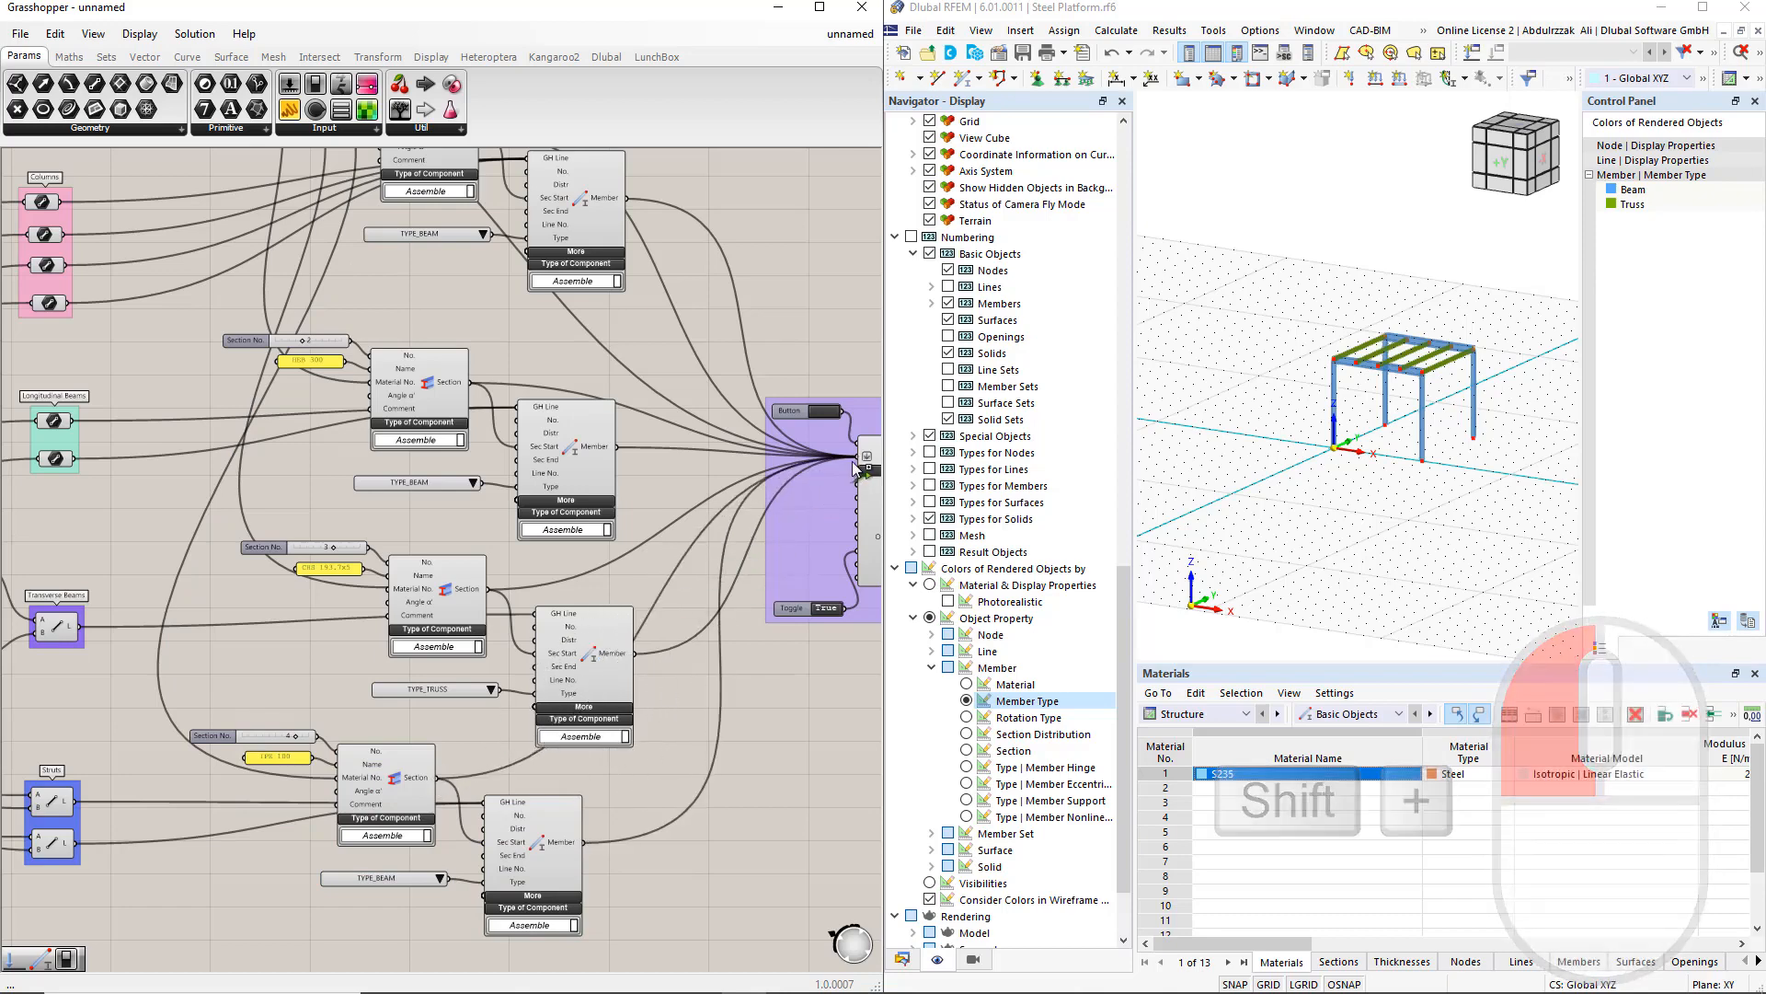
# Step: Run the export to RFEM 6, then abort the external-application connection and confirm
pyautogui.click(824, 414)
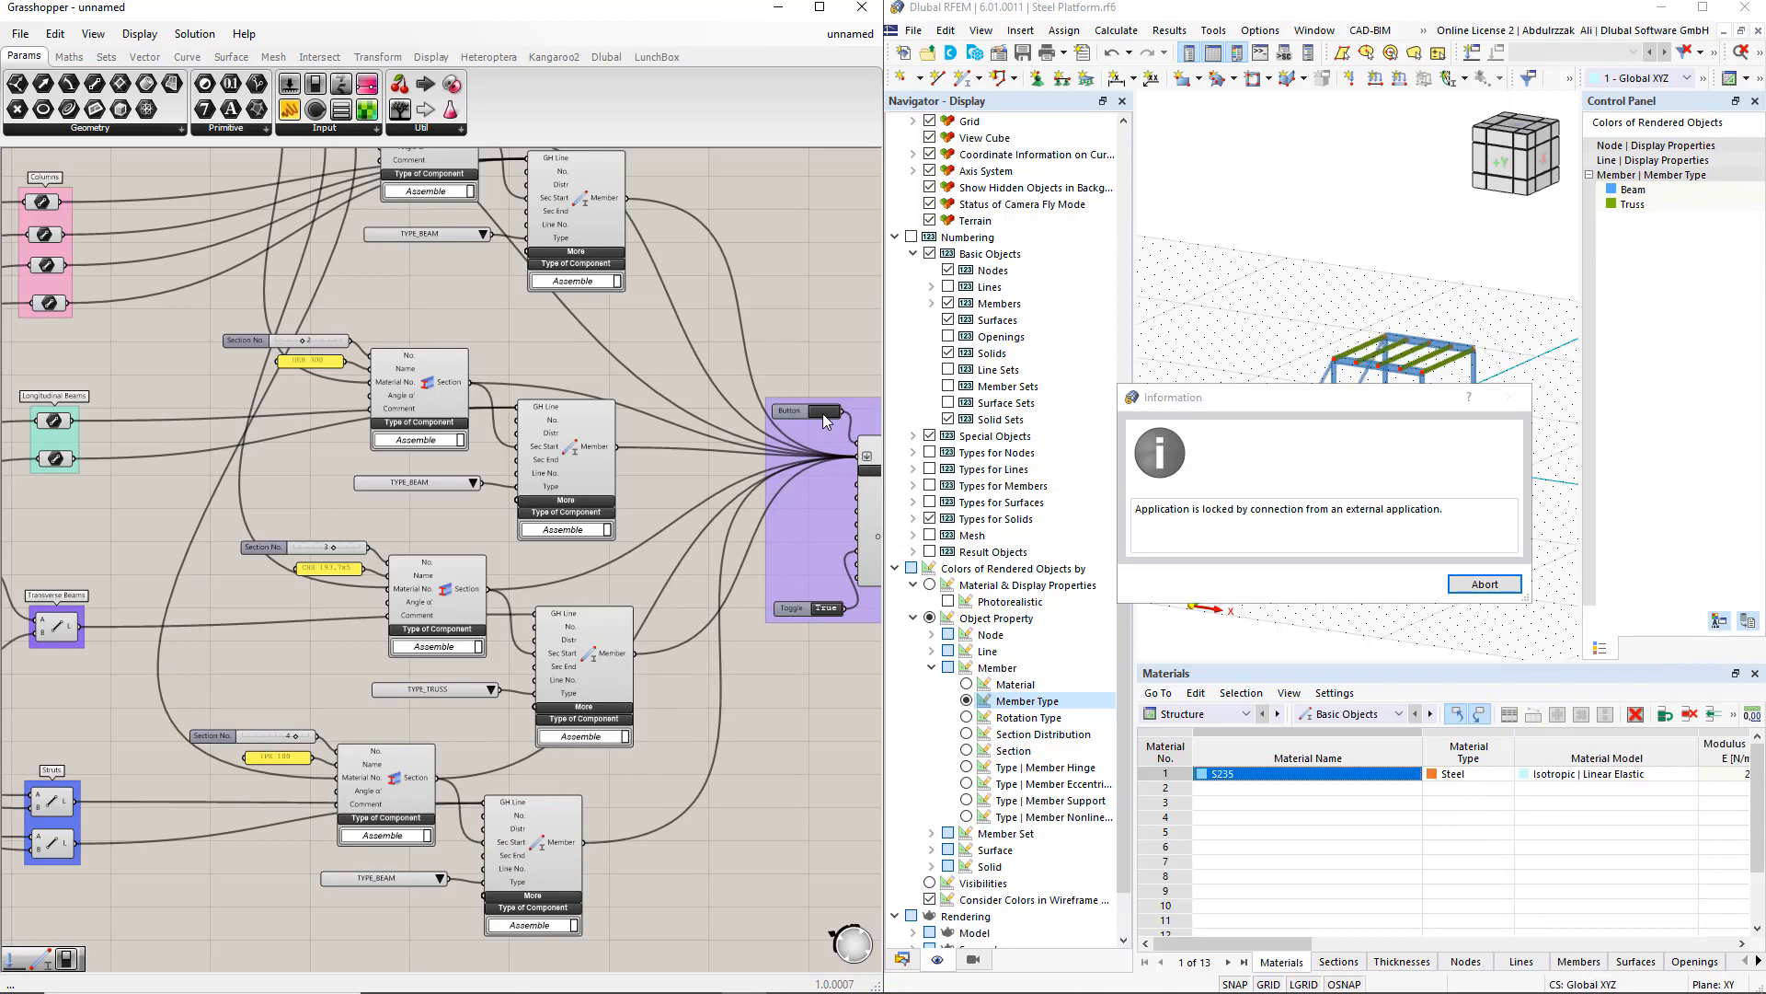
pyautogui.click(1481, 584)
pyautogui.click(1402, 589)
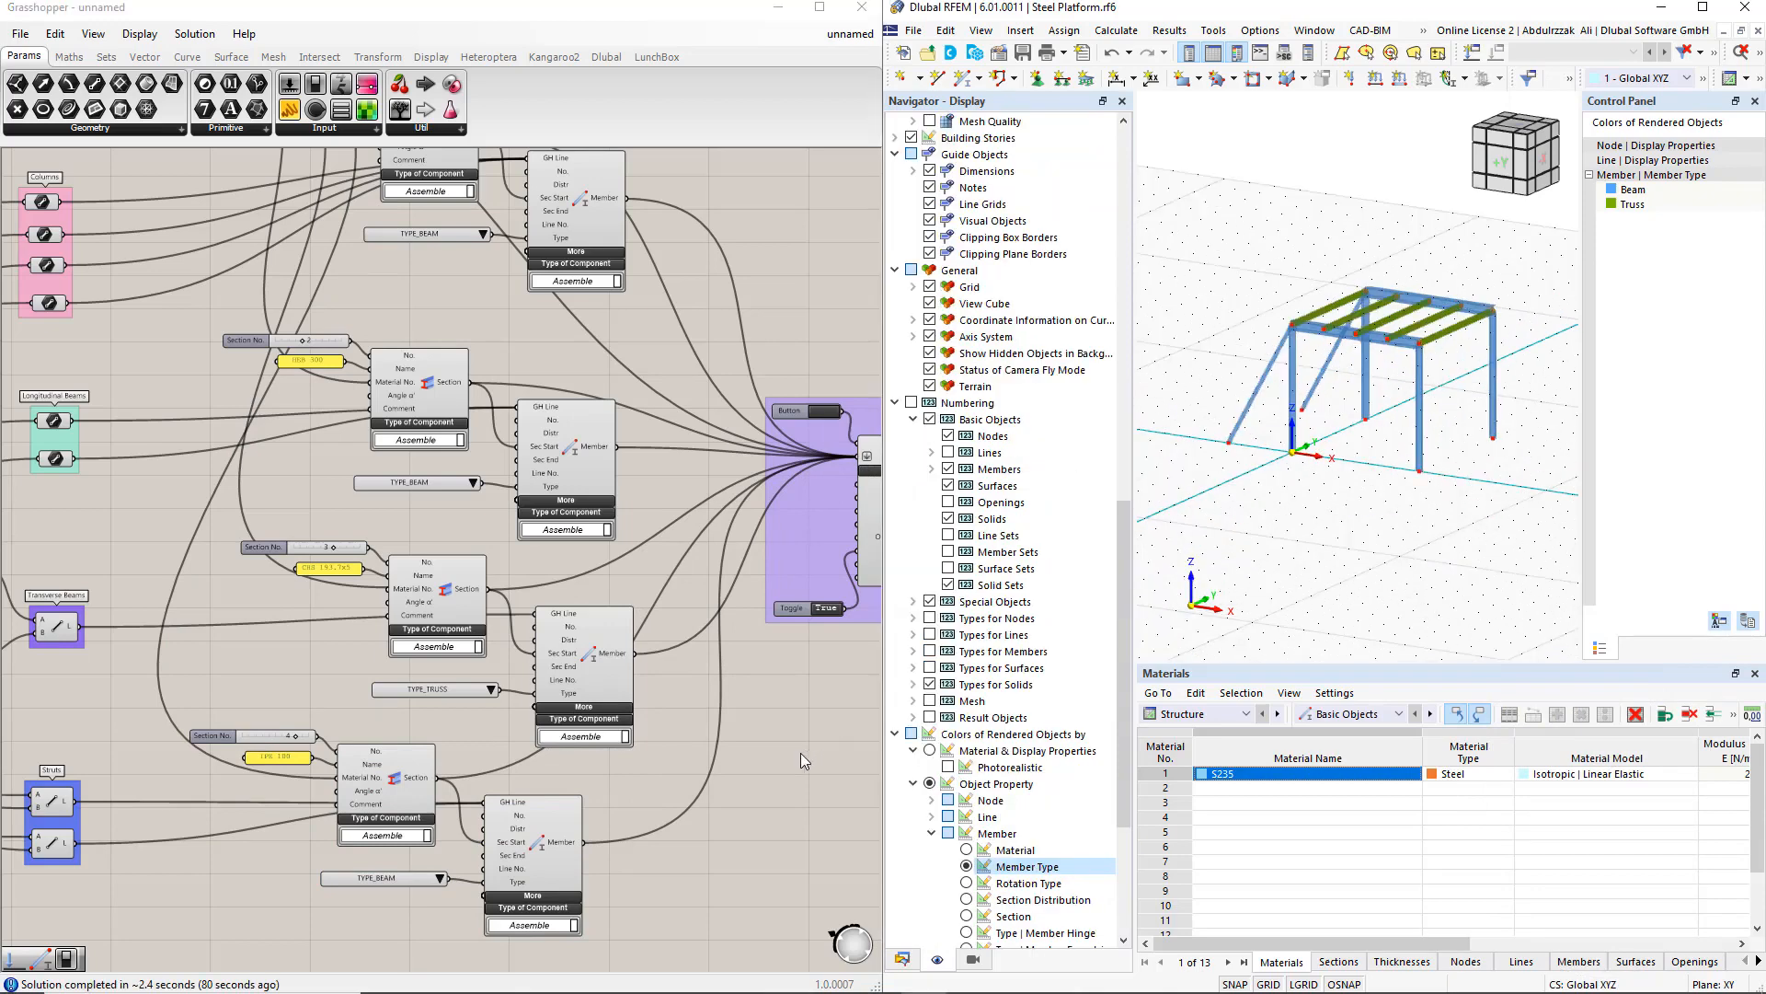
# Step: Duplicate the strut component group for the bracings and connect all bracing lines to the copy's line input
pyautogui.moveTo(649, 866); pyautogui.dragTo(753, 585, button='right')
pyautogui.moveTo(614, 713); pyautogui.dragTo(350, 484)
pyautogui.keyDown('alt'); pyautogui.moveTo(677, 564); pyautogui.dragTo(694, 817); pyautogui.keyUp('alt')
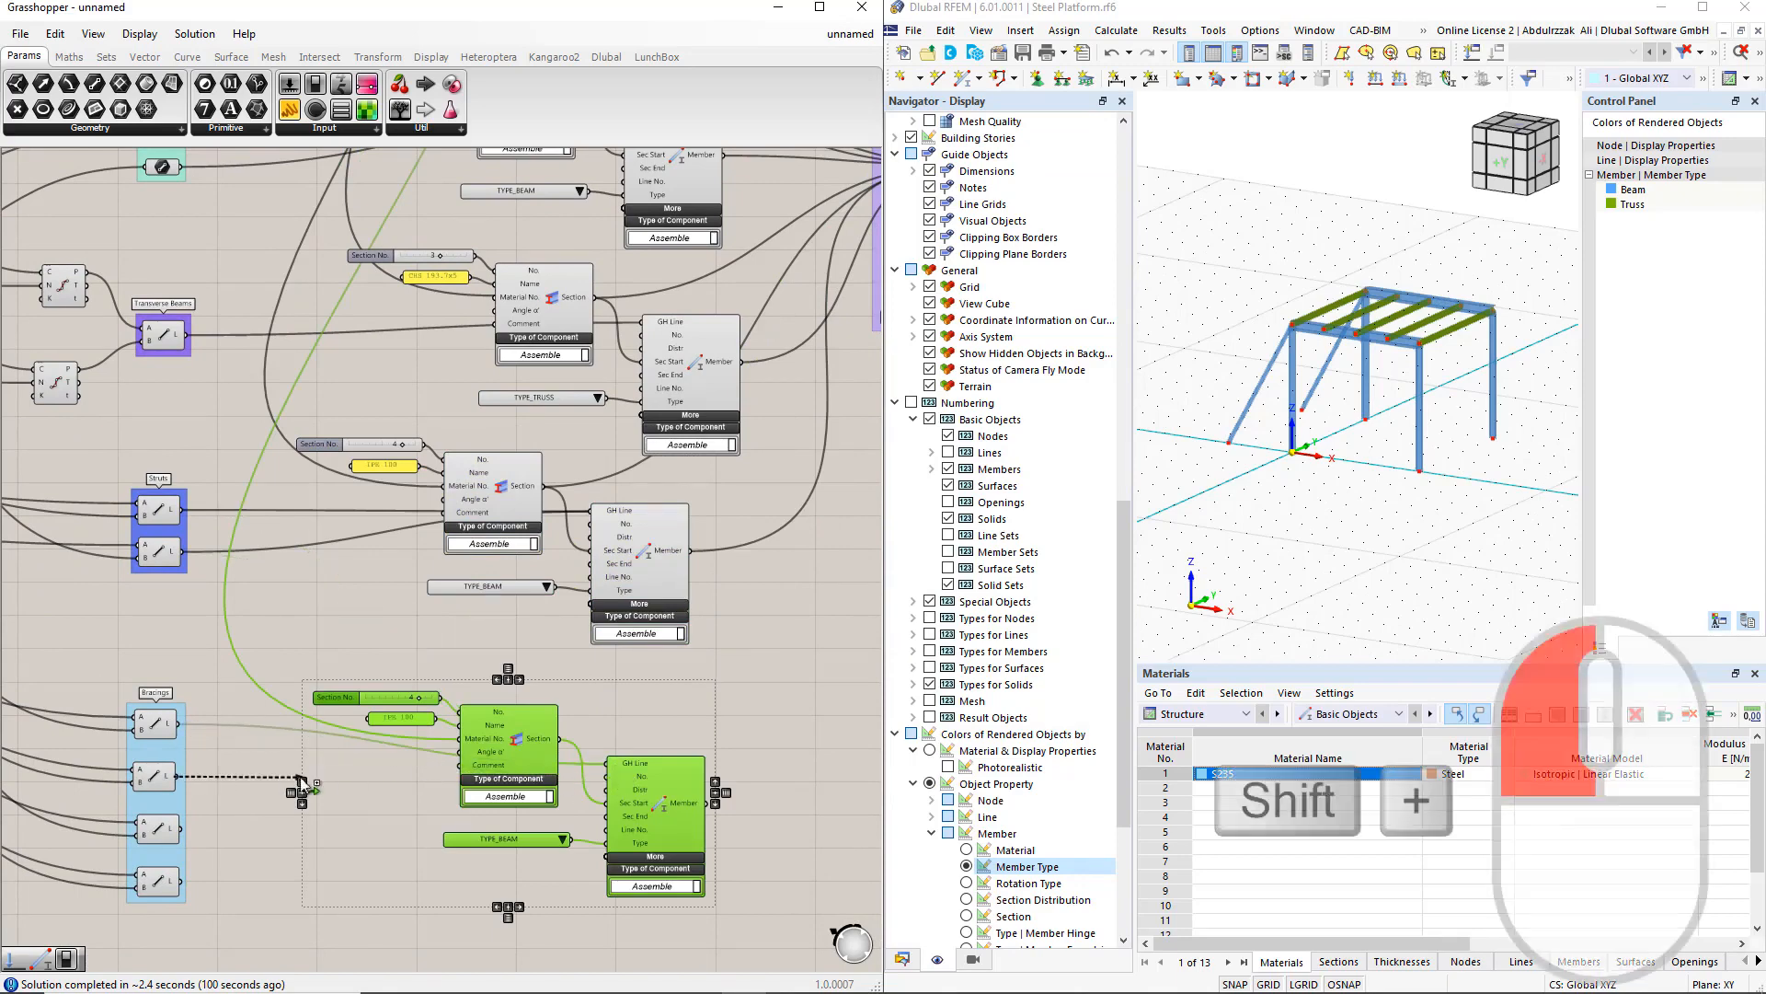
pyautogui.keyDown('shift'); pyautogui.moveTo(179, 775); pyautogui.dragTo(607, 763); pyautogui.keyUp('shift')
pyautogui.keyDown('shift'); pyautogui.moveTo(293, 819); pyautogui.dragTo(607, 763); pyautogui.keyUp('shift')
pyautogui.keyDown('shift'); pyautogui.moveTo(180, 881); pyautogui.dragTo(606, 765); pyautogui.keyUp('shift')
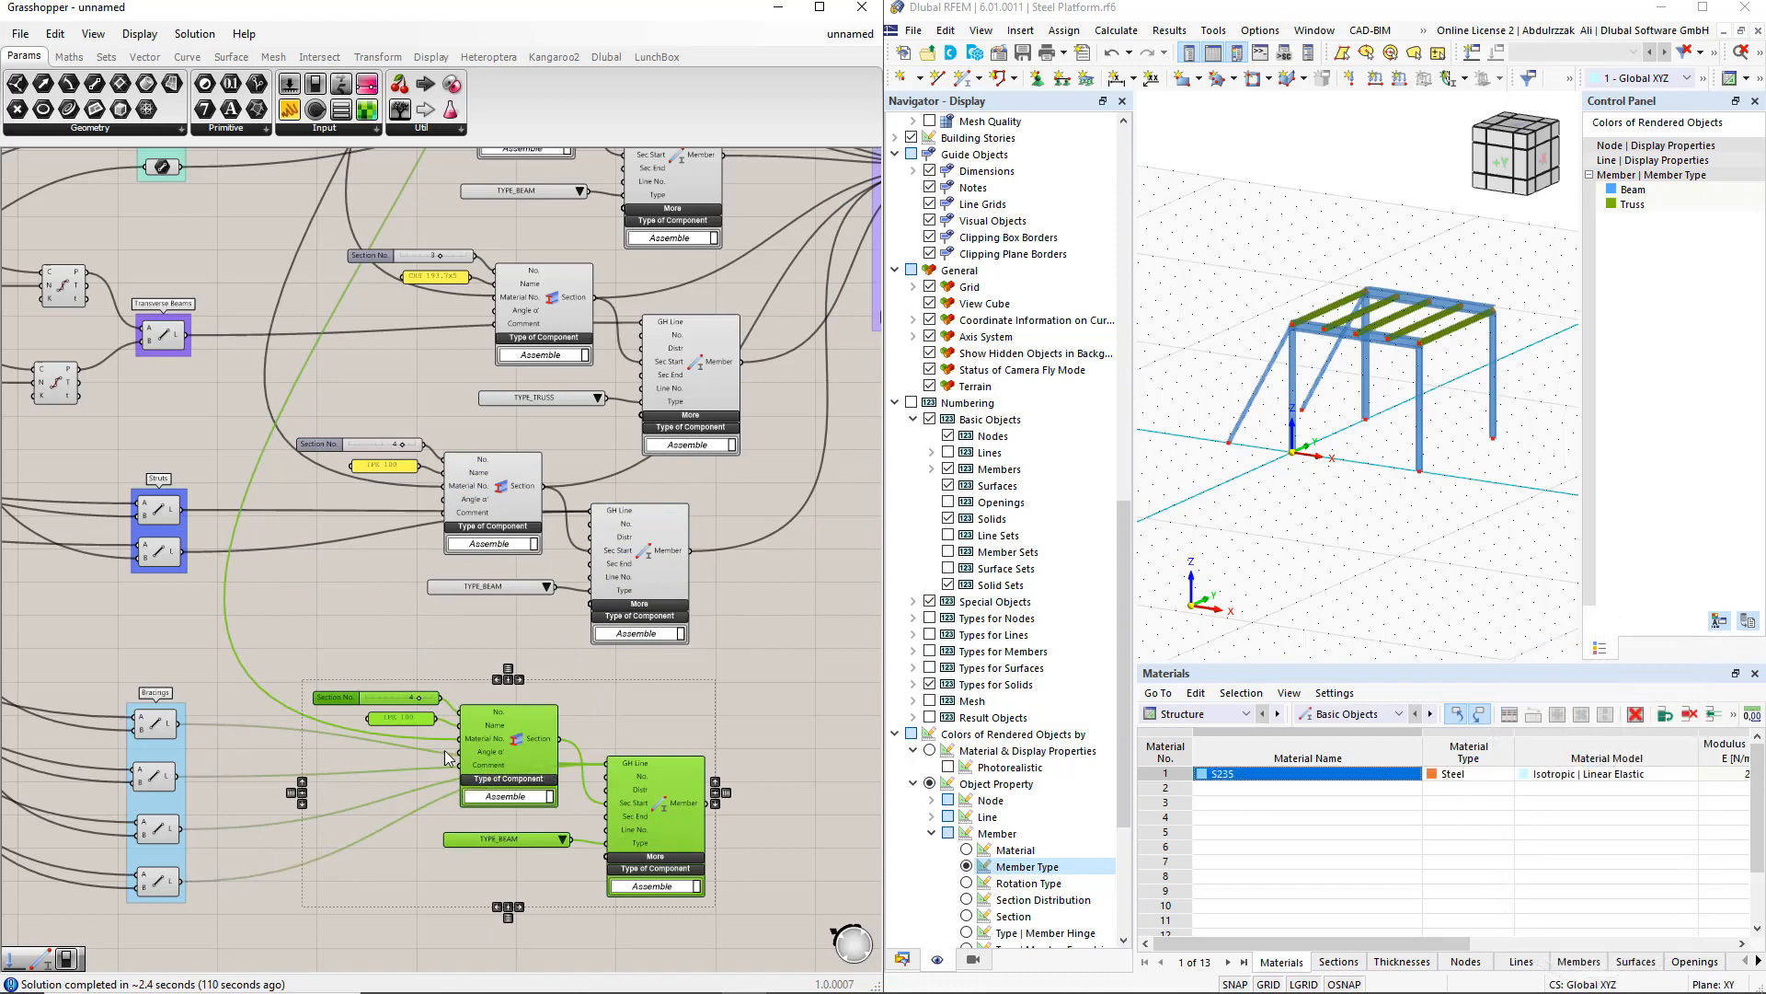
# Step: Change the bracing section panel's text to R 20
pyautogui.scroll(1, 390, 718)
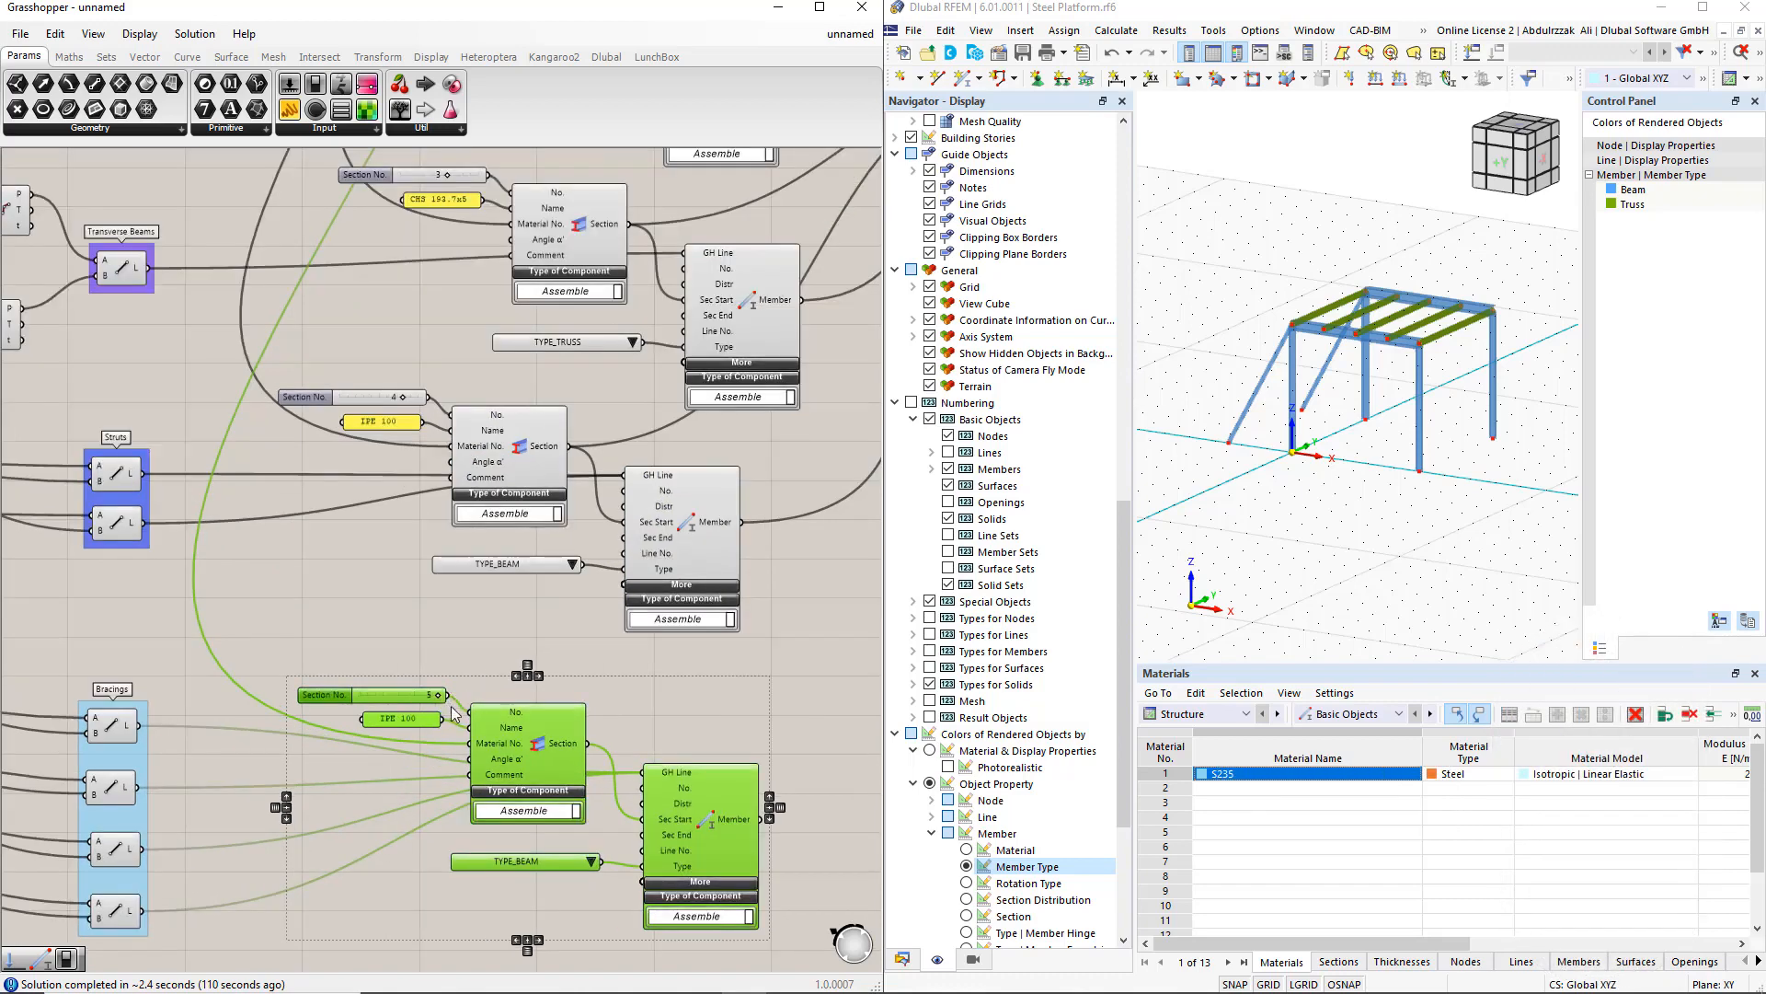
pyautogui.doubleClick(396, 720)
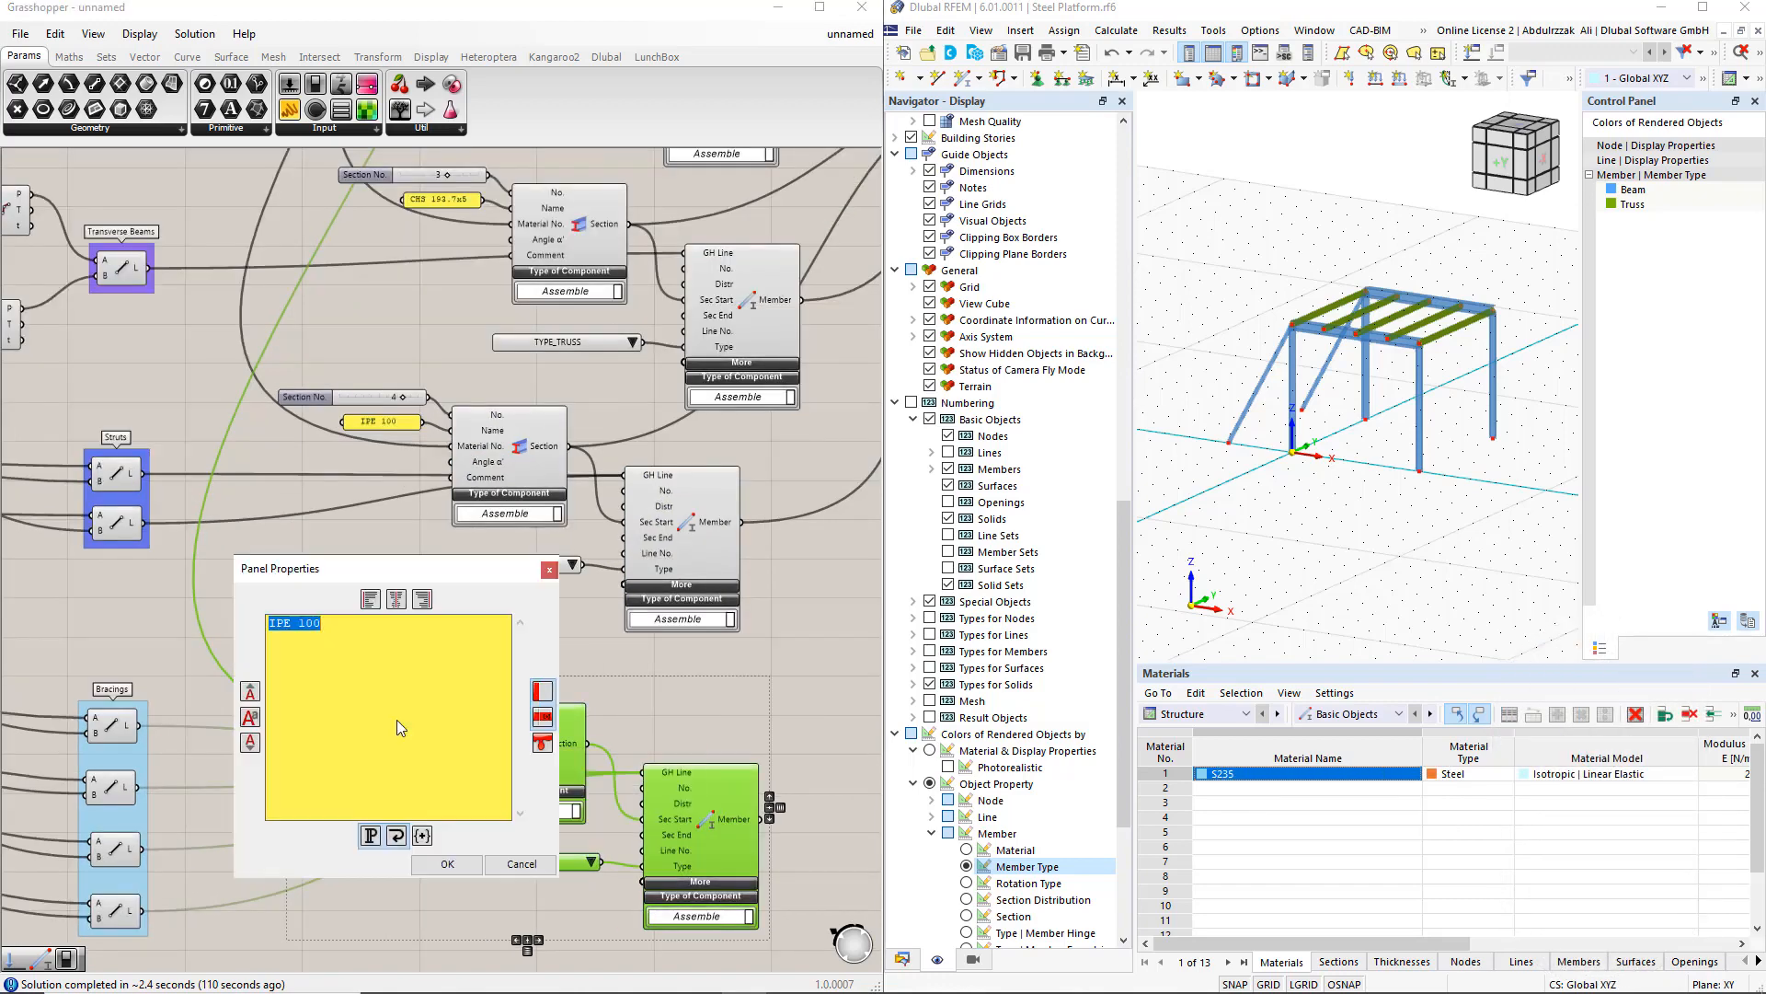
pyautogui.write('R 20')
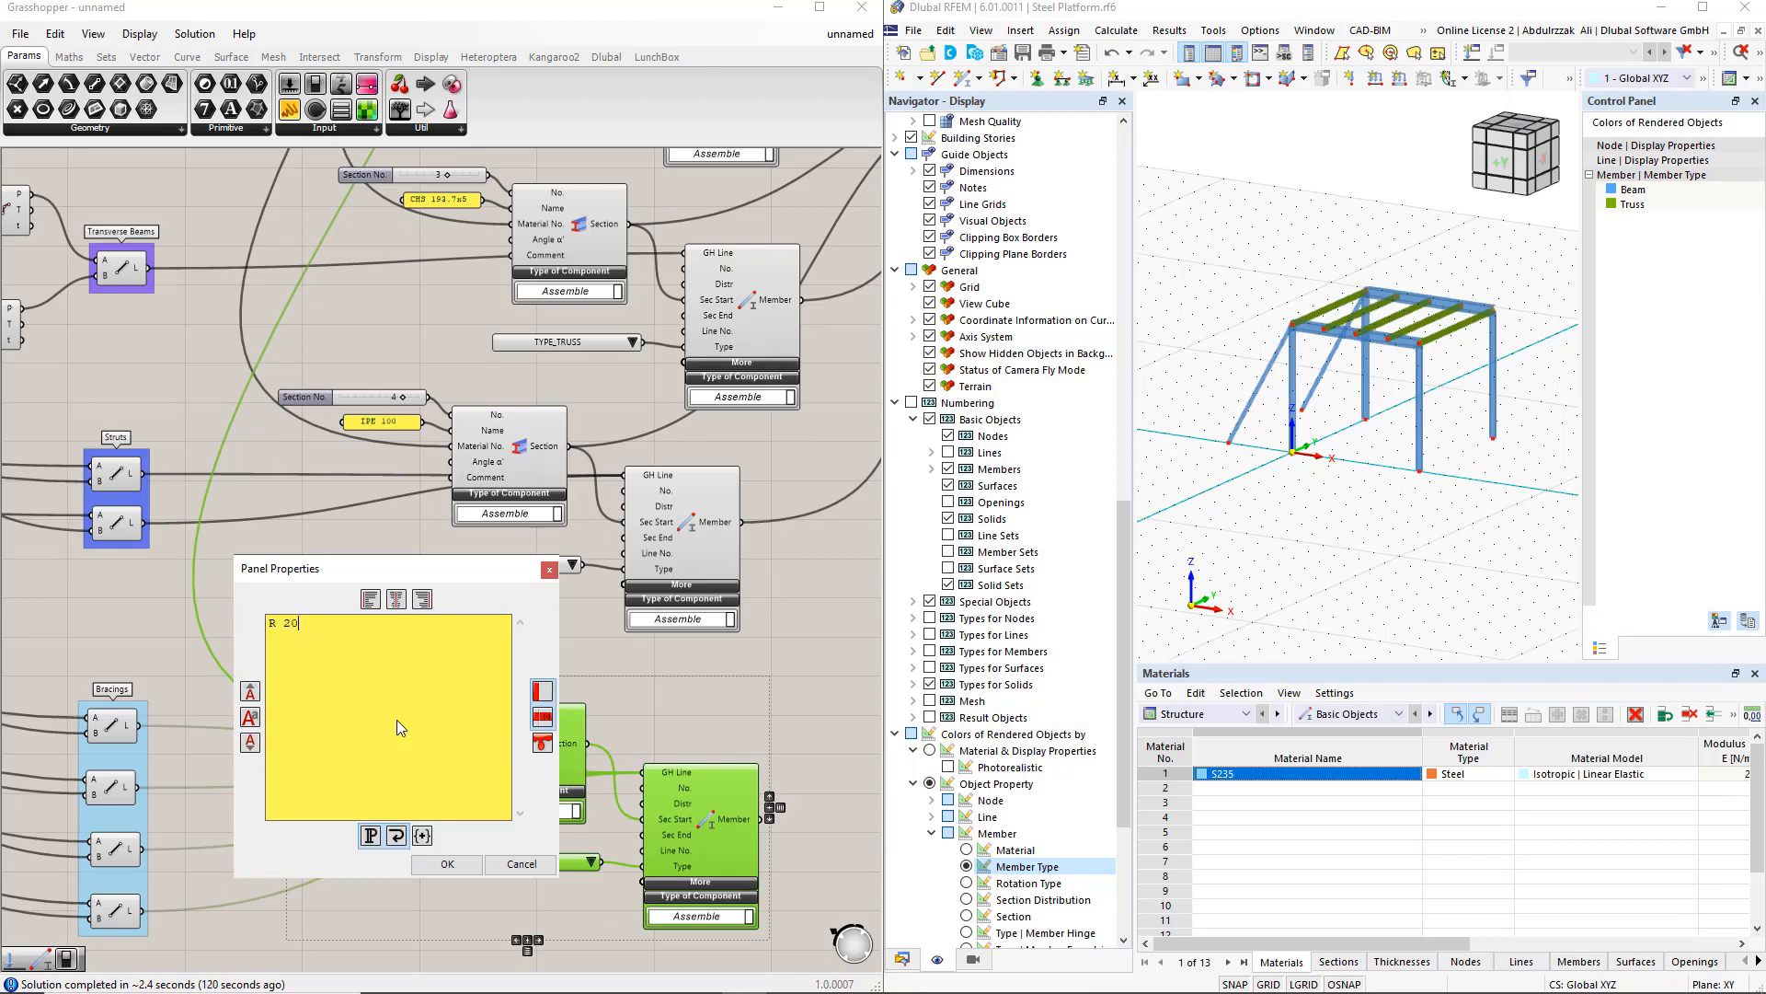
pyautogui.click(468, 861)
# Step: Set the bracing member type list to TYPE_TENSION
pyautogui.moveTo(600, 872); pyautogui.dragTo(577, 679, button='right')
pyautogui.click(569, 668)
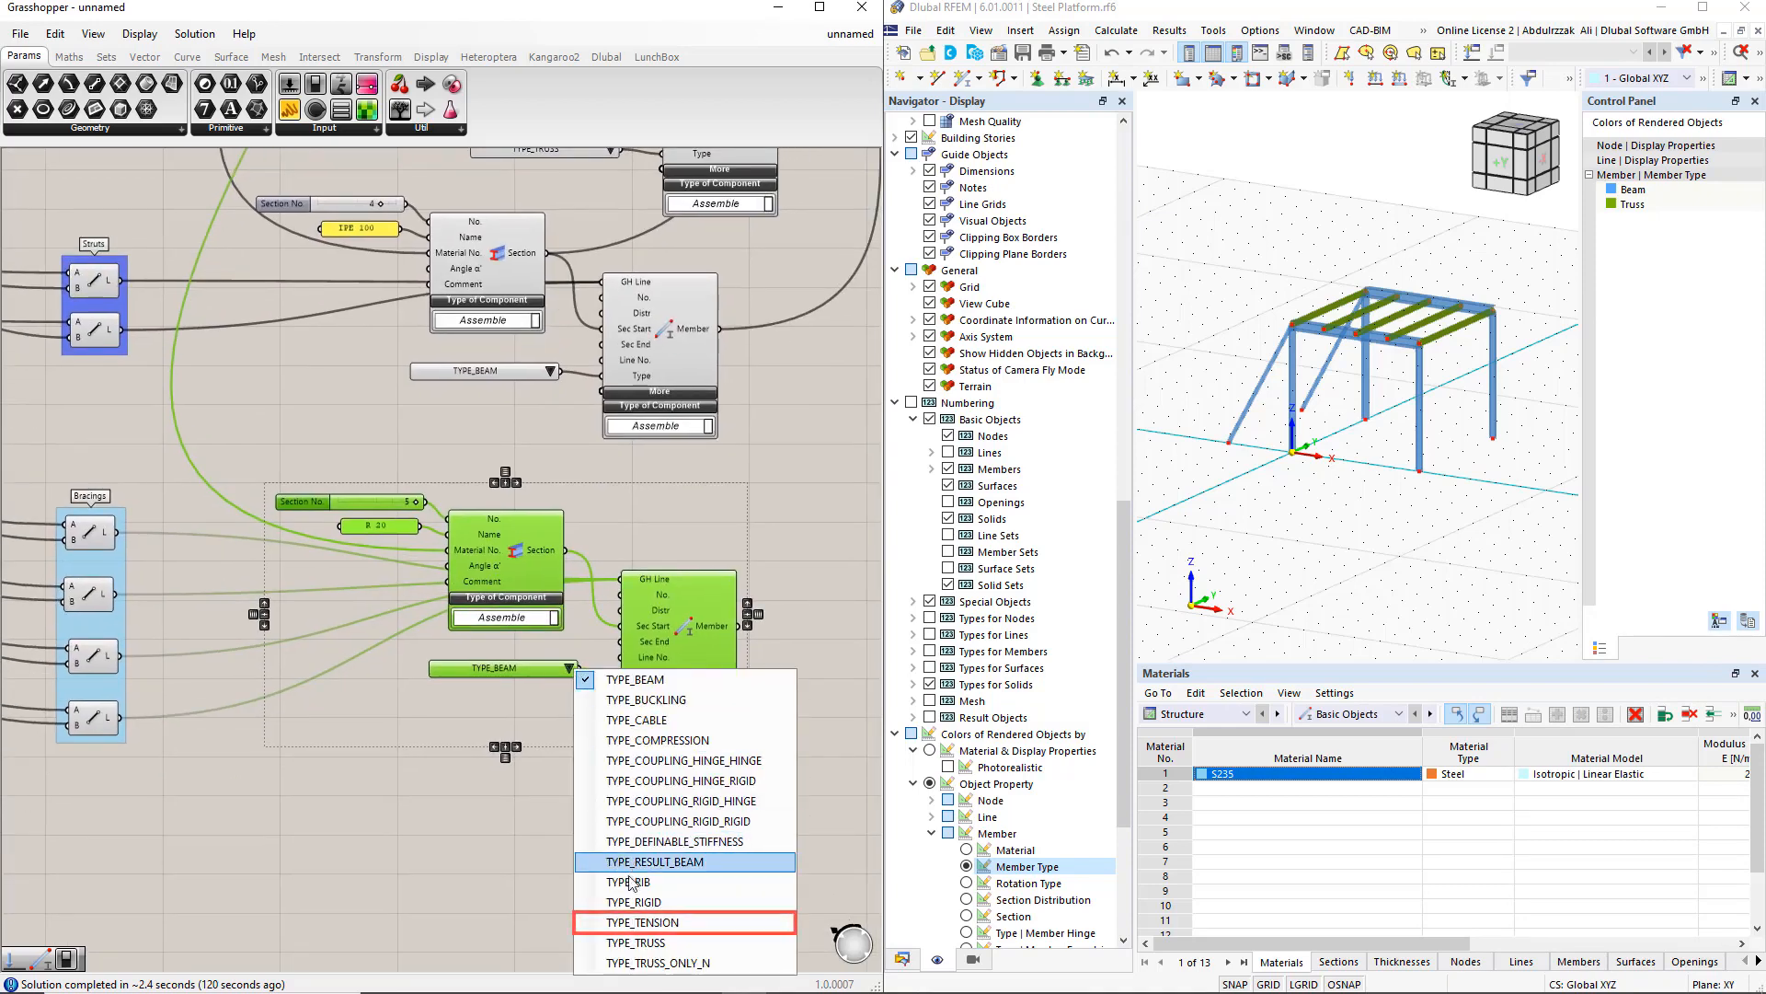
pyautogui.click(633, 921)
# Step: Add the bracing Section and Member outputs as extra connections to the export component's Input
pyautogui.scroll(-3, 569, 815)
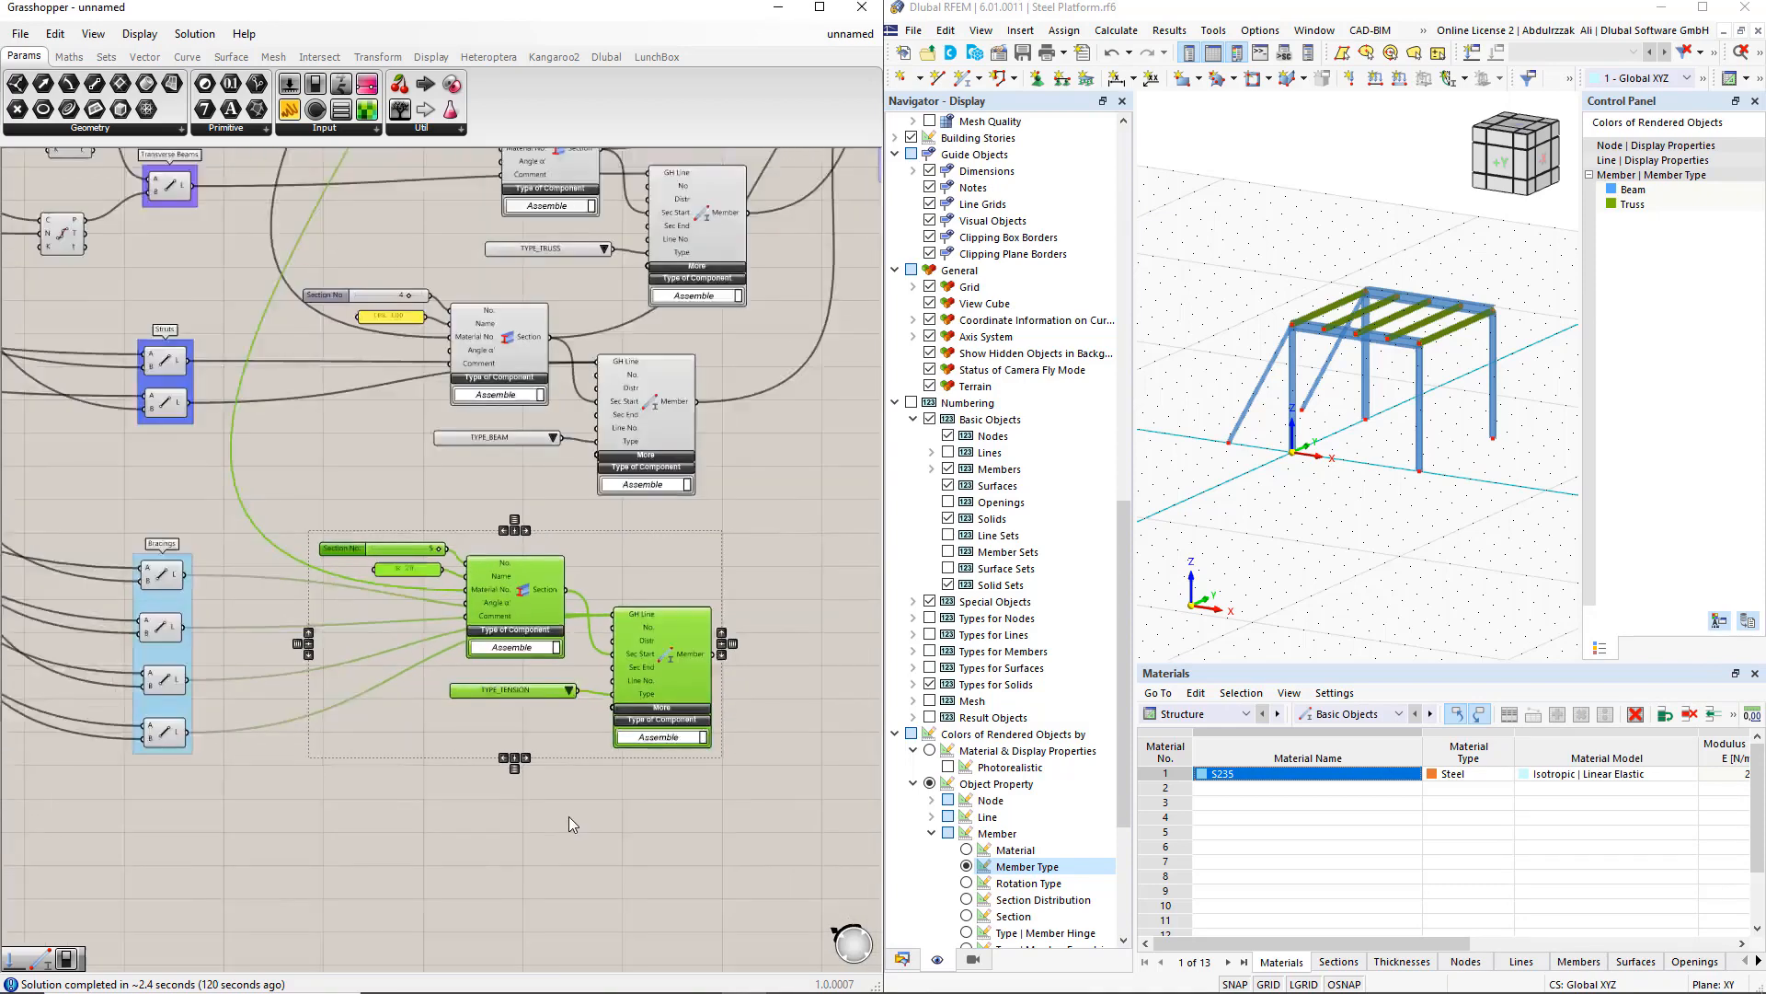
pyautogui.moveTo(740, 370); pyautogui.dragTo(746, 581)
pyautogui.scroll(2, 718, 650)
pyautogui.moveTo(718, 651); pyautogui.dragTo(569, 663, button='right')
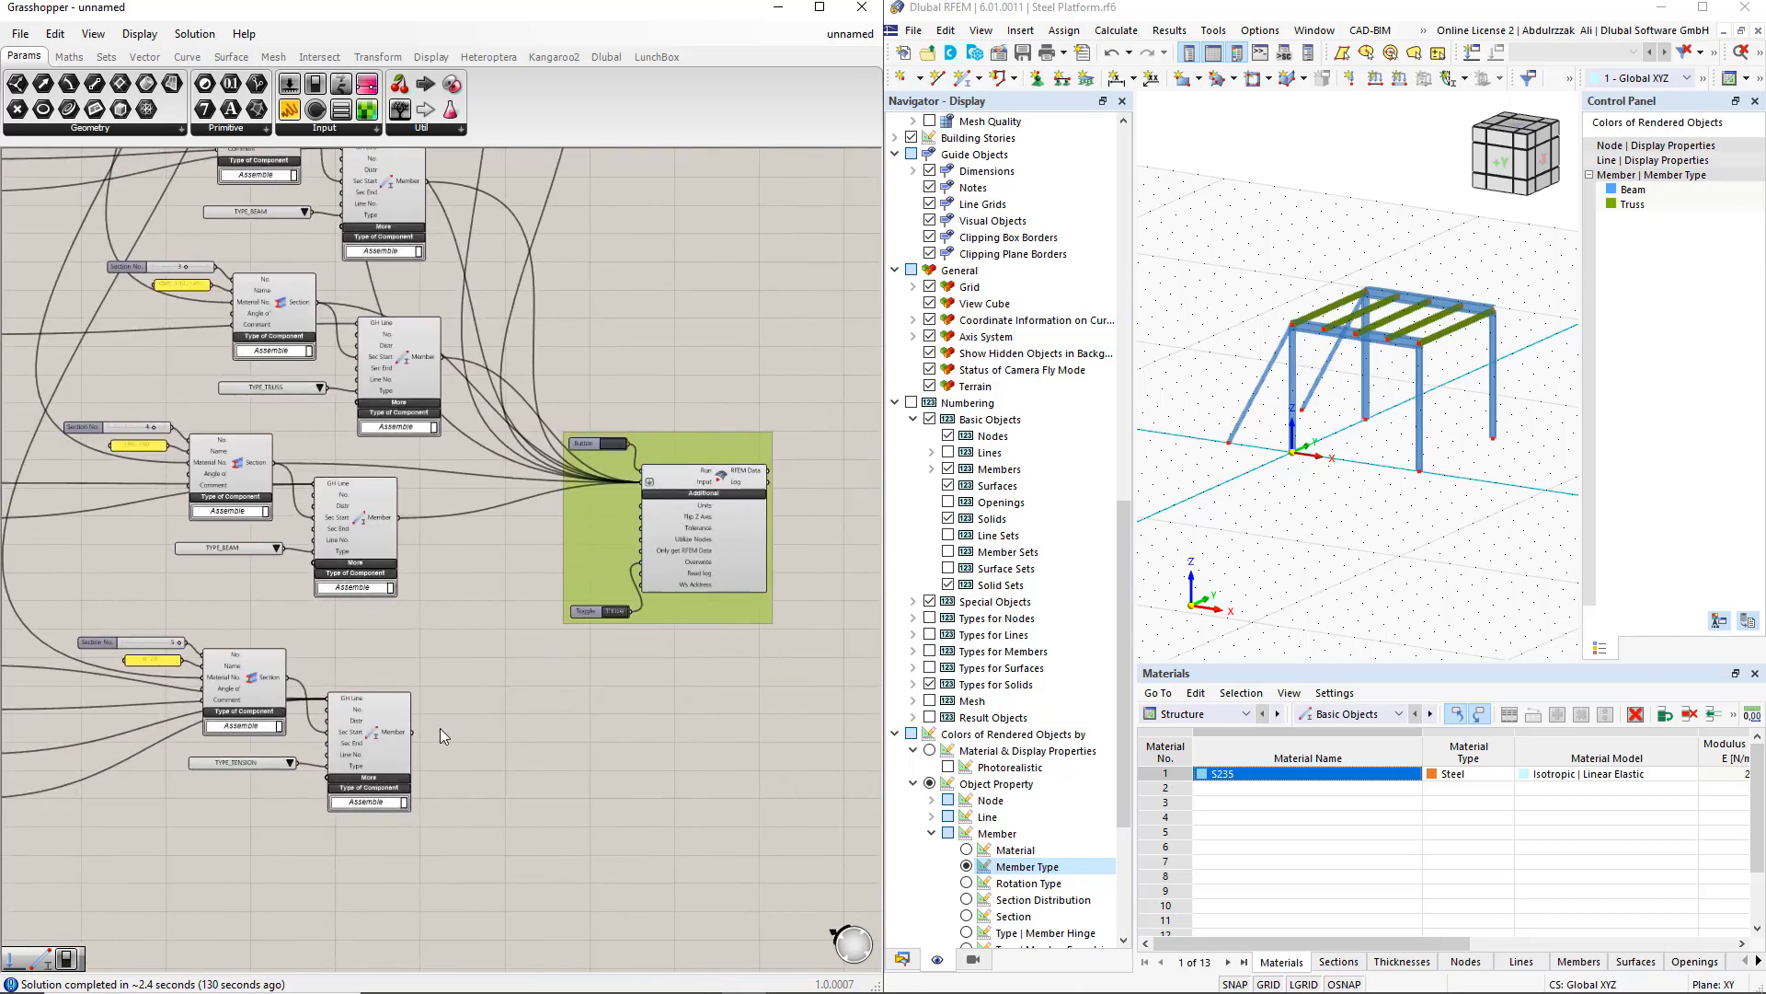
pyautogui.keyDown('shift'); pyautogui.moveTo(288, 679); pyautogui.dragTo(637, 493); pyautogui.keyUp('shift')
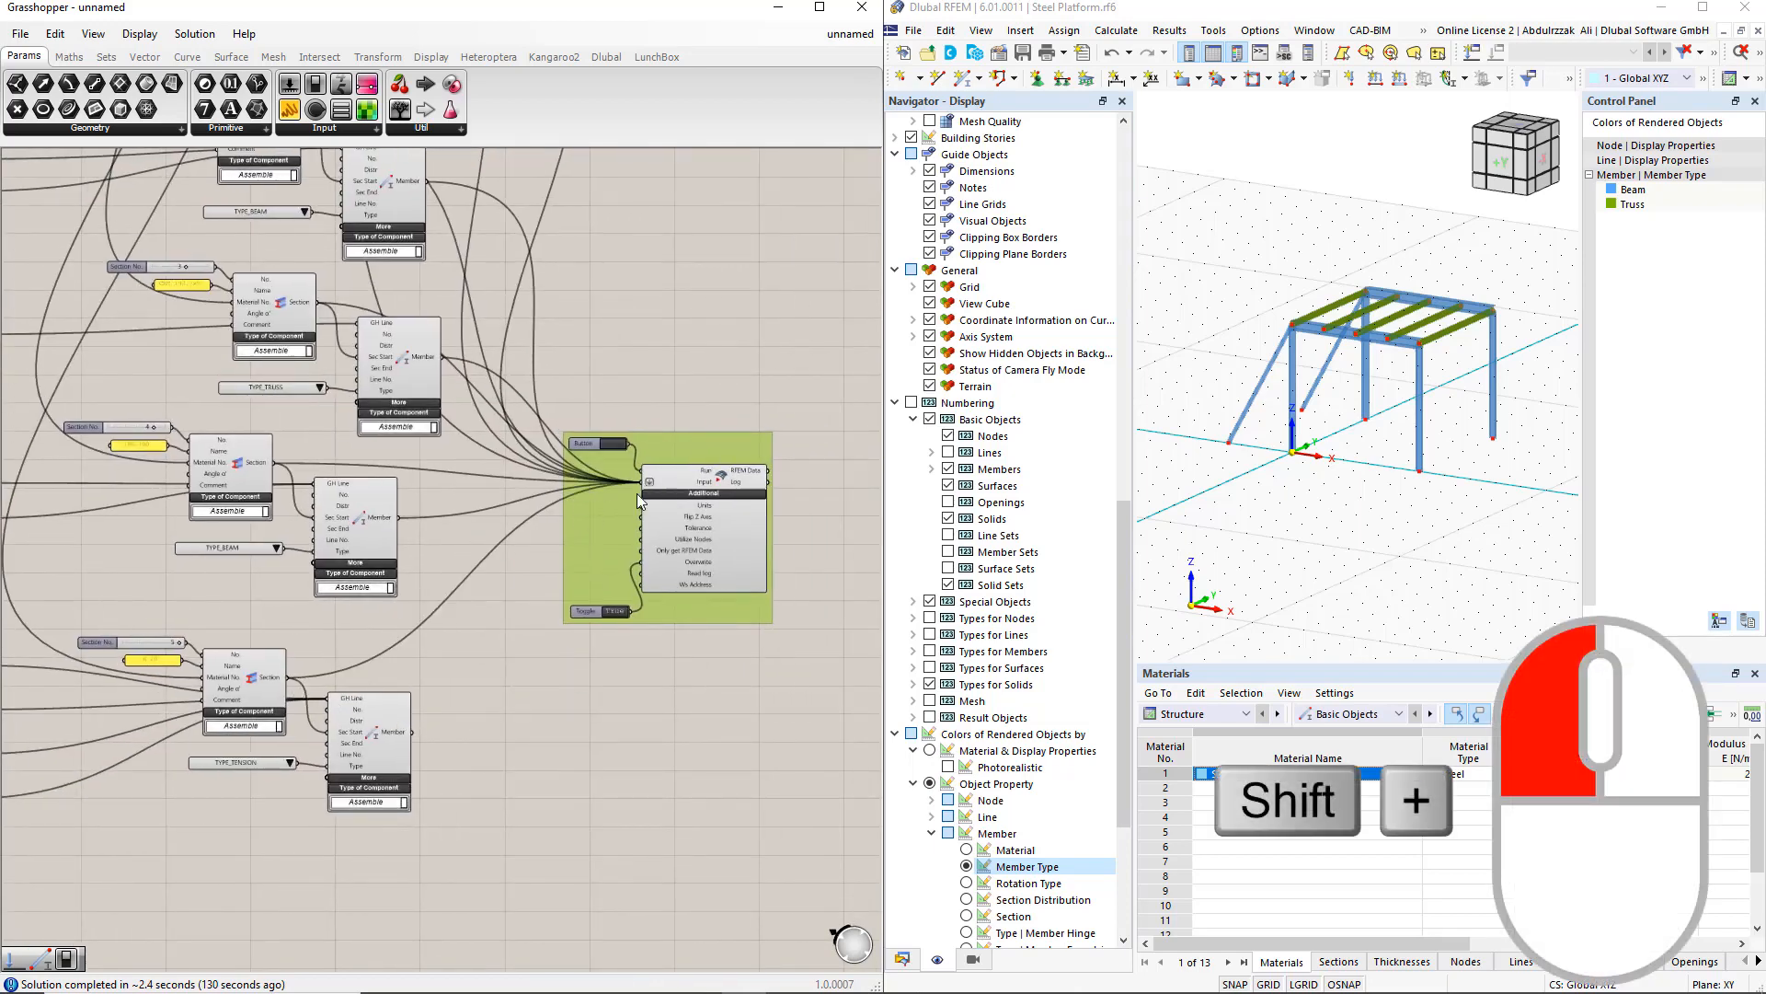
pyautogui.keyDown('shift'); pyautogui.moveTo(416, 731); pyautogui.dragTo(637, 493); pyautogui.keyUp('shift')
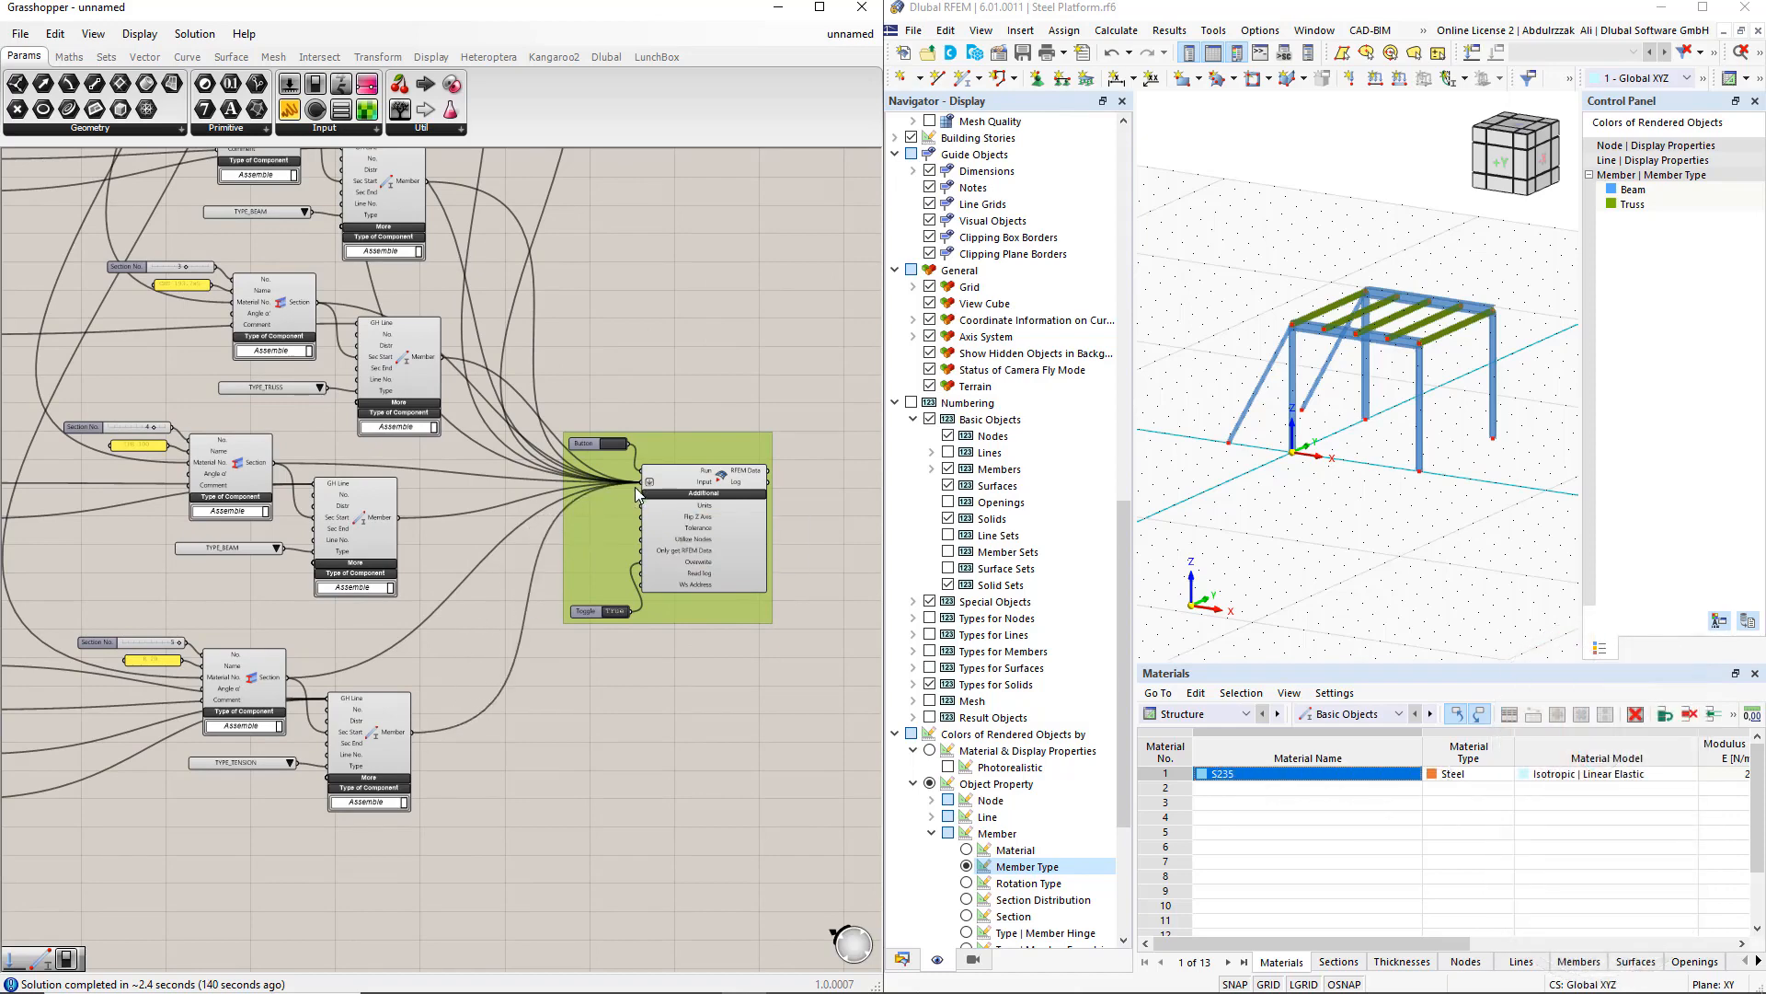
# Step: Run the export to RFEM 6, then abort the external-application connection and confirm
pyautogui.click(614, 444)
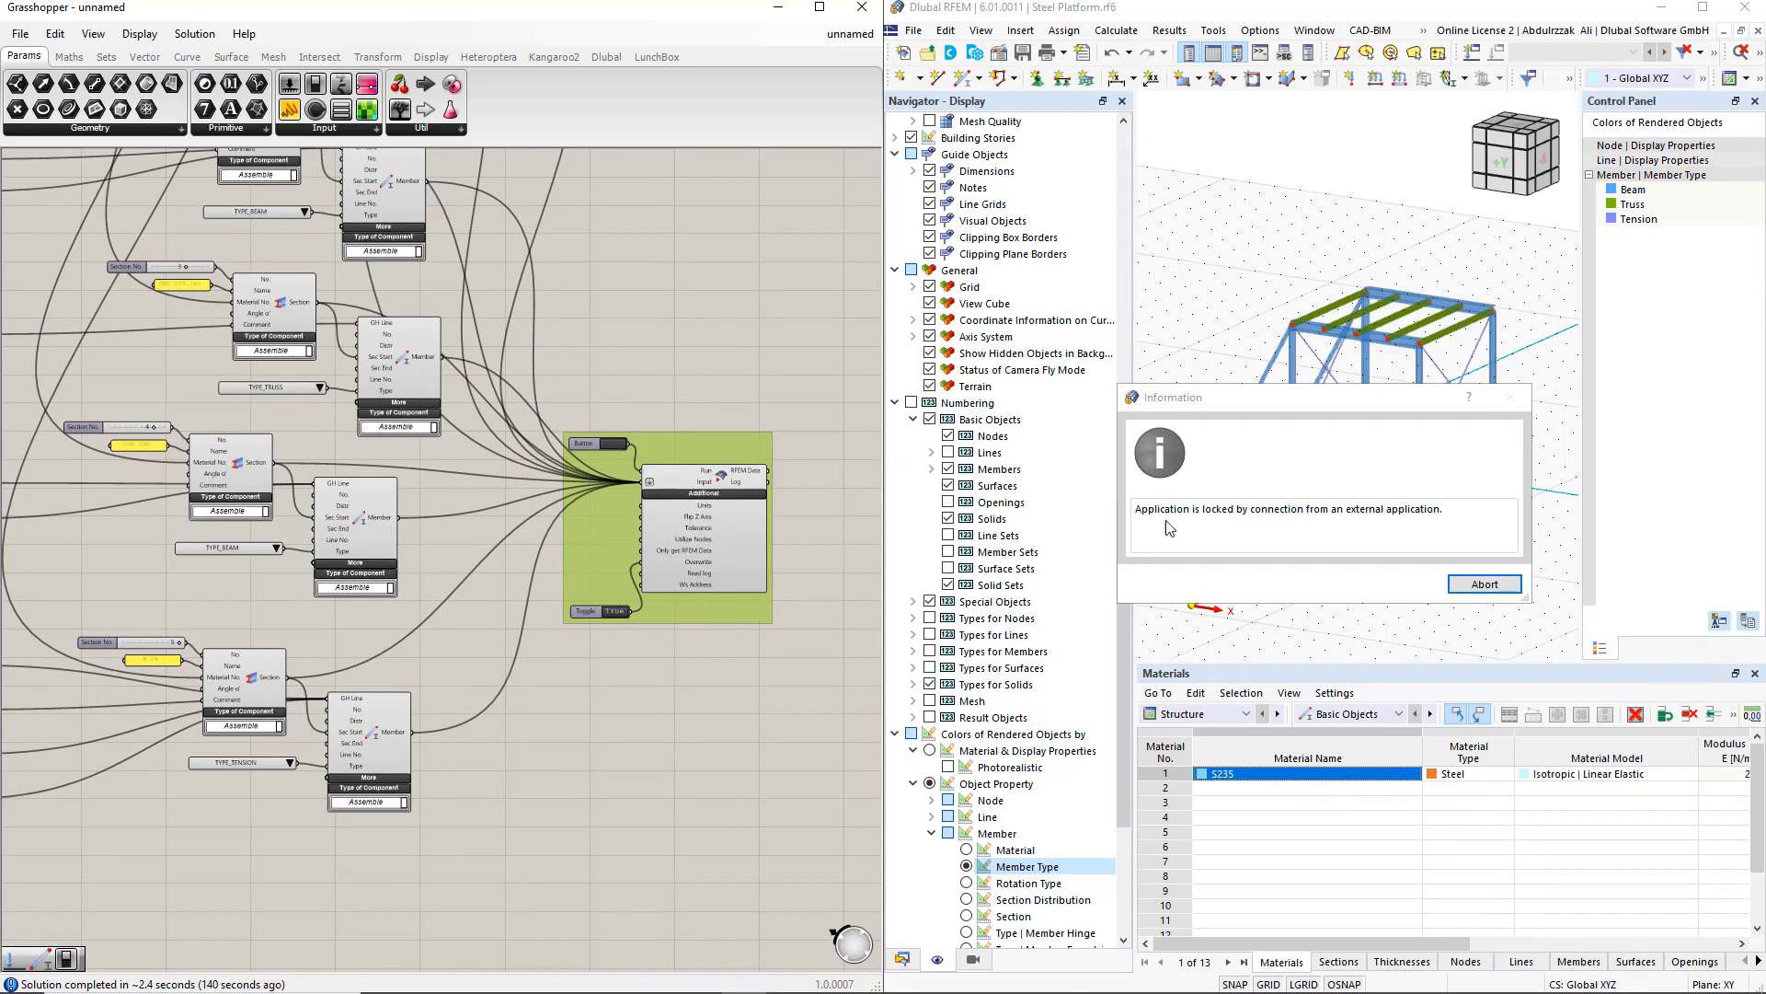
pyautogui.click(1485, 584)
pyautogui.click(1402, 588)
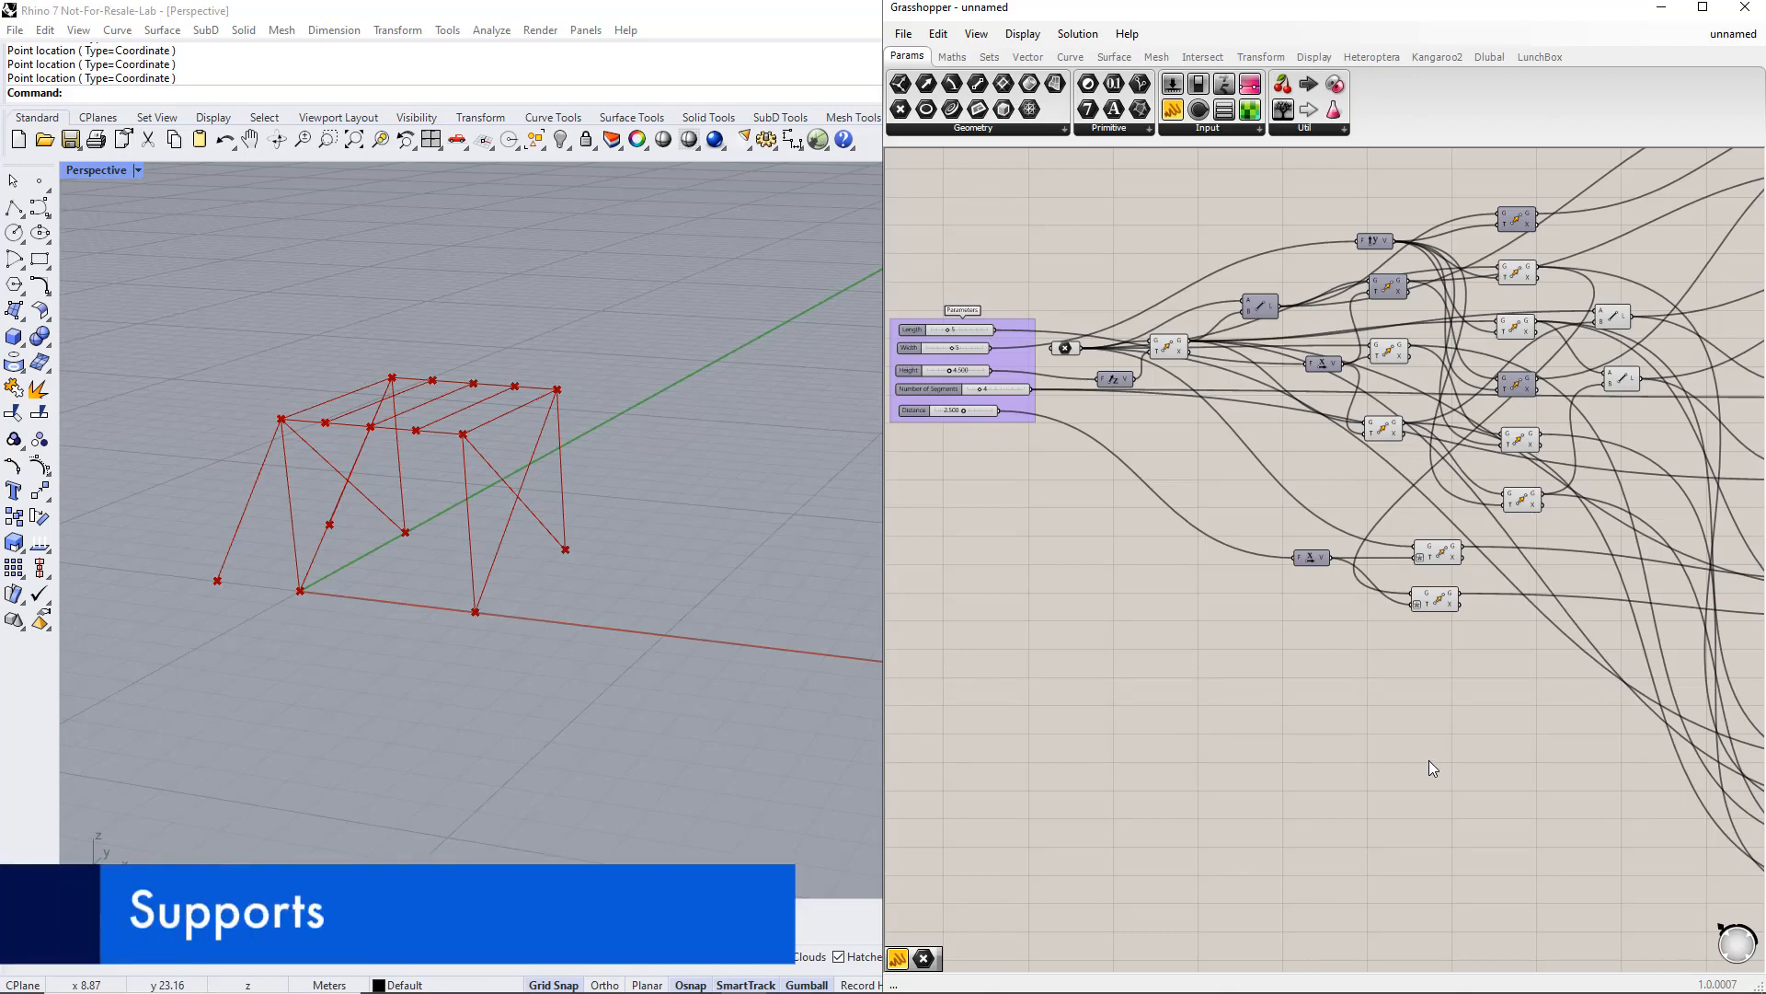
# Step: Add a Nodal Support component to the canvas by searching for nodal support
pyautogui.doubleClick(1428, 760)
pyautogui.write('no')
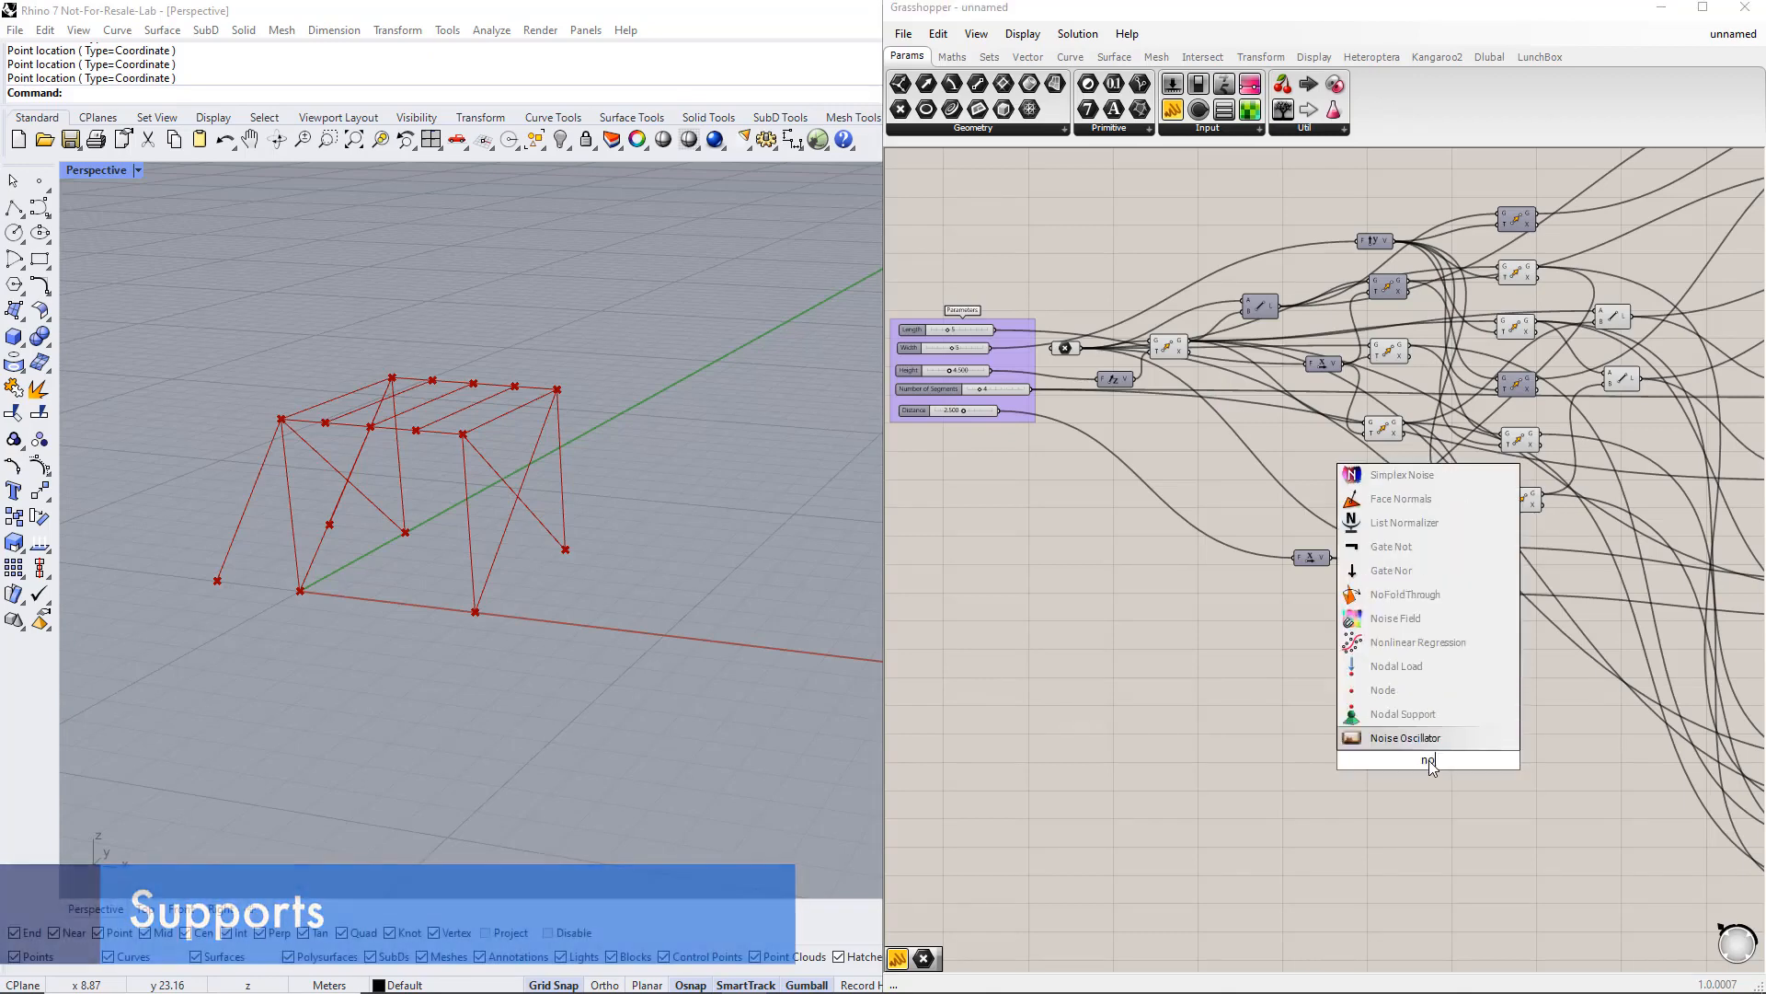
pyautogui.write('dal suppo')
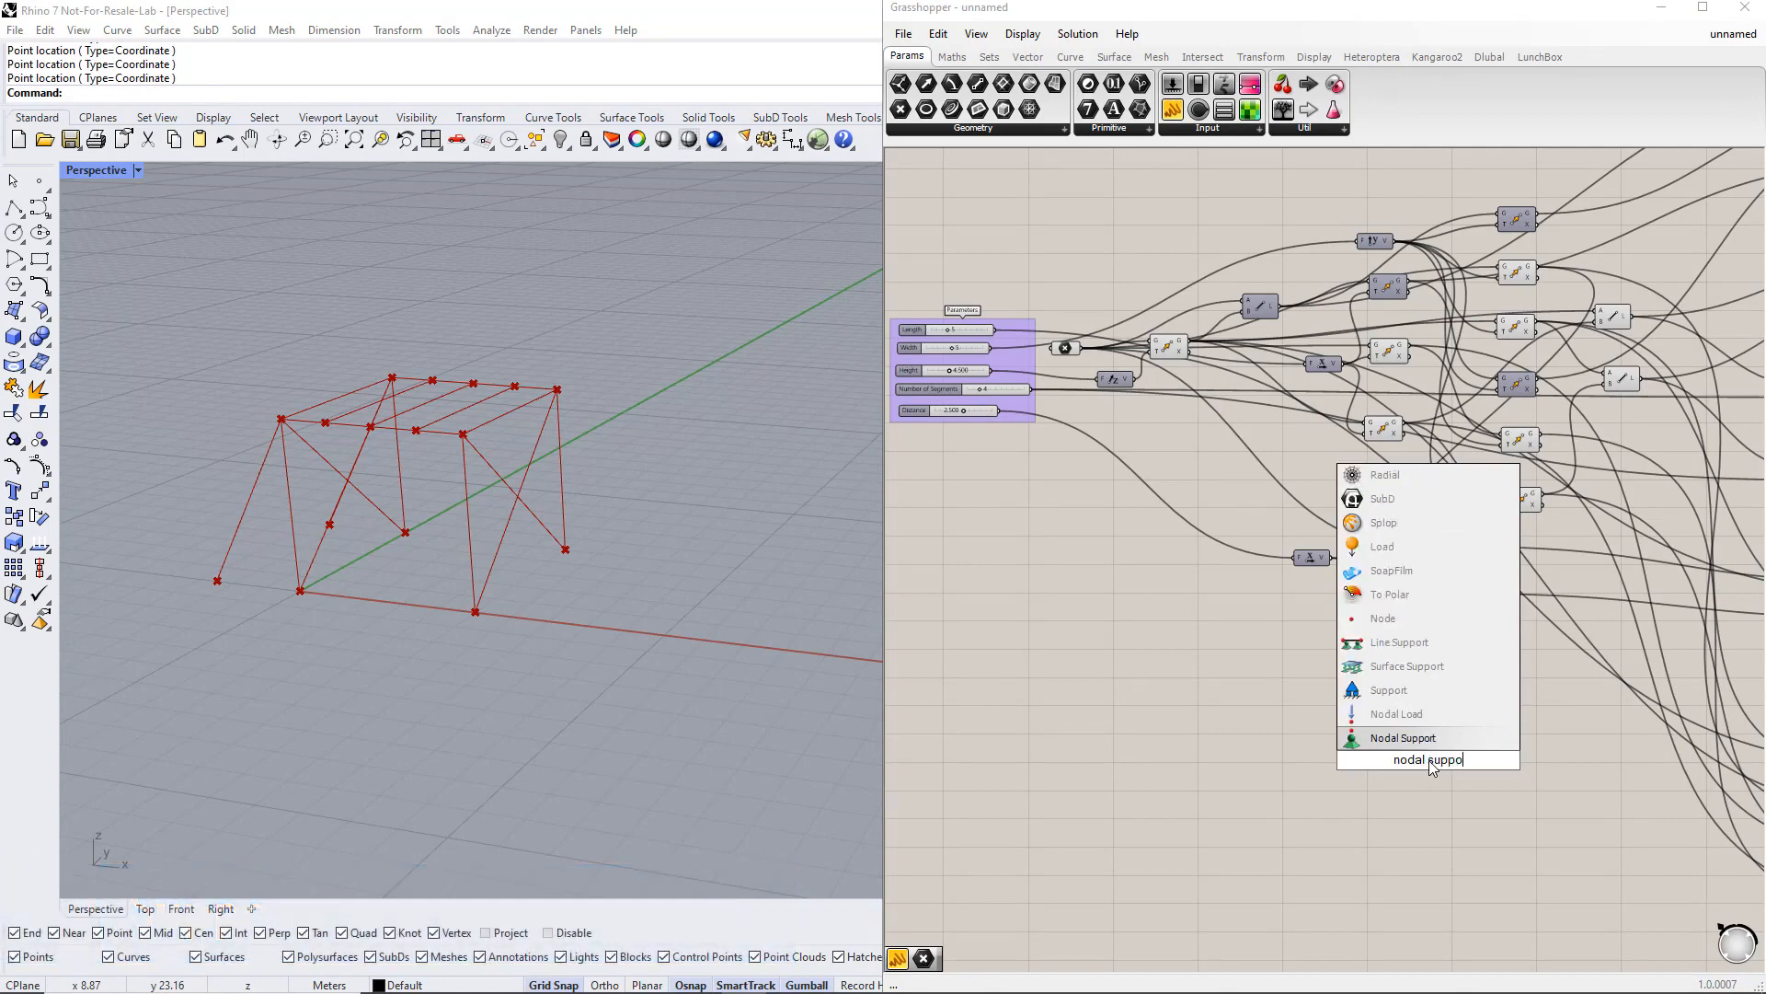
pyautogui.write('rt')
pyautogui.press('Return')
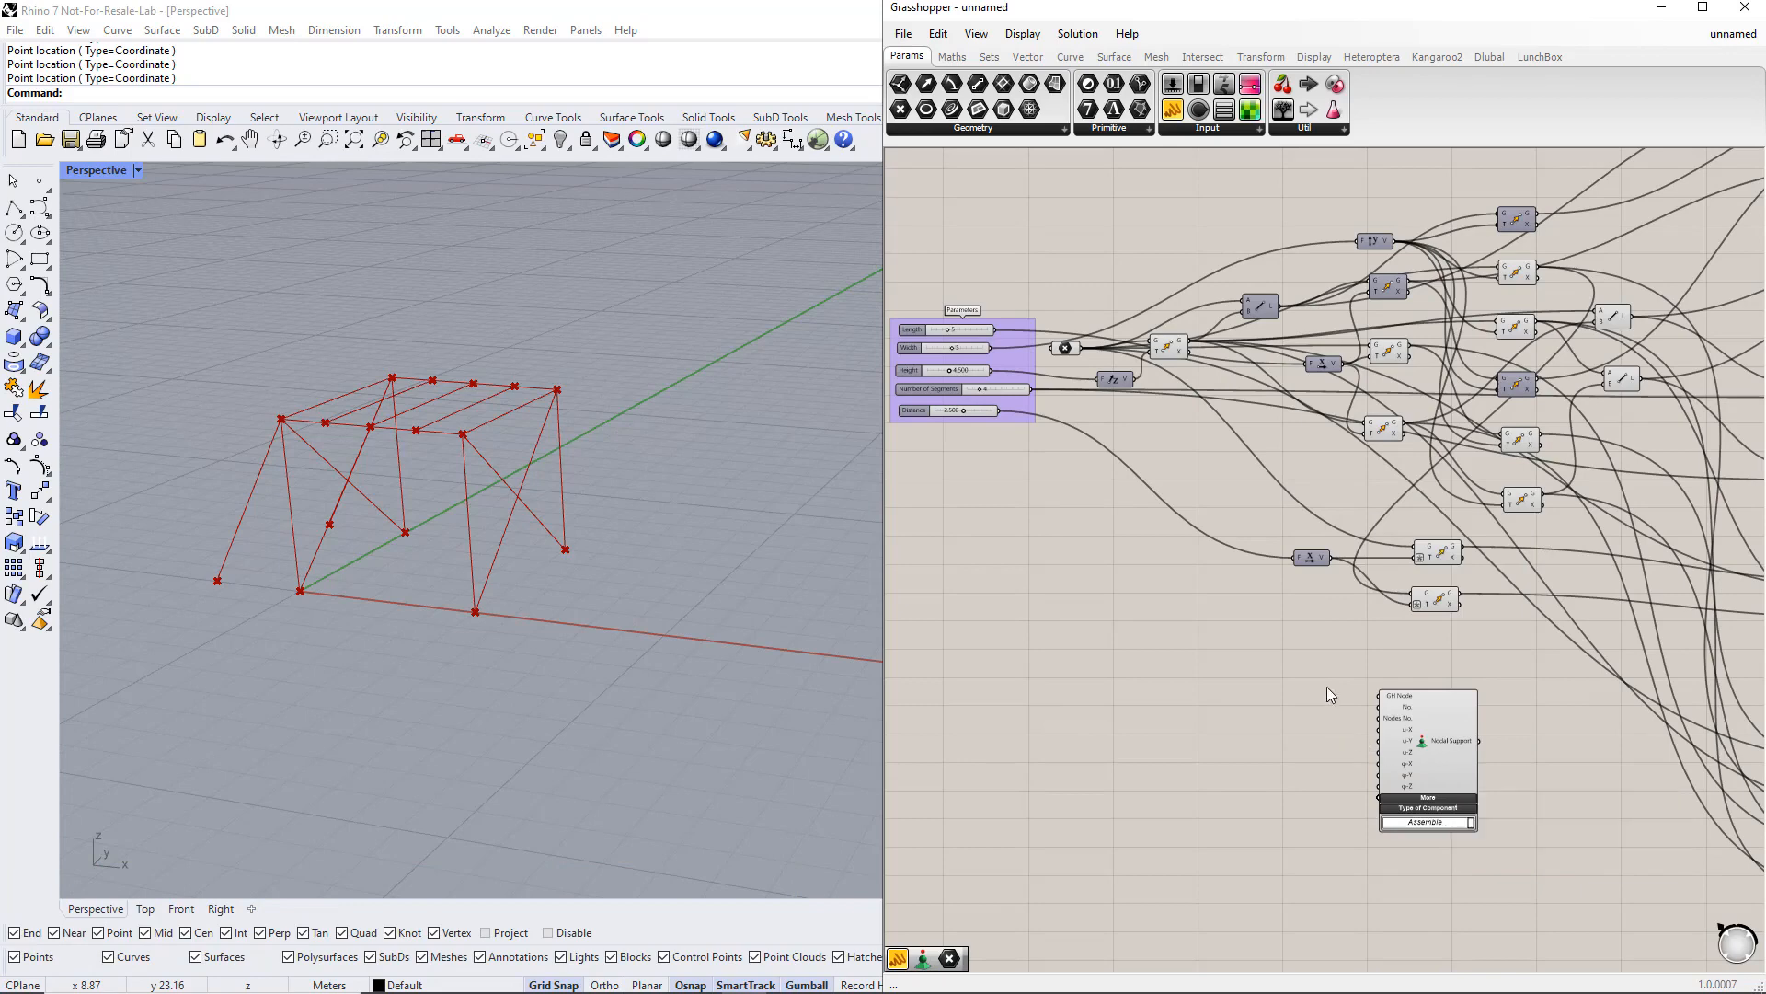
# Step: Connect the outputs of the components producing the column base points to the Nodal Support's GH Node input
pyautogui.click(1067, 350)
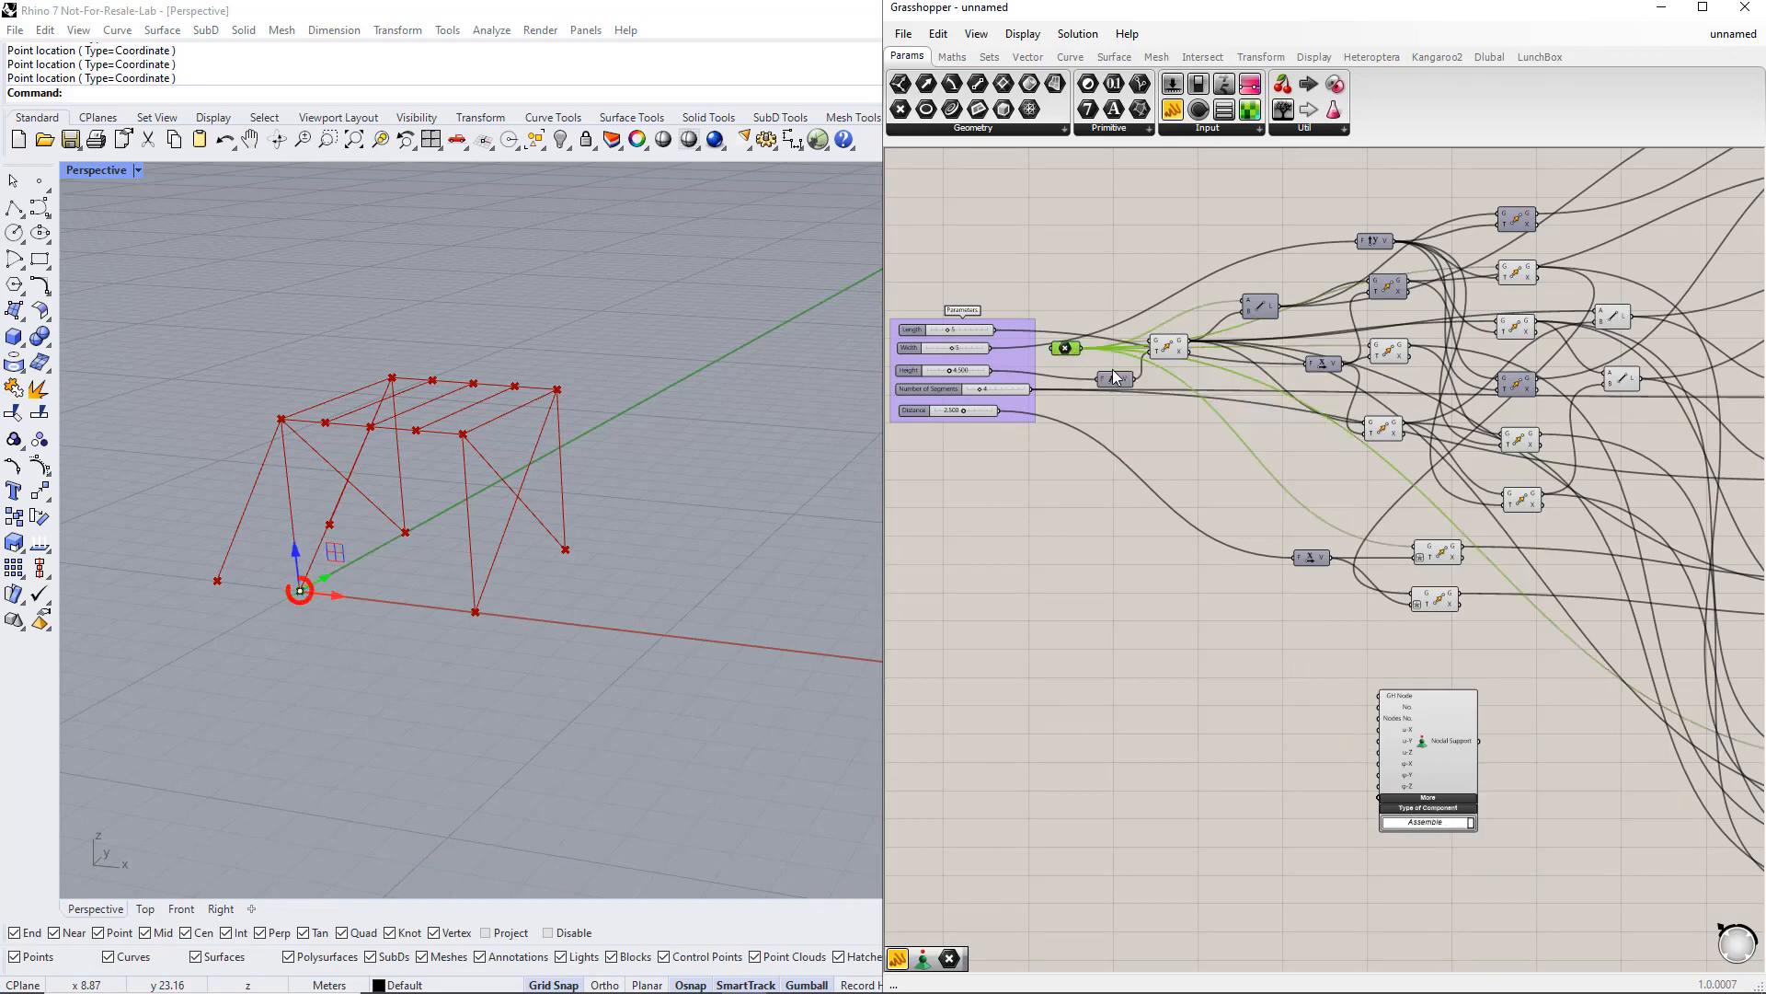
pyautogui.keyDown('shift'); pyautogui.click(1519, 279); pyautogui.keyUp('shift')
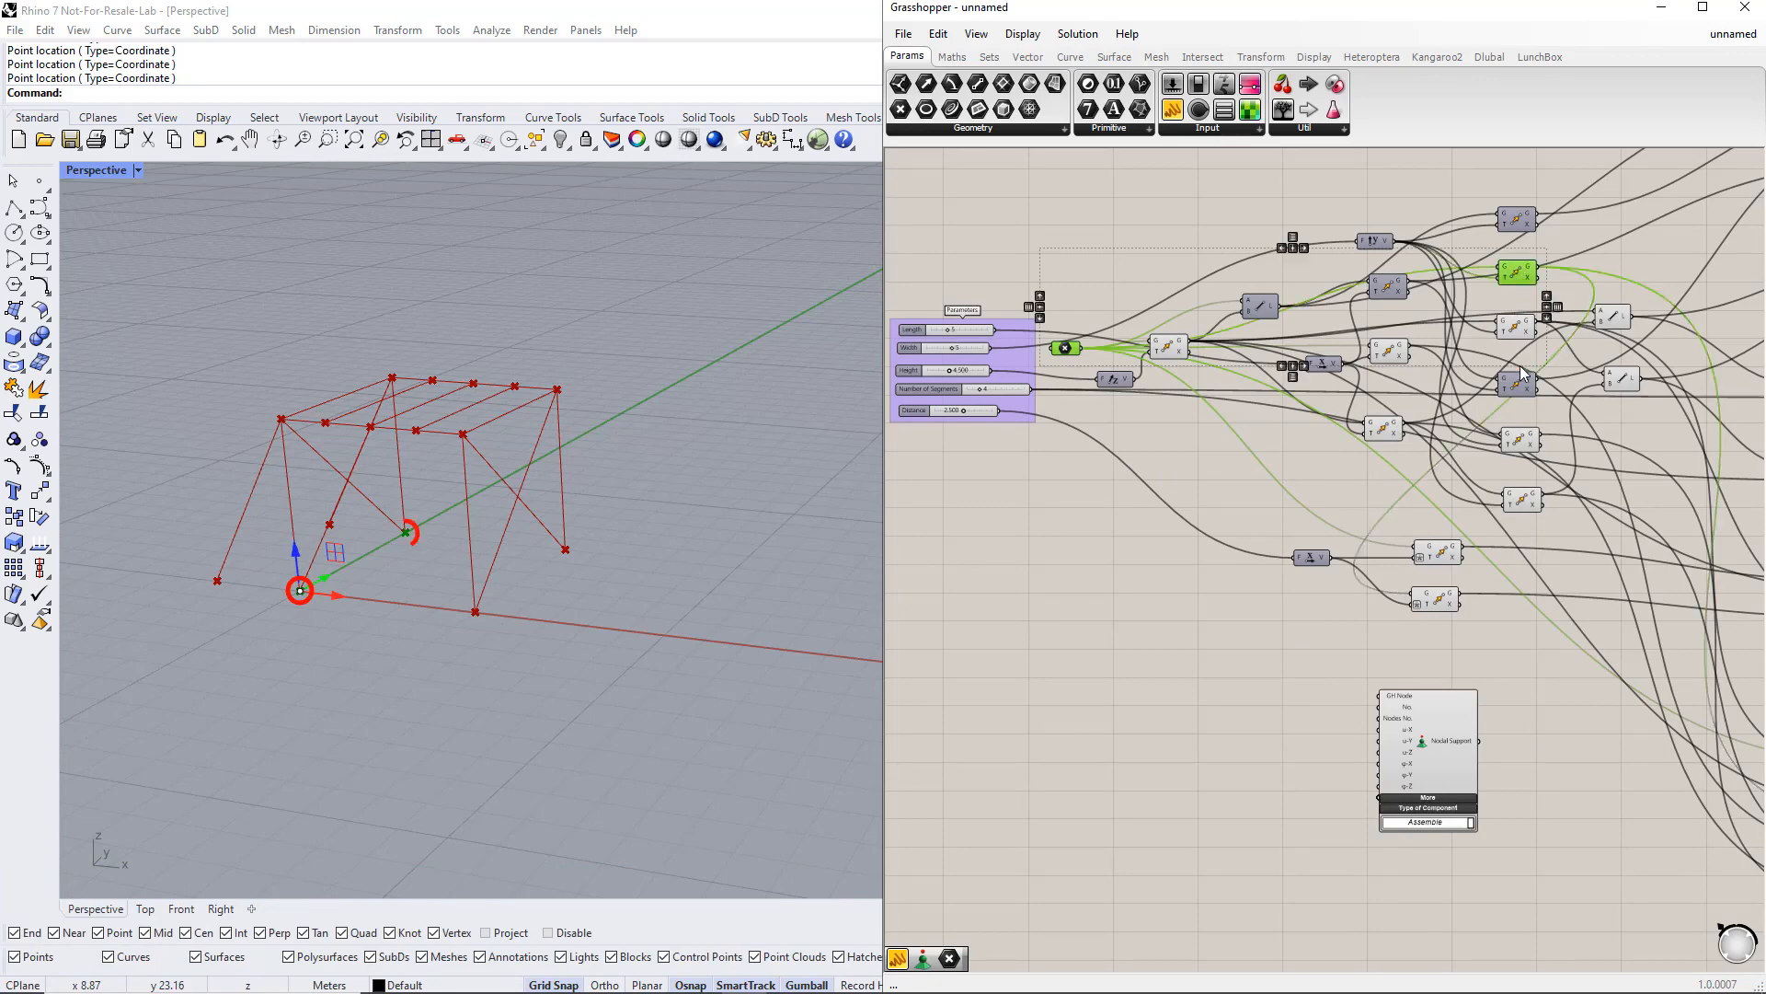
pyautogui.keyDown('shift'); pyautogui.click(1520, 442); pyautogui.keyUp('shift')
pyautogui.keyDown('shift'); pyautogui.click(1391, 354); pyautogui.keyUp('shift')
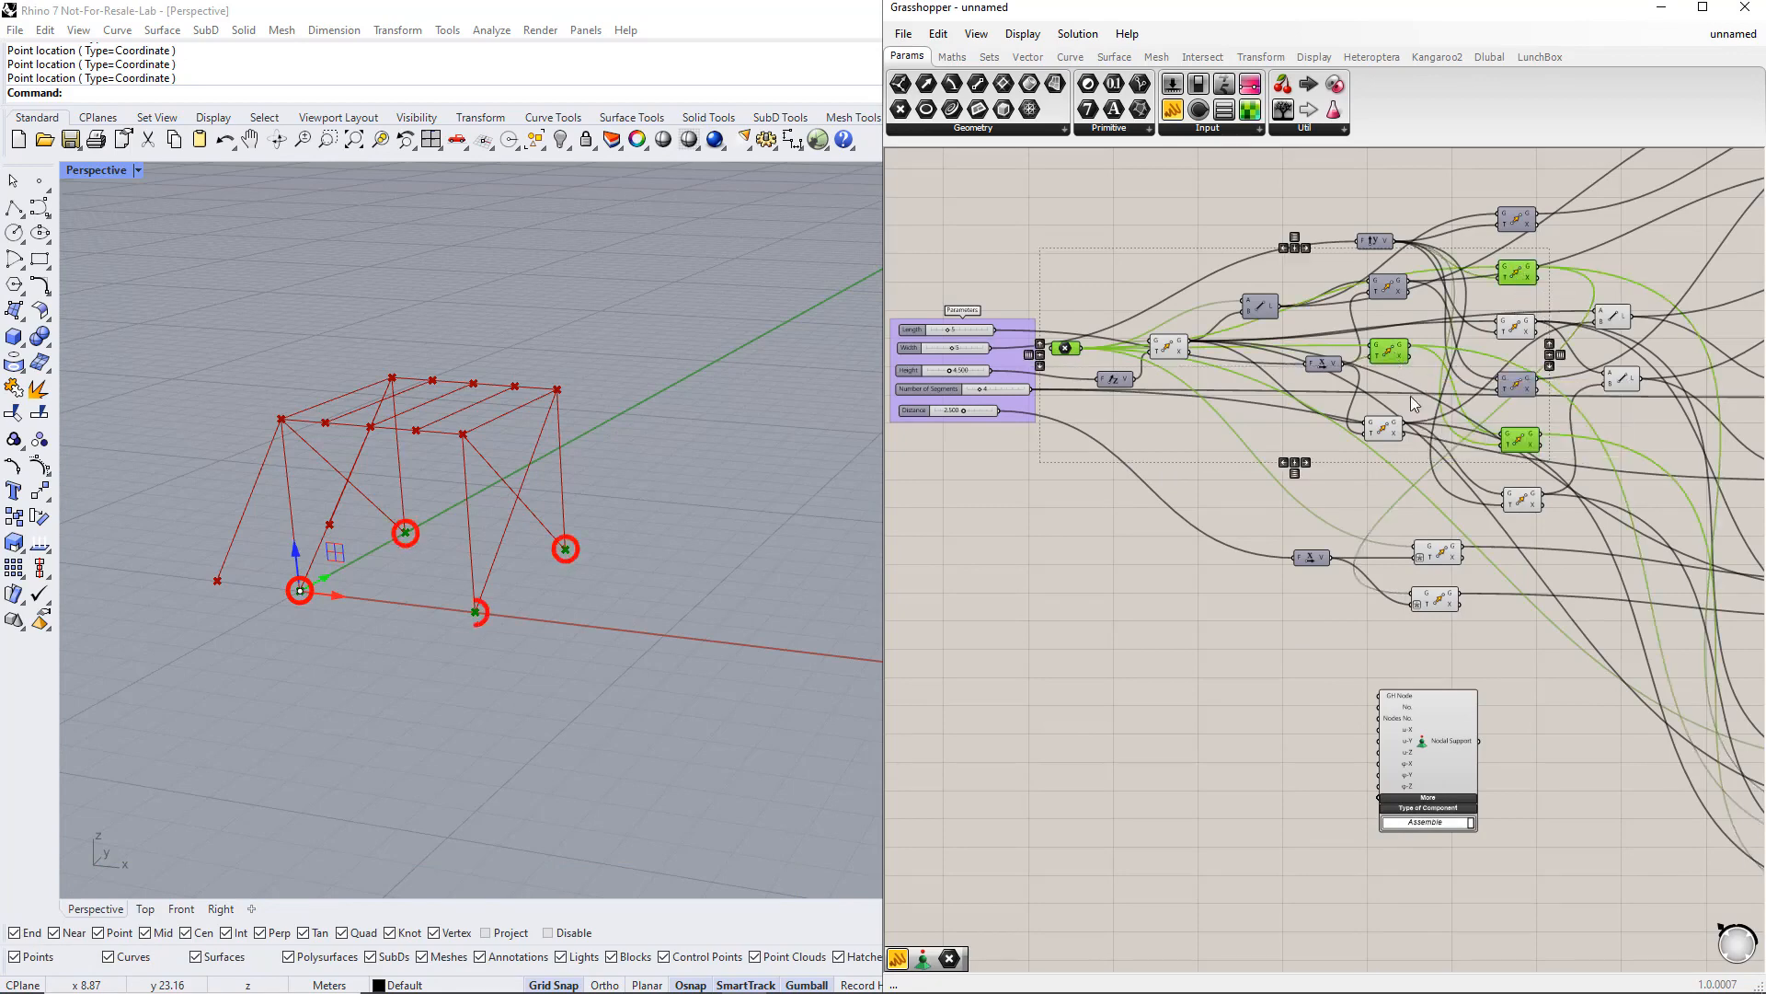
pyautogui.keyDown('shift'); pyautogui.click(1444, 556); pyautogui.keyUp('shift')
pyautogui.keyDown('shift'); pyautogui.click(1442, 602); pyautogui.keyUp('shift')
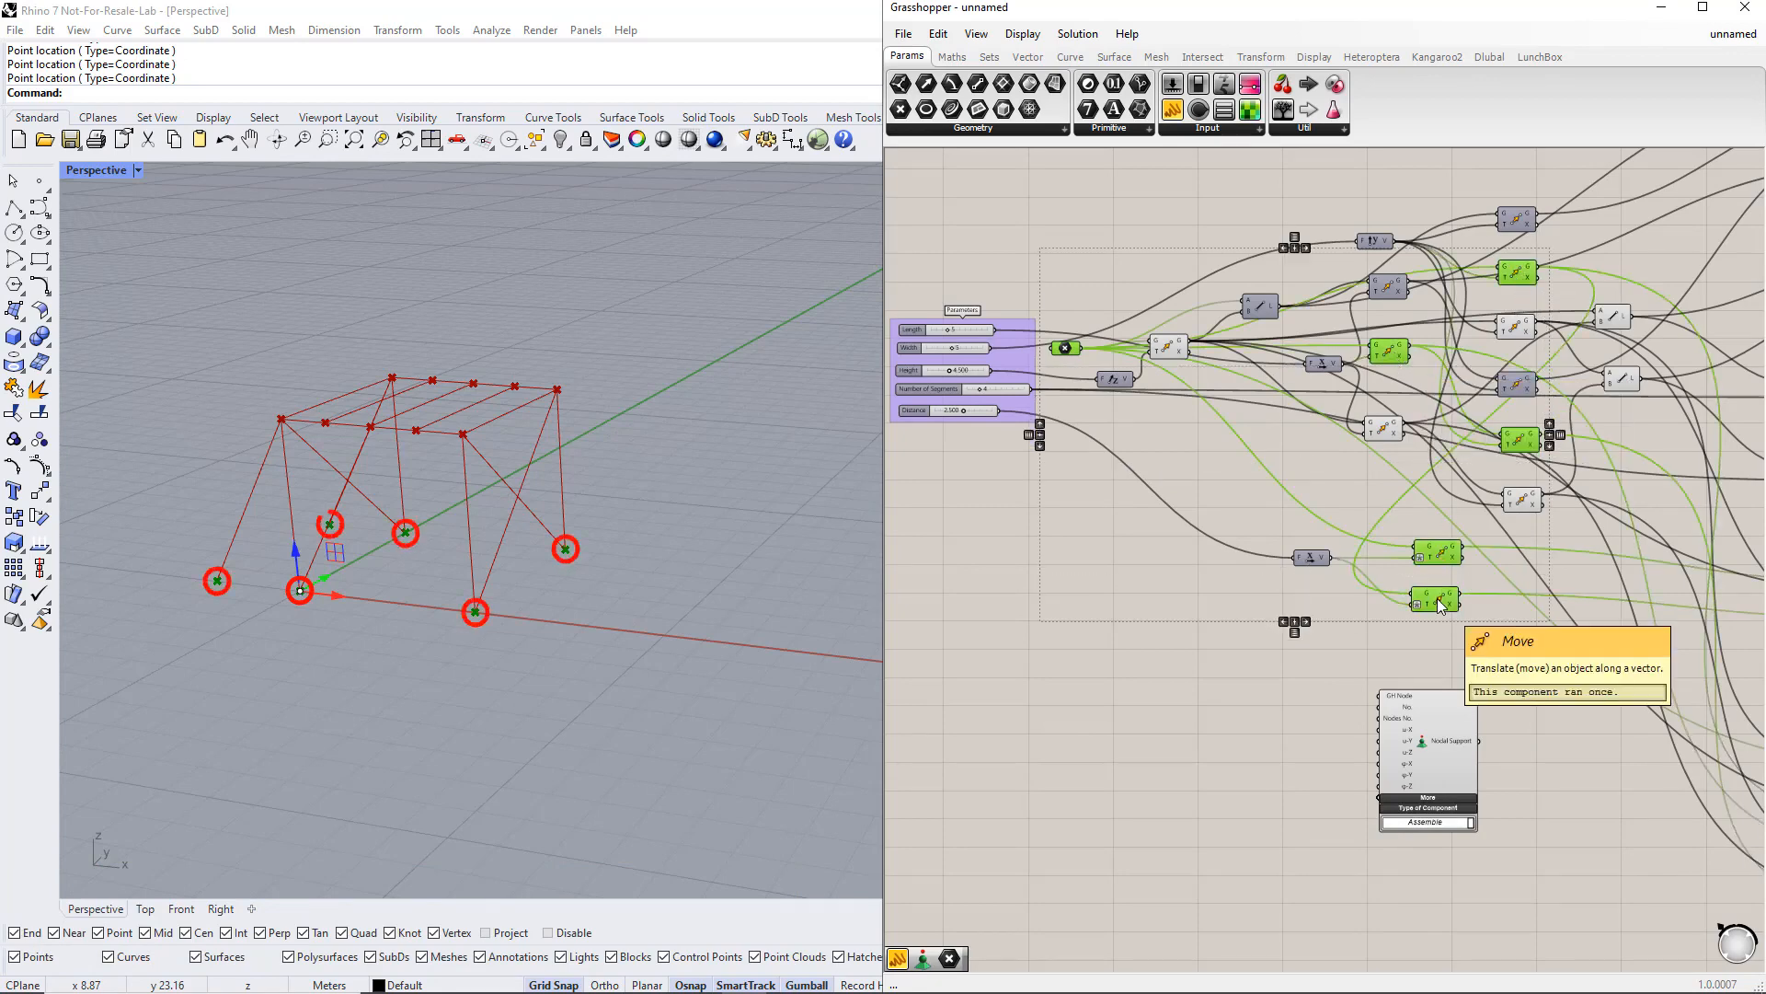
pyautogui.moveTo(1082, 348); pyautogui.dragTo(1368, 699)
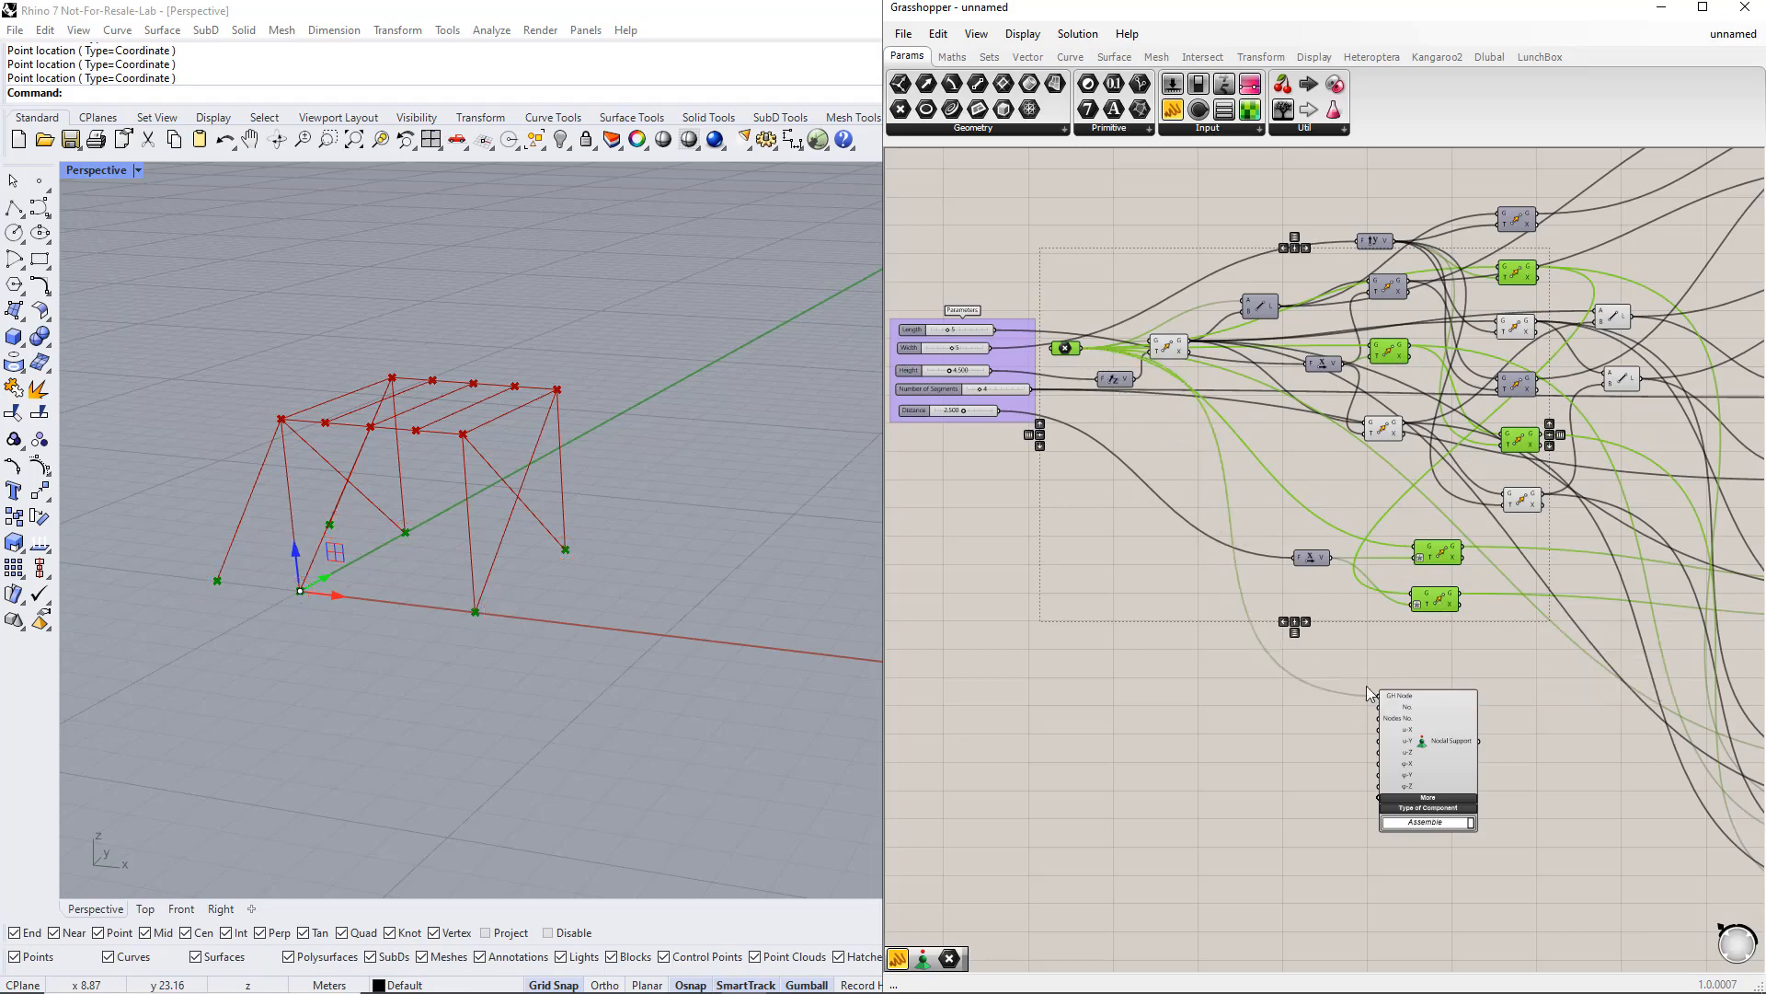
pyautogui.keyDown('shift'); pyautogui.moveTo(1409, 348); pyautogui.dragTo(1369, 695); pyautogui.keyUp('shift')
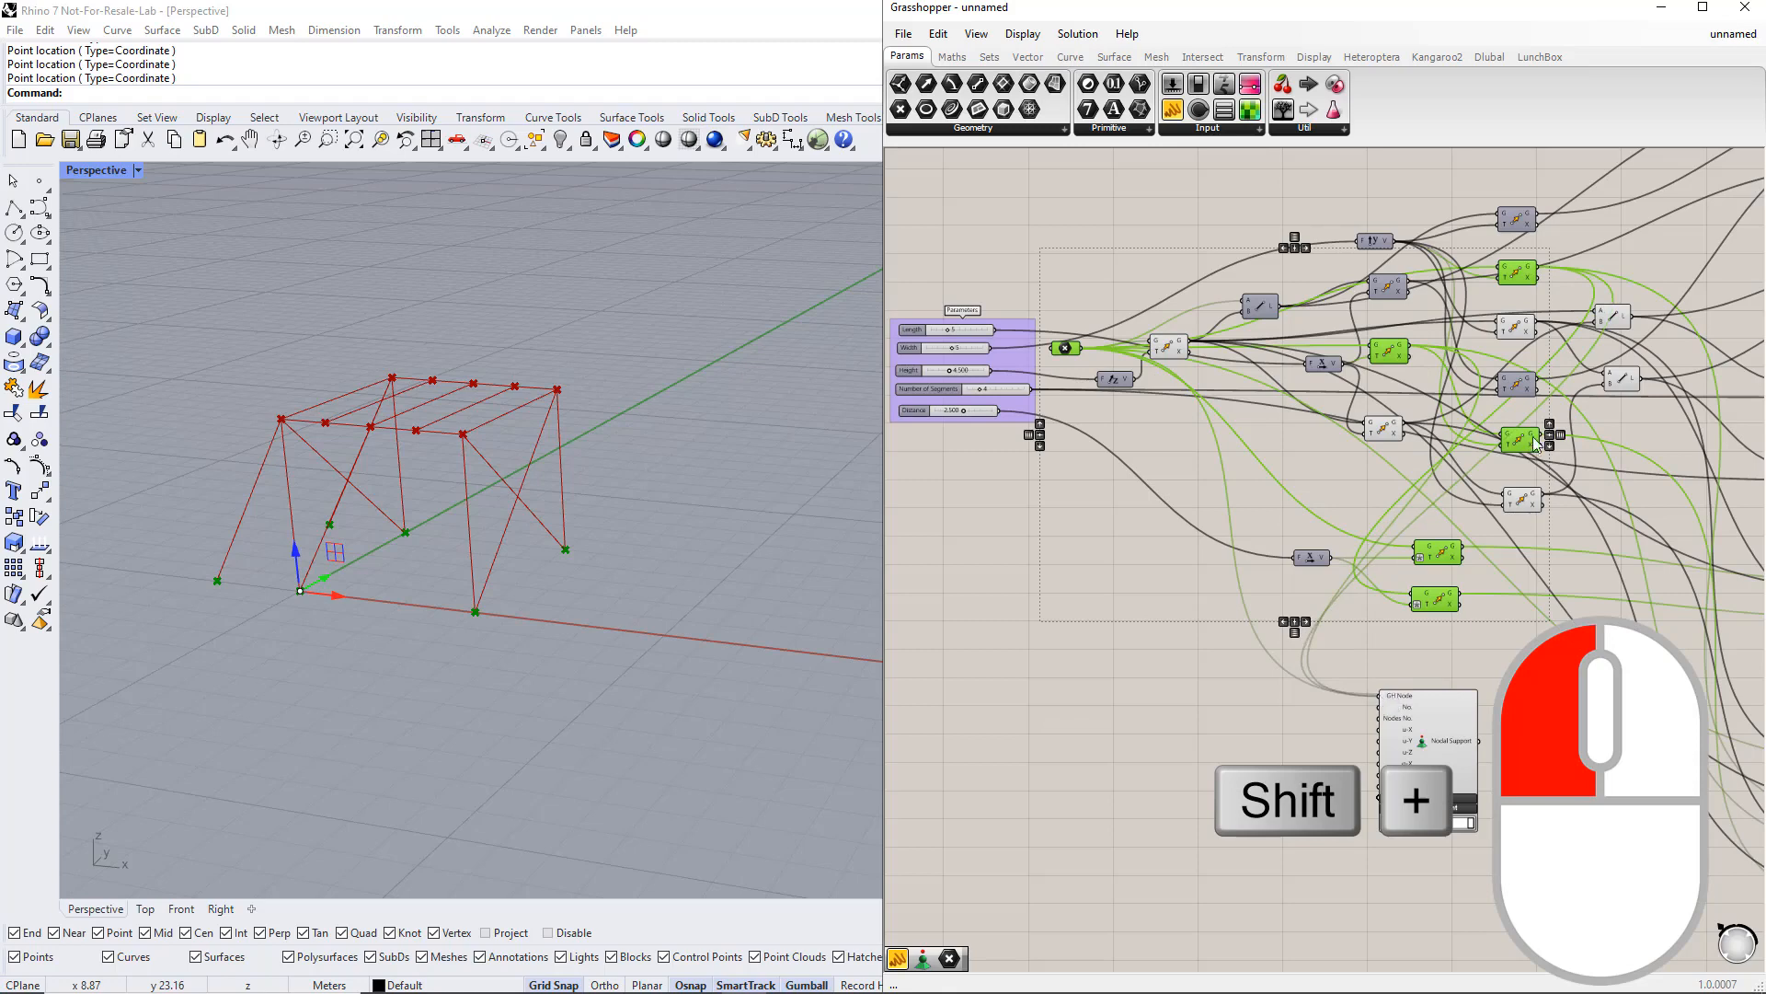
pyautogui.keyDown('shift'); pyautogui.moveTo(1539, 442); pyautogui.dragTo(1378, 693); pyautogui.keyUp('shift')
pyautogui.keyDown('shift'); pyautogui.moveTo(1465, 546); pyautogui.dragTo(1380, 694); pyautogui.keyUp('shift')
pyautogui.keyDown('shift'); pyautogui.moveTo(1461, 594); pyautogui.dragTo(1380, 696); pyautogui.keyUp('shift')
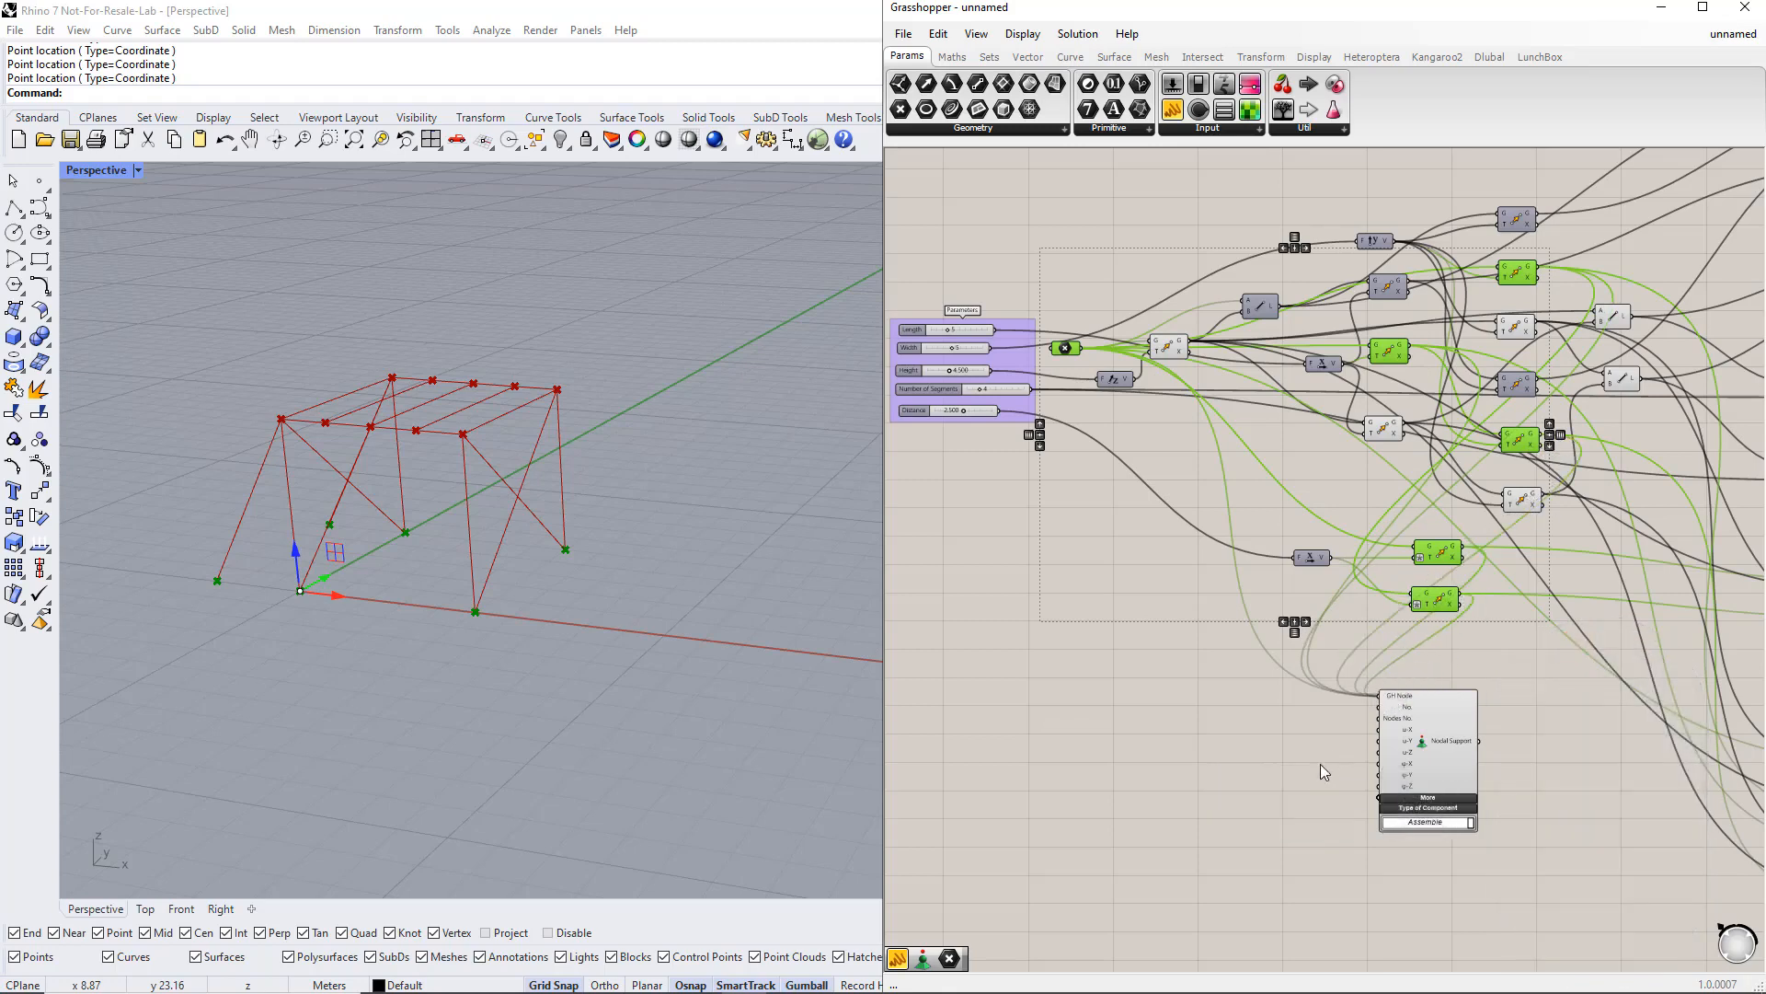
pyautogui.click(1311, 771)
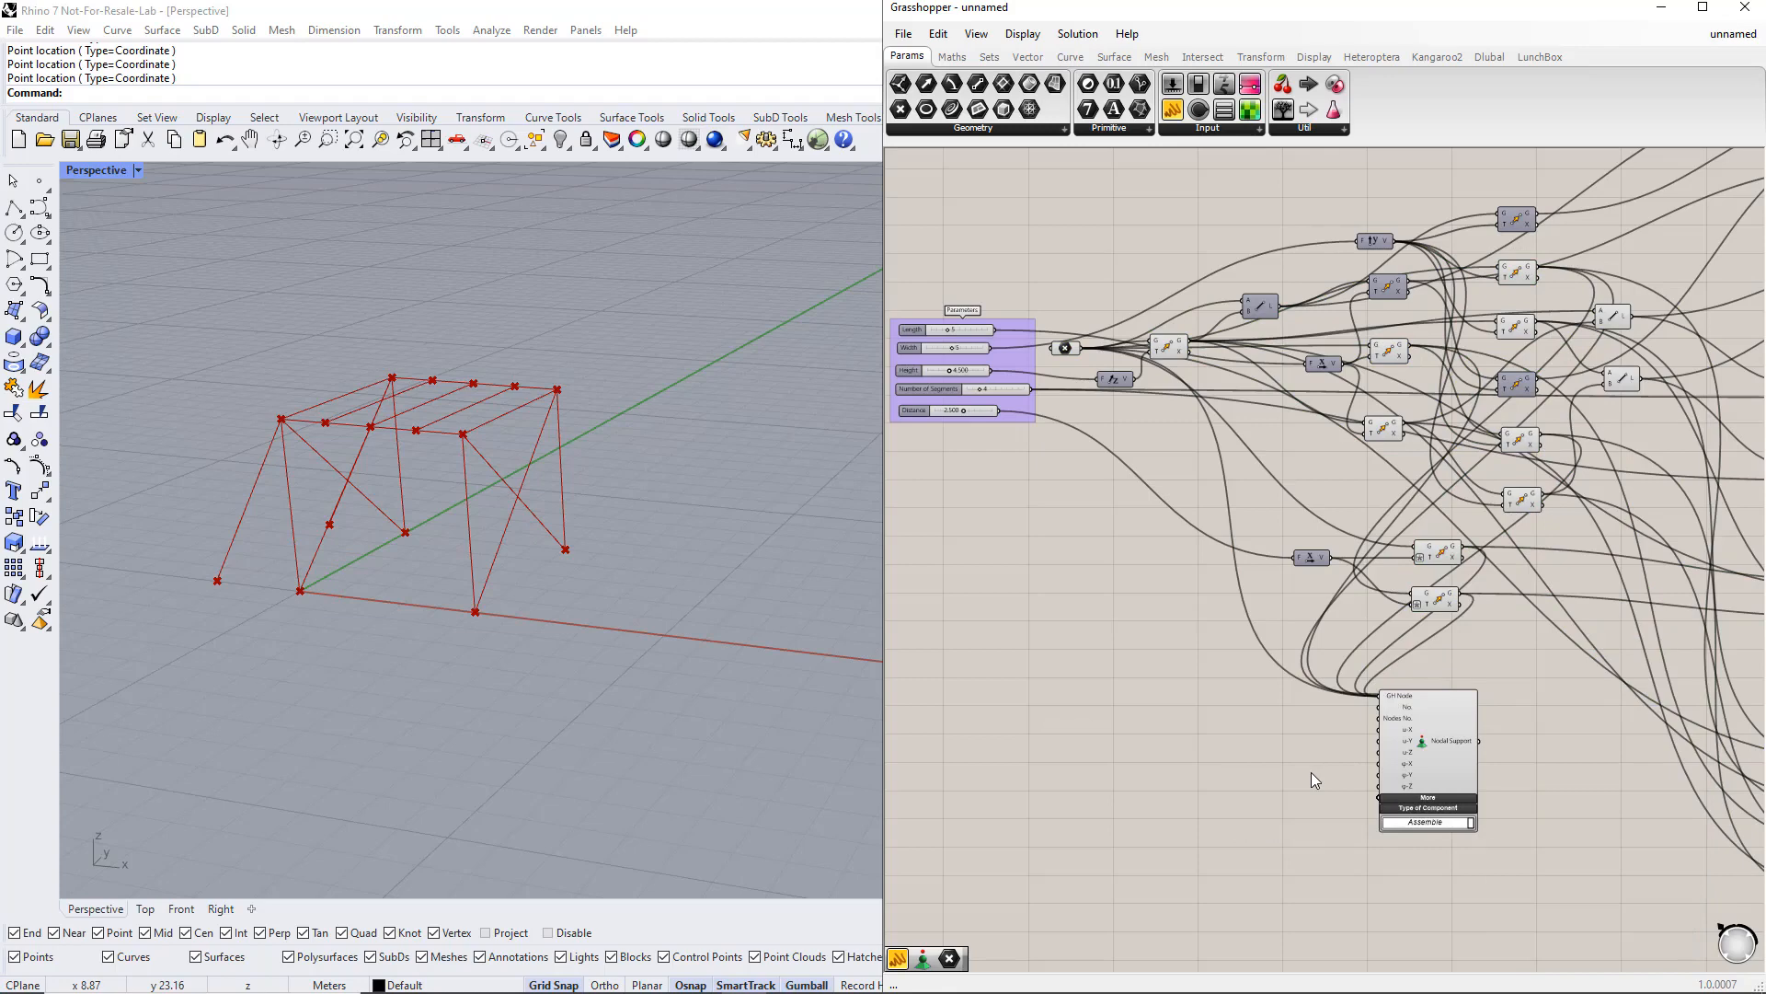
# Step: Create a panel containing the text inf next to the Nodal Support component
pyautogui.doubleClick(1224, 758)
pyautogui.write('//')
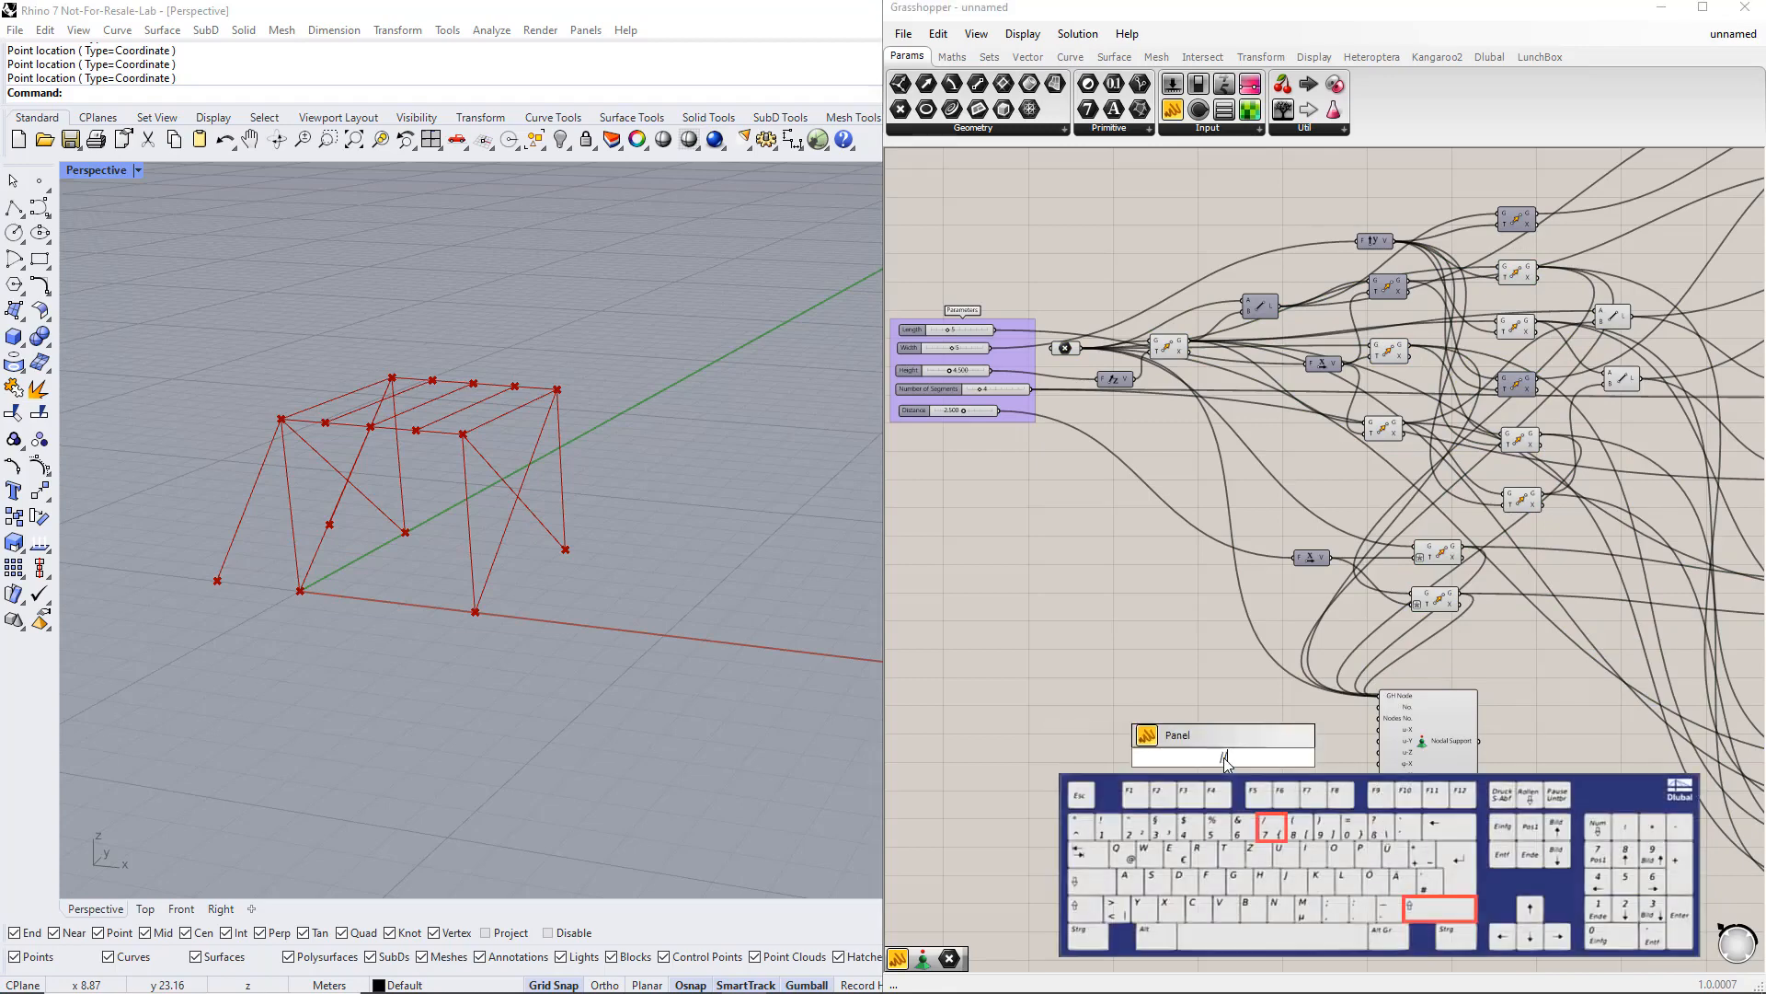
pyautogui.write('inf')
pyautogui.press('Return')
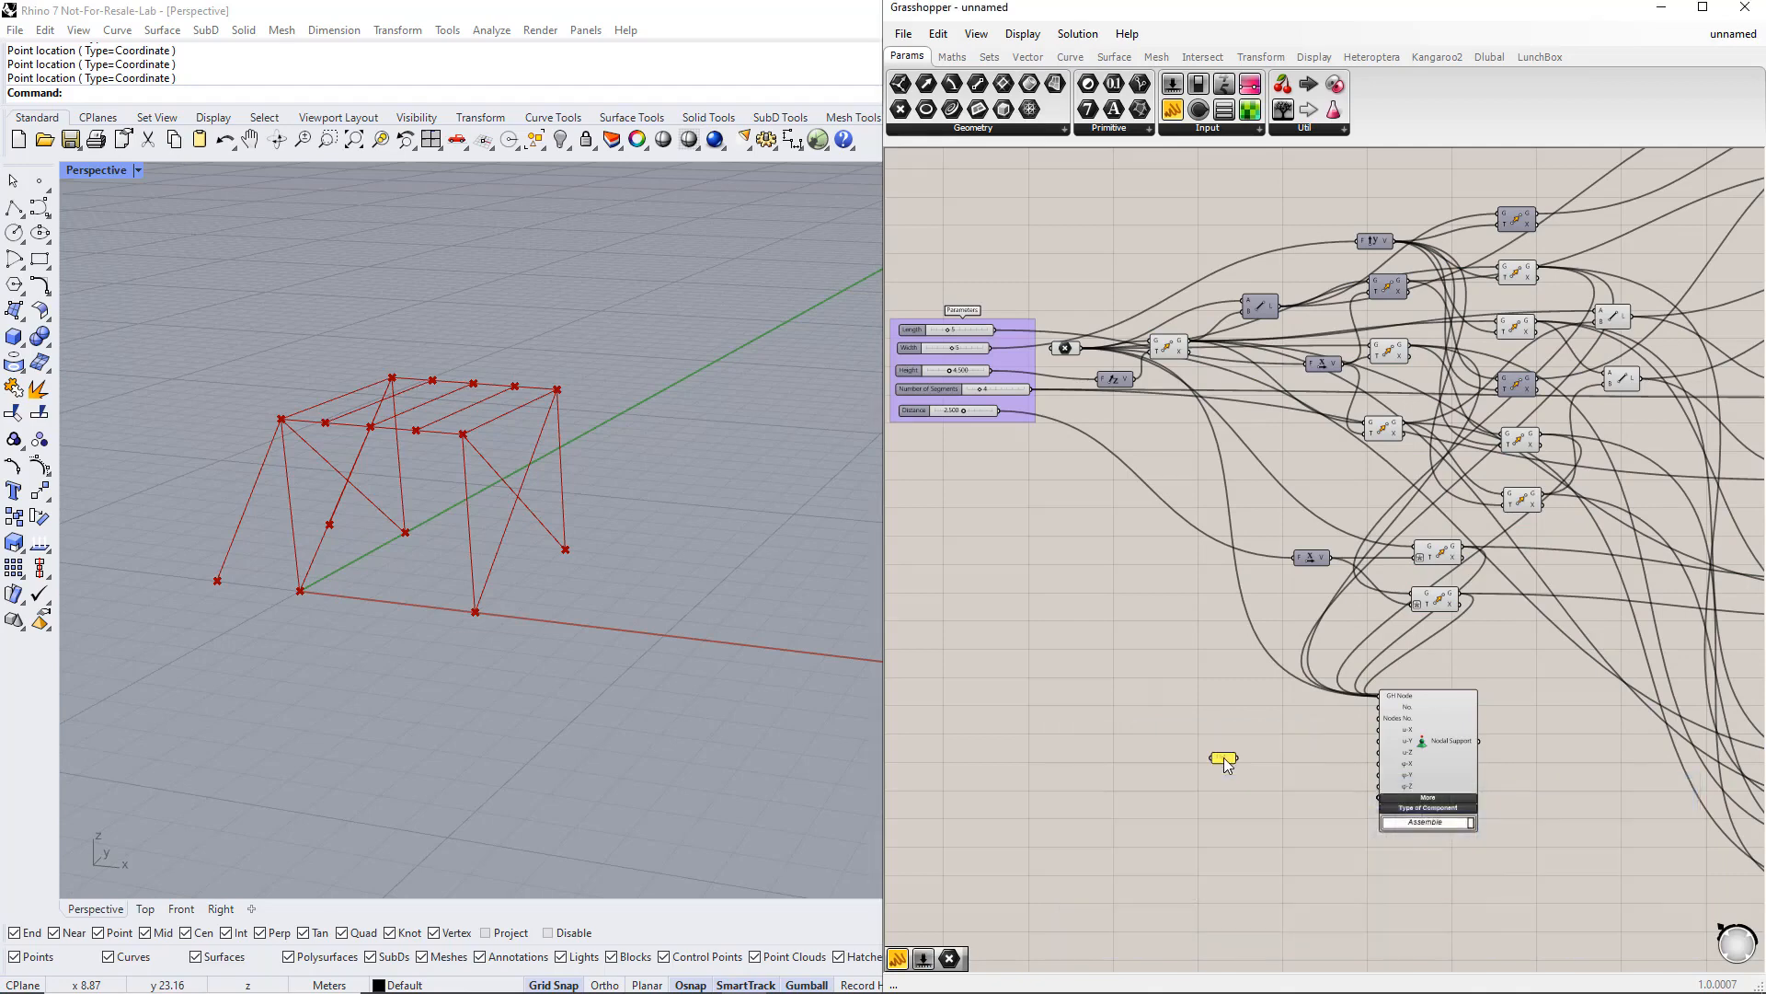
pyautogui.scroll(2, 1294, 762)
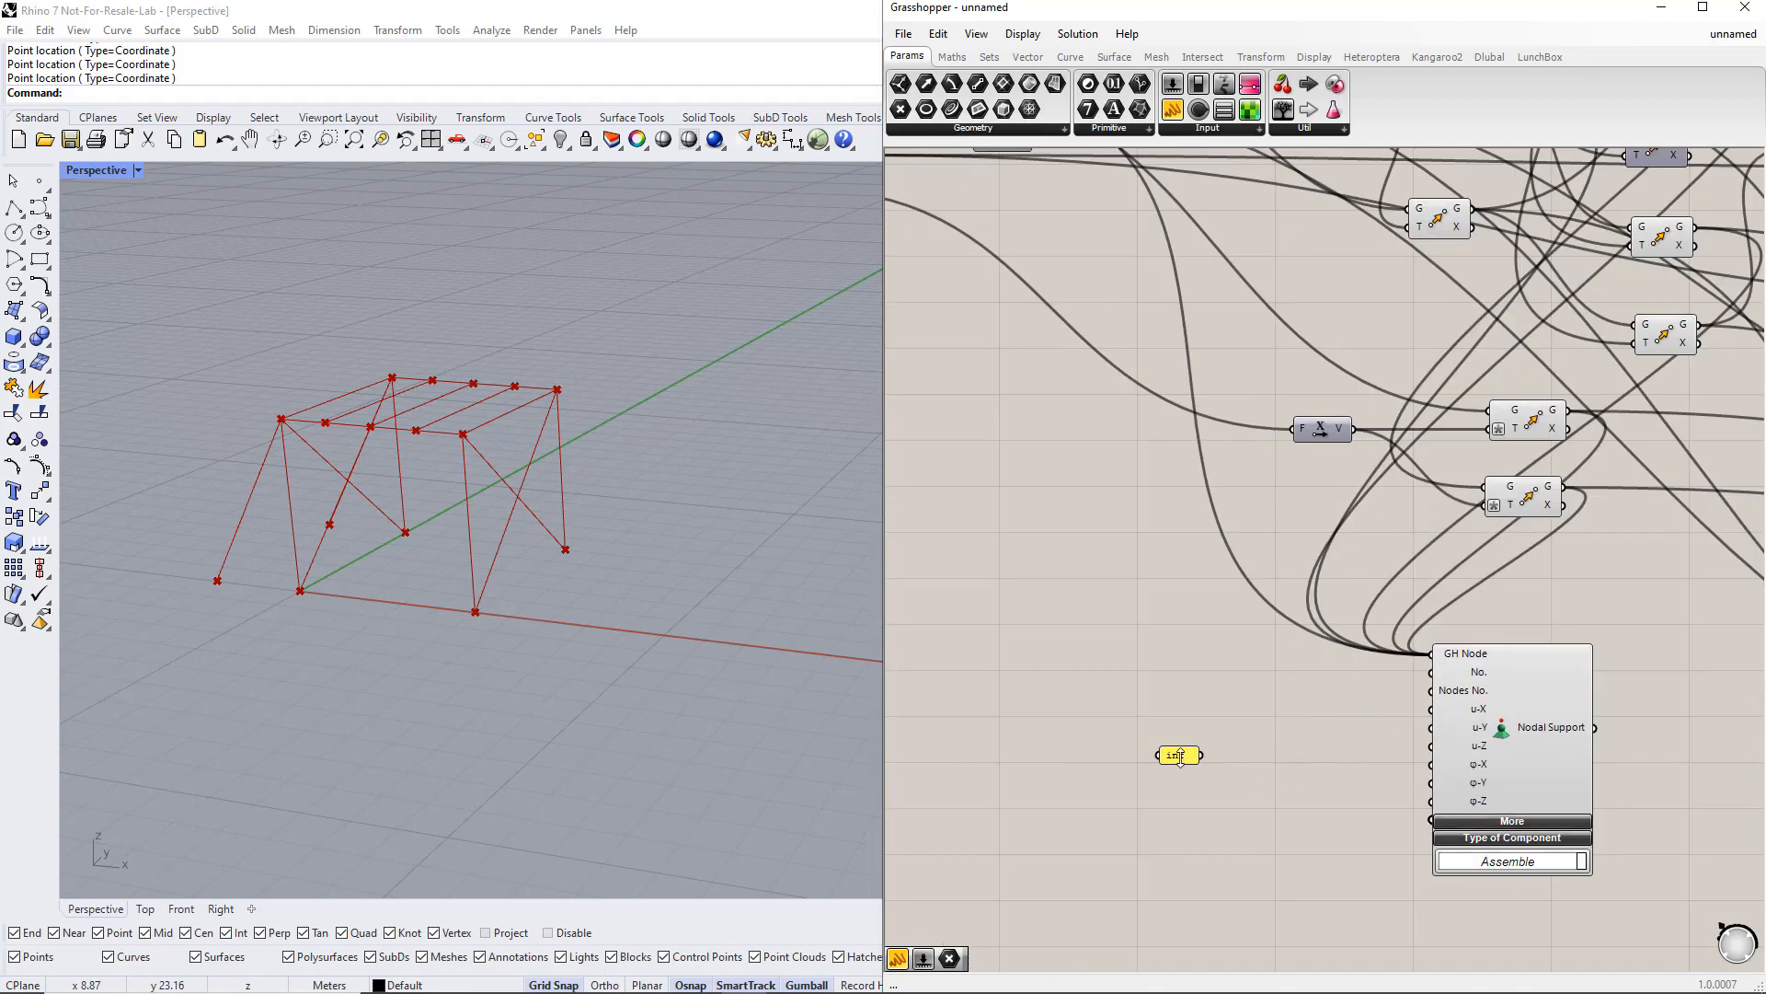
# Step: Connect the inf panel to the support's u-X, u-Y, u-Z and φ-Z inputs
pyautogui.moveTo(1179, 755); pyautogui.dragTo(1432, 712)
pyautogui.moveTo(1320, 767); pyautogui.dragTo(1432, 728)
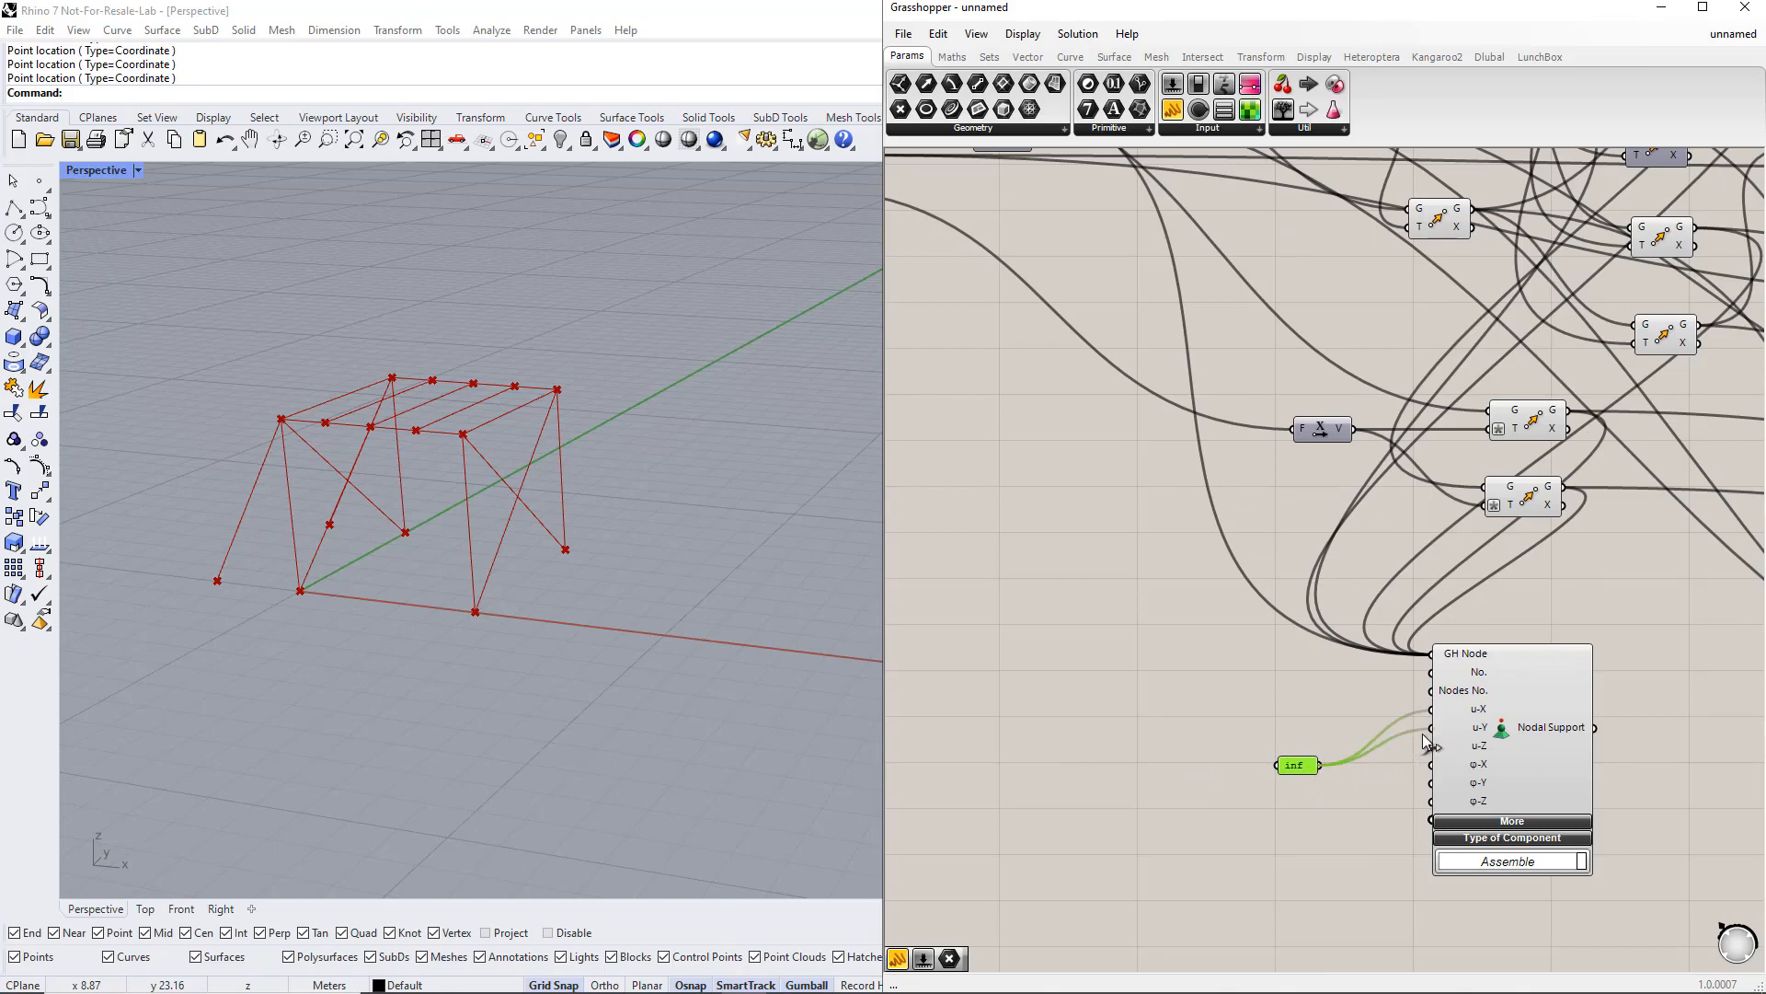
pyautogui.moveTo(1323, 766); pyautogui.dragTo(1426, 749)
pyautogui.moveTo(1322, 769); pyautogui.dragTo(1432, 807)
# Step: Add the Nodal Support output as an extra connection to the export component's Input
pyautogui.scroll(-4, 1601, 754)
pyautogui.moveTo(1601, 755); pyautogui.dragTo(1123, 803, button='right')
pyautogui.scroll(3, 1067, 770)
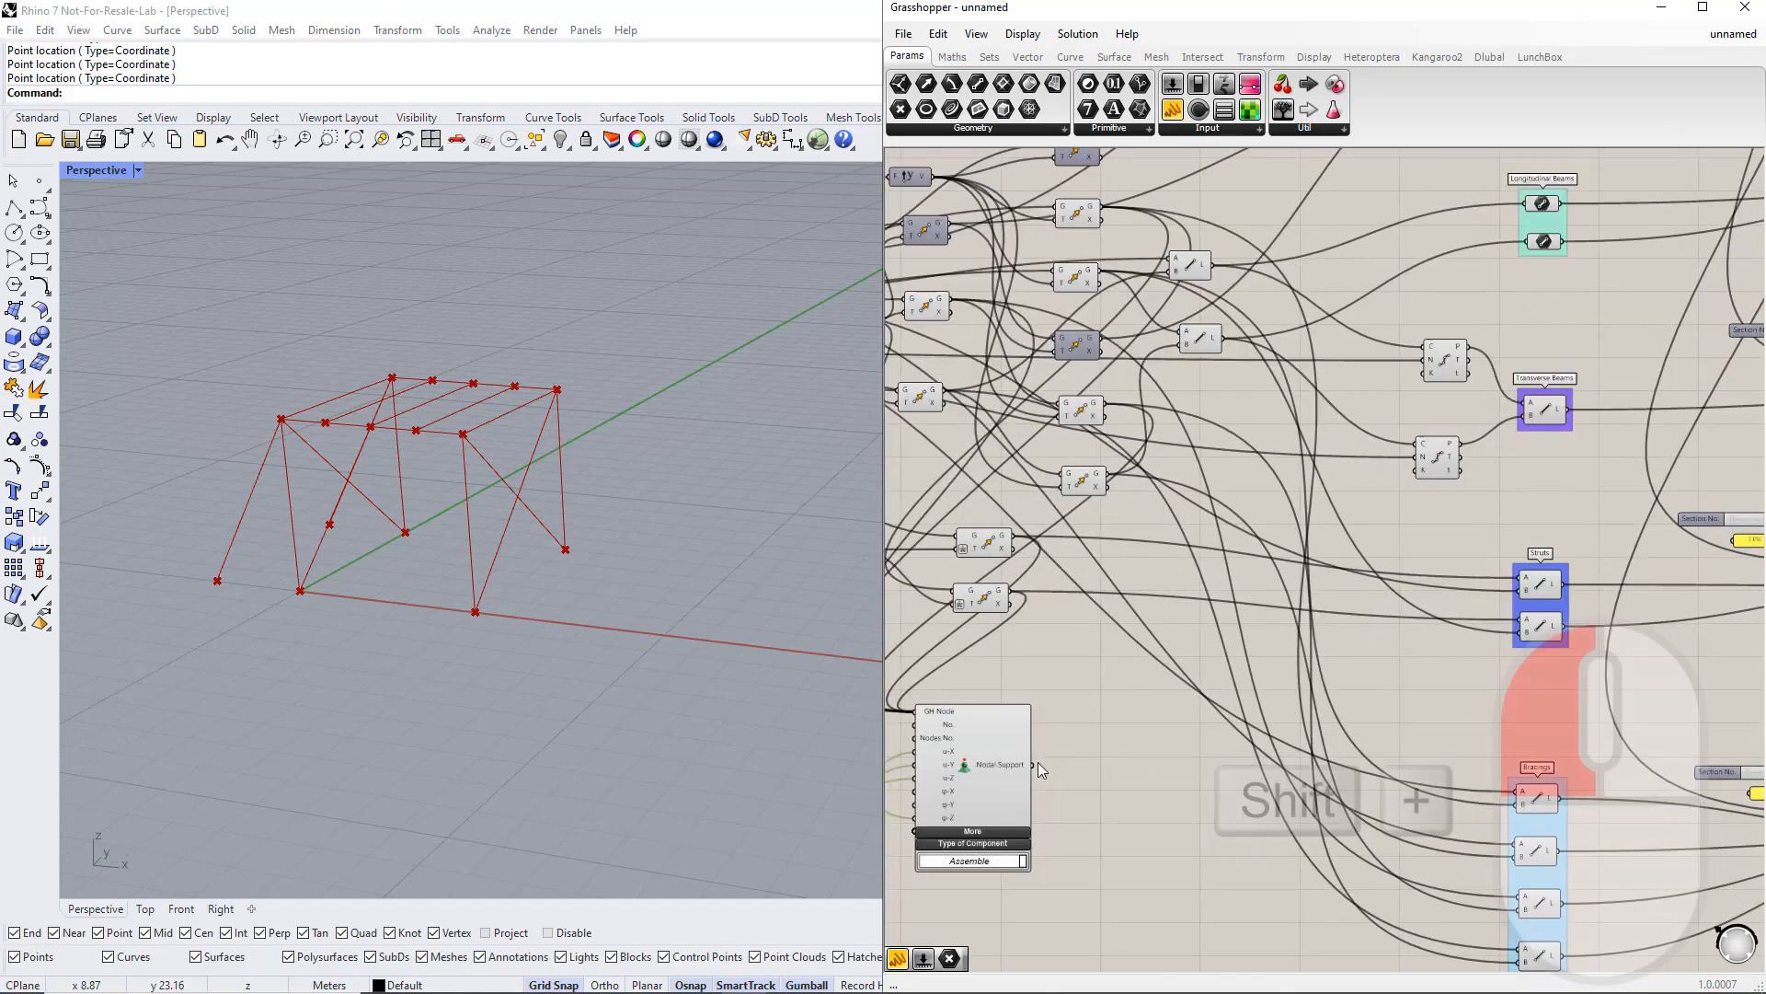
pyautogui.keyDown('shift'); pyautogui.moveTo(1033, 765); pyautogui.dragTo(1675, 582); pyautogui.keyUp('shift')
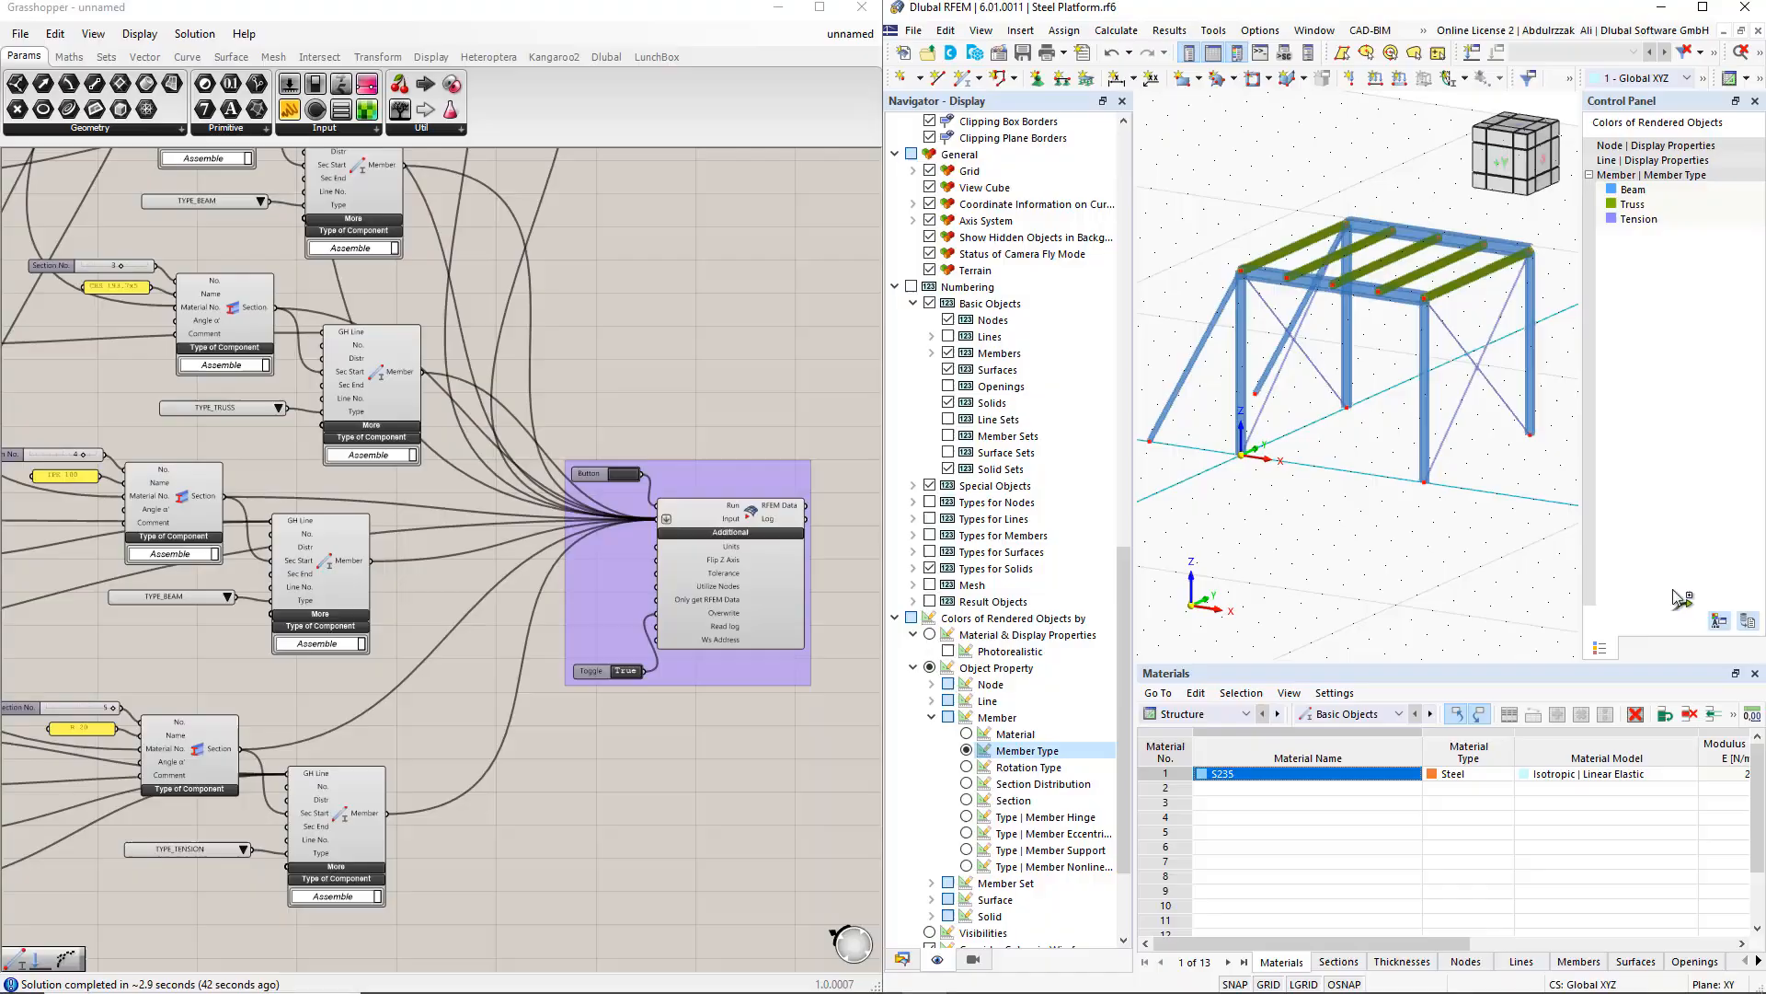
# Step: Run the export to RFEM 6, then abort the external-application connection and confirm
pyautogui.click(619, 472)
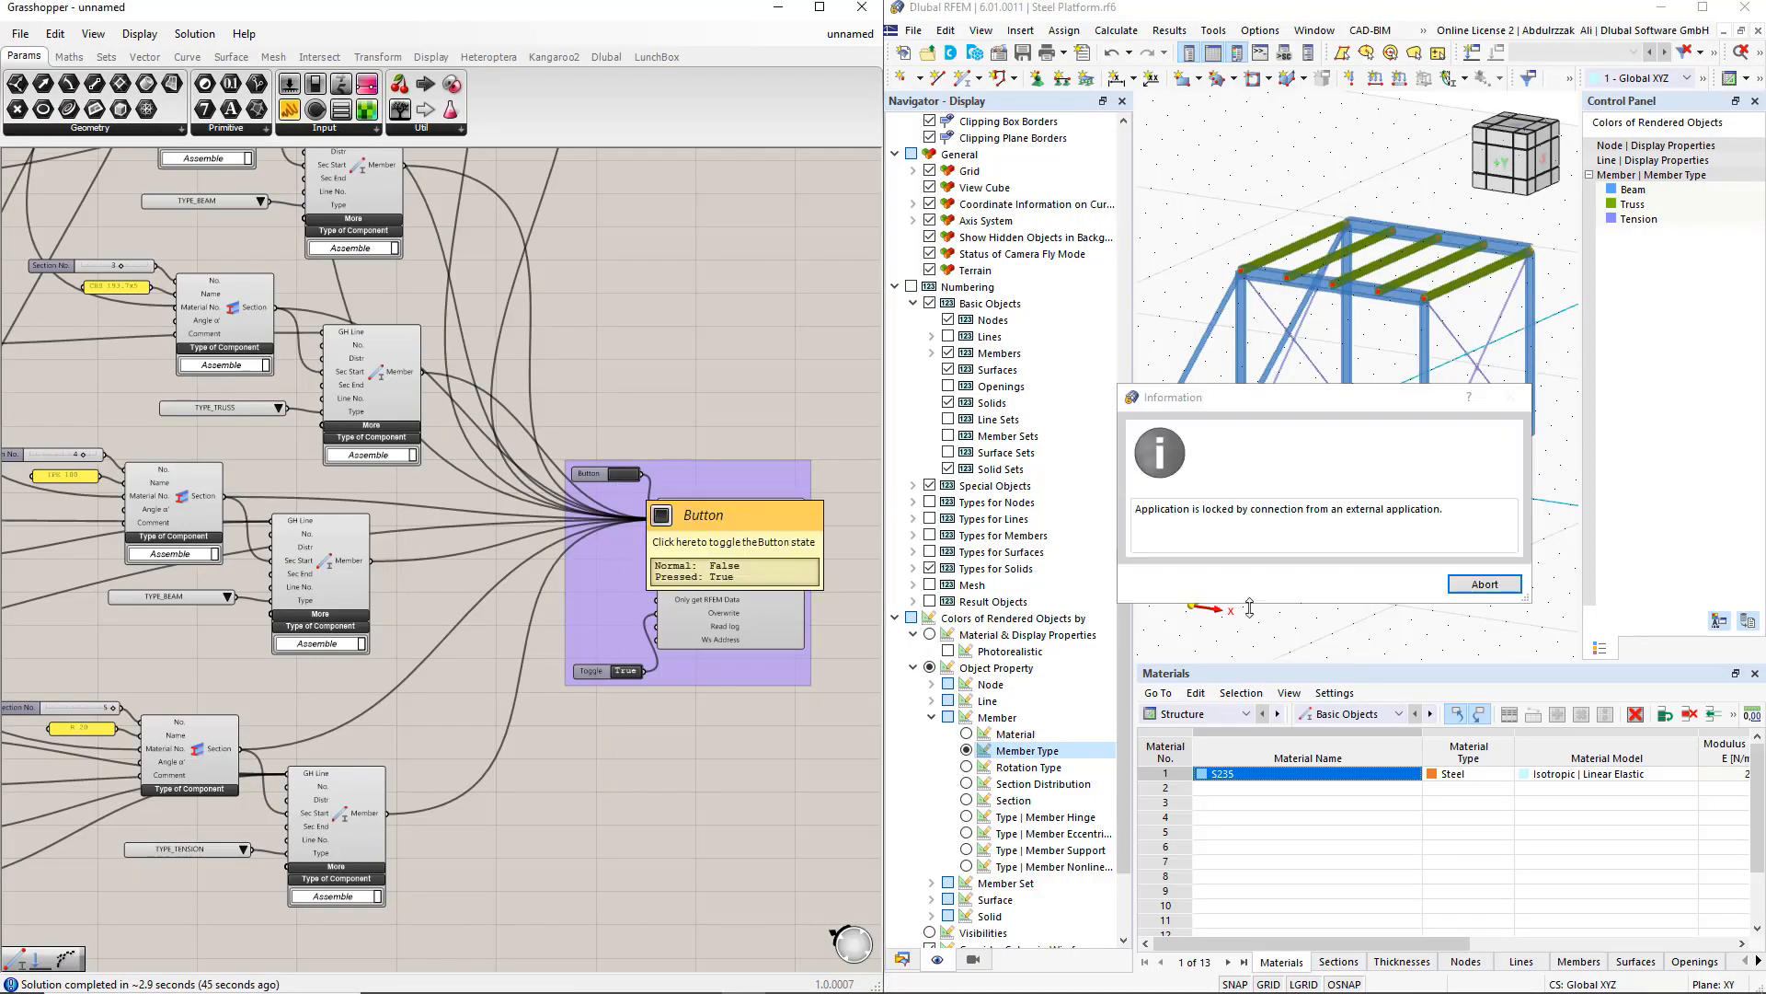
pyautogui.click(1486, 586)
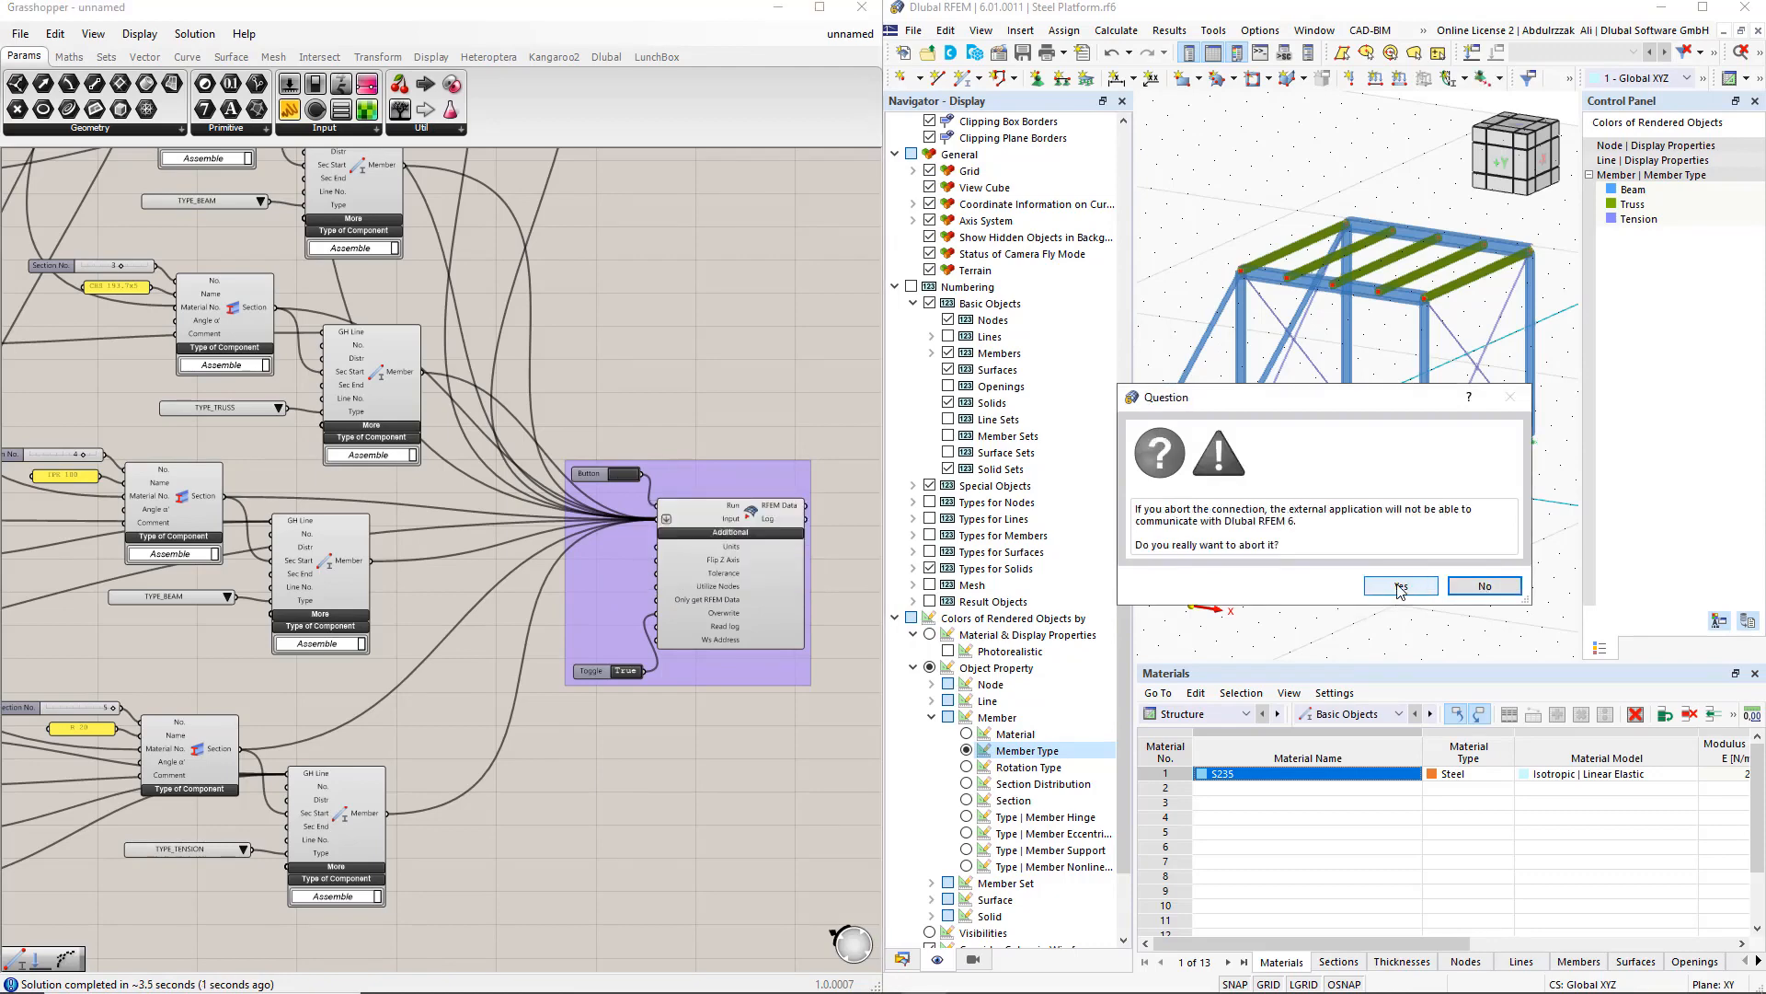
pyautogui.click(1400, 589)
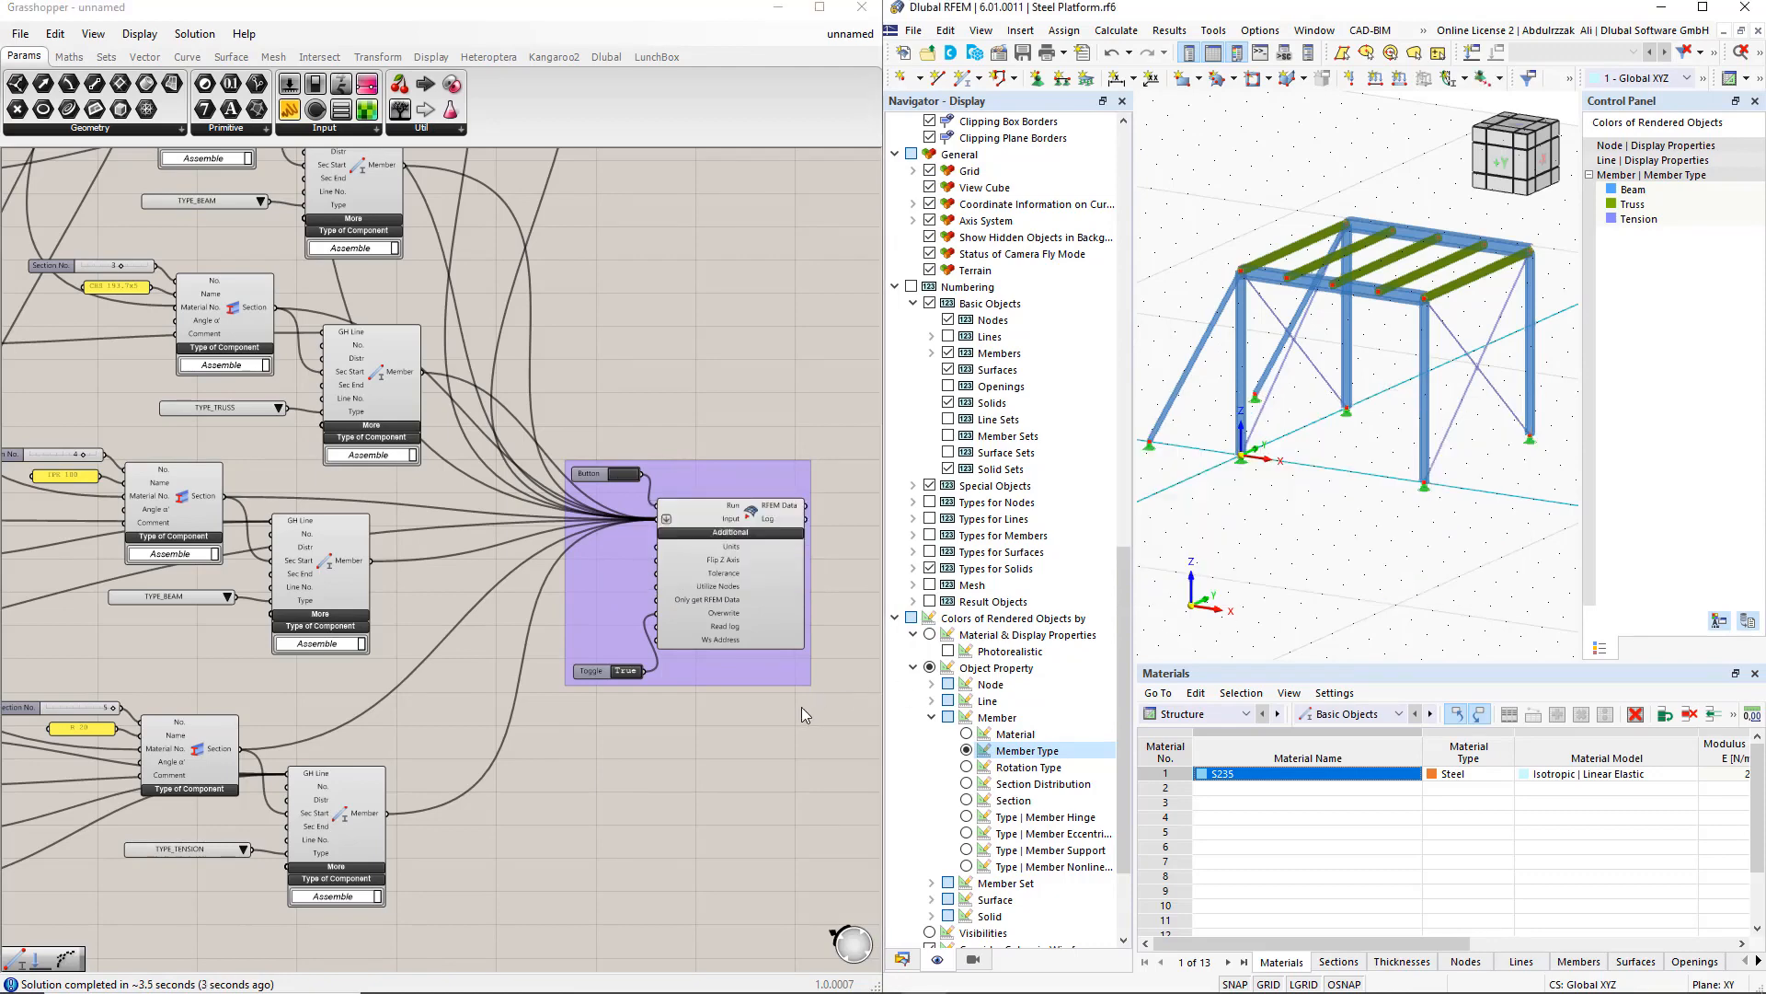